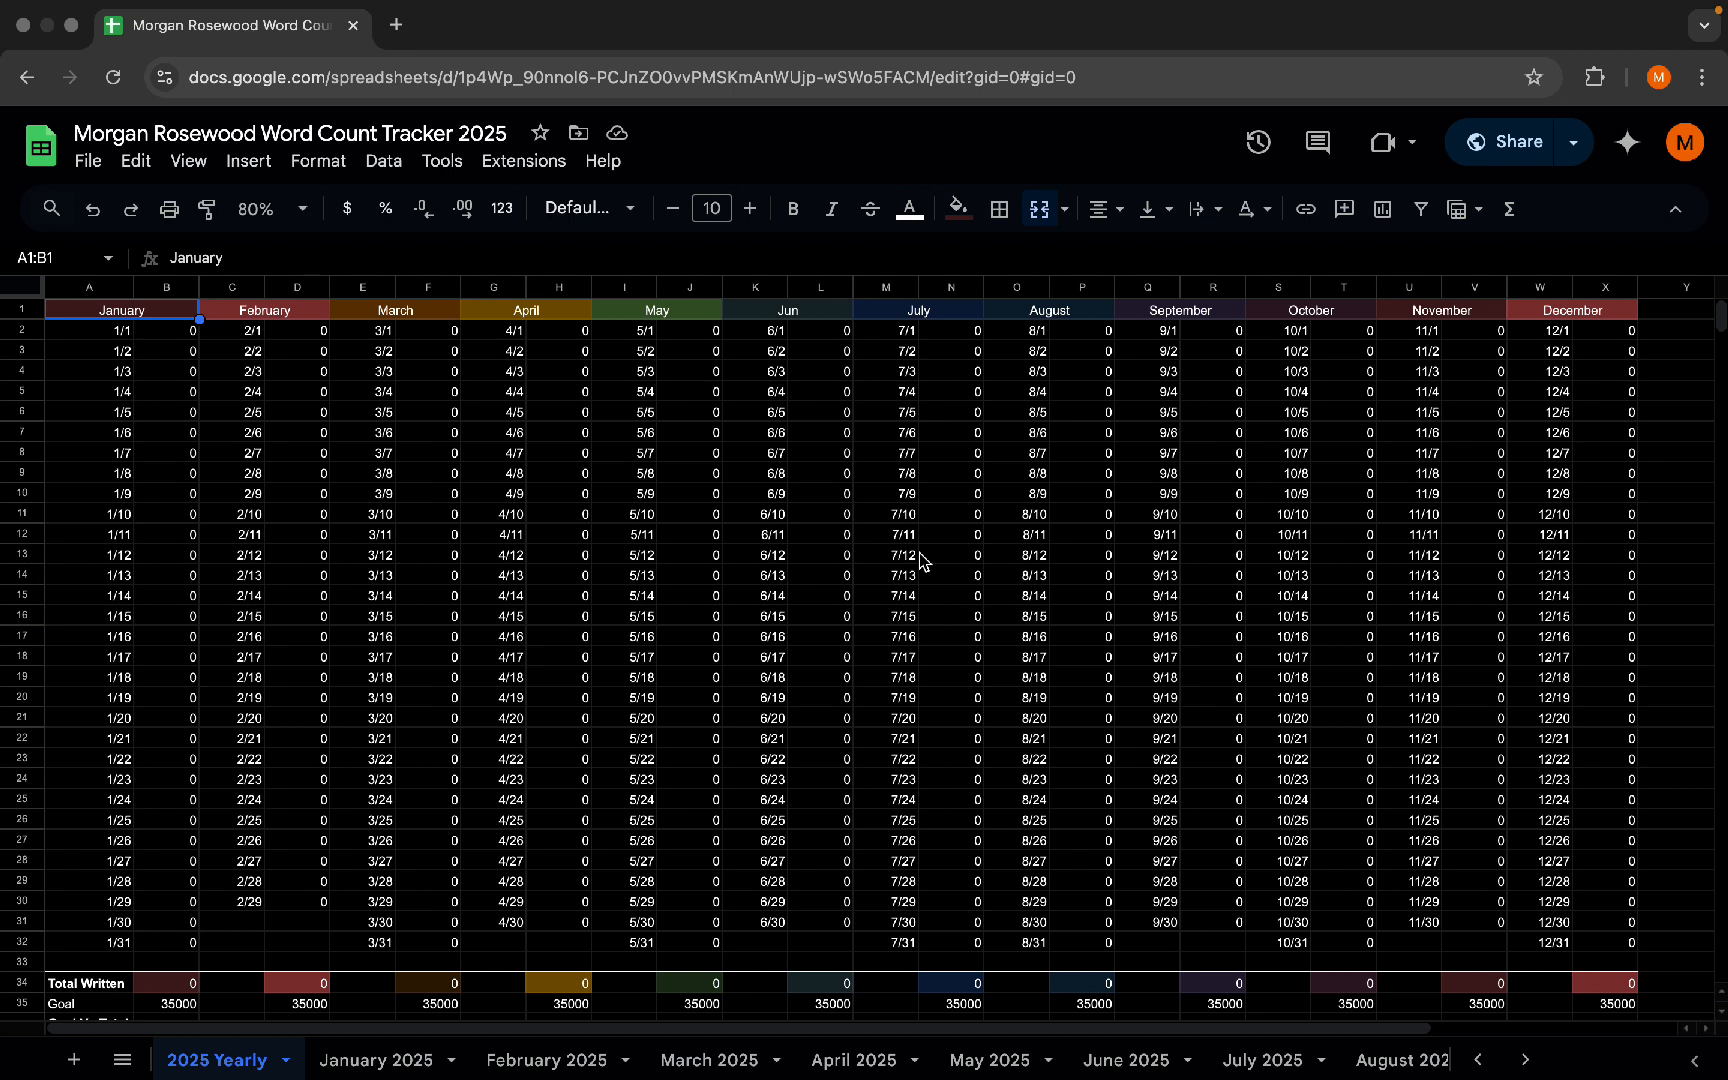
- Set January's word count goal in cell B35 to 100000
click(1675, 595)
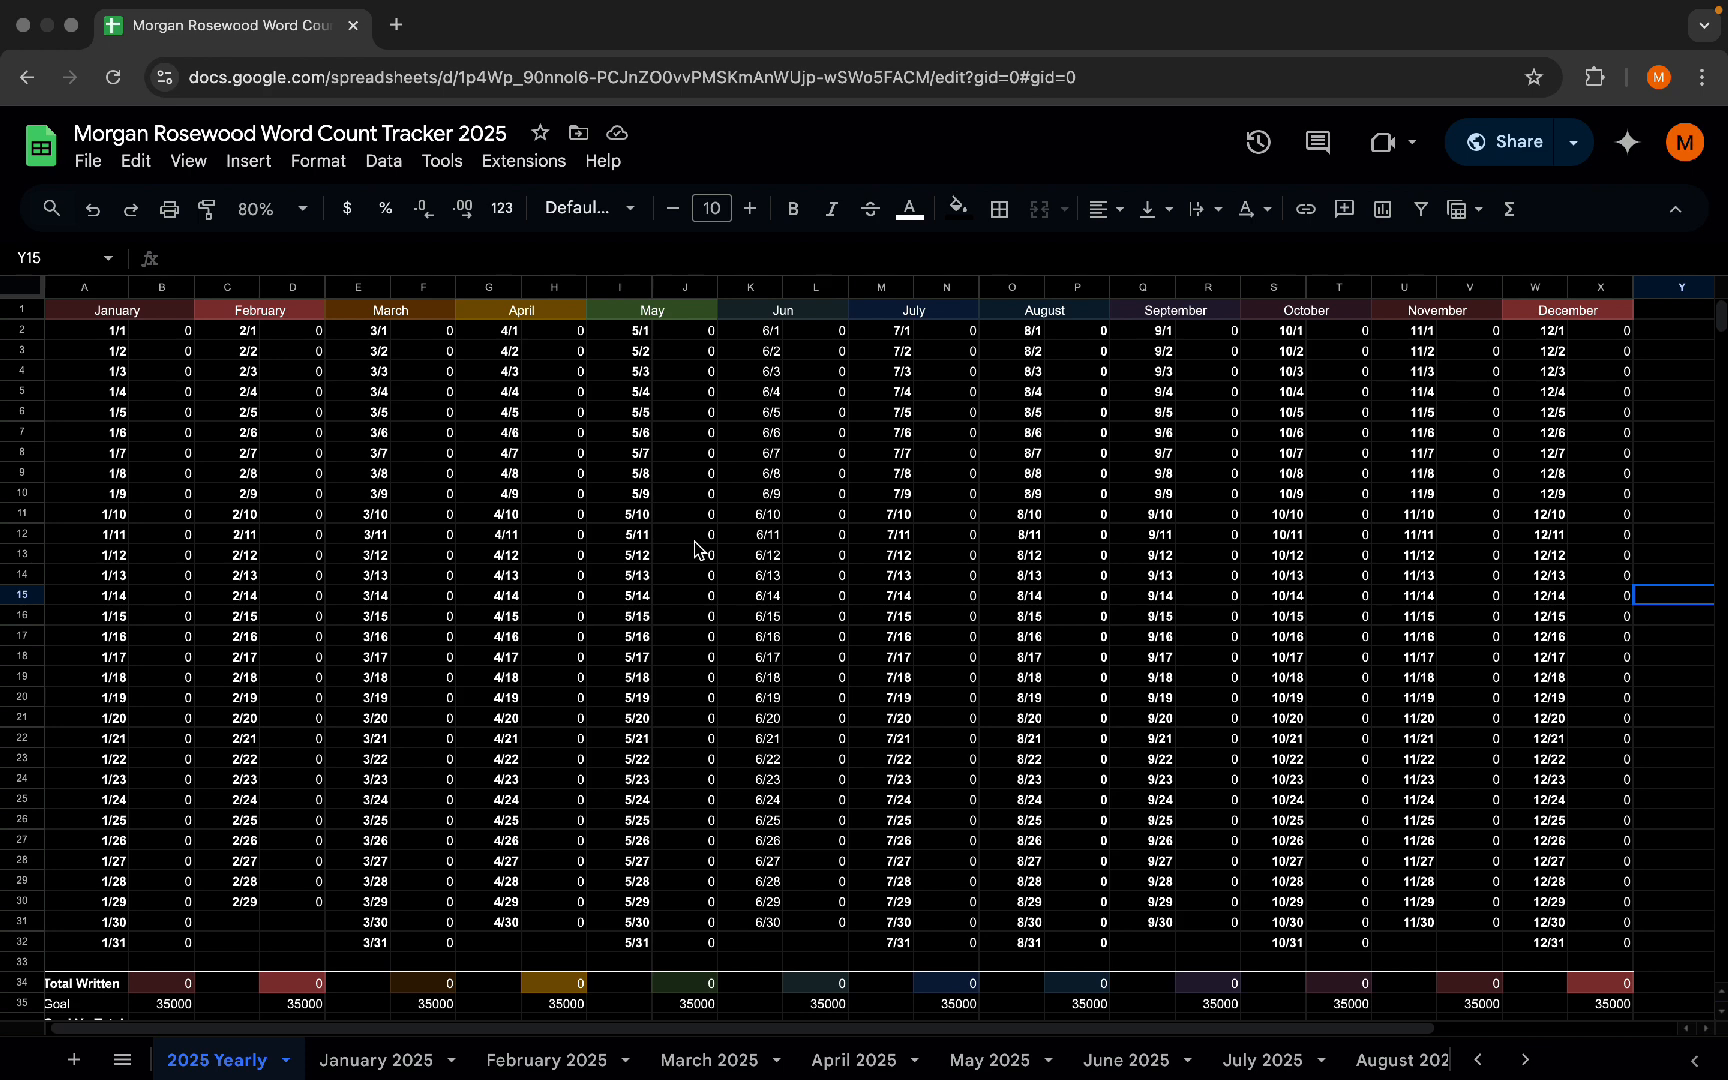
scroll(695, 550, down, 5)
click(146, 746)
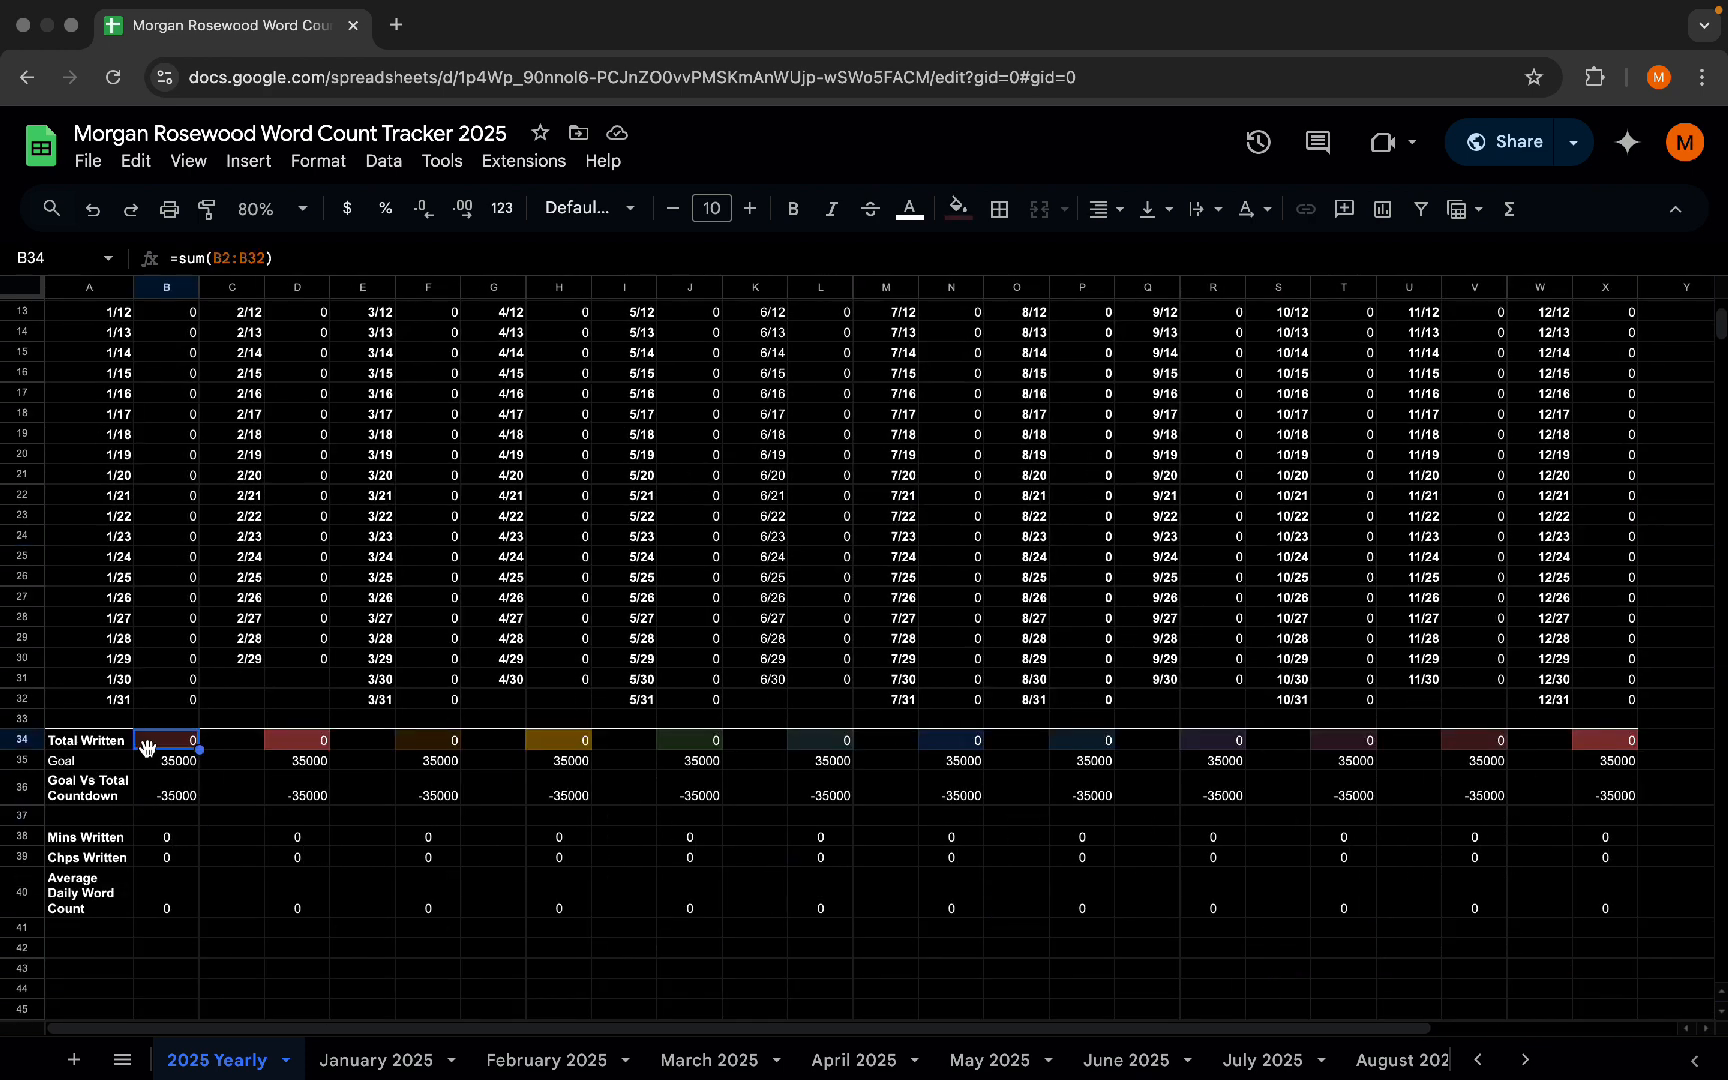
click(146, 768)
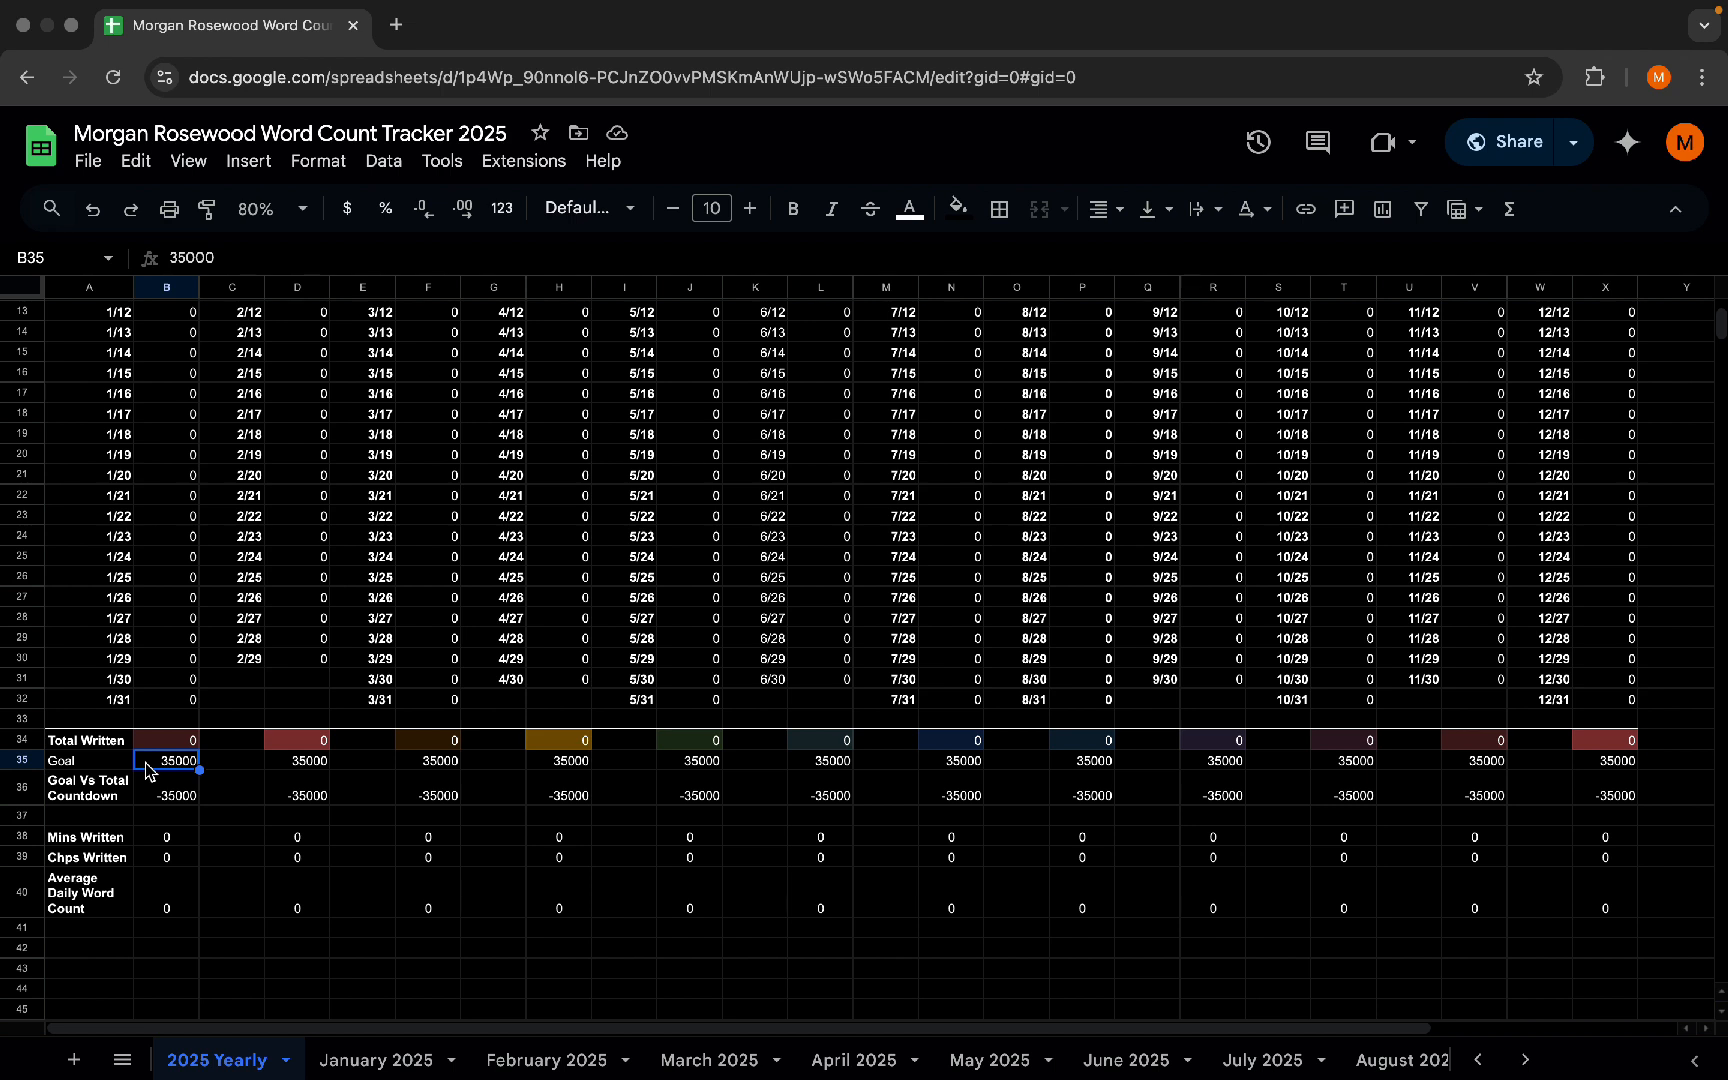
text(100000)
key(Return)
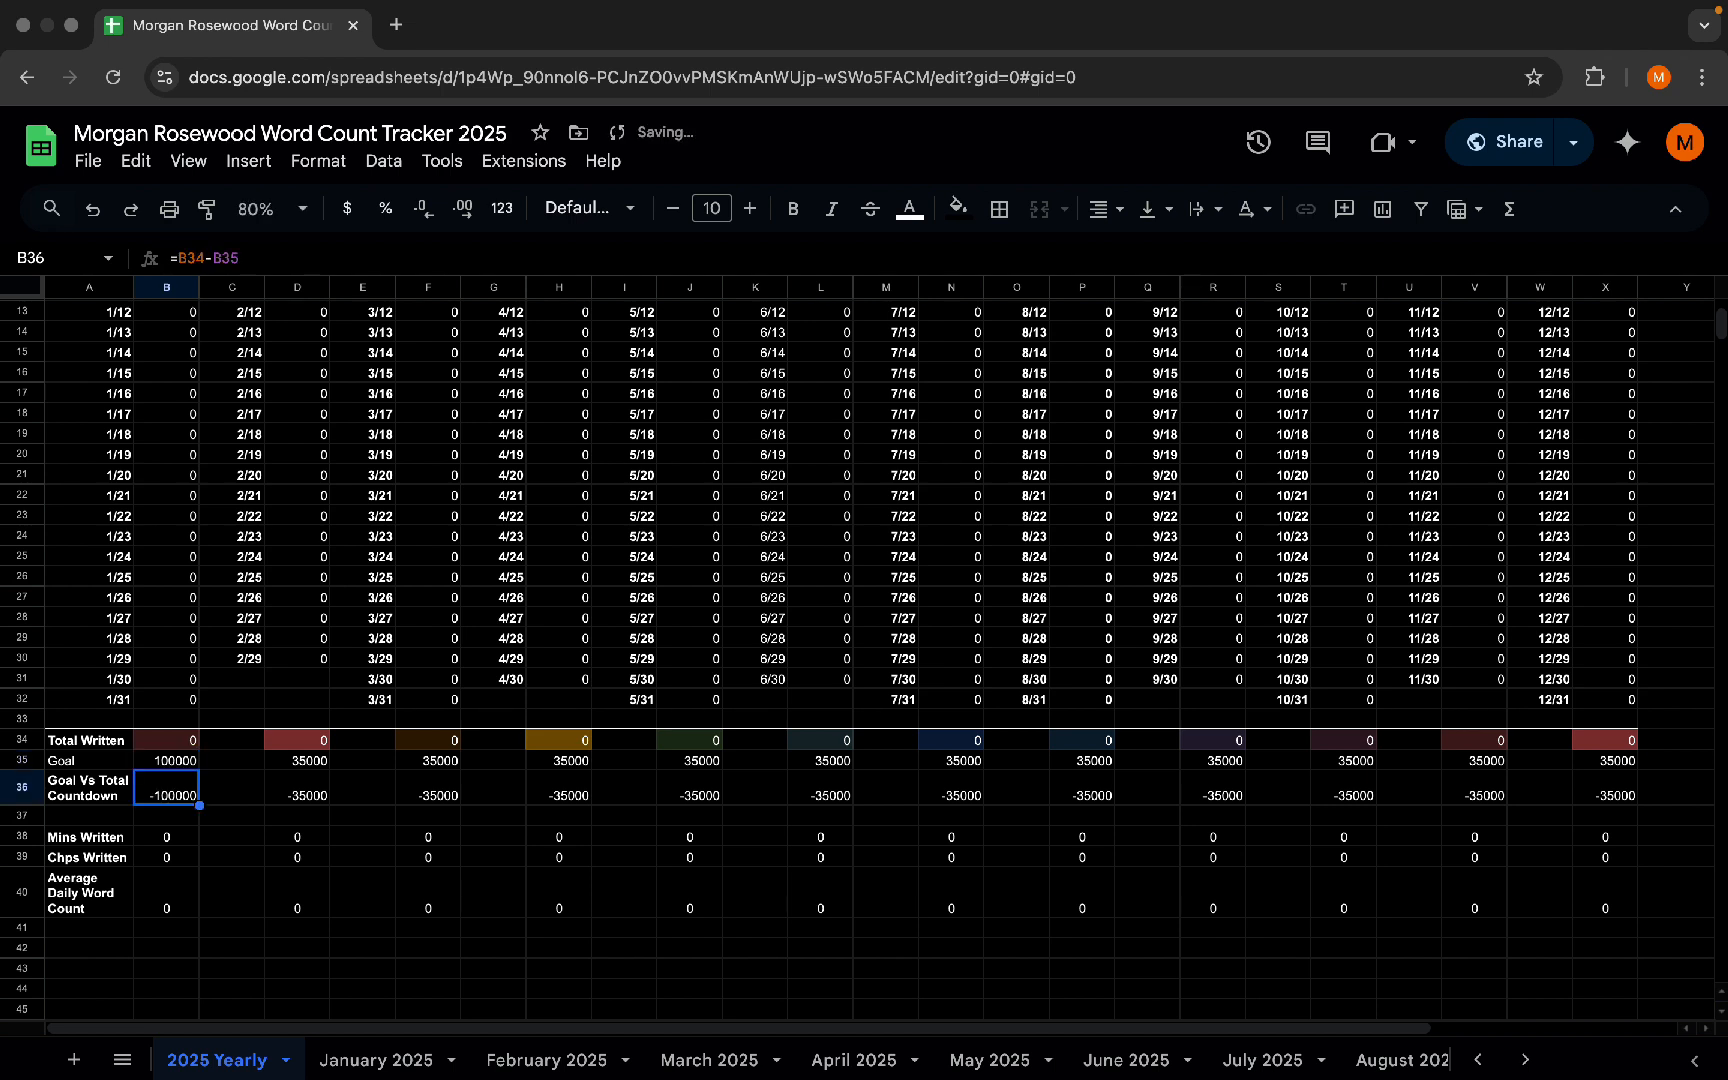
- Set January's word count goal in cell B35 back to 35000
click(158, 762)
text(35000)
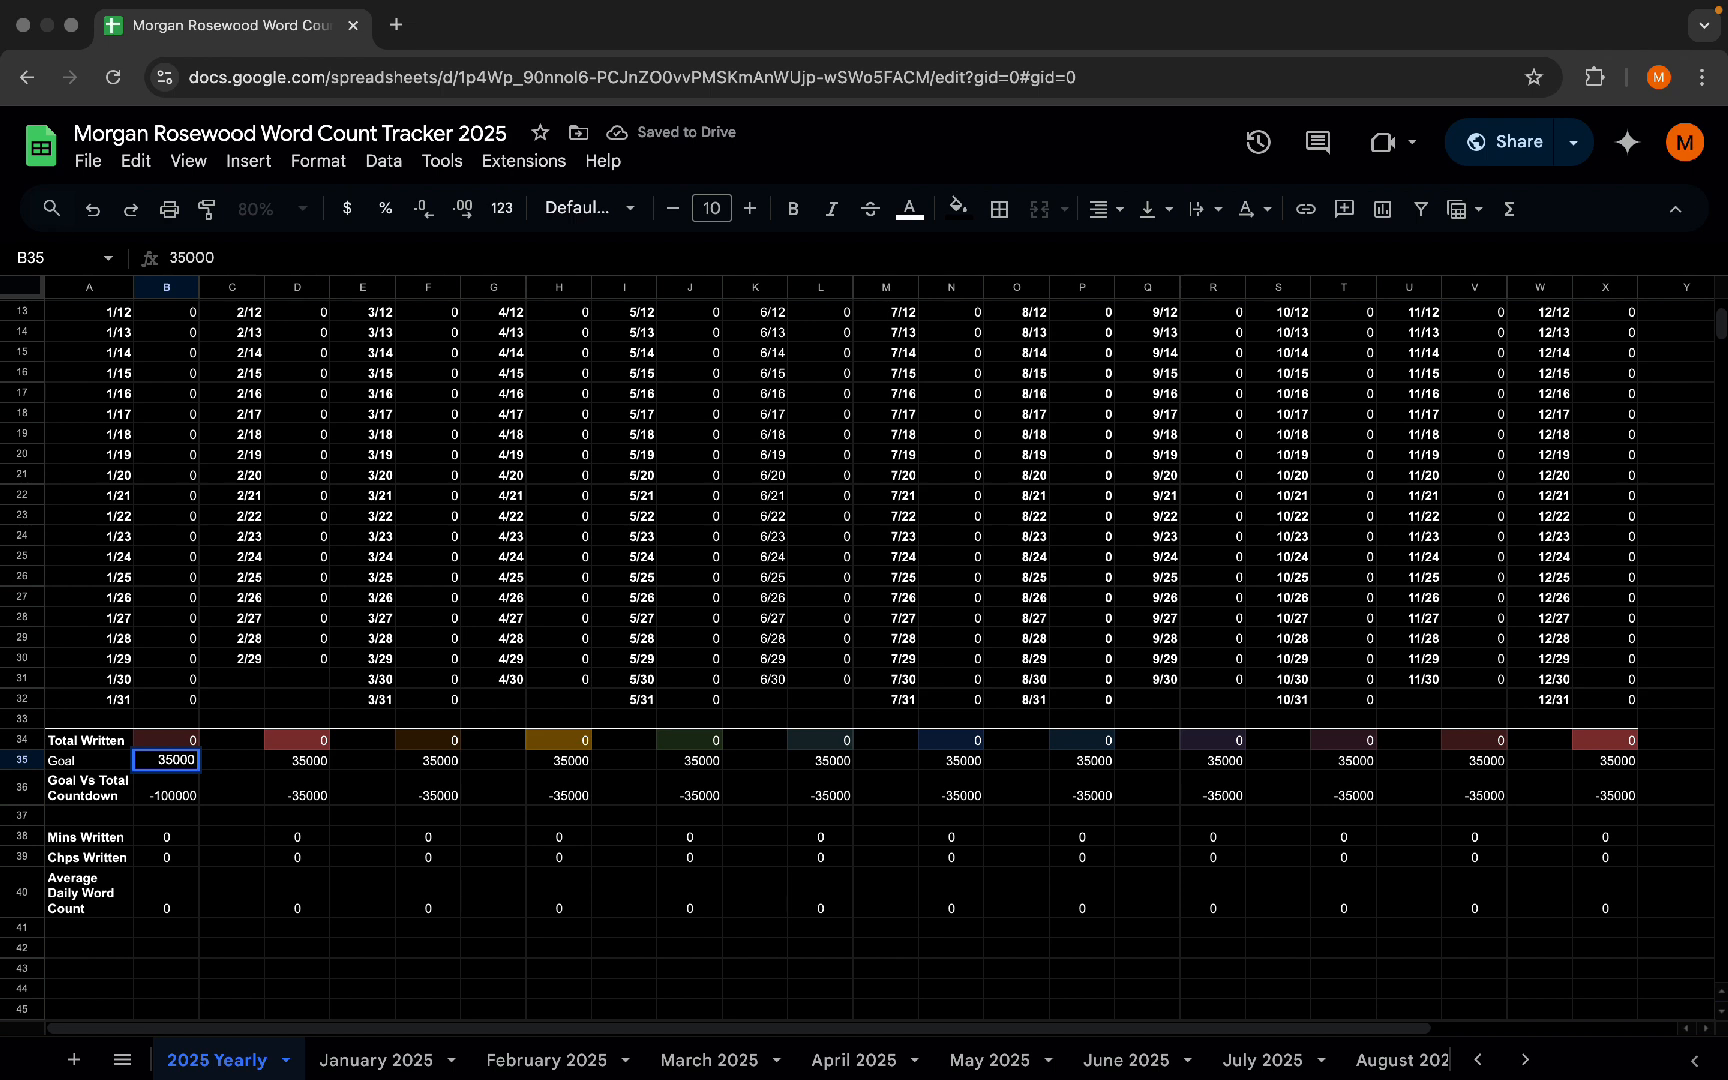
key(Return)
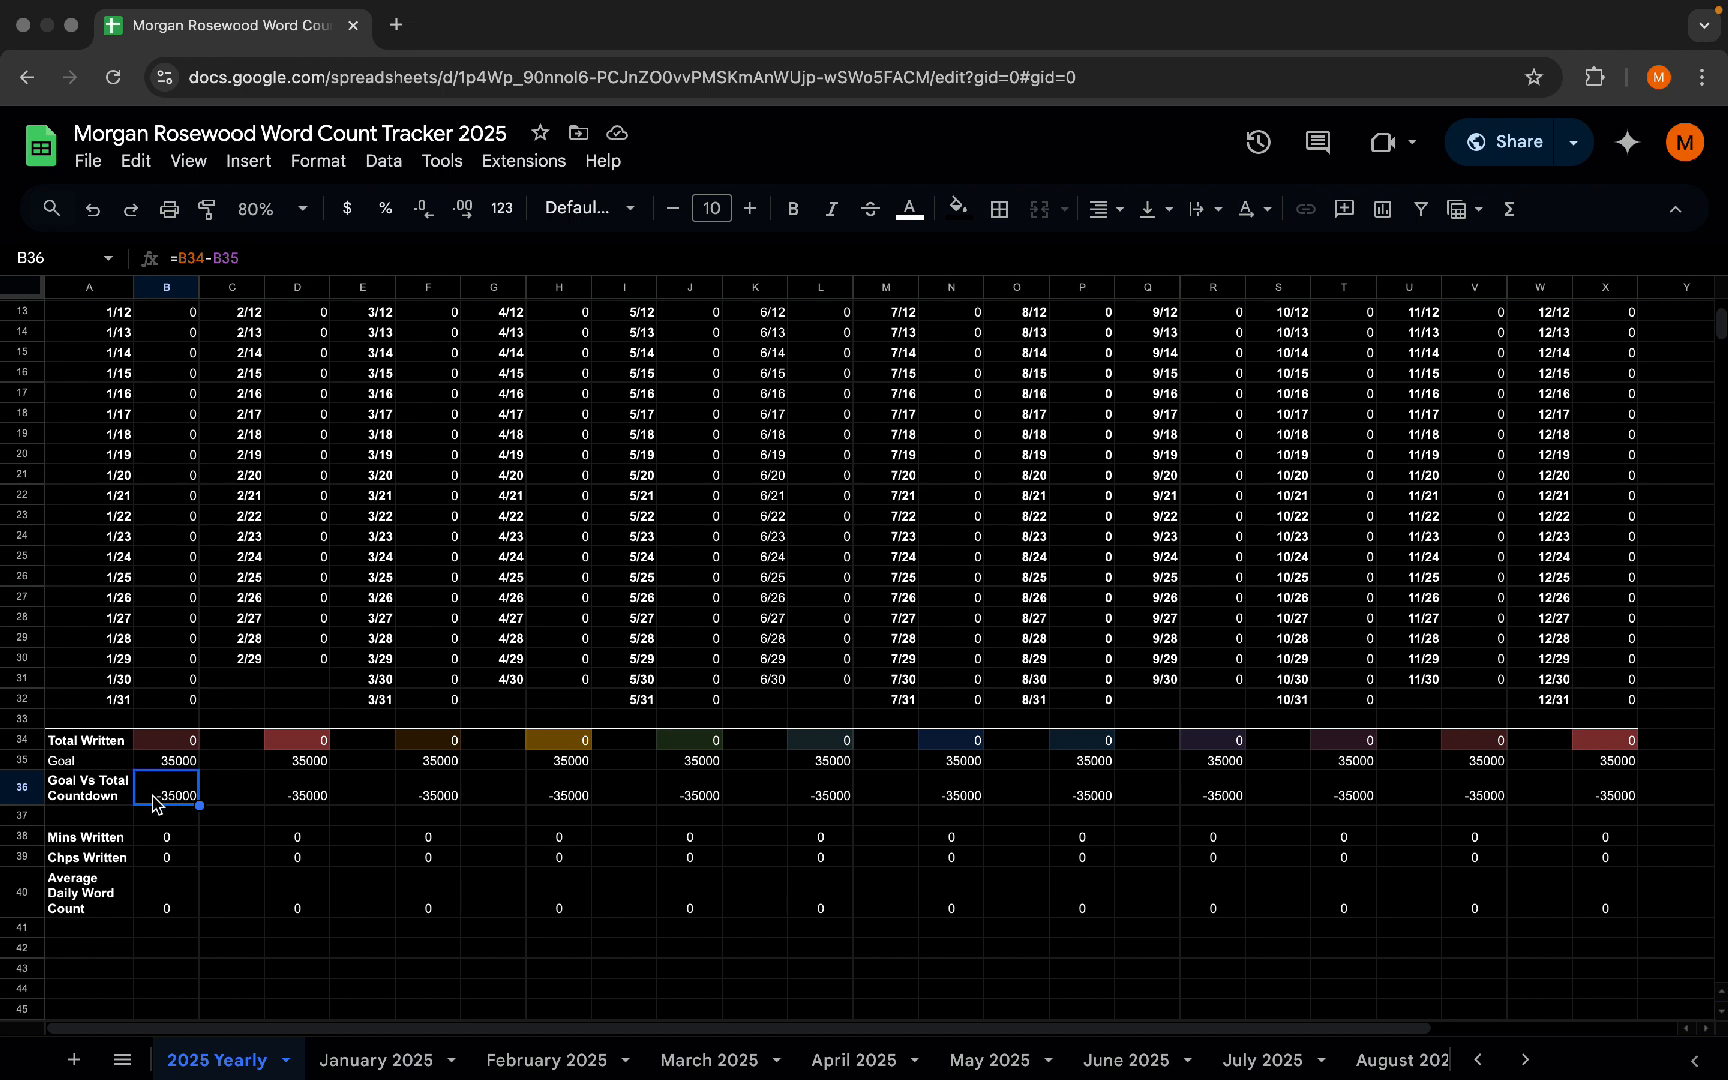
- Examine January's Total Written formula and the yearly trackers and project totals beside the December columns
click(161, 745)
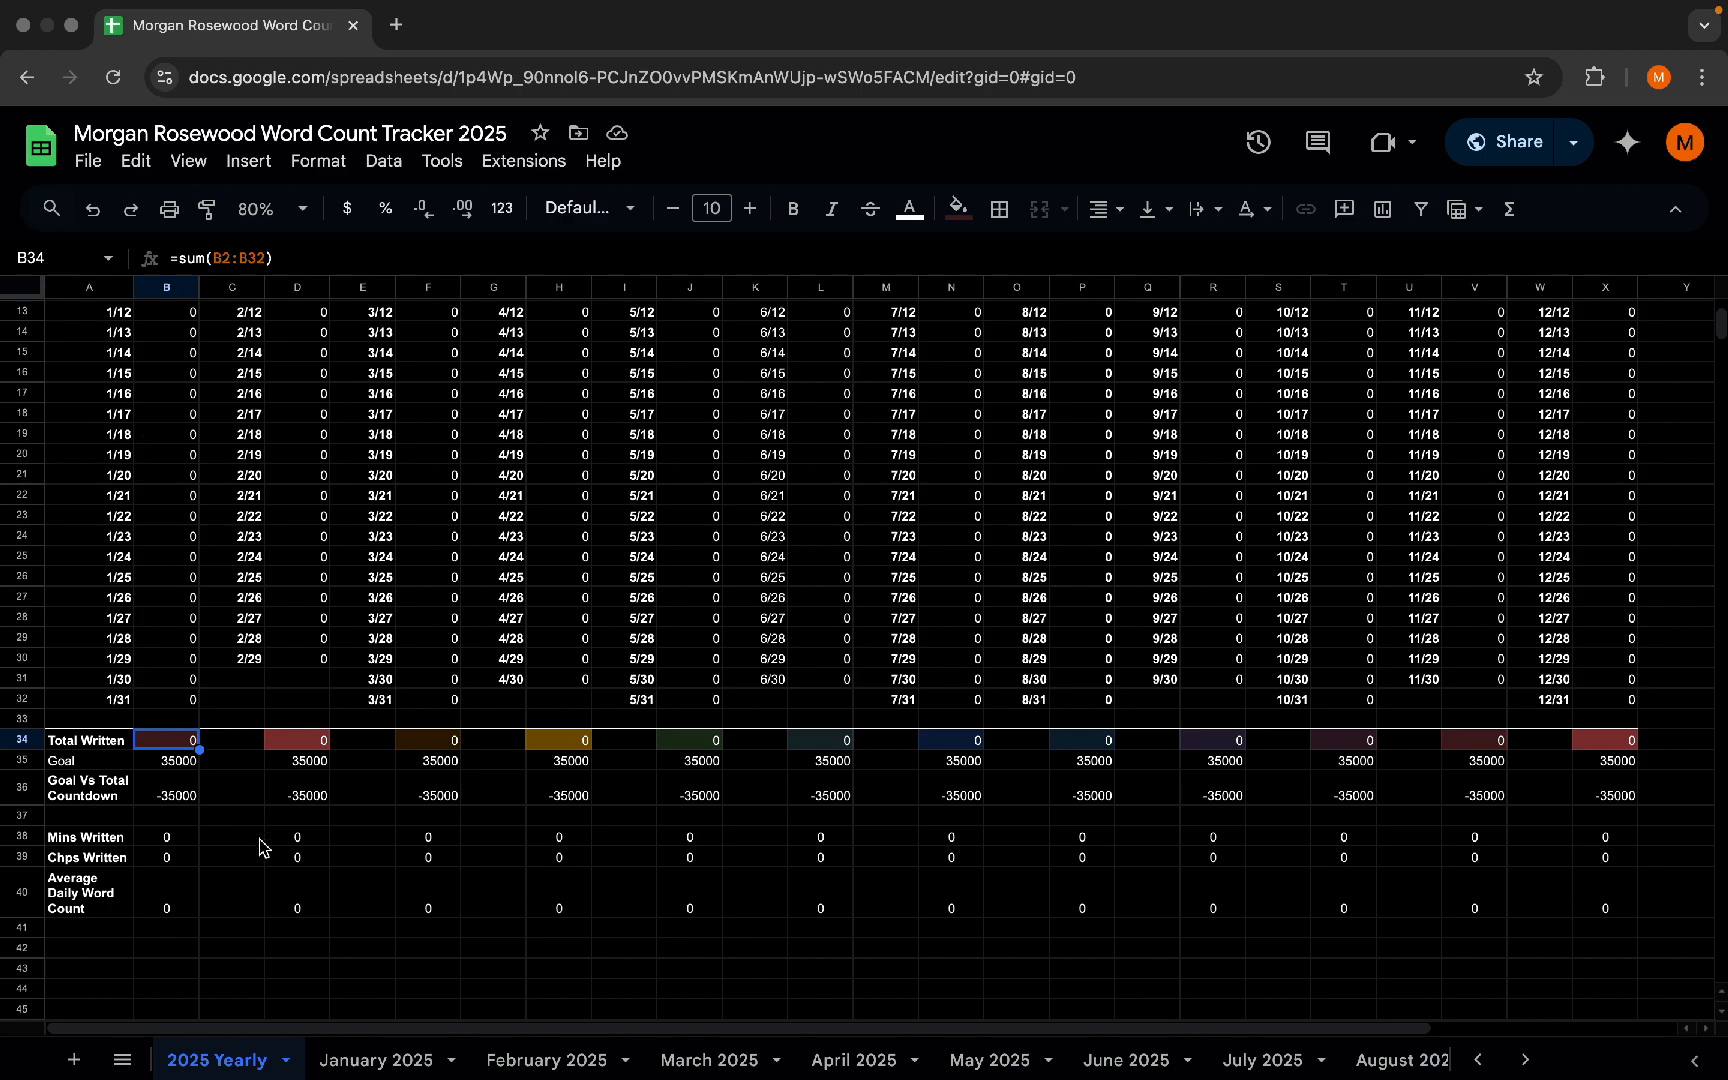
scroll(801, 950, right, 5)
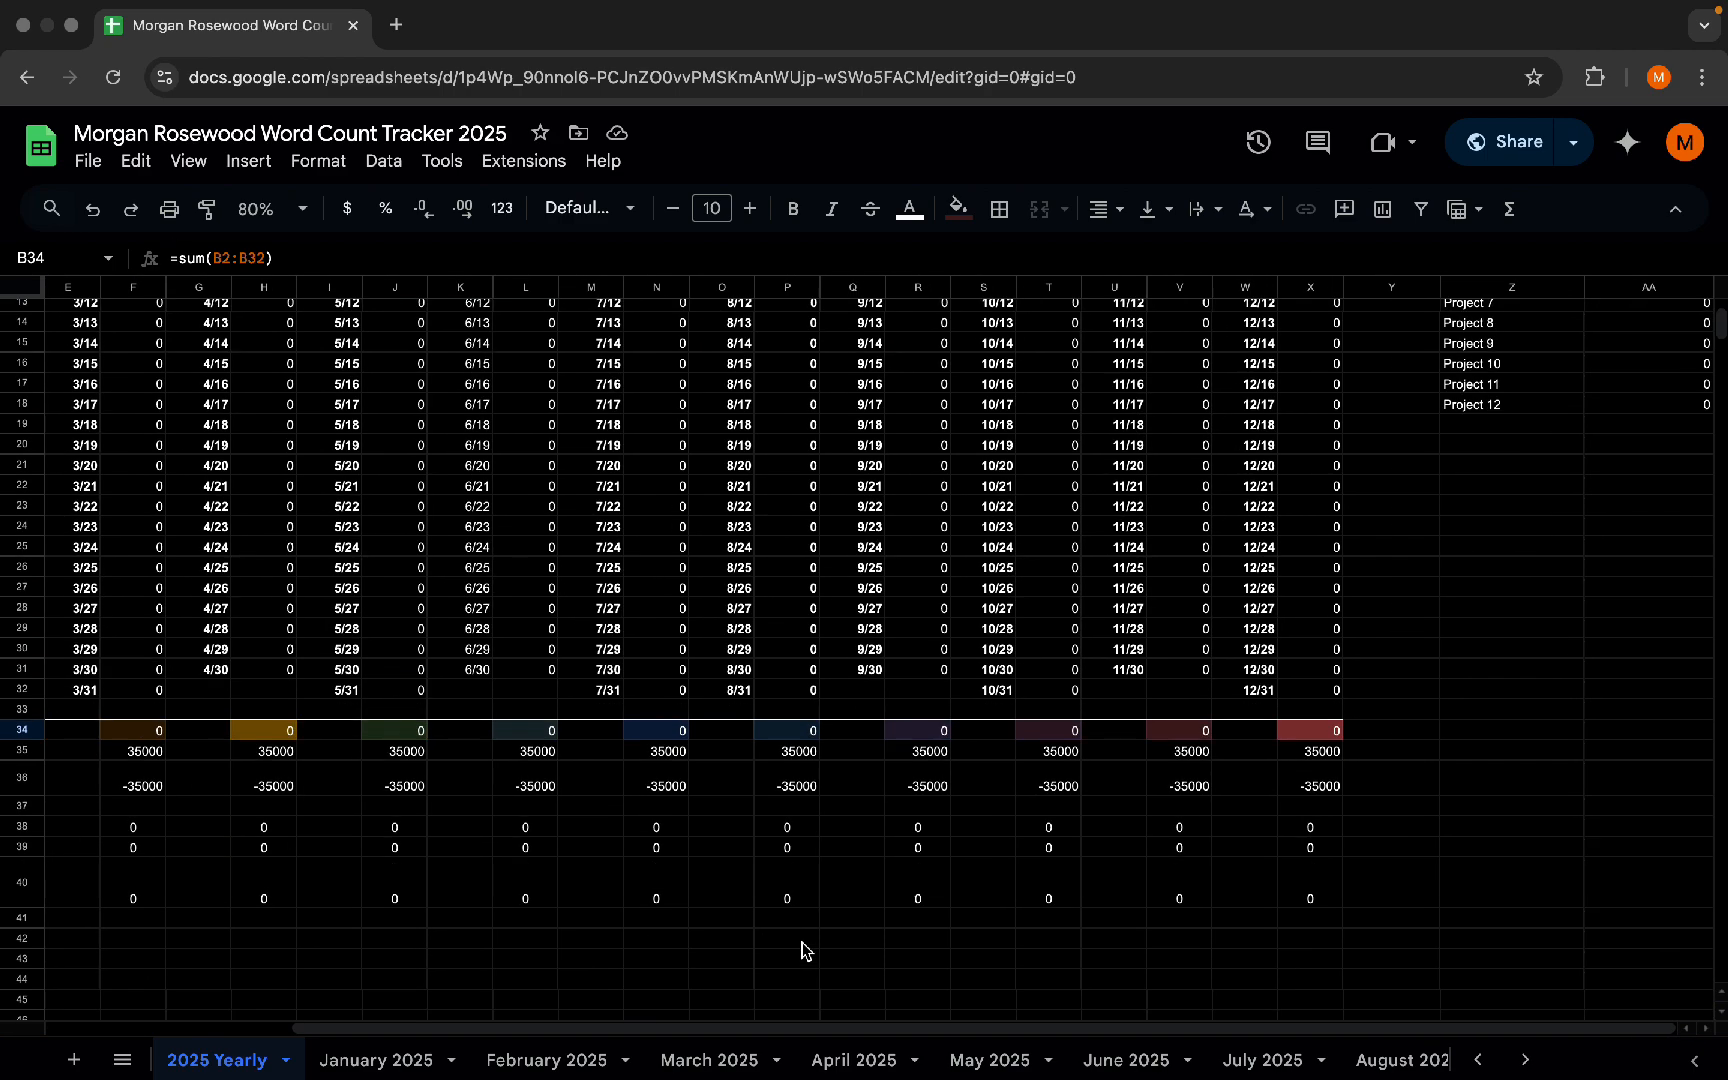
scroll(1567, 518, up, 4)
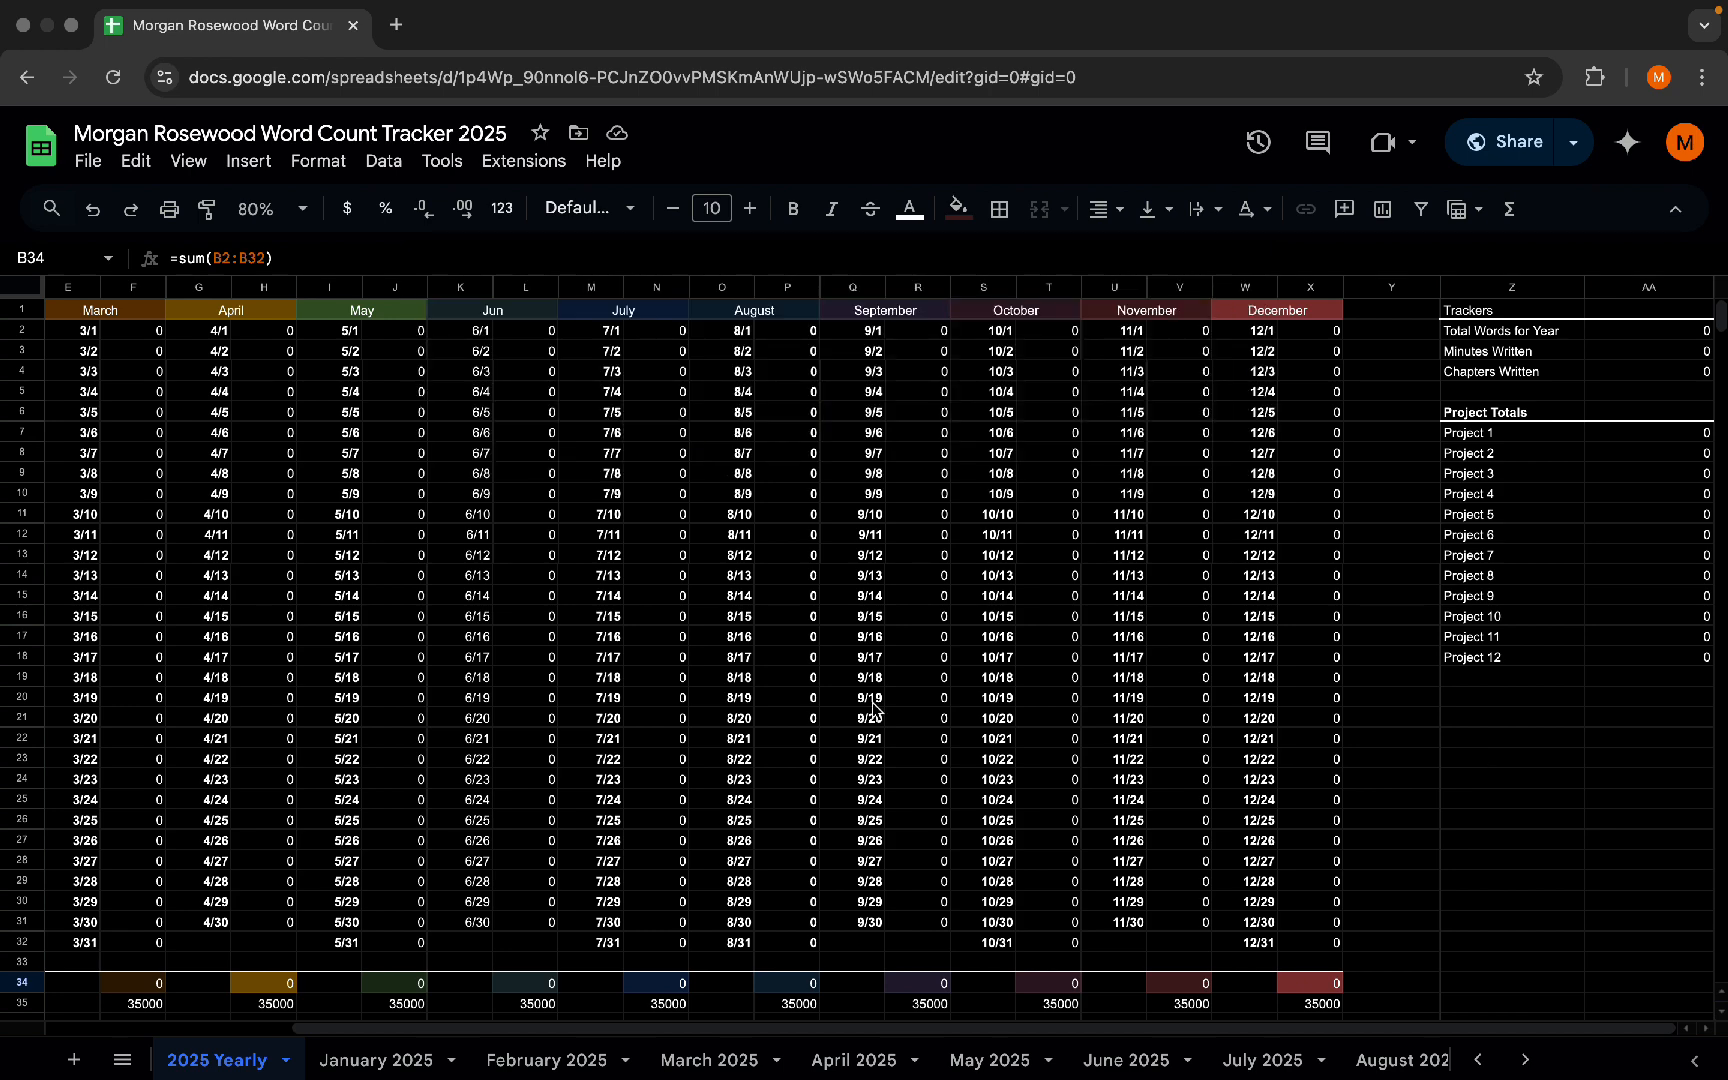
scroll(810, 657, left, 5)
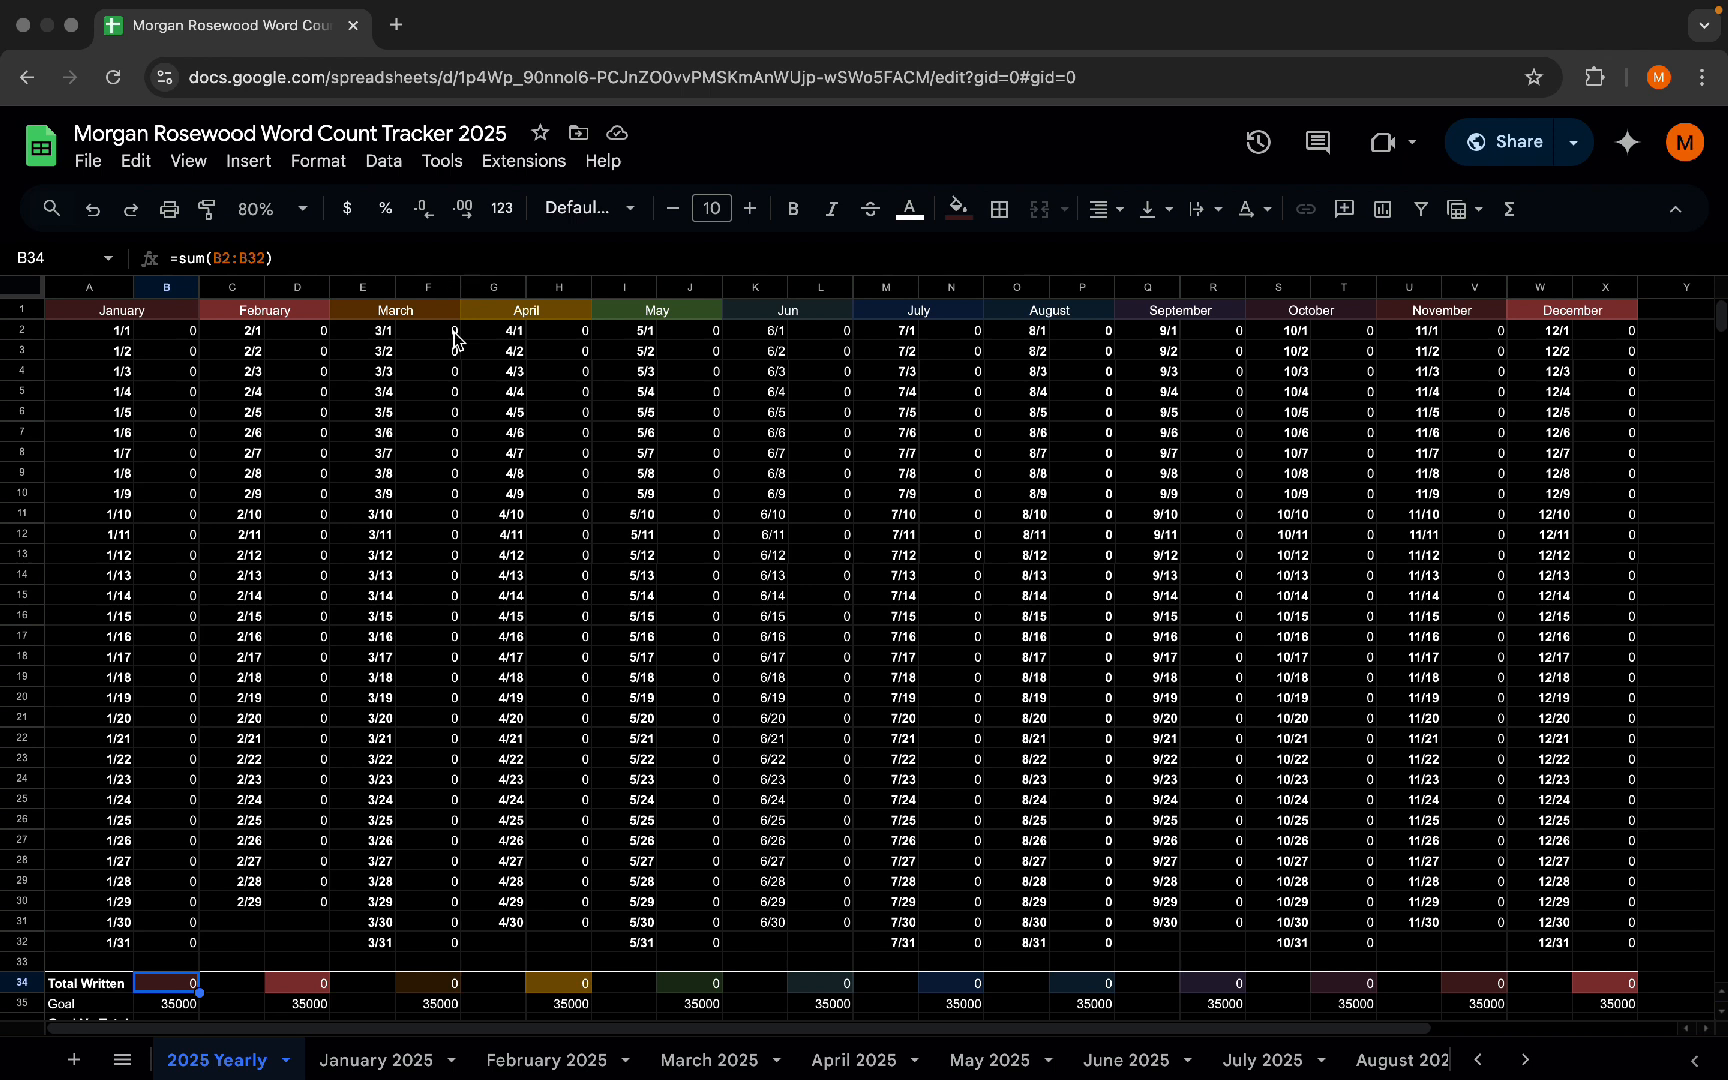
- Turn off the Dark Reader extension and look over the yearly sheet in its light colours
click(1595, 77)
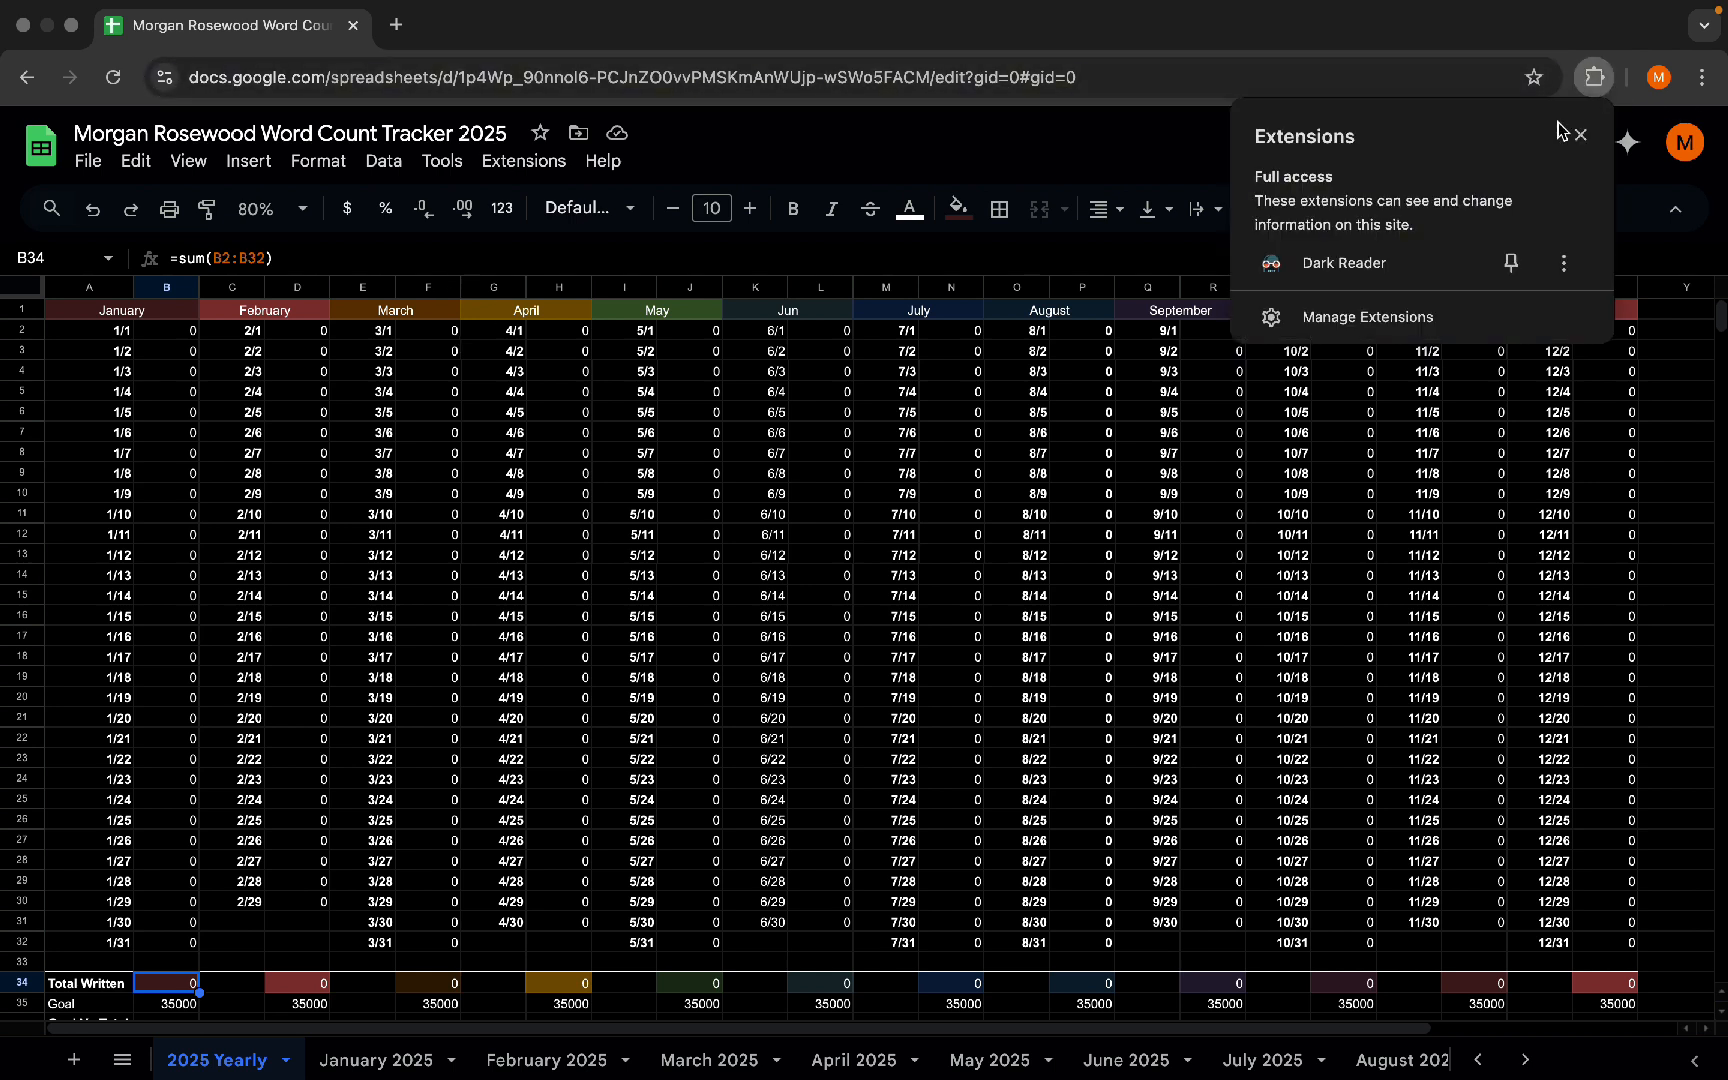
click(1410, 263)
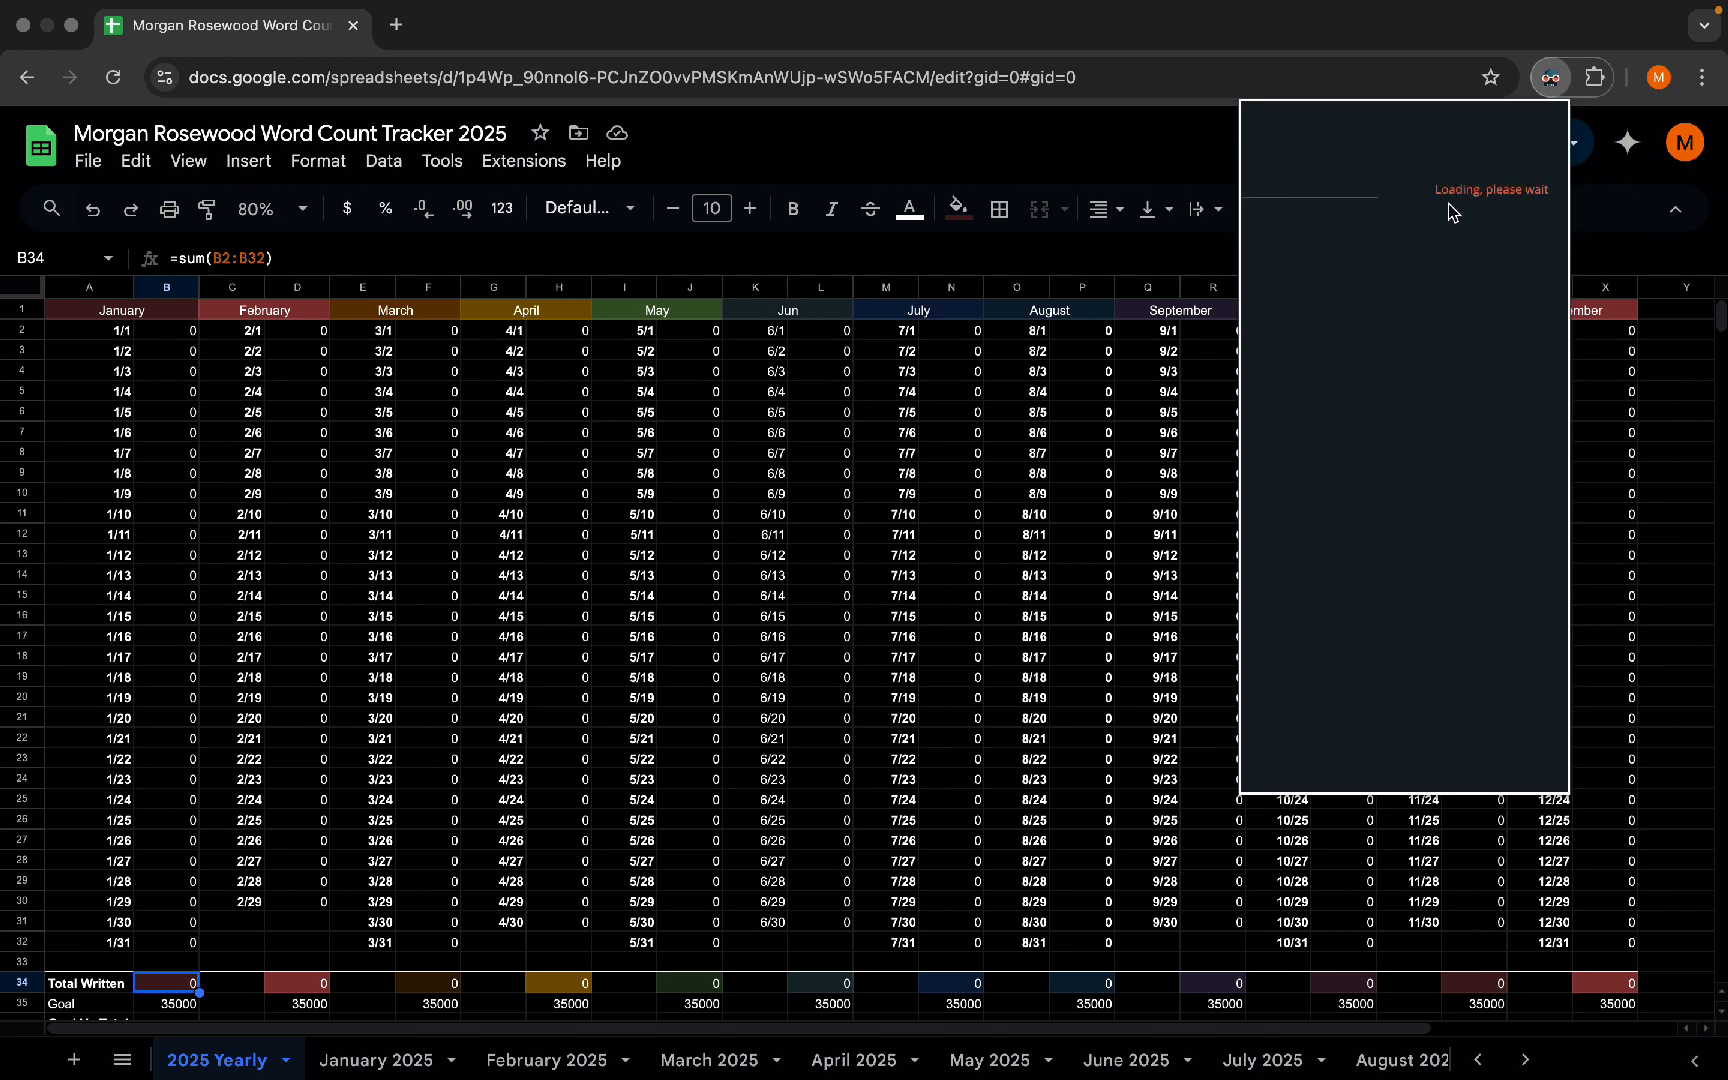
click(1516, 176)
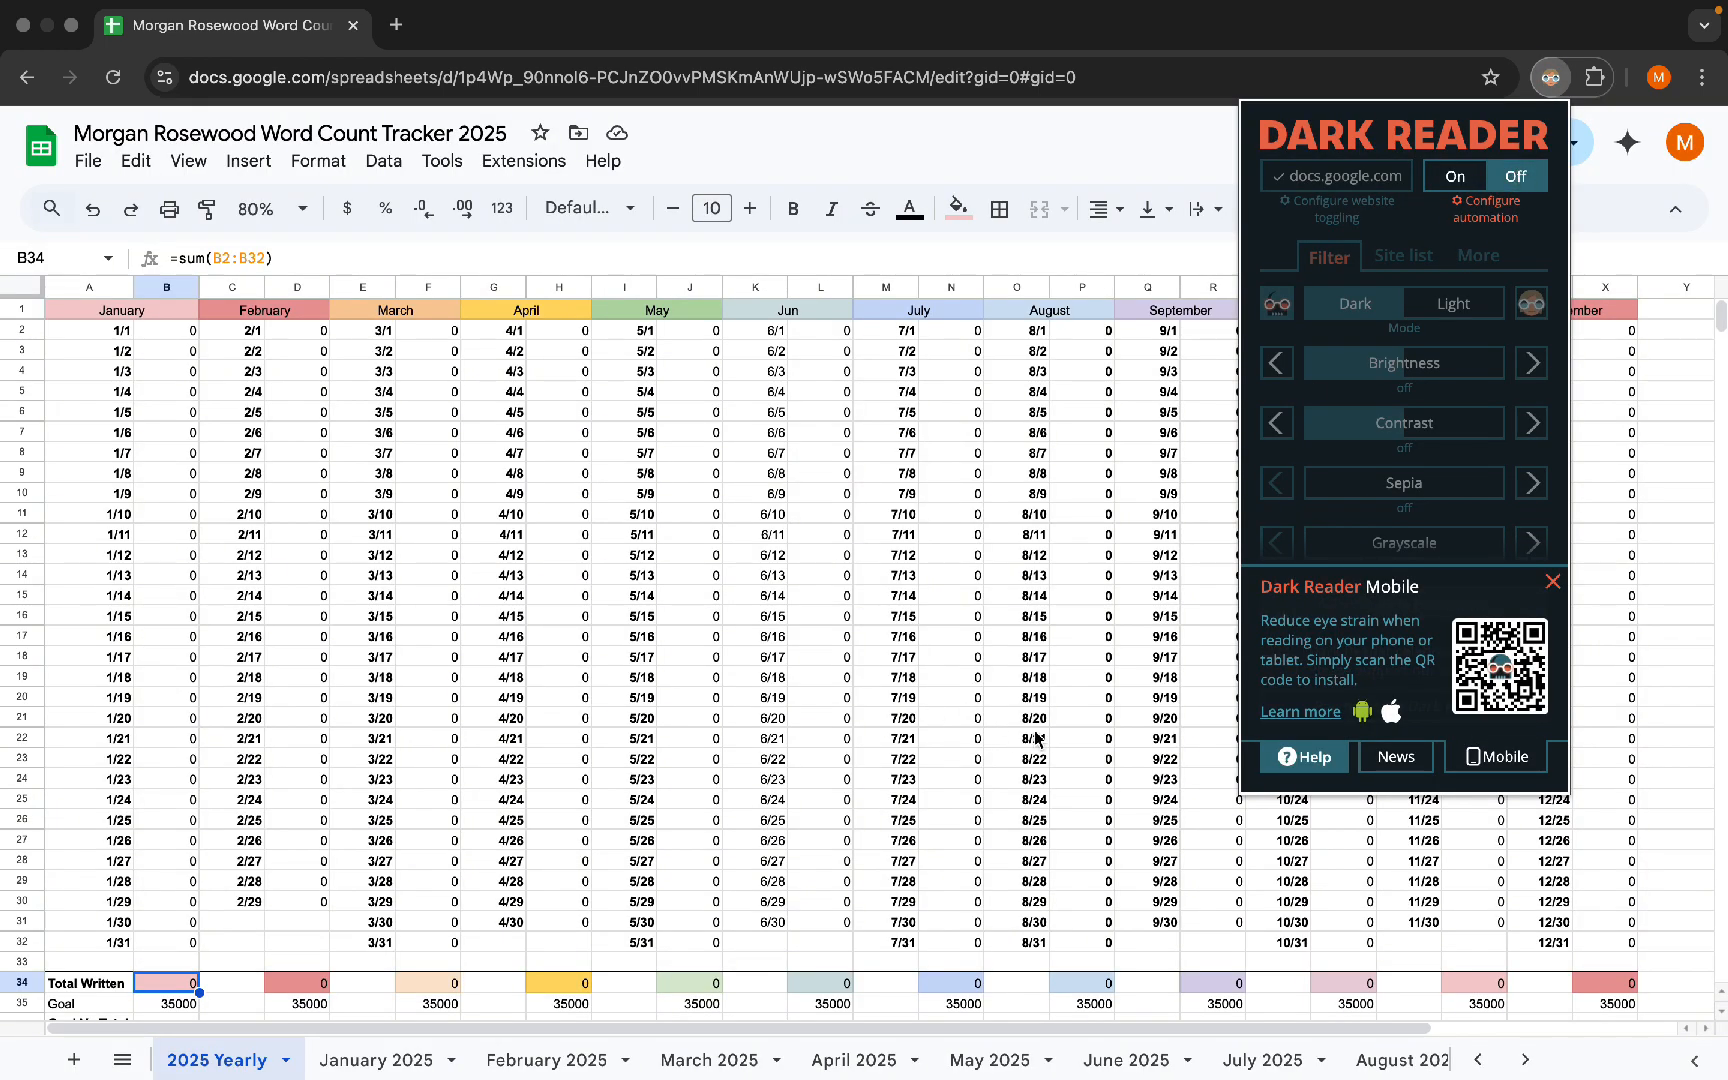
scroll(1036, 738, down, 5)
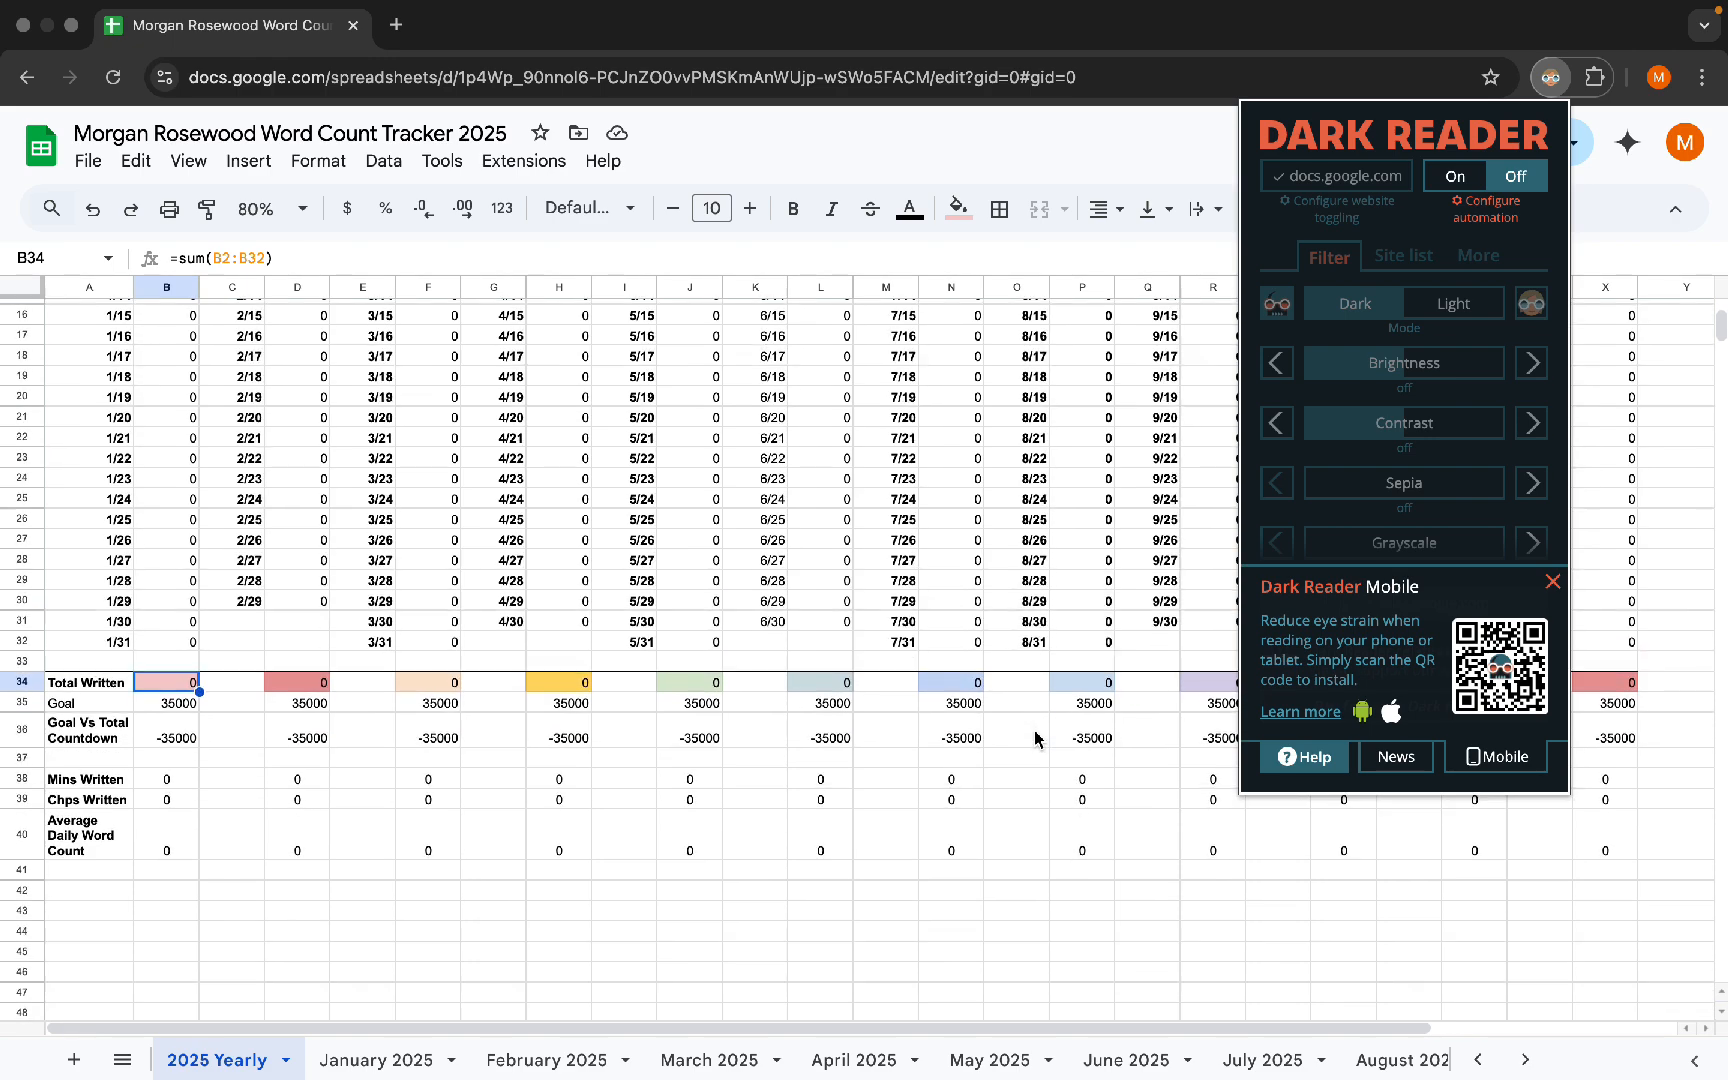
scroll(1036, 738, up, 5)
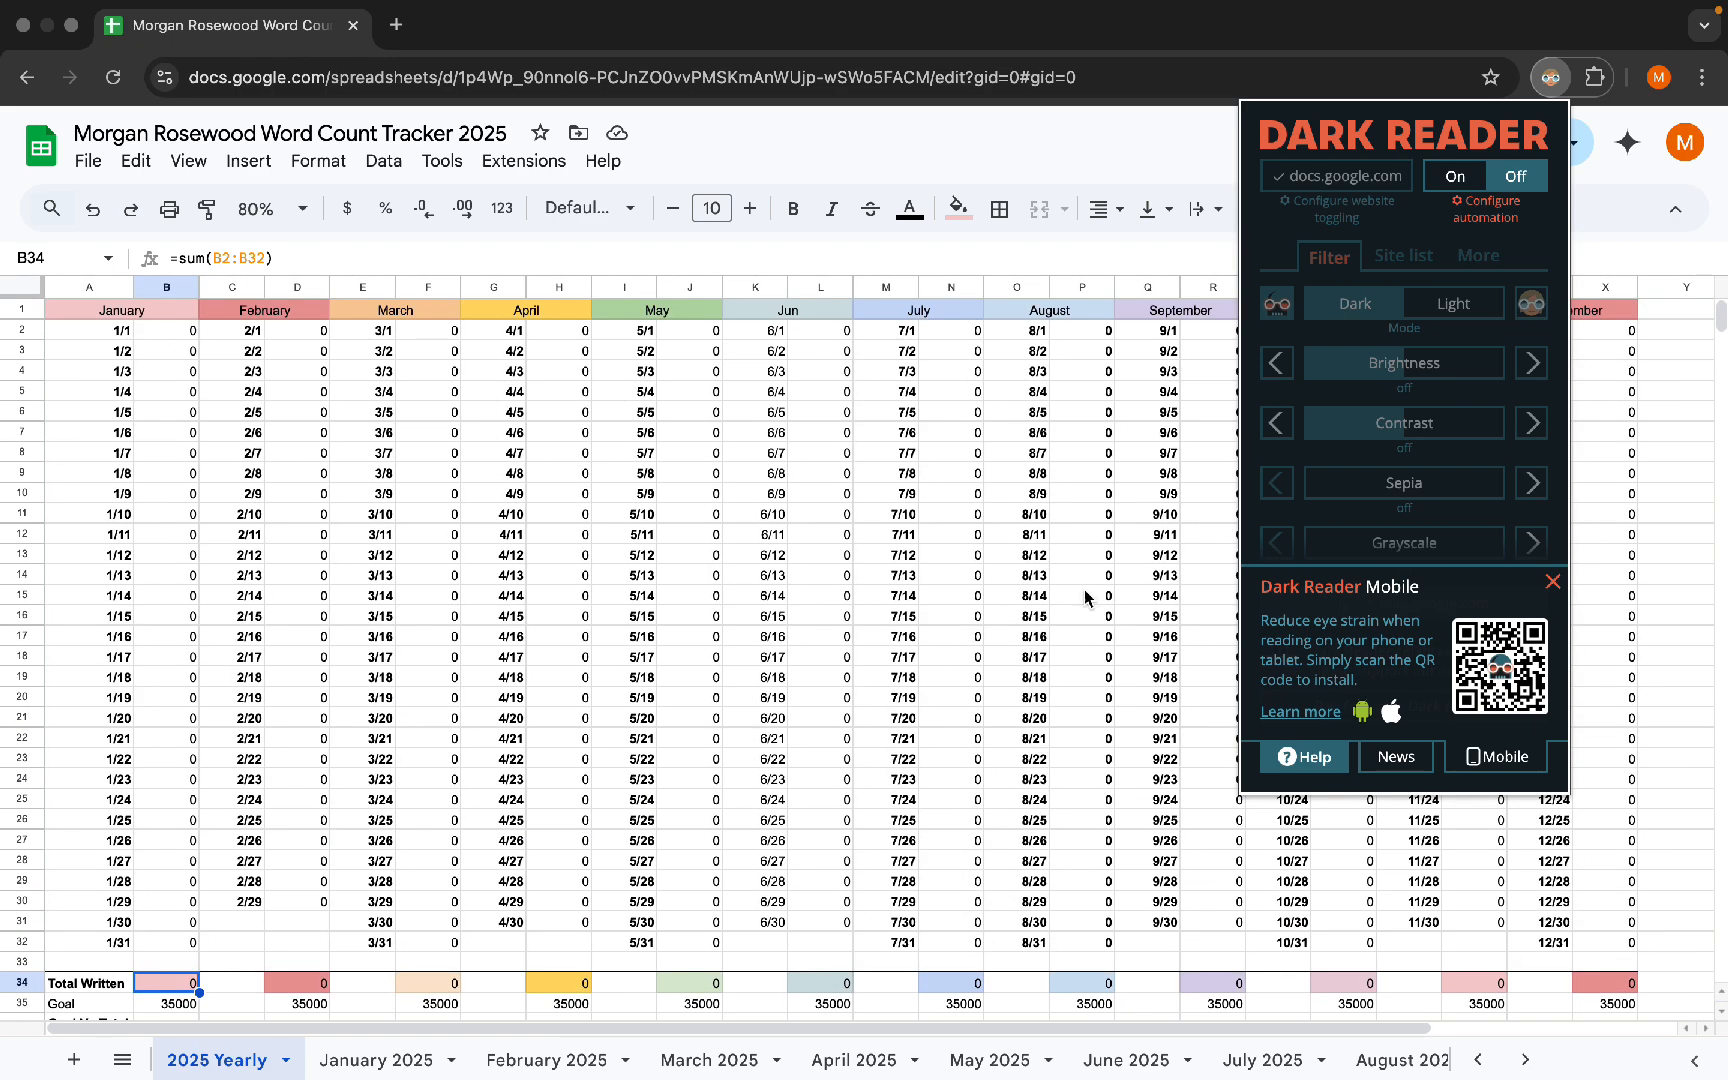
- Open the January 2025 sheet and turn the Dark Reader extension back on
click(1457, 178)
click(1520, 46)
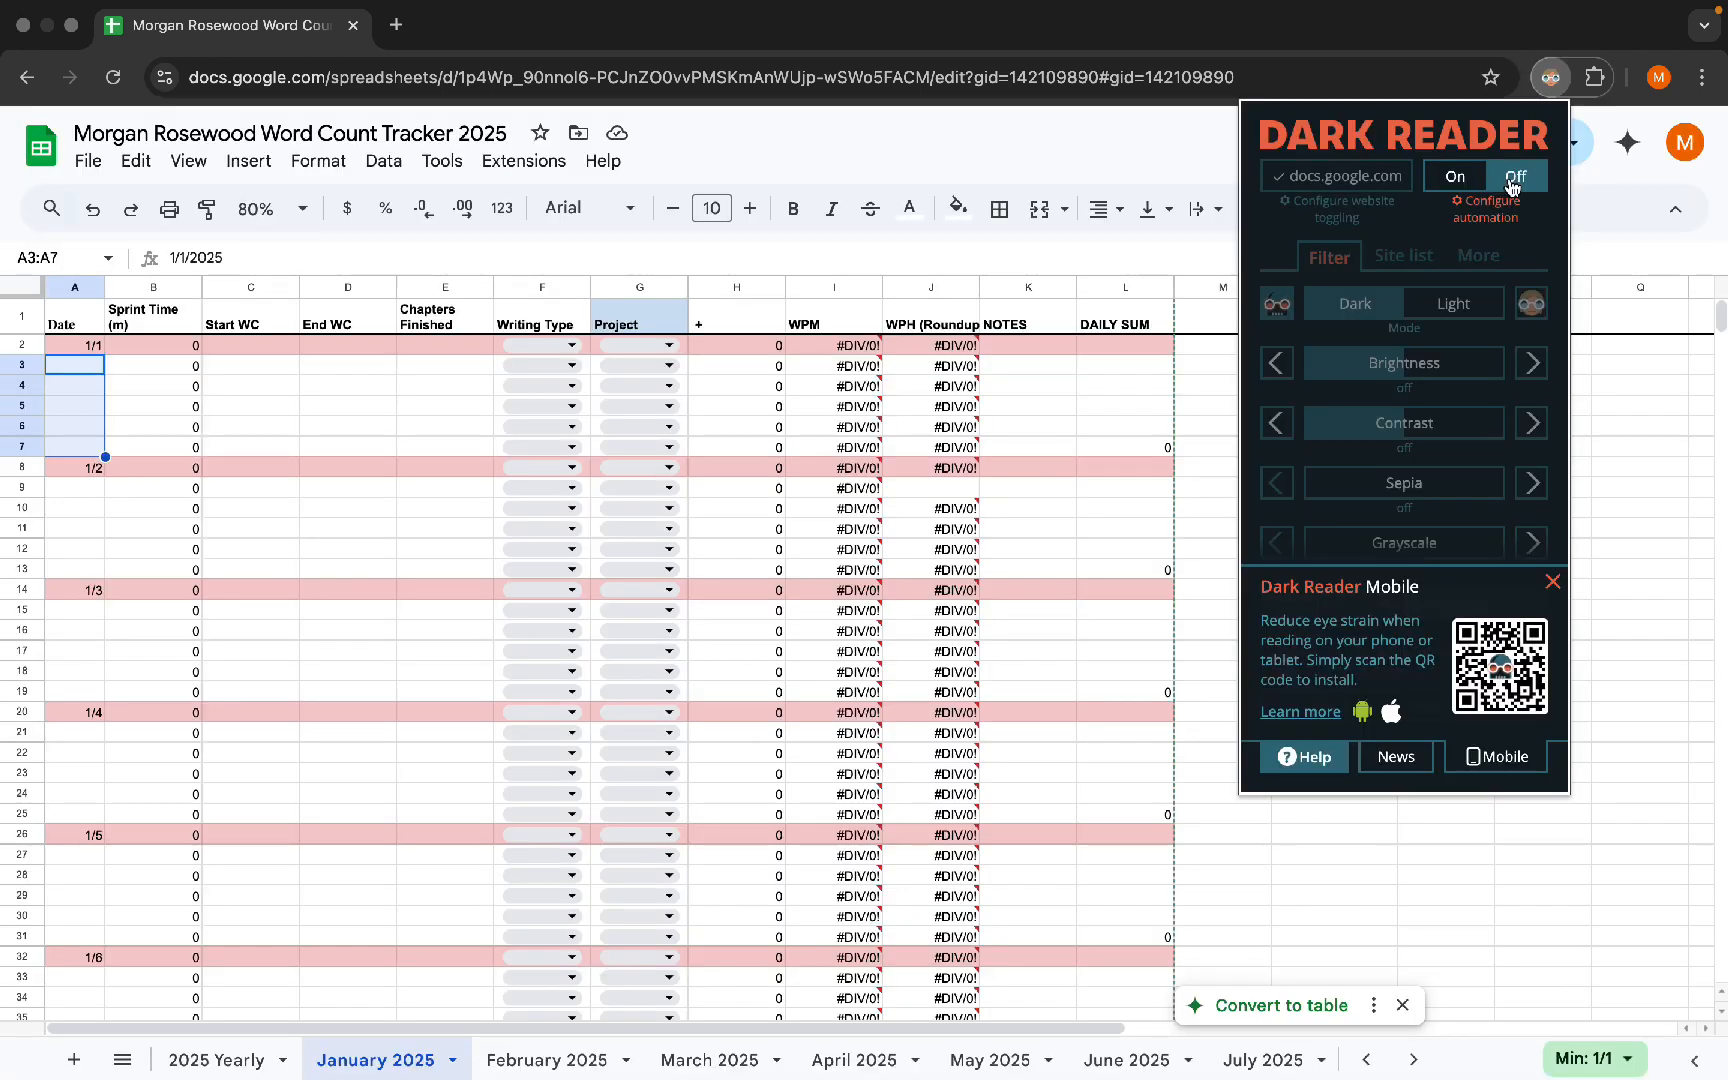
click(1457, 182)
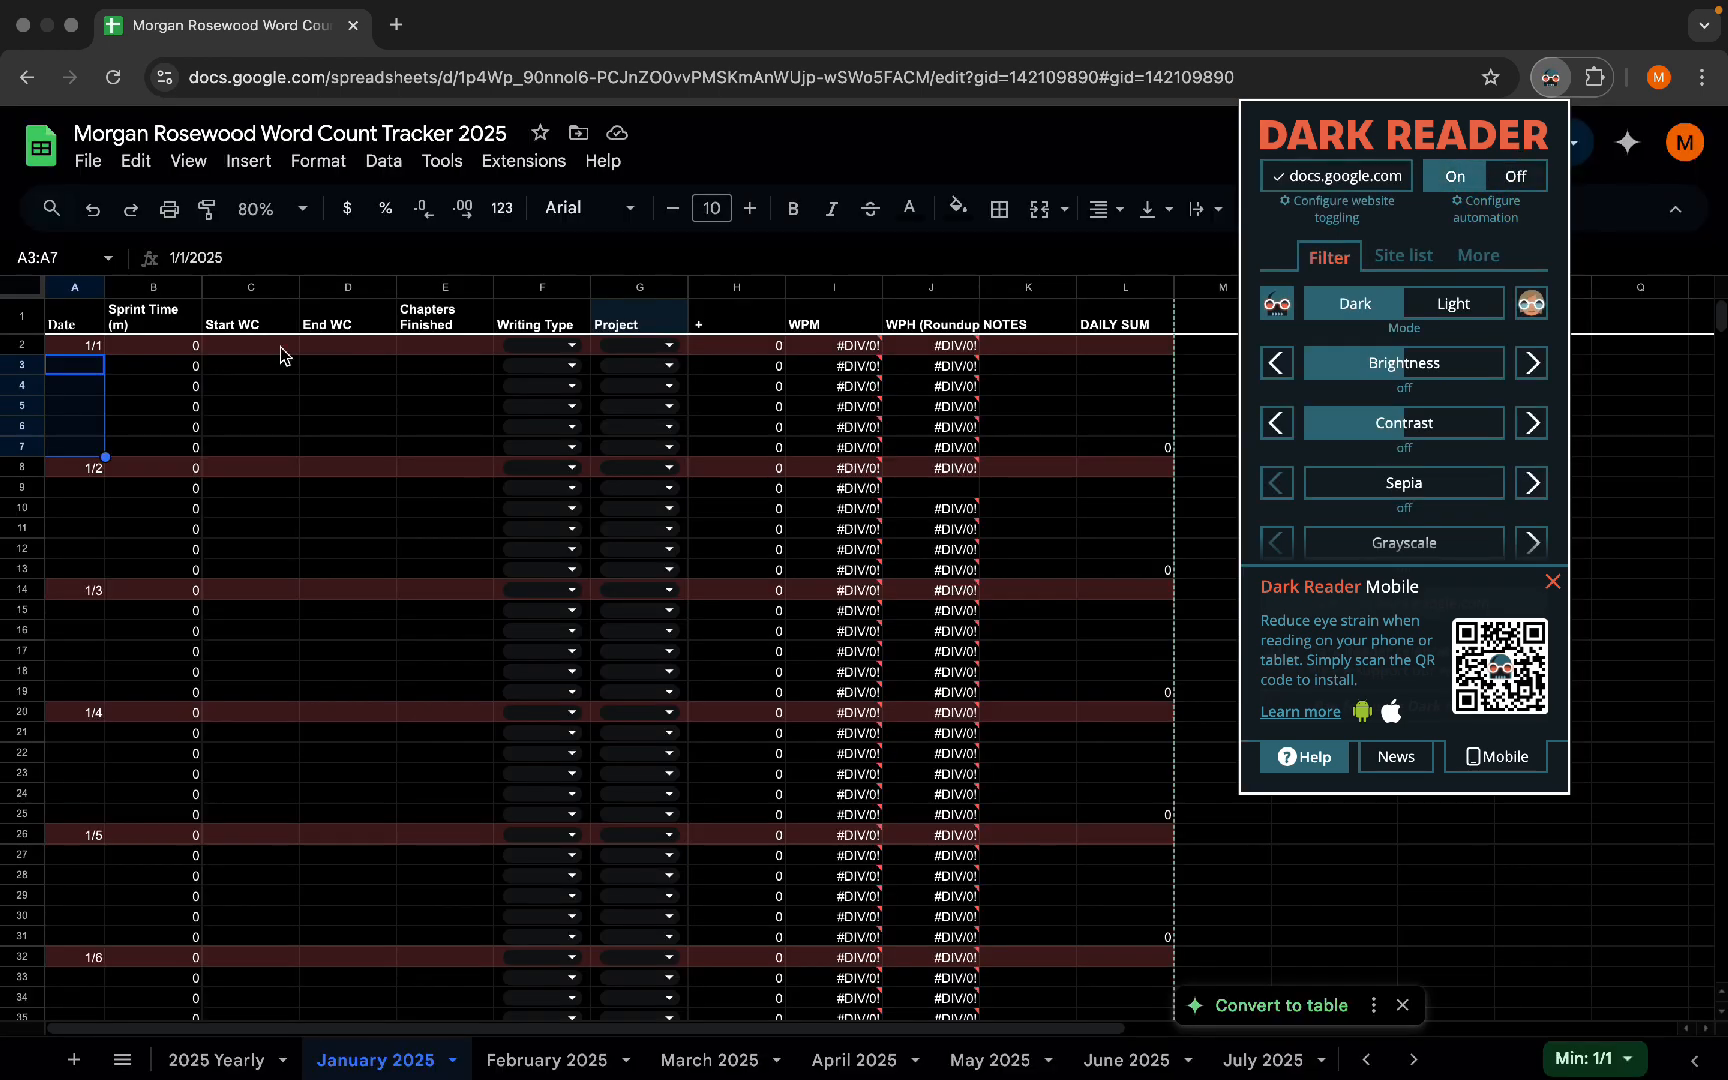
click(1376, 38)
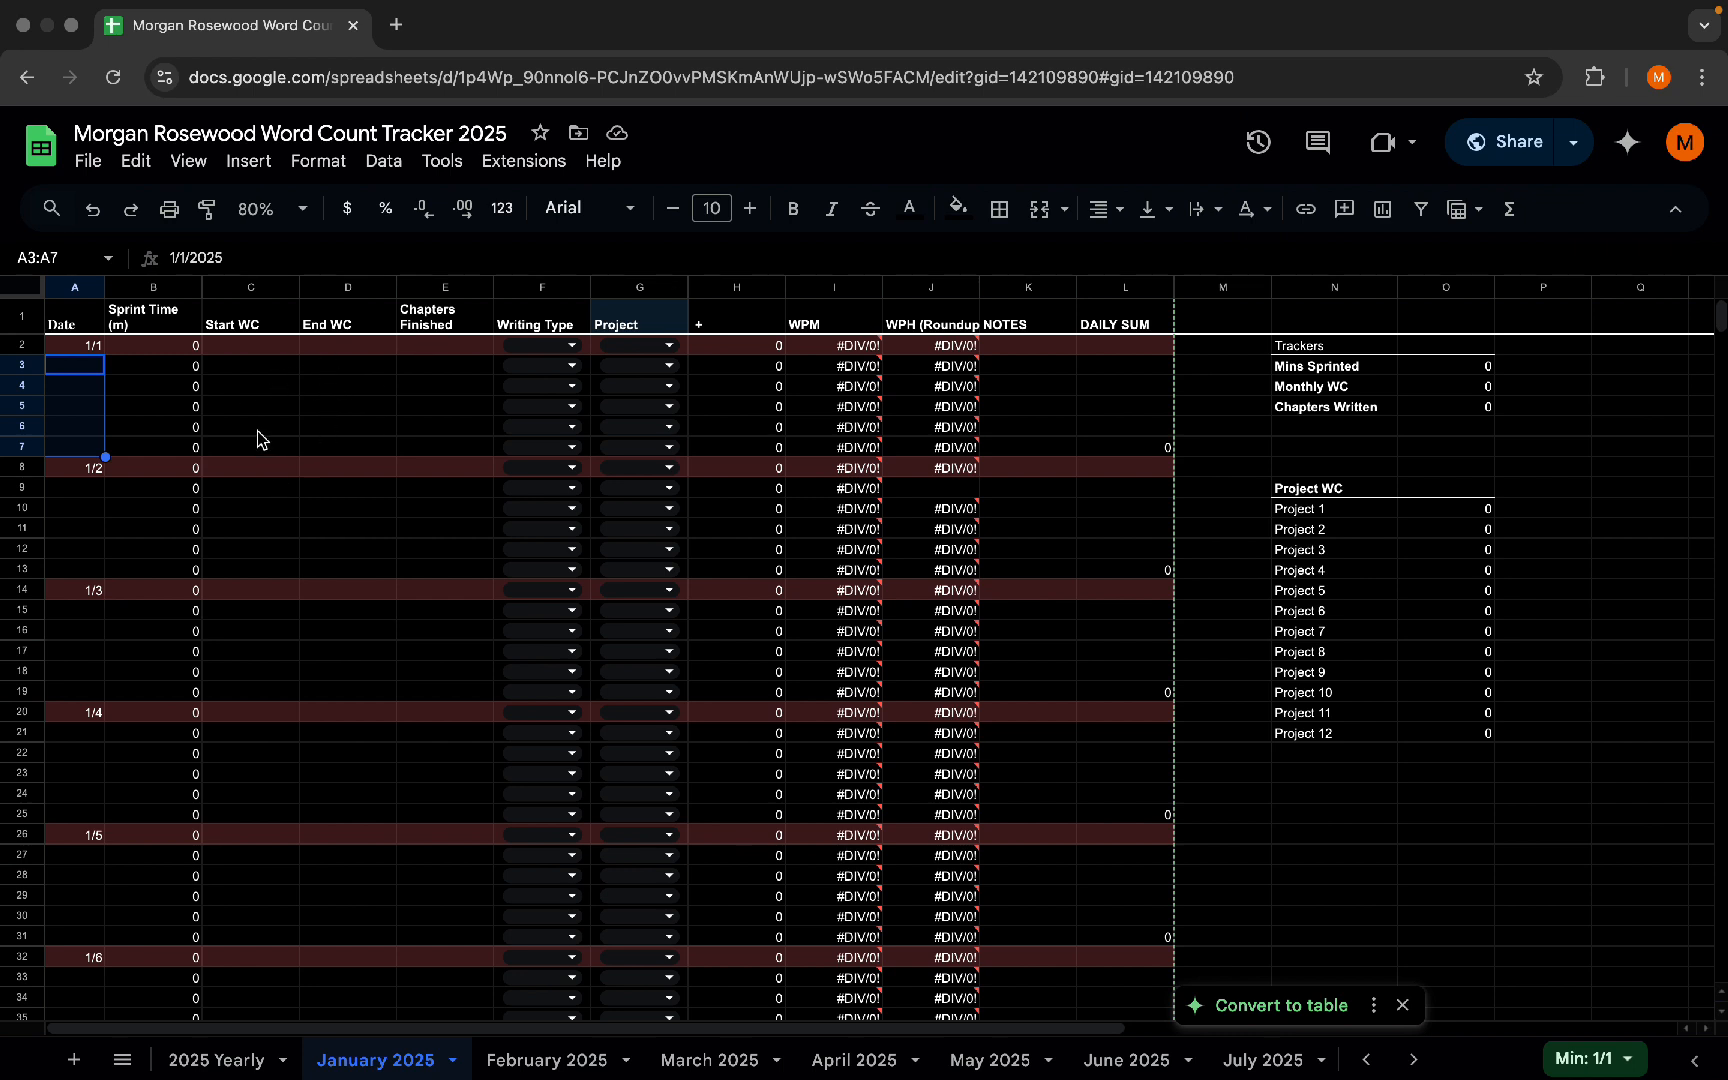
- Examine the choices available for Writing Type and Project in the 1/1 row
click(256, 386)
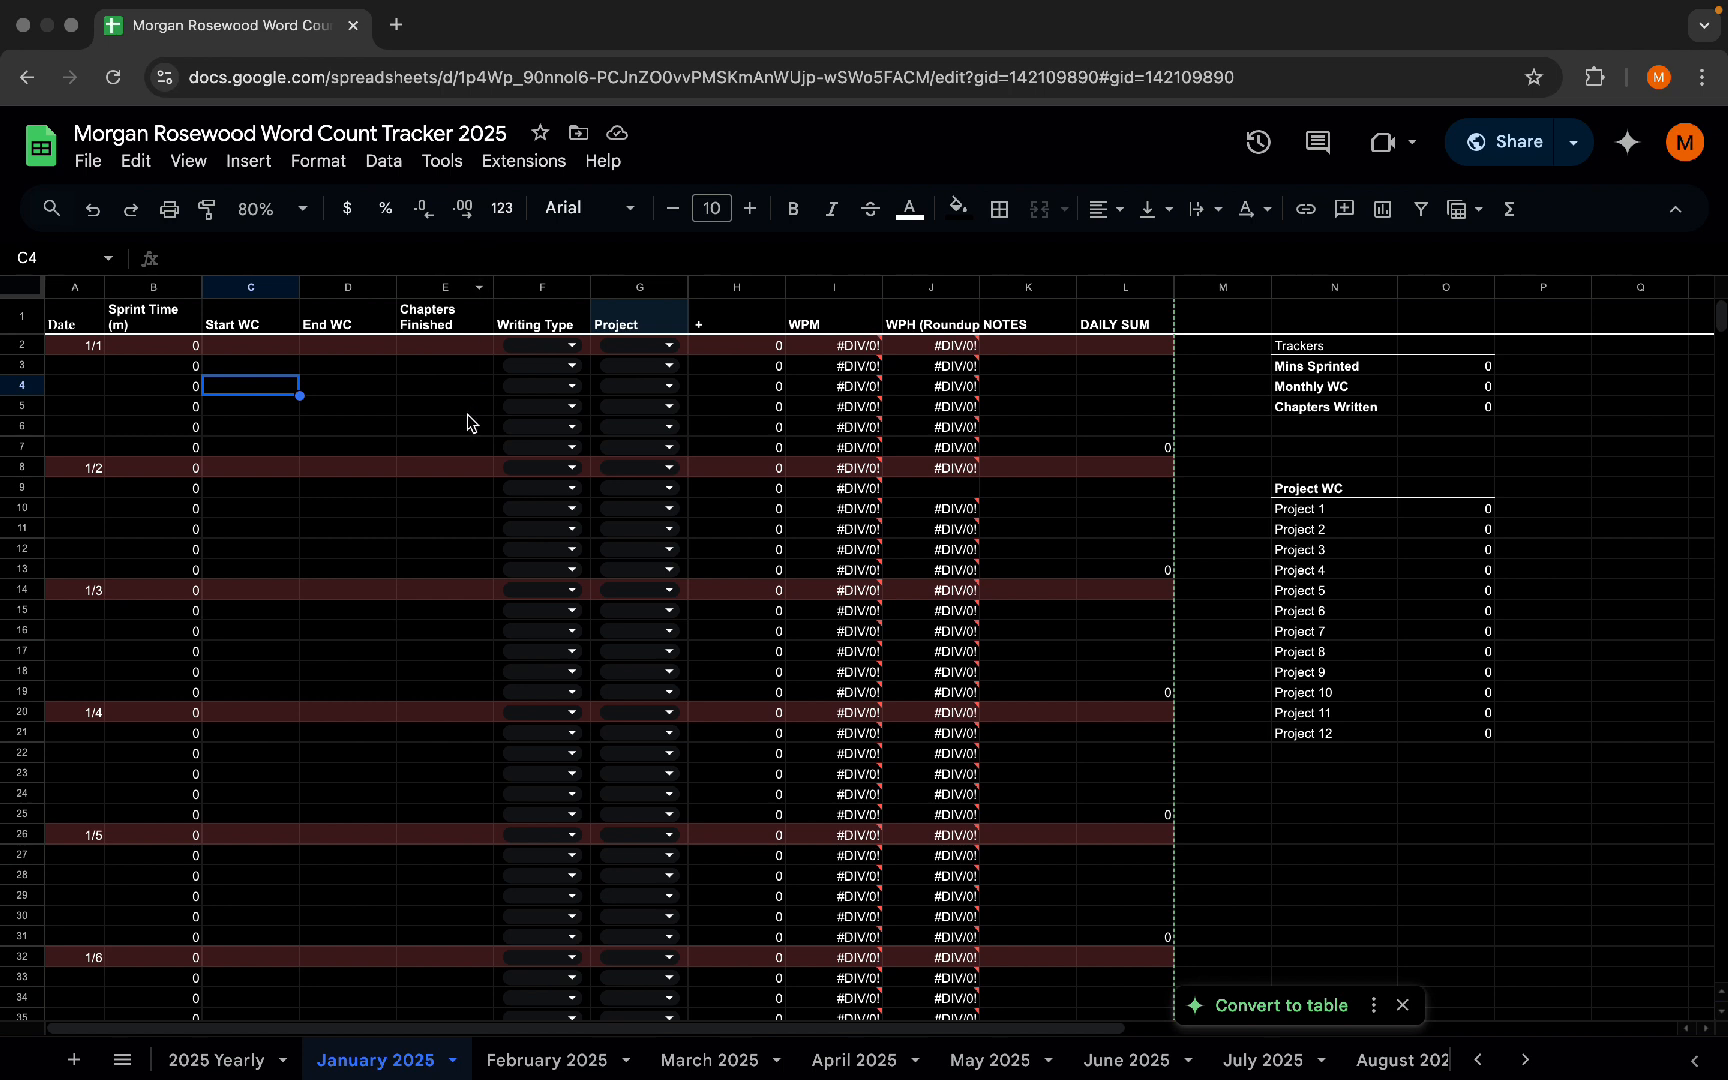
click(573, 344)
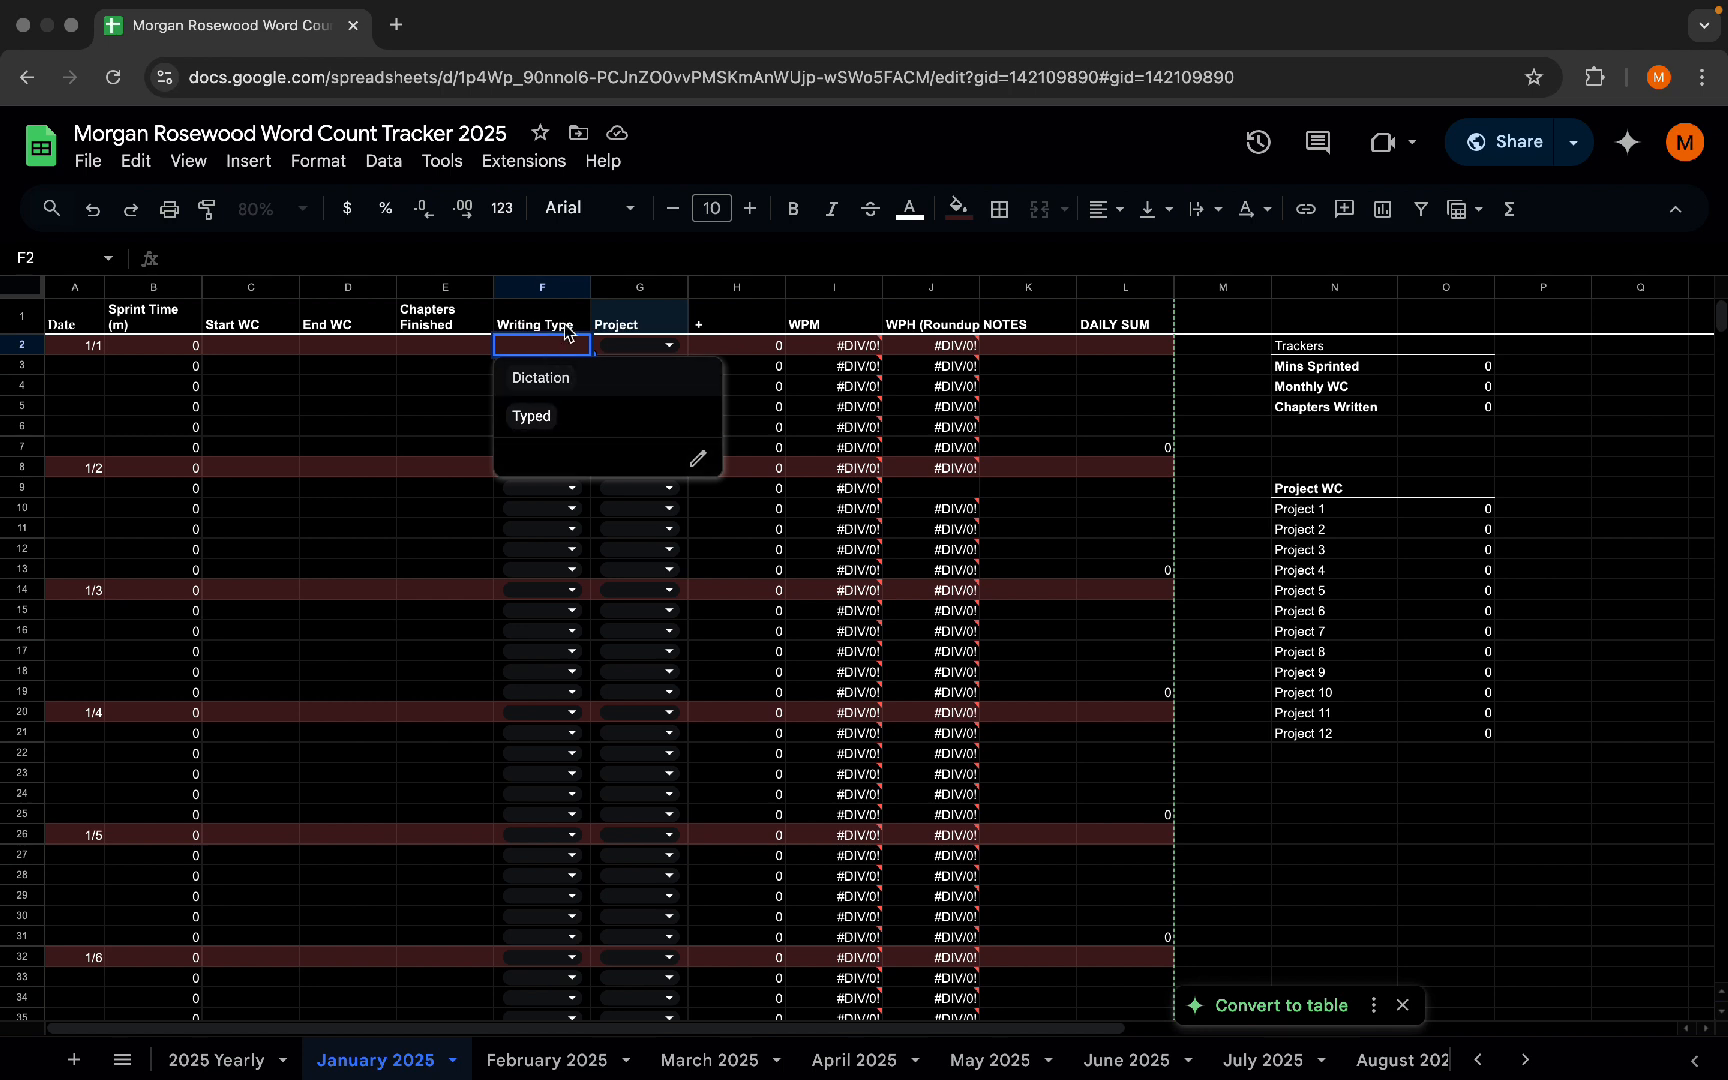
click(656, 330)
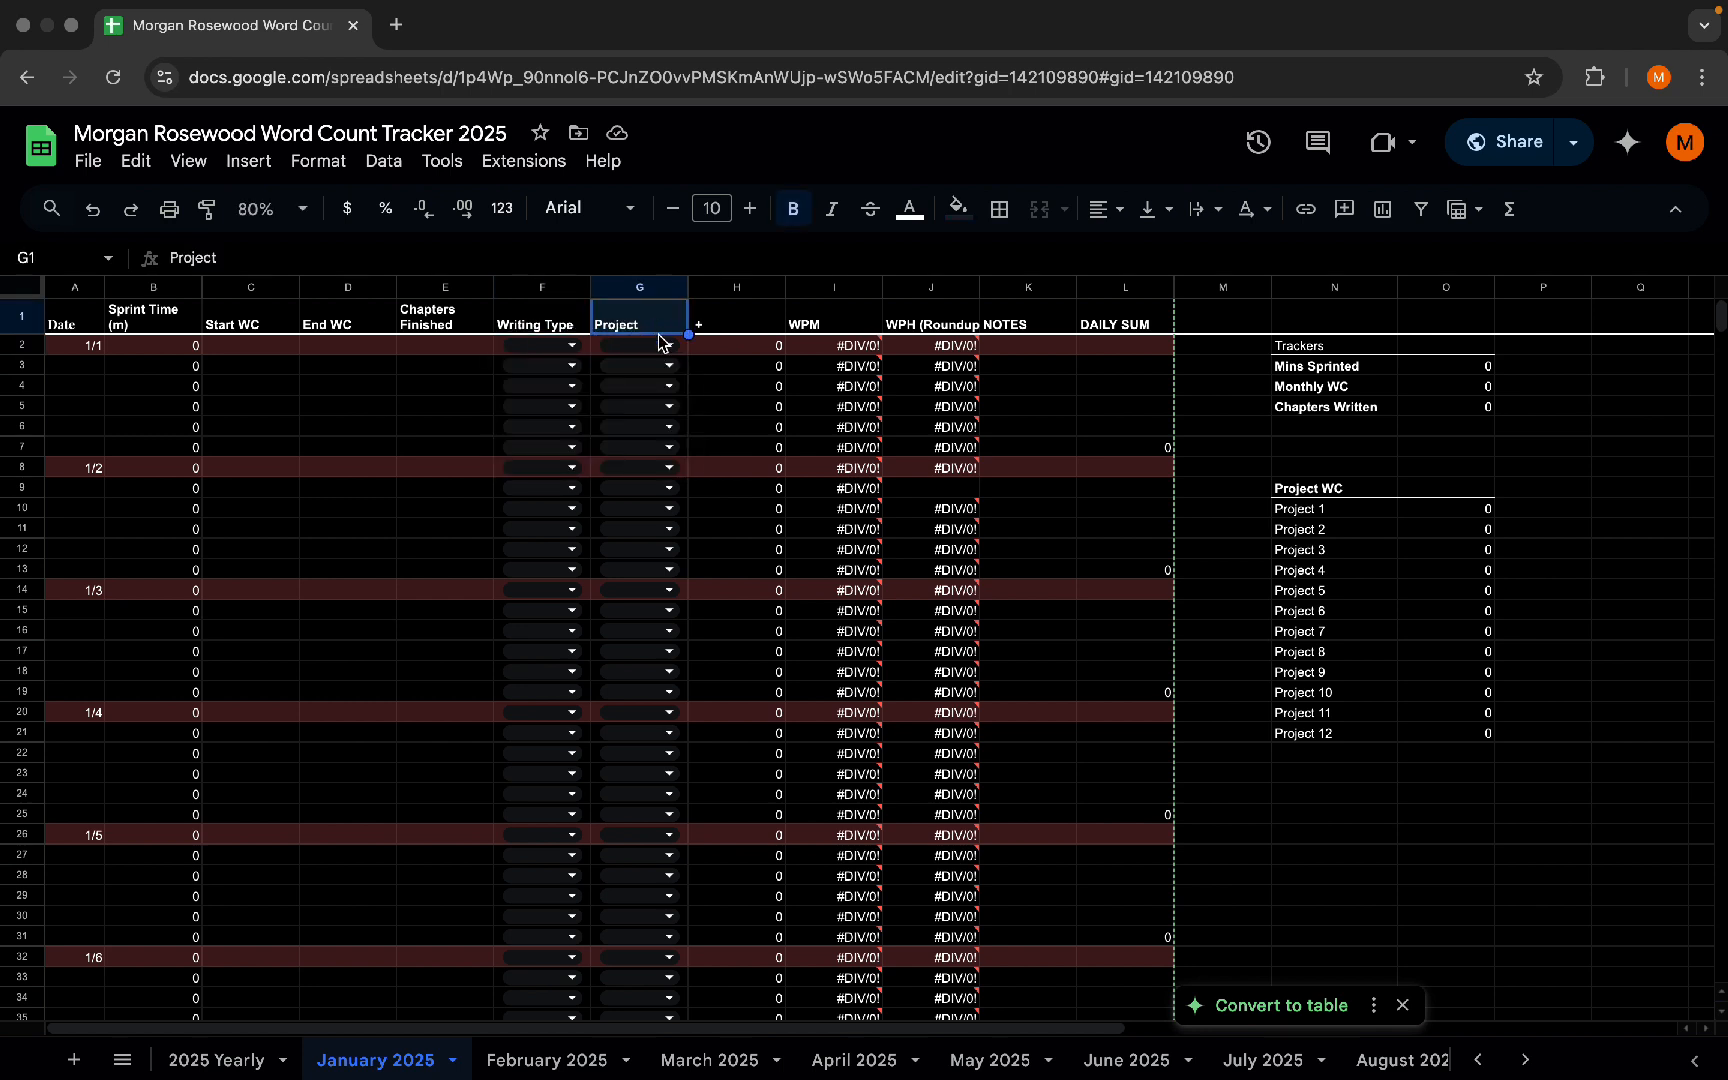
click(667, 346)
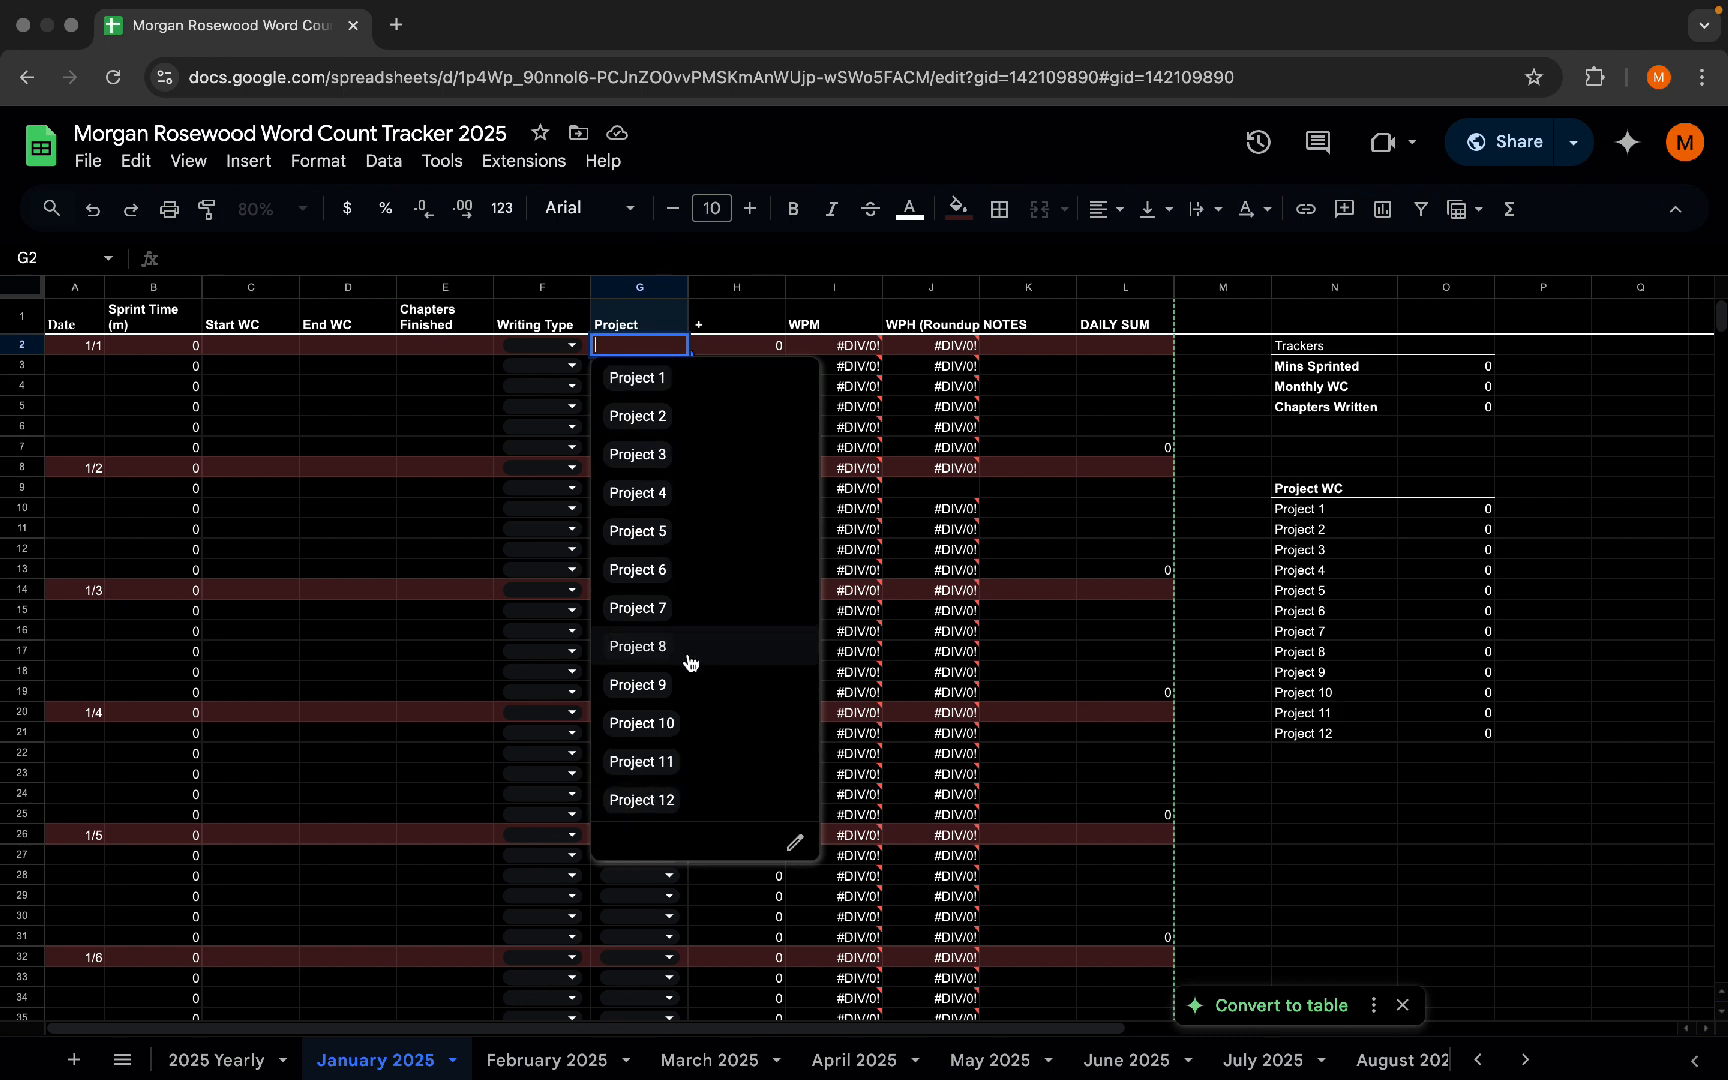
- Change the header in cell H1 to "+ /-"
click(730, 333)
double_click(730, 333)
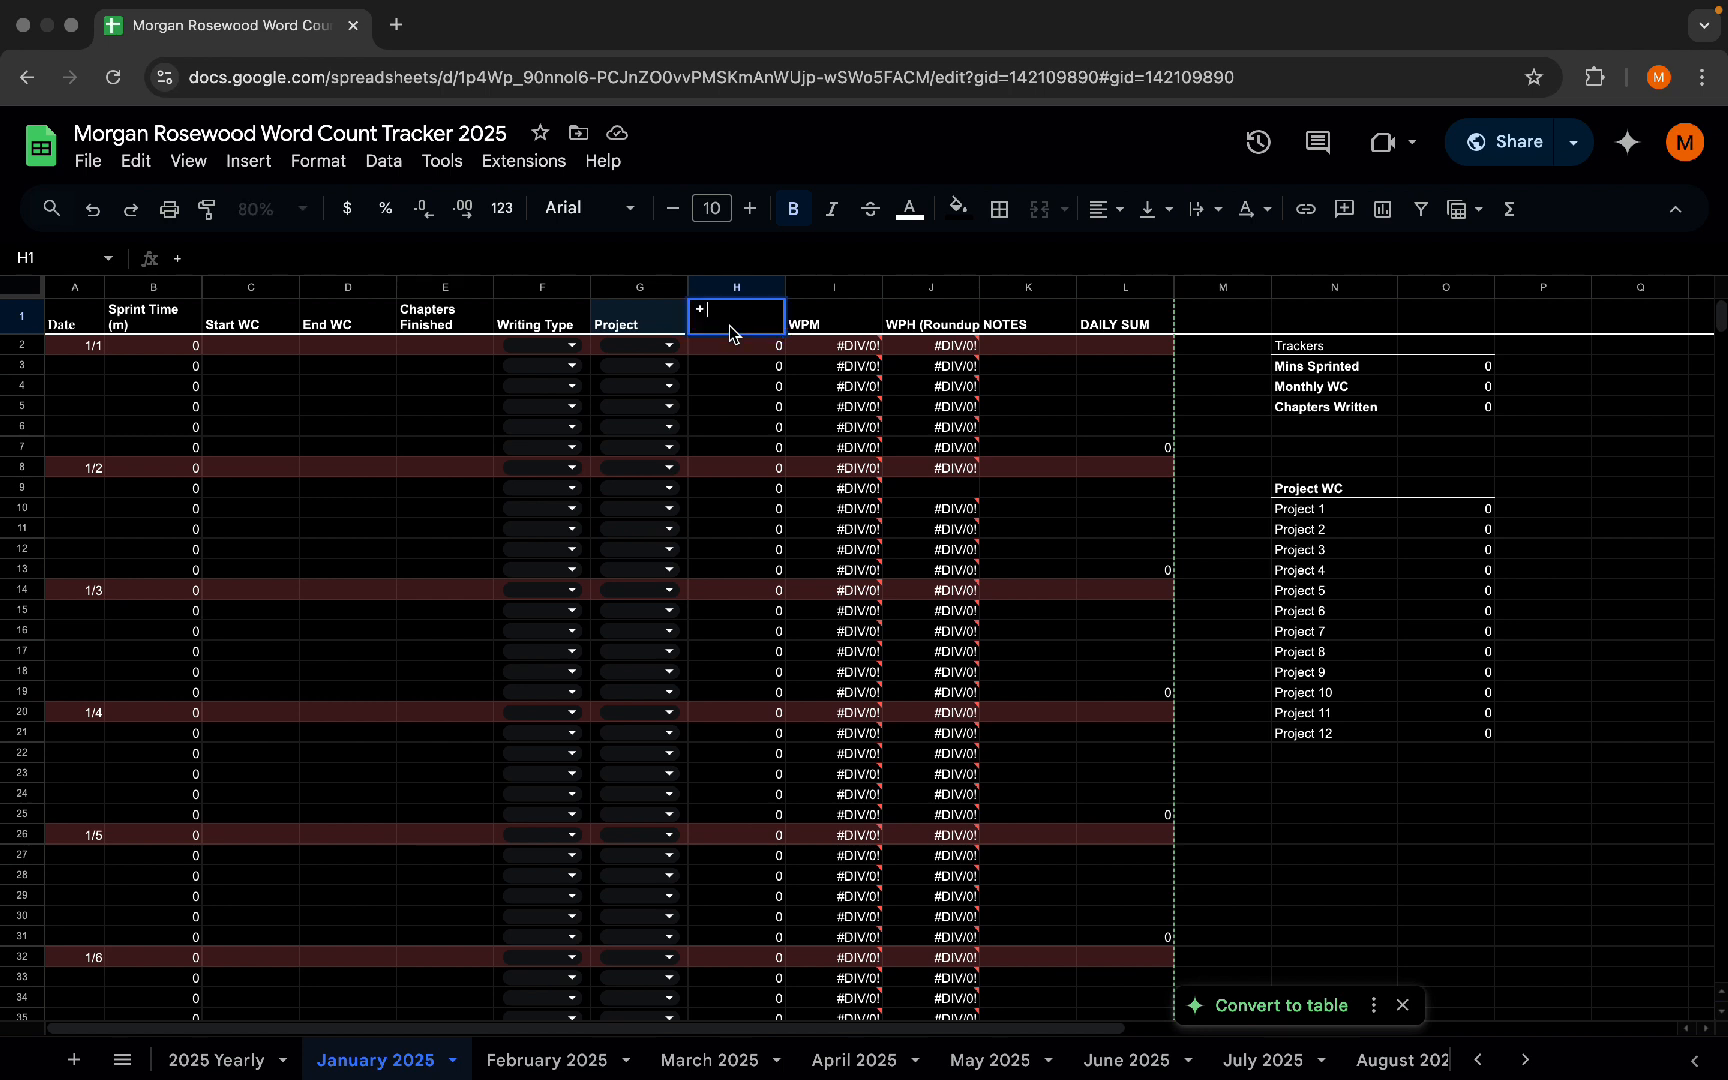
click(702, 406)
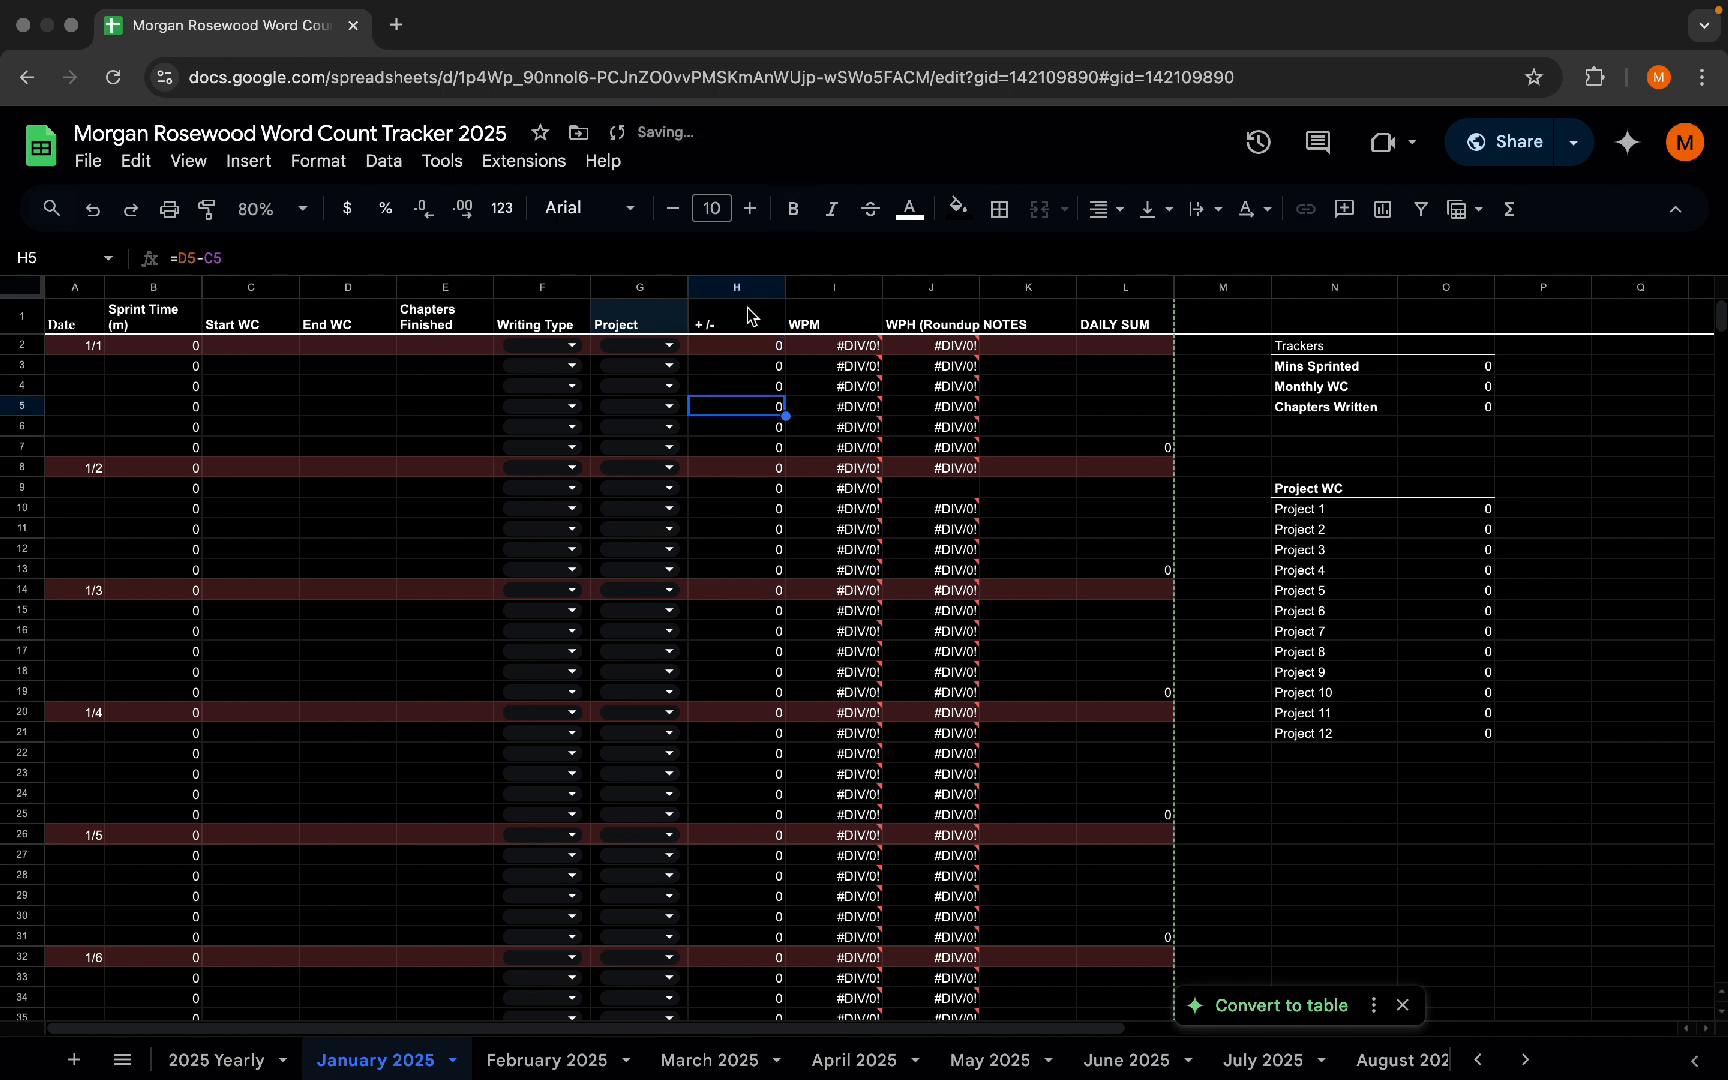
- Enter a sample sprint in row 4 with a Start WC of 0 and an End WC of 50
click(245, 388)
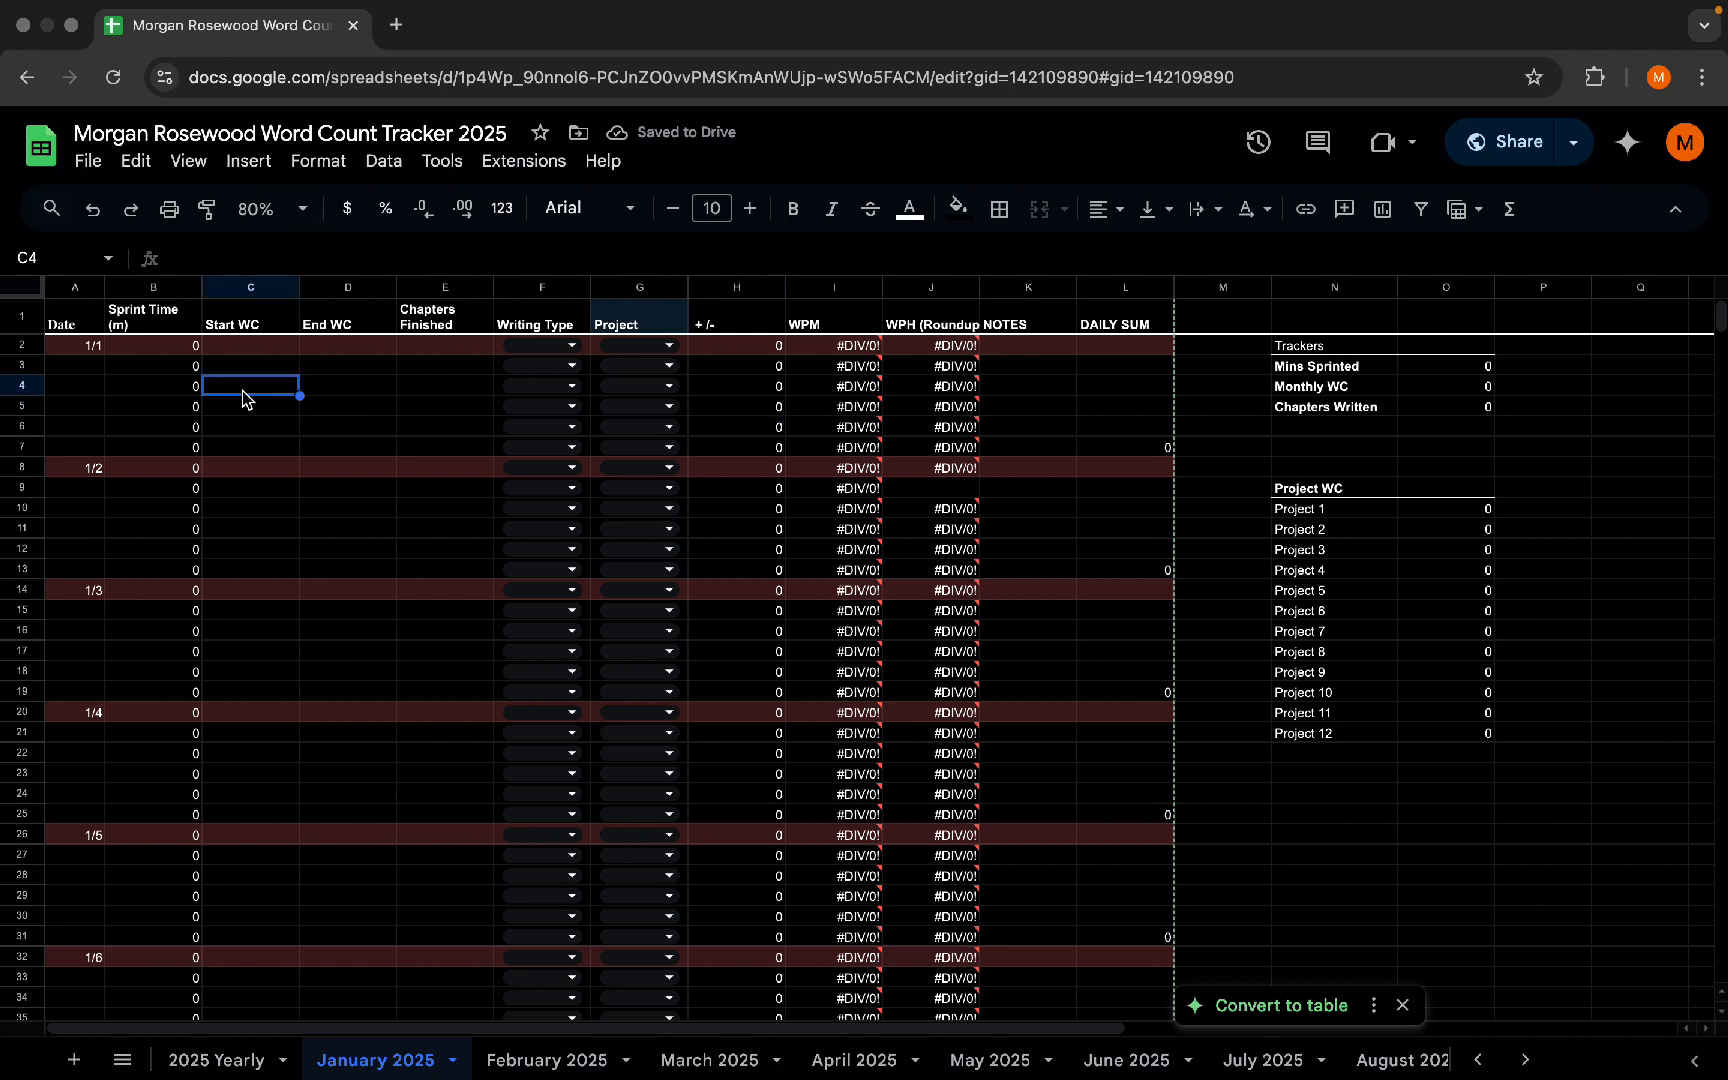
text(0)
key(Tab)
text(50)
key(Return)
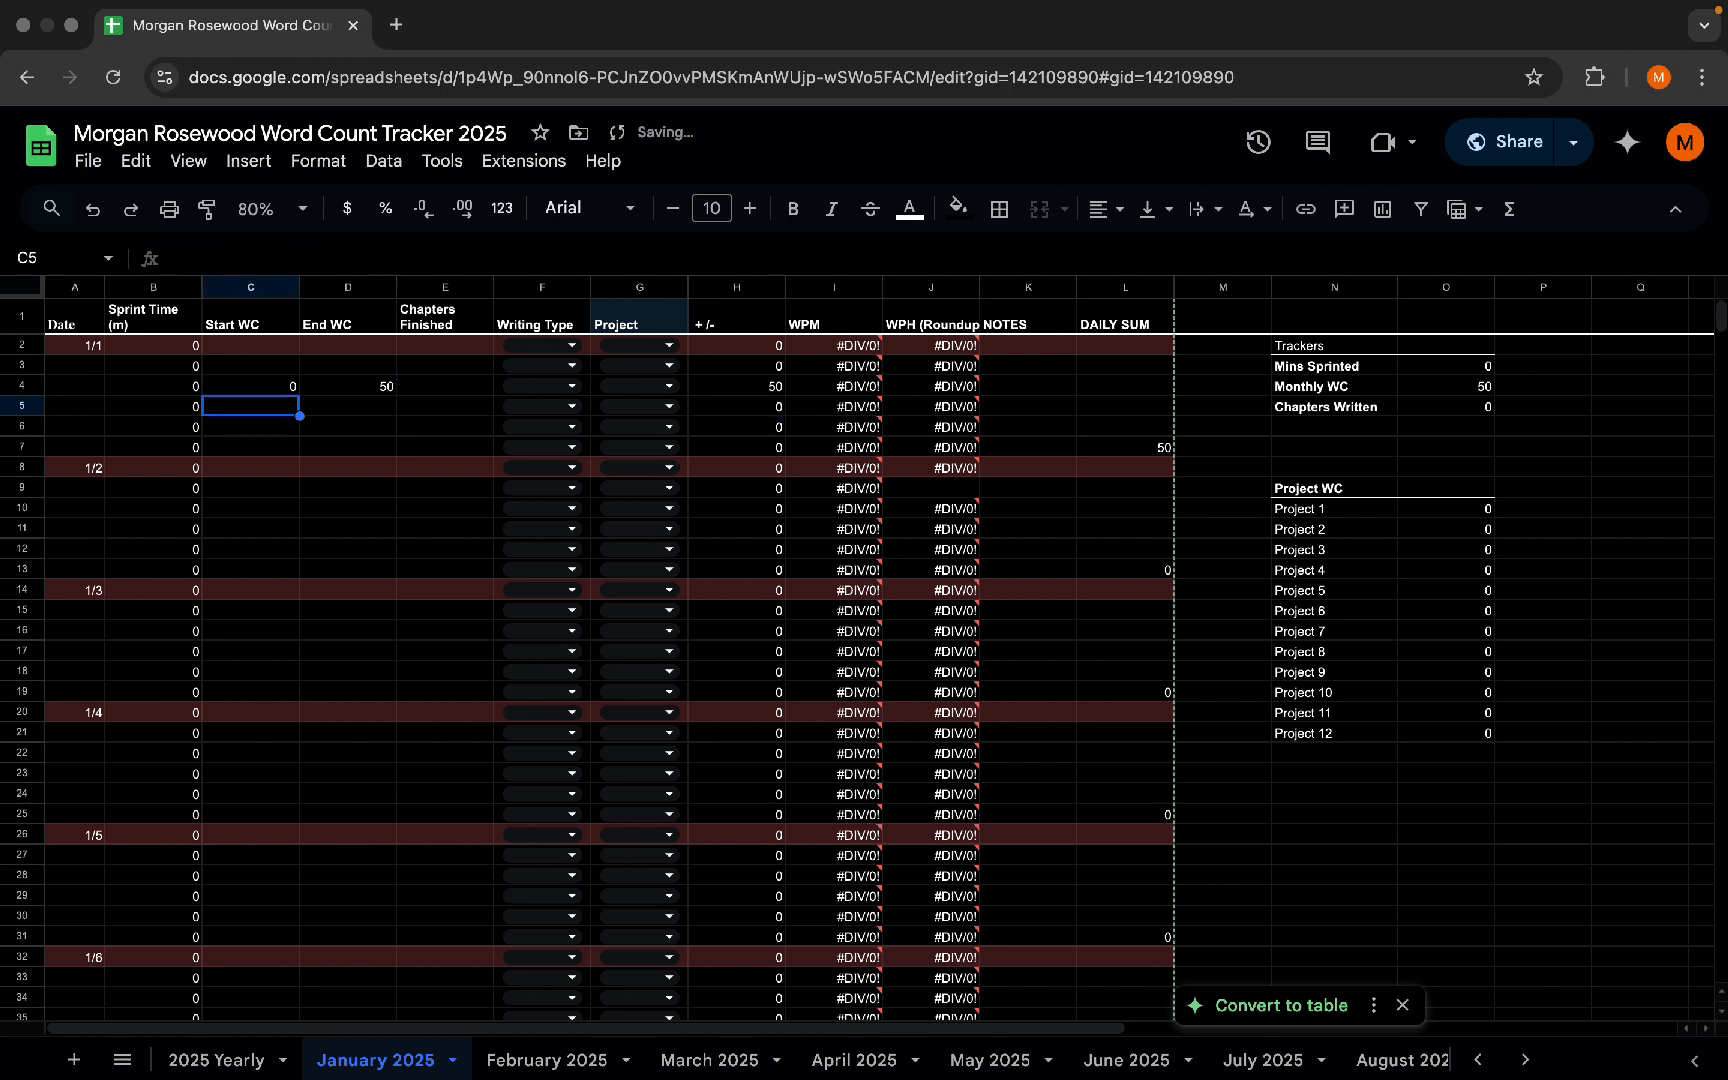
- Enter a second sample sprint in row 5 with a Start WC of 50 and an End WC of 150
text(50)
key(Tab)
text(150)
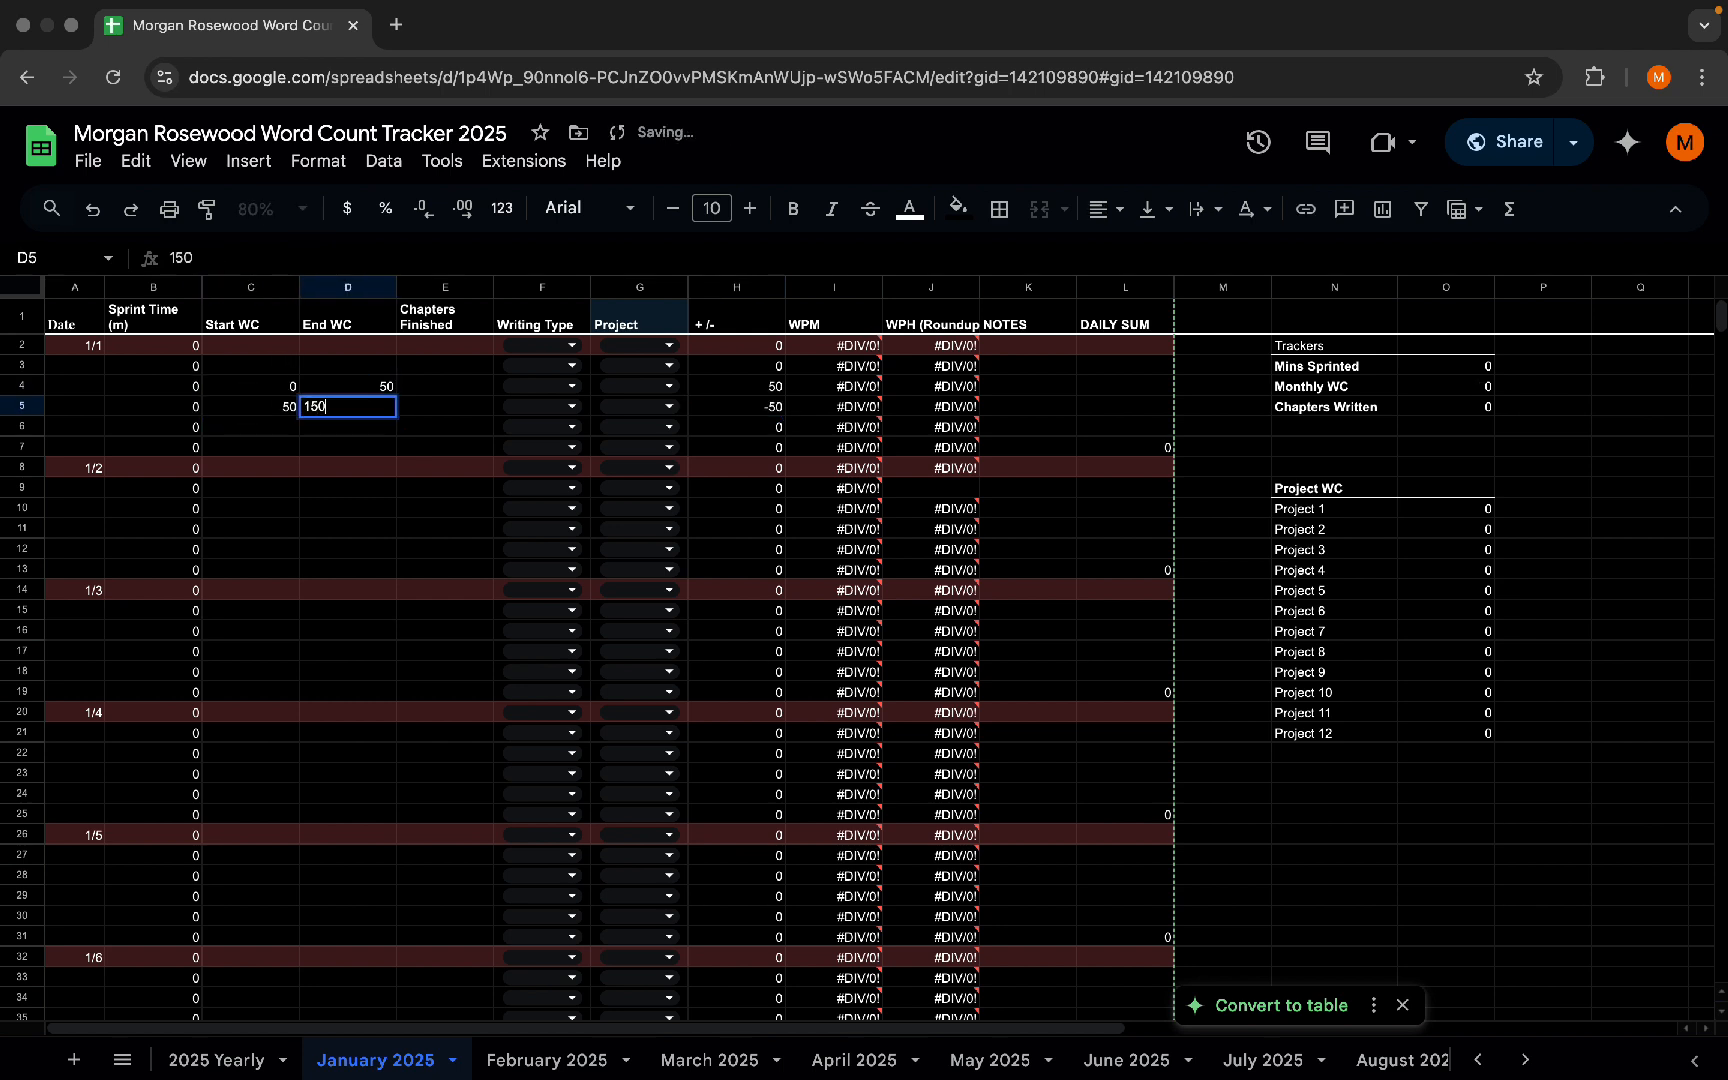
key(Tab)
key(Down)
key(Left)
key(shift+Up)
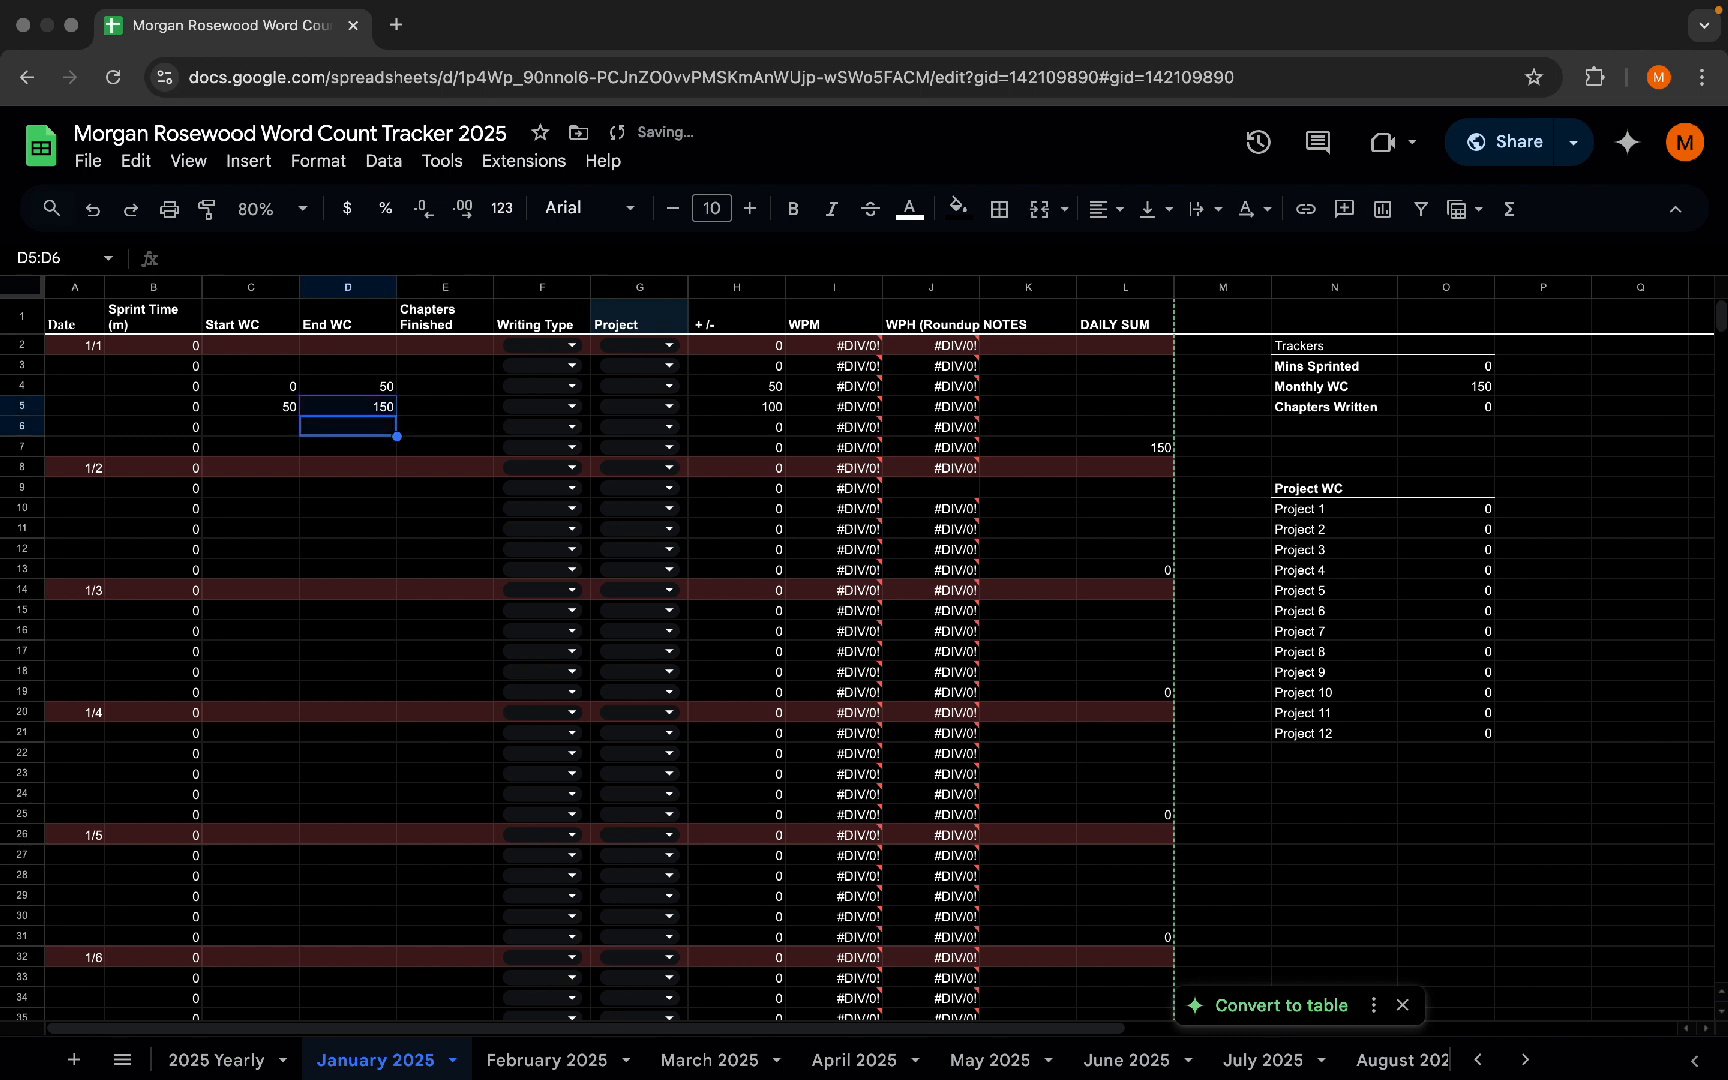
key(Left)
key(Left)
- Set the Sprint Time to 10 minutes for both sample sprints in rows 4 and 5
click(153, 386)
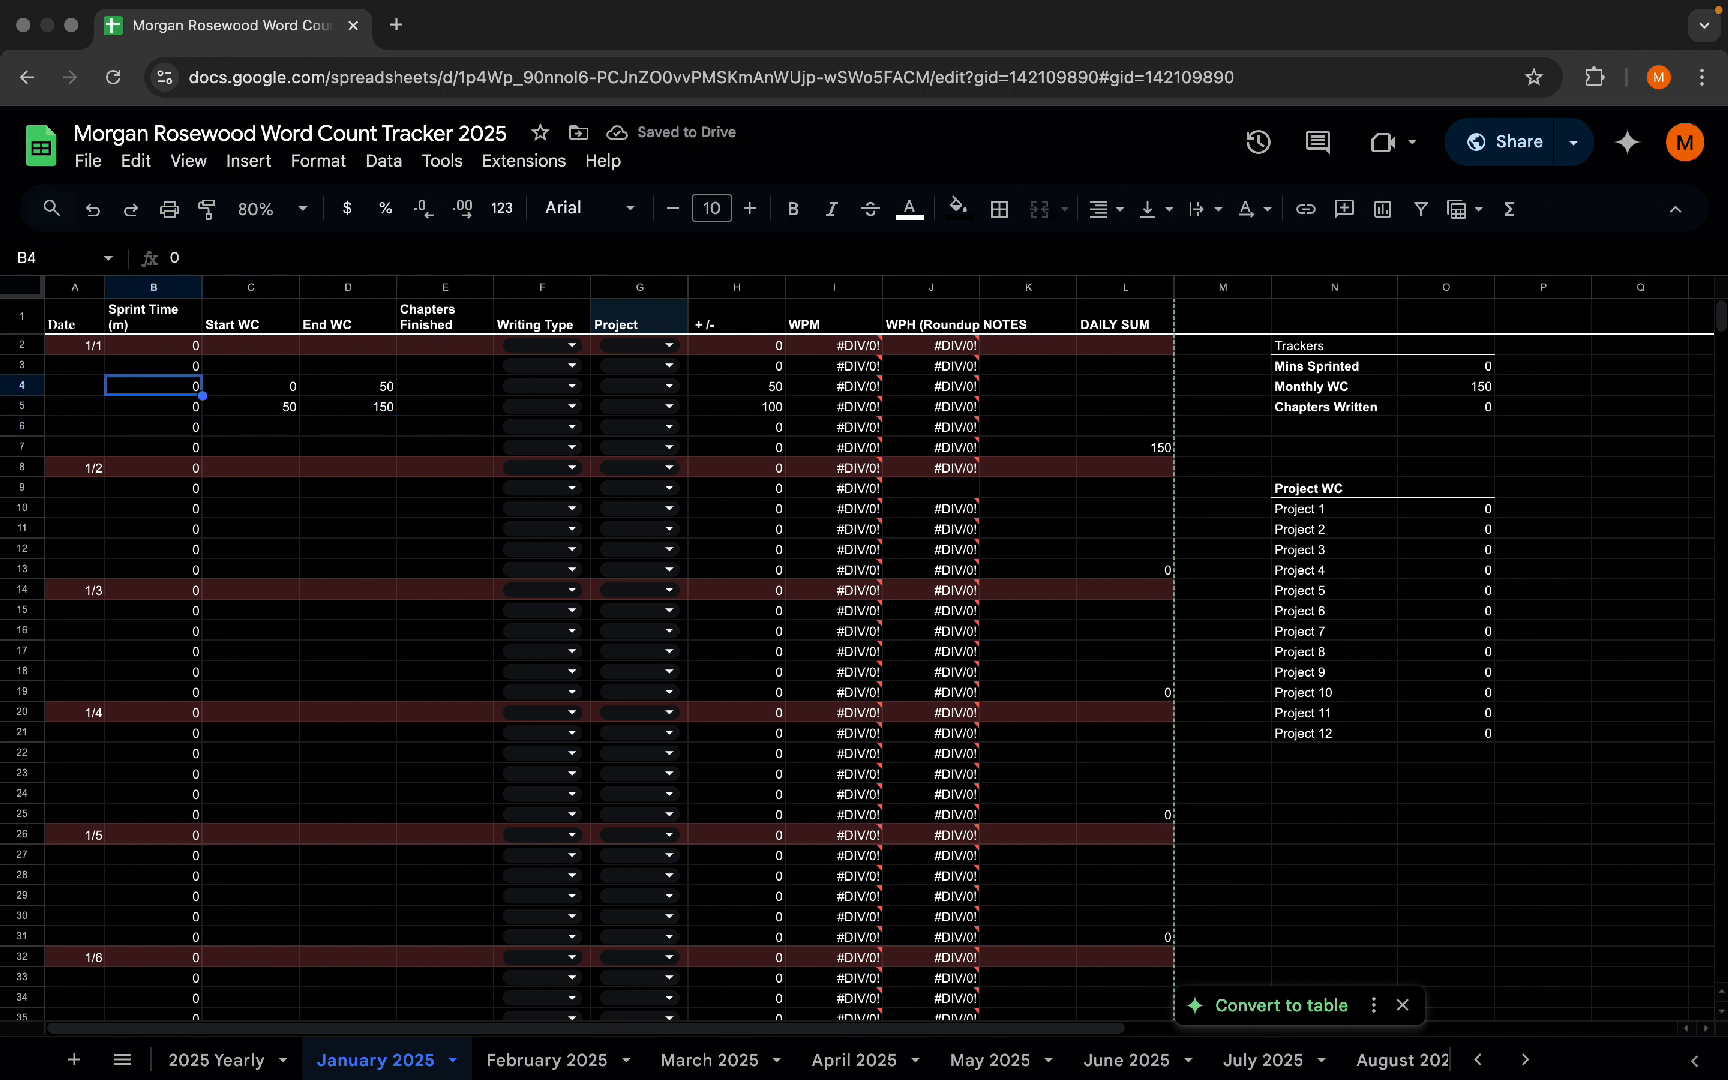
text(10)
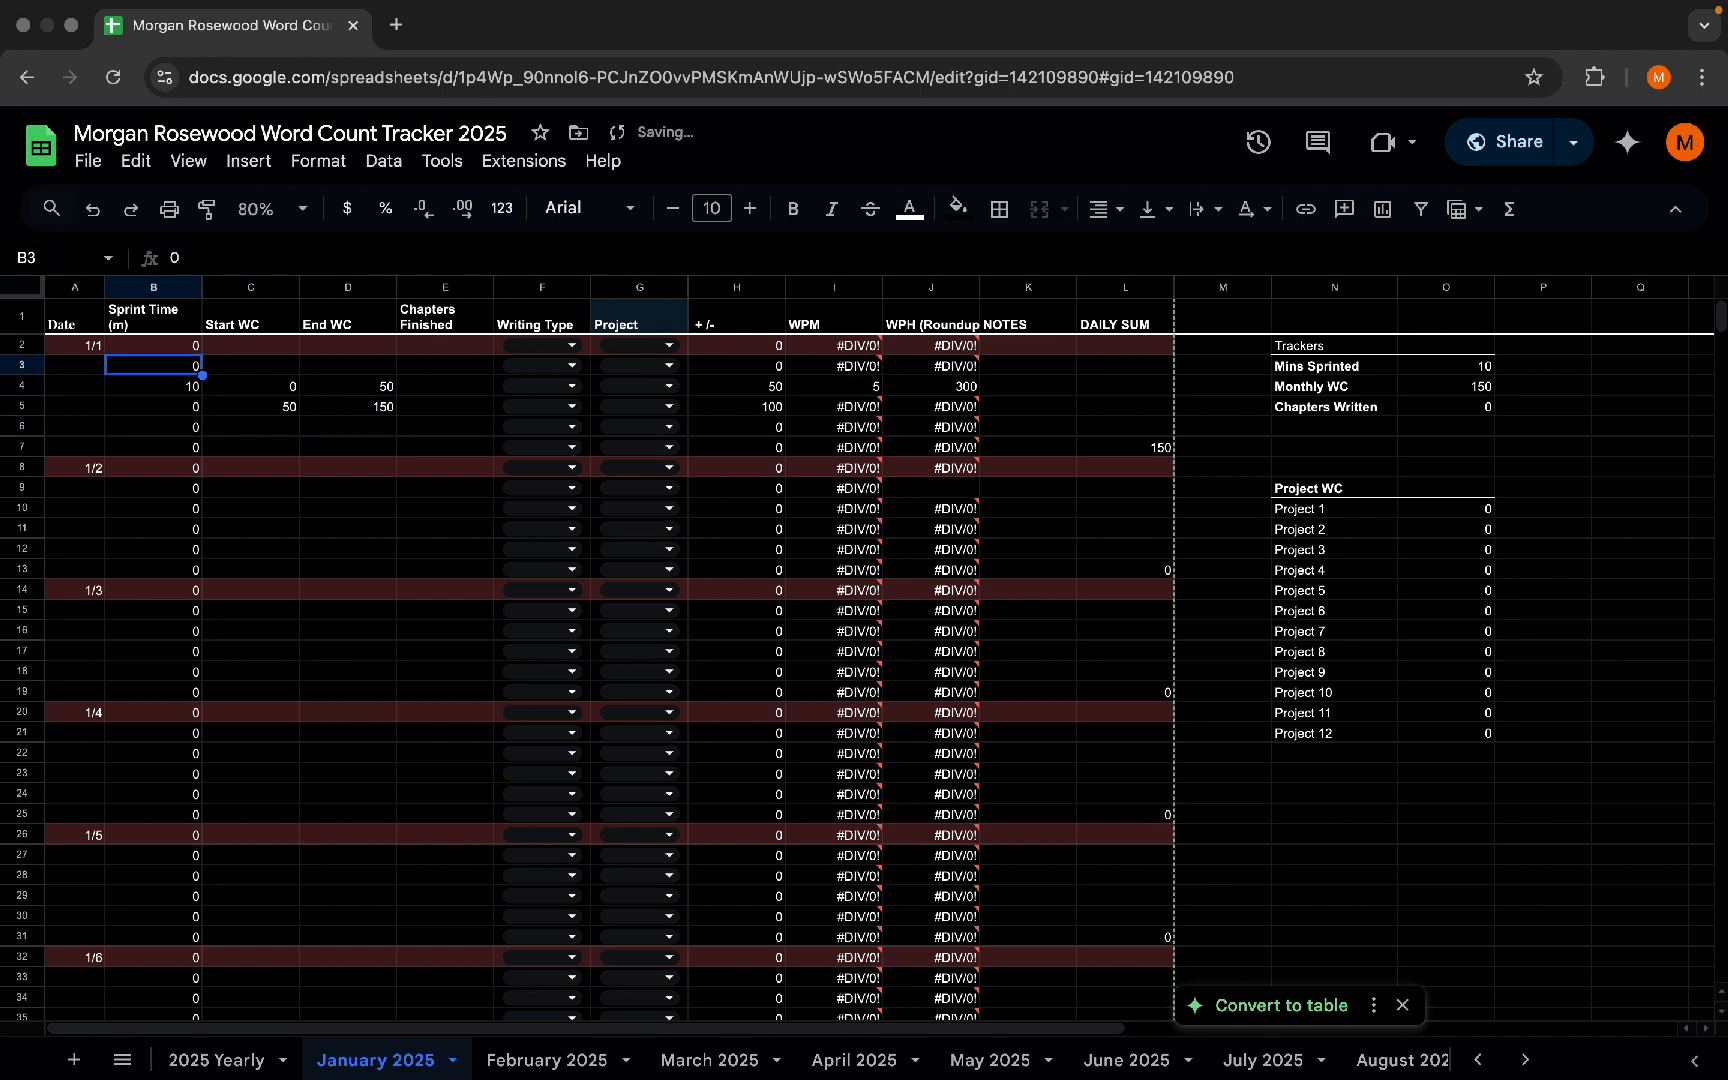
key(Return)
text(1)
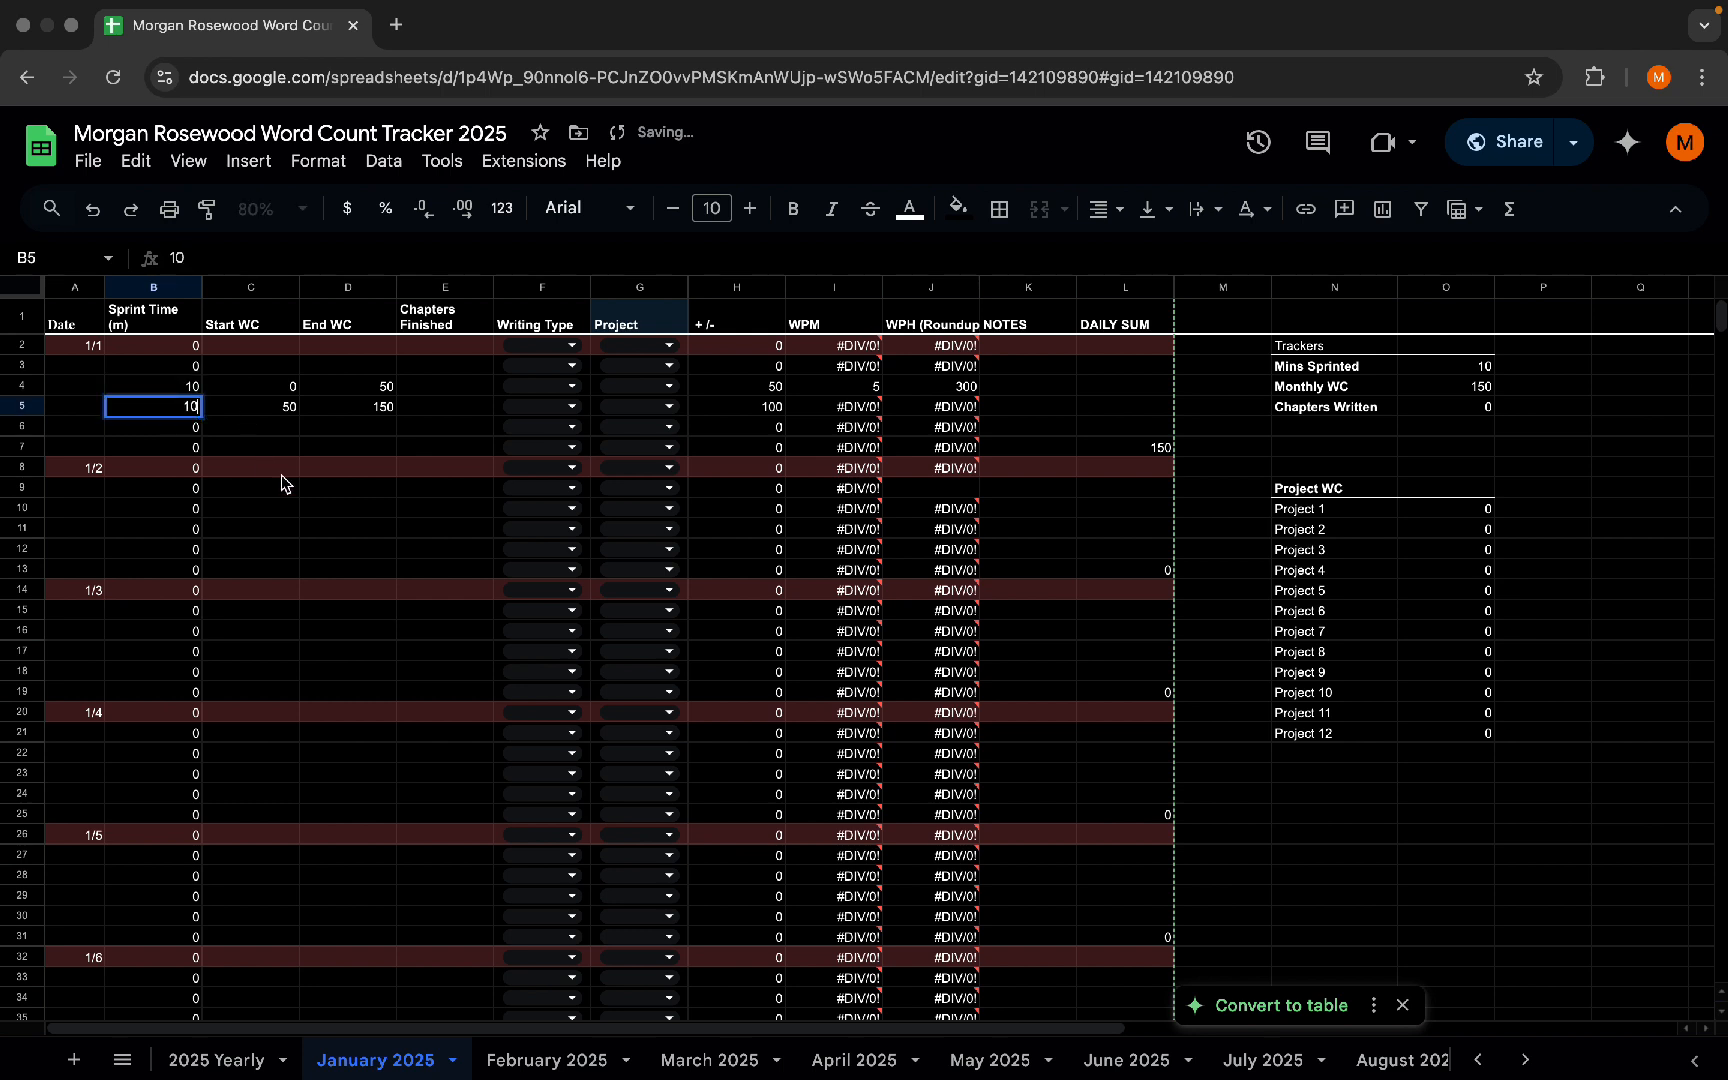
text(0)
click(288, 430)
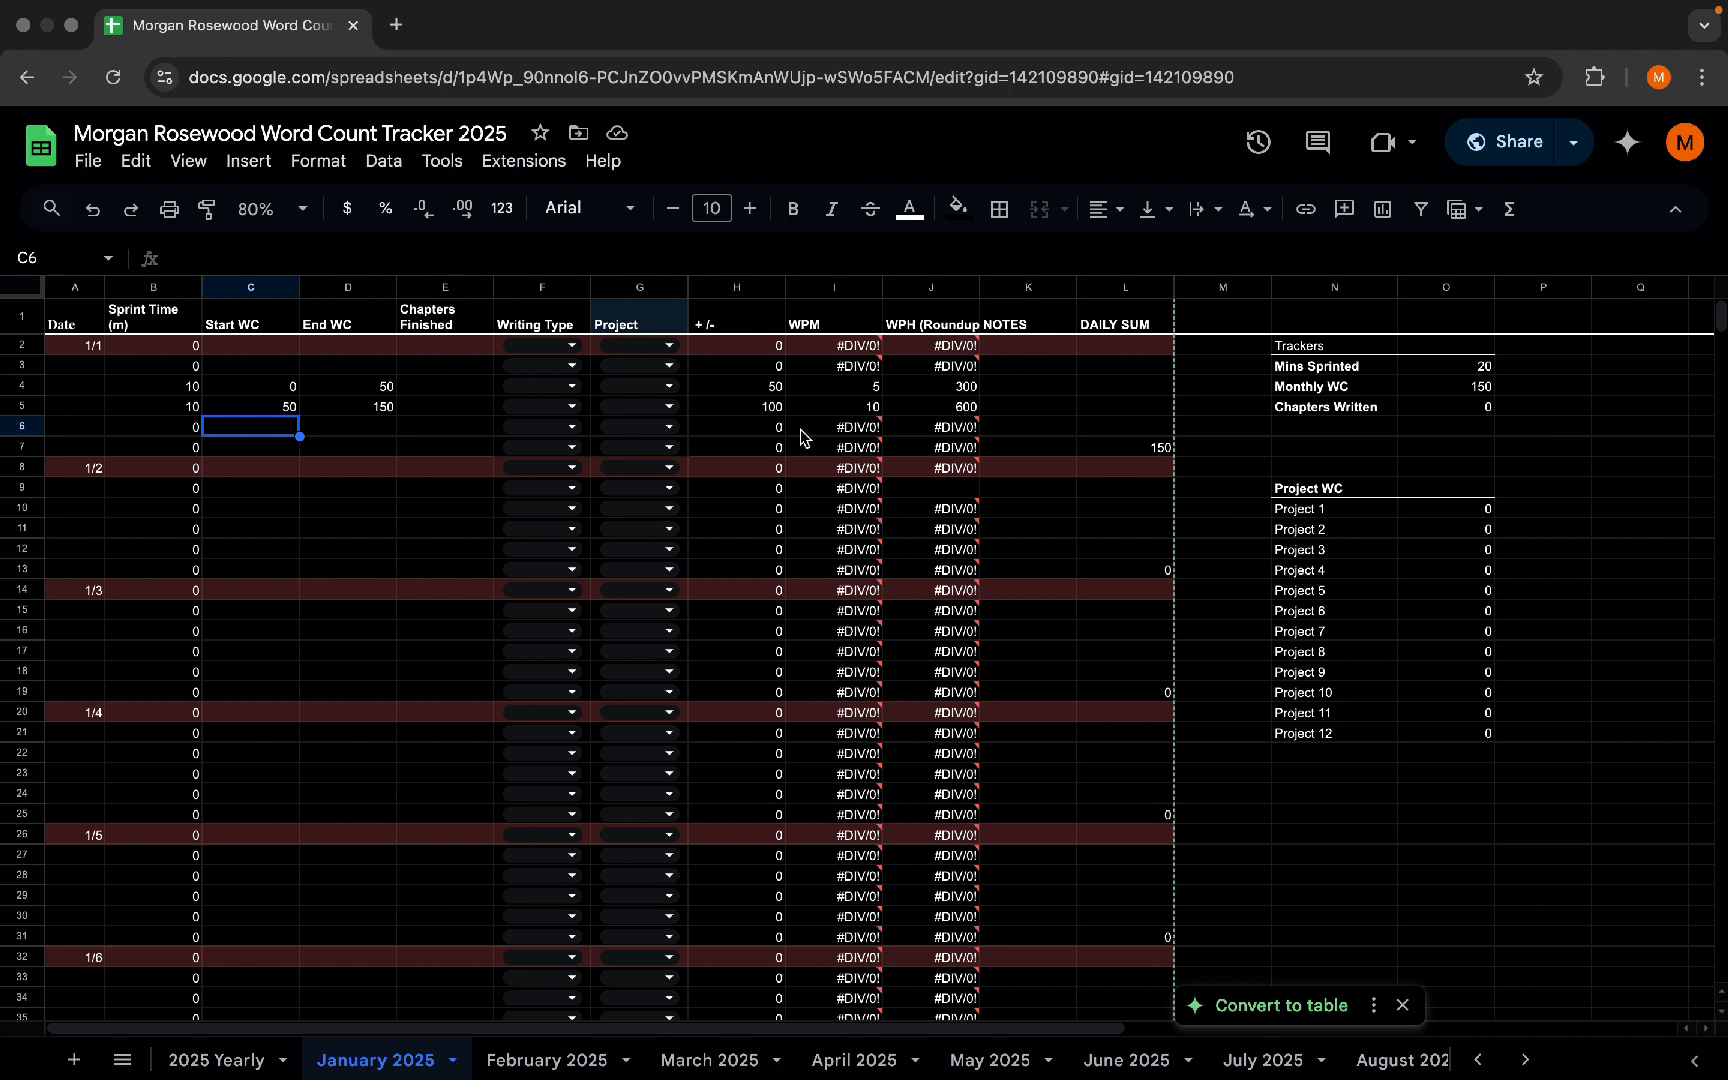
- Assign Project 2 to the sprint in row 4 and Project 3 to the sprint in row 5
click(668, 387)
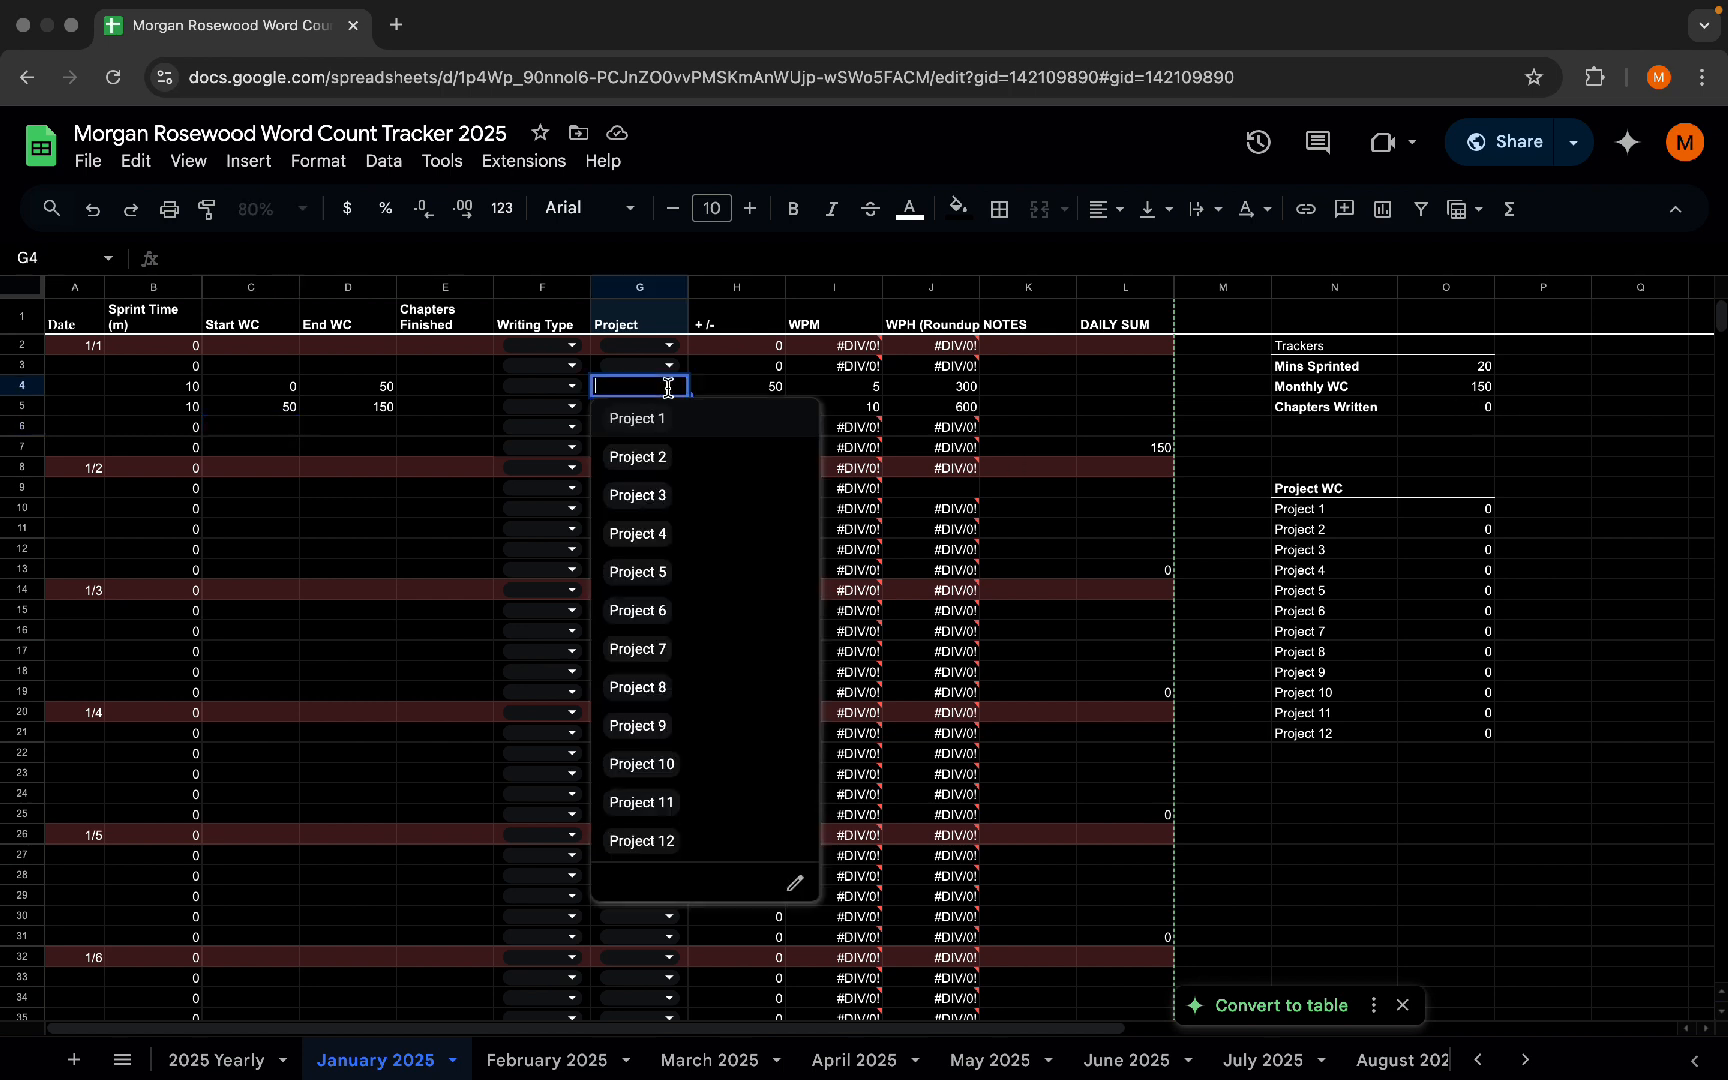
click(645, 466)
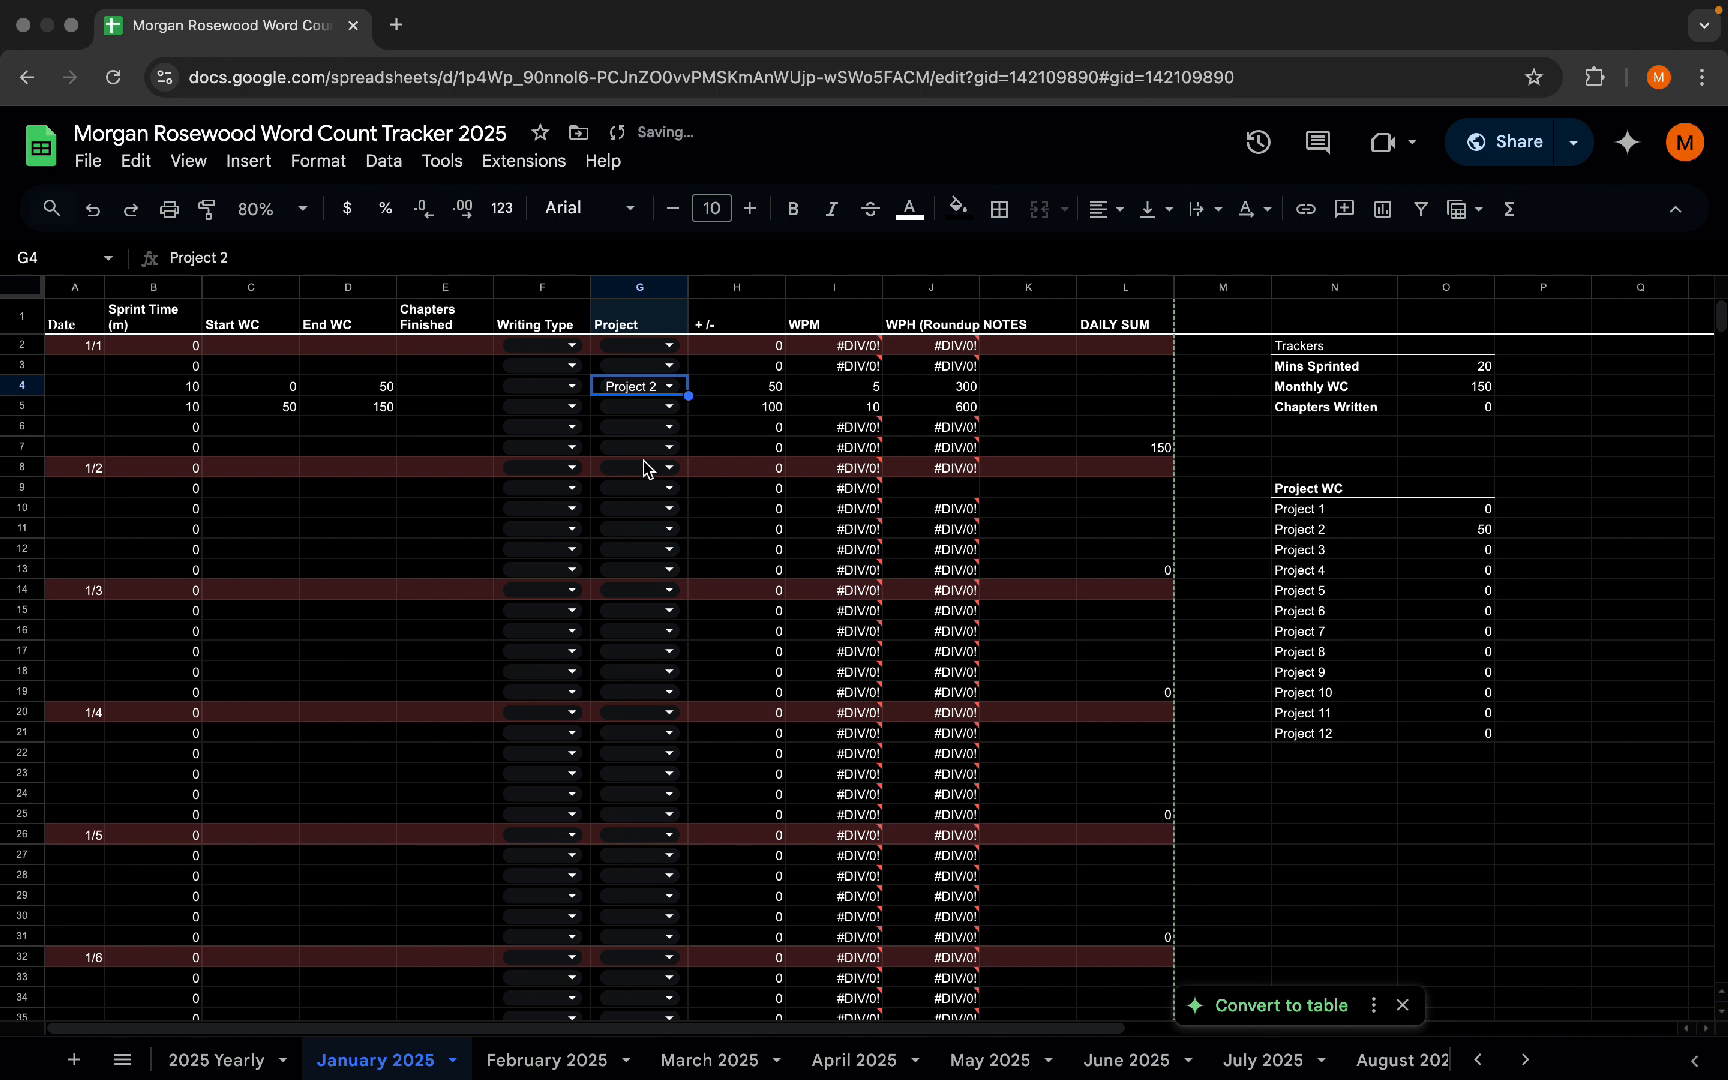
click(669, 406)
click(640, 516)
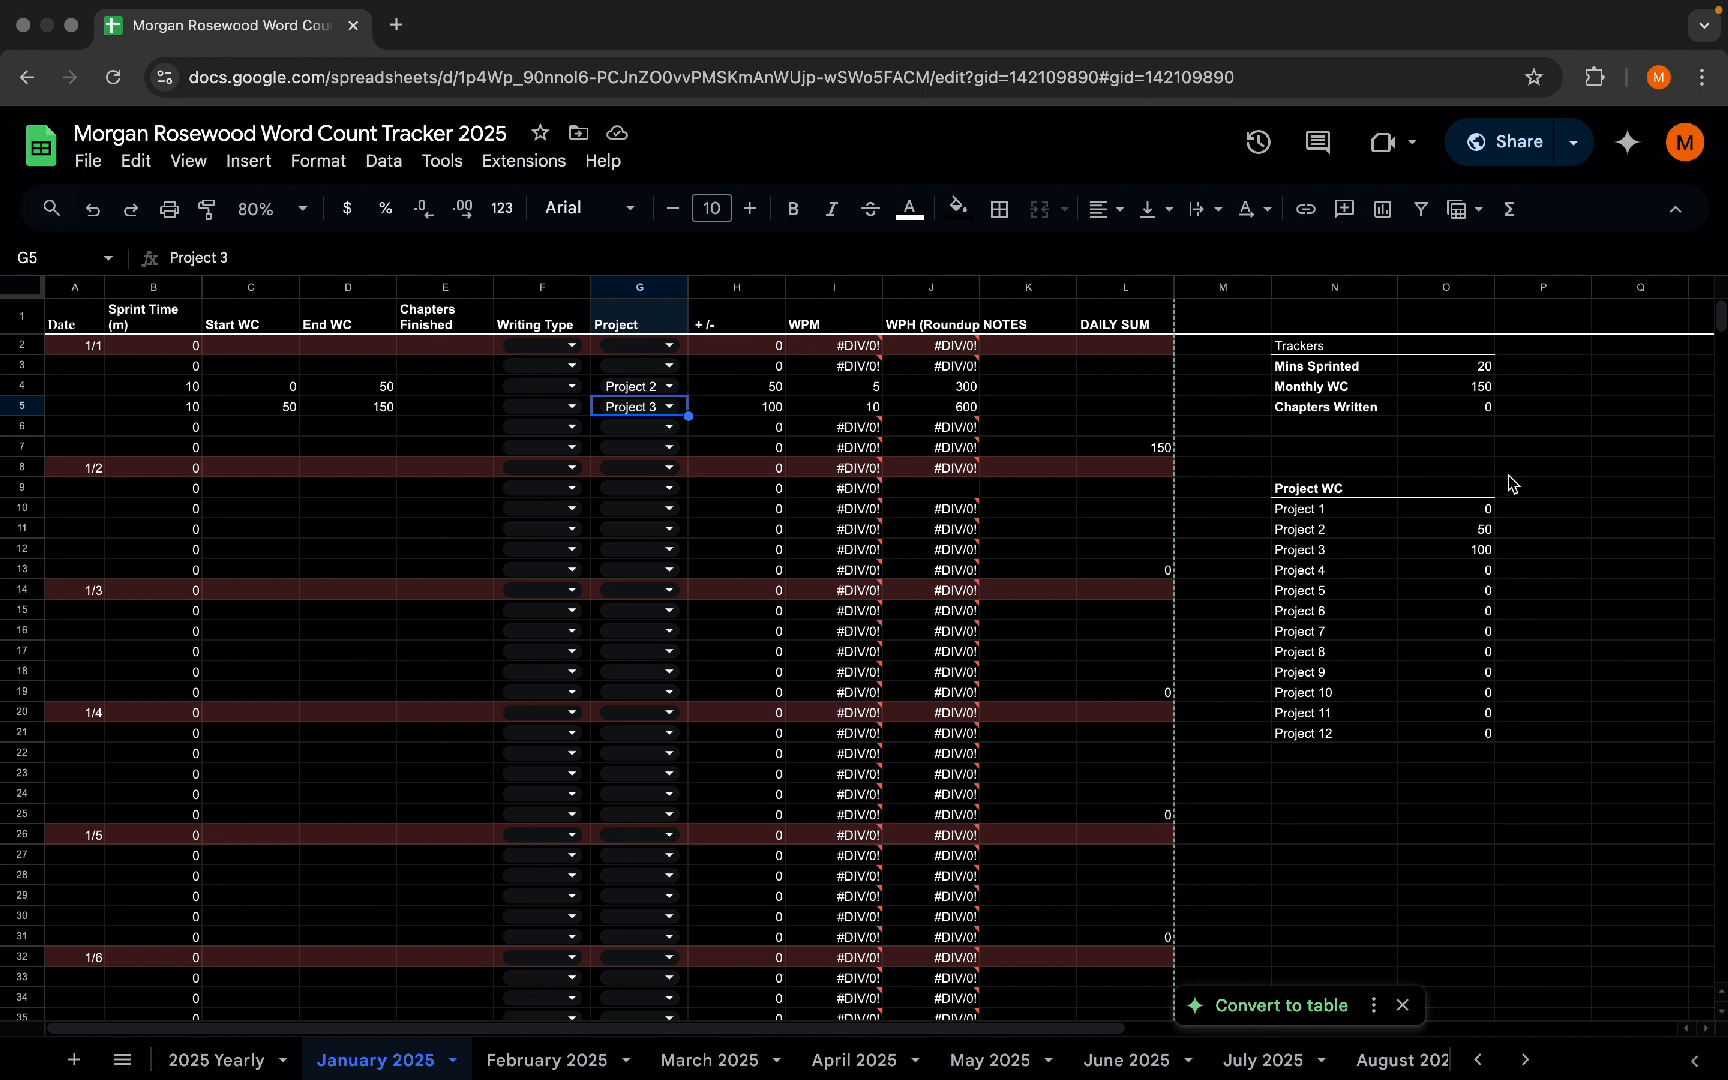
- Check the January Trackers and Project WC lists, and the January column and yearly trackers on the 2025 Yearly sheet
click(1547, 534)
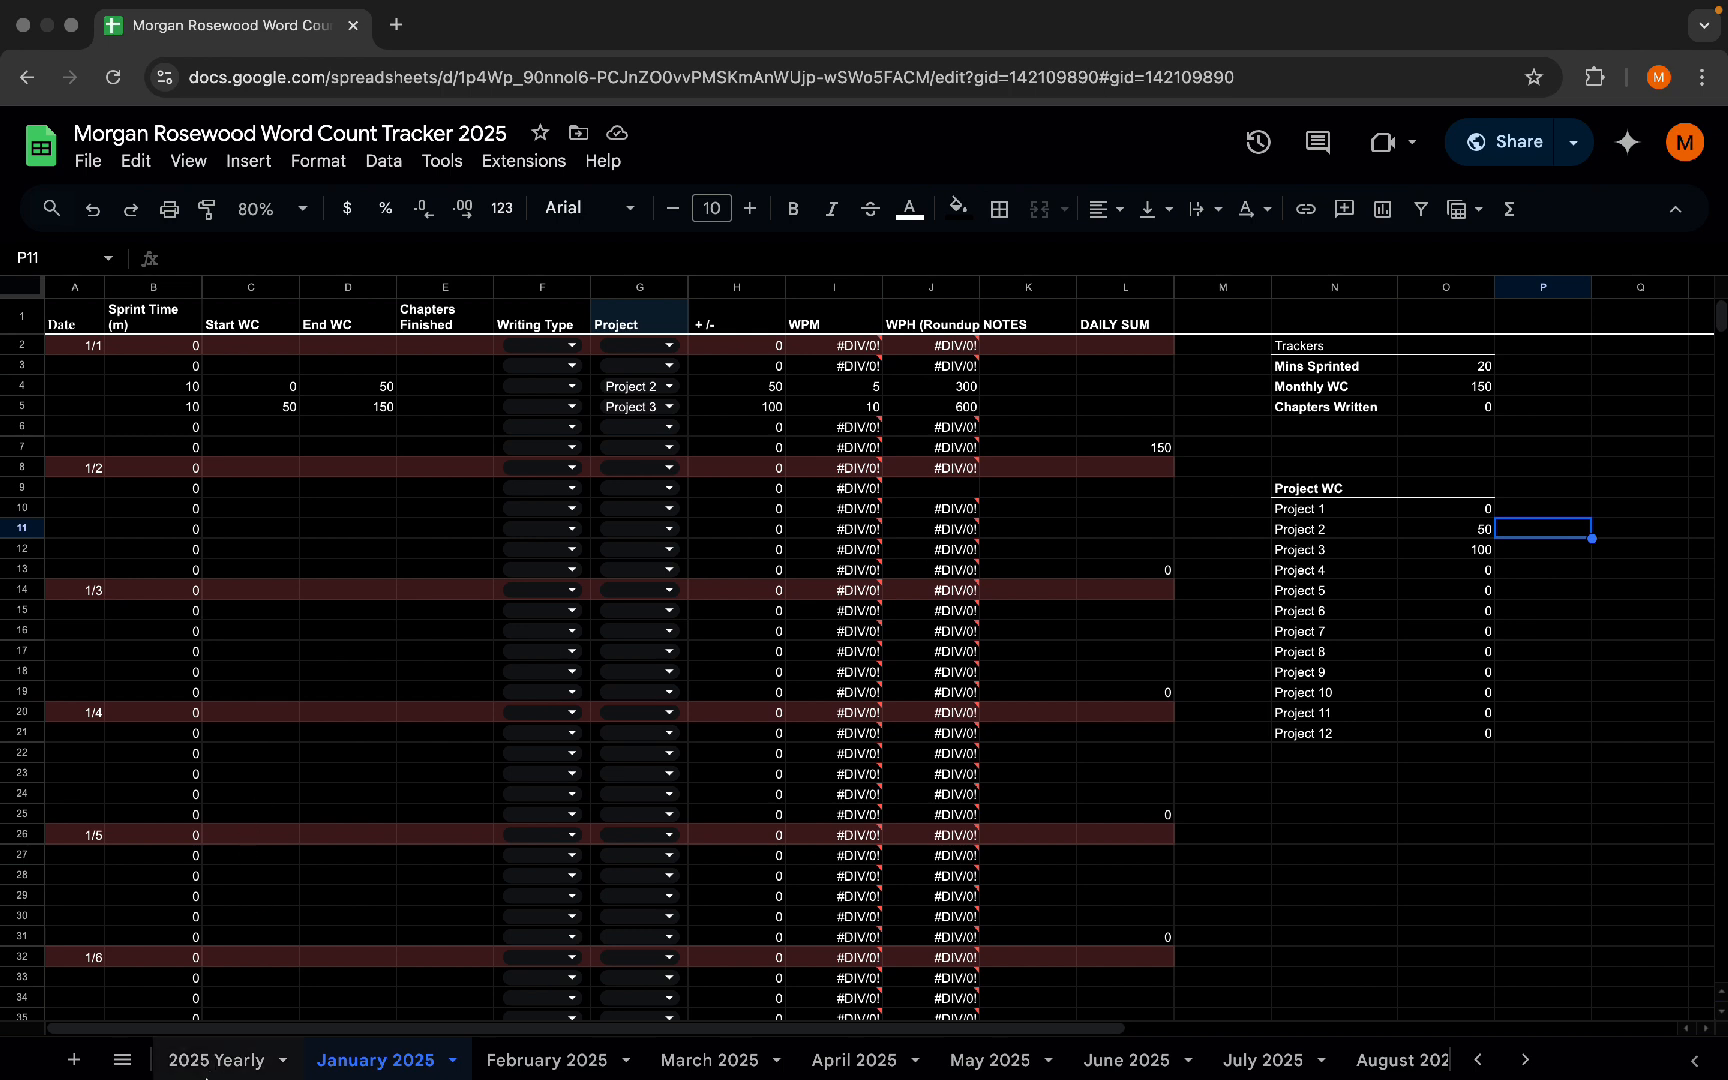
click(203, 1064)
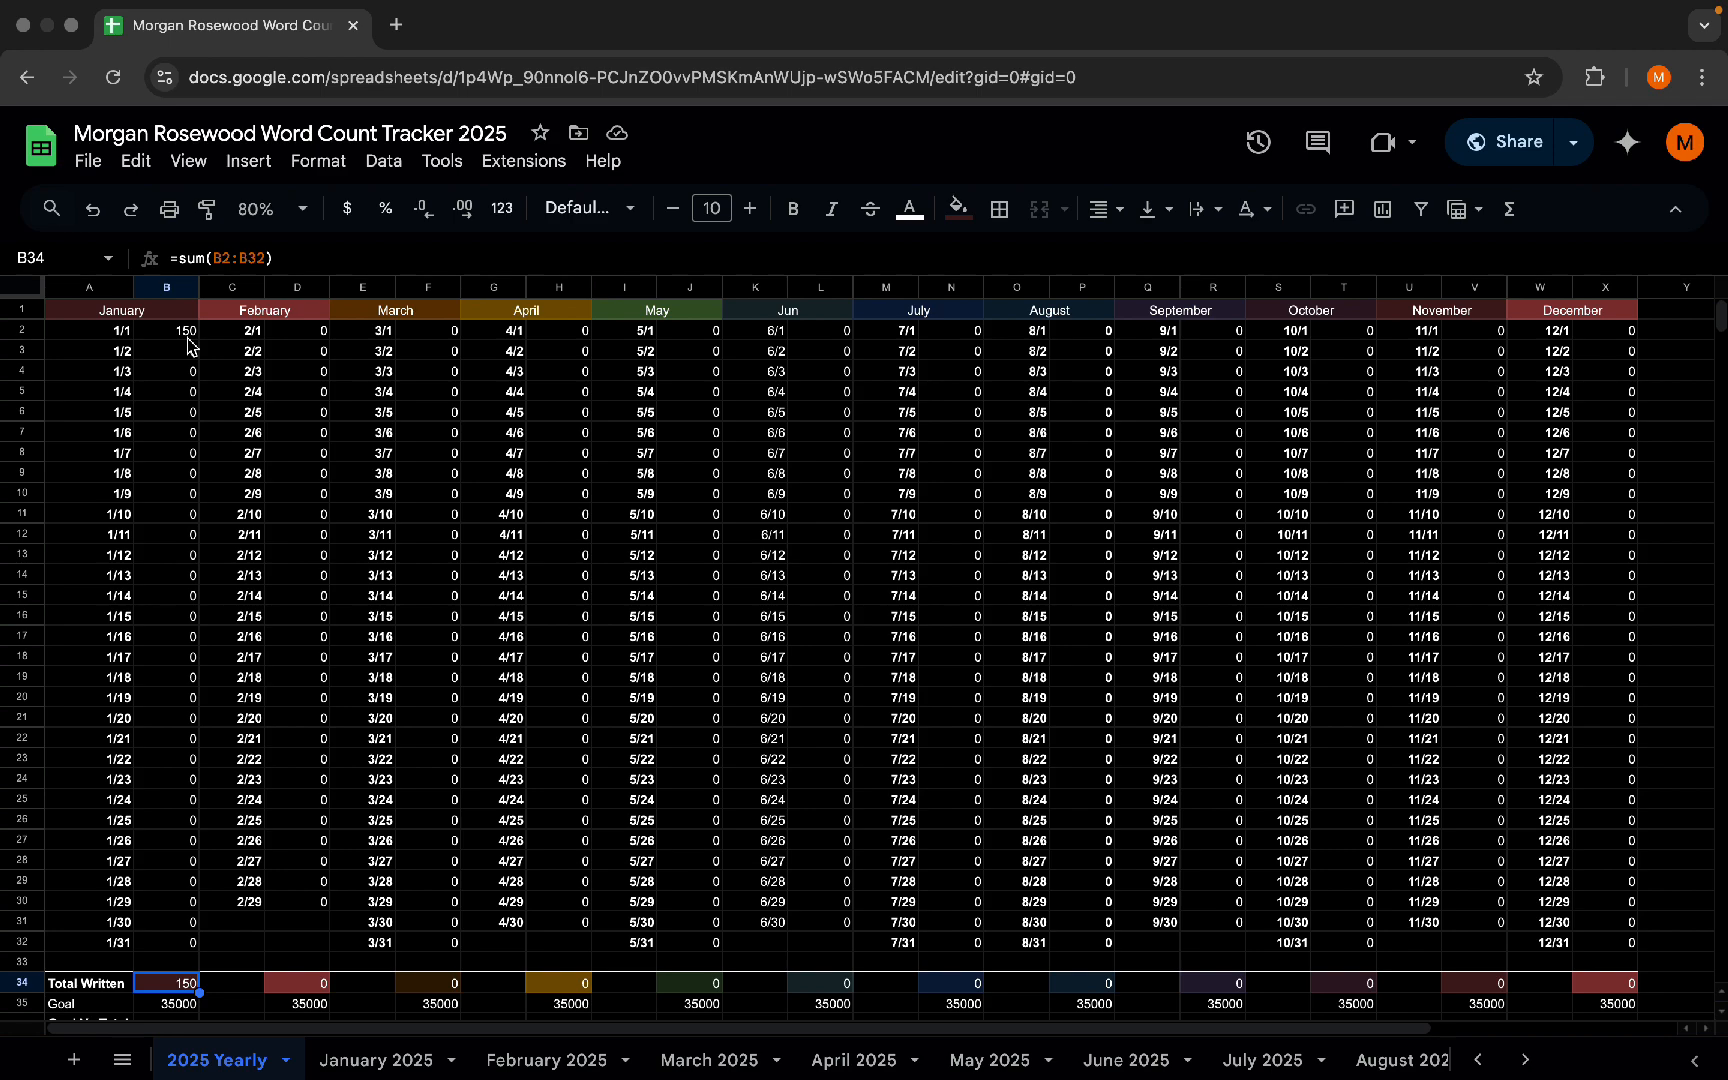
scroll(1041, 489, right, 5)
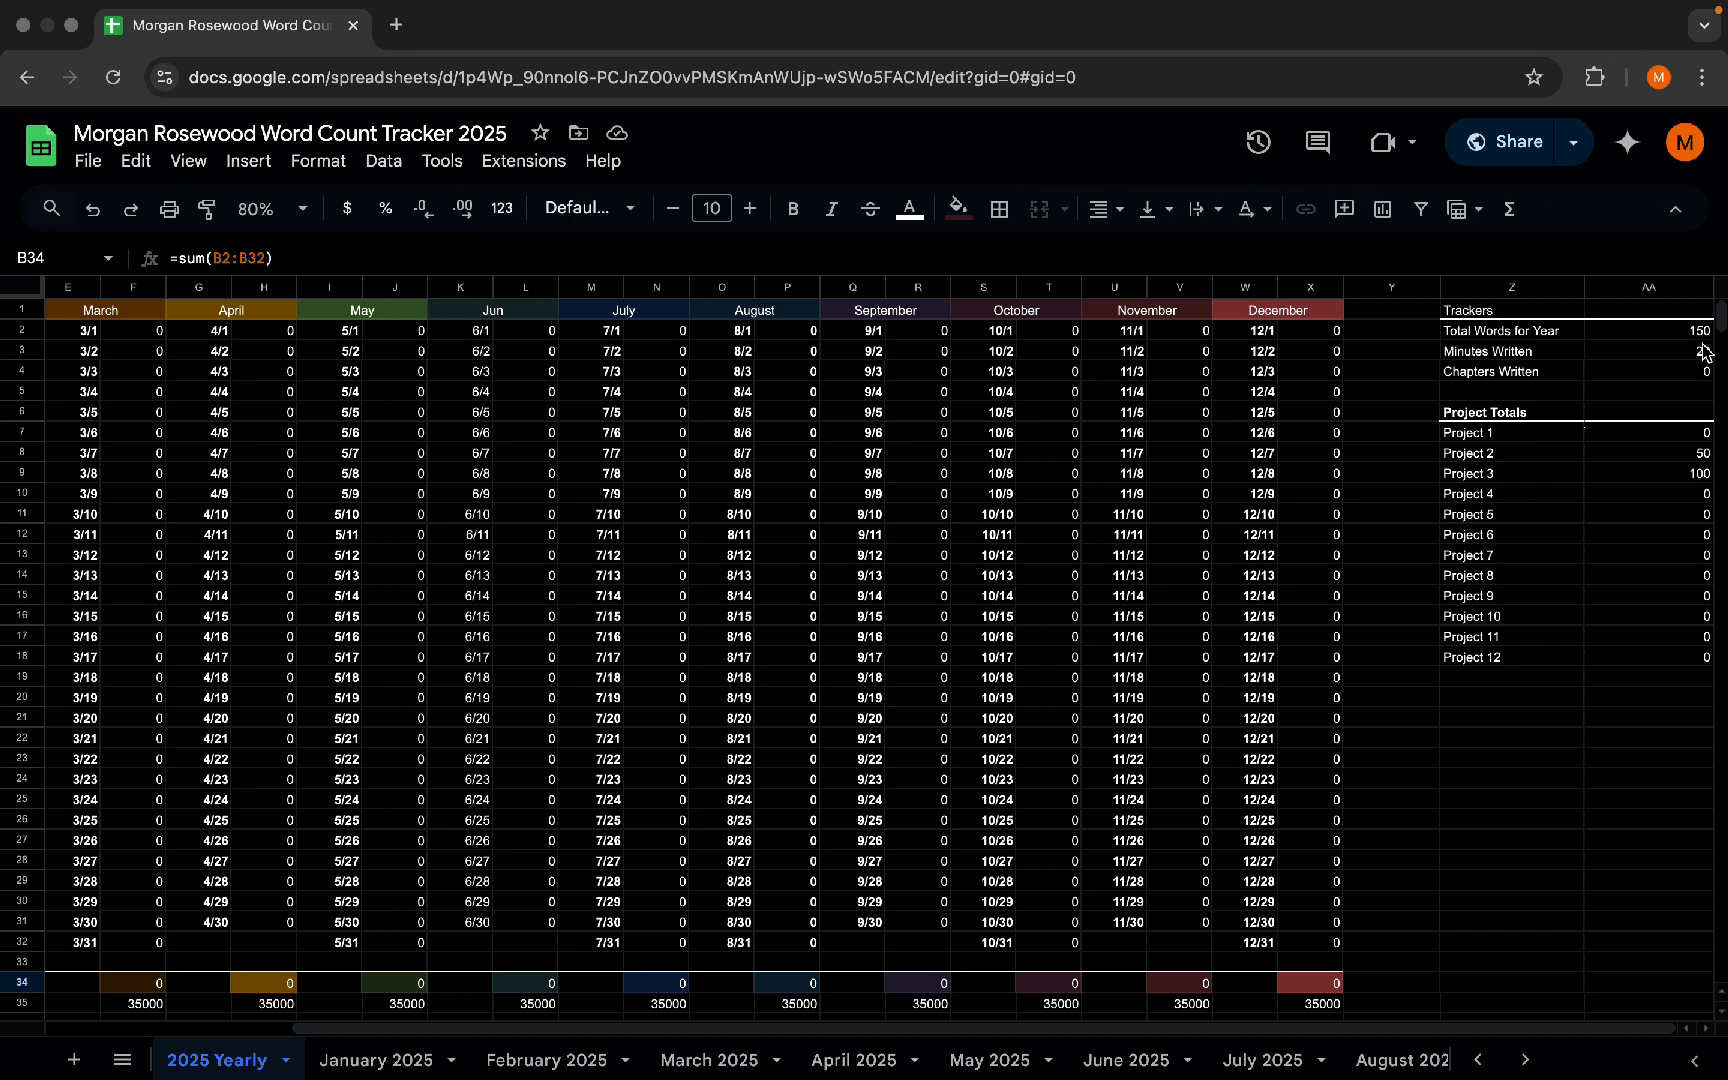
- Undo all the sample sprint entries on the January 2025 sheet, including word counts, sprint times and project assignments
click(438, 1074)
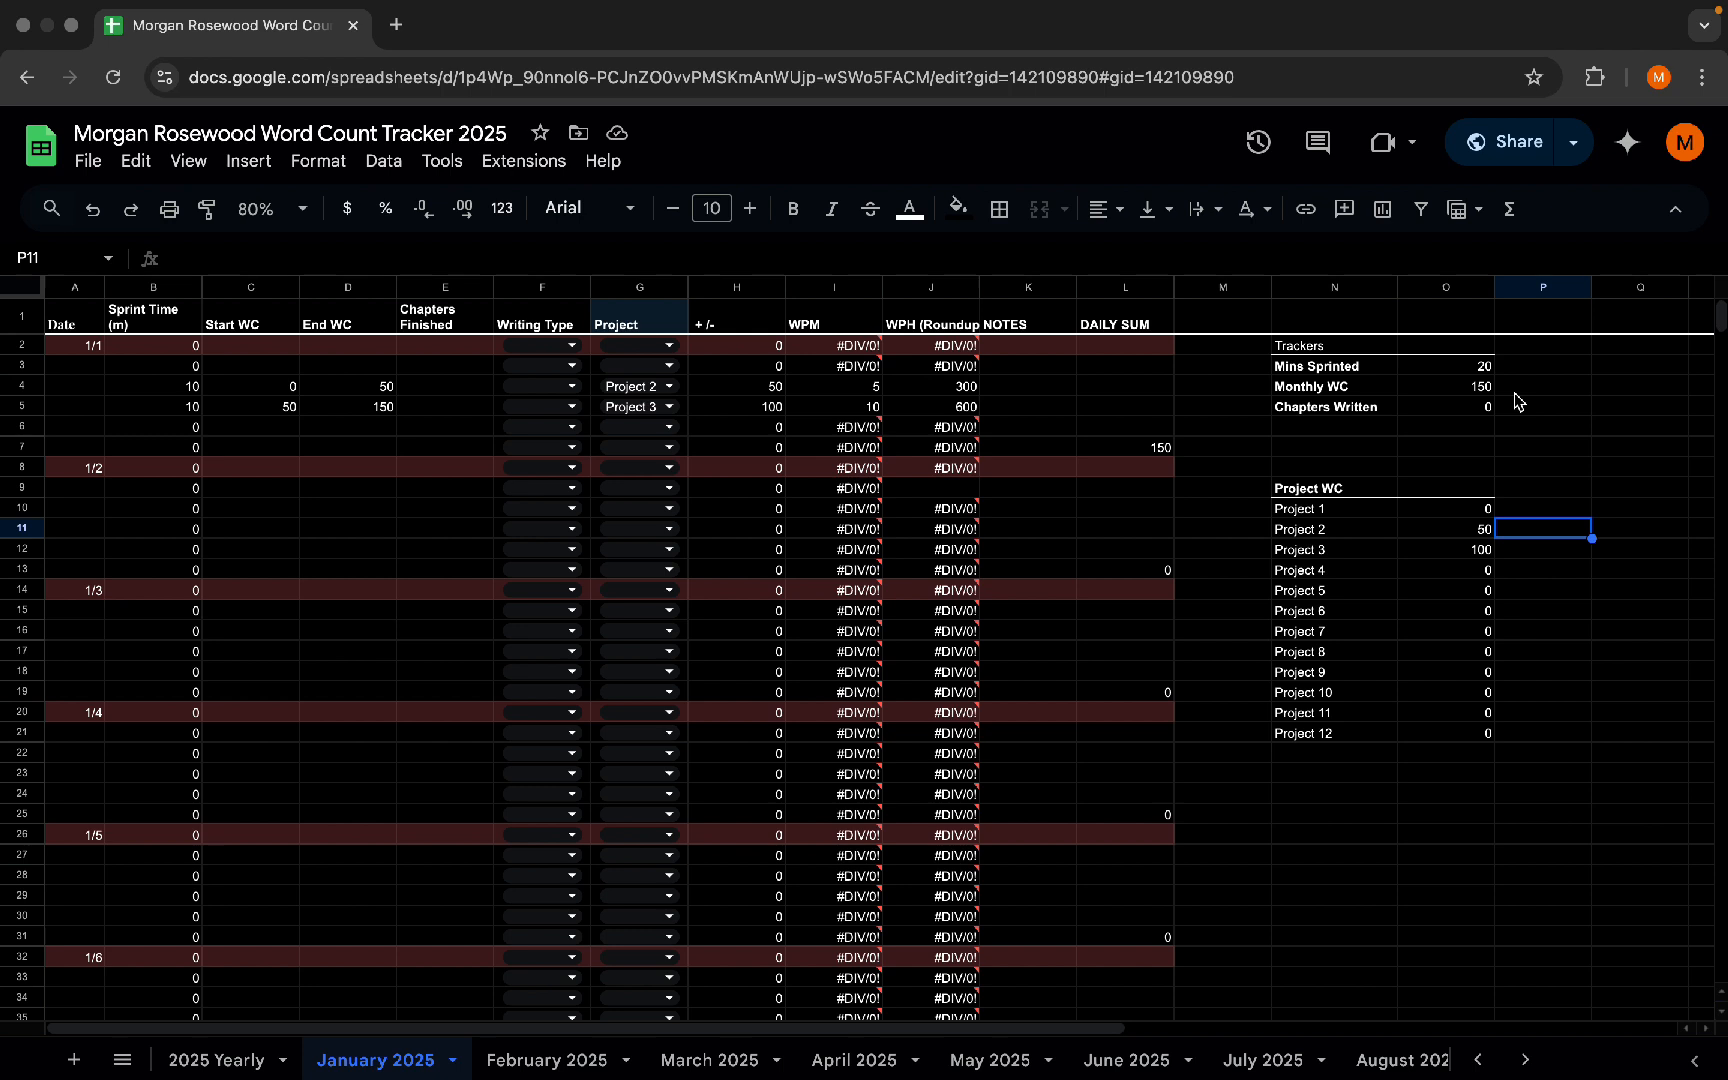
key(super+z)
key(super+z)
key(super+z)
key(super+z)
key(super+z)
key(super+z)
key(super+z)
key(super+z)
key(super+z)
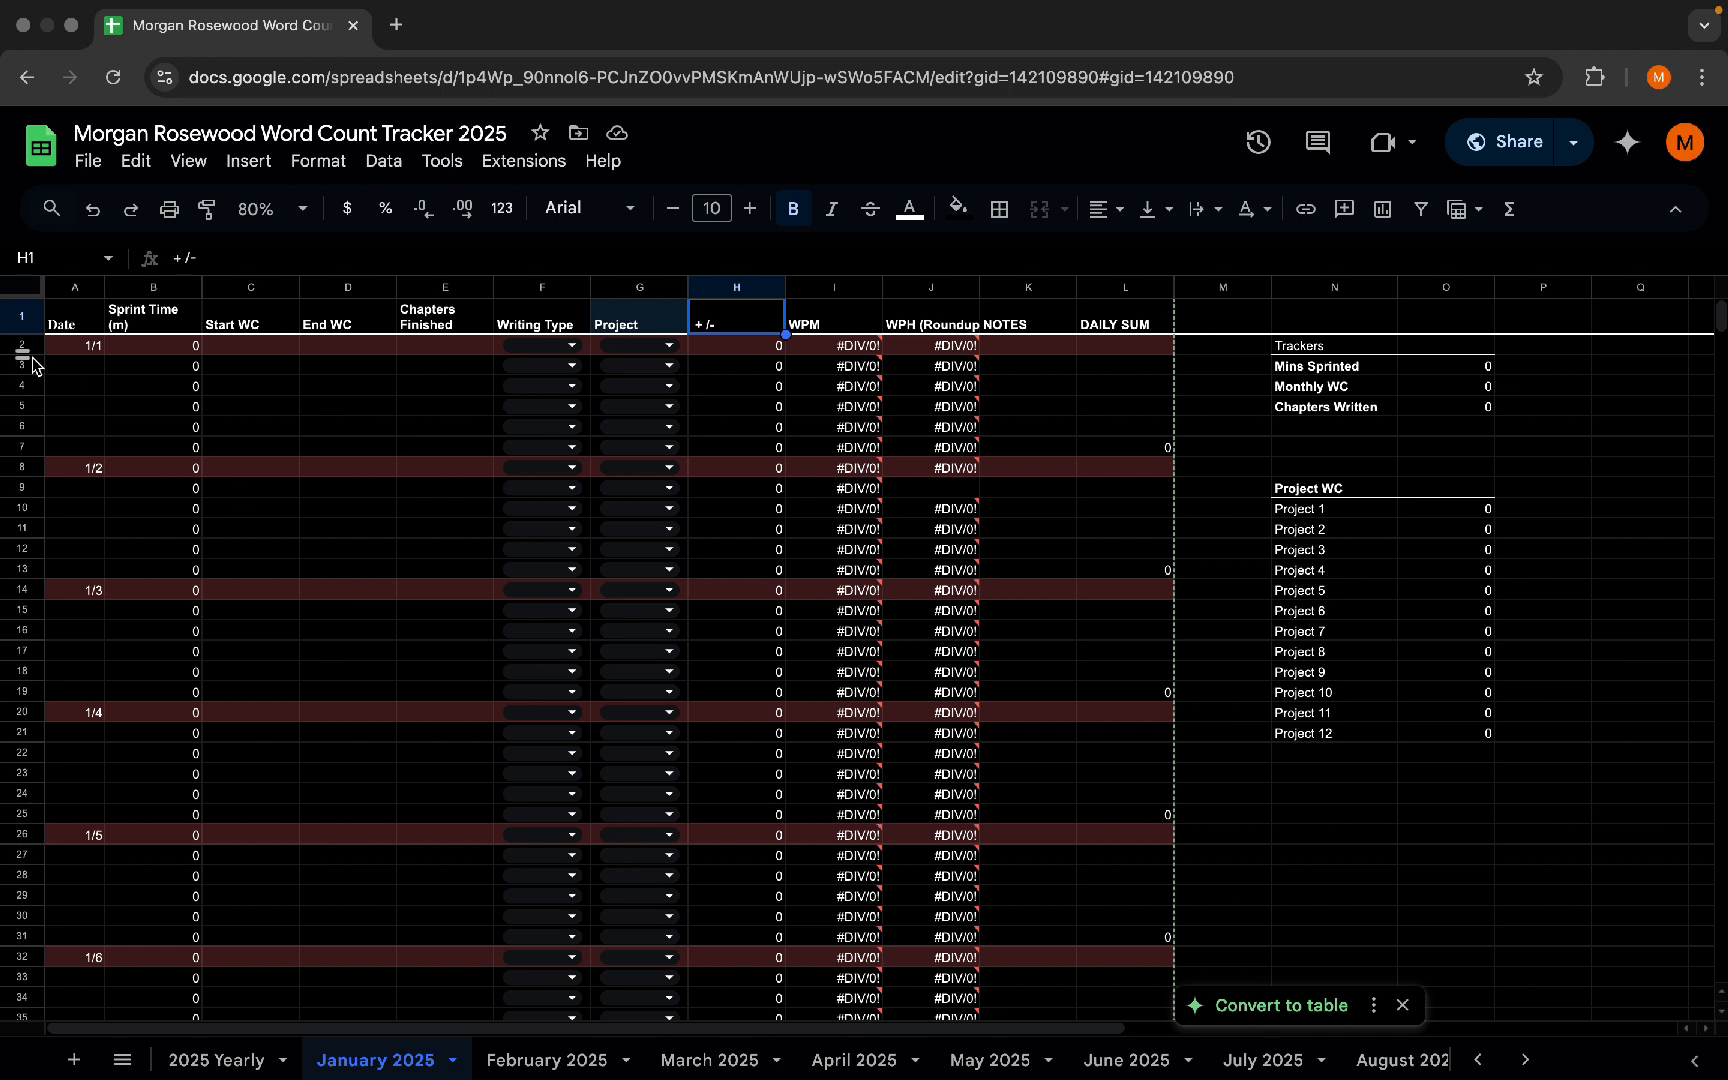
- Review the blank sprint rows under 1/1, the April, May and June 2025 sheets, and the 2025 Yearly summary
drag(85, 366, 84, 432)
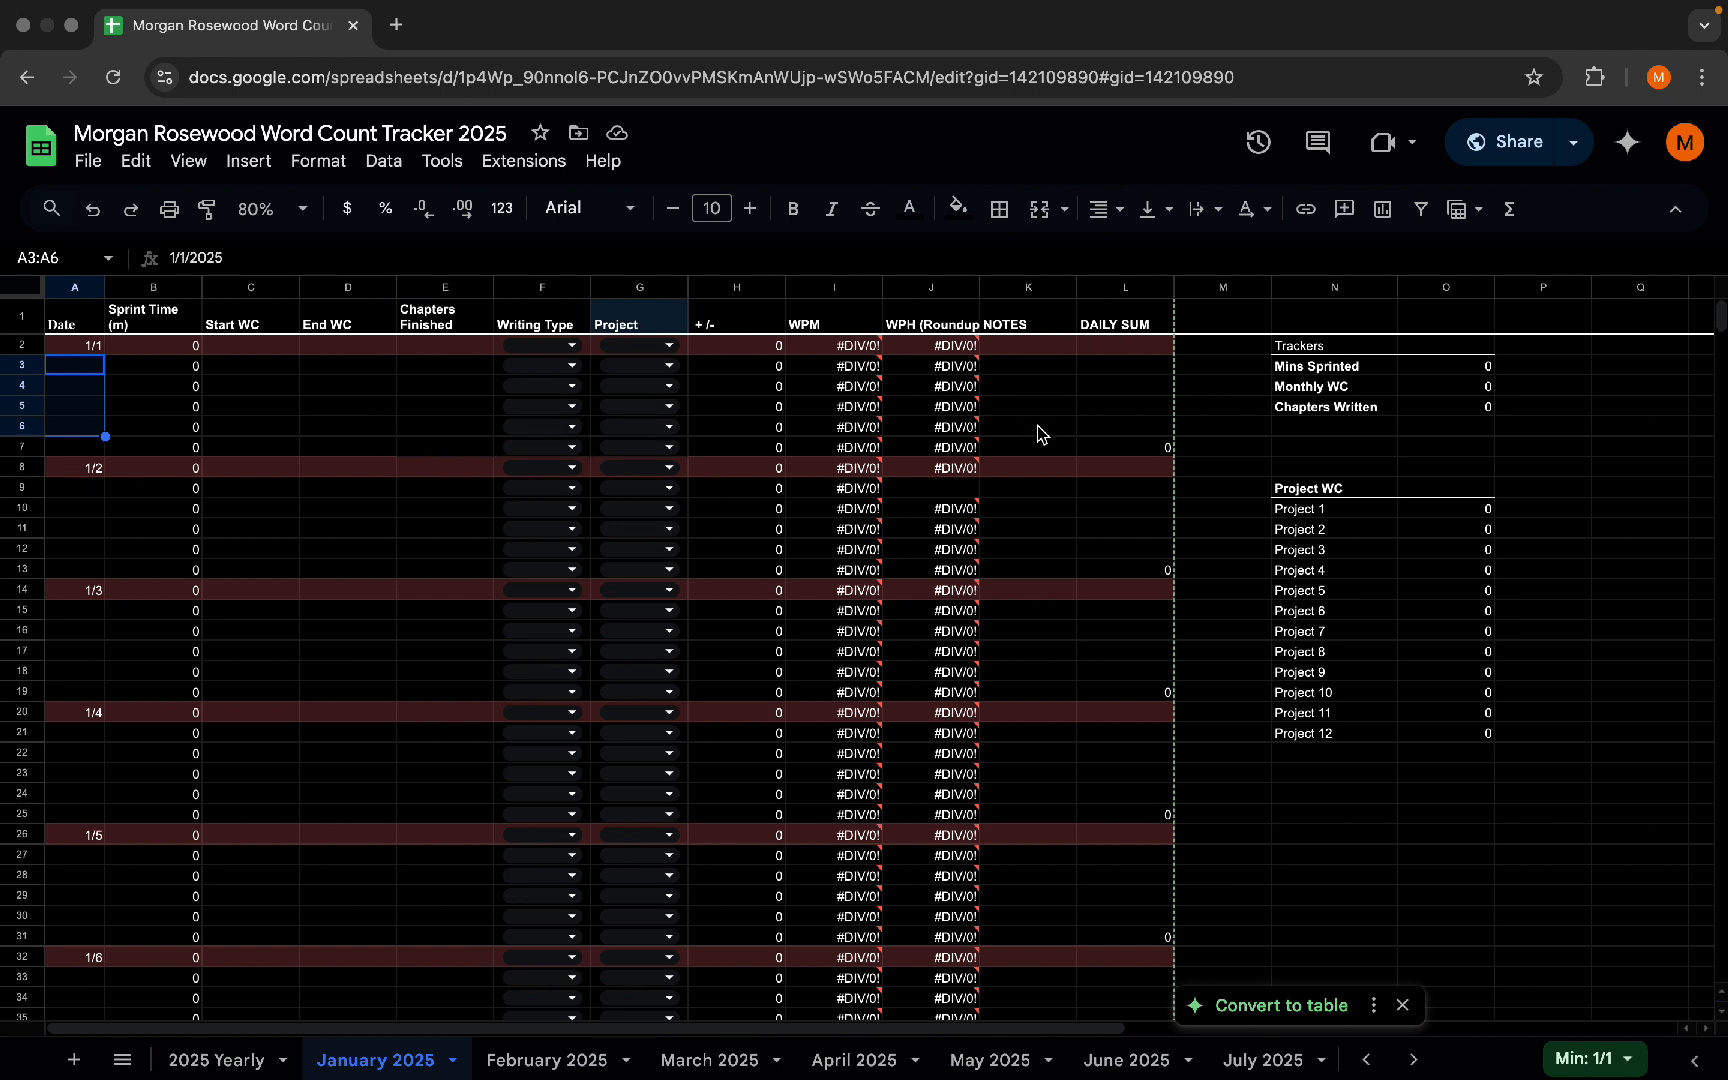
click(256, 406)
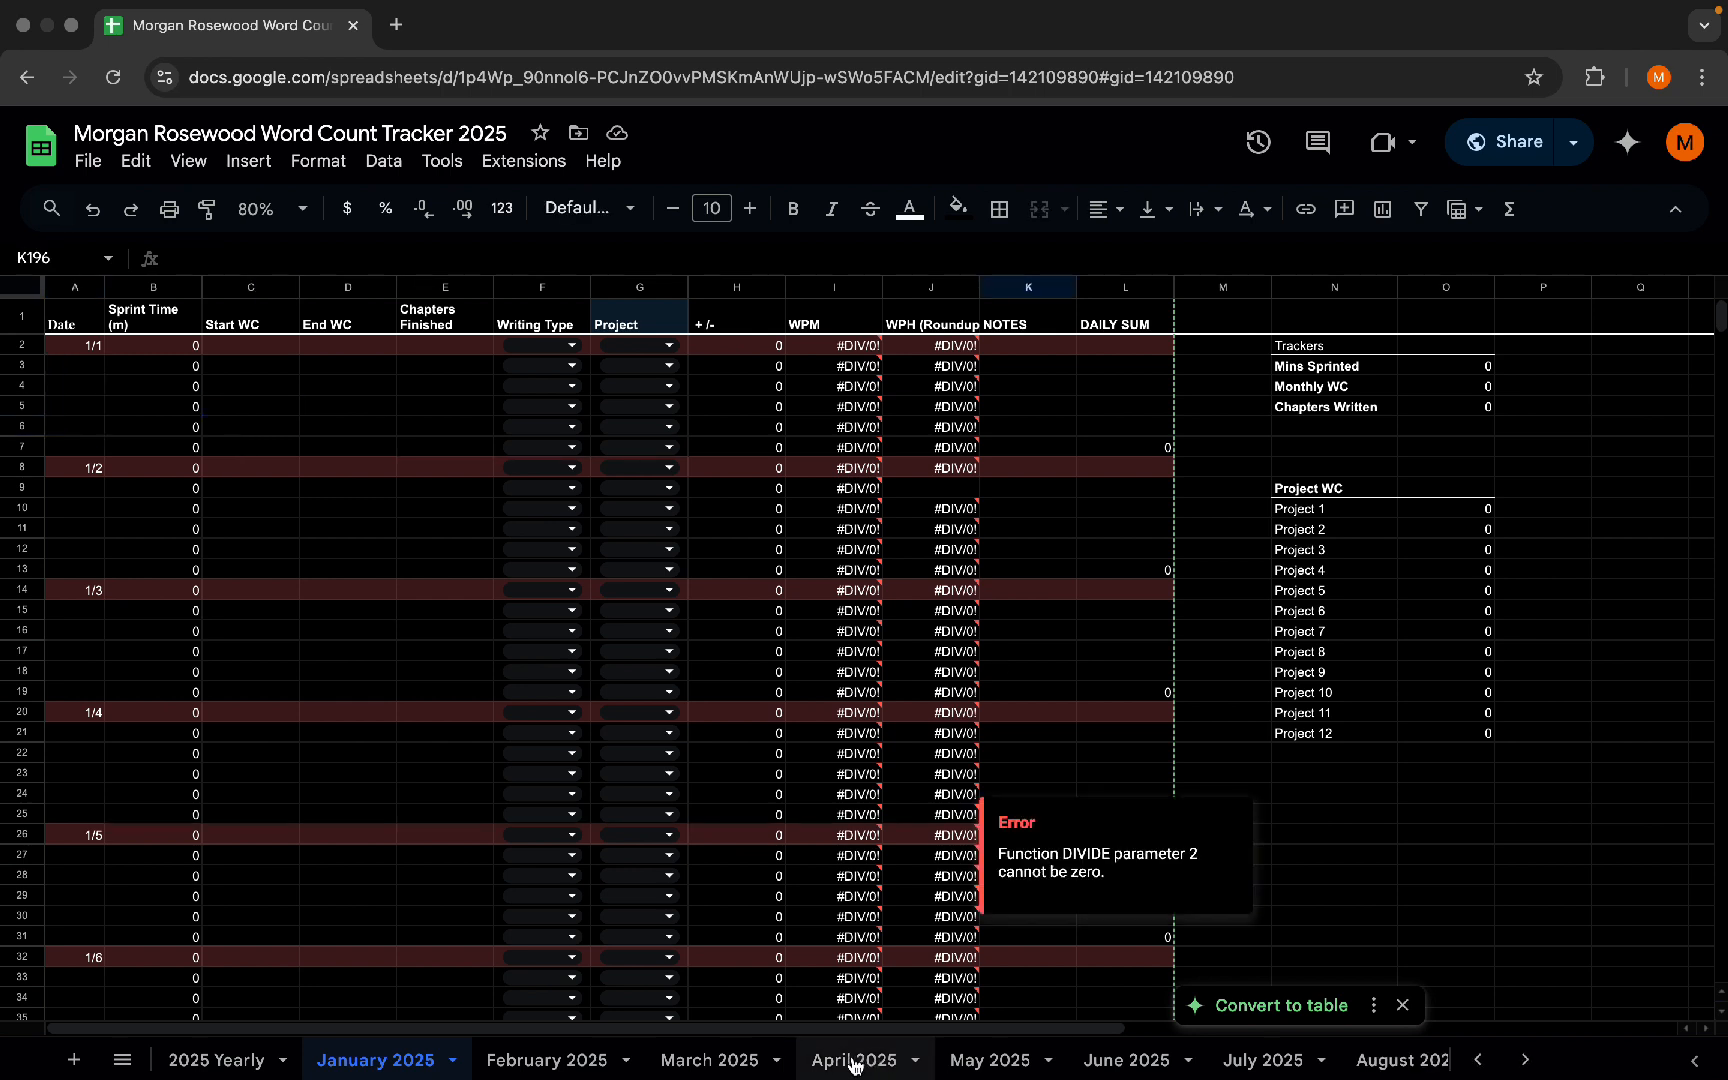
click(855, 1062)
click(1010, 1062)
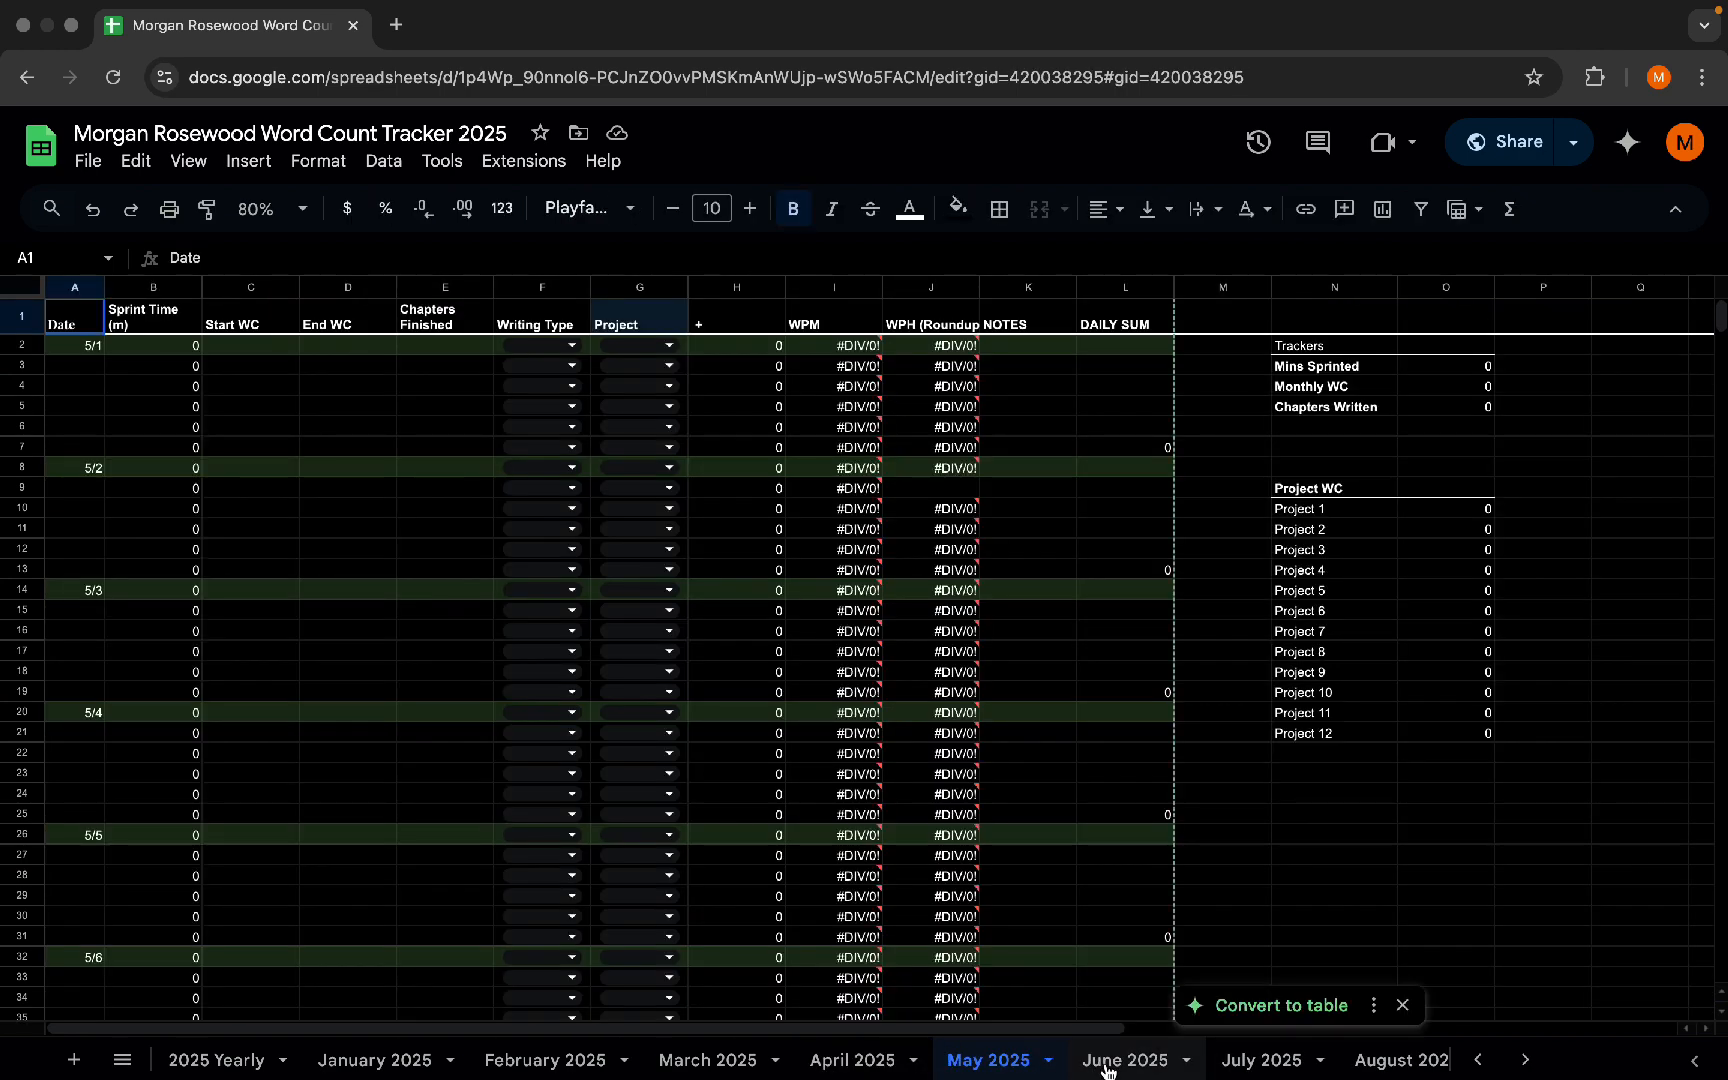
click(1102, 1062)
click(216, 1060)
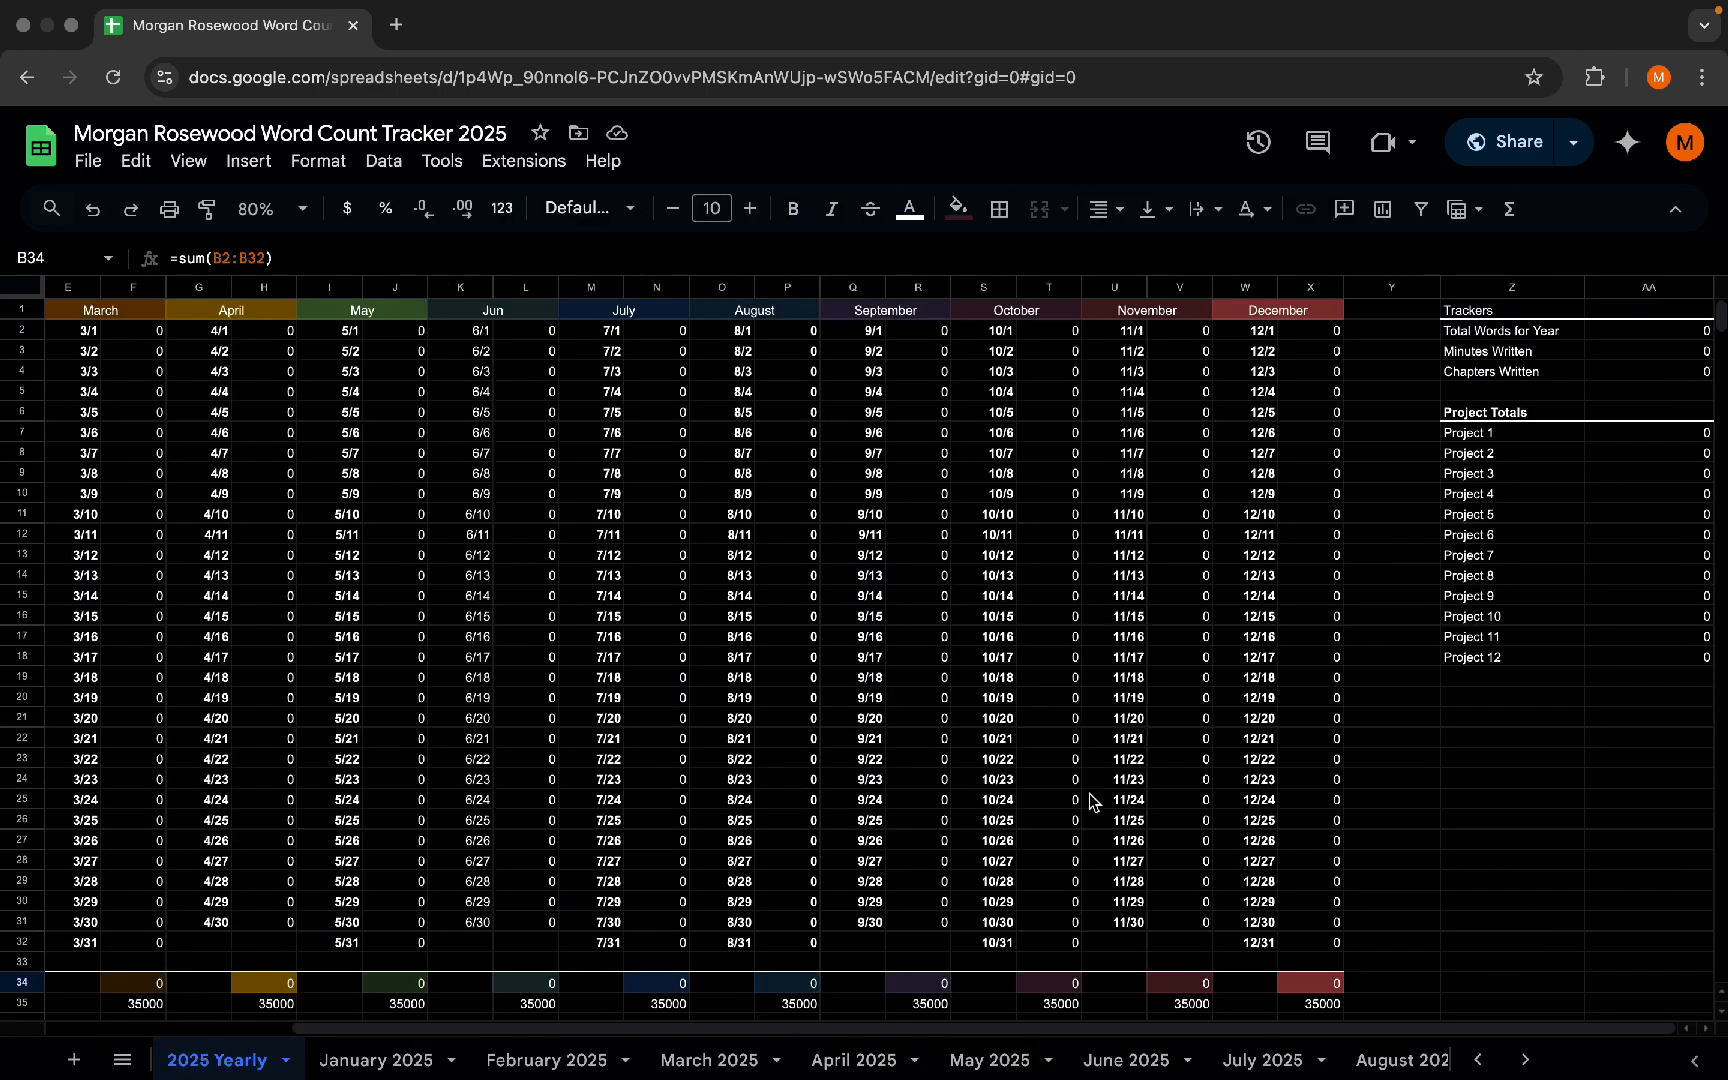
scroll(1089, 792, down, 10)
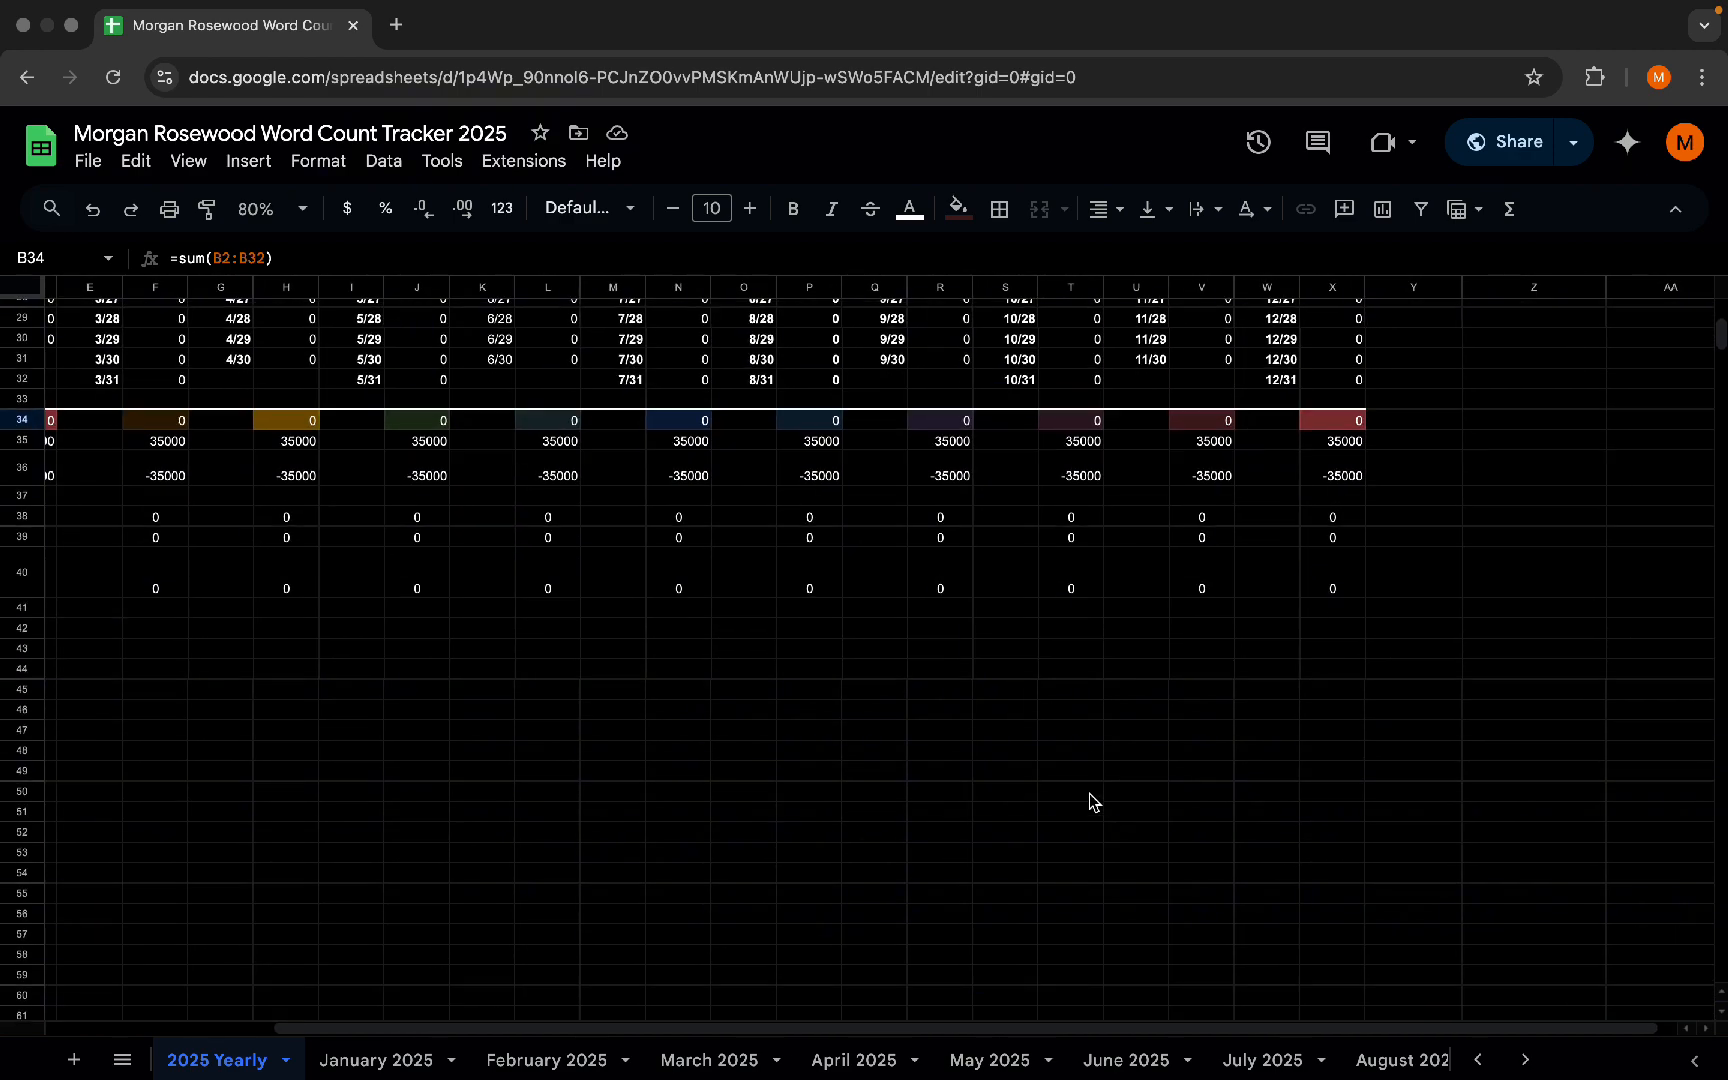
scroll(1089, 792, up, 10)
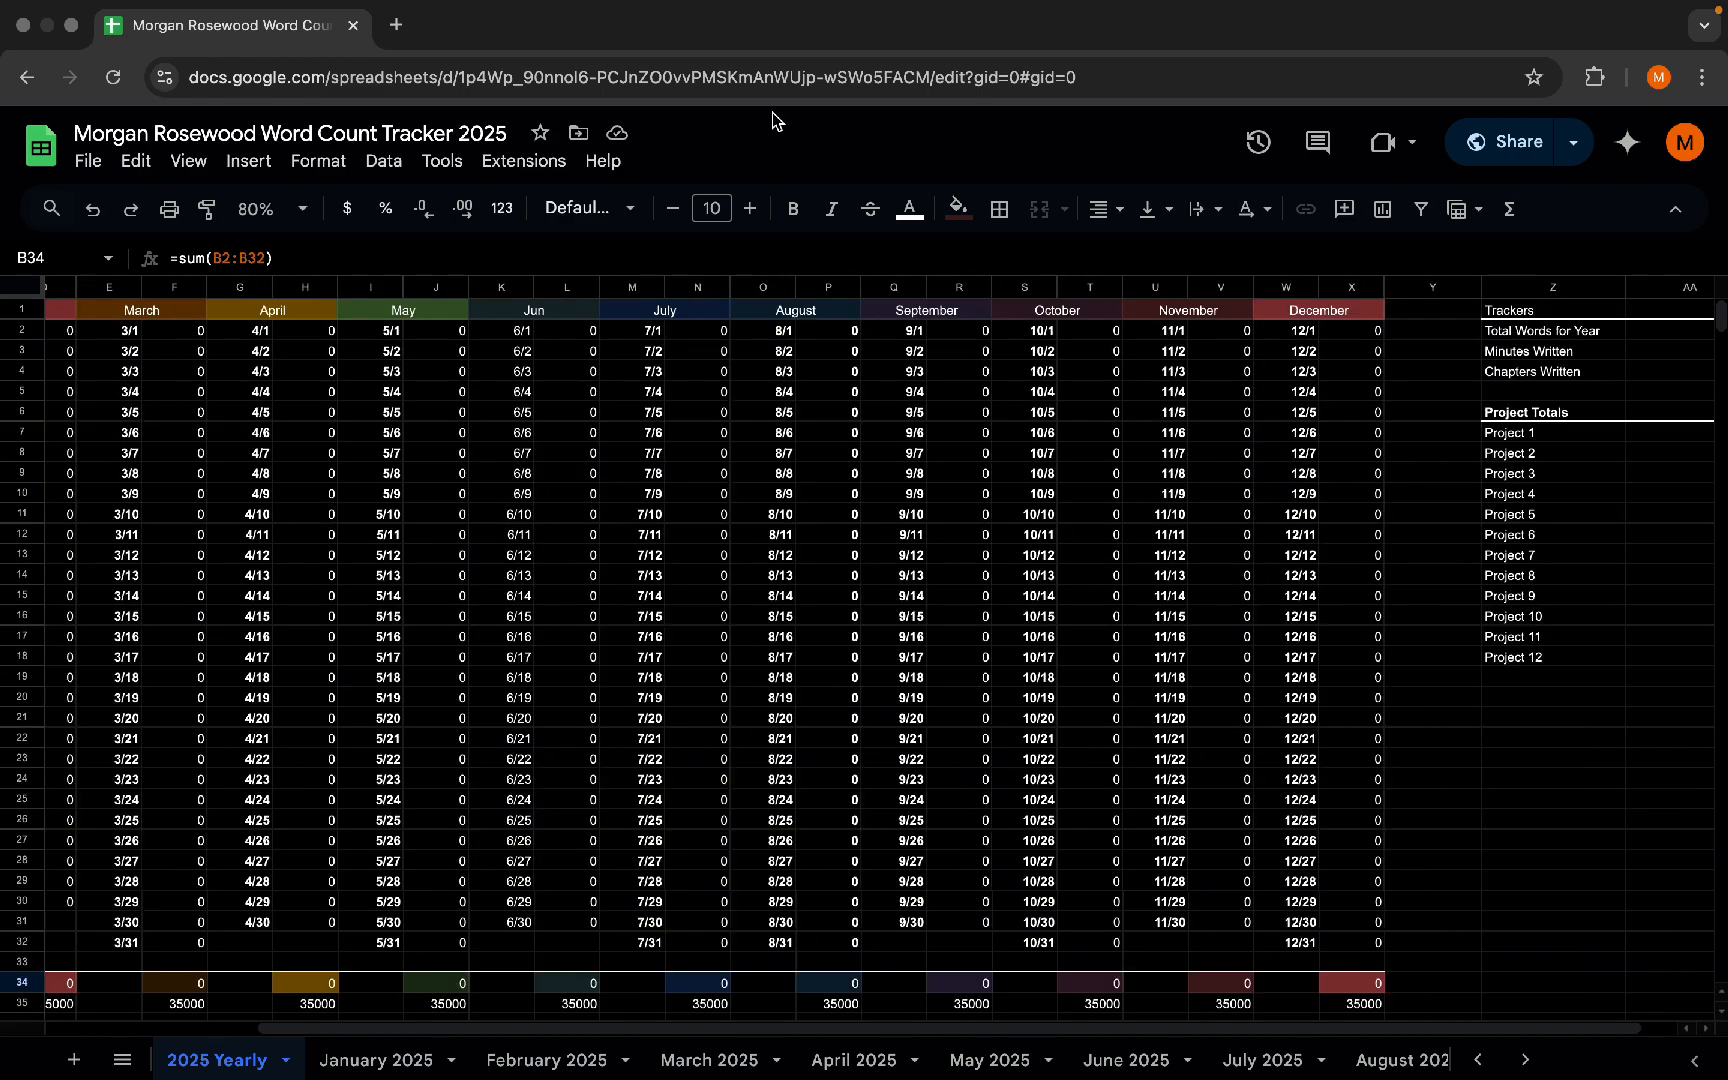
- Make a copy of the tracker spreadsheet in My Drive, keeping the suggested name and leaving comments and sharing options off
click(88, 161)
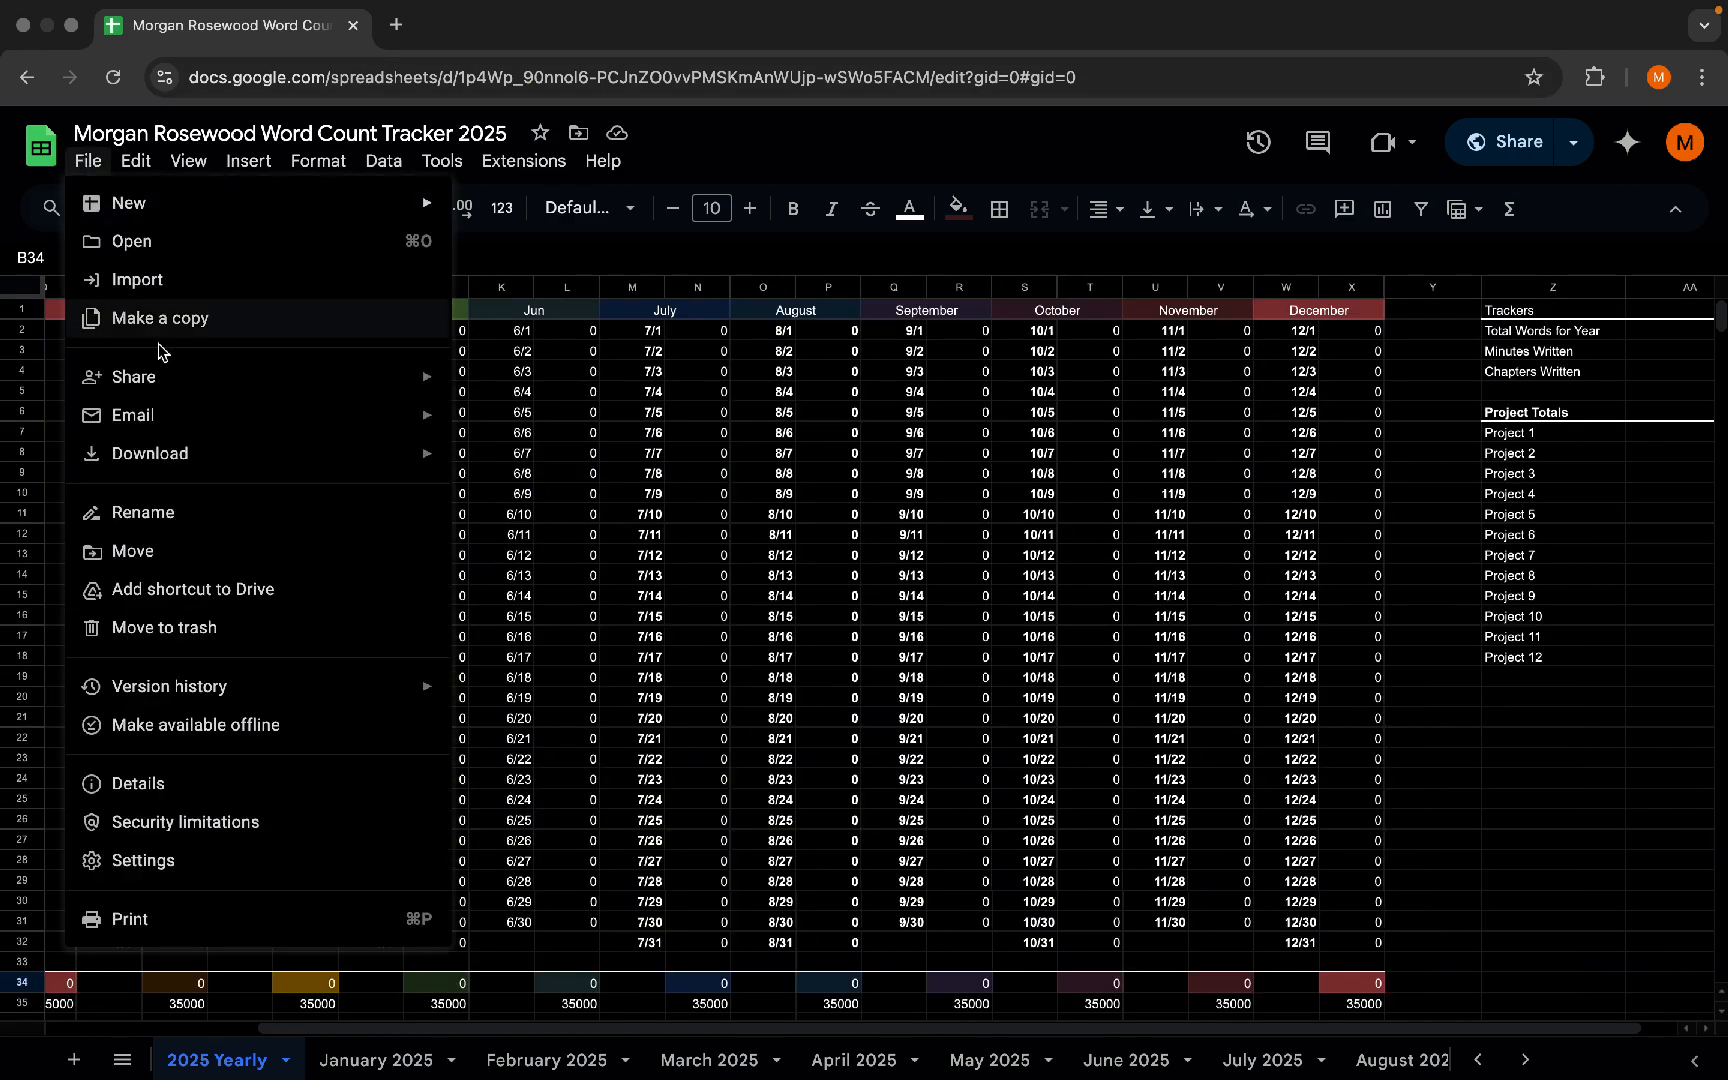
click(93, 318)
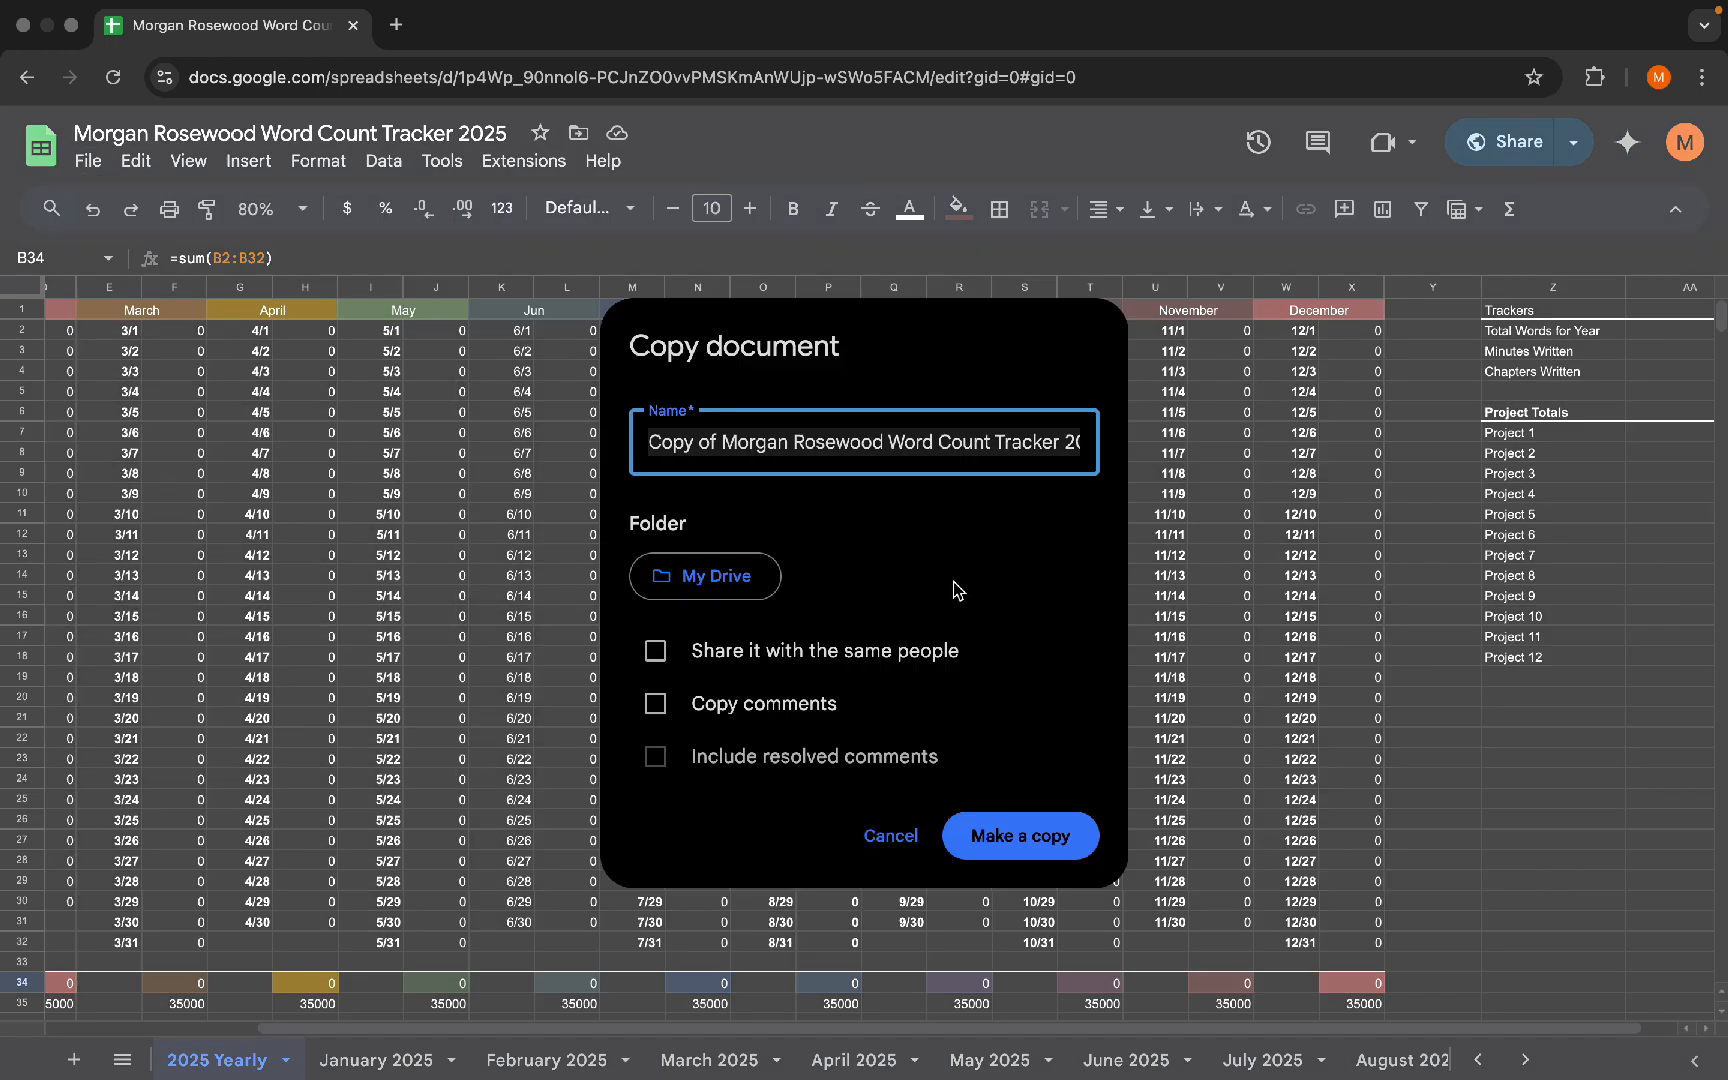
click(1025, 838)
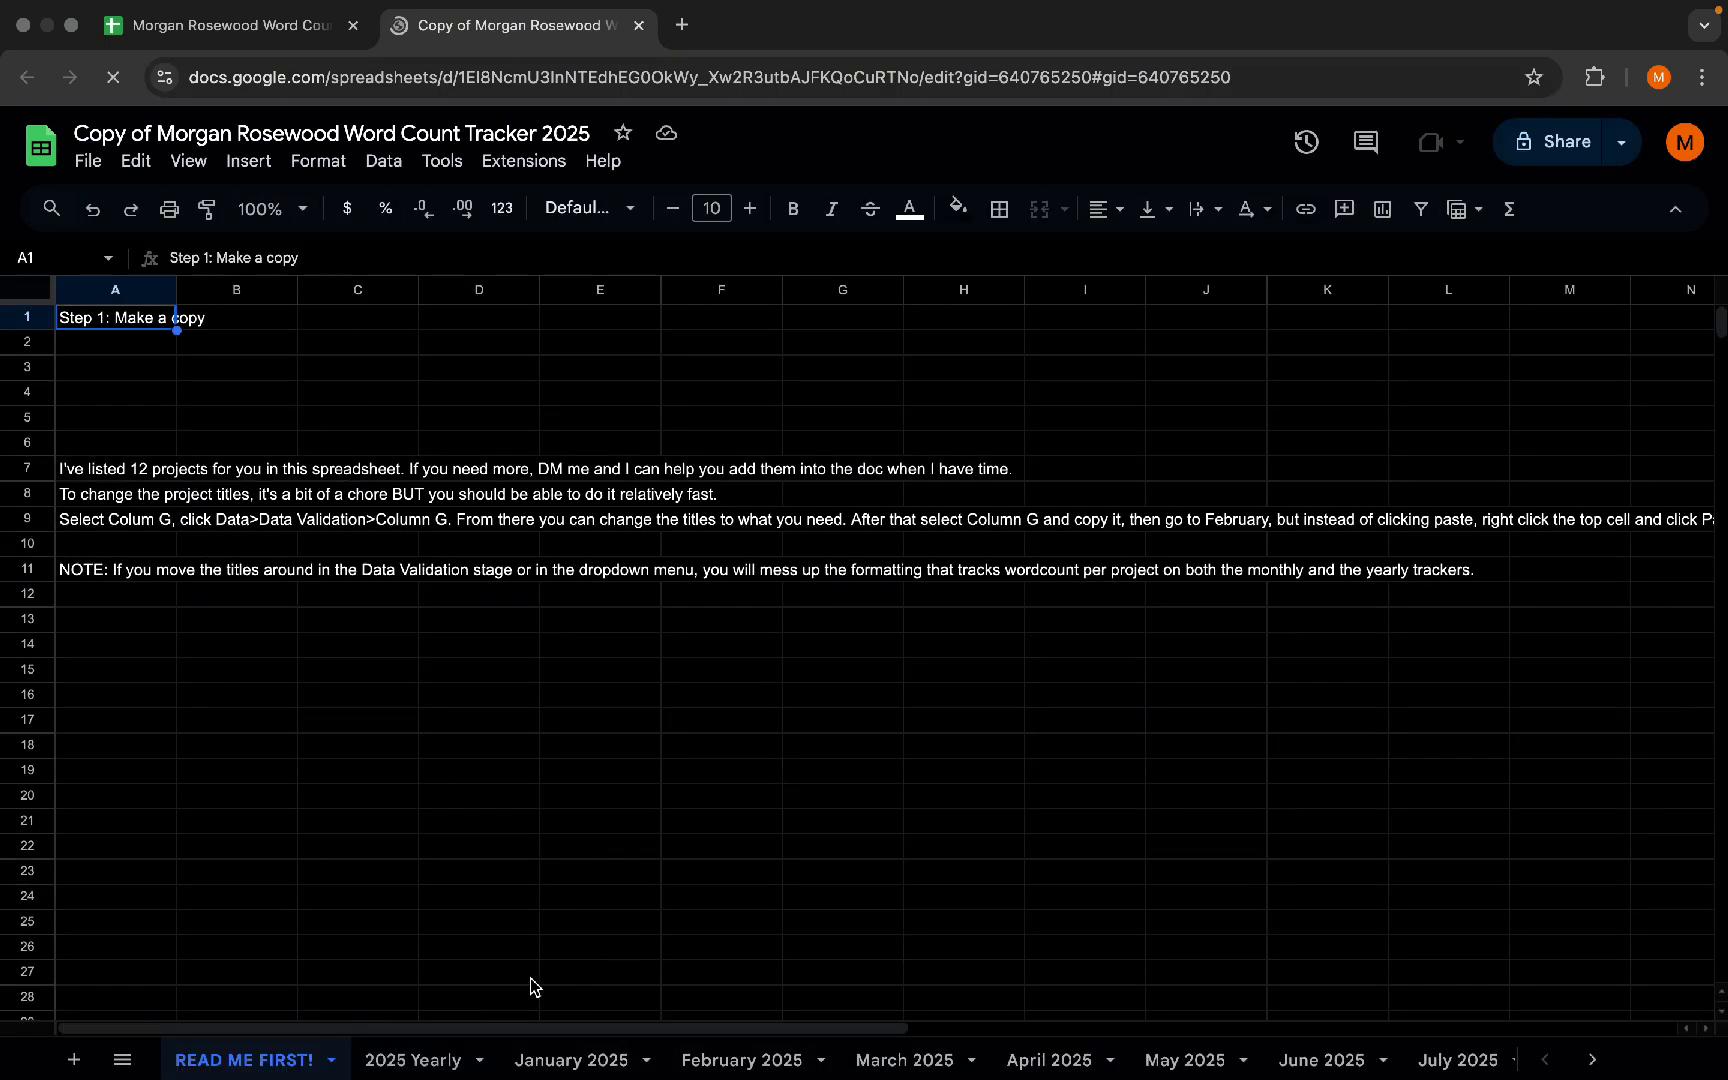
- Examine the 2025 Yearly and January 2025 sheets of the copy, including the monthly summary rows, trackers and project lists
click(413, 1062)
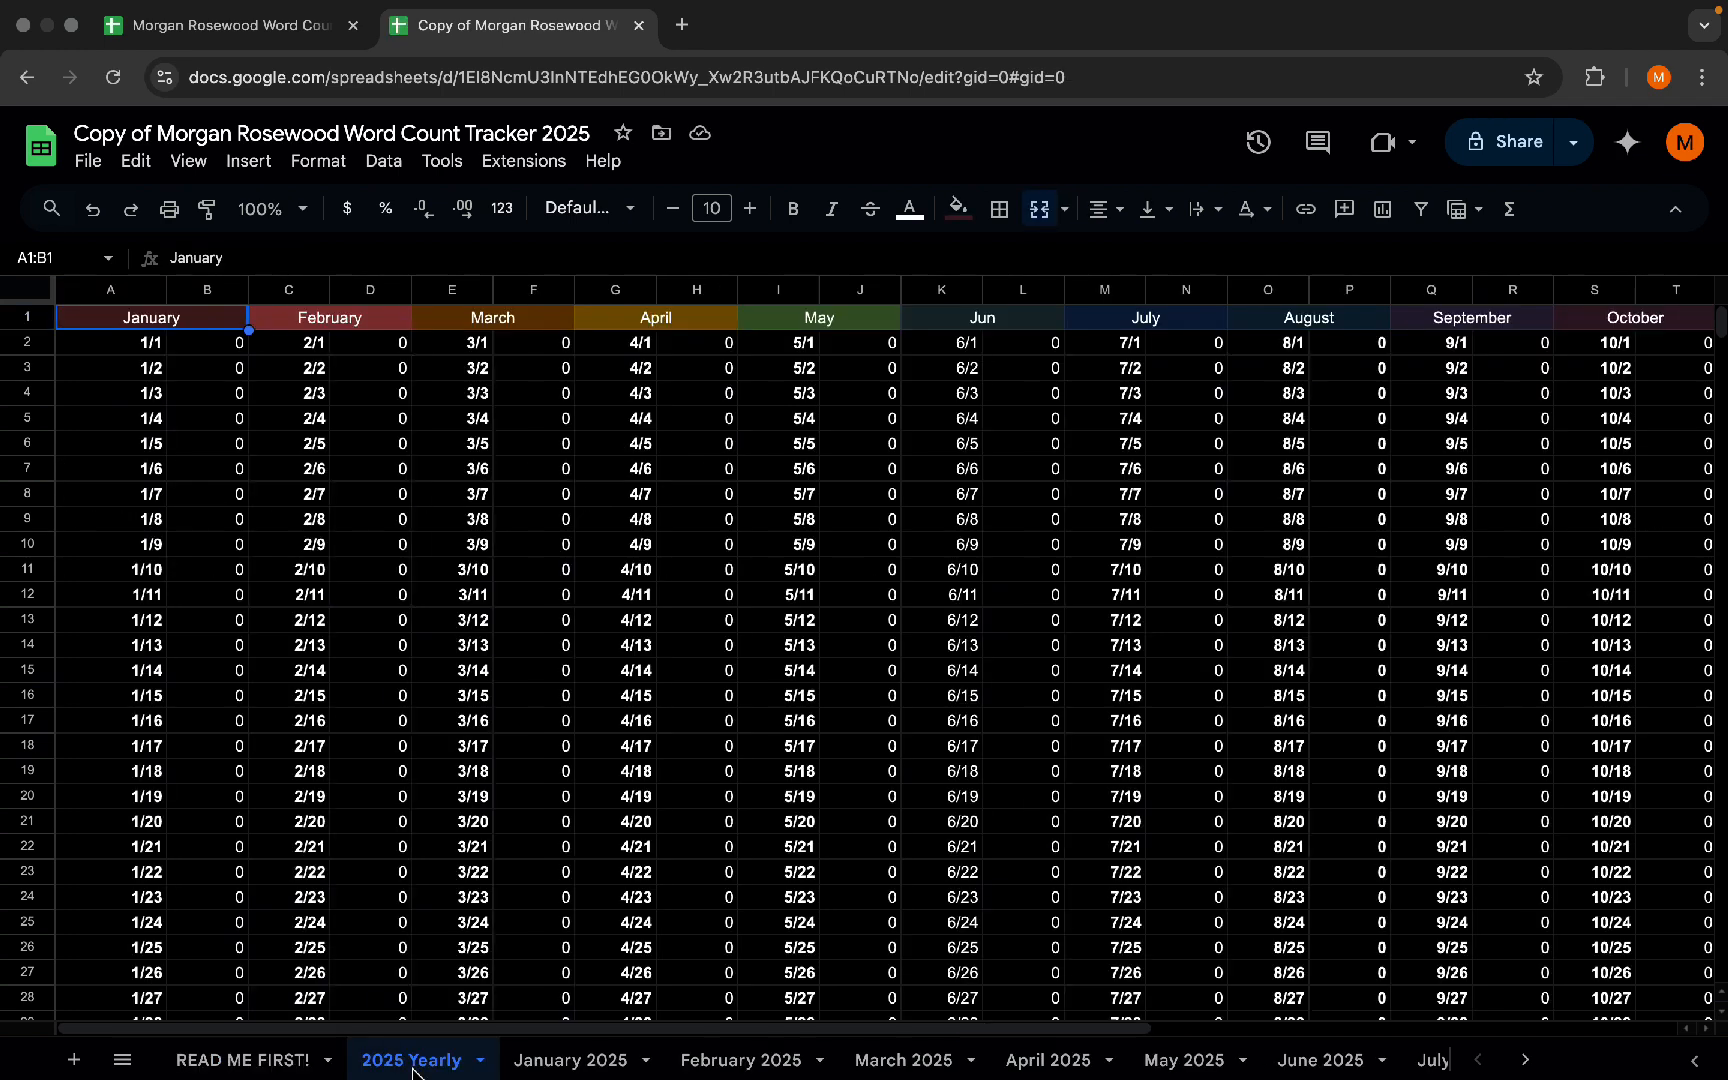
click(573, 1062)
mouse_move(1150, 767)
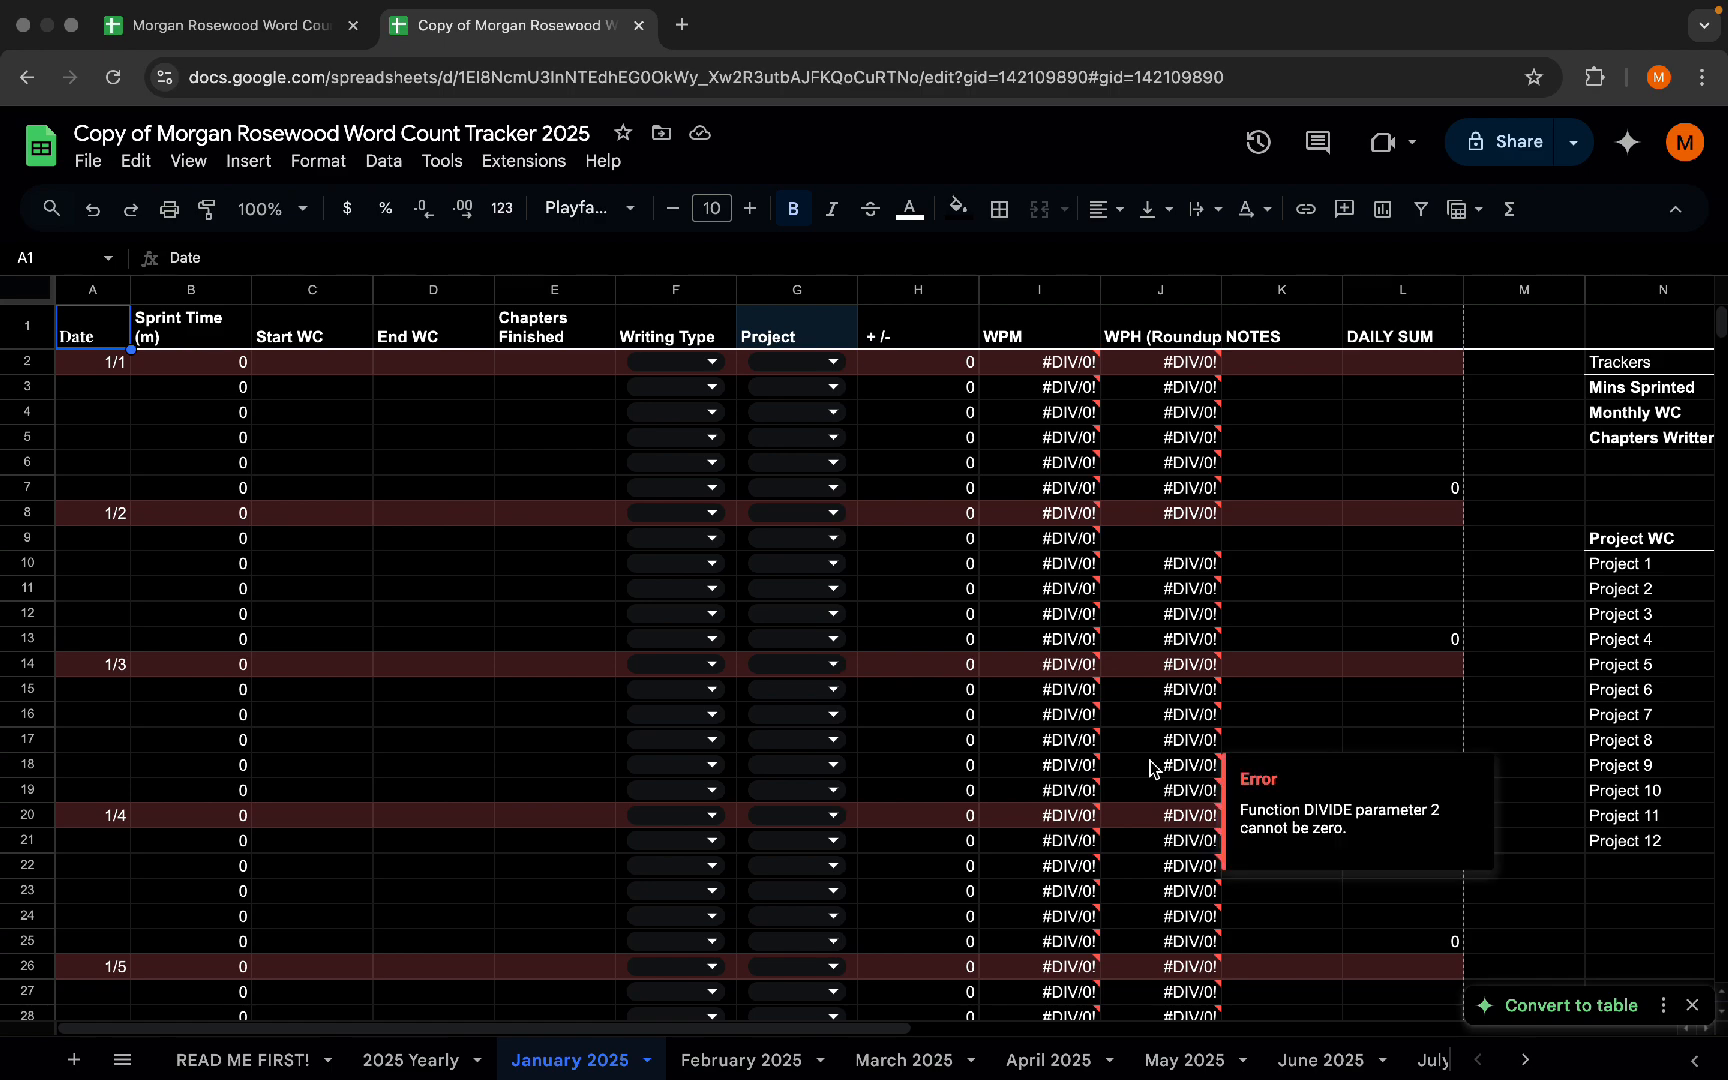
scroll(1120, 770, right, 6)
scroll(1120, 770, left, 5)
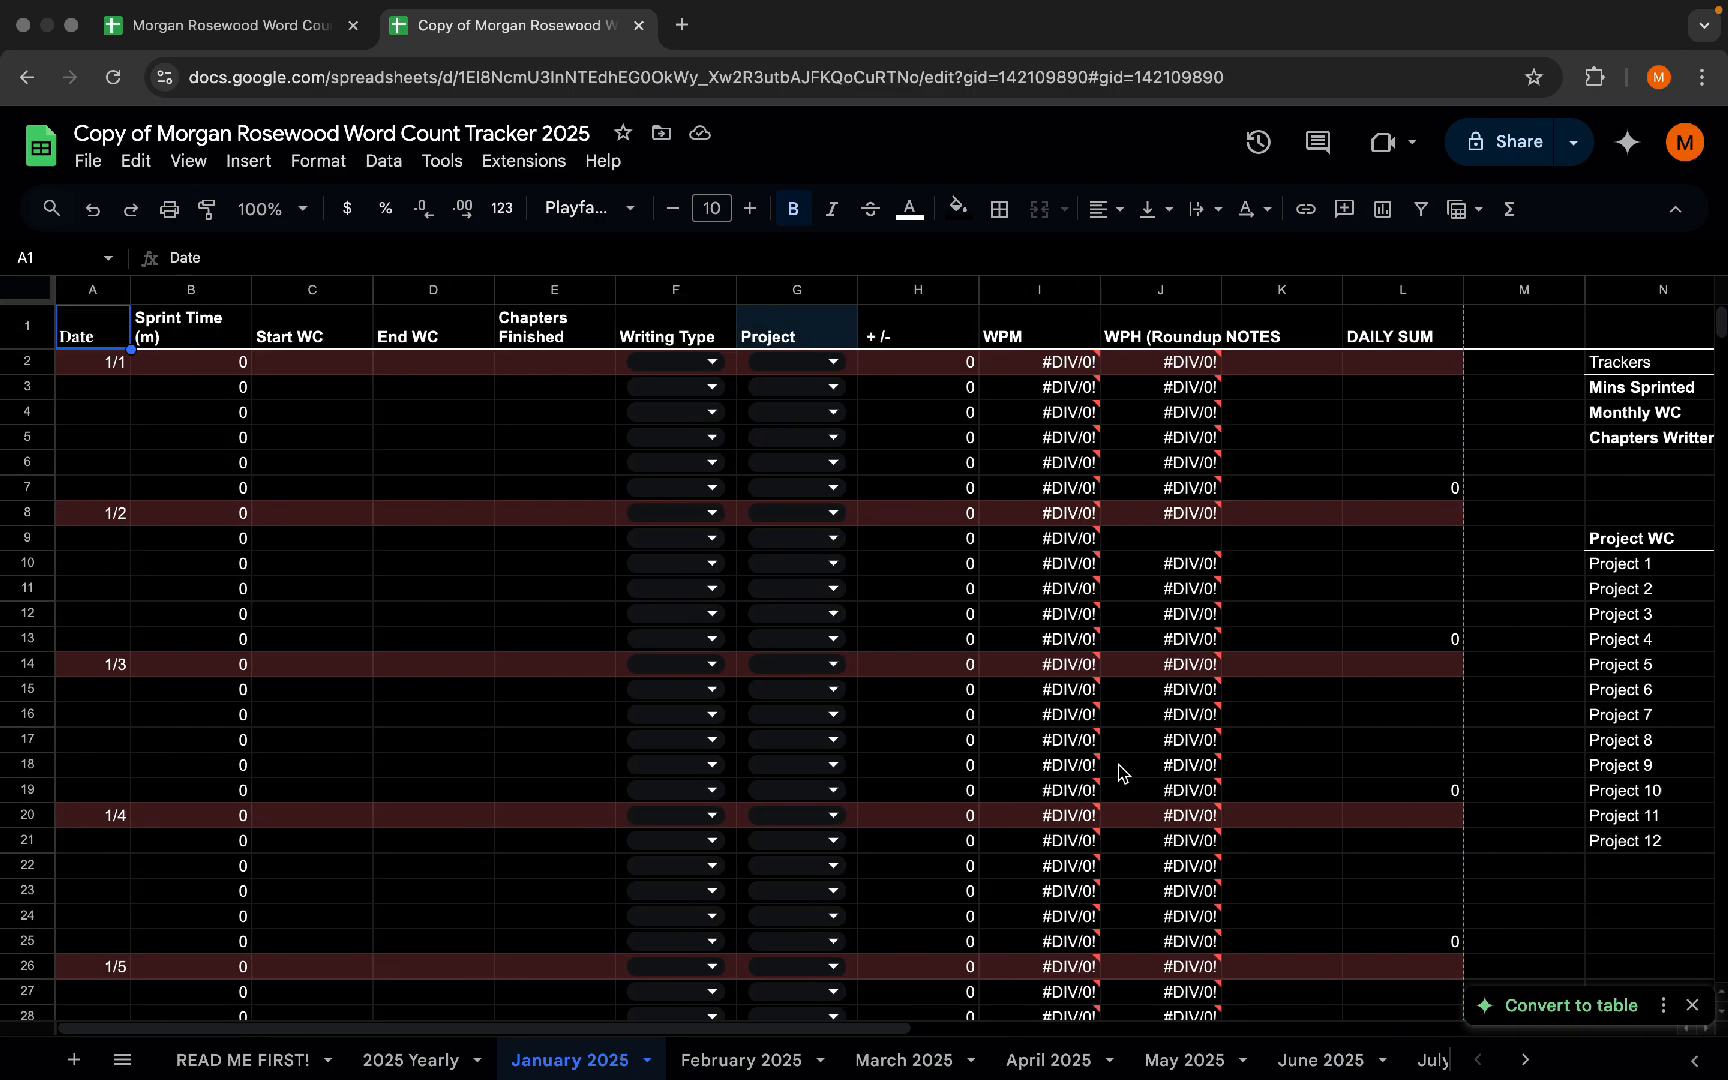
scroll(1118, 772, left, 1)
click(418, 1060)
scroll(491, 762, down, 10)
scroll(491, 762, down, 4)
scroll(490, 760, up, 5)
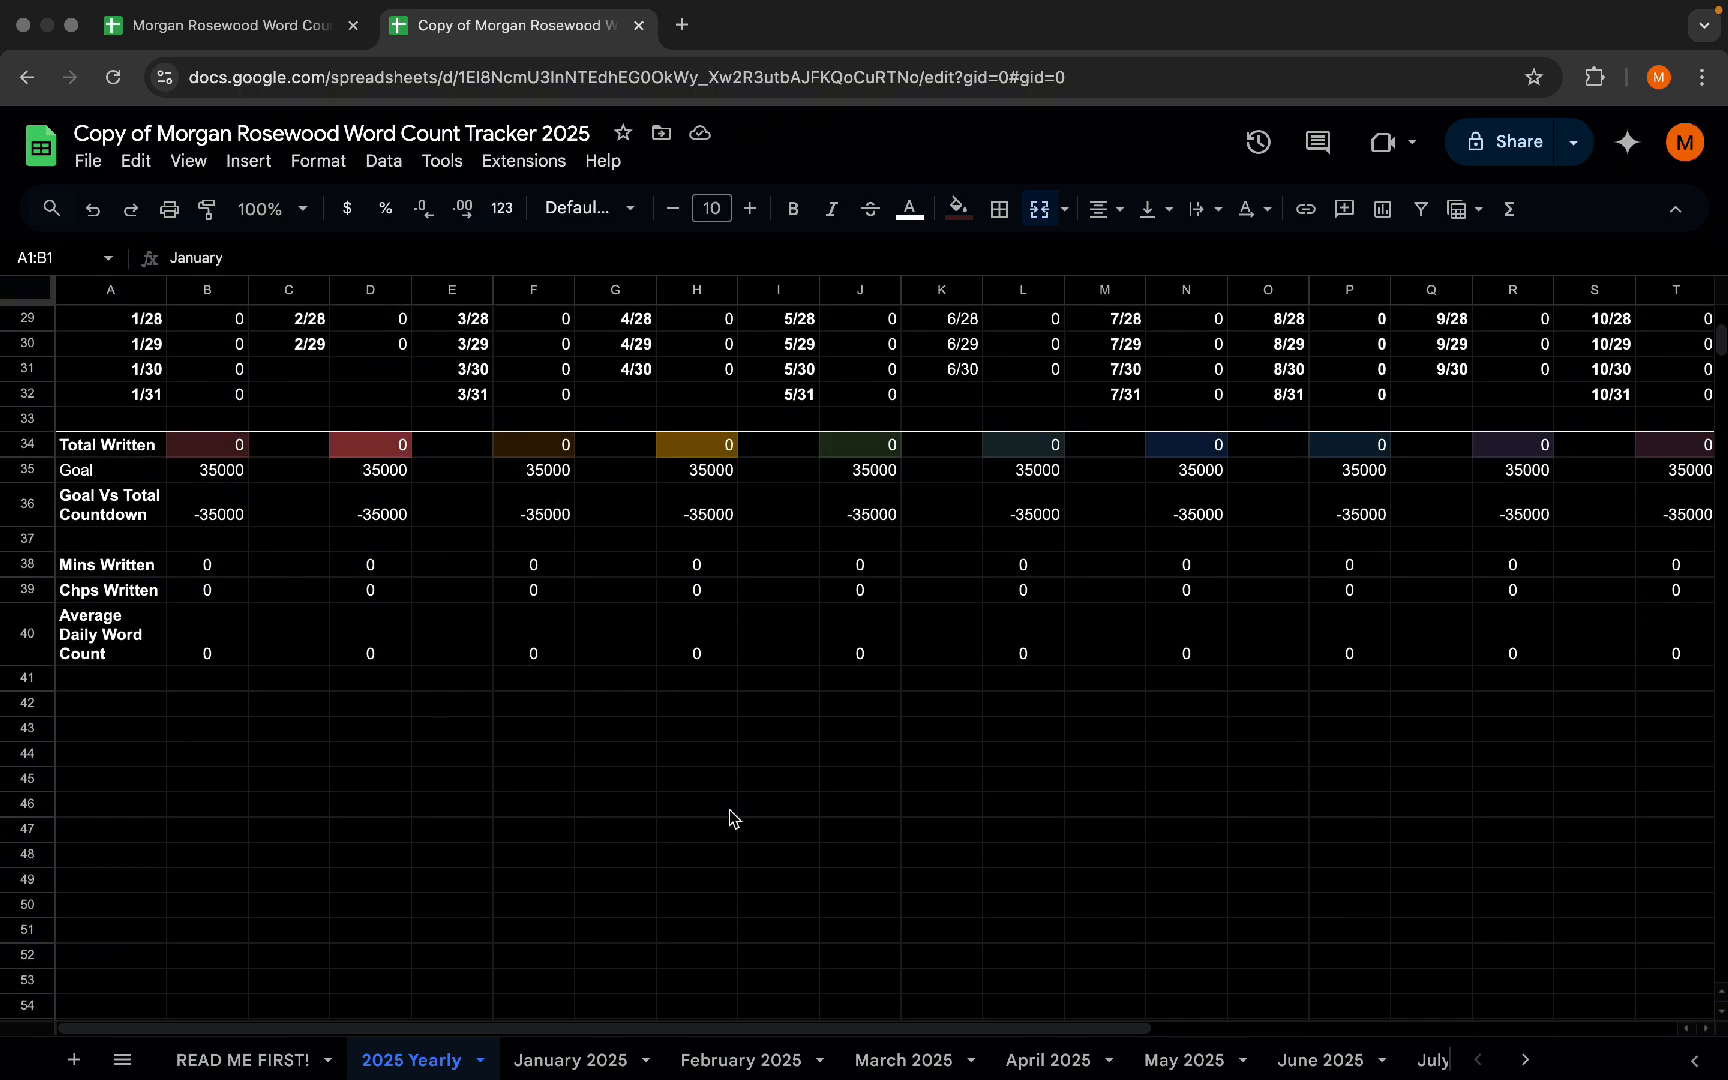
scroll(730, 818, right, 8)
scroll(730, 818, up, 7)
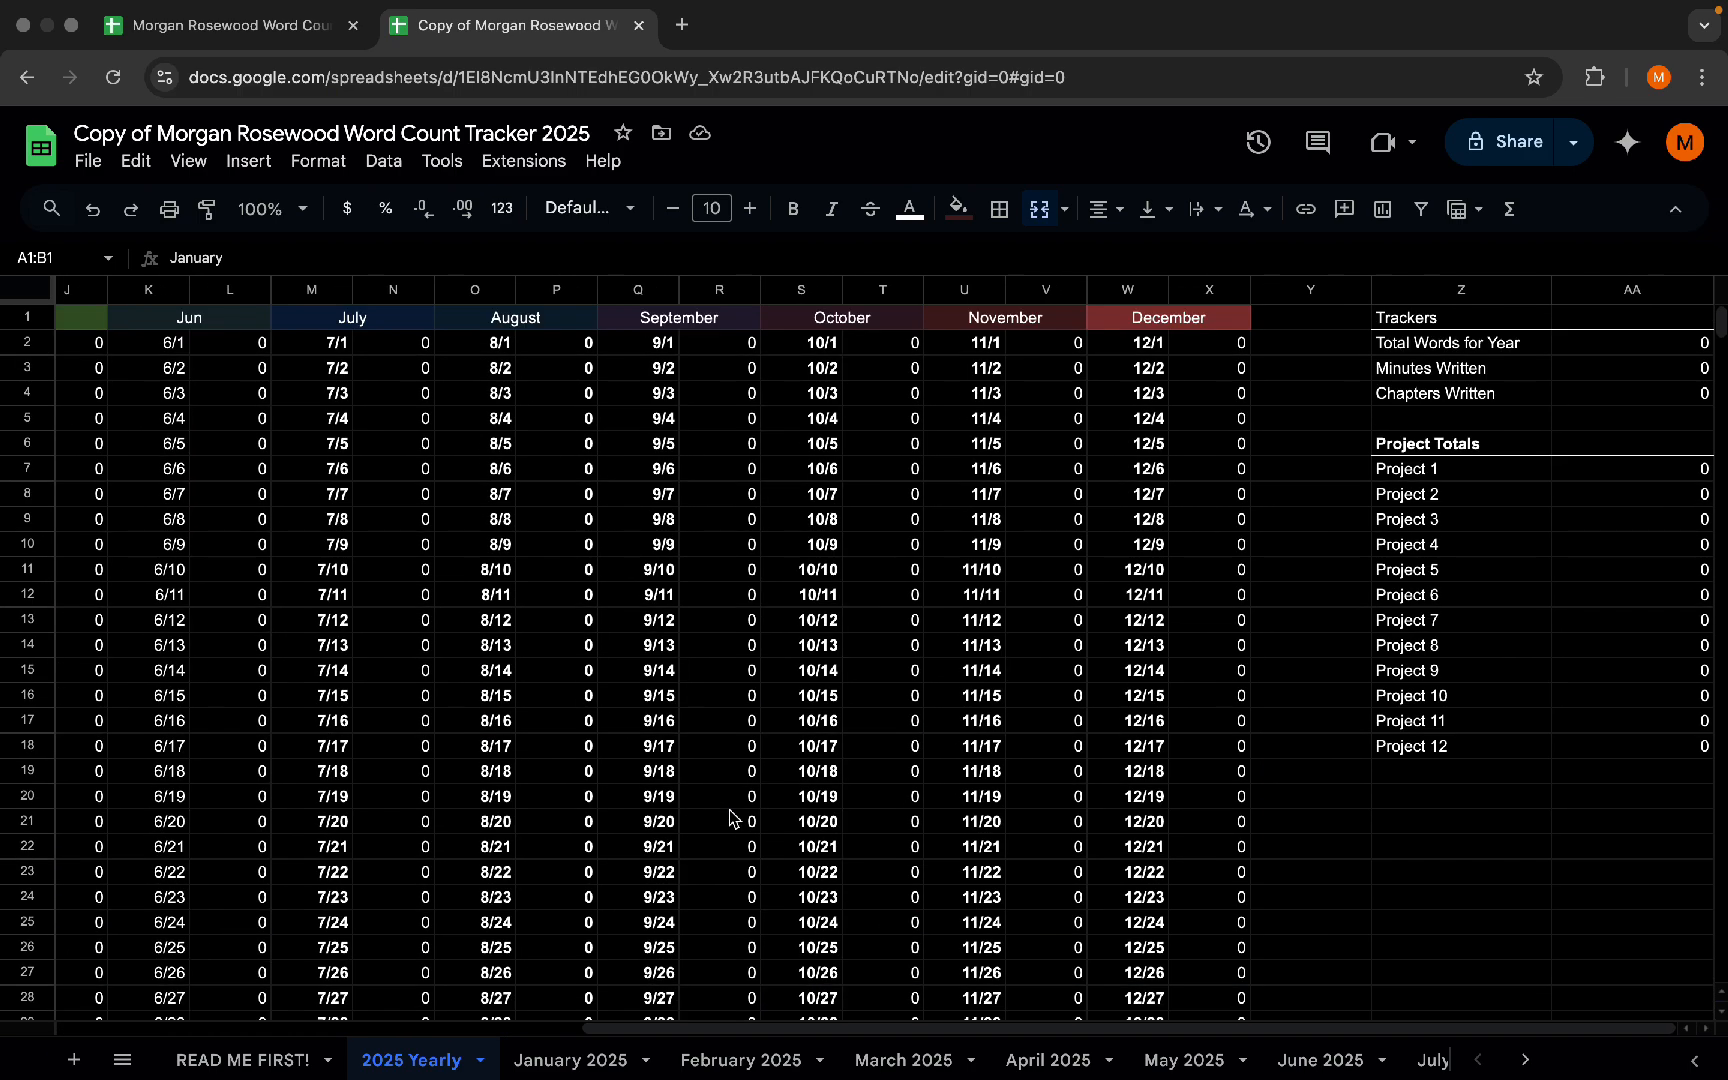
click(531, 1062)
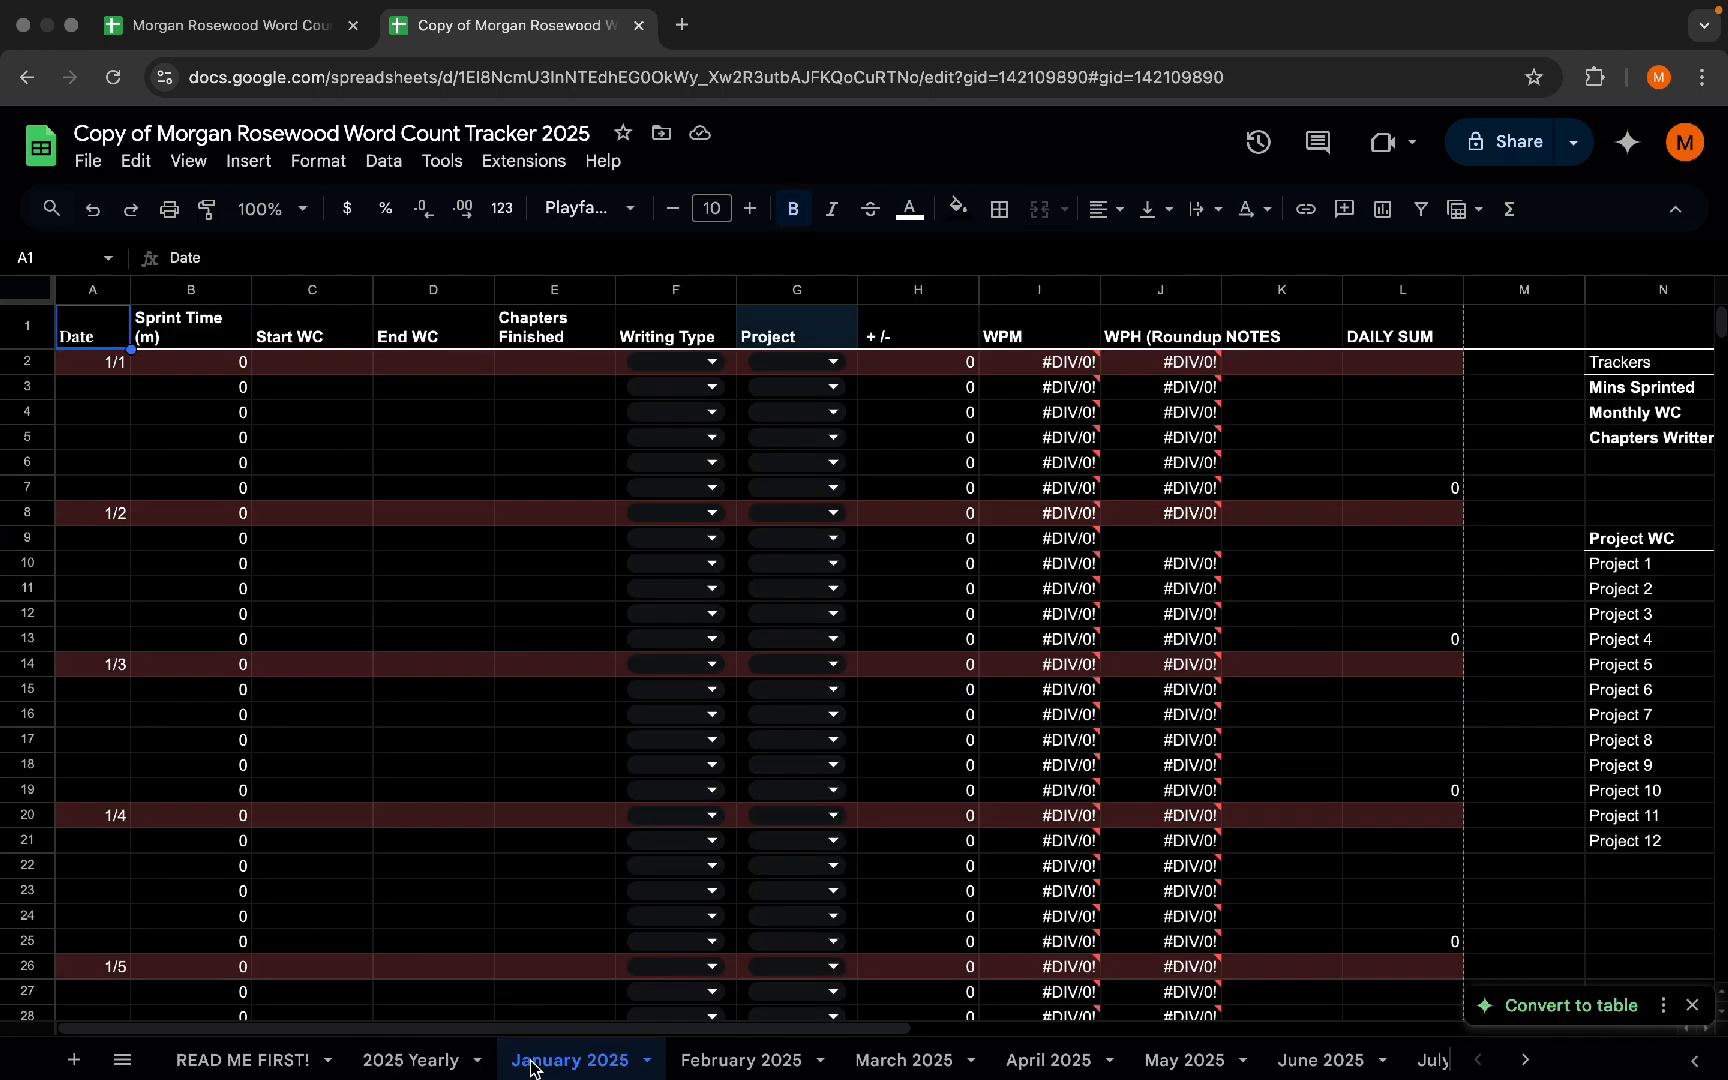
scroll(1443, 945, right, 5)
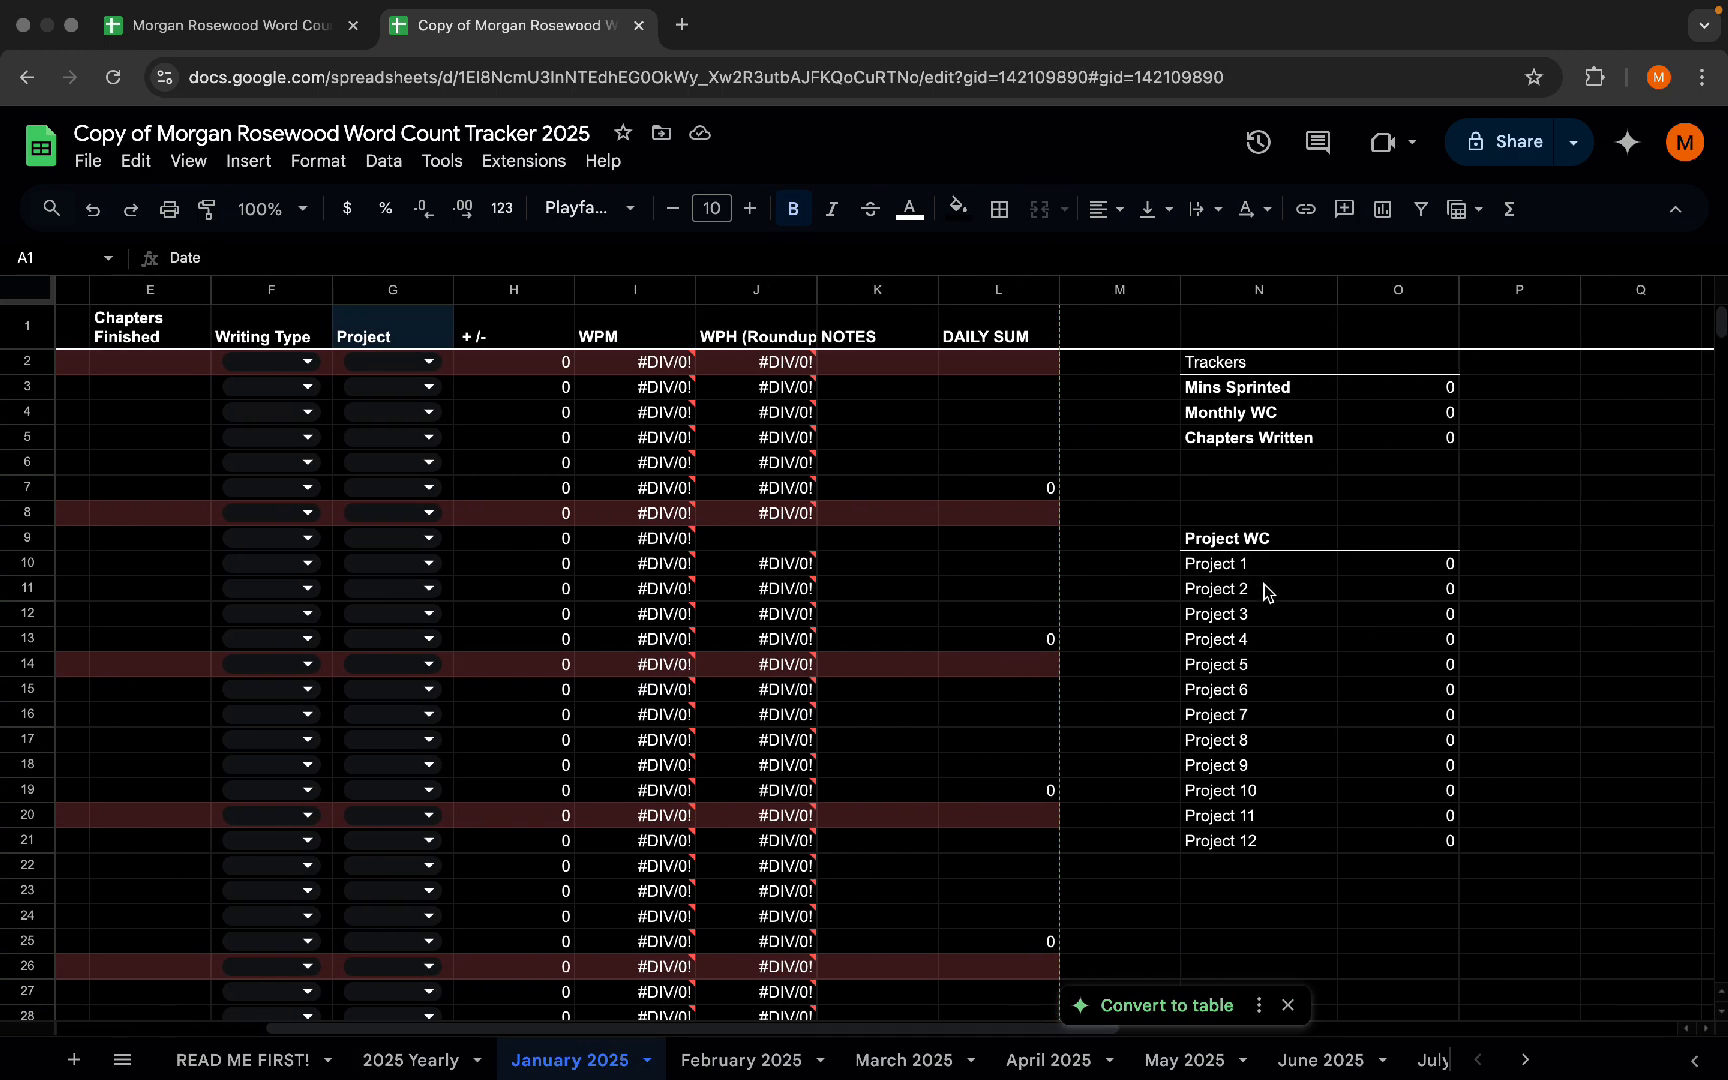
- Open the data validation rule for the Project column range G2:G199 on the January 2025 sheet
click(340, 370)
scroll(340, 370, down, 20)
scroll(340, 370, left, 1)
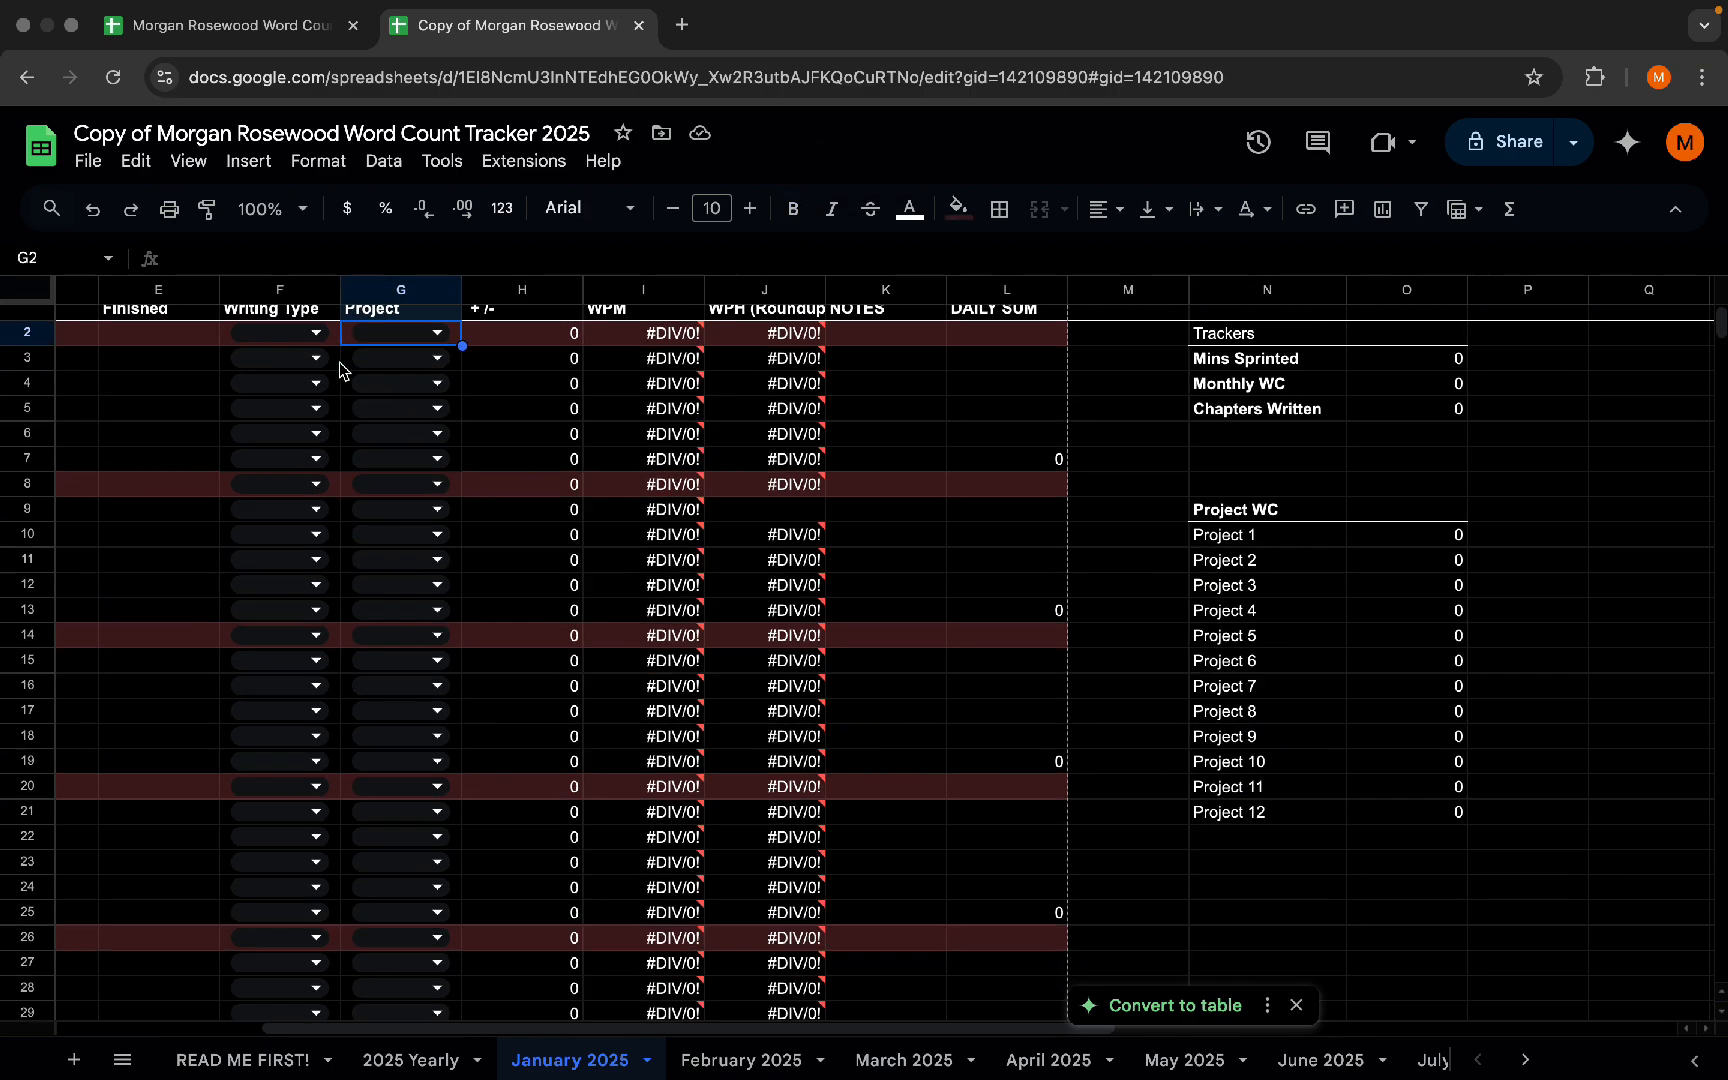
scroll(340, 370, down, 20)
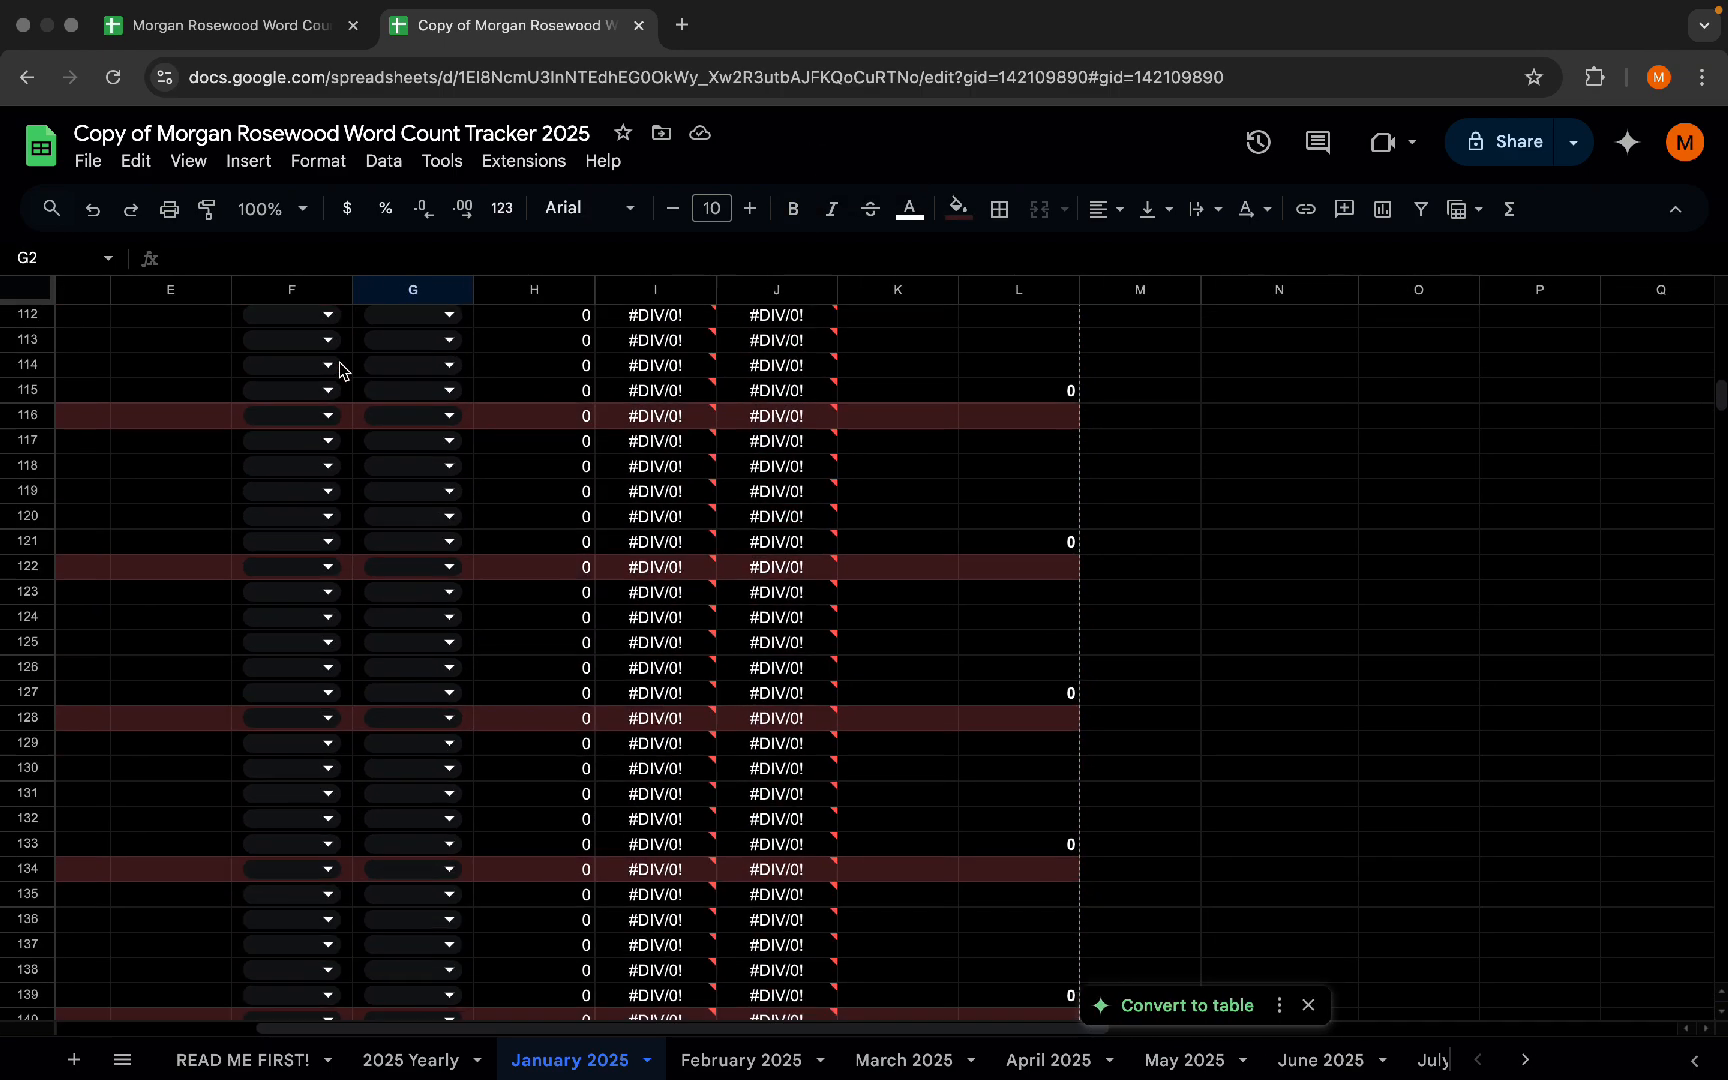
scroll(340, 370, right, 1)
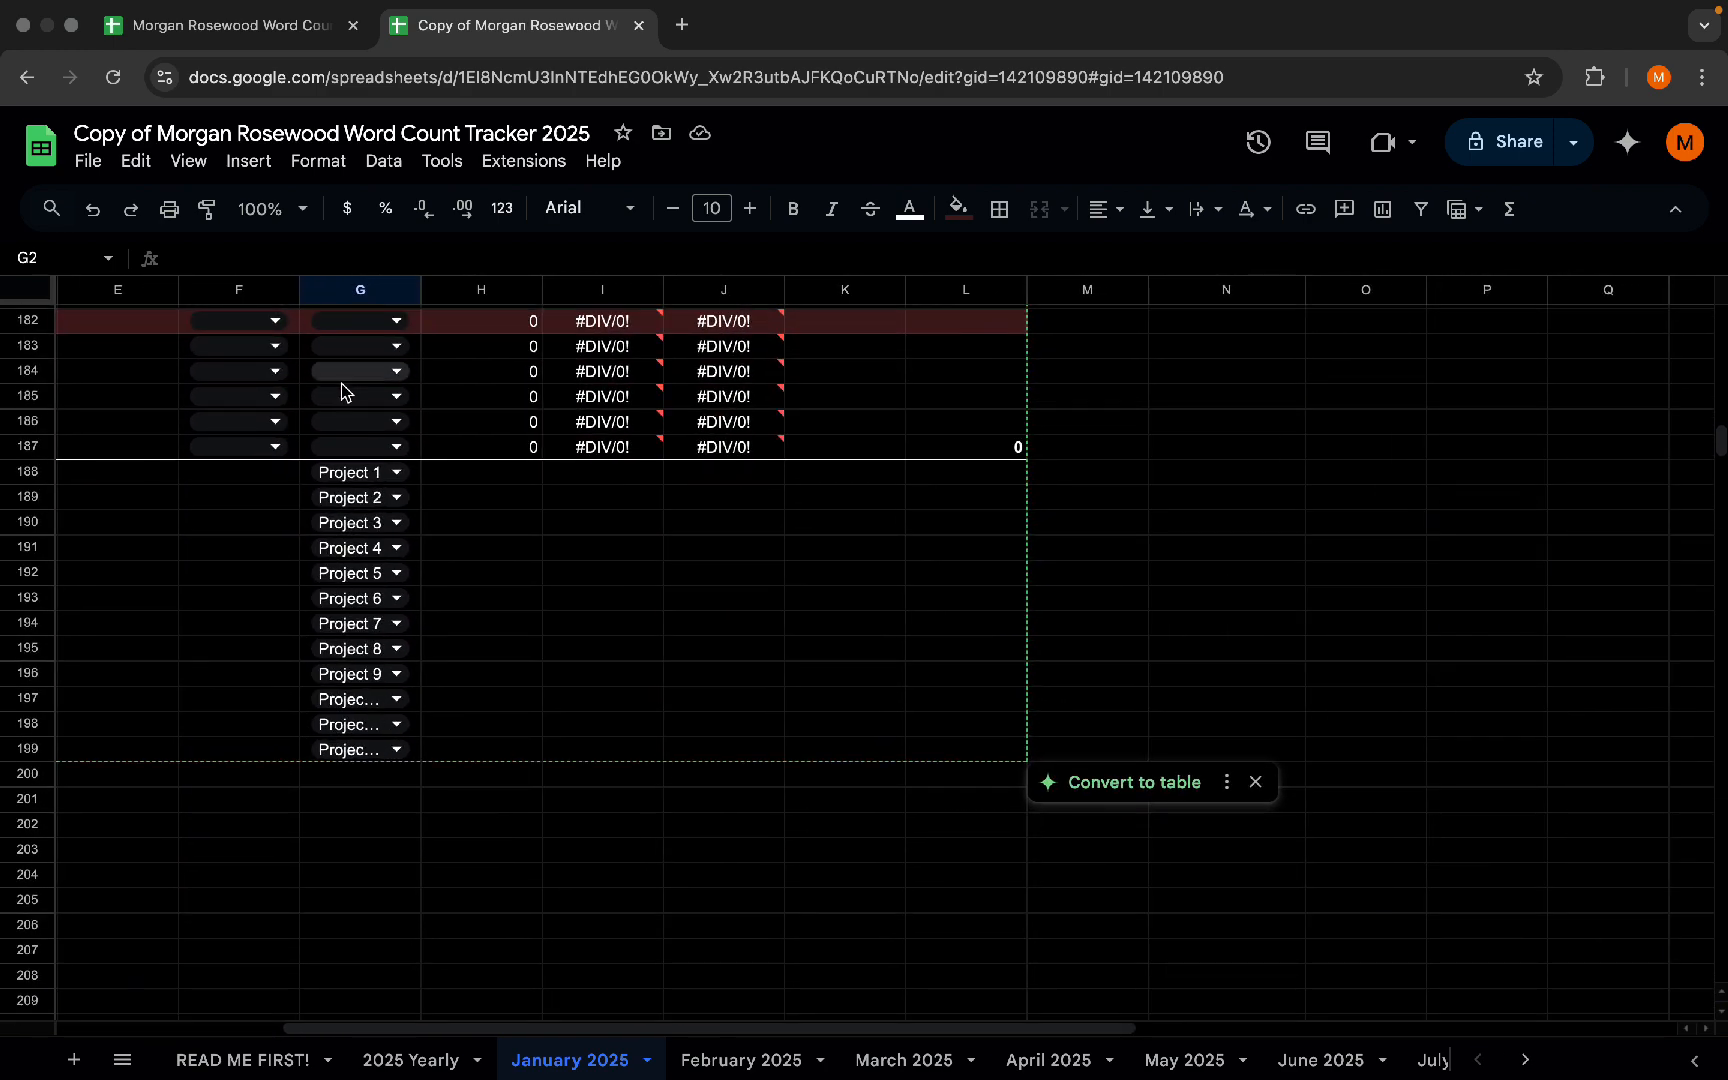
shift+click(414, 757)
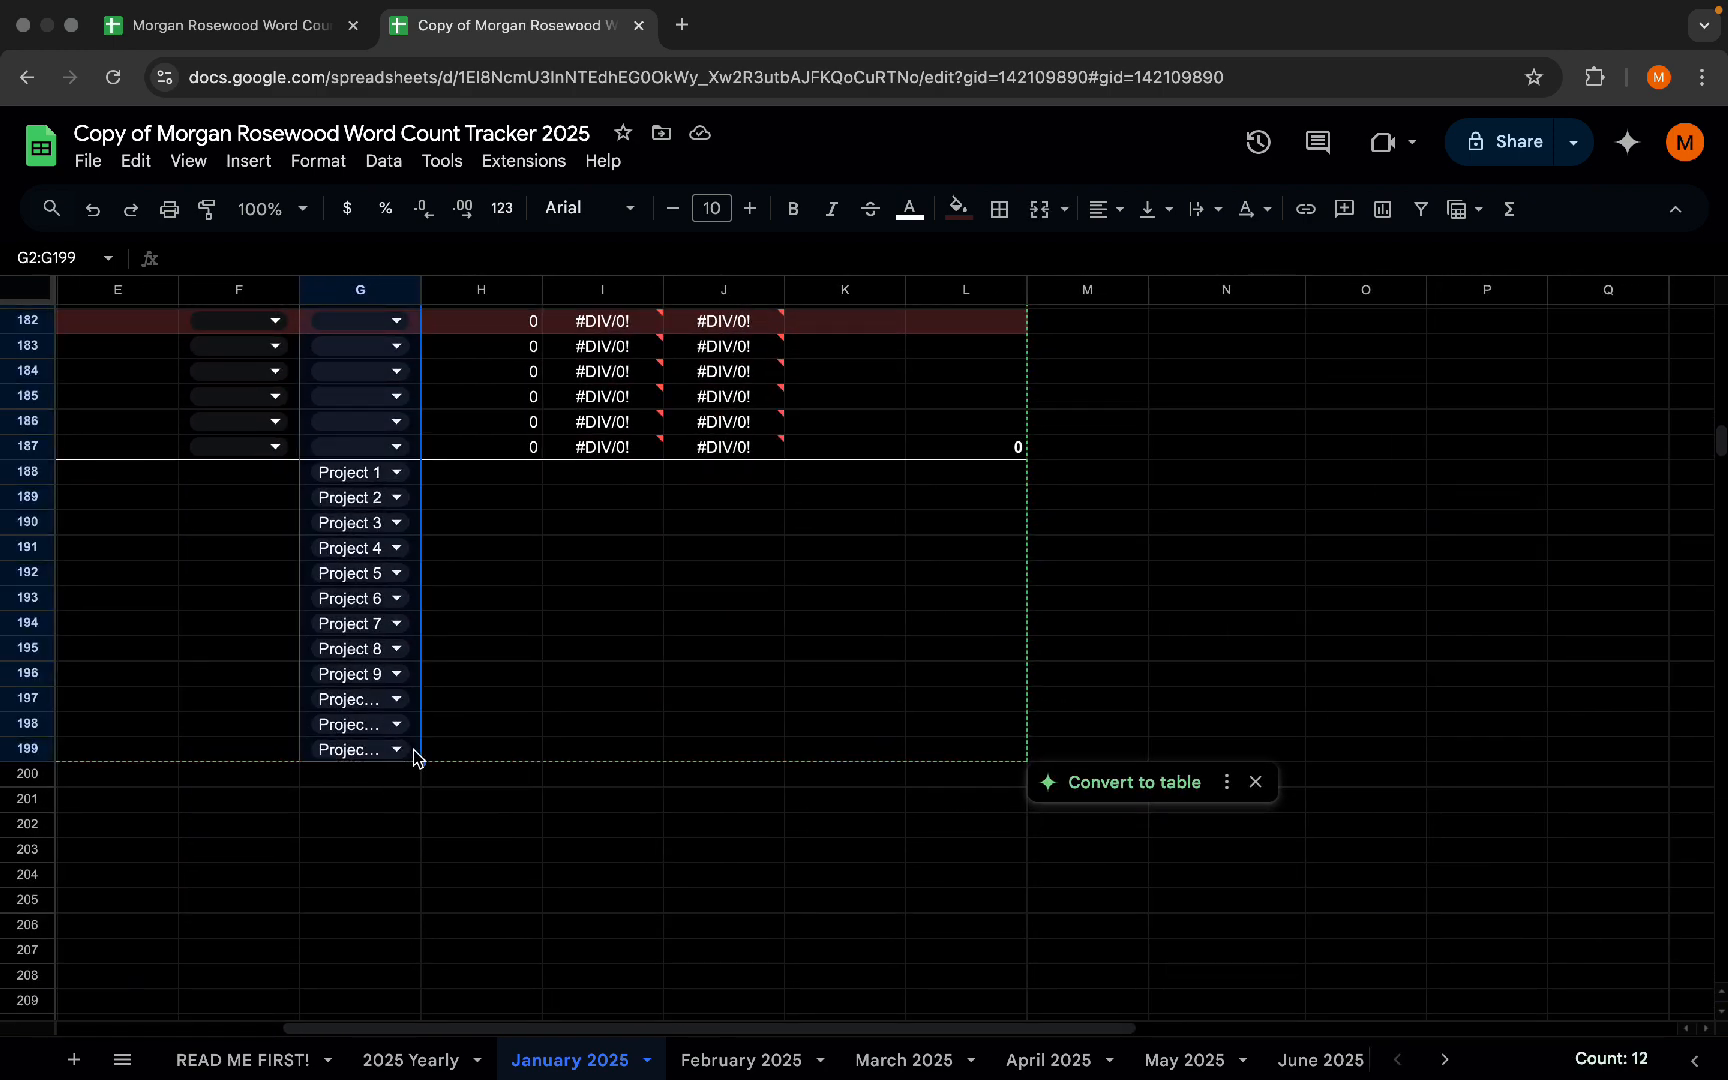
click(390, 163)
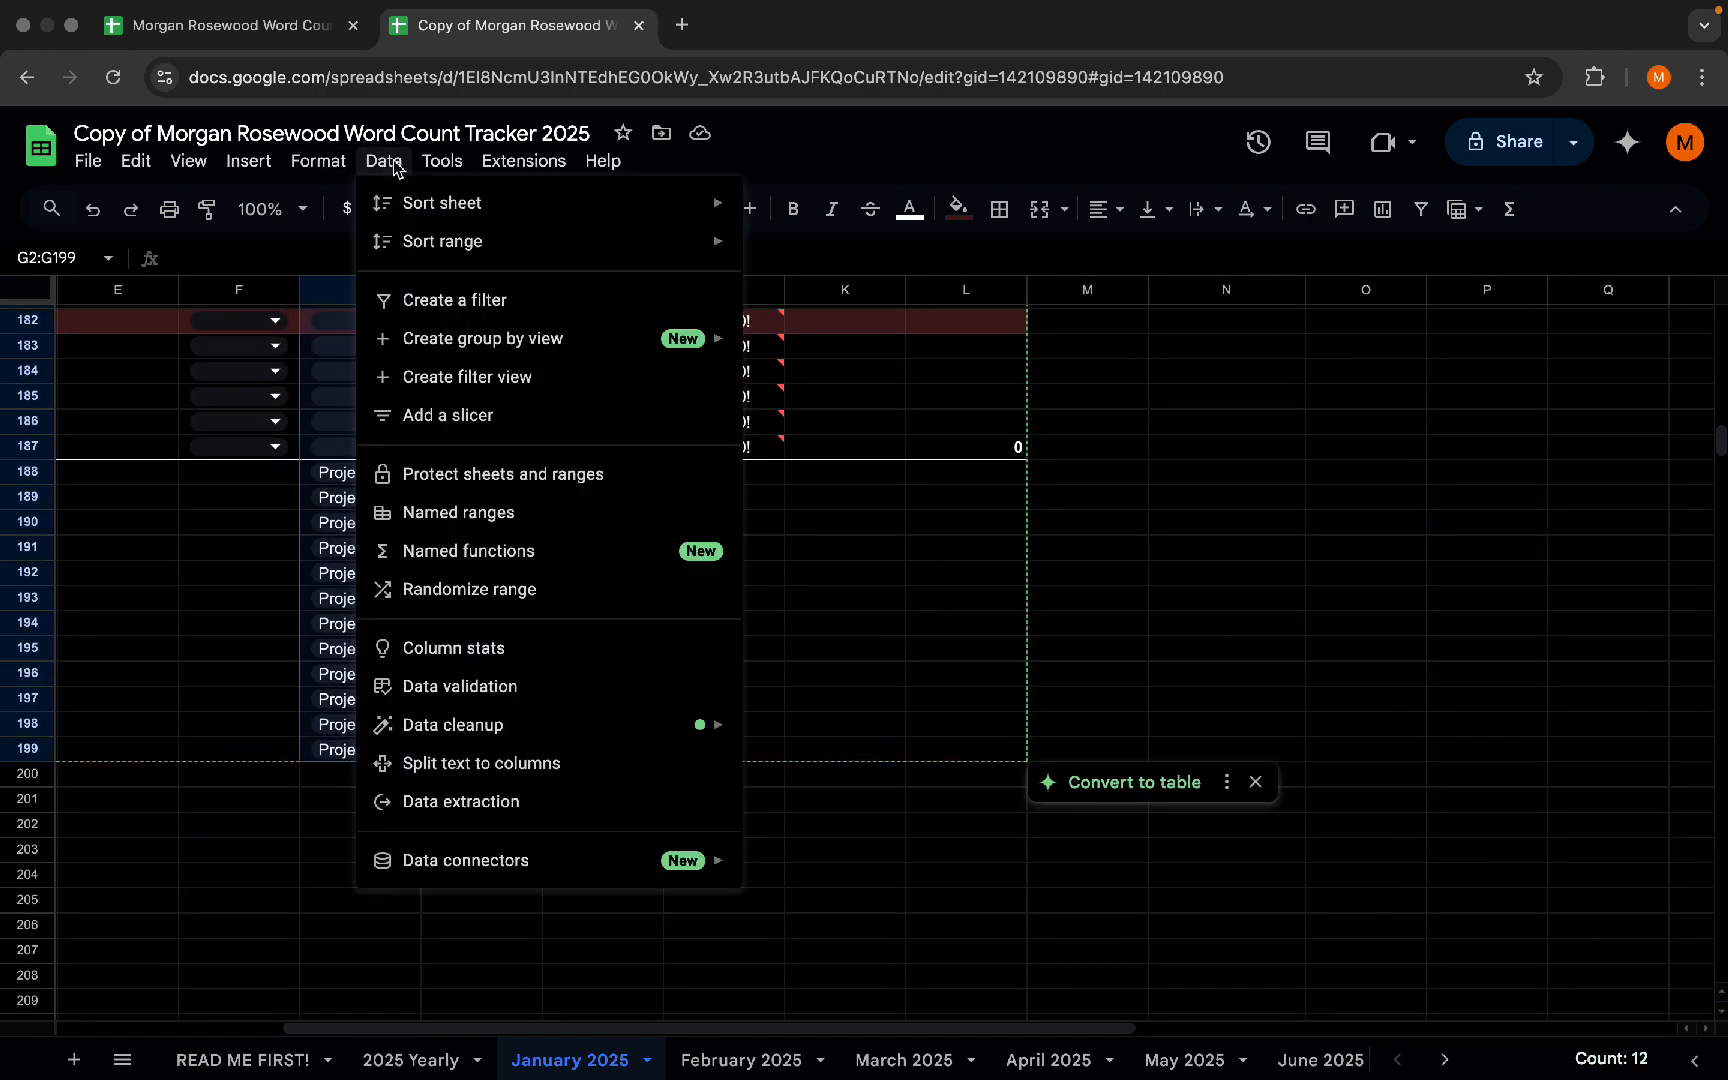
click(503, 697)
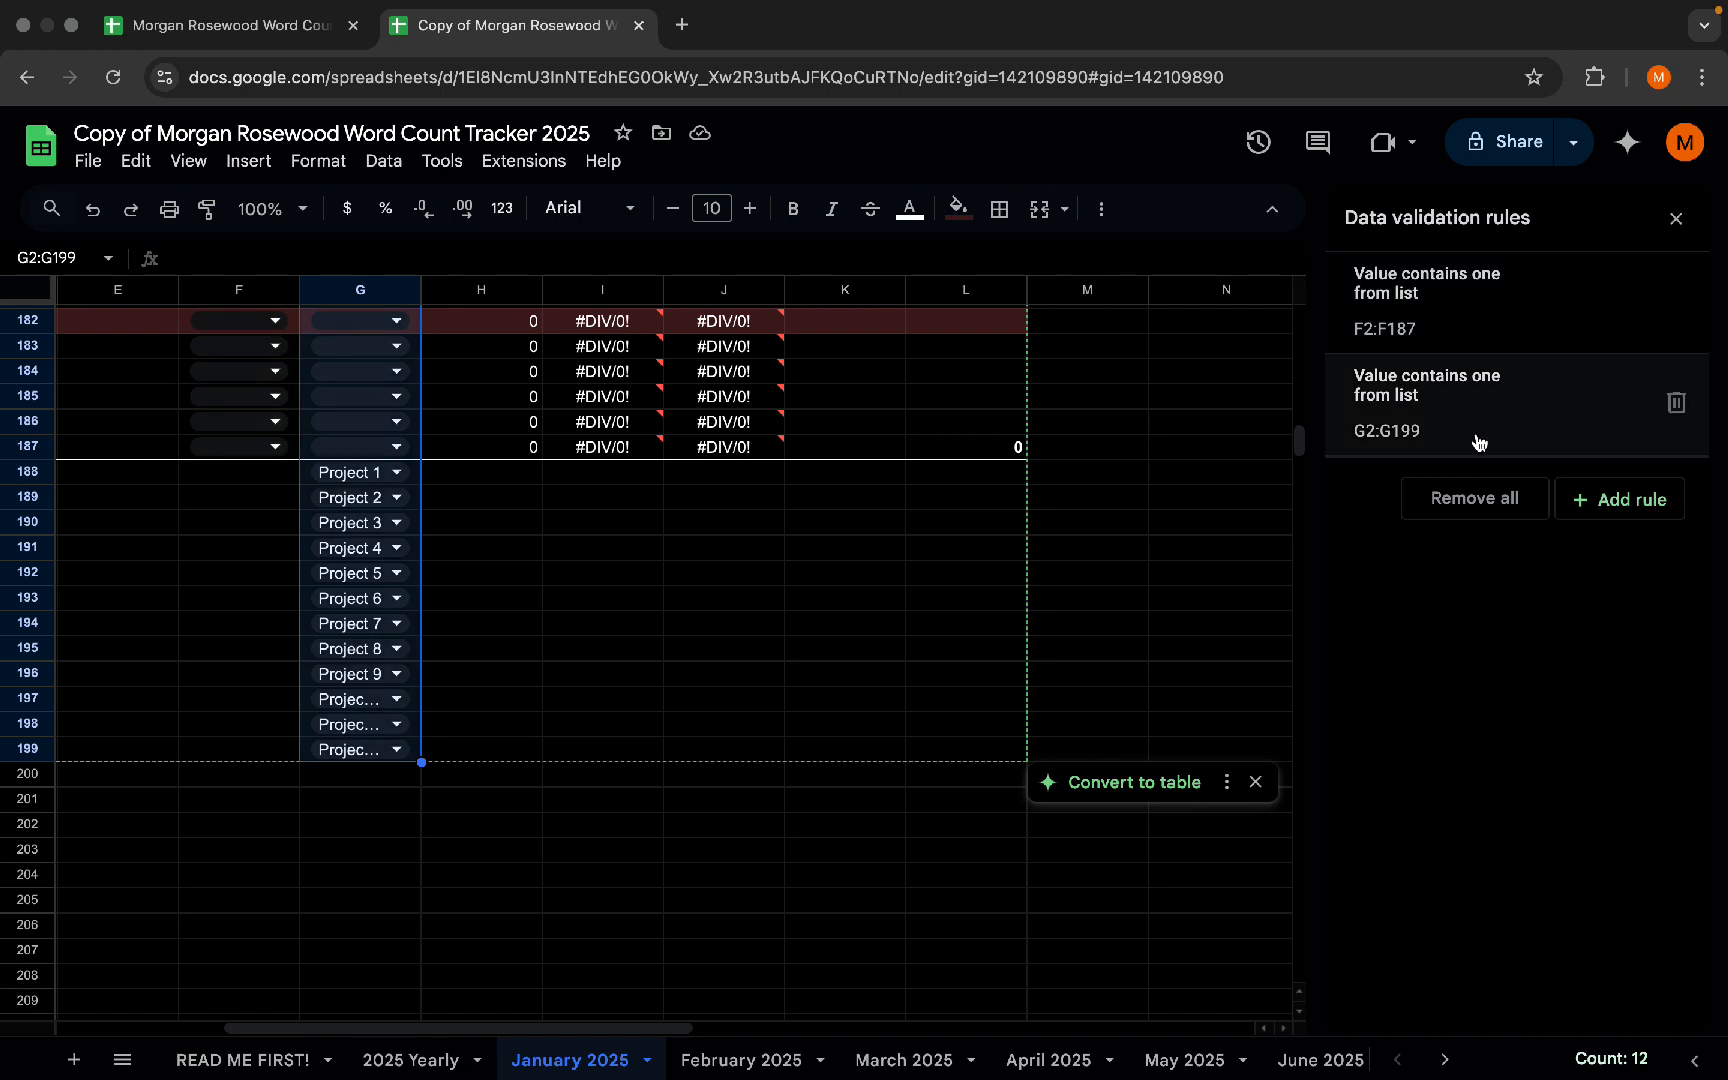
scroll(482, 601, up, 20)
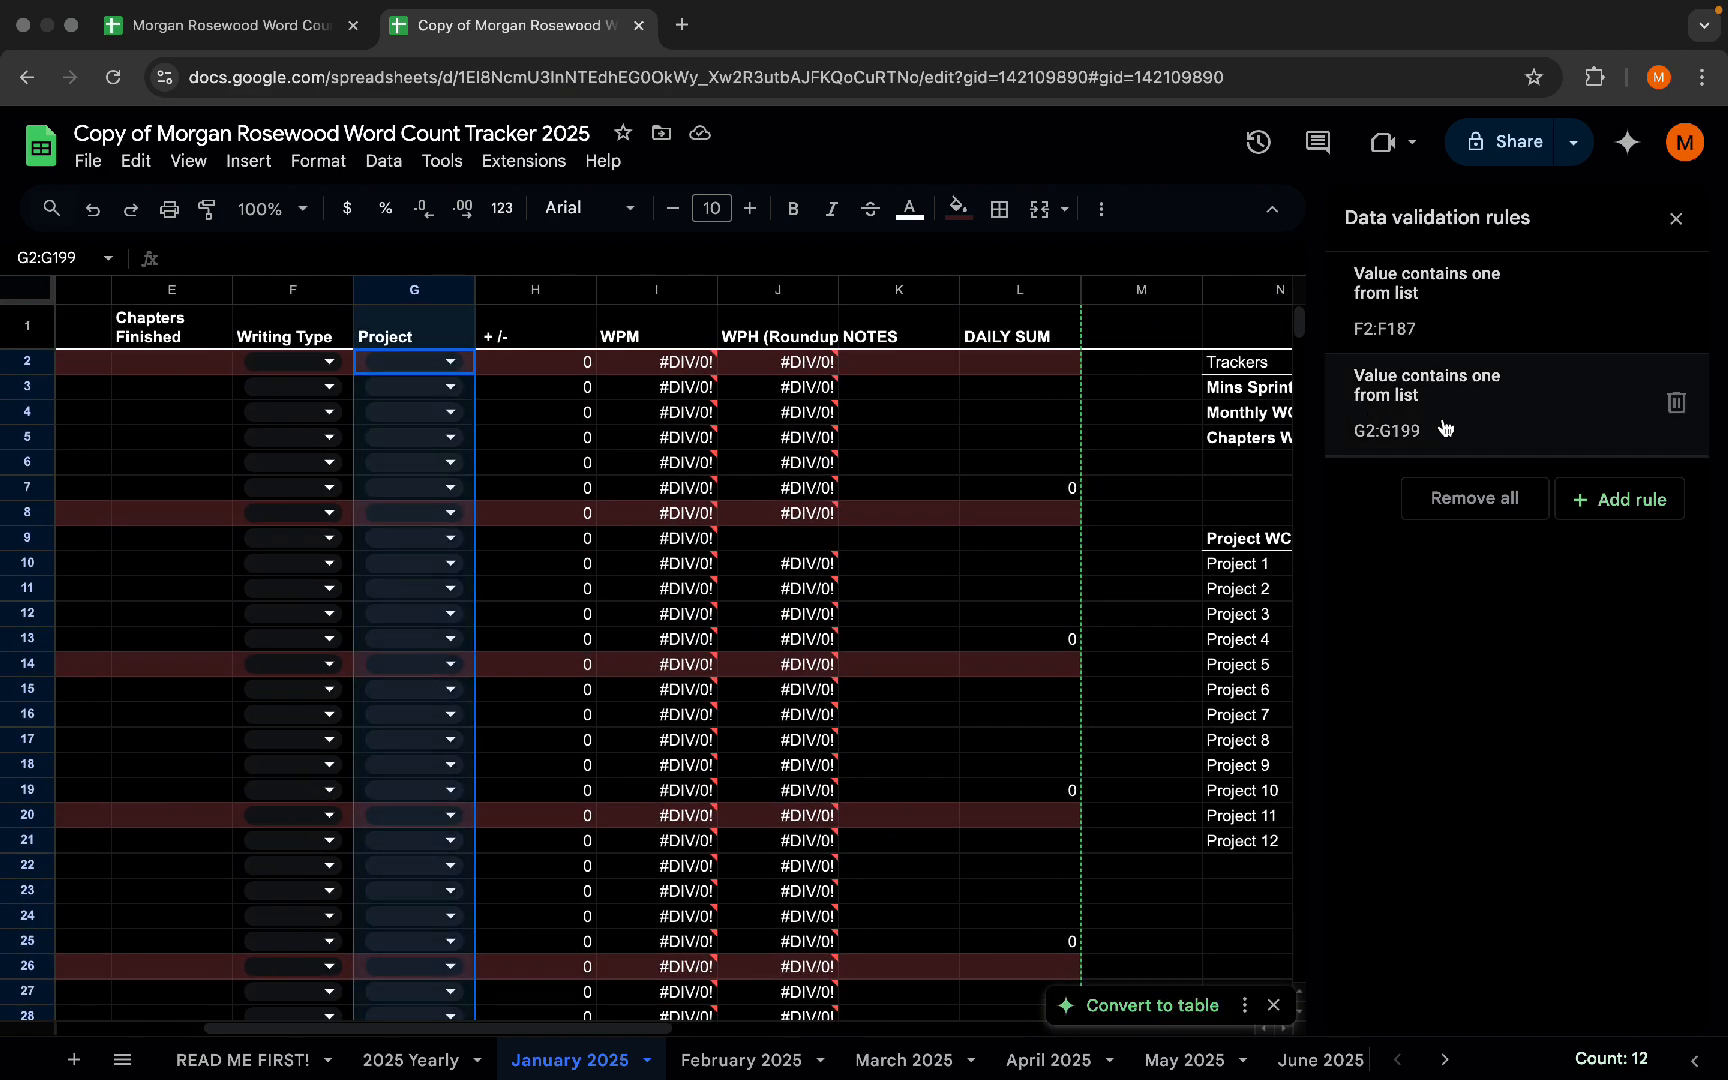
click(1444, 428)
scroll(1450, 428, down, 3)
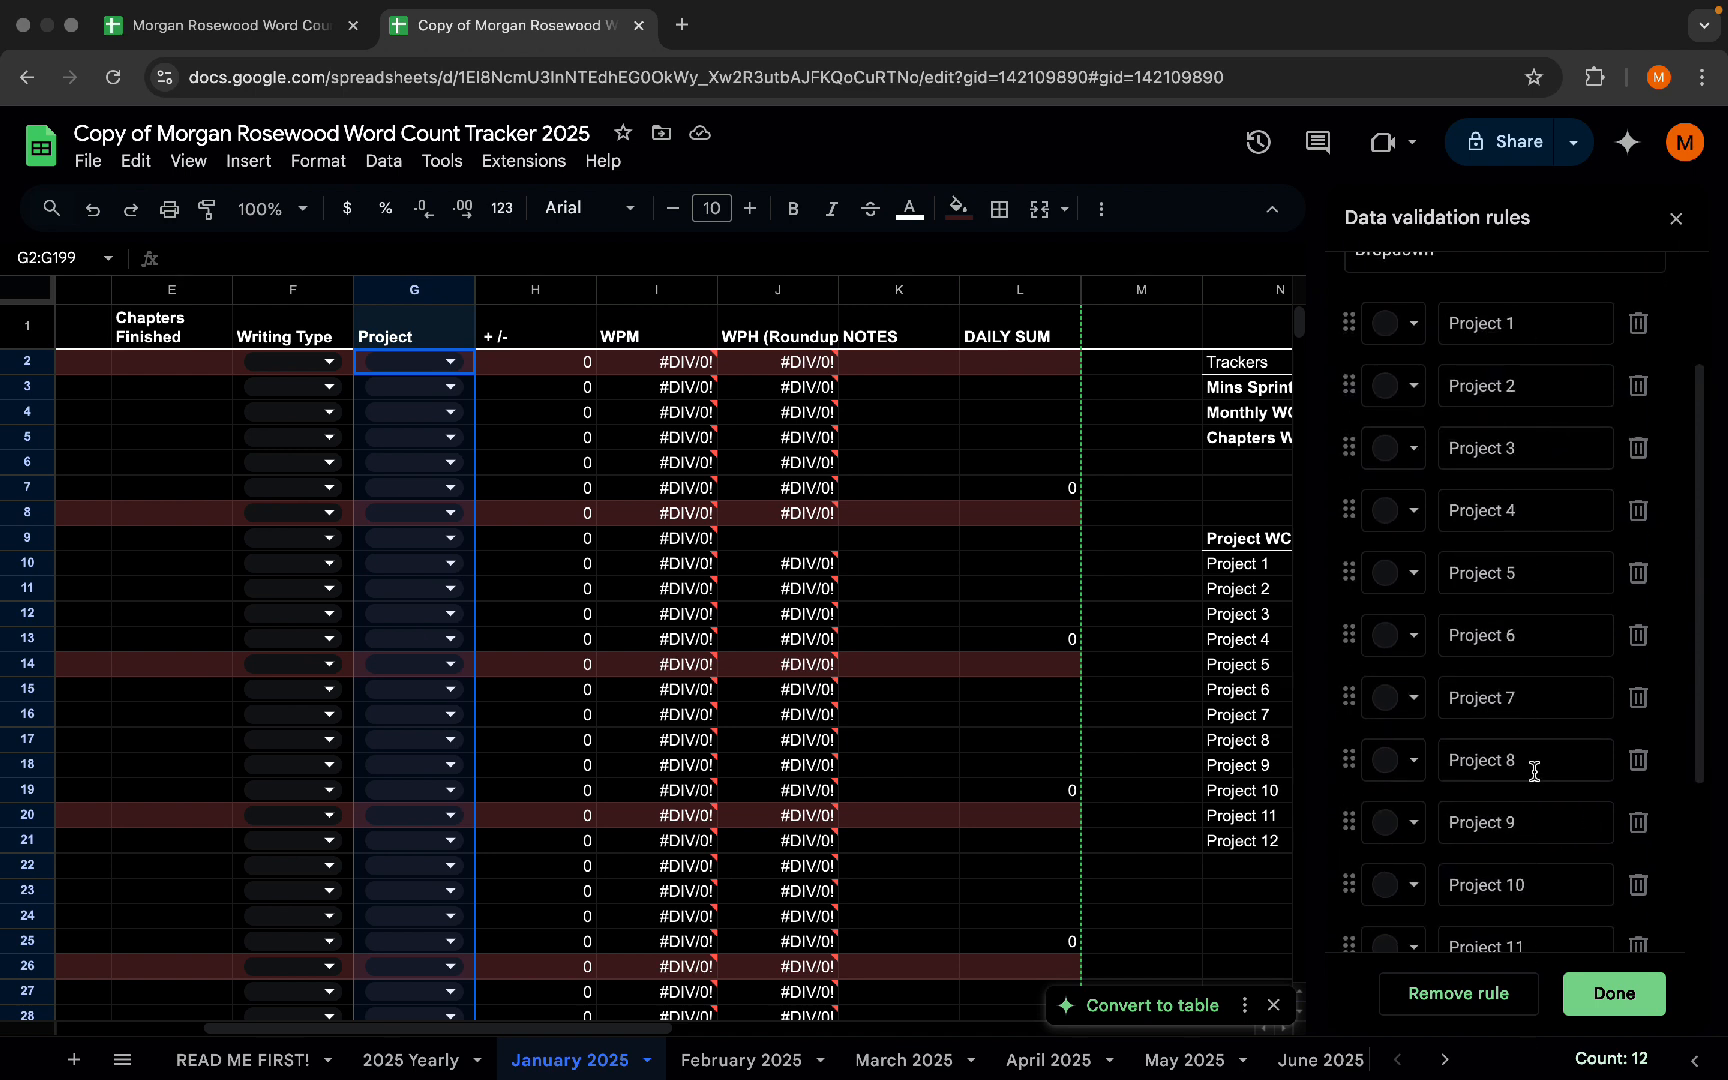
- Rename the Project 1 dropdown option to "Alliance" in the data validation rule
triple_click(1529, 324)
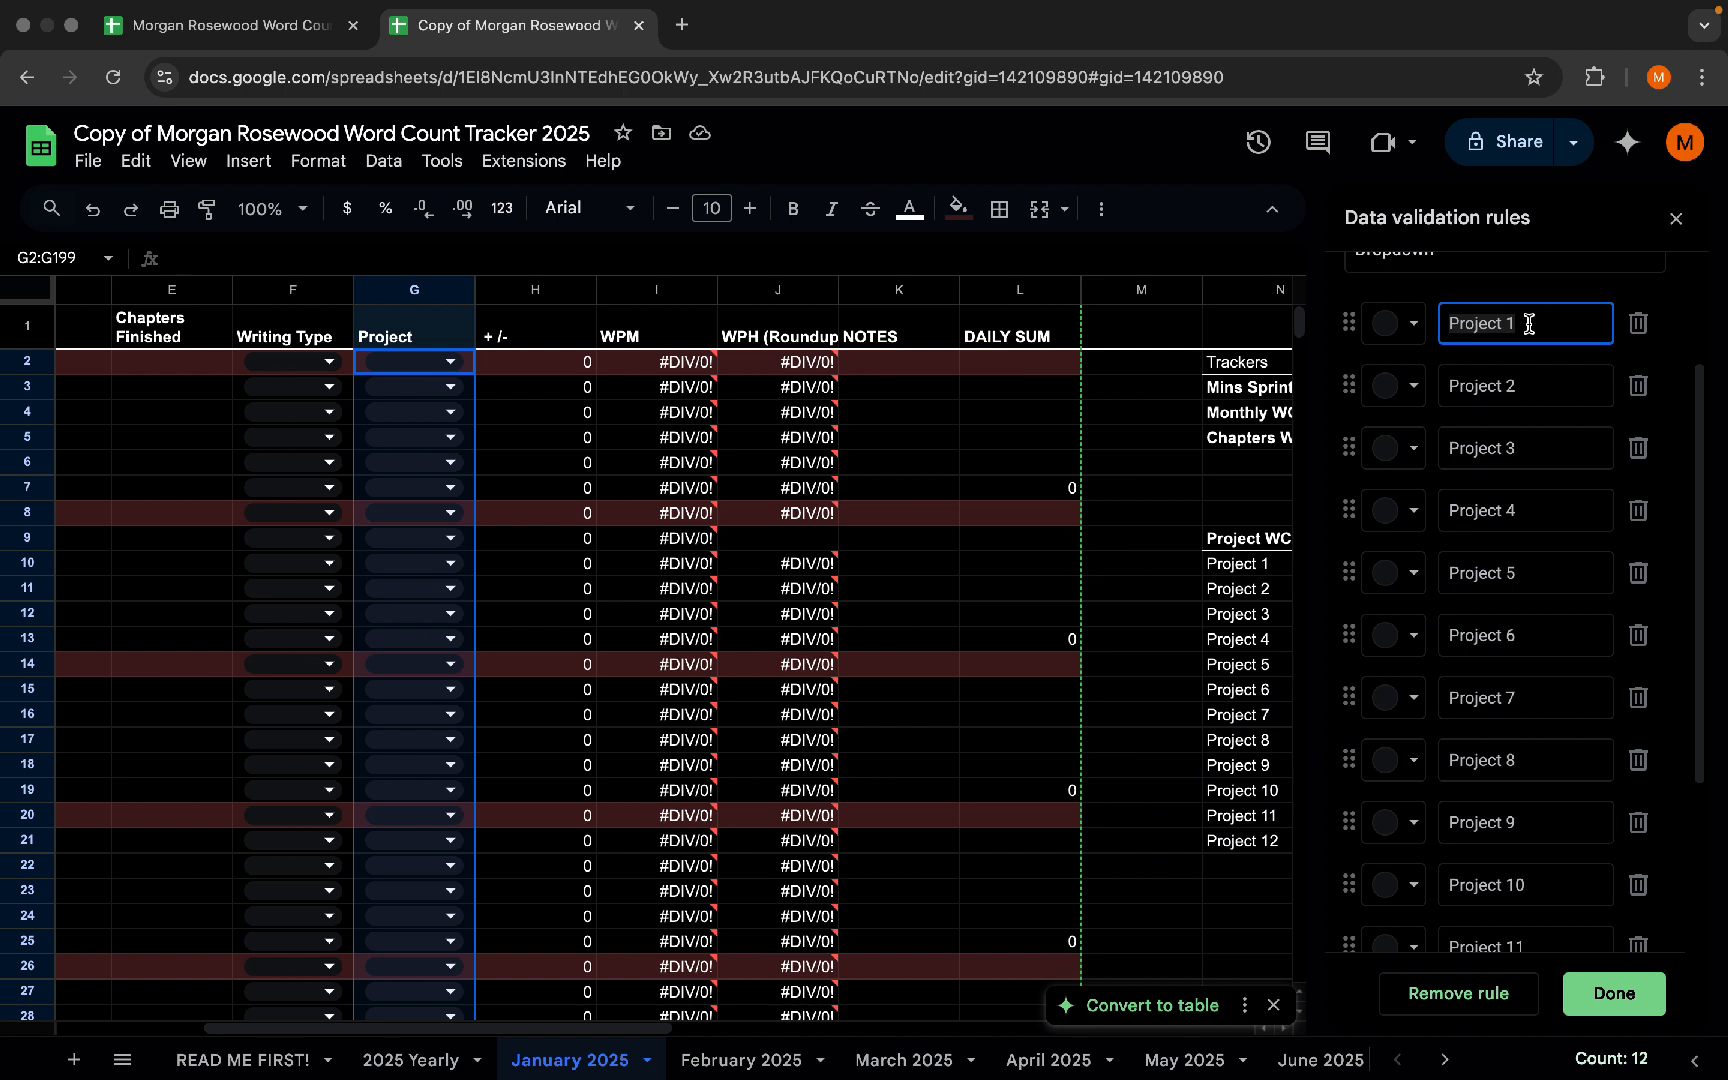
key(BackSpace)
text(Alli)
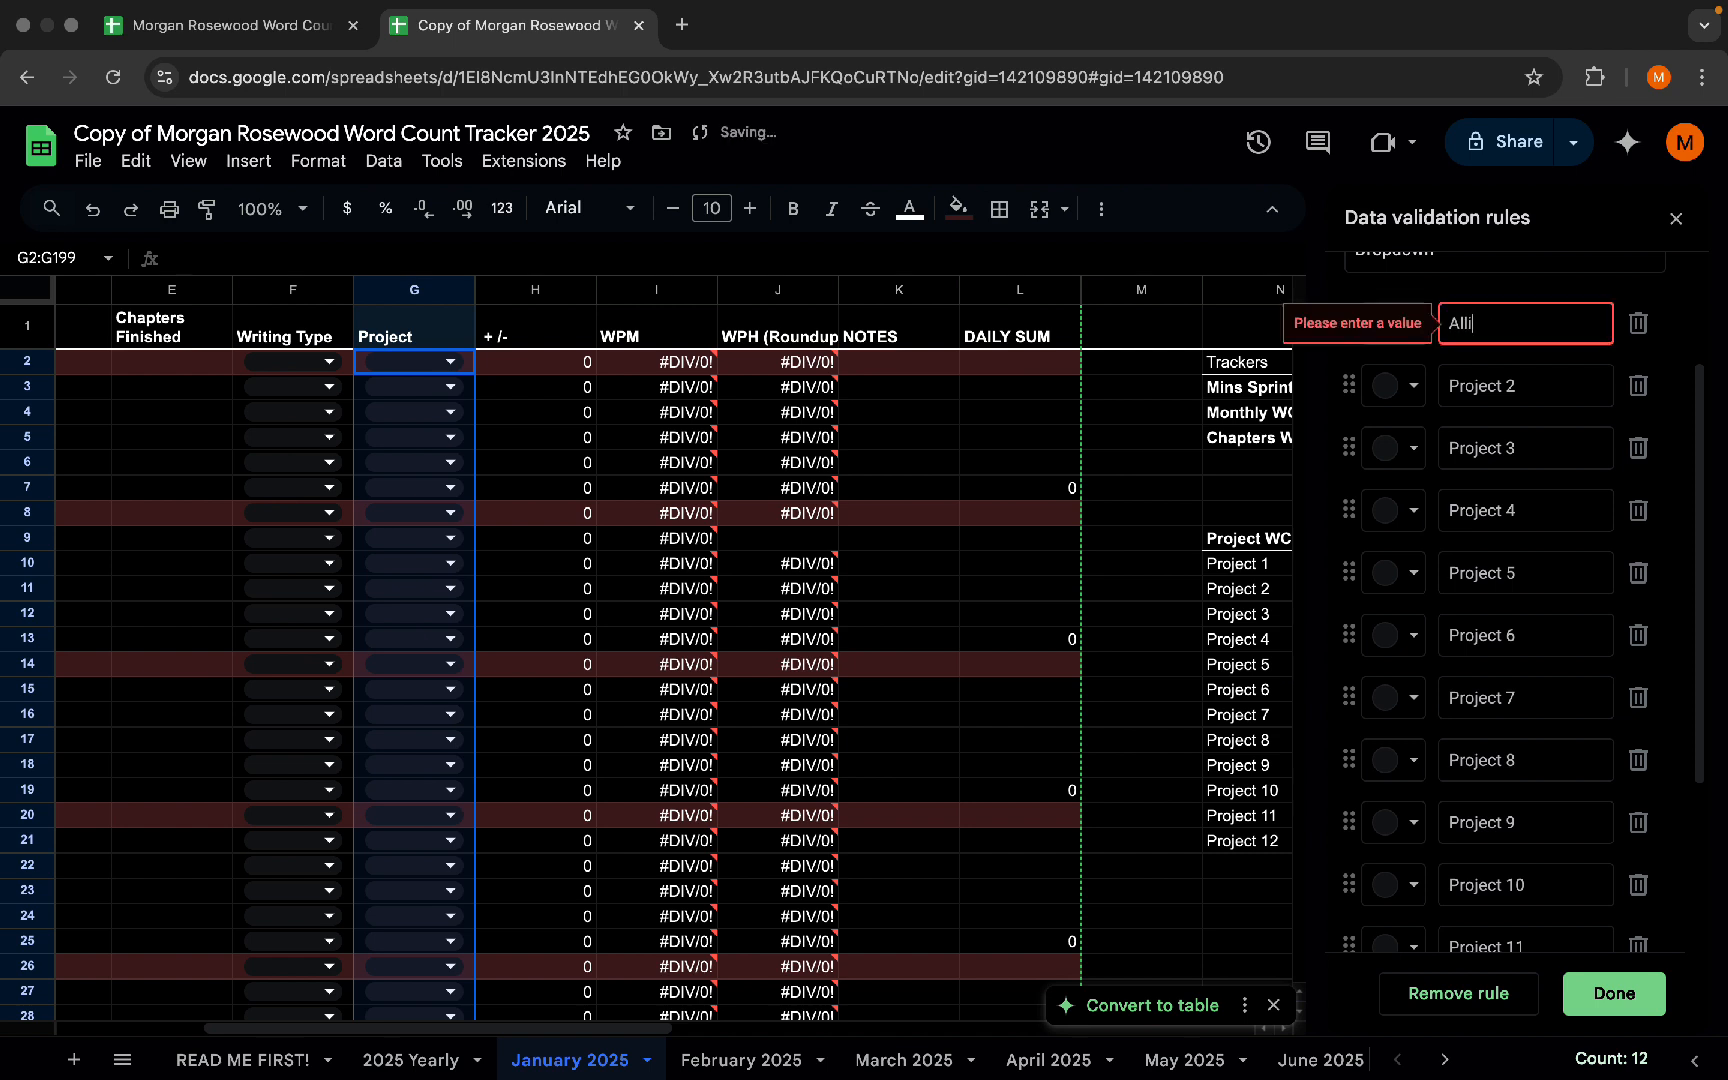
text(anxe)
key(BackSpace)
key(BackSpace)
text(ce)
- Rename the Project 2 dropdown option to "Dalliance" in the data validation rule
triple_click(1566, 399)
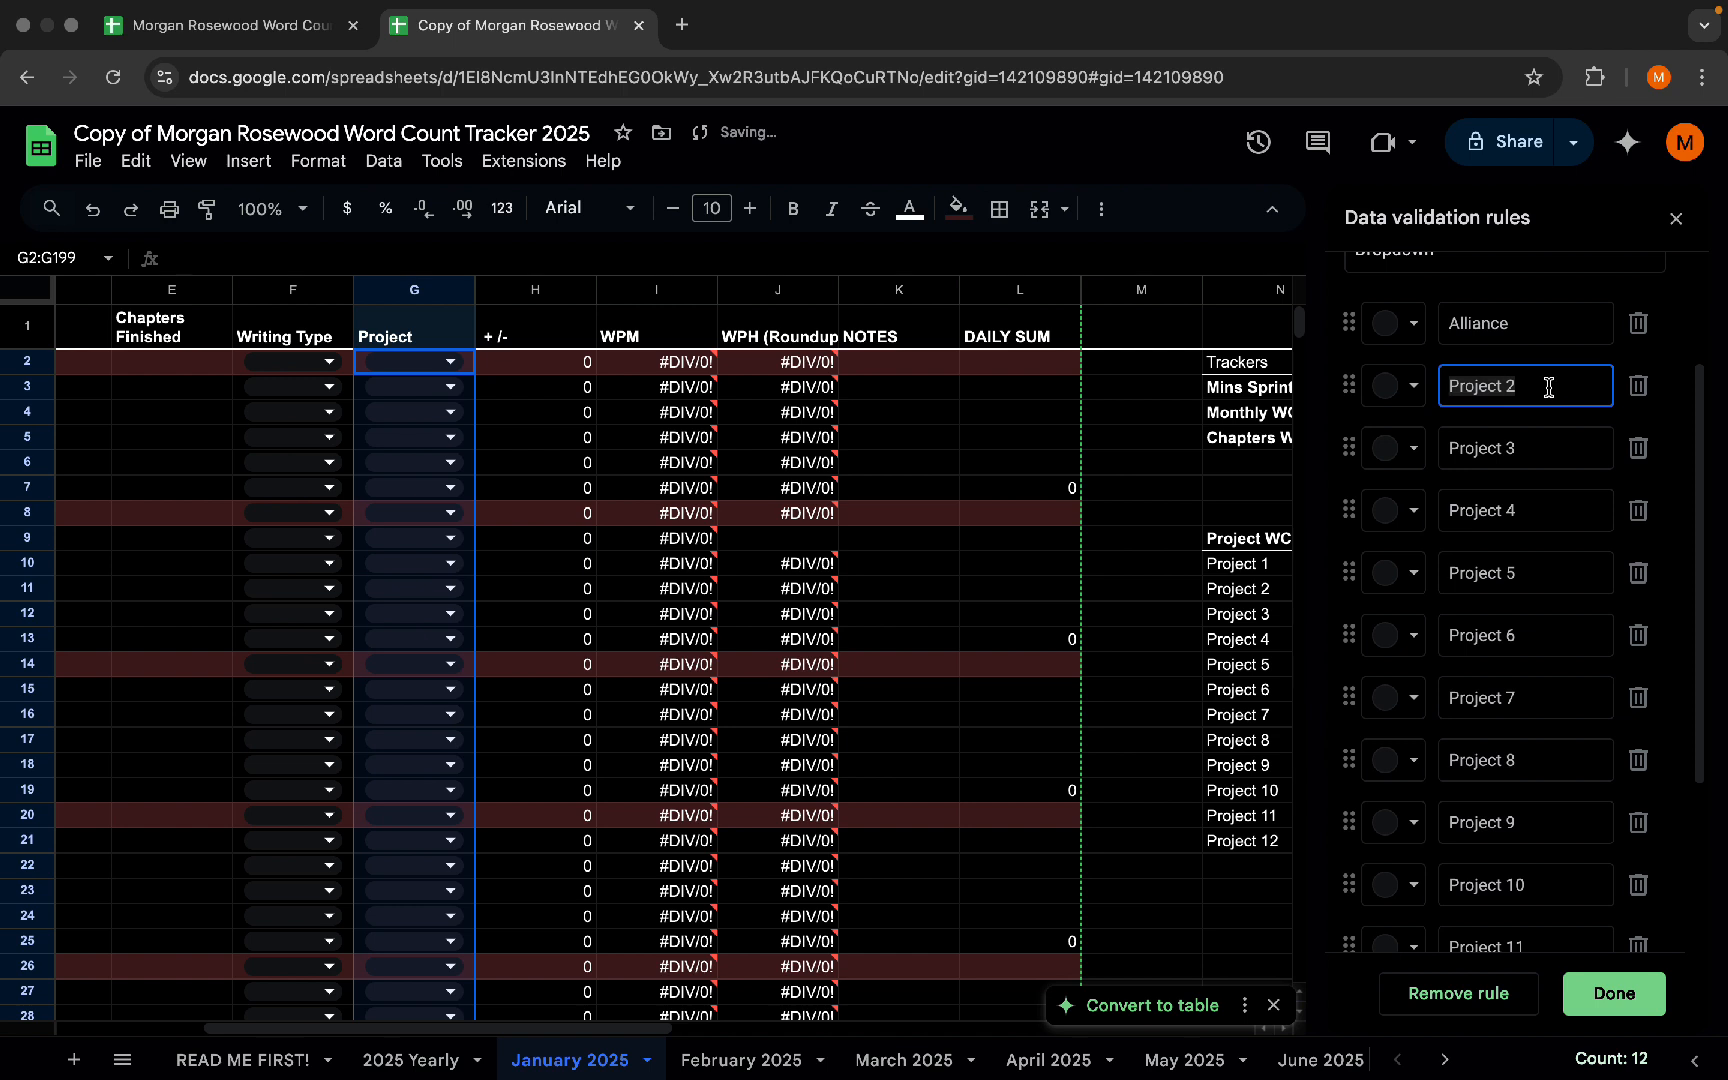
key(BackSpace)
text(Da)
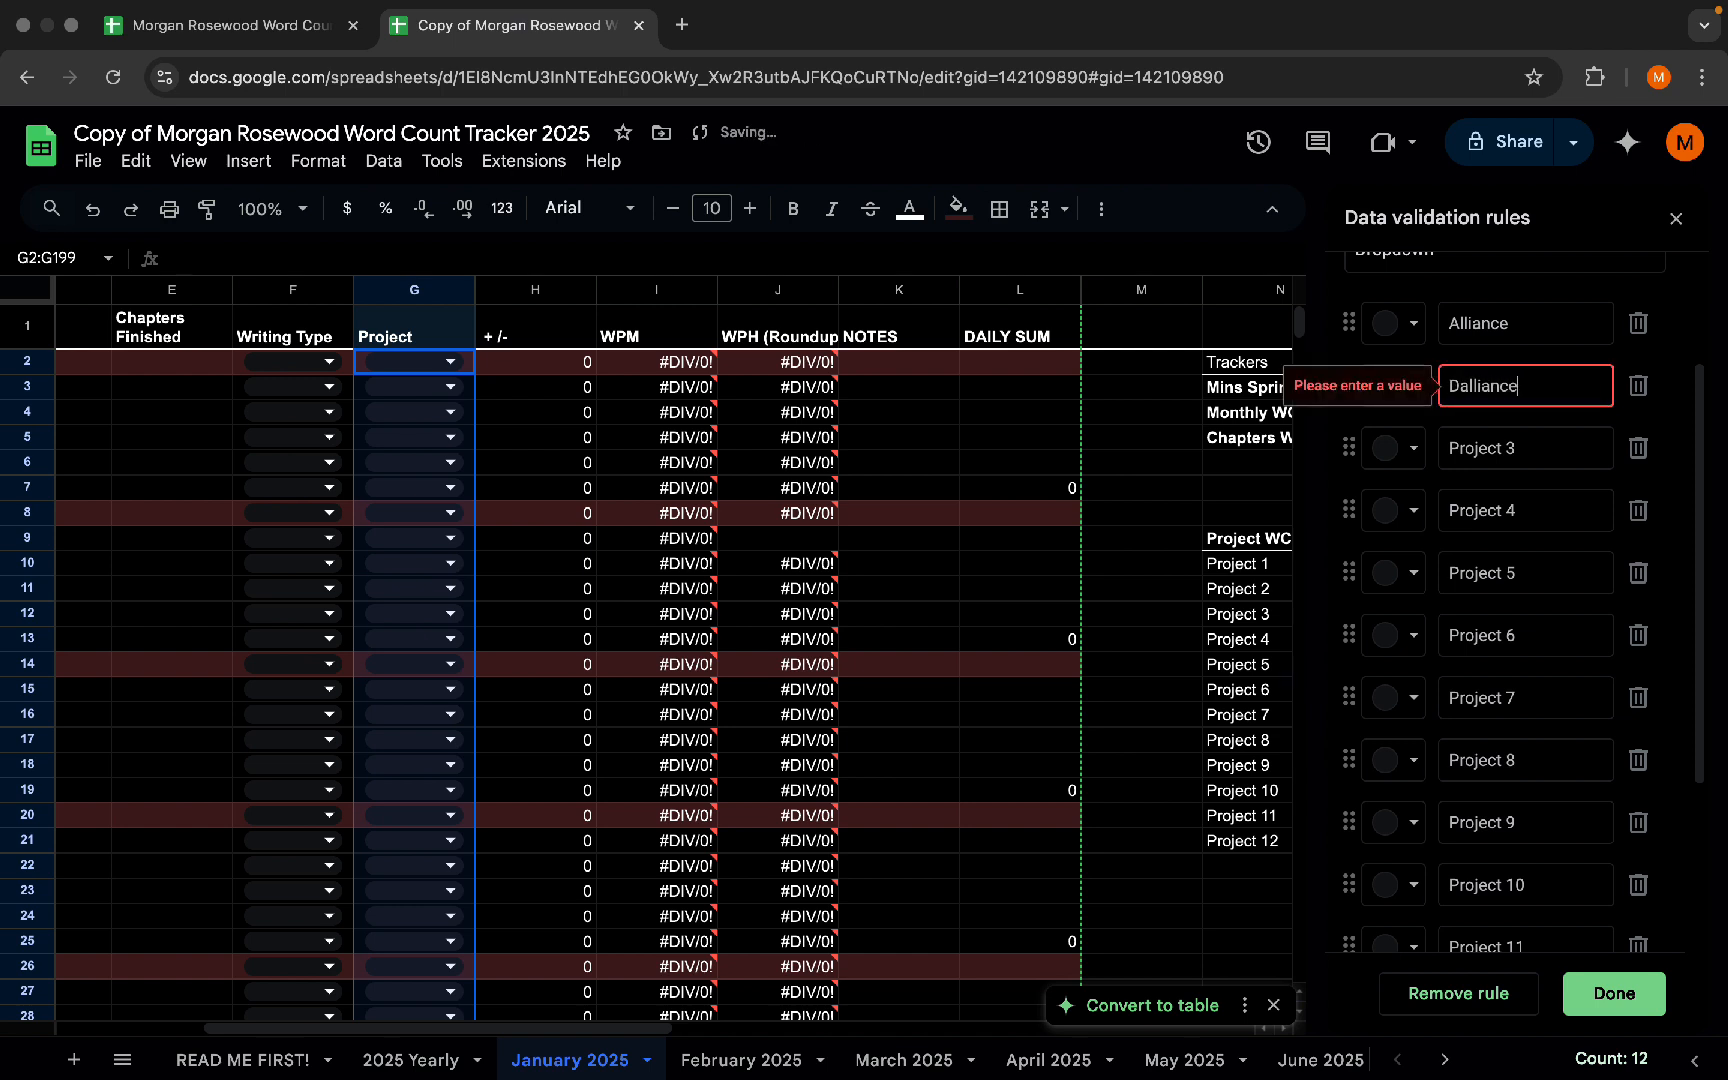
text(lliance)
- Rename the Project 3 dropdown option to "Syrup" and apply the data validation rule to the January 2025 Project column
click(1516, 443)
drag(1520, 447, 1425, 455)
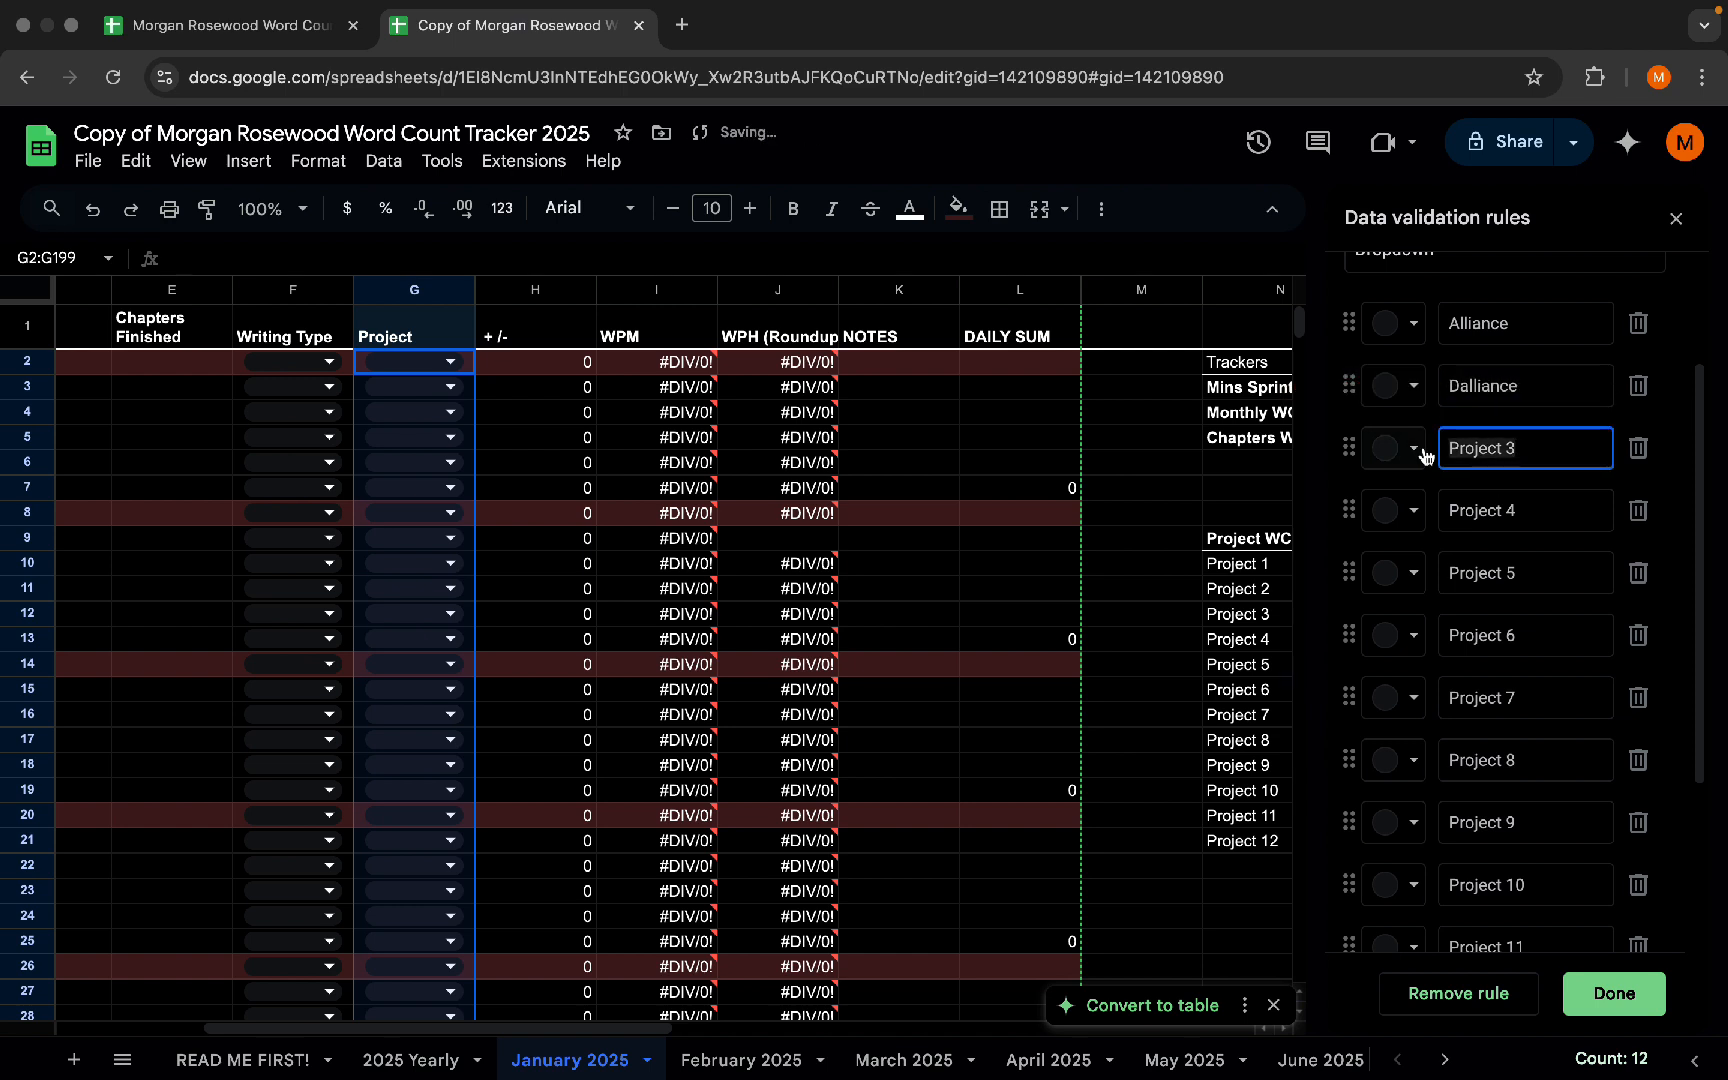
text(S)
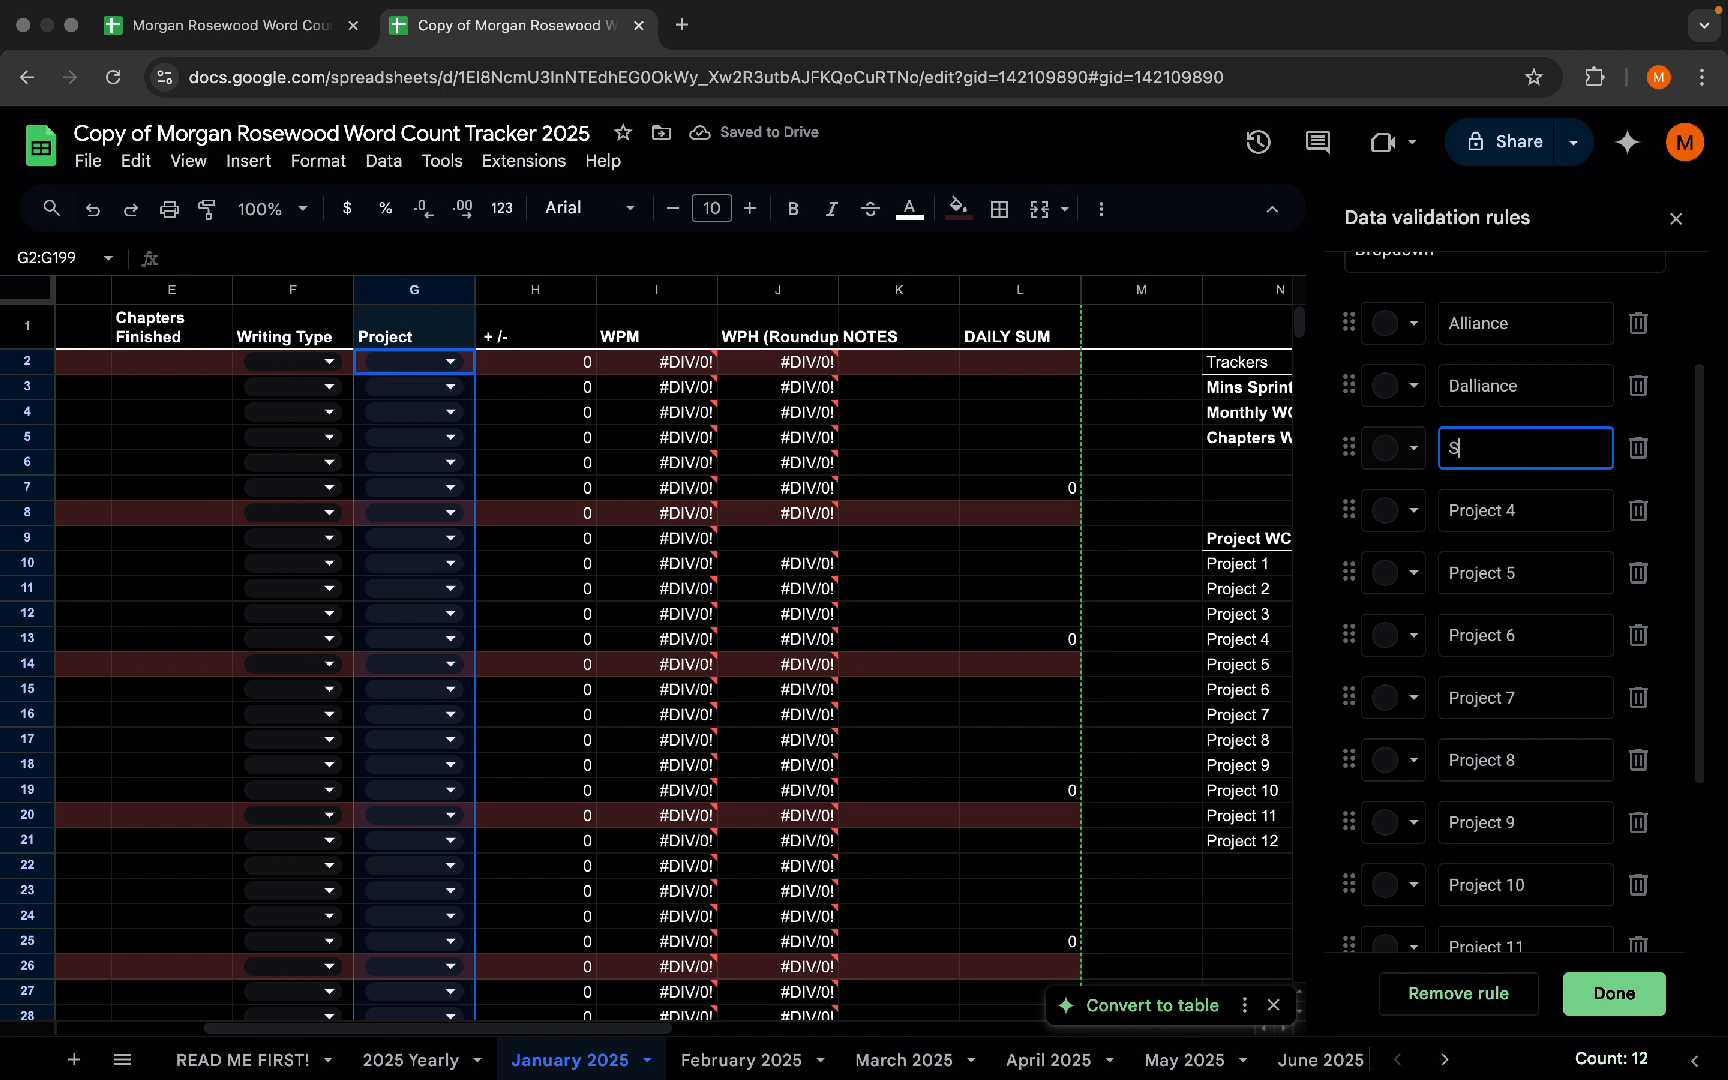
text(yrup)
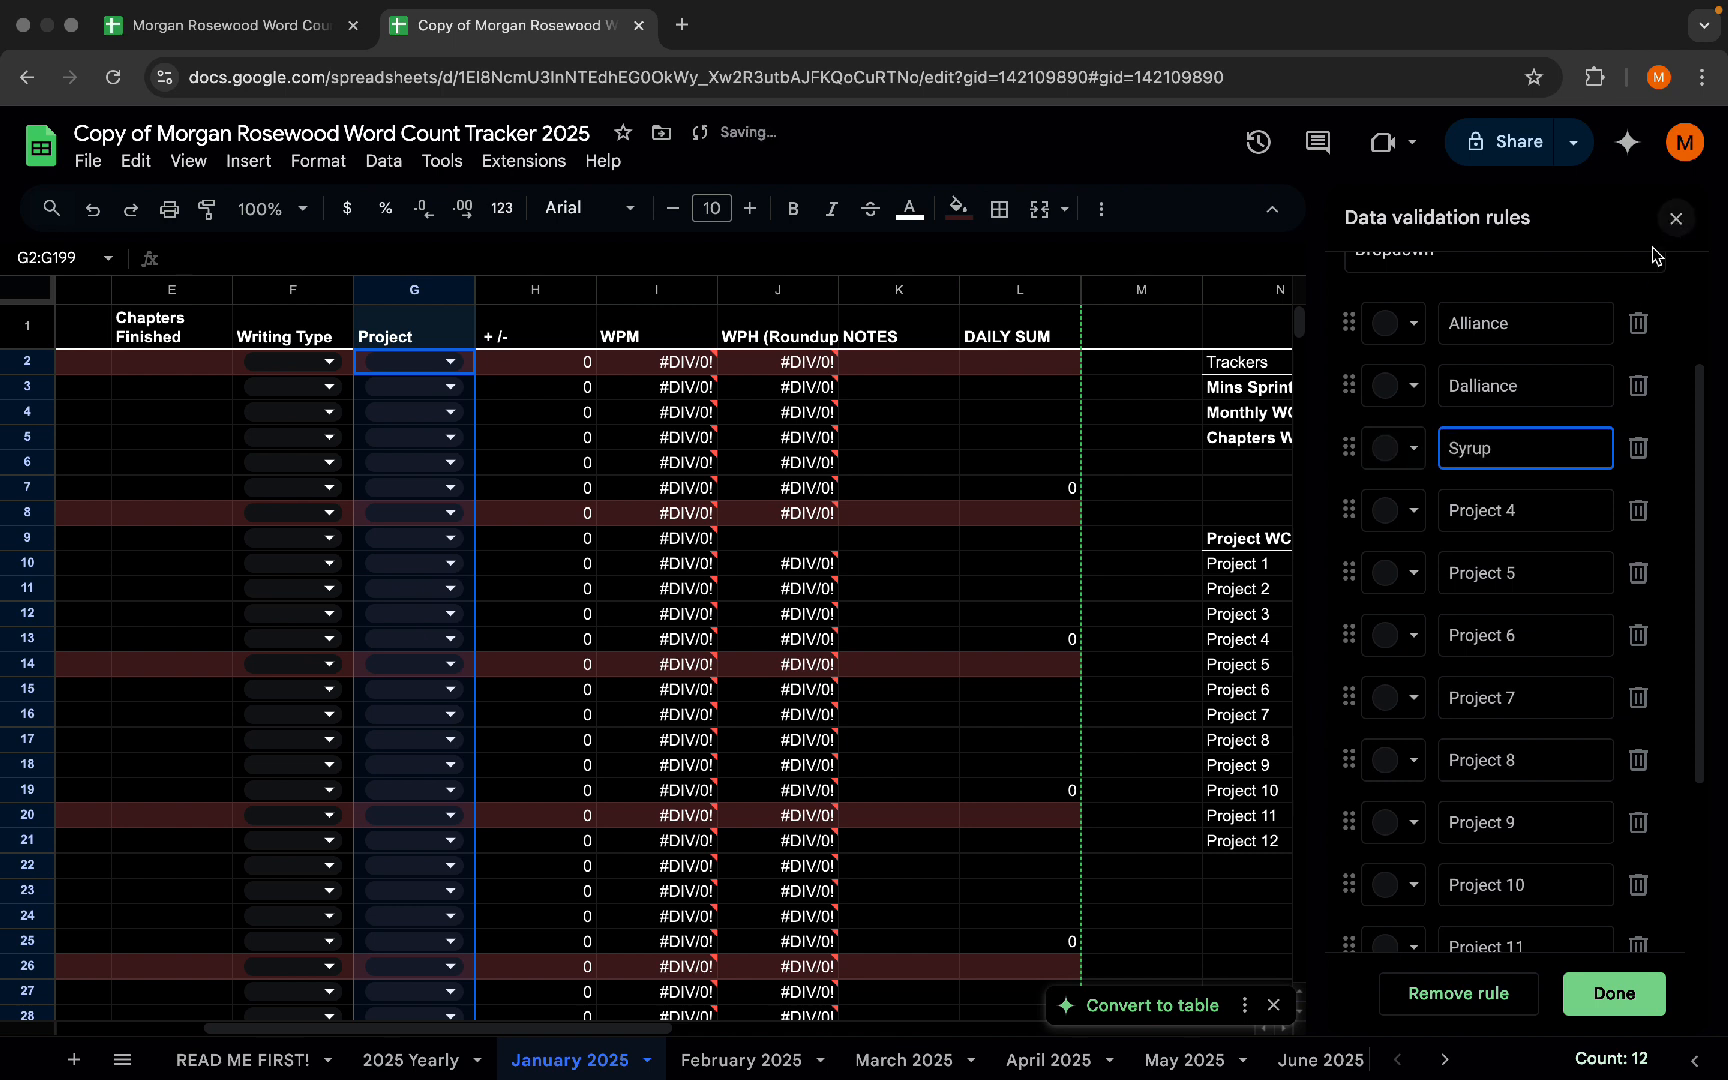
click(1561, 285)
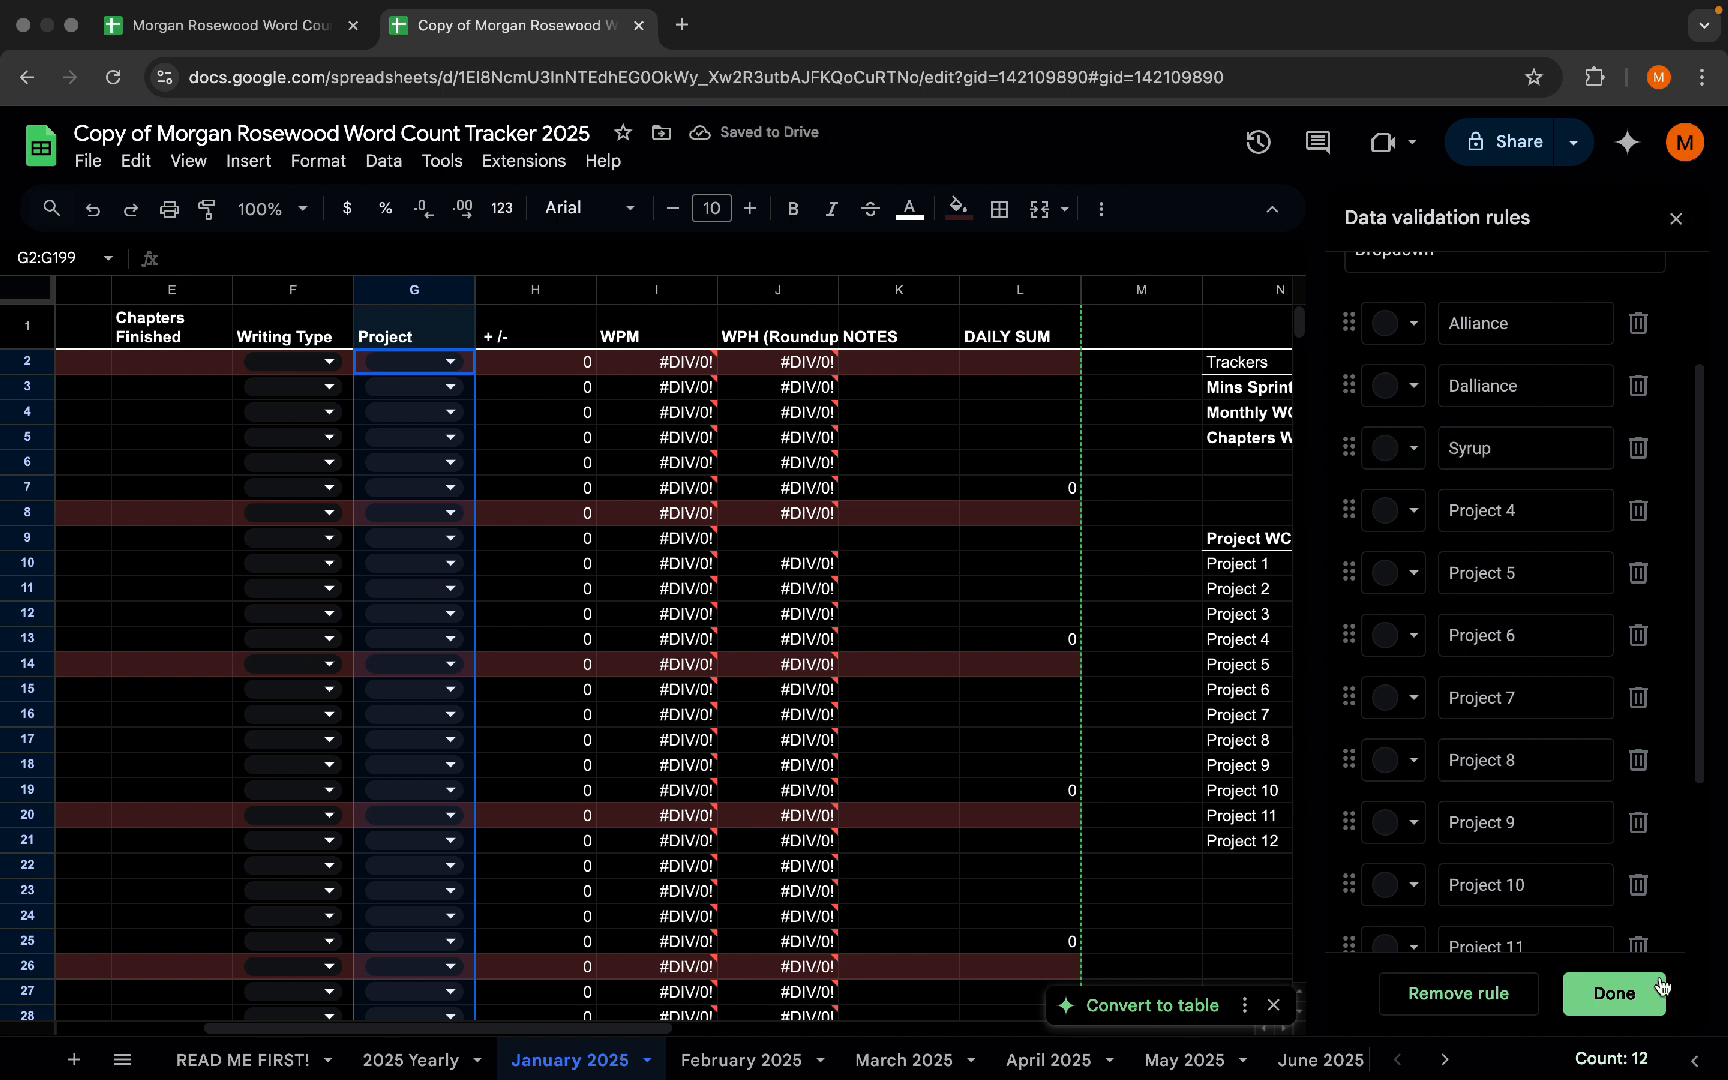
click(1614, 993)
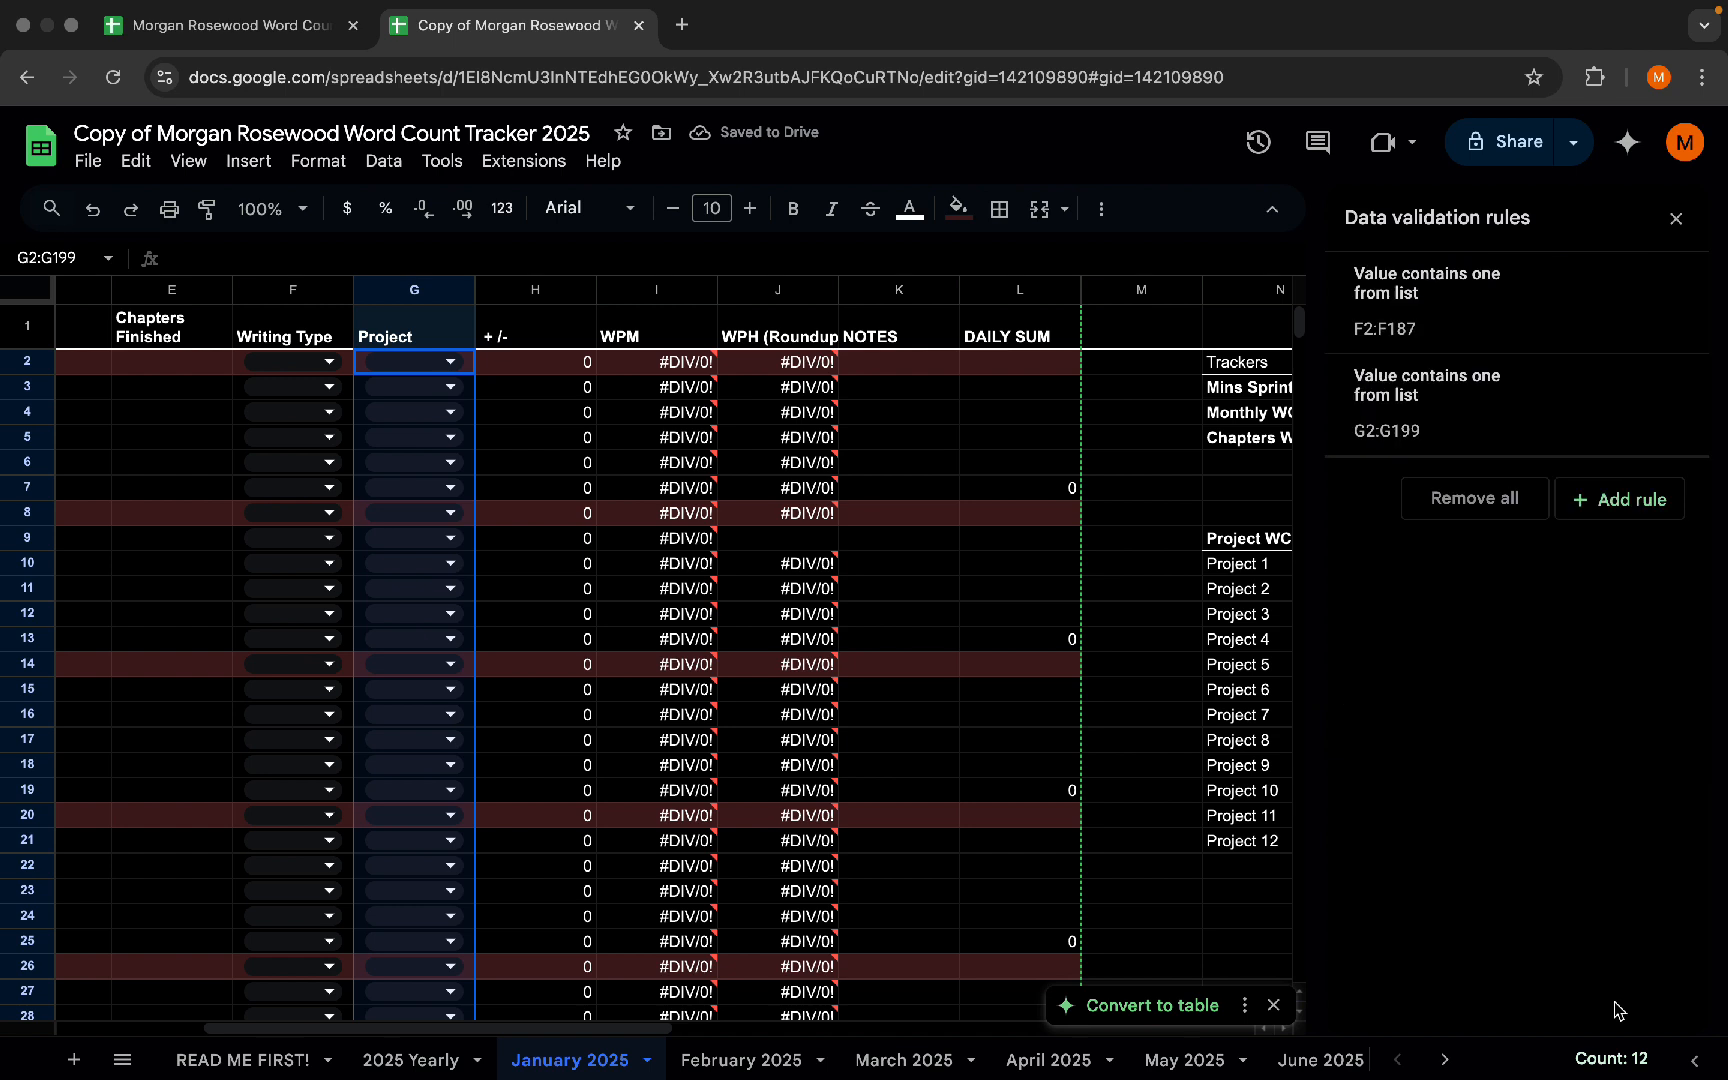
- Compare the Project dropdown options on the January 2025 and February 2025 sheets, and close the data validation rules
click(451, 386)
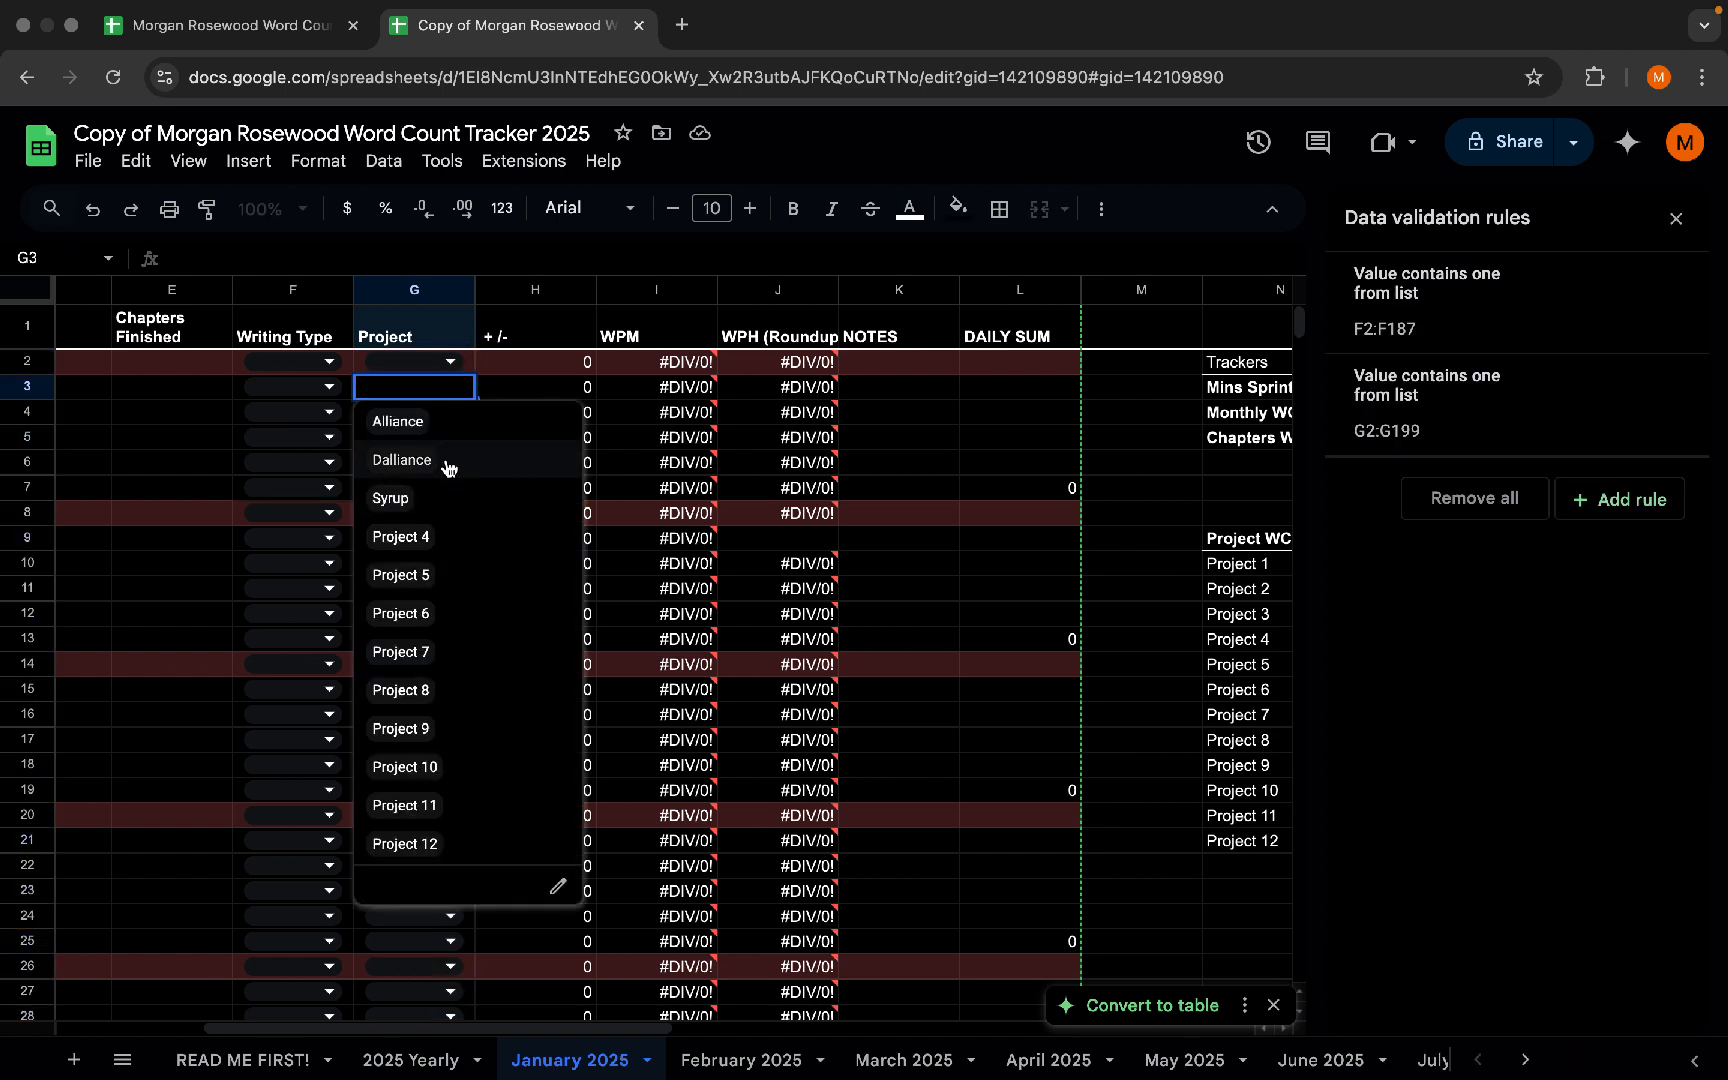
click(467, 369)
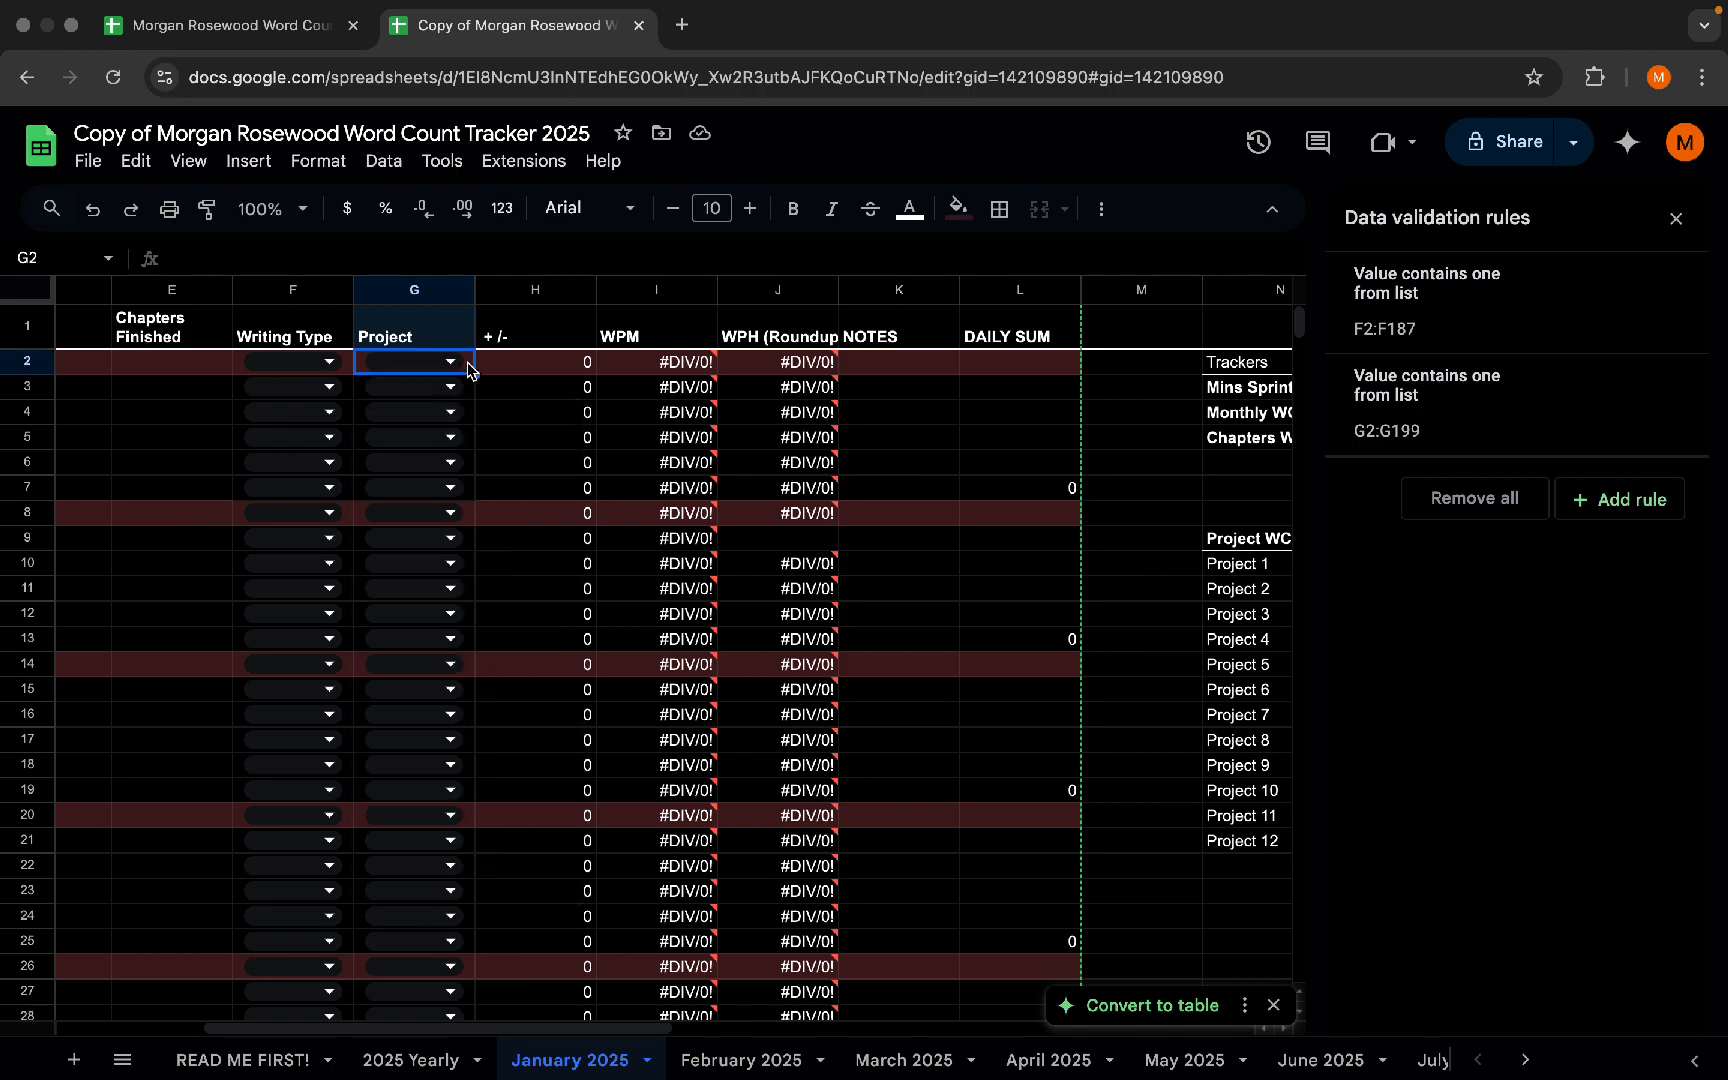
scroll(462, 652, down, 20)
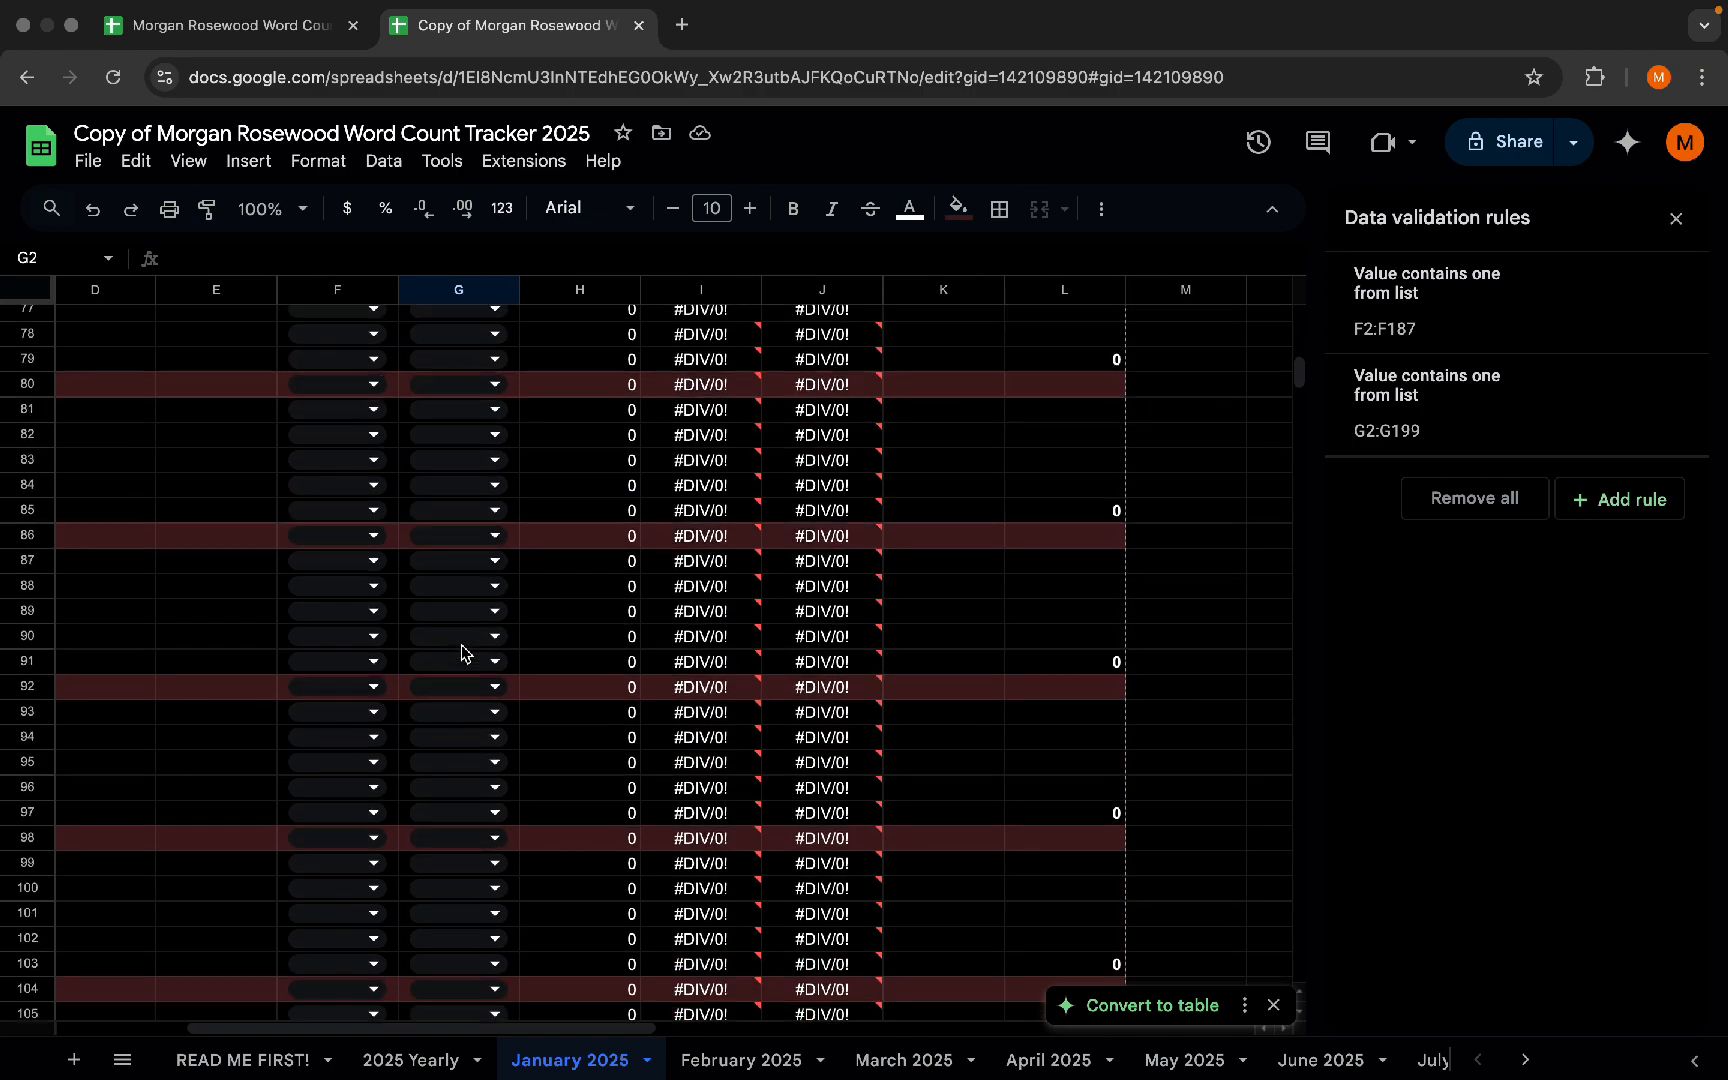
click(741, 1059)
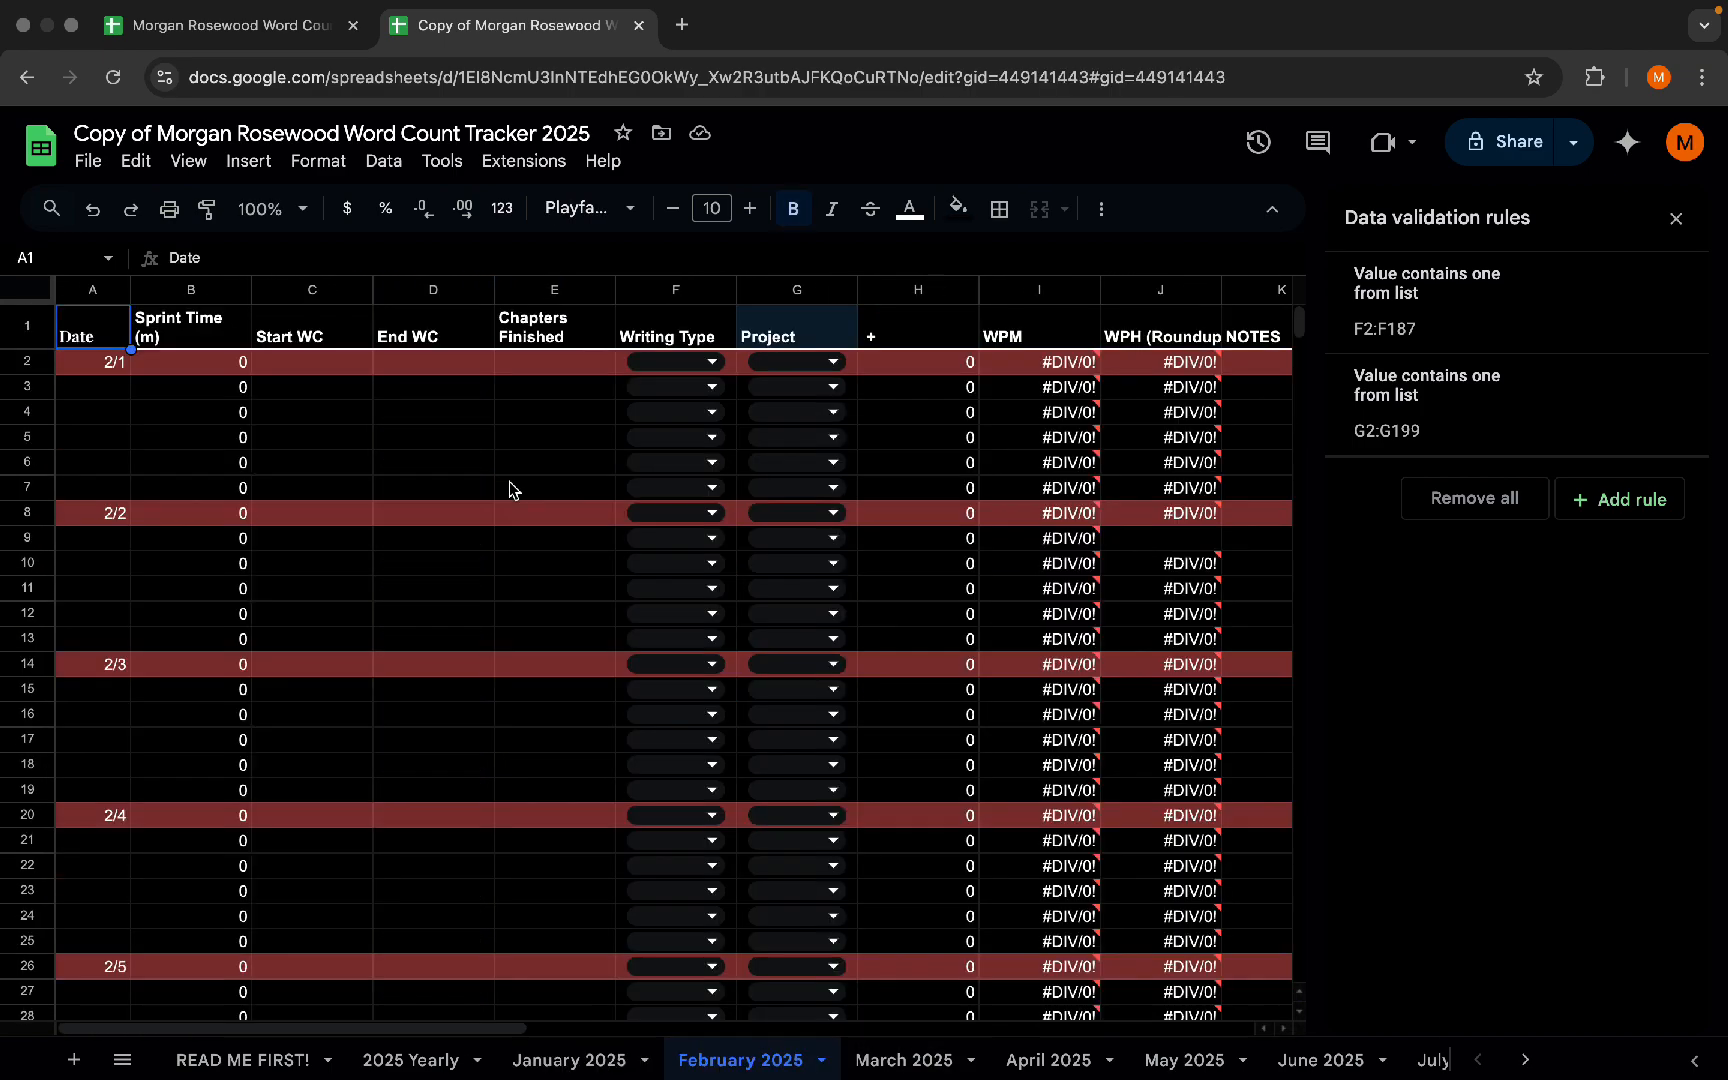
double_click(834, 364)
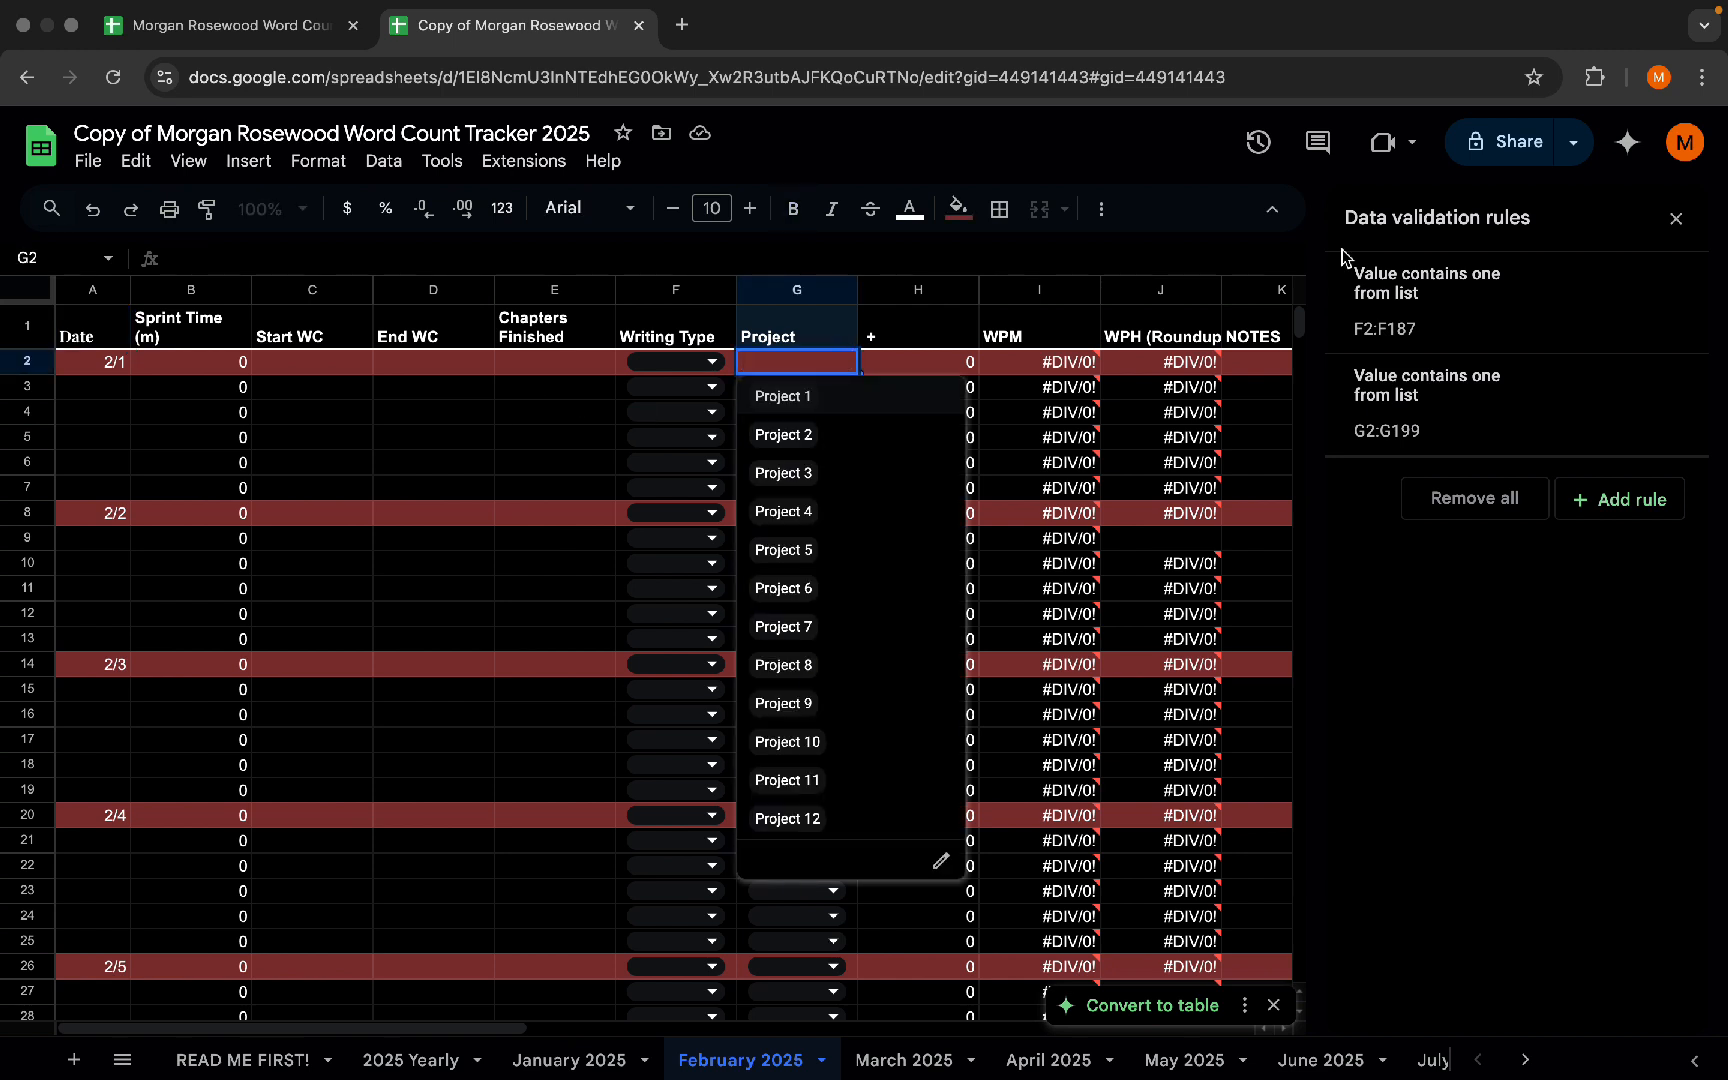
click(1668, 219)
- Copy the entire Project column G of the January 2025 sheet
click(570, 1059)
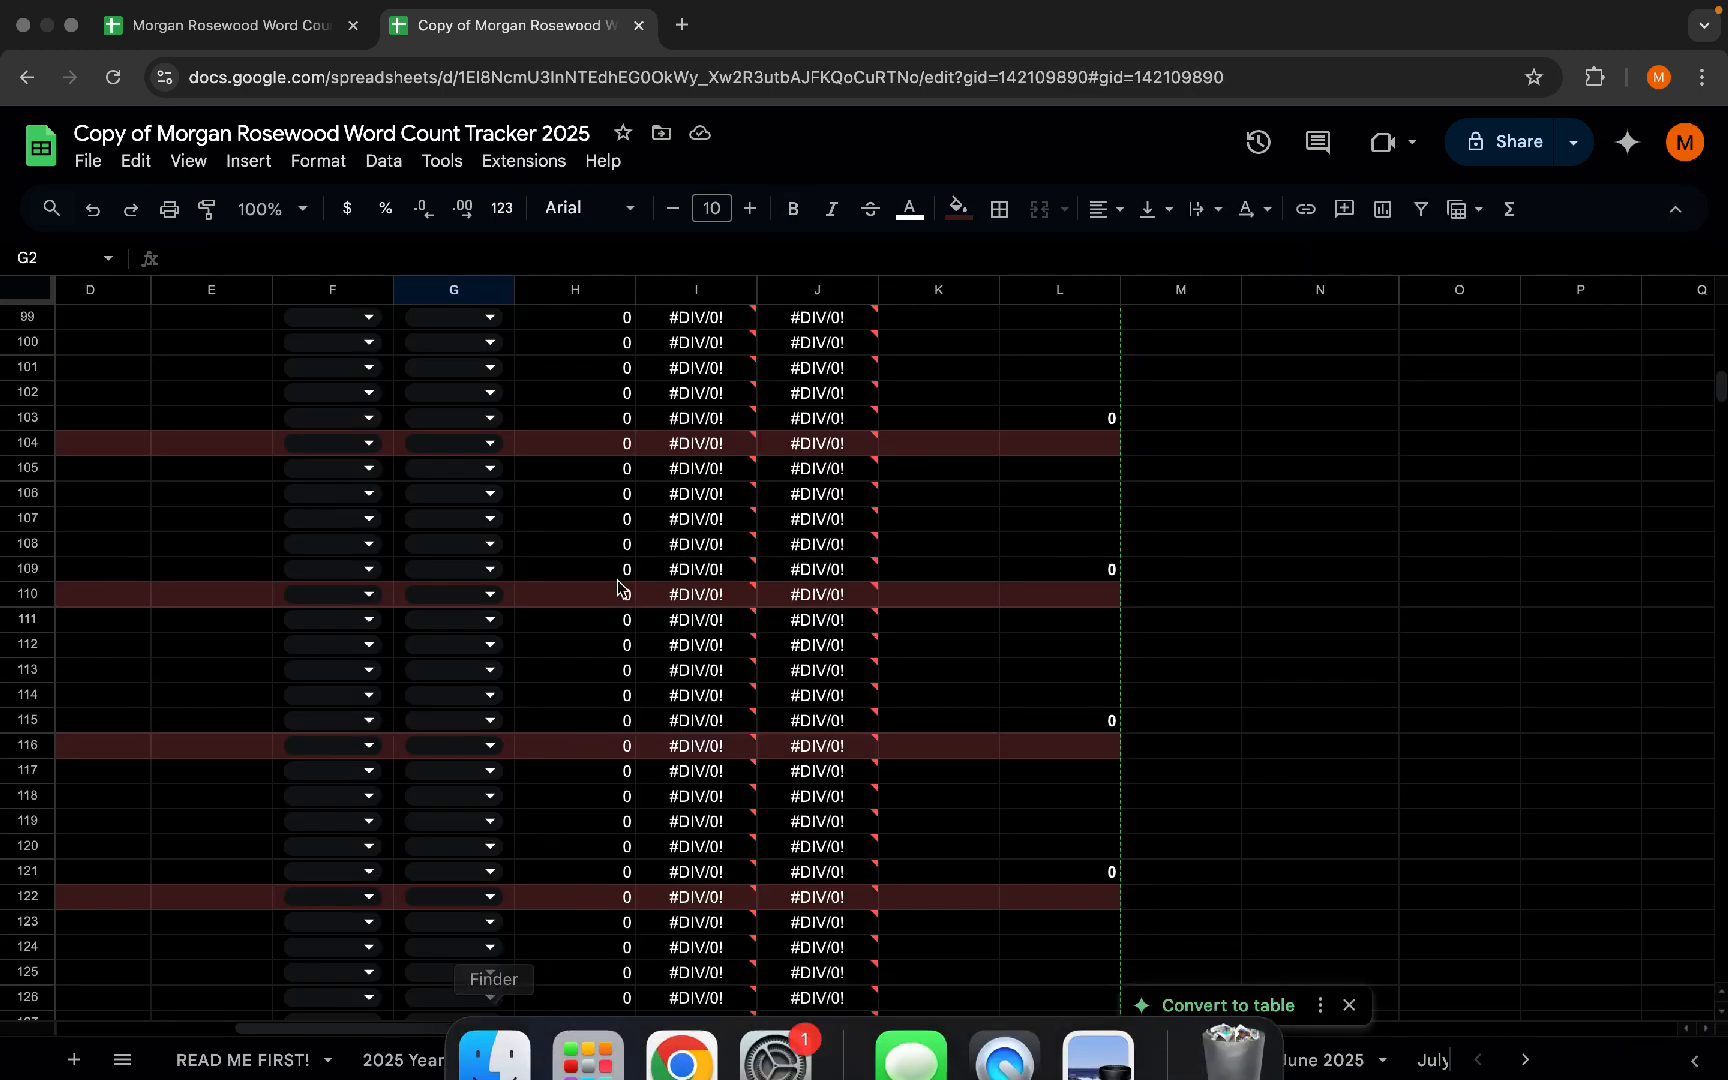
scroll(465, 318, up, 20)
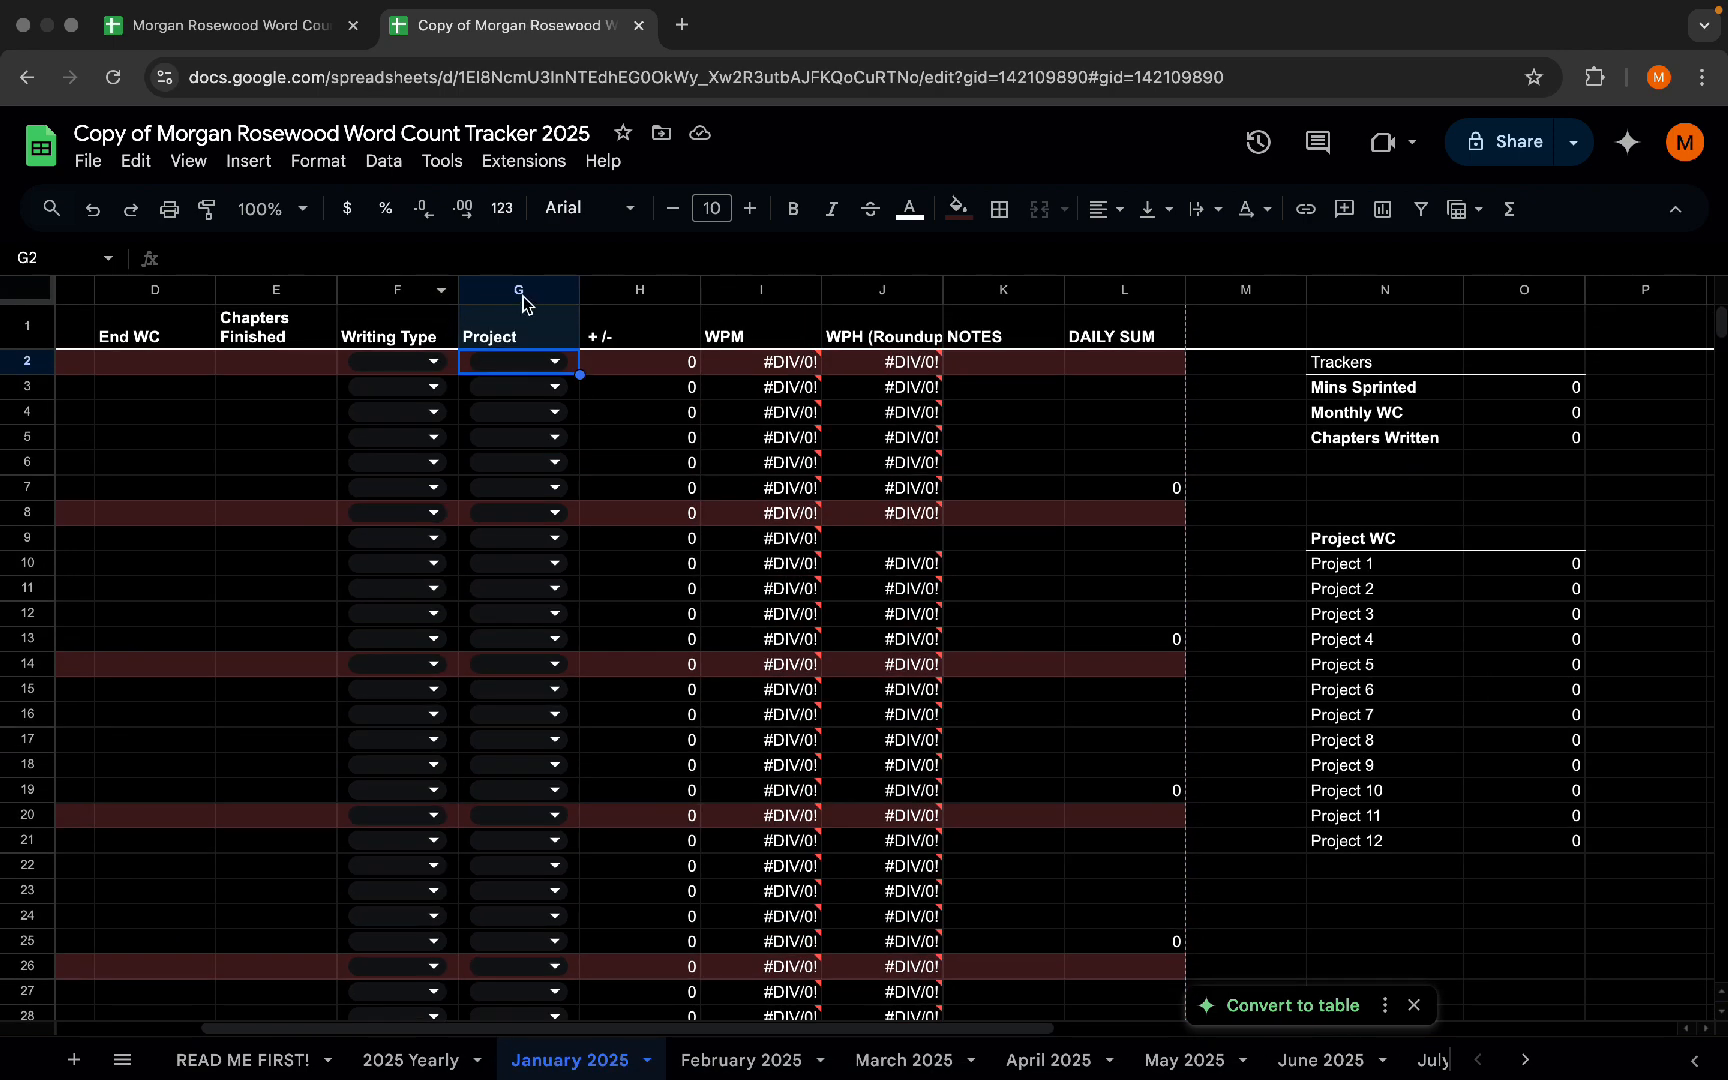
click(533, 290)
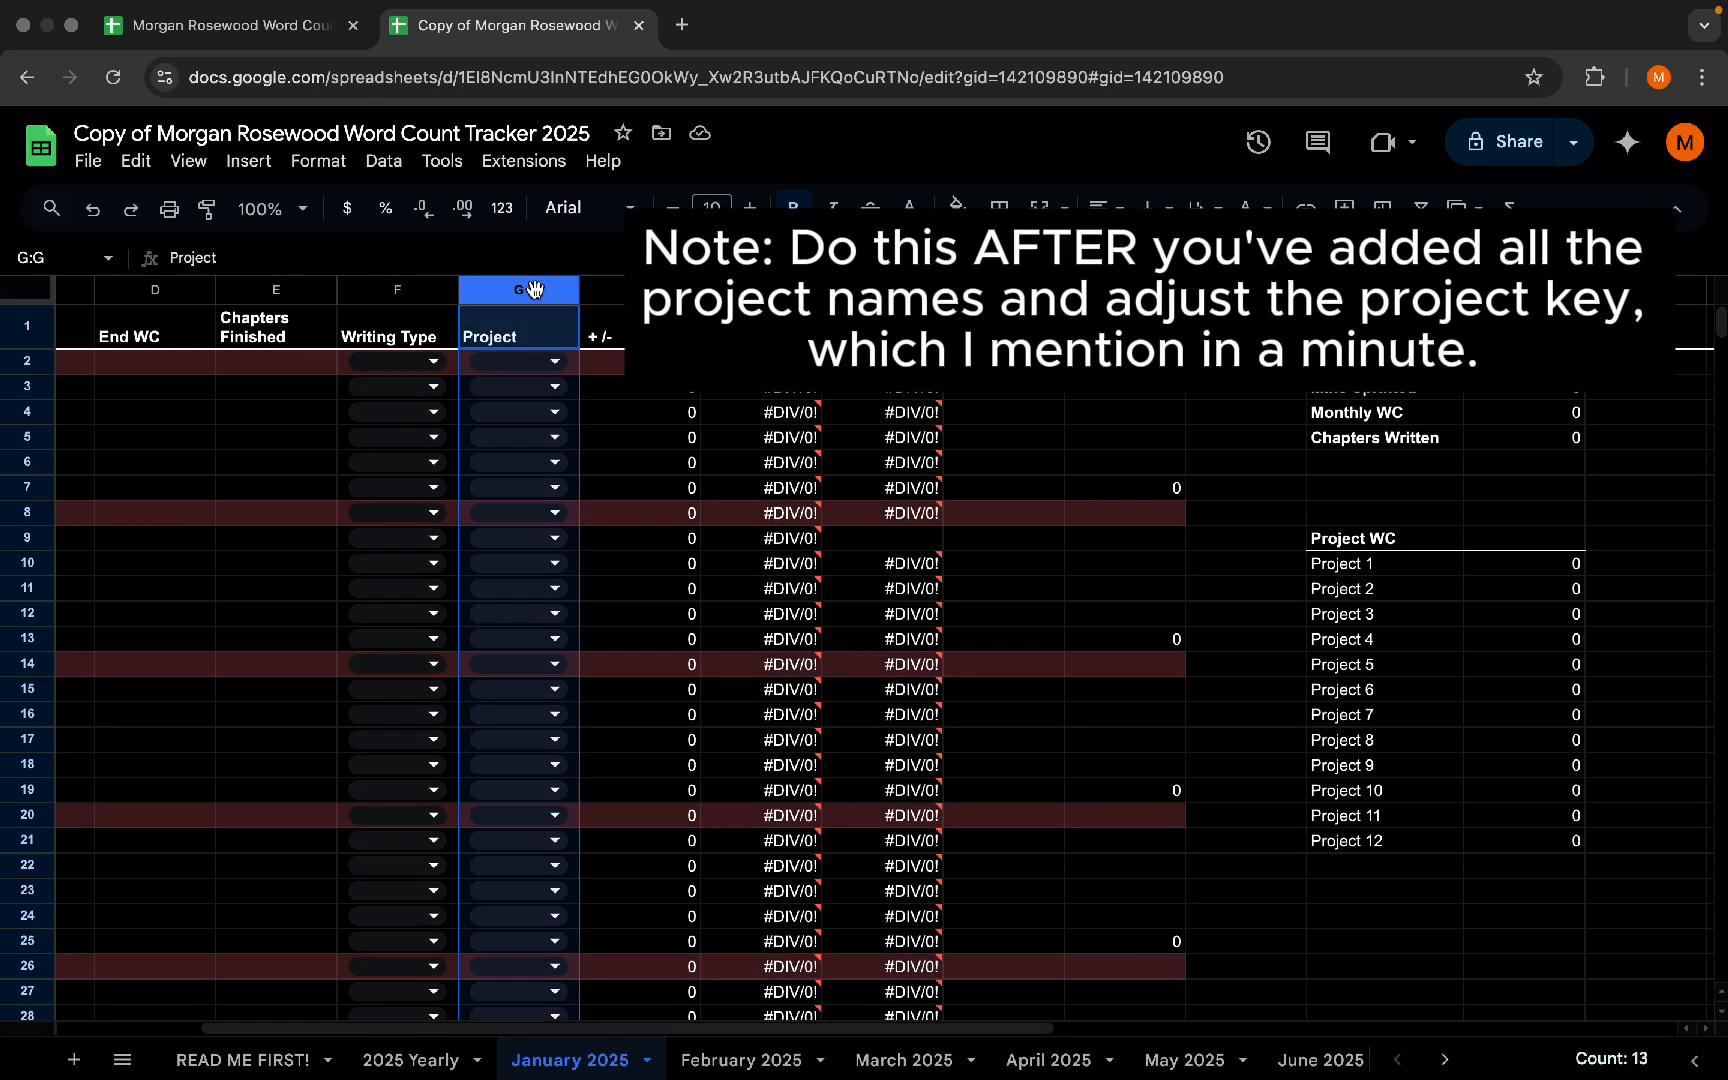
key(ctrl+c)
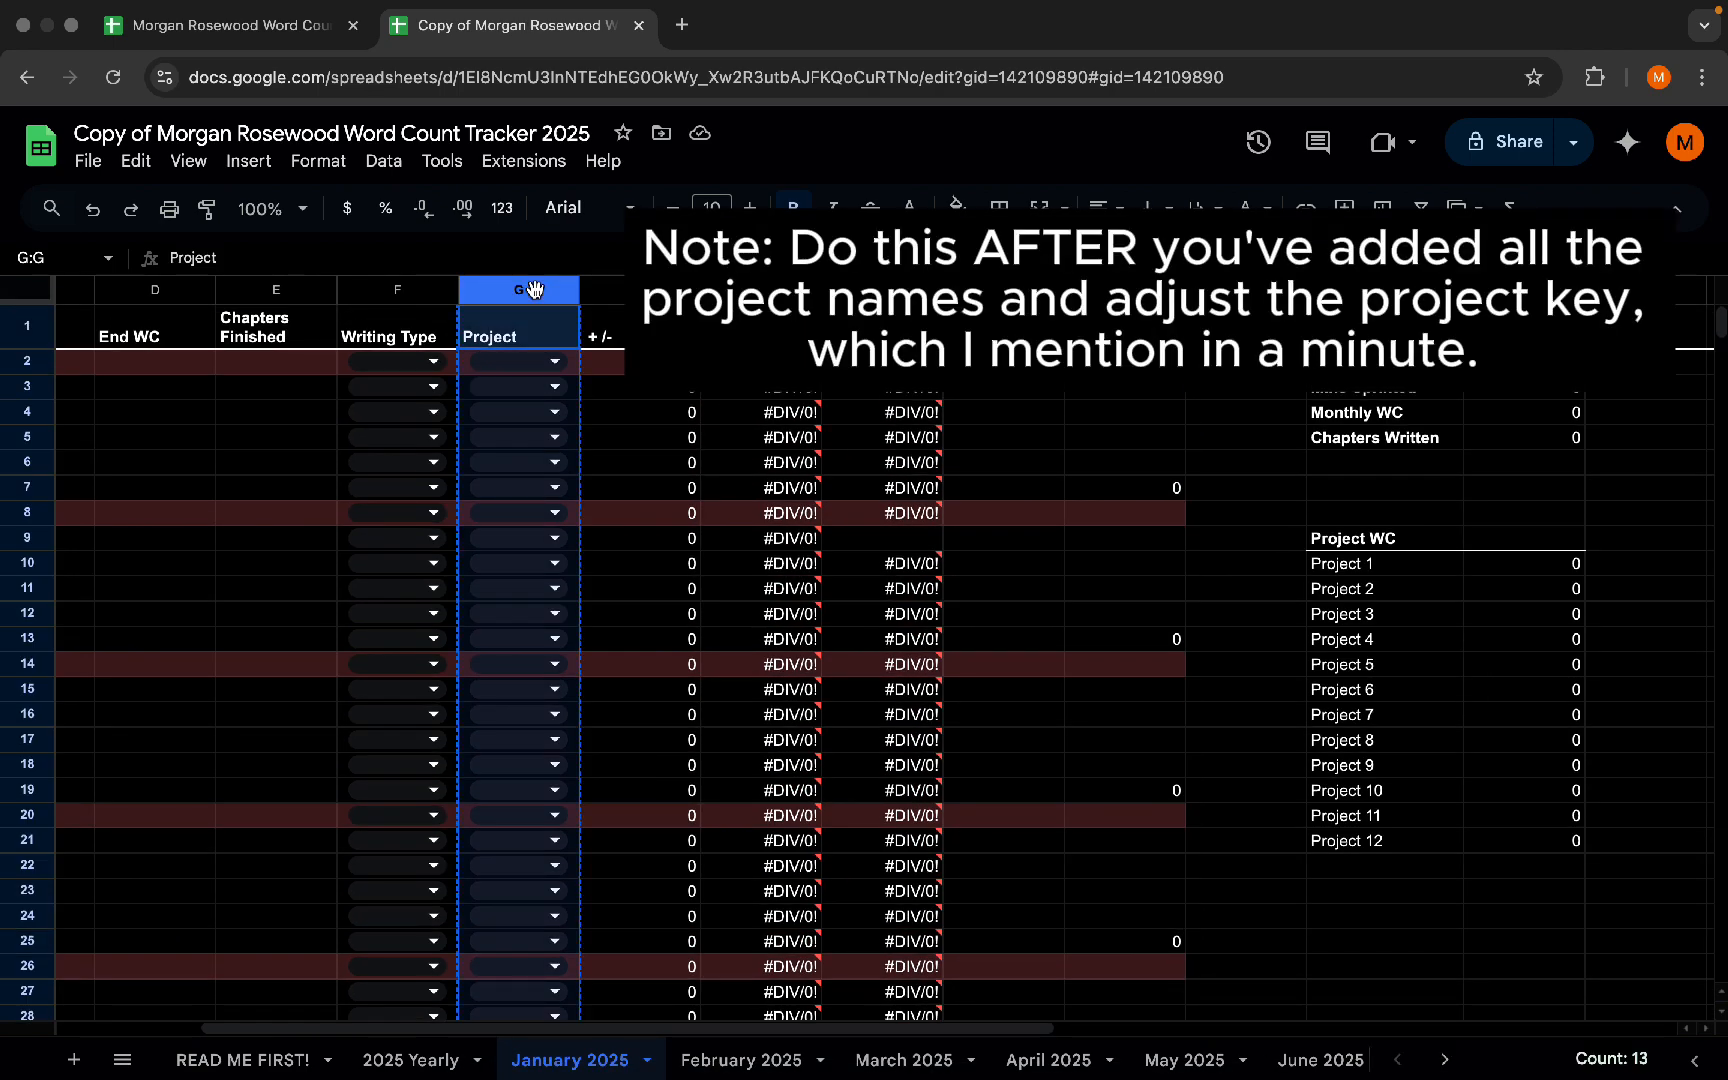
- Paste only the data validation onto the February 2025 Project column from G1, and check the dropdown options in G2
click(722, 1068)
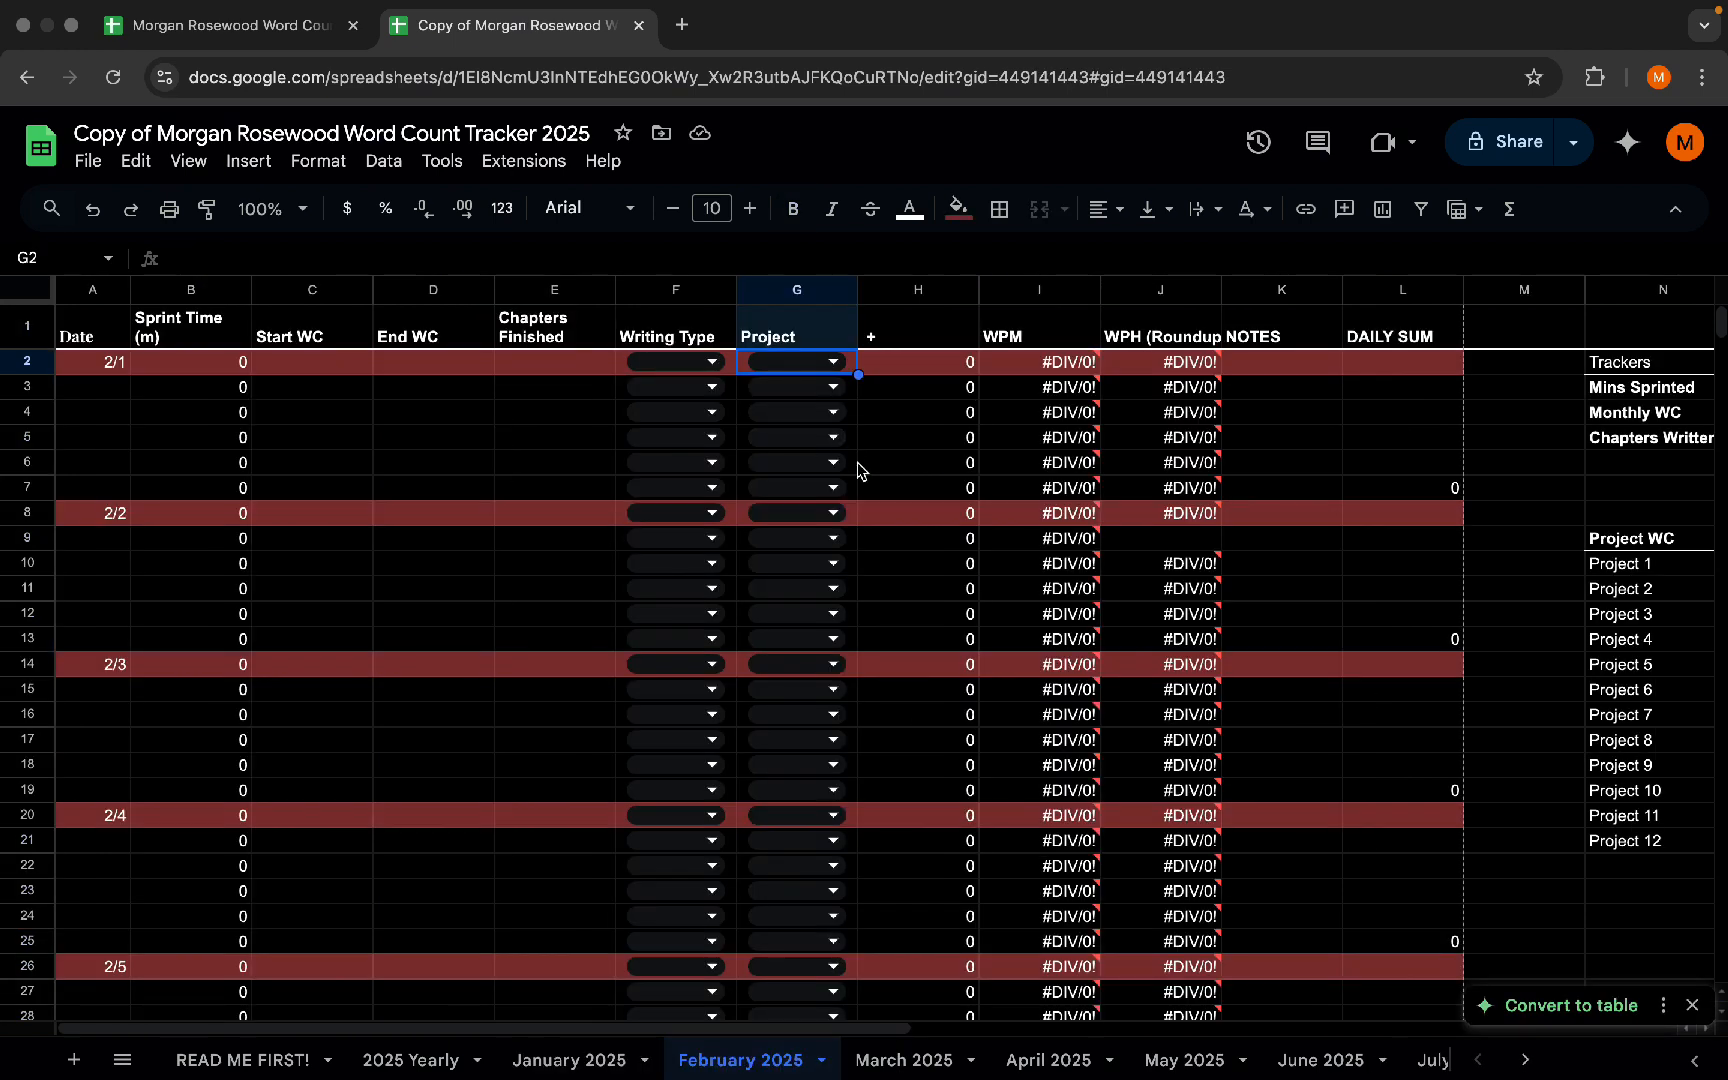
click(834, 339)
right_click(833, 338)
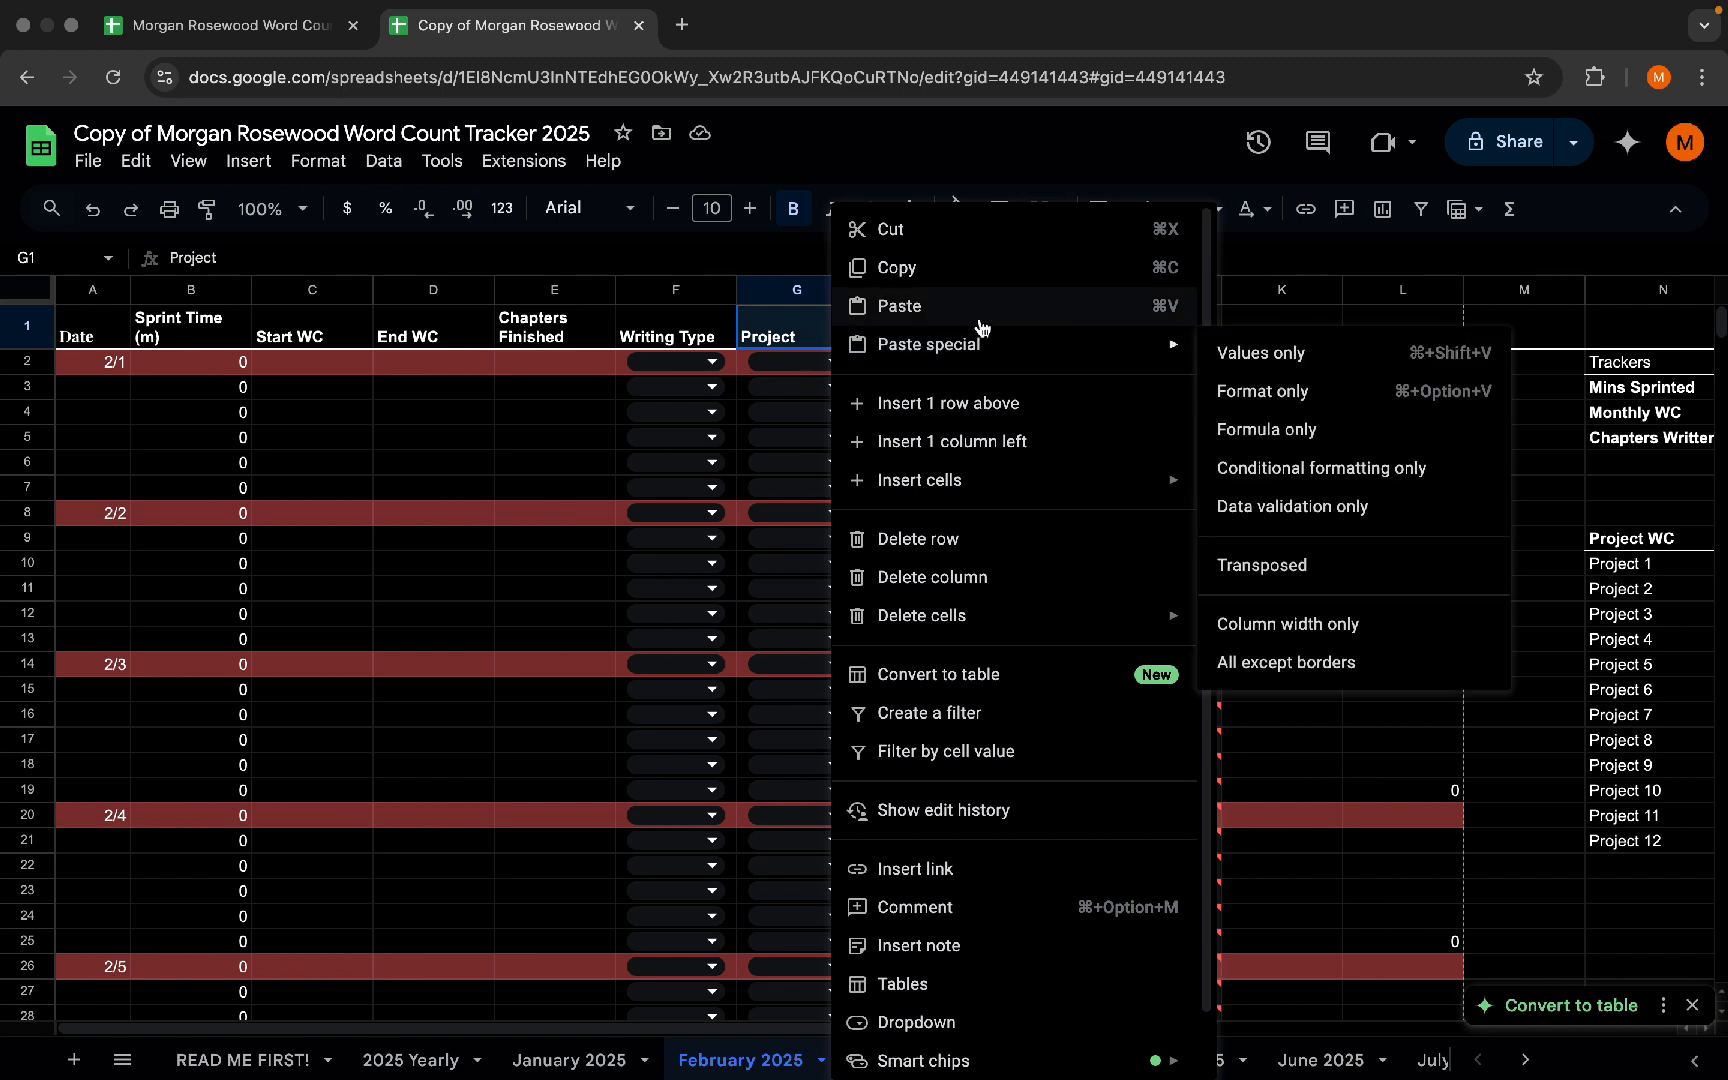
mouse_move(995, 346)
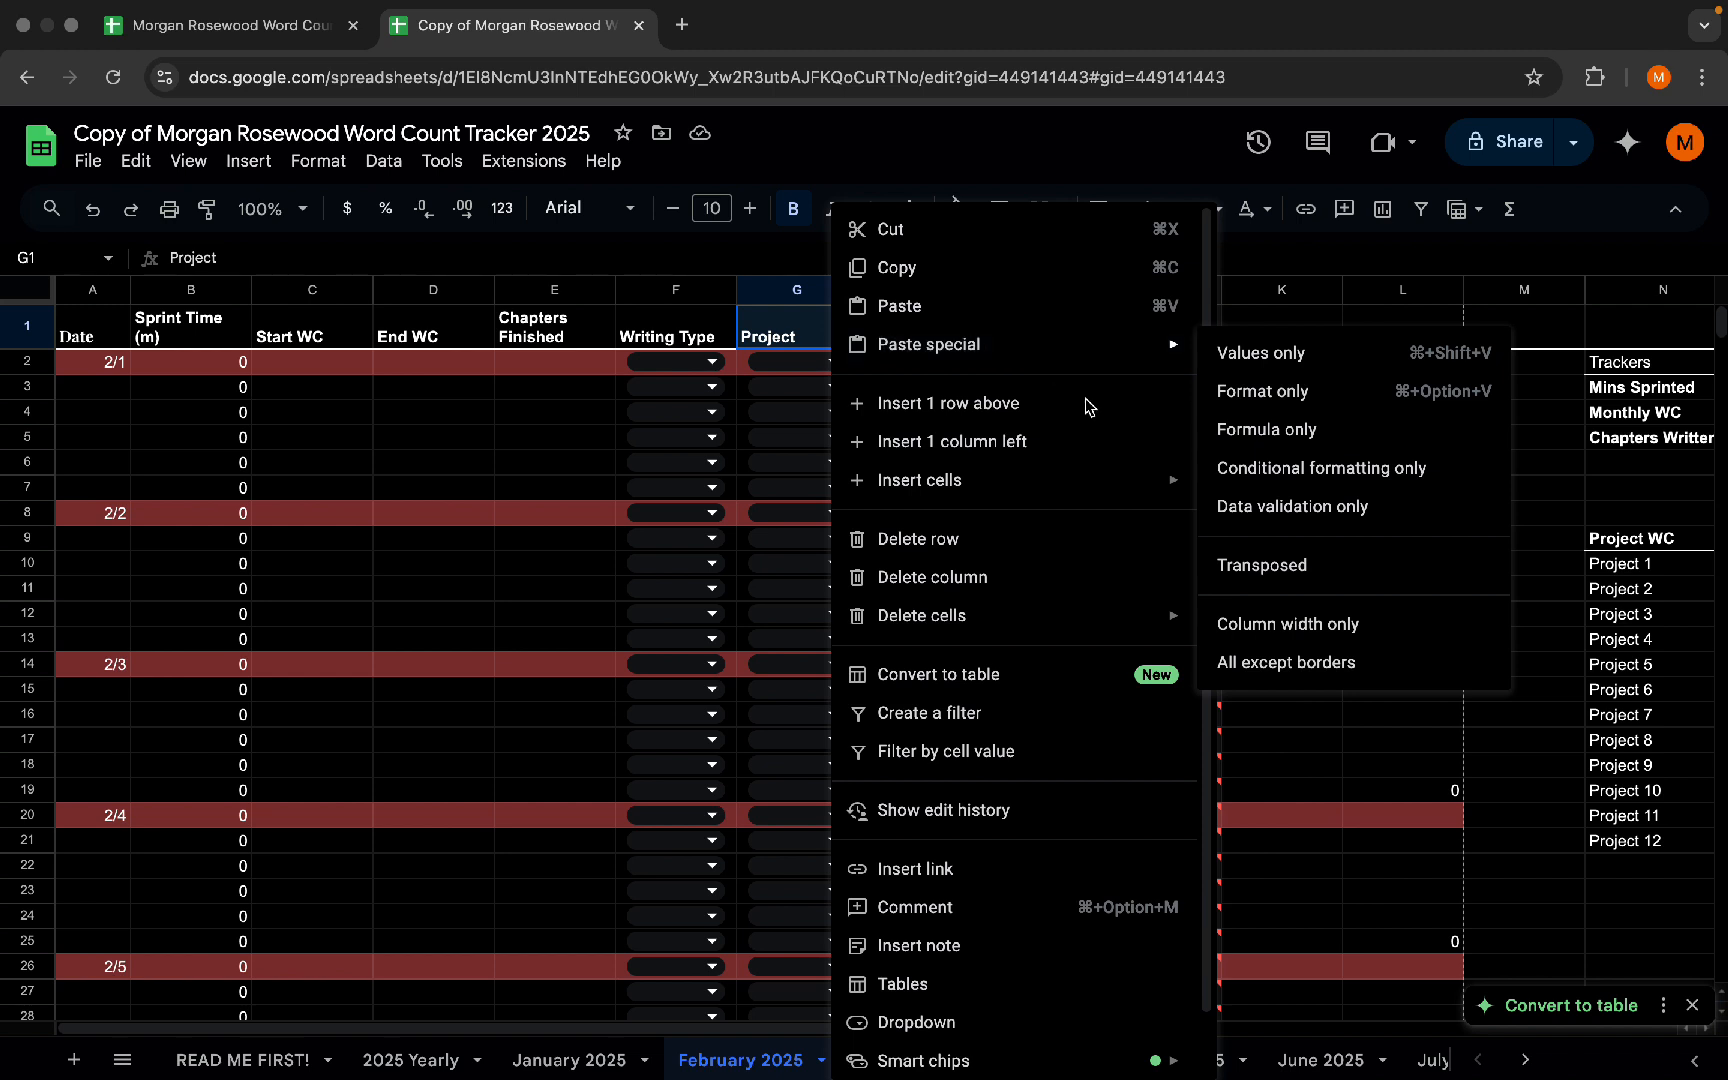
mouse_move(1099, 344)
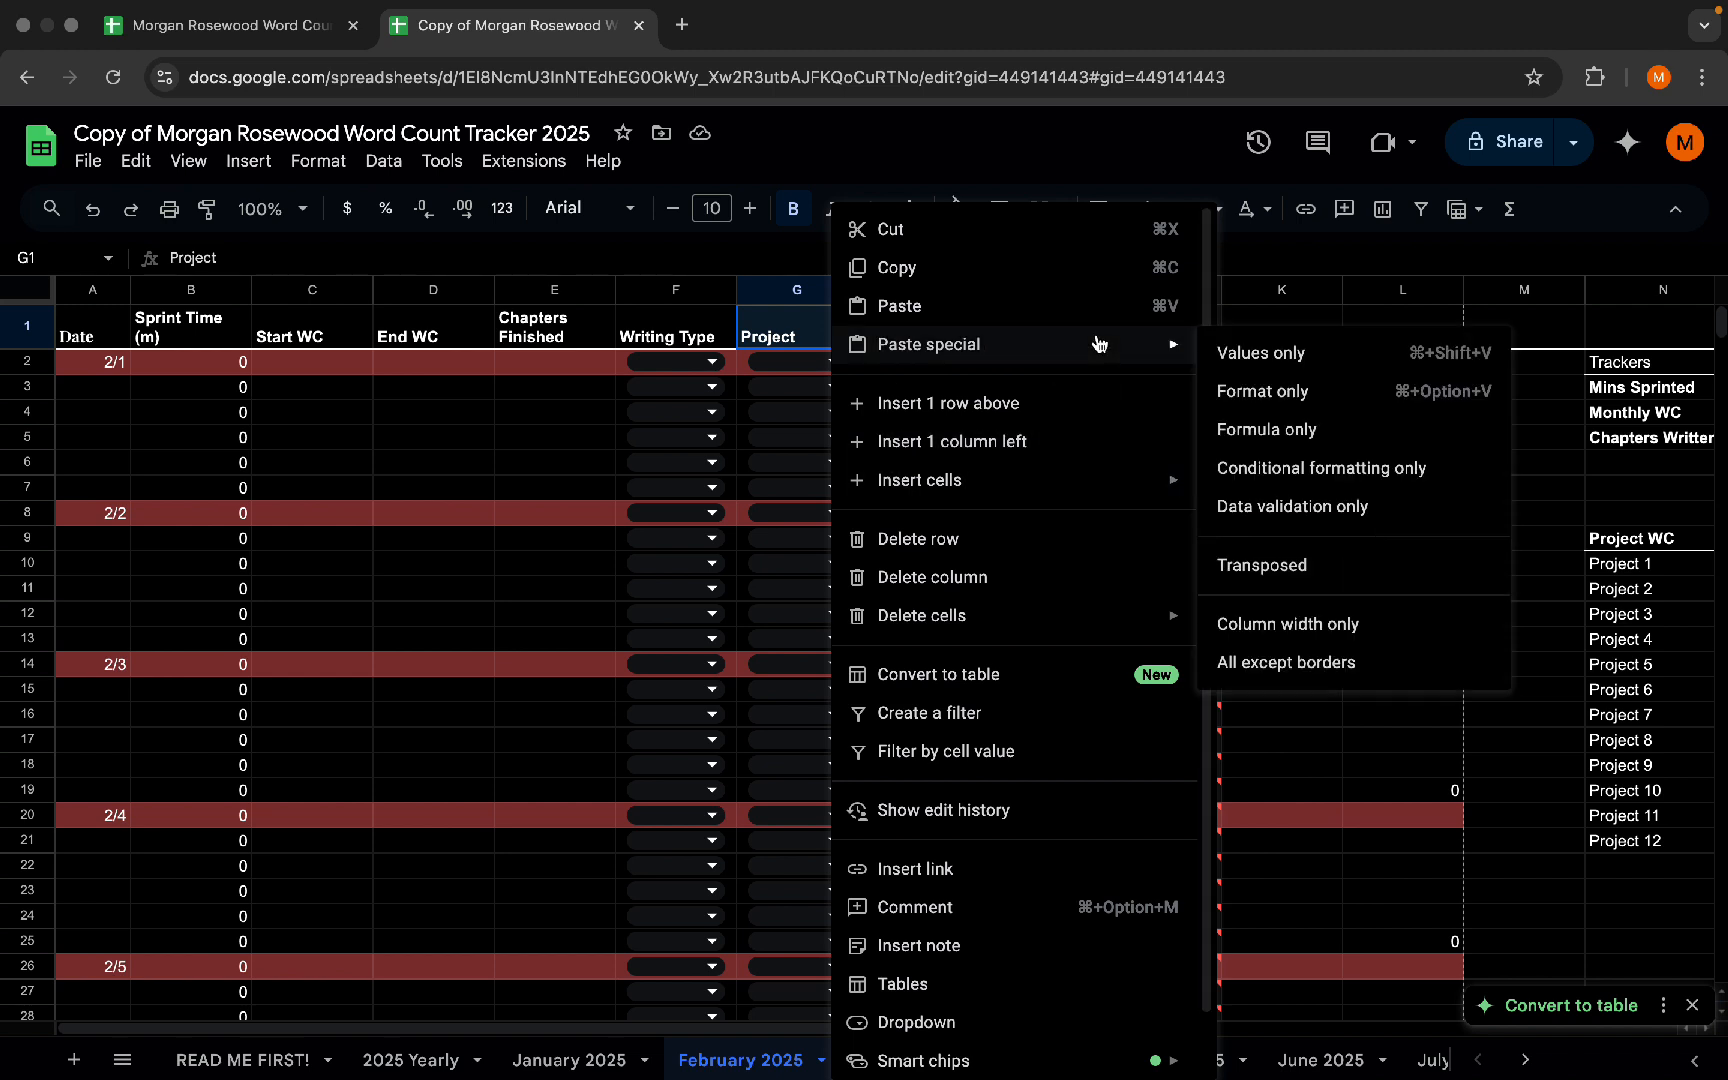
click(1372, 510)
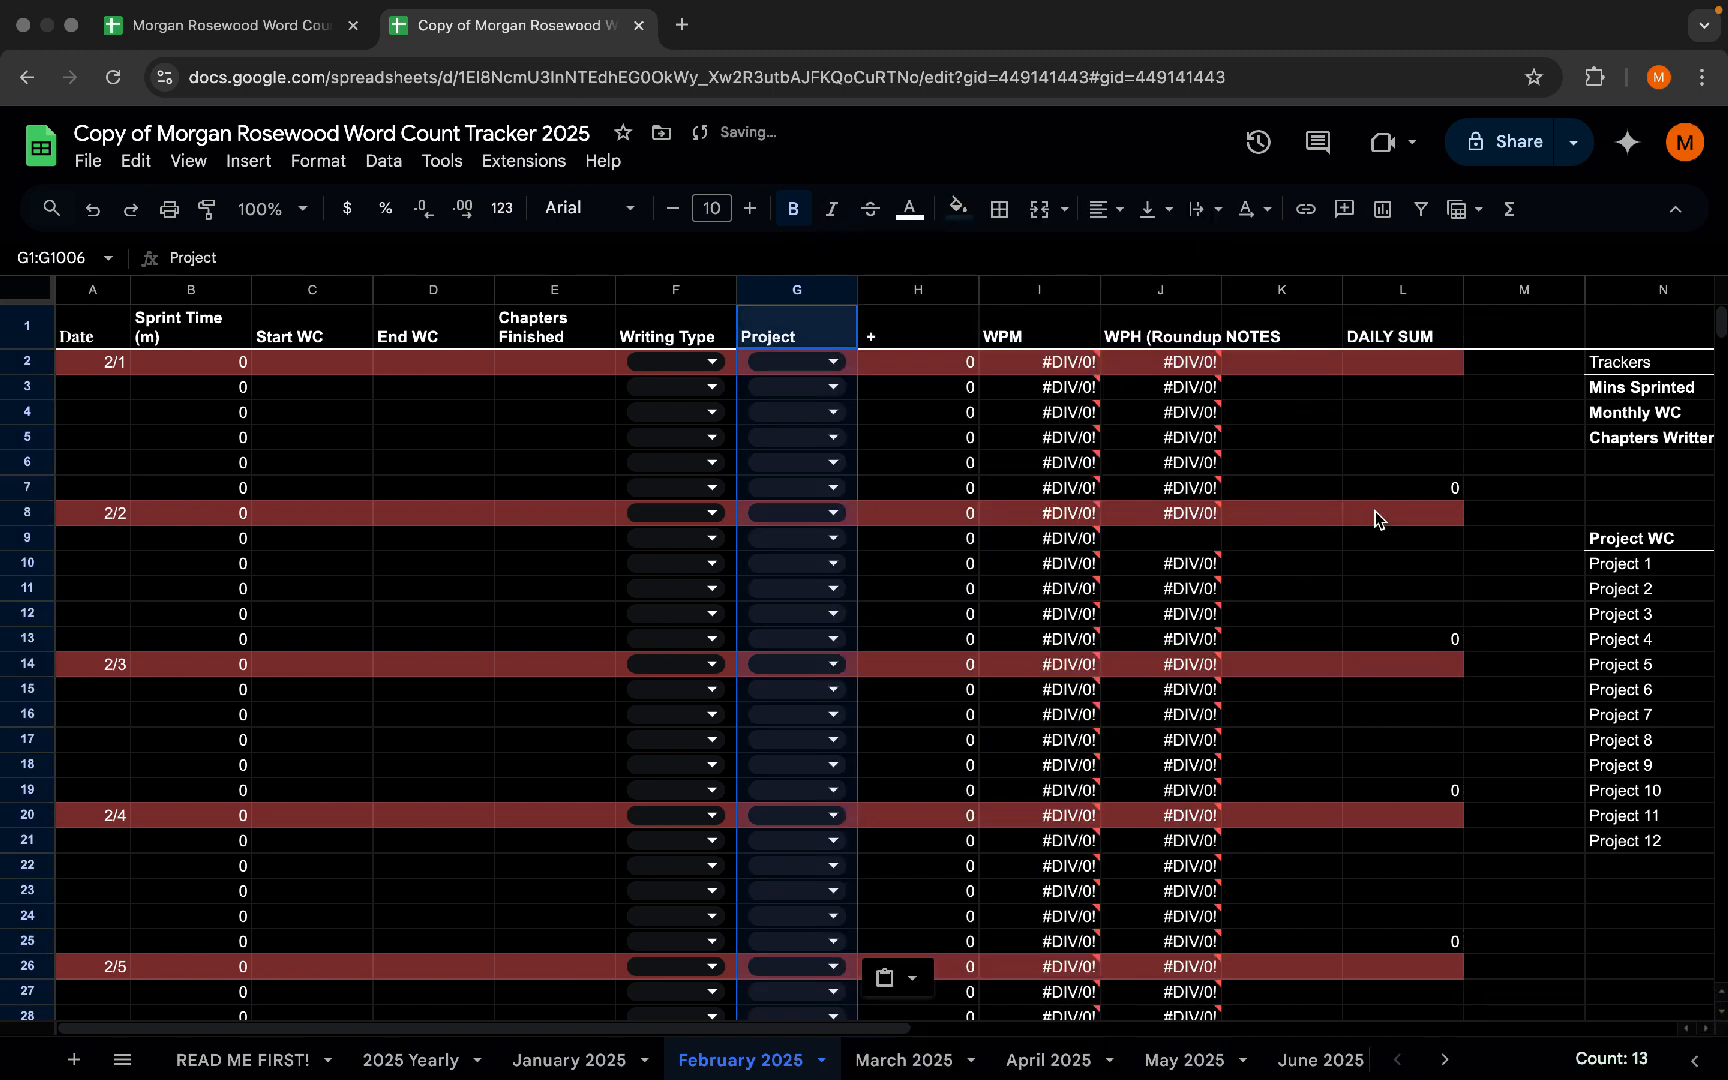
click(832, 362)
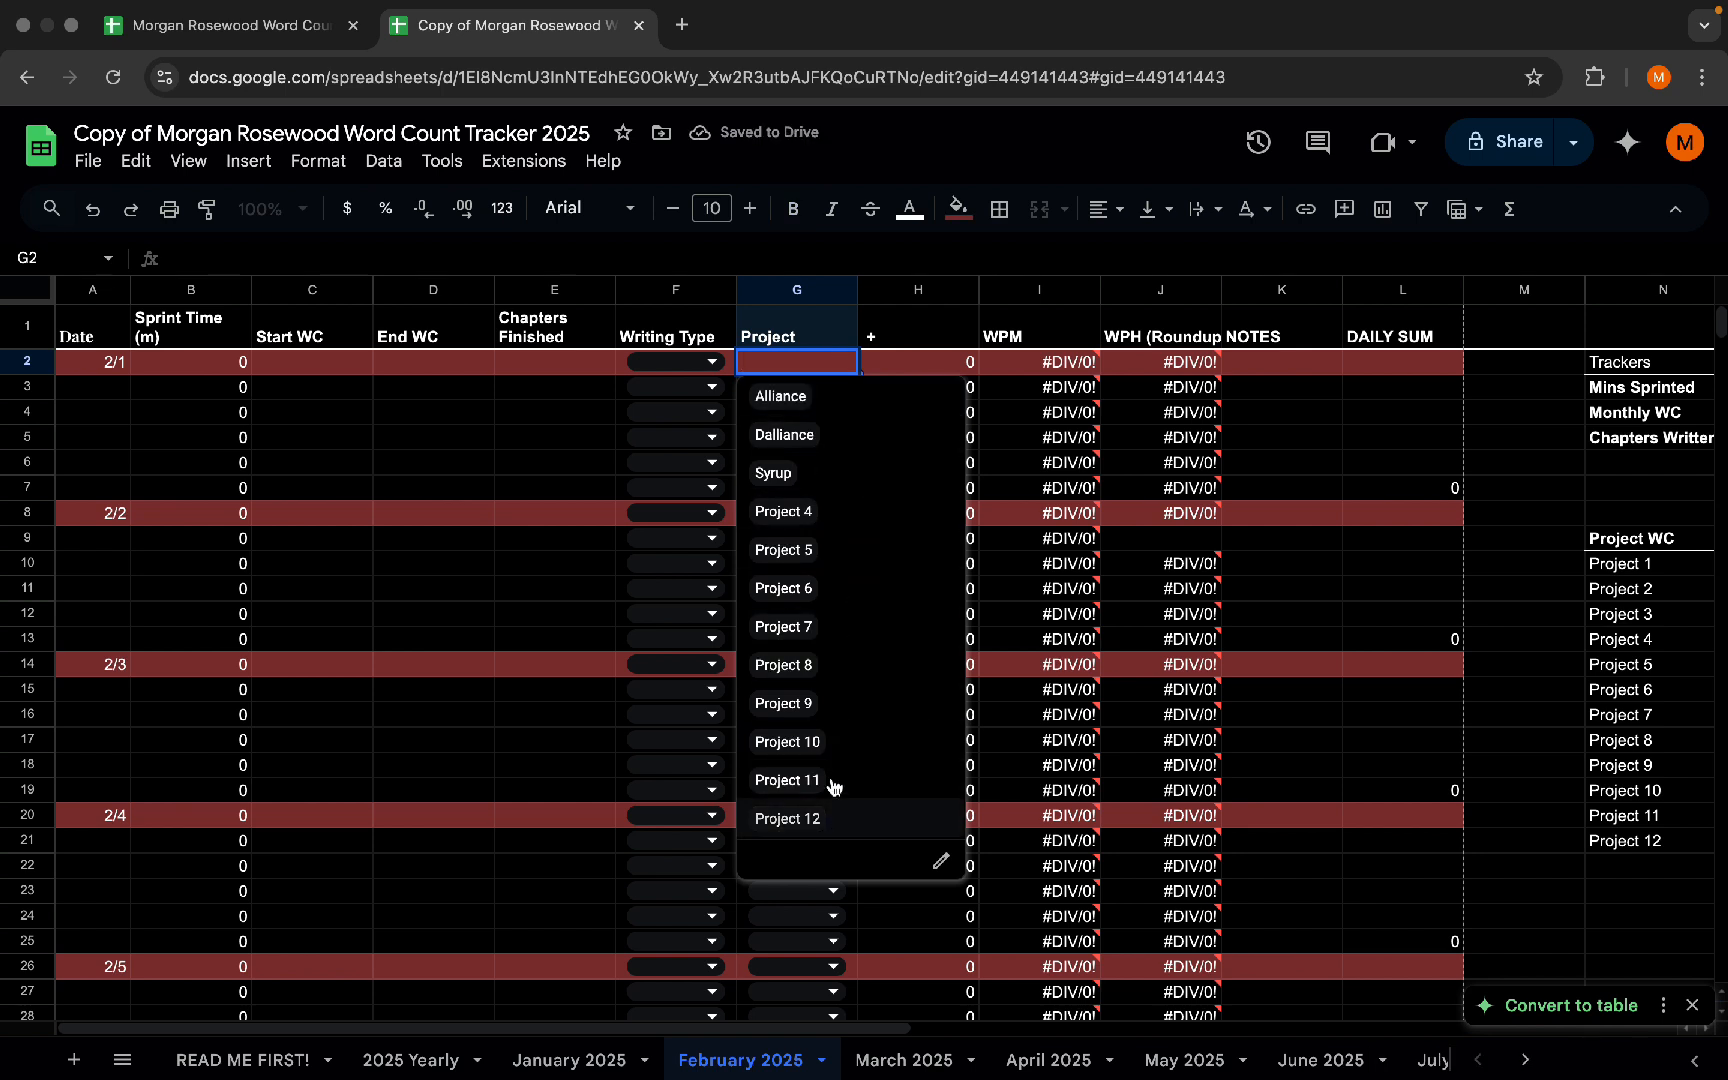
click(840, 330)
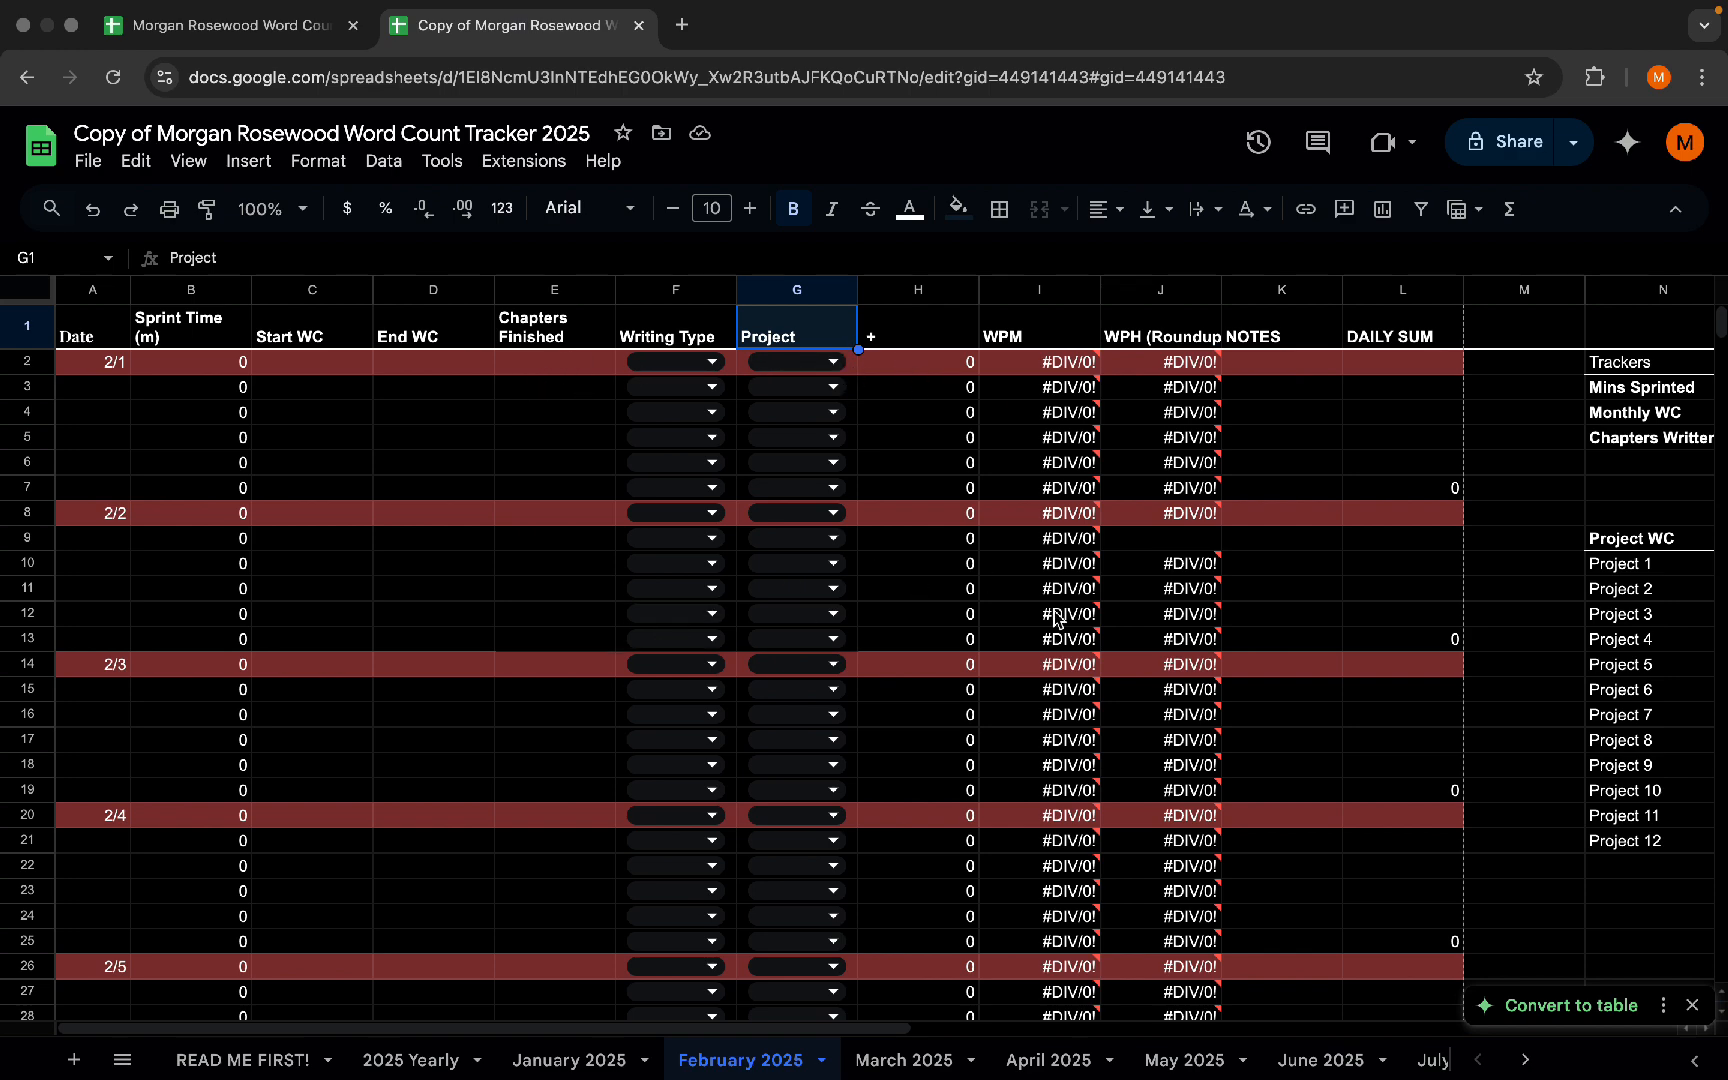
- Set the February 2025 project key cells G188, G189 and G190 to Alliance, Dalliance and Syrup
scroll(1055, 612, down, 20)
scroll(1055, 612, down, 20)
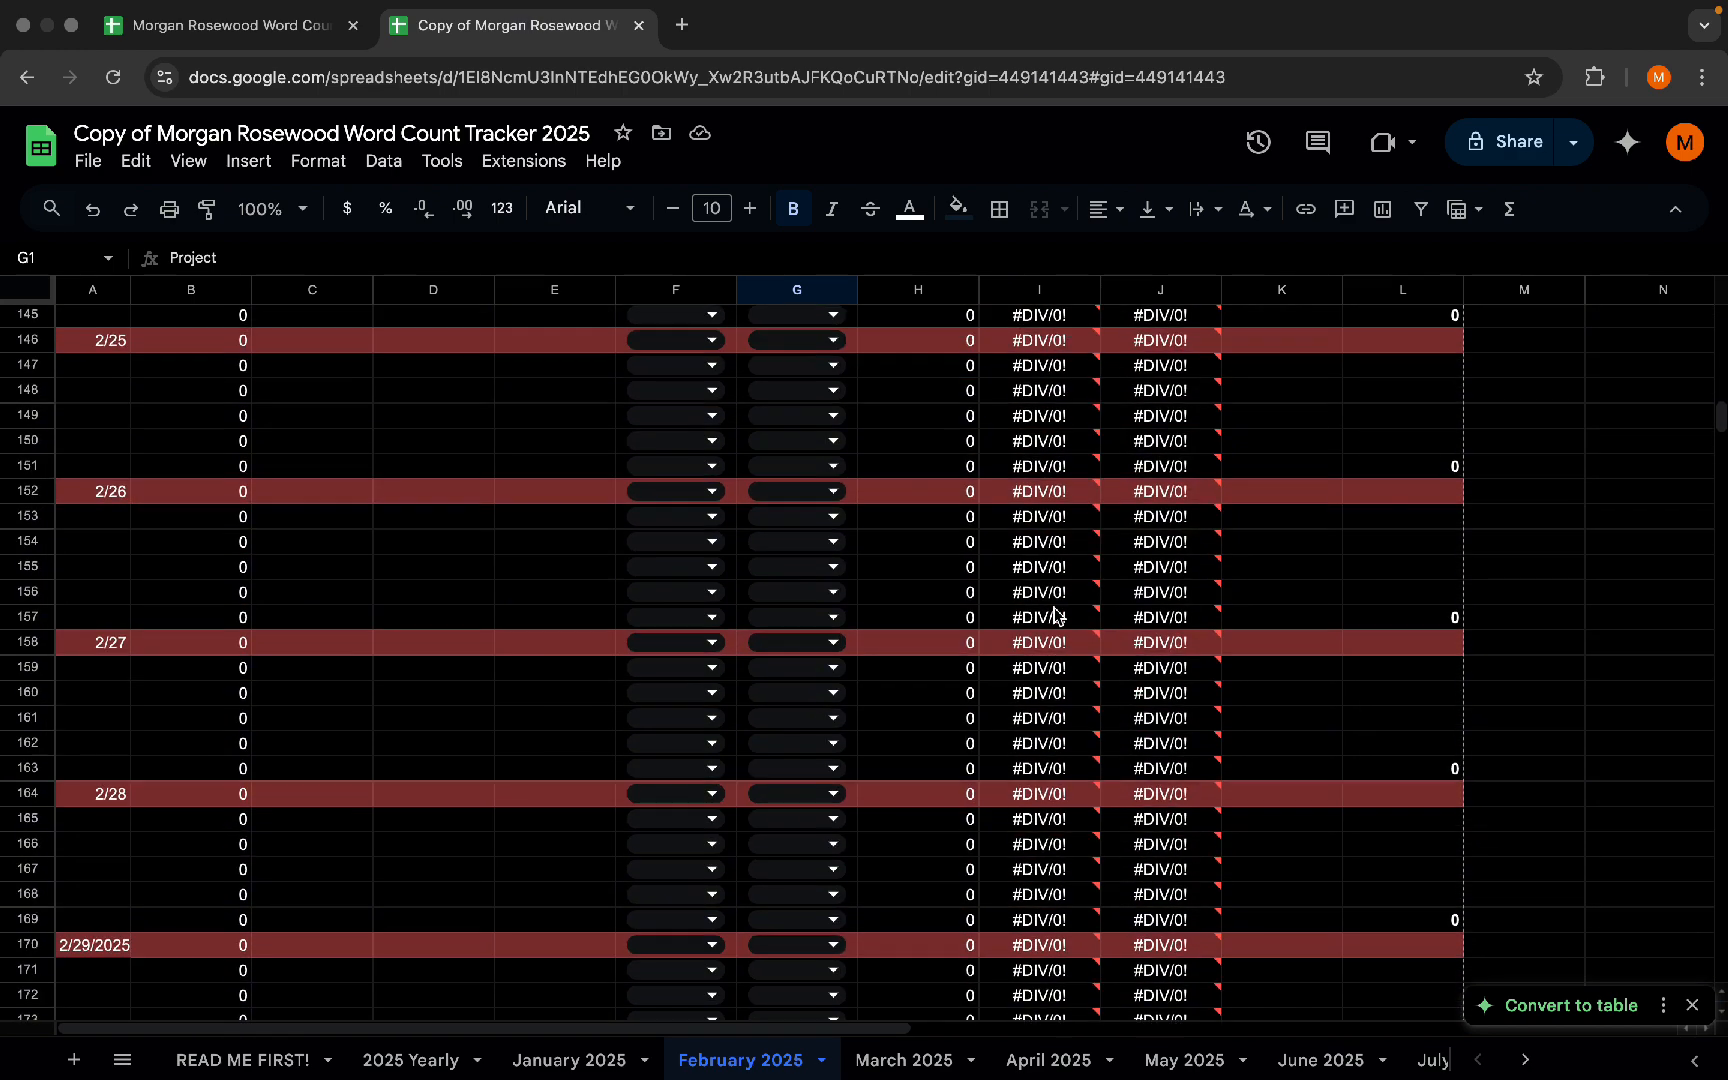
scroll(1055, 612, up, 1)
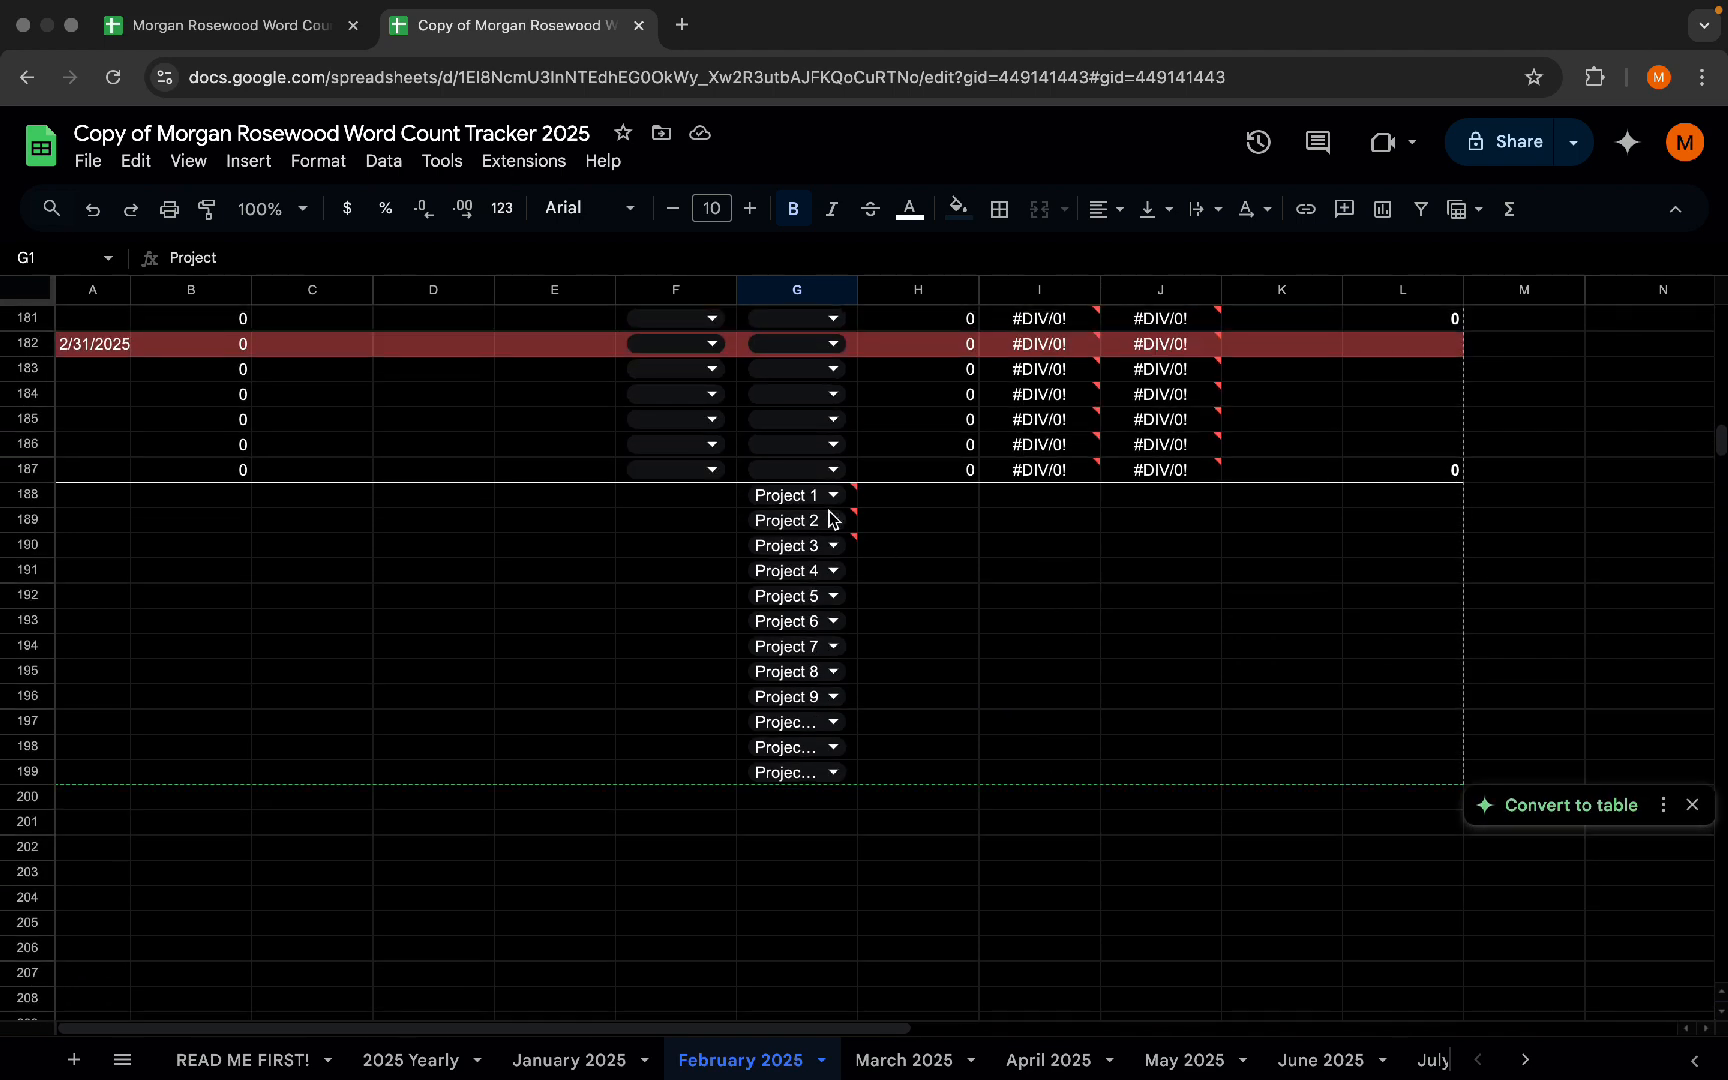
click(832, 496)
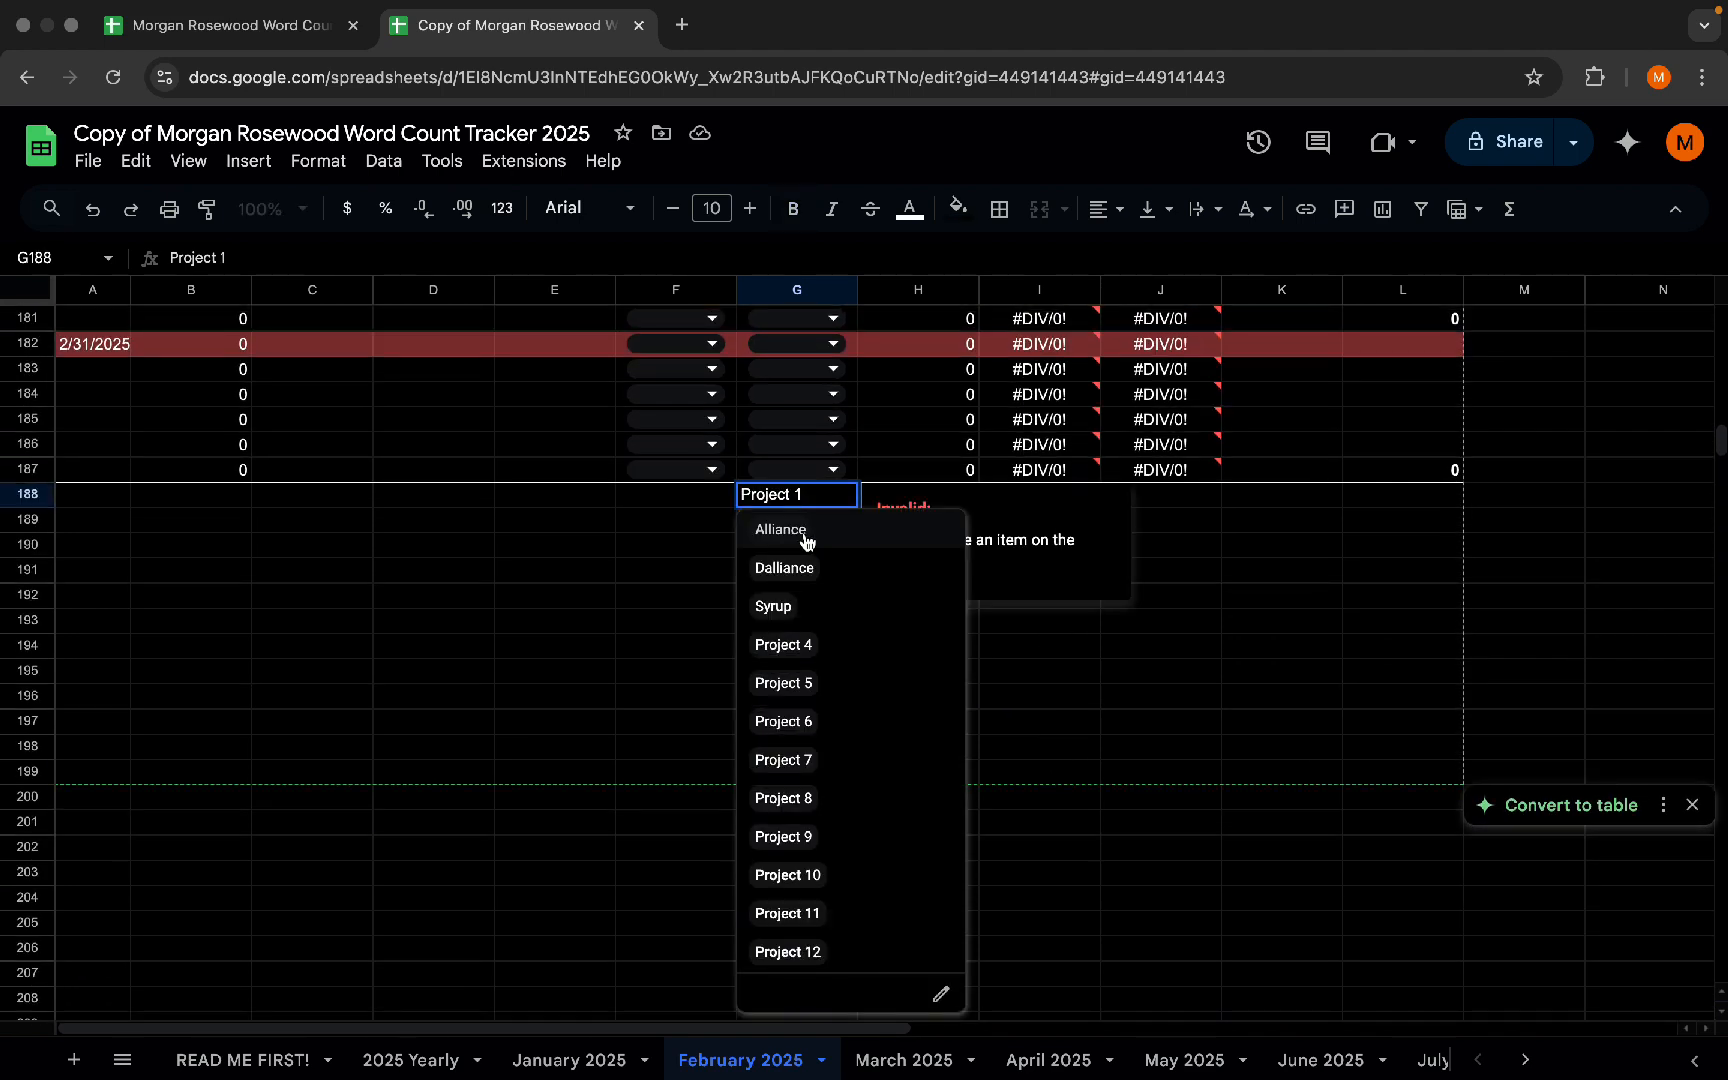
click(806, 532)
click(832, 520)
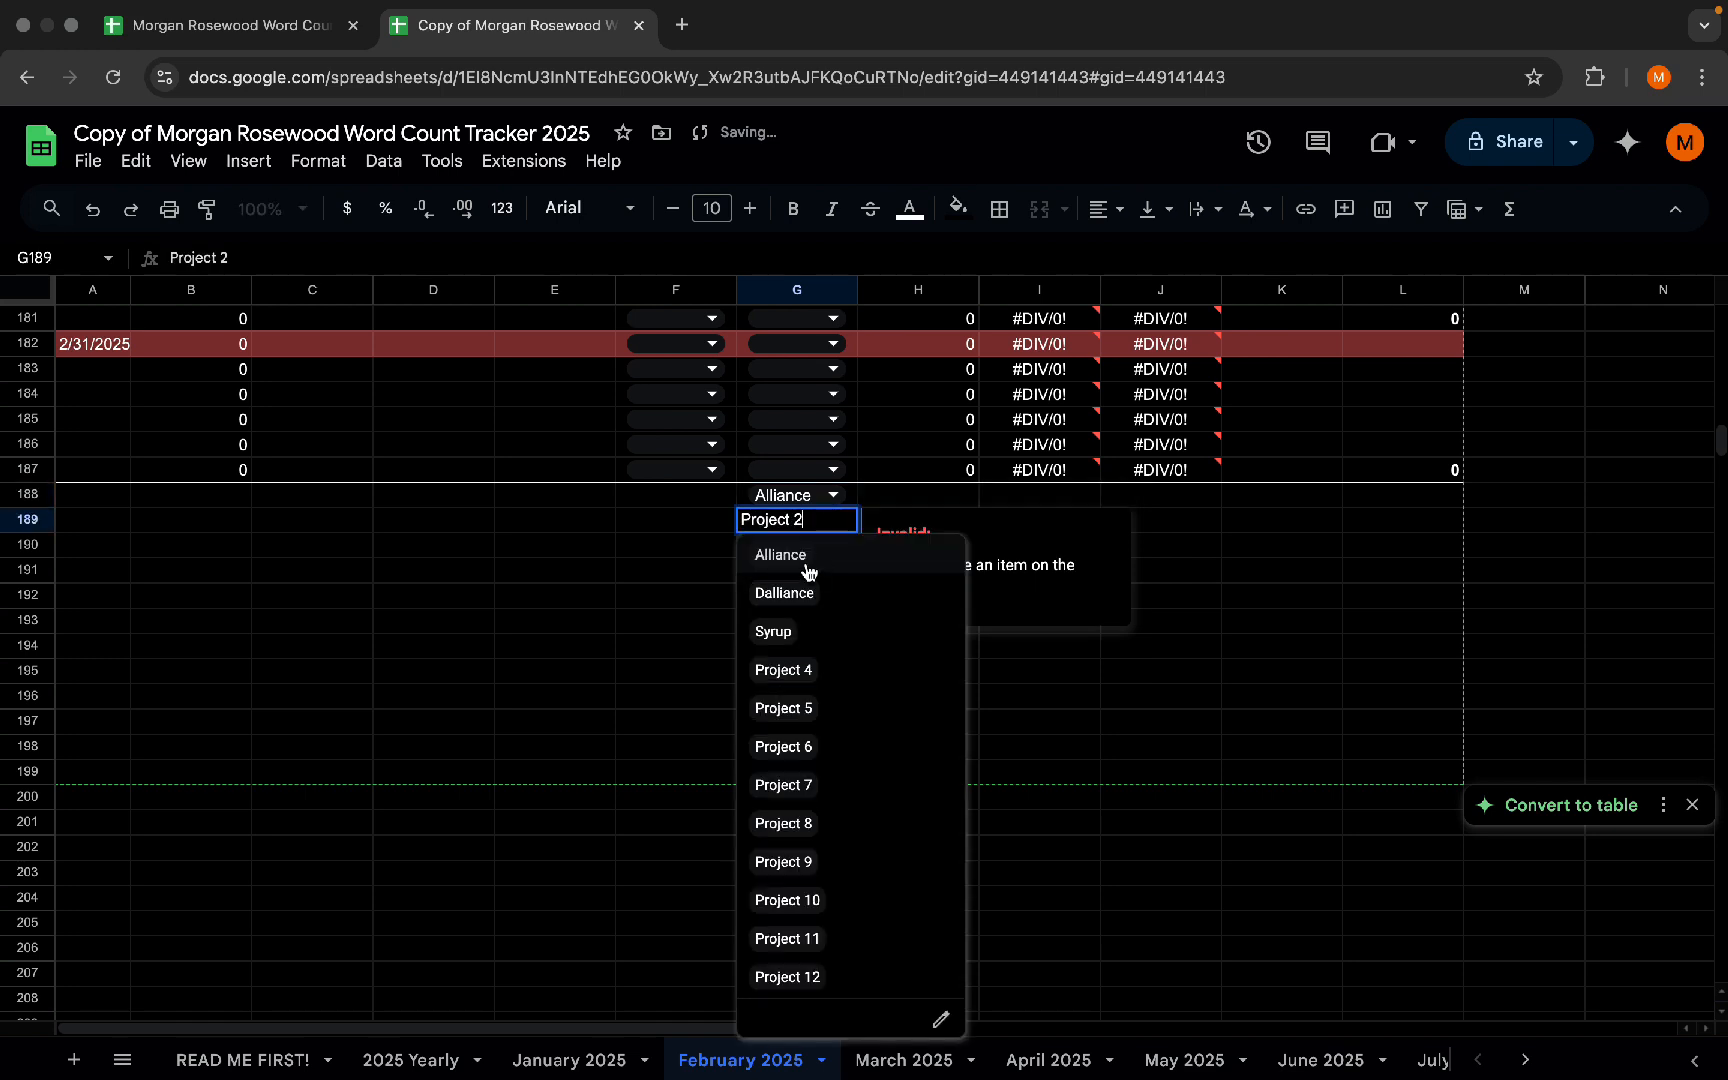
click(806, 592)
click(832, 545)
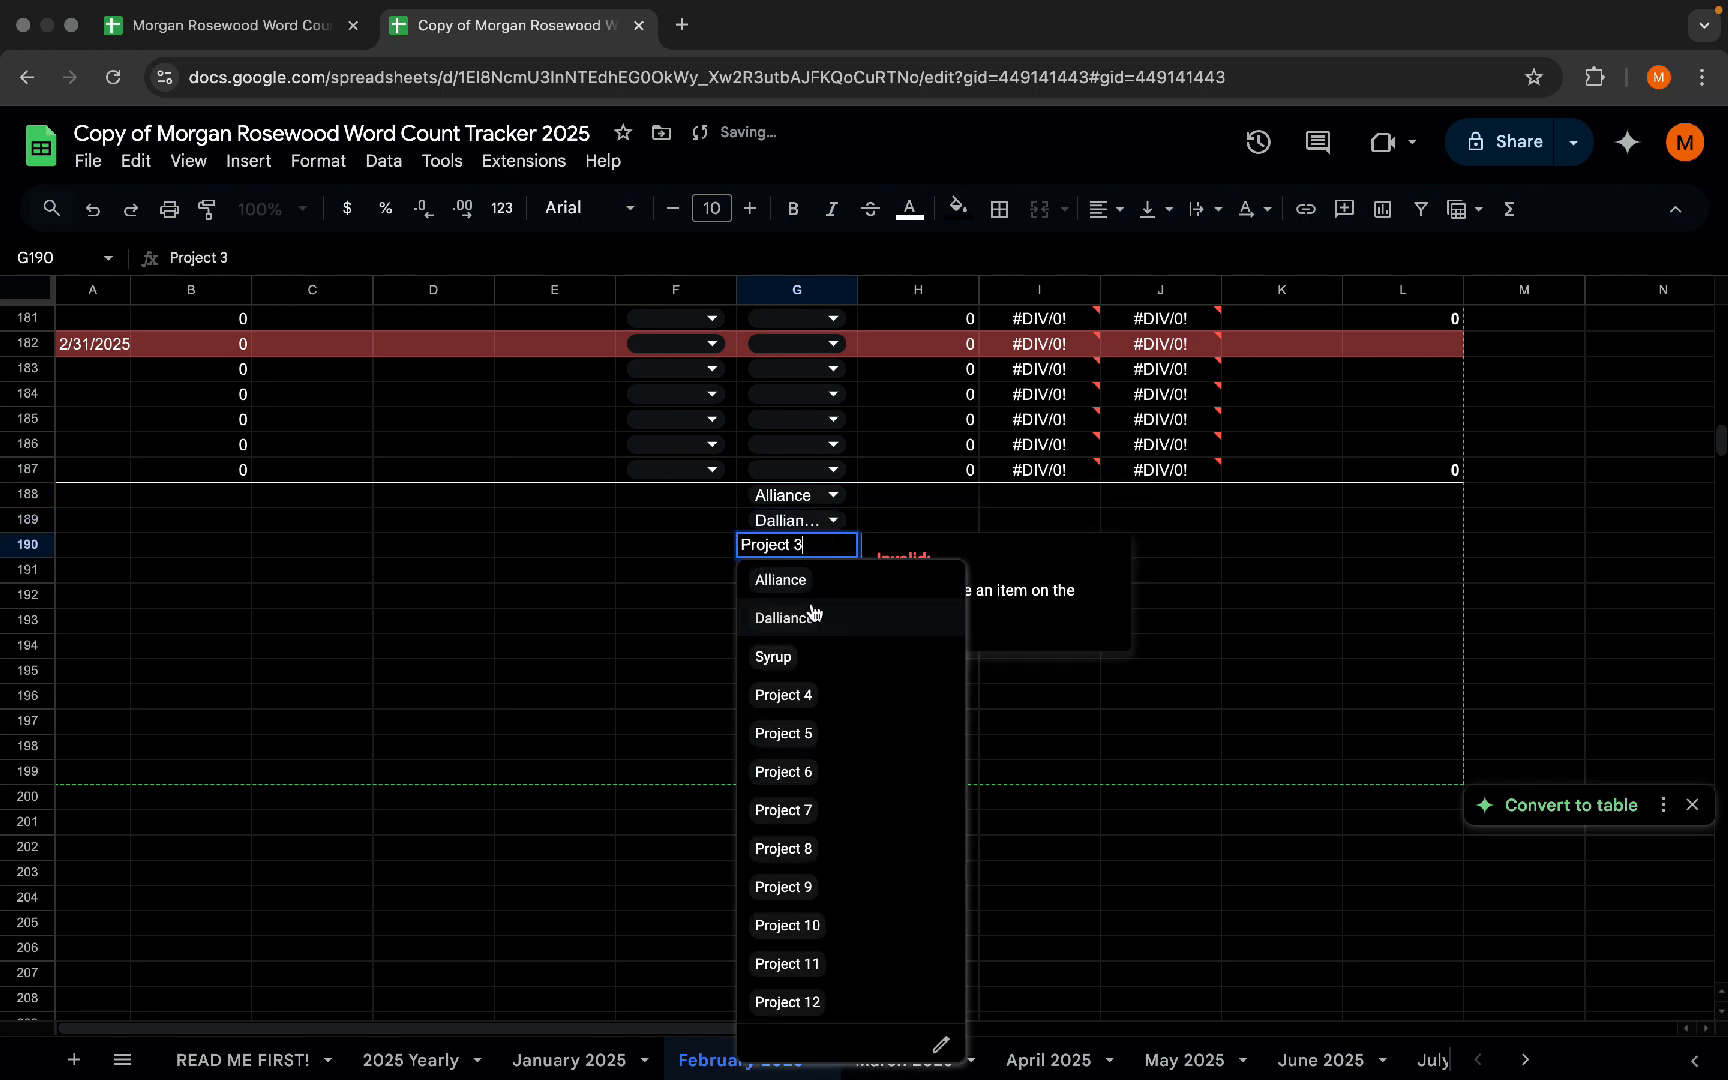
click(774, 656)
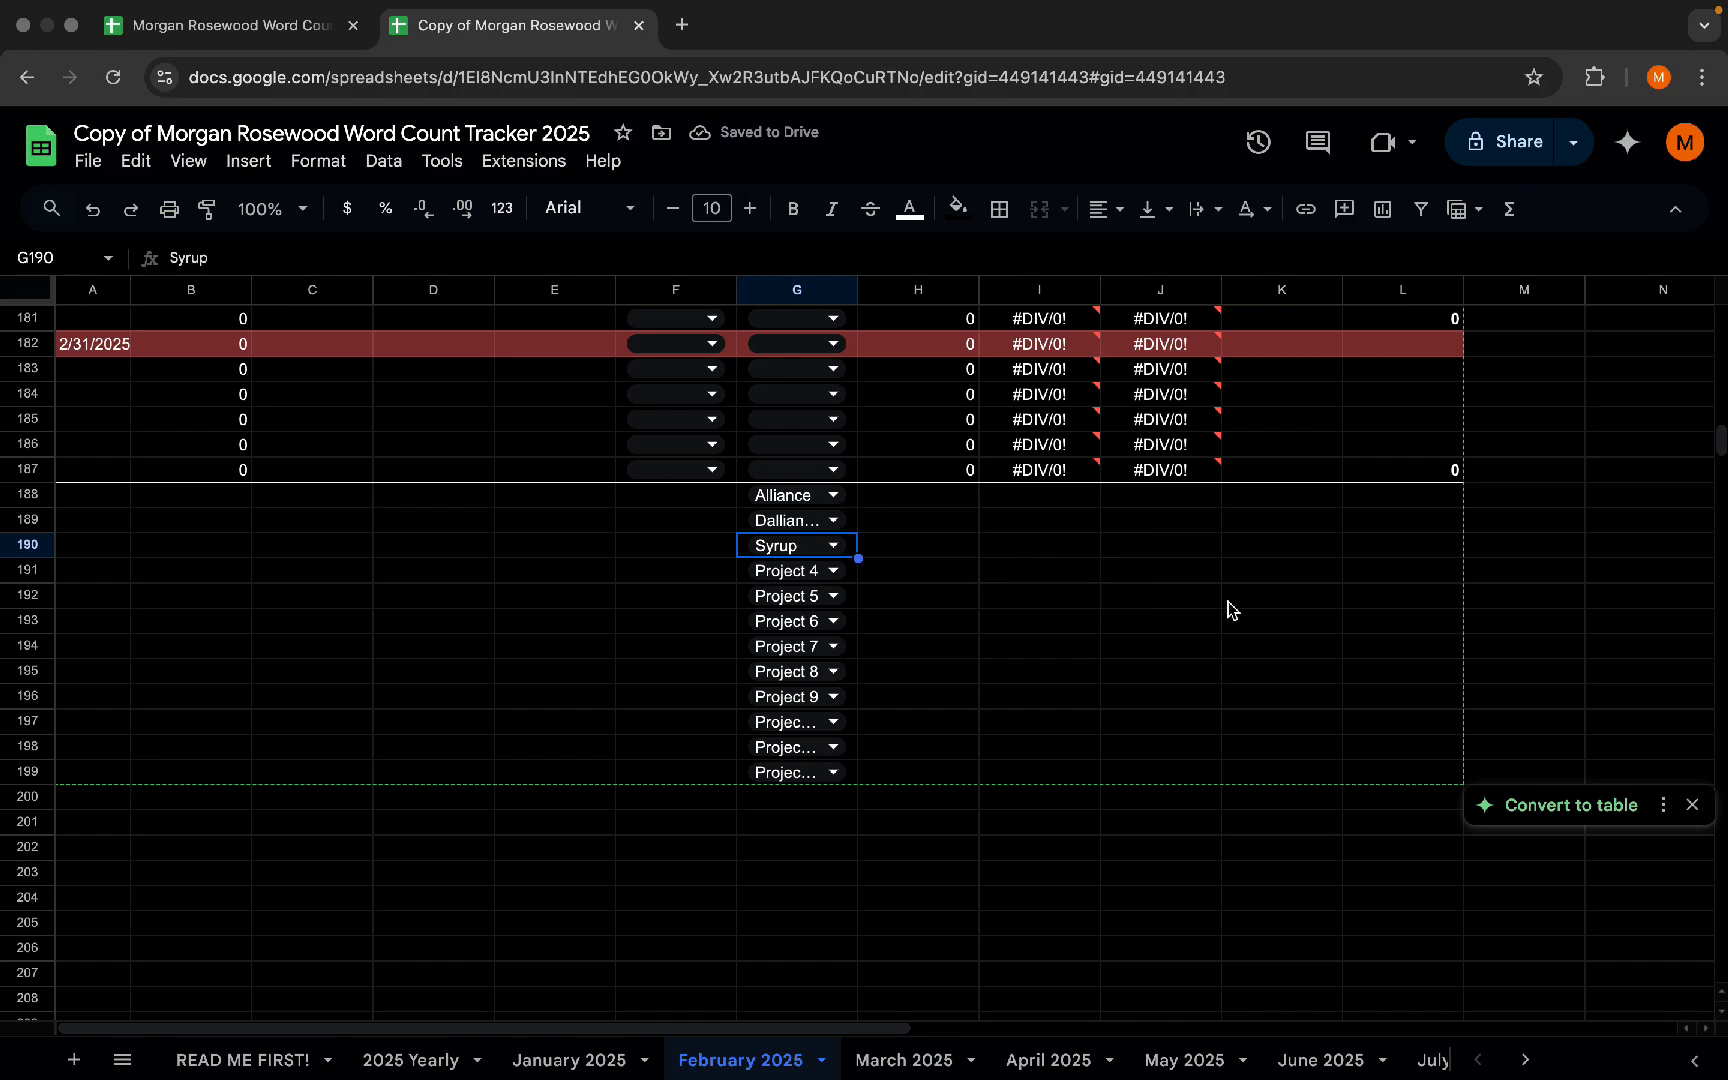
- Locate and select the project names under Project WC in N10:N21 on the February 2025 sheet
scroll(1228, 609, up, 20)
scroll(1228, 609, right, 1)
scroll(1228, 609, up, 17)
scroll(1228, 609, right, 4)
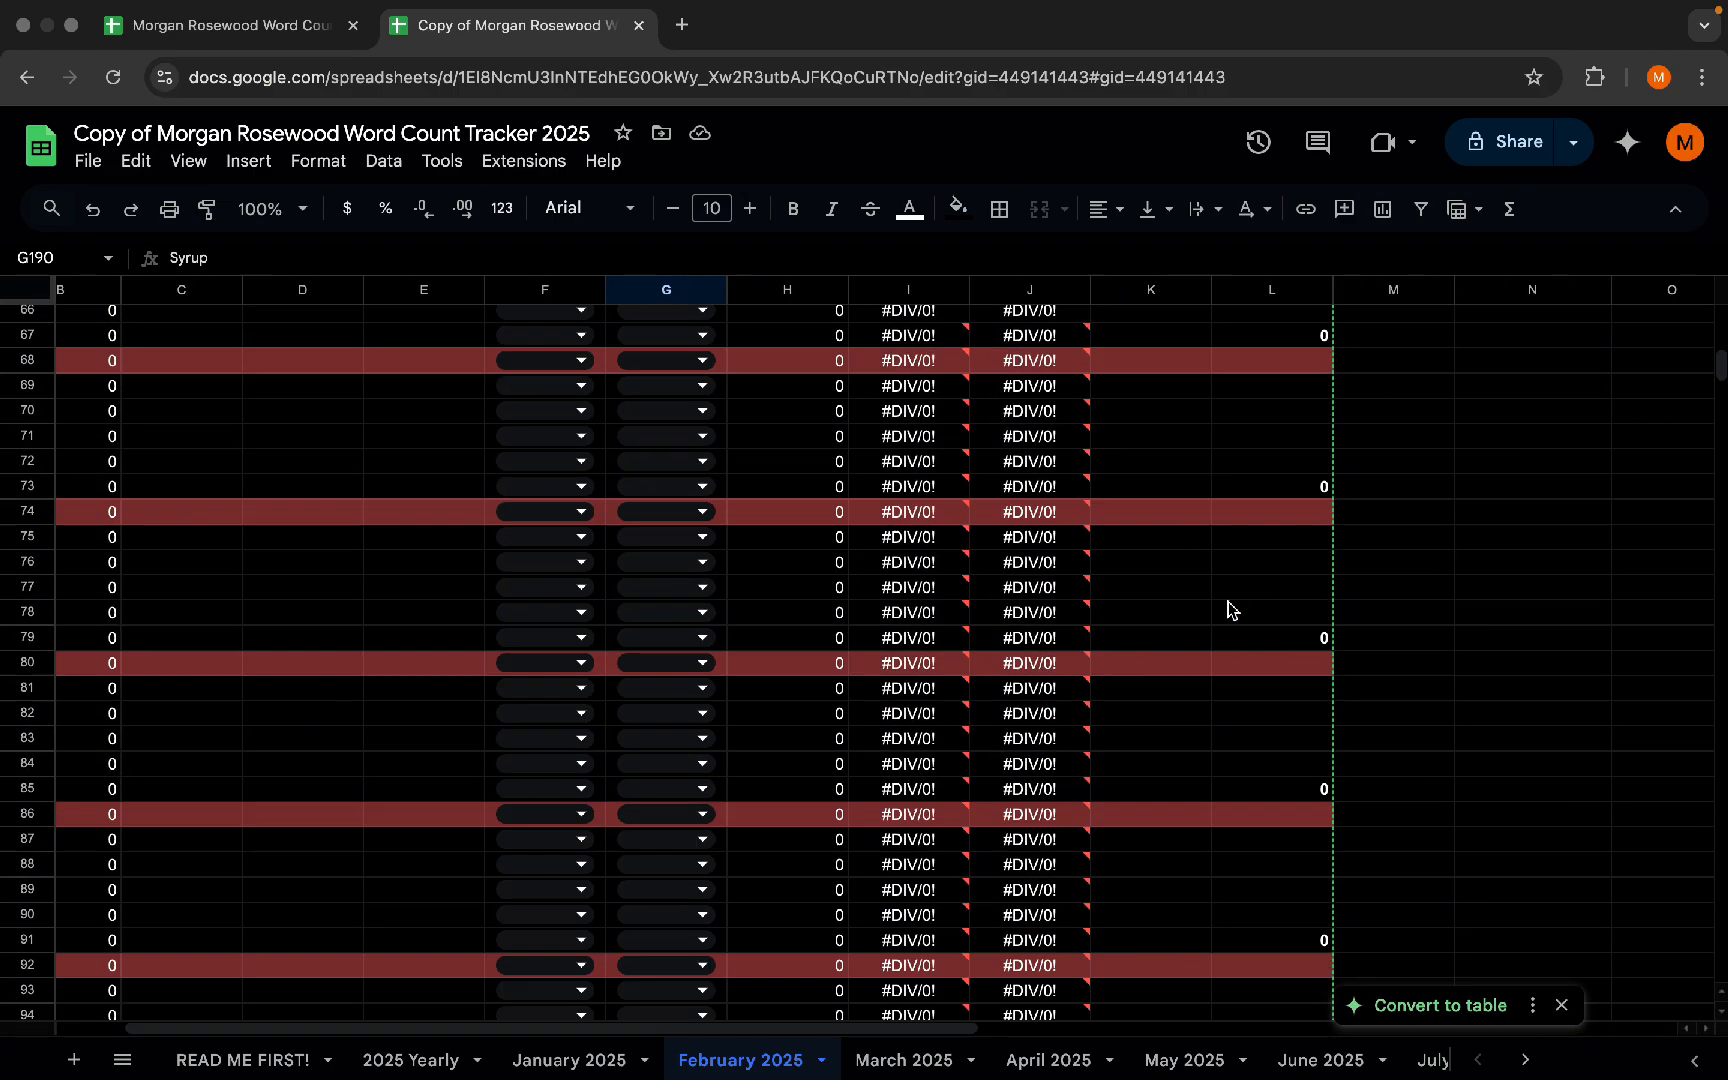
click(1095, 559)
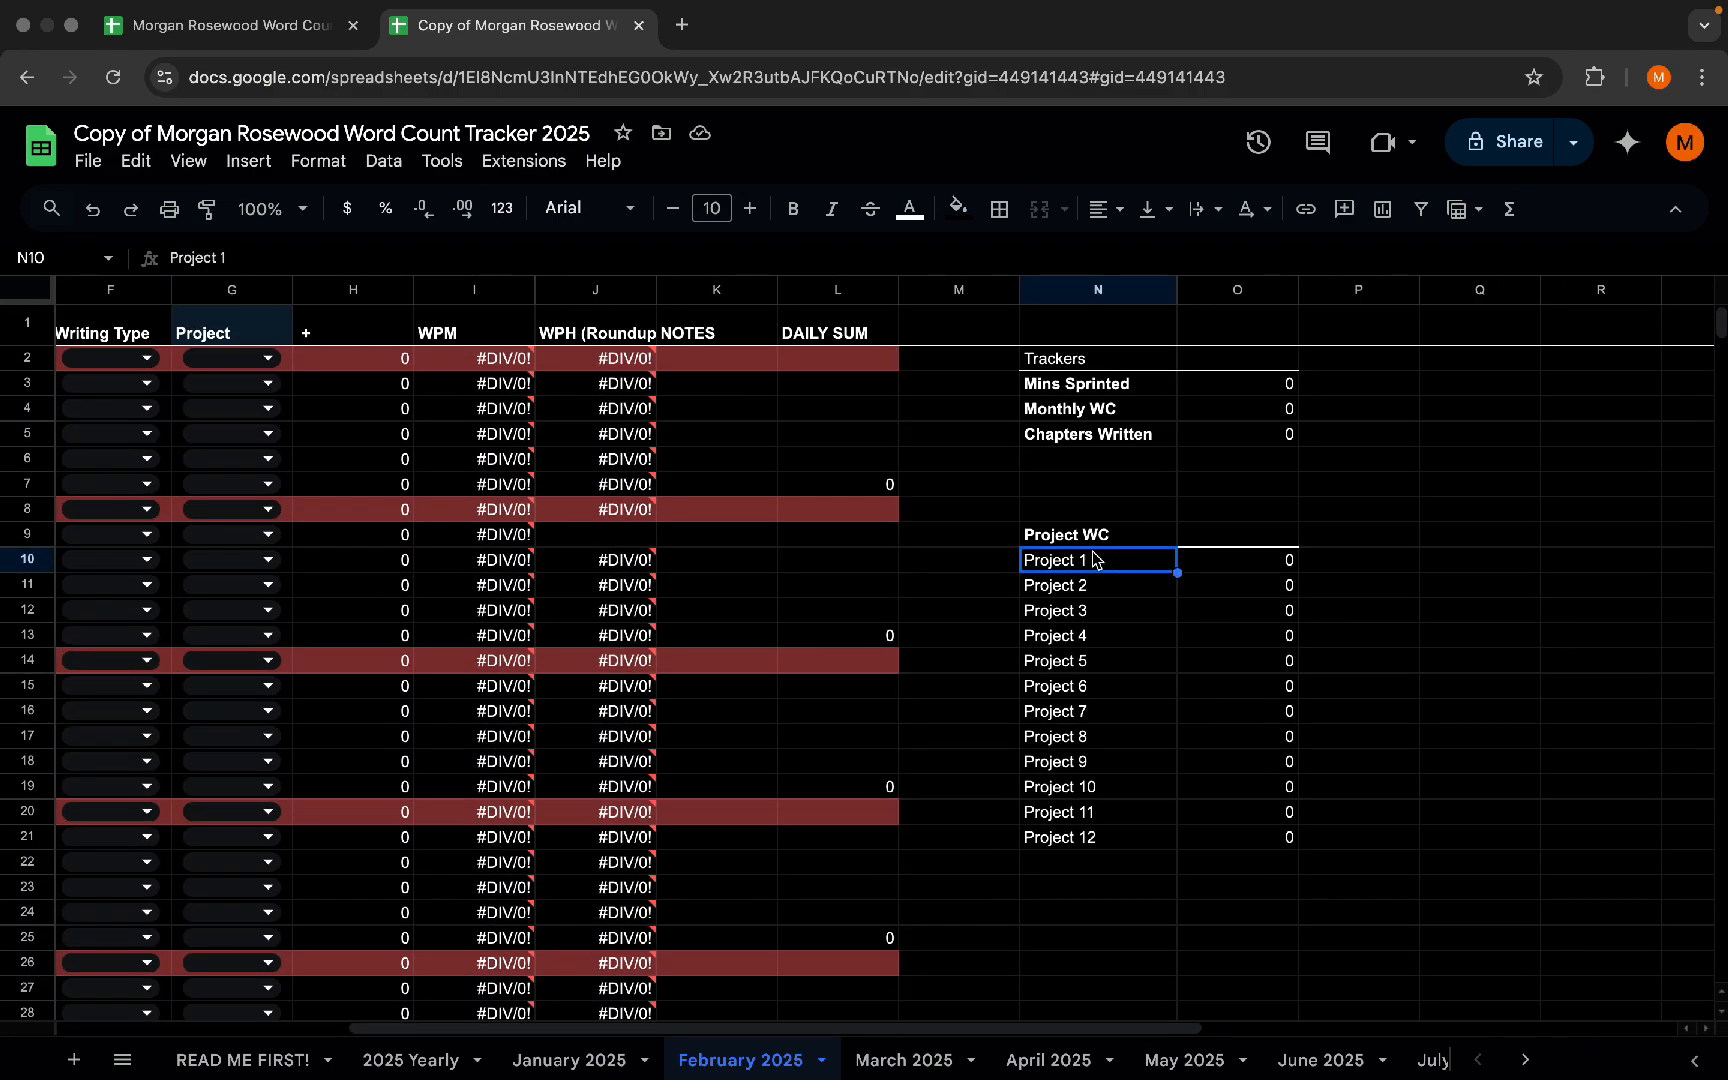
- Copy the February 2025 project key range G188:G199, and return to the Project WC list
scroll(615, 785, down, 20)
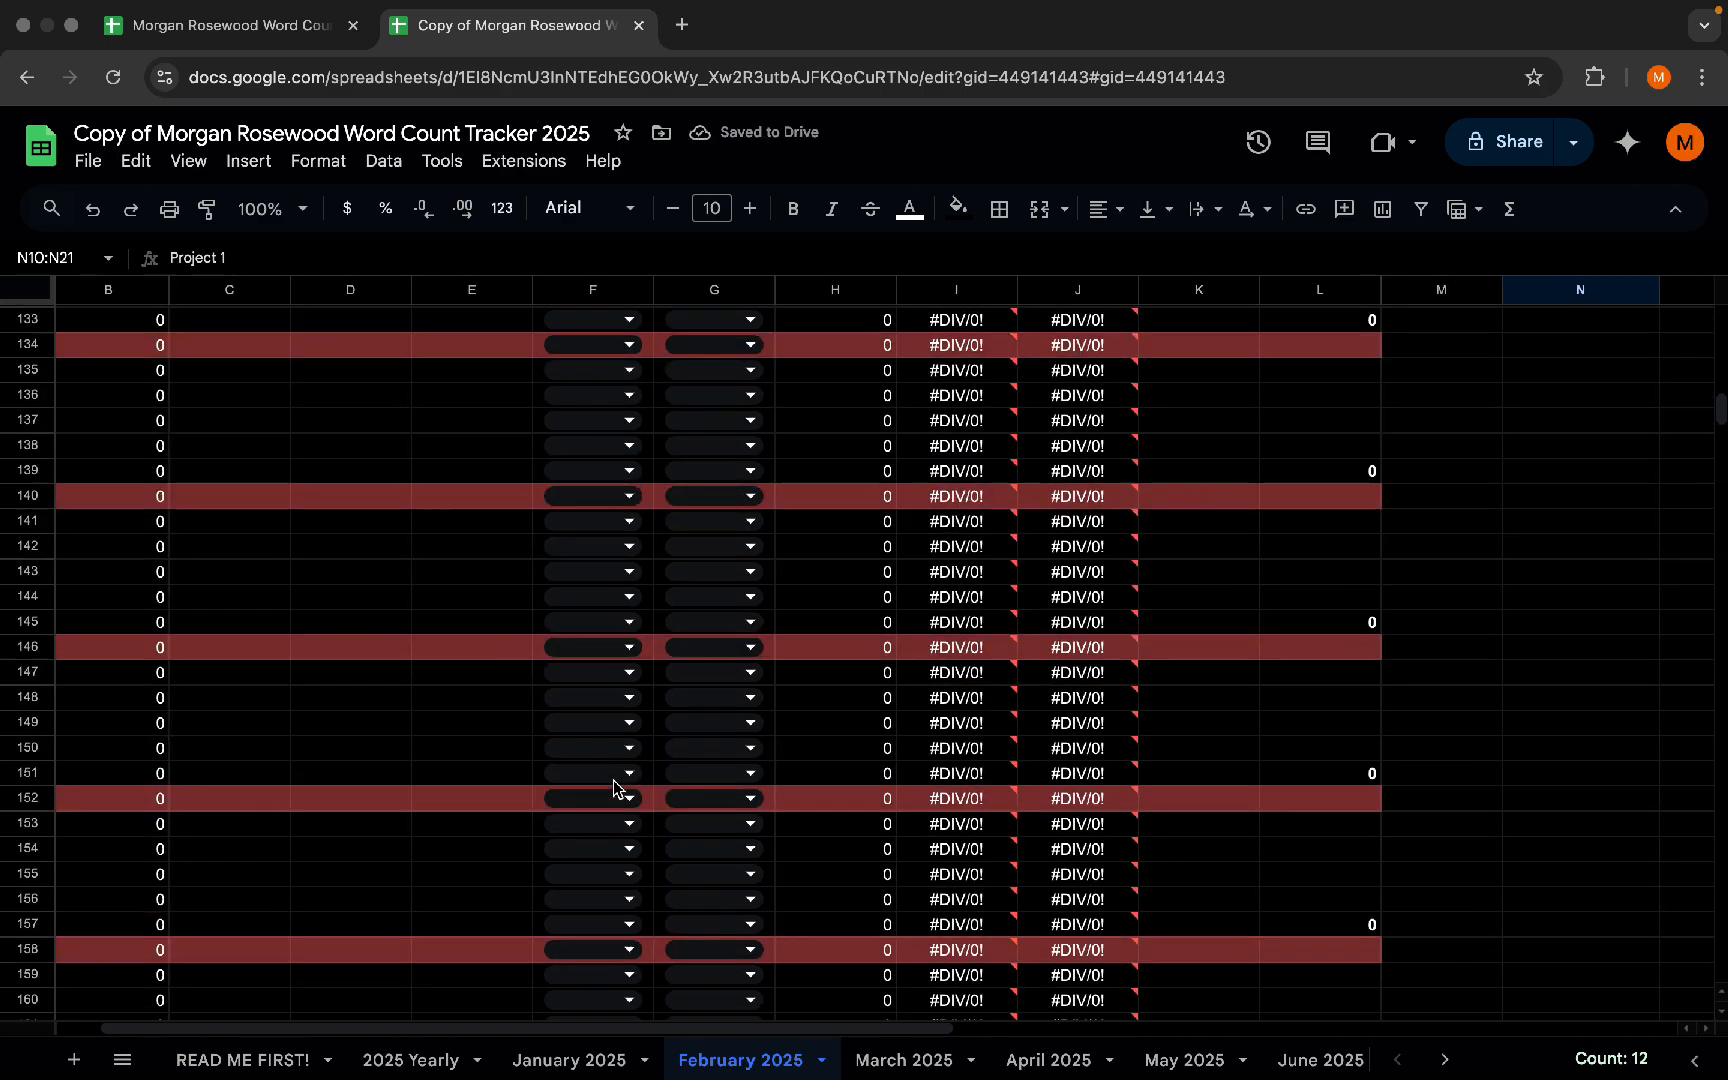
scroll(615, 785, down, 12)
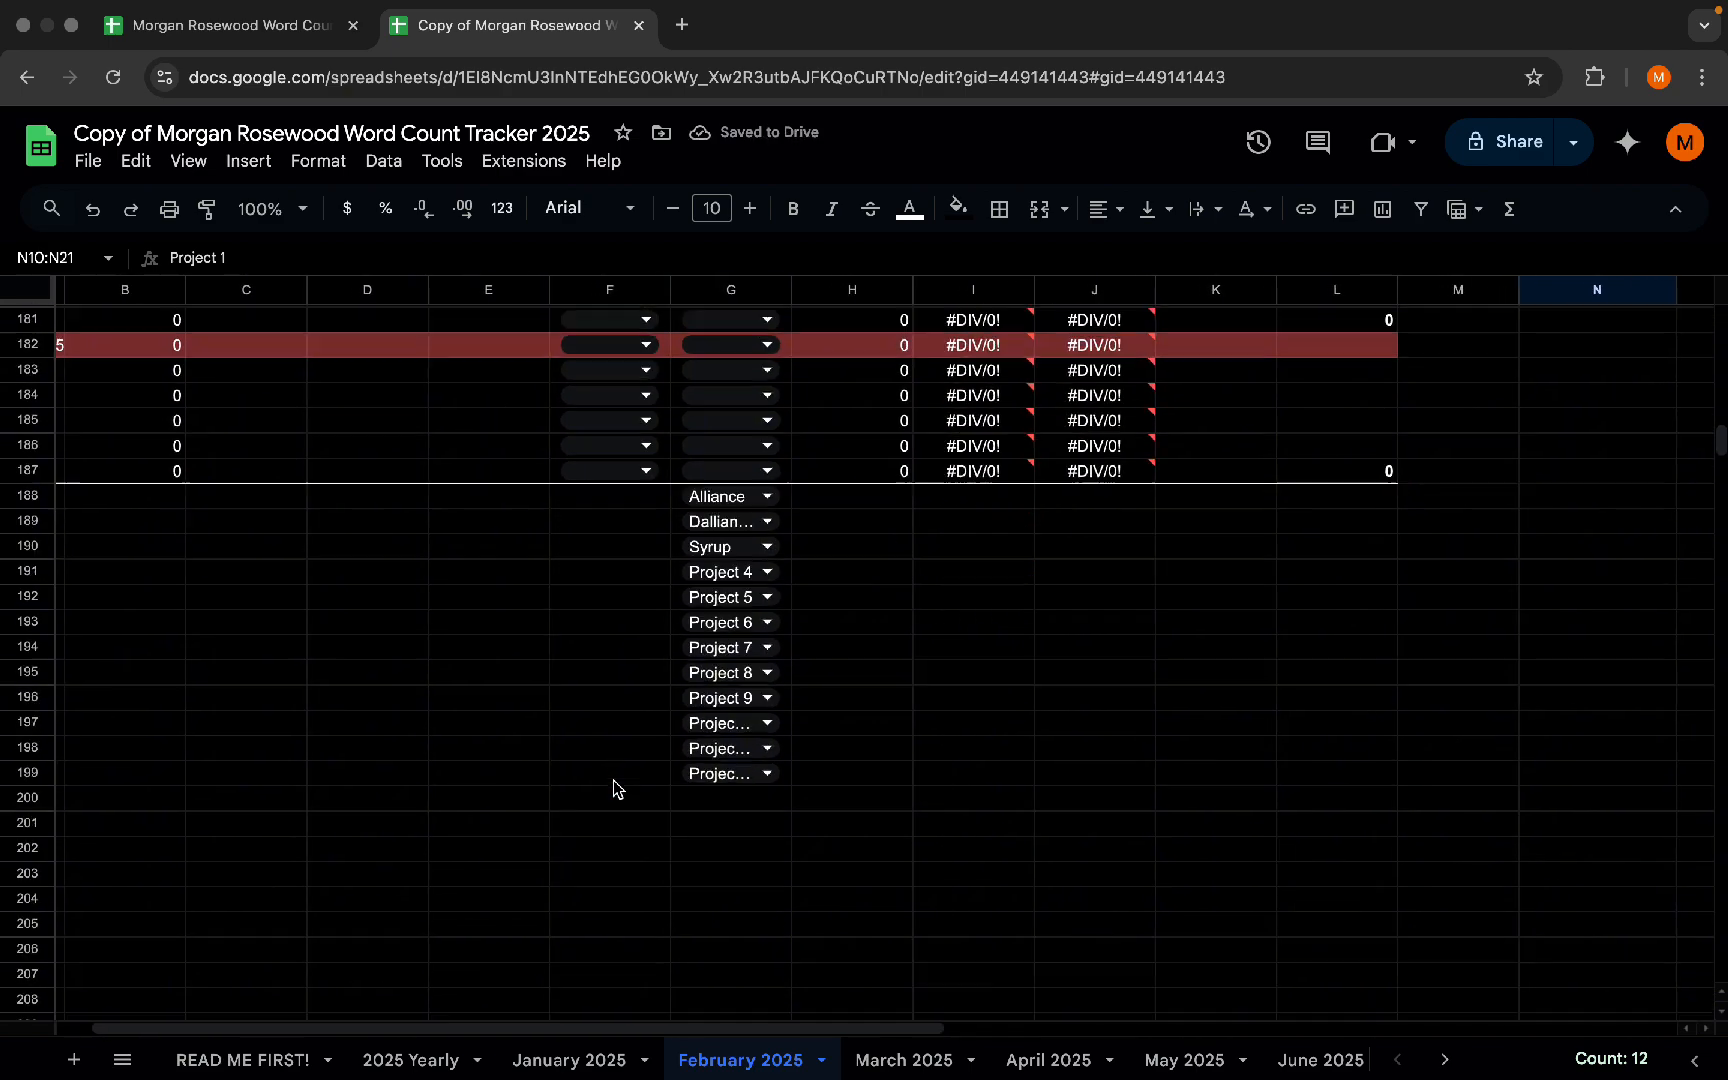
click(773, 418)
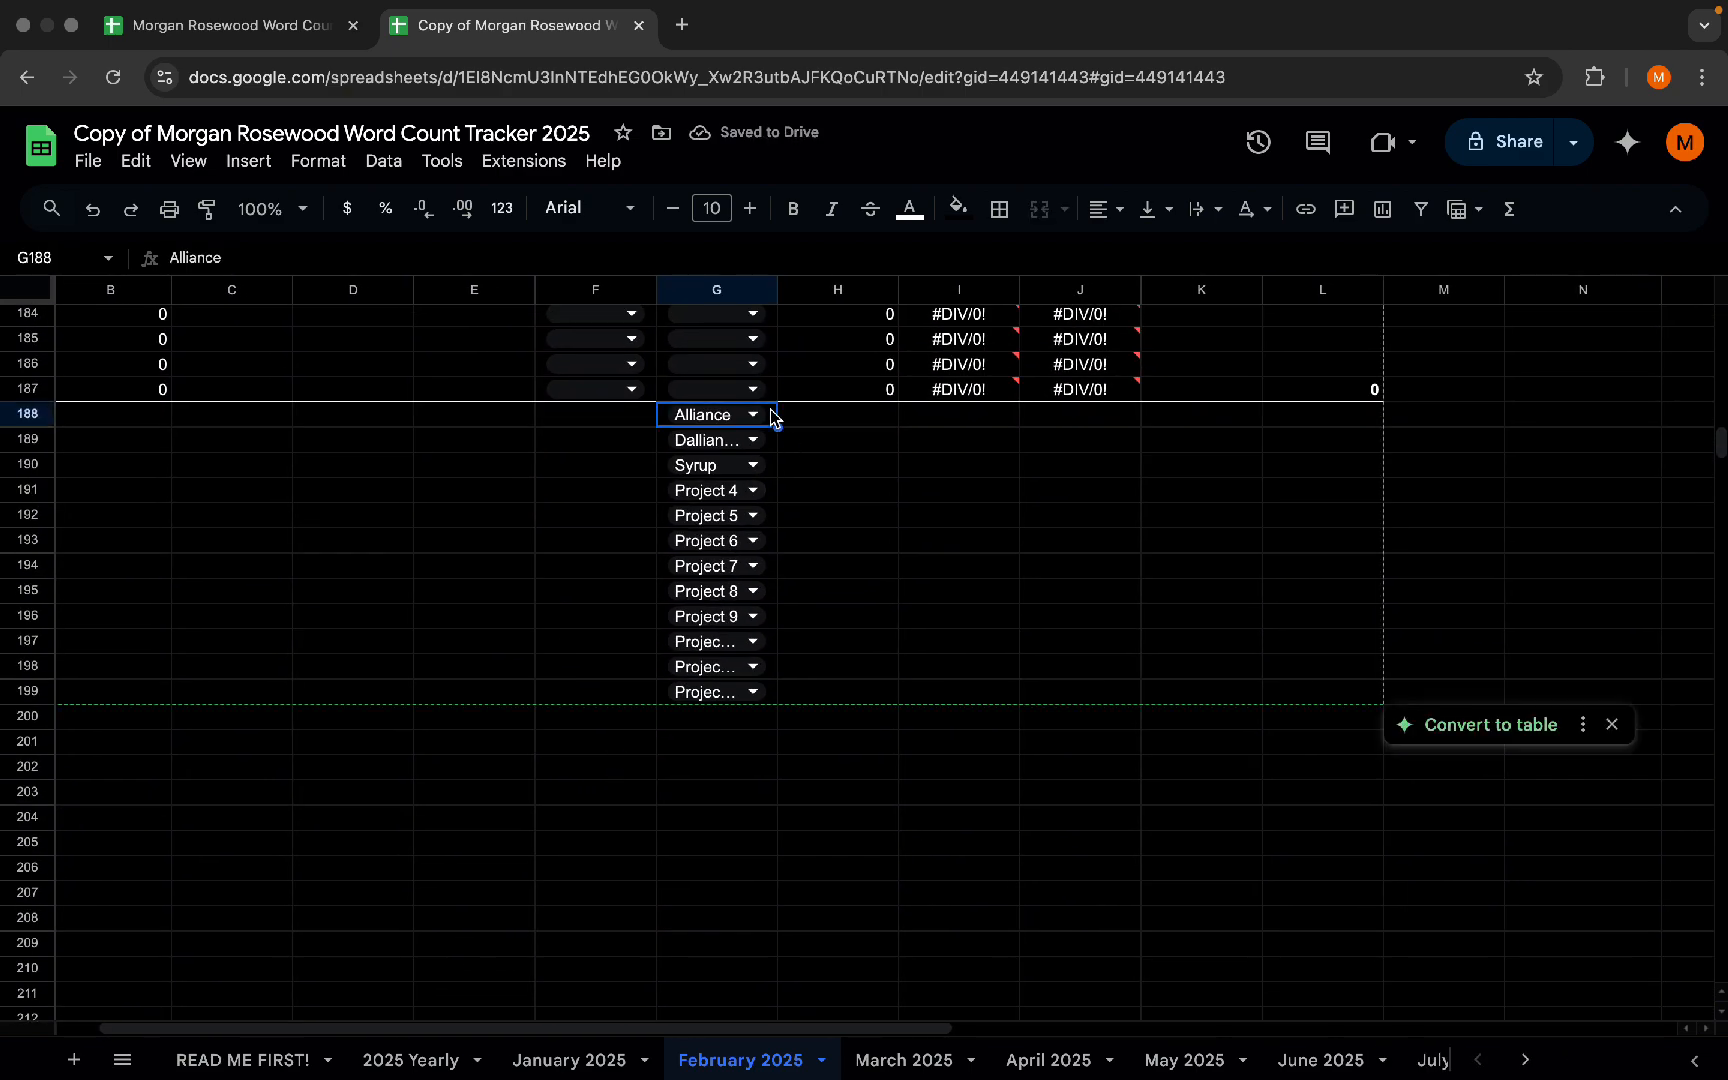
shift+click(773, 702)
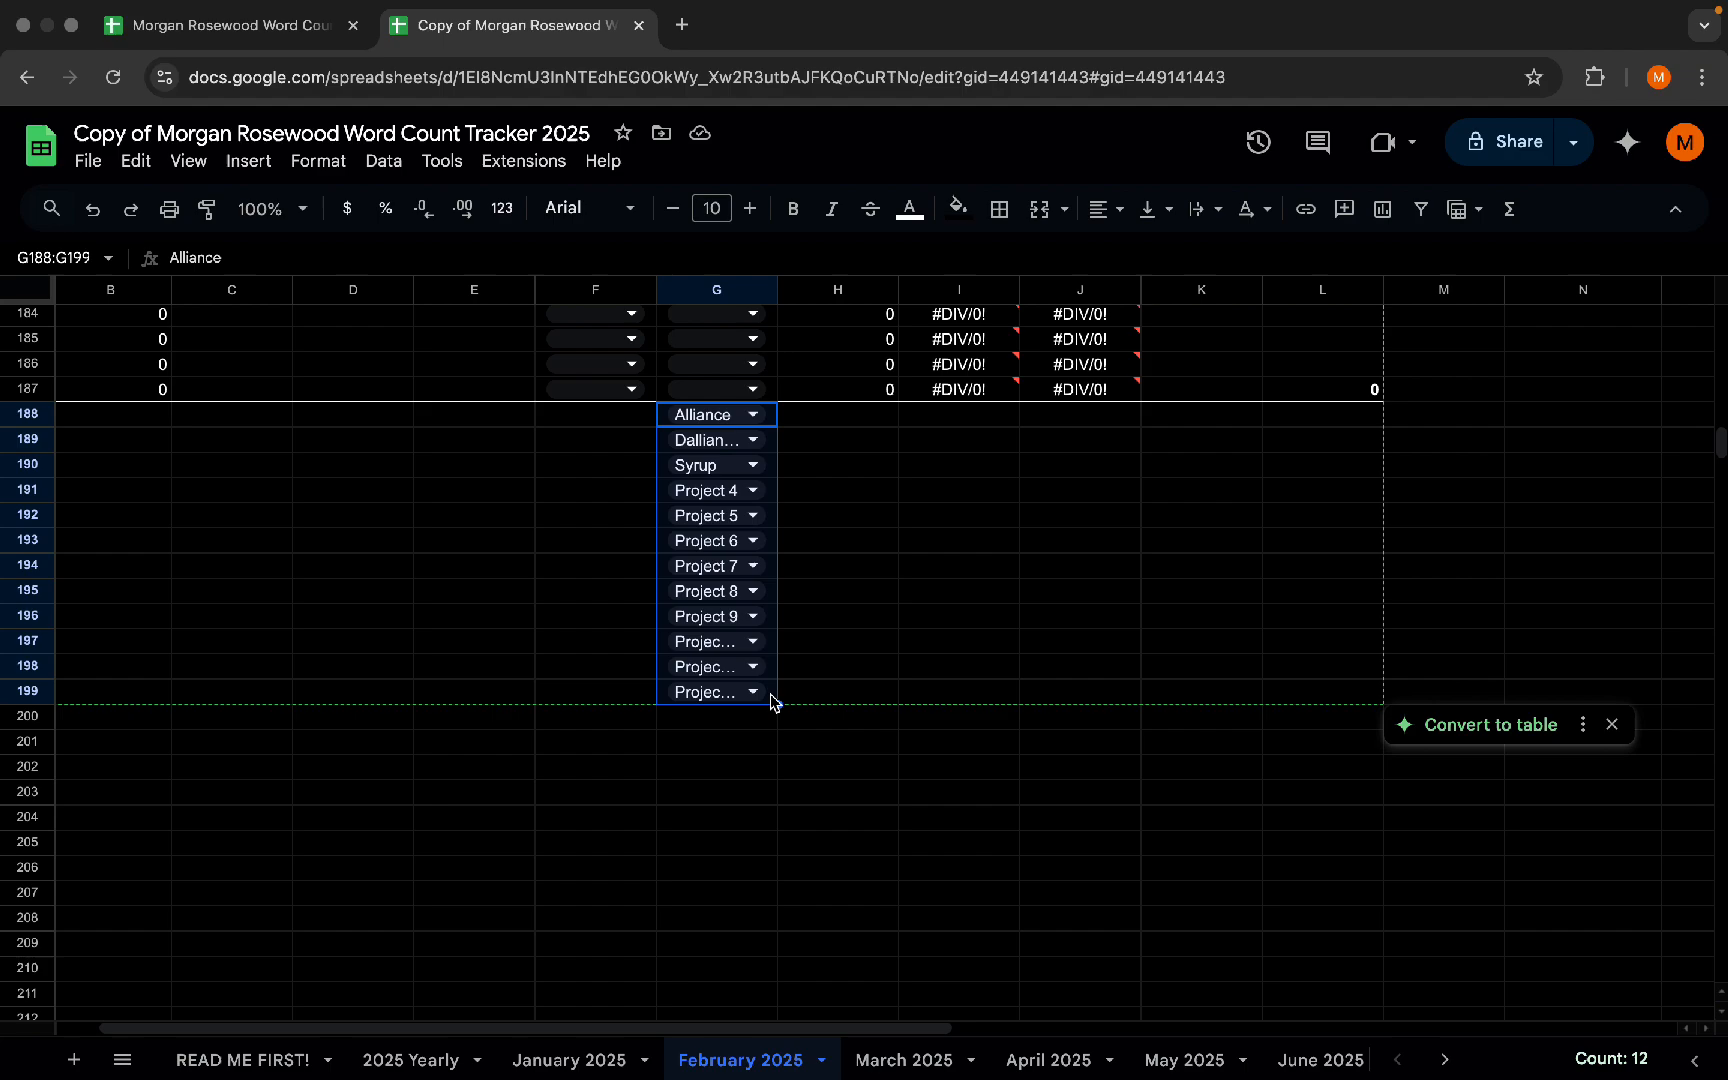
scroll(1466, 459, right, 10)
scroll(1466, 459, up, 20)
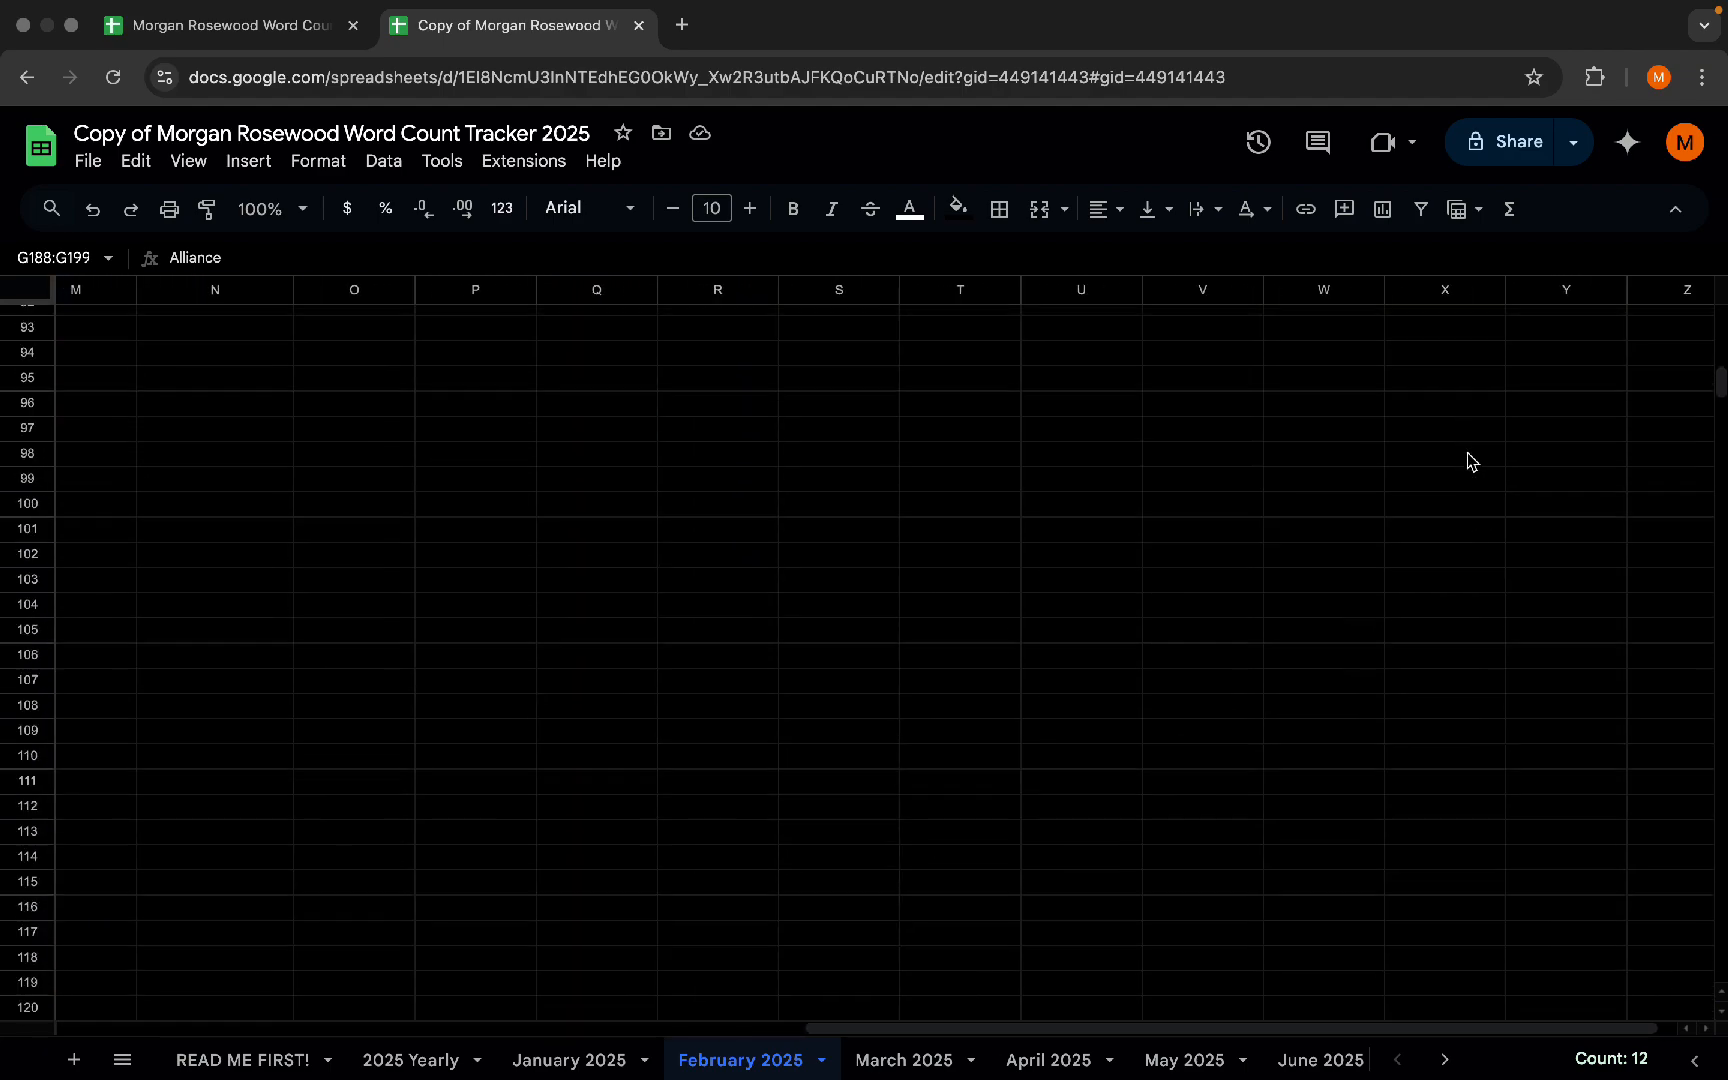
scroll(1468, 460, left, 5)
scroll(1468, 460, up, 20)
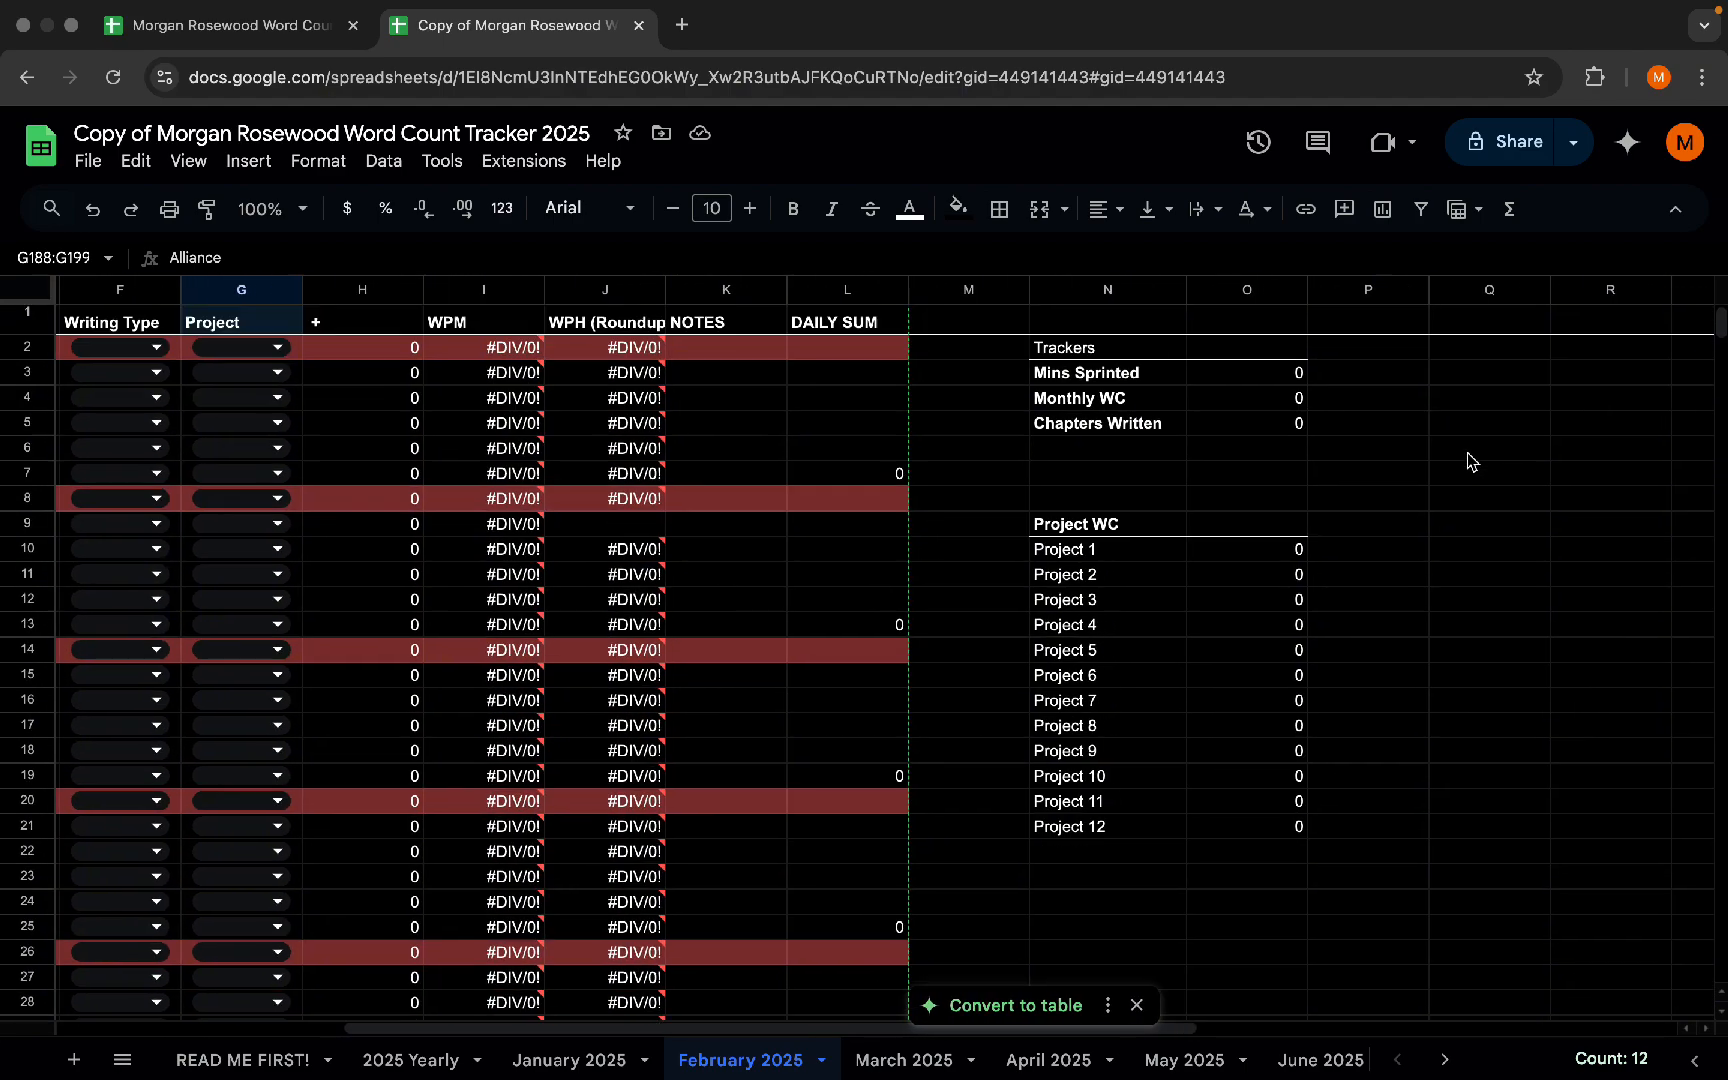
click(1078, 566)
shift+click(1117, 851)
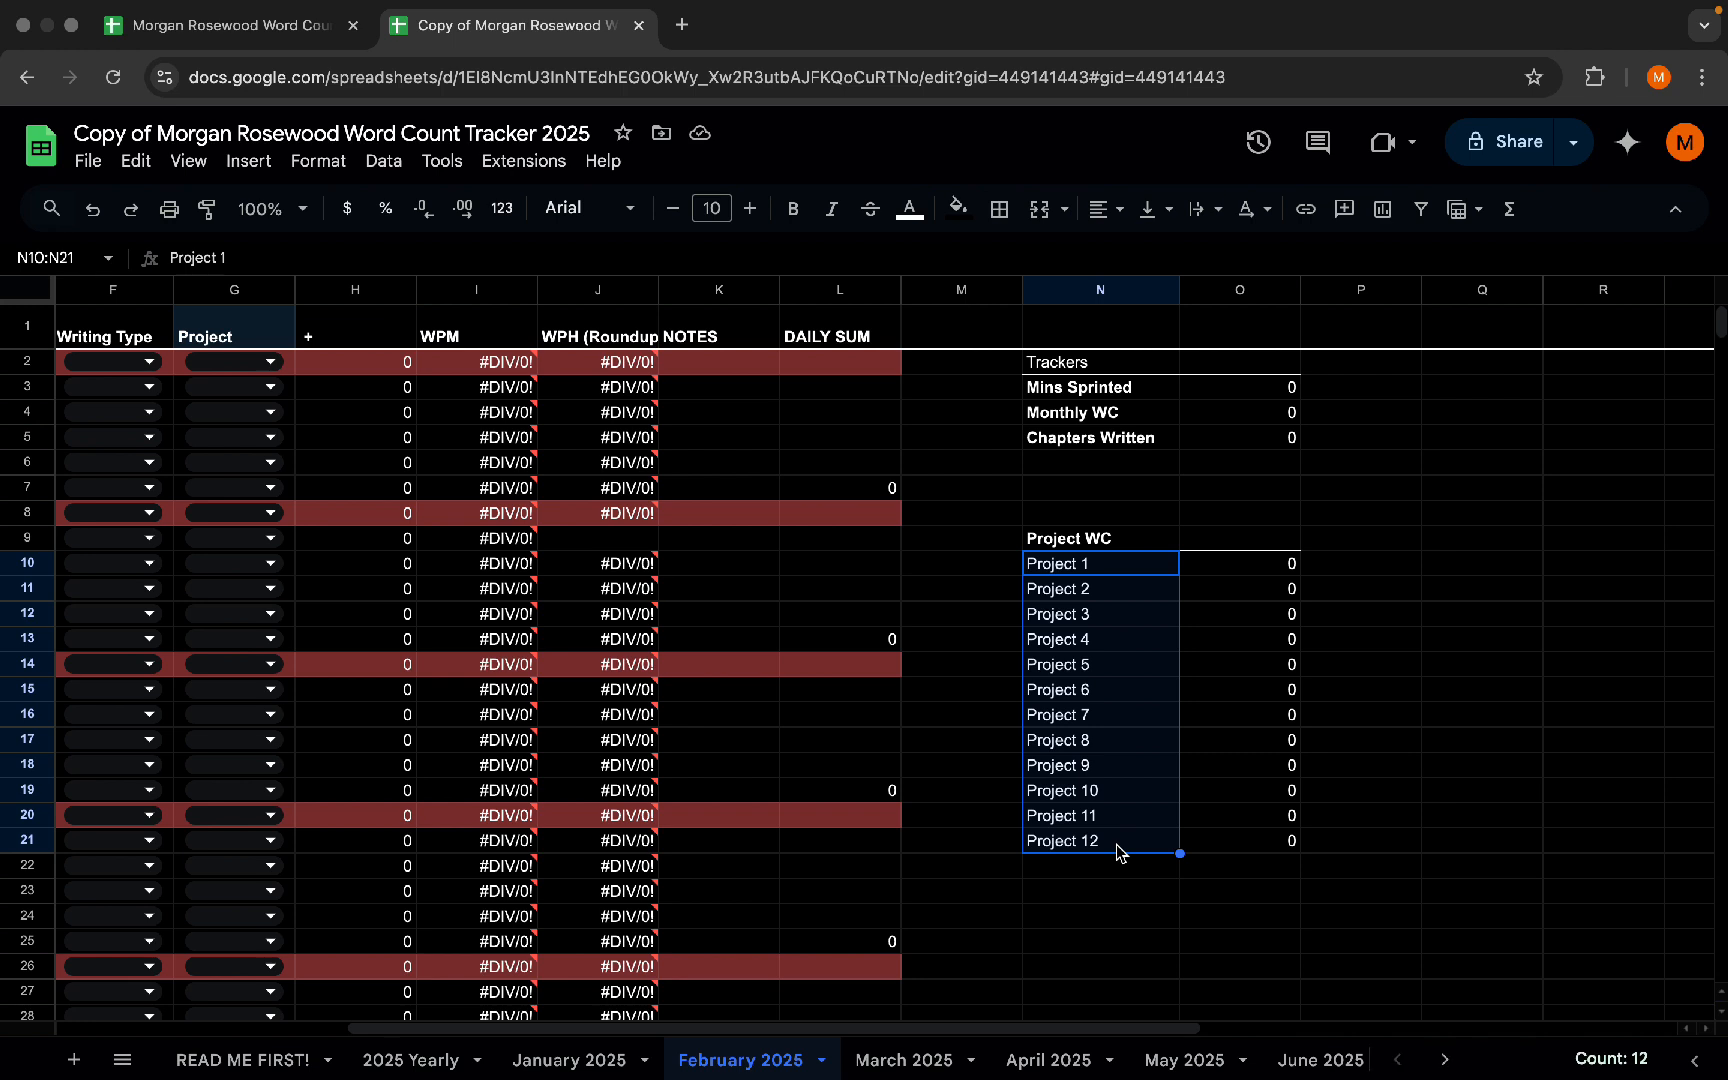
right_click(1120, 690)
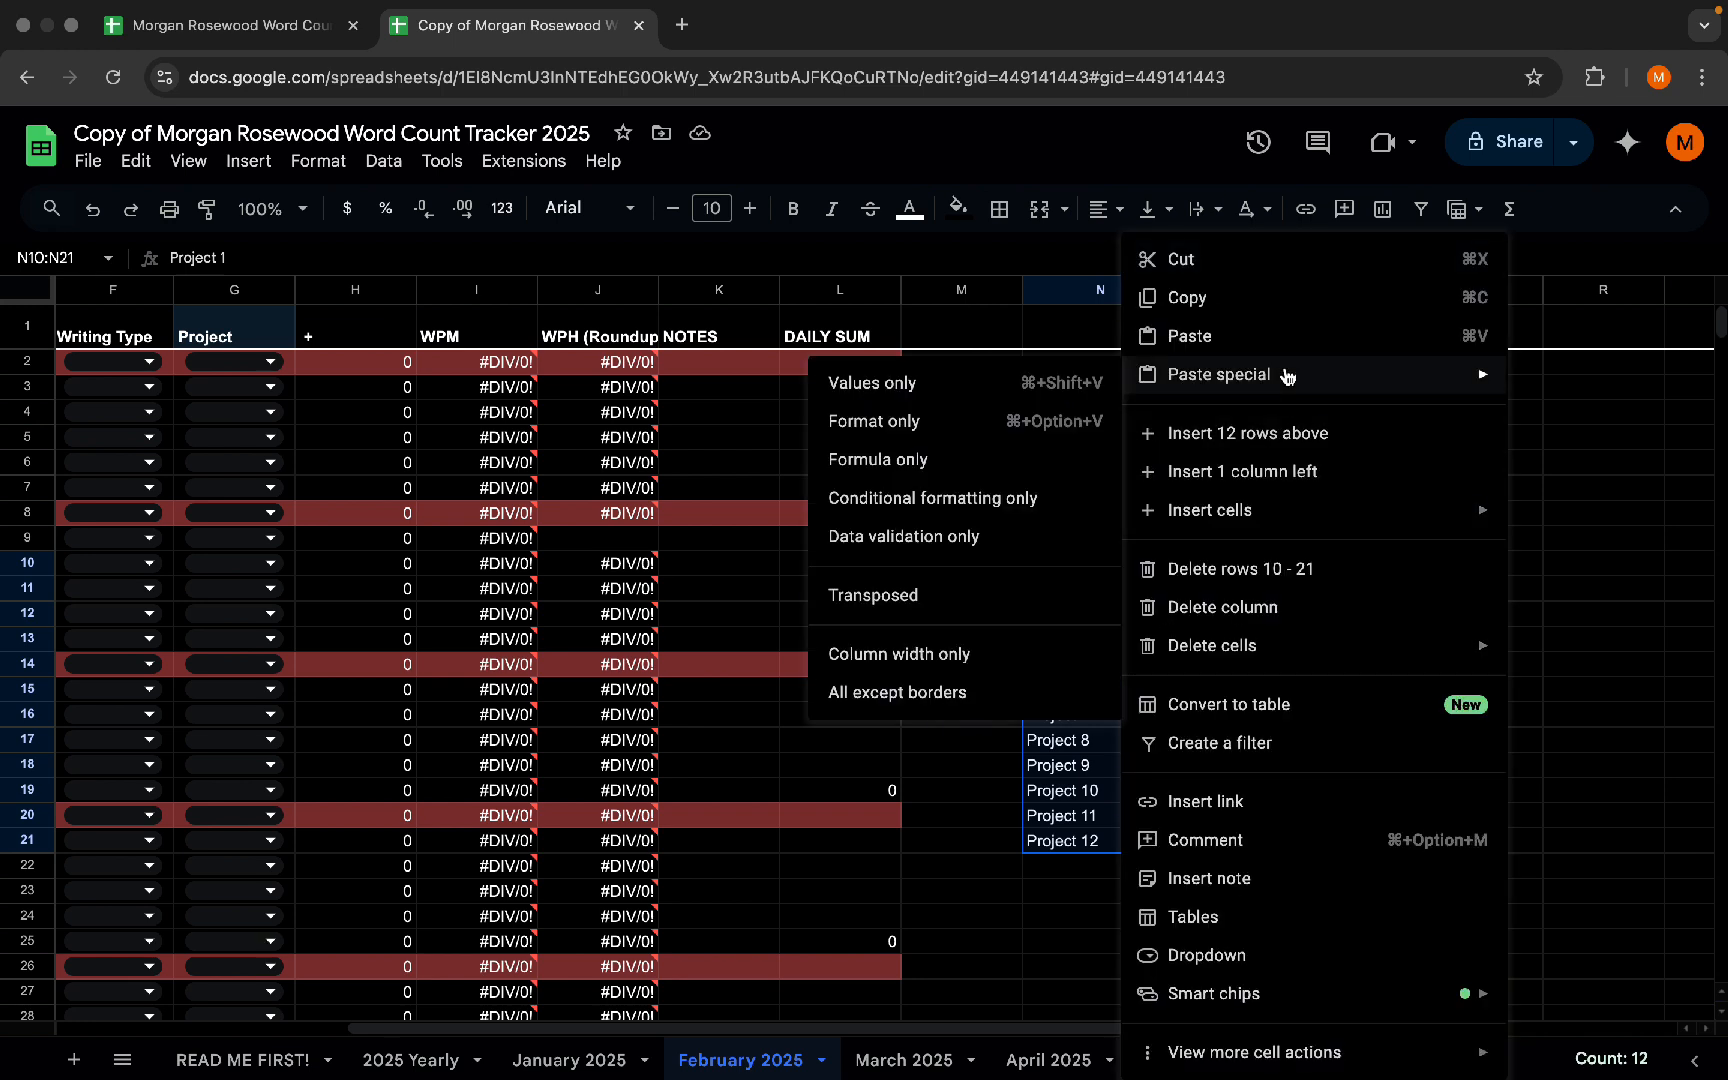
click(1018, 370)
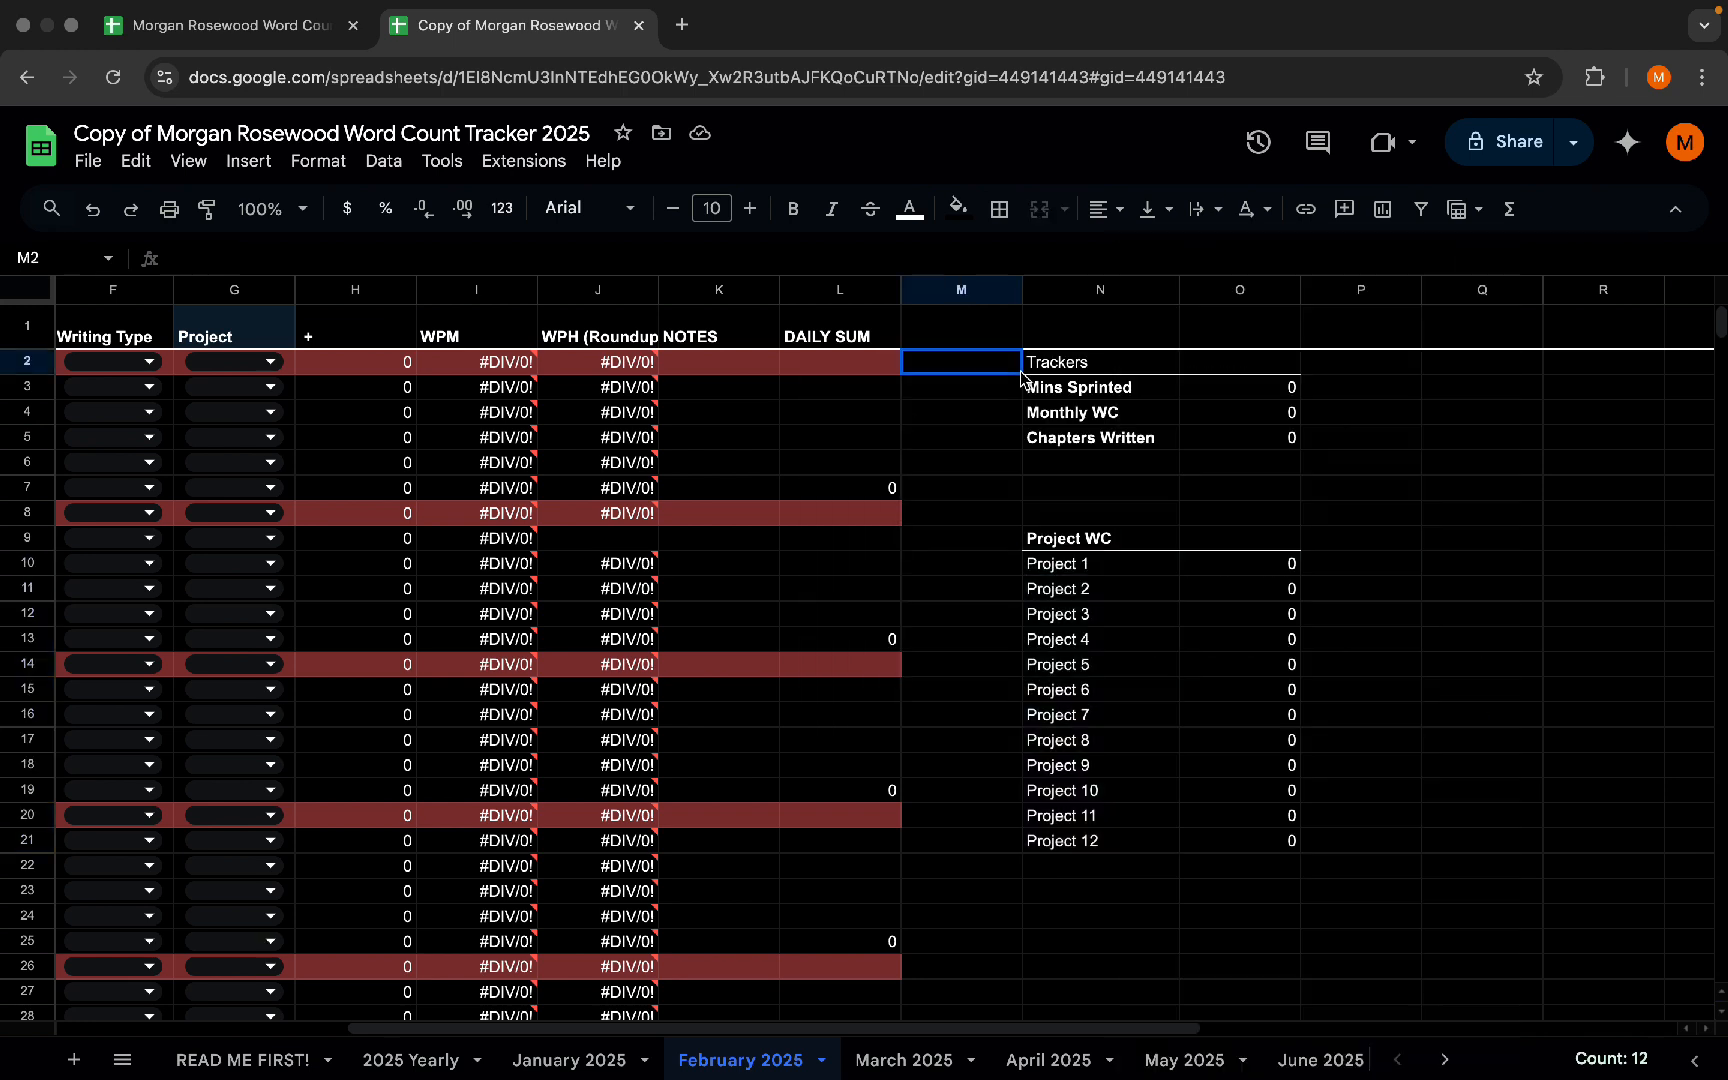
- Paste only the values of the project key into Project WC cells N10:N21, and inspect the SUMIF formula in O10
click(1070, 567)
shift+click(1070, 848)
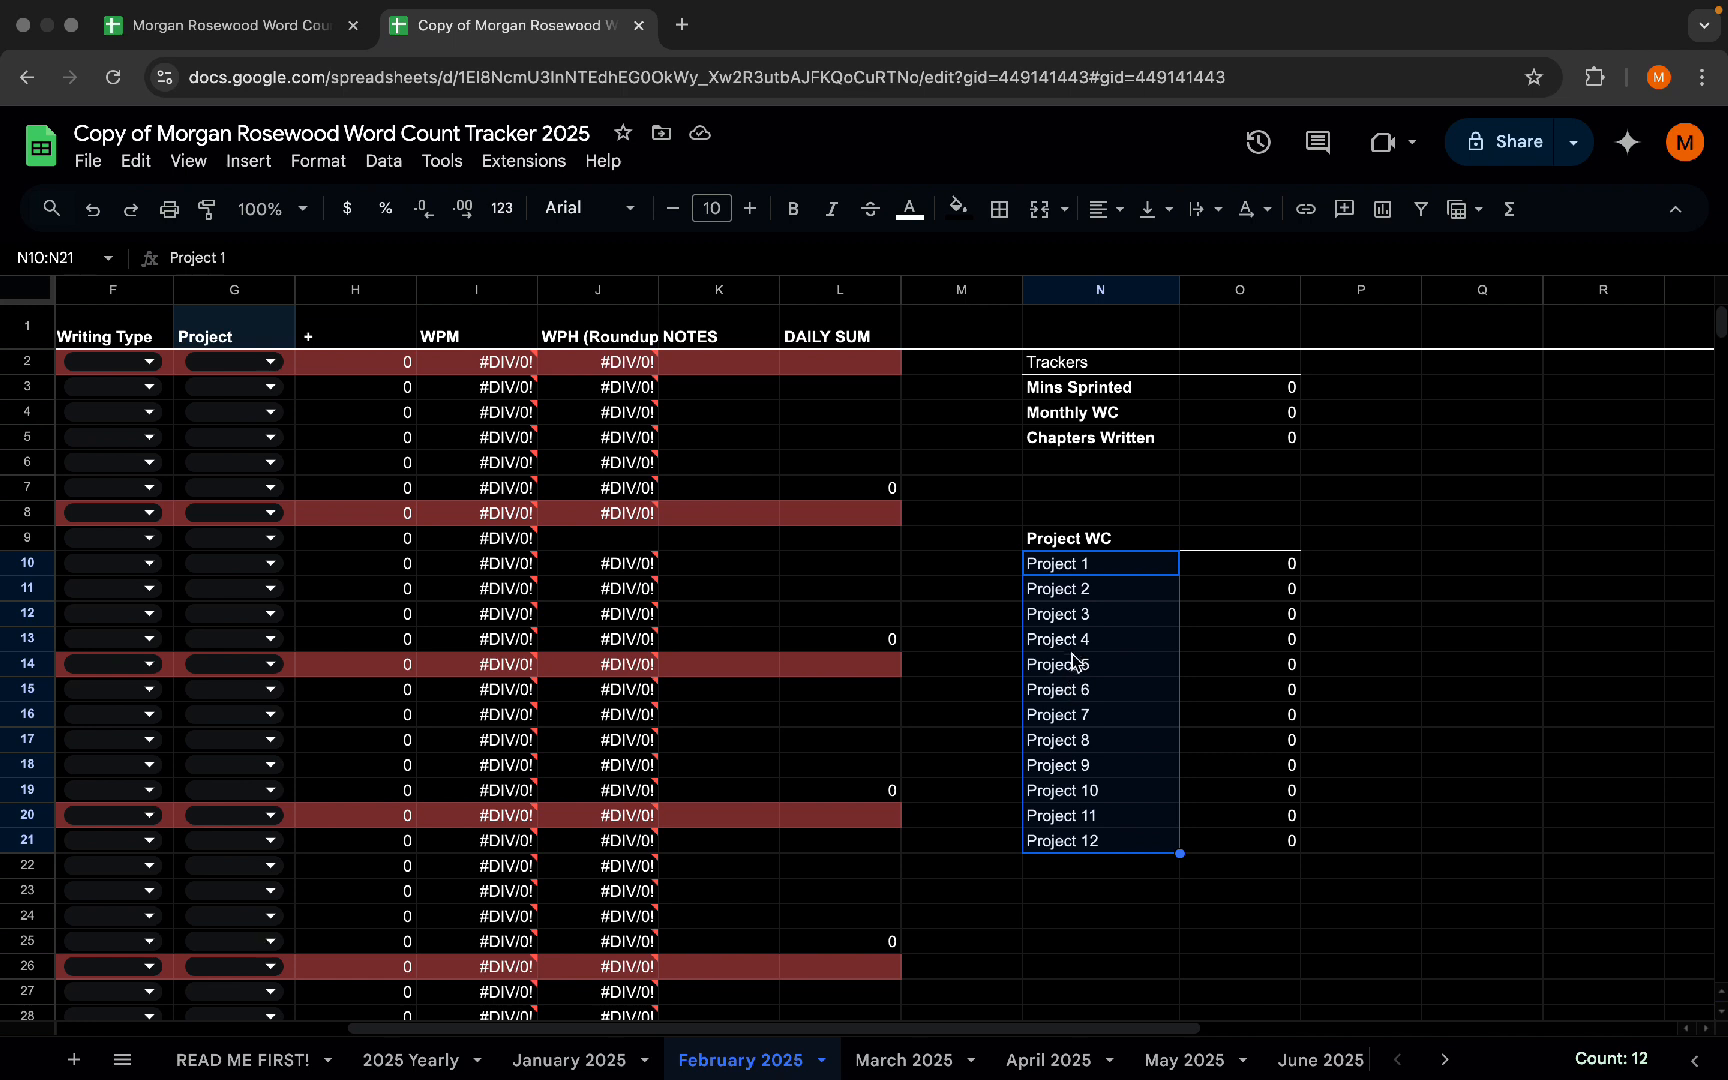
right_click(1071, 659)
mouse_move(1170, 390)
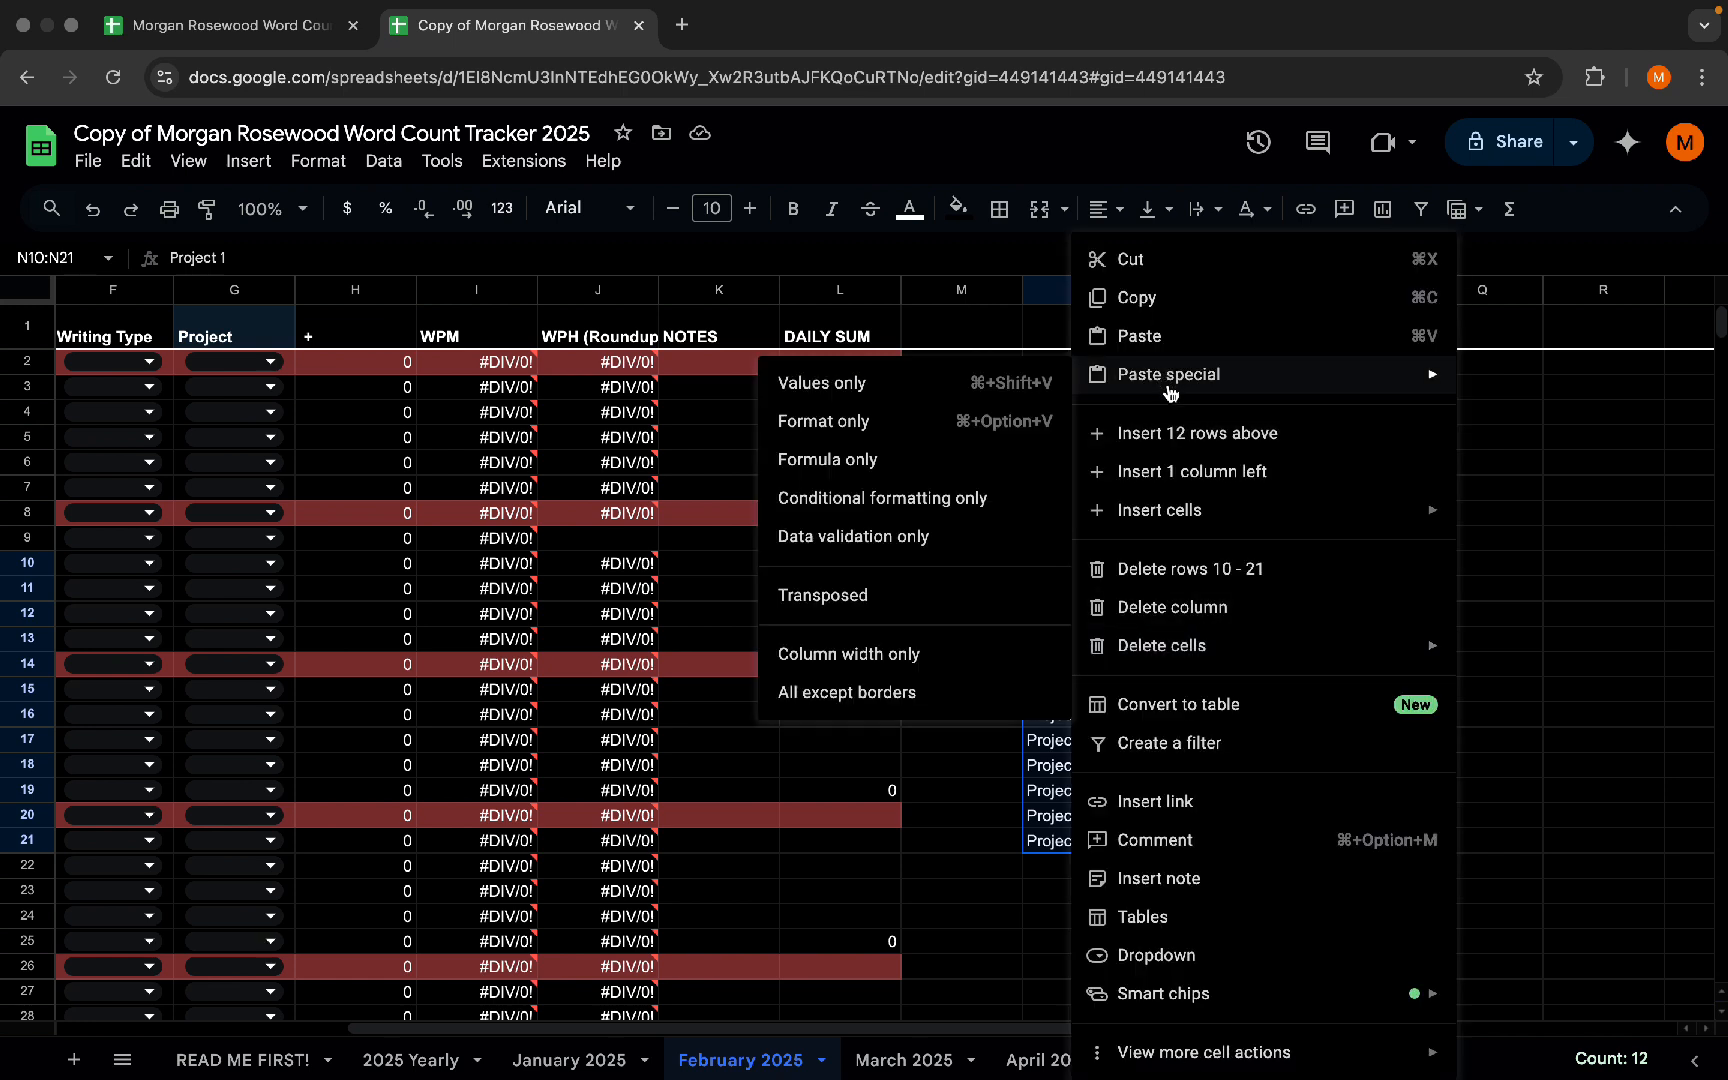
click(994, 384)
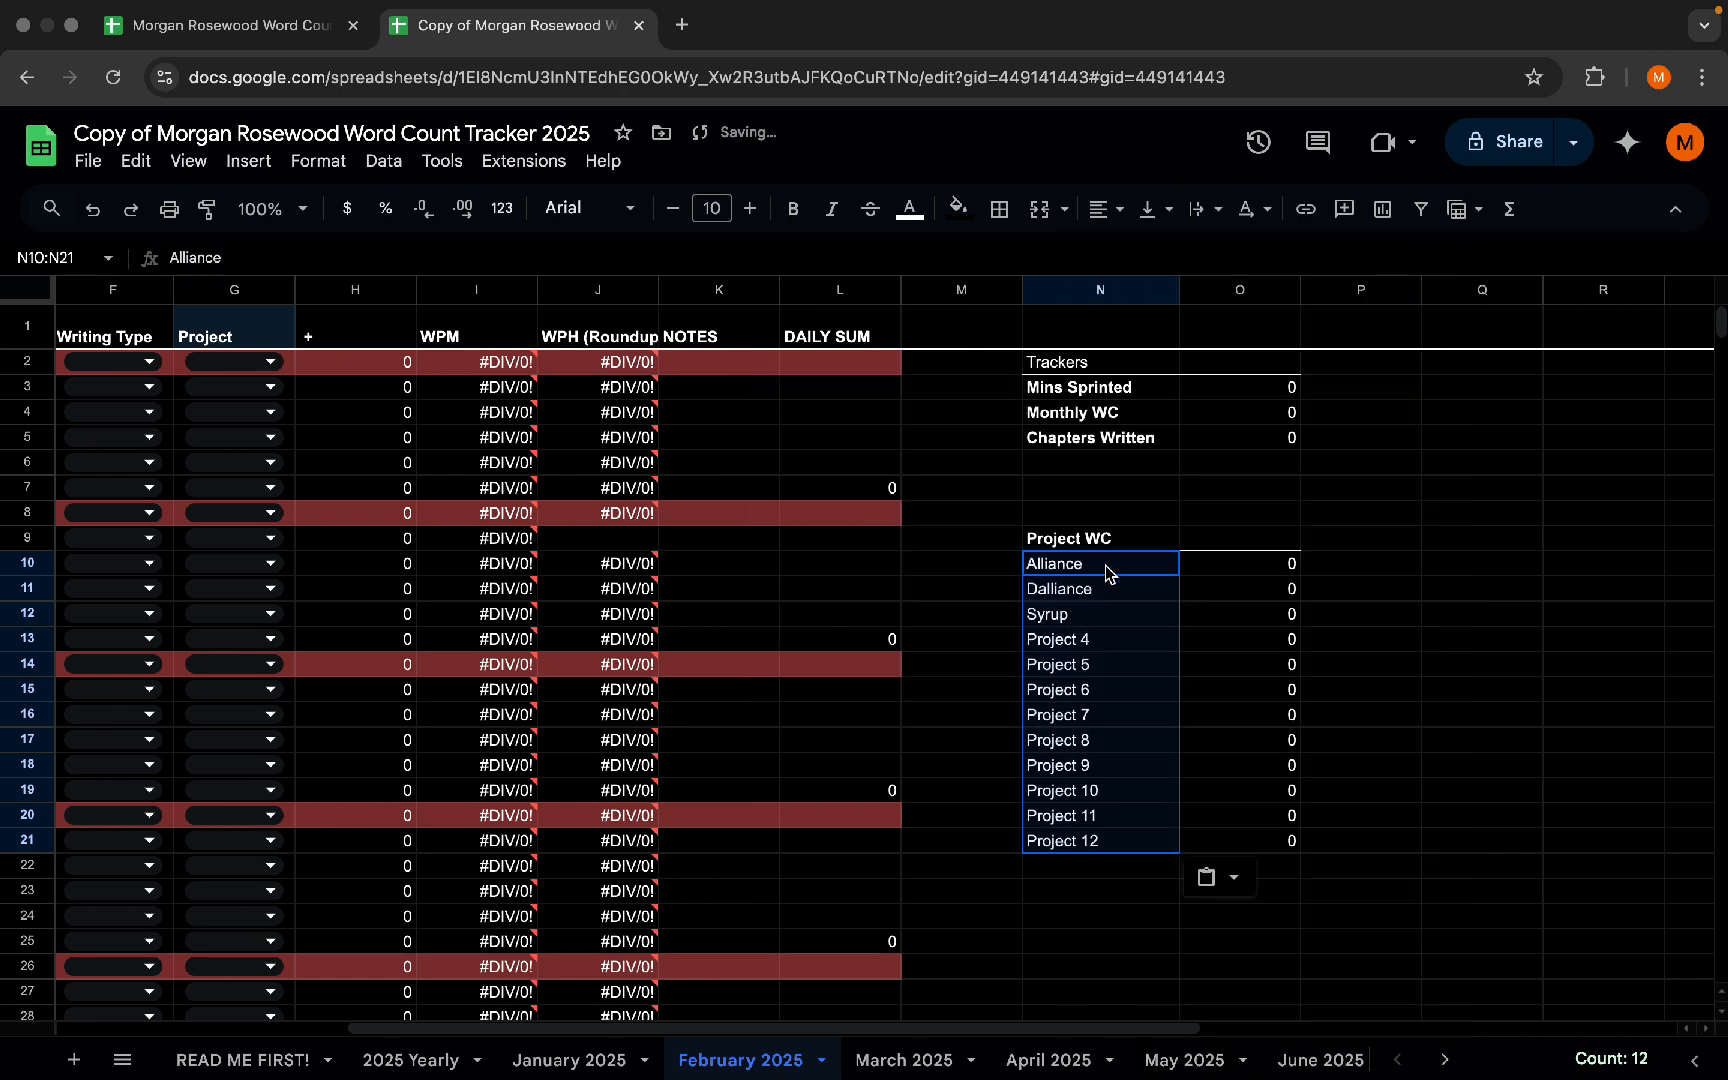
double_click(1261, 567)
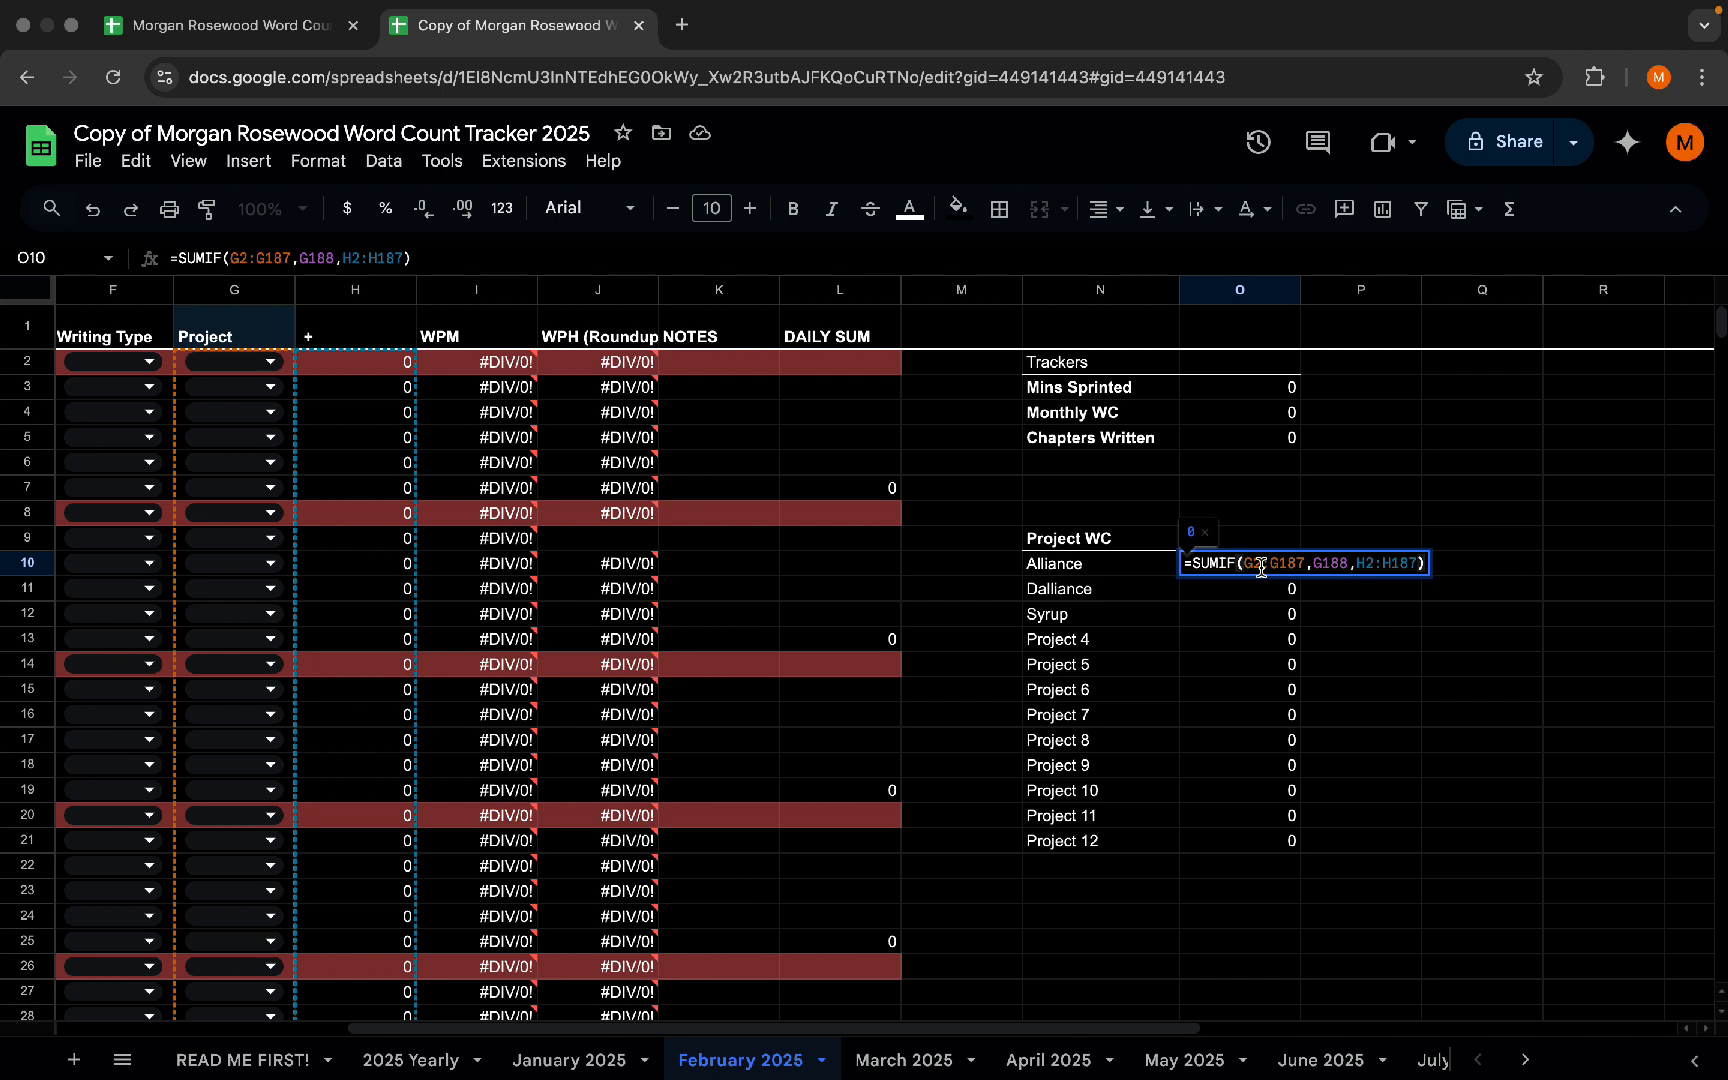
click(1083, 567)
- Add a Project 13 option to the February 2025 Project dropdown rule and apply it to all matching dropdowns
click(233, 361)
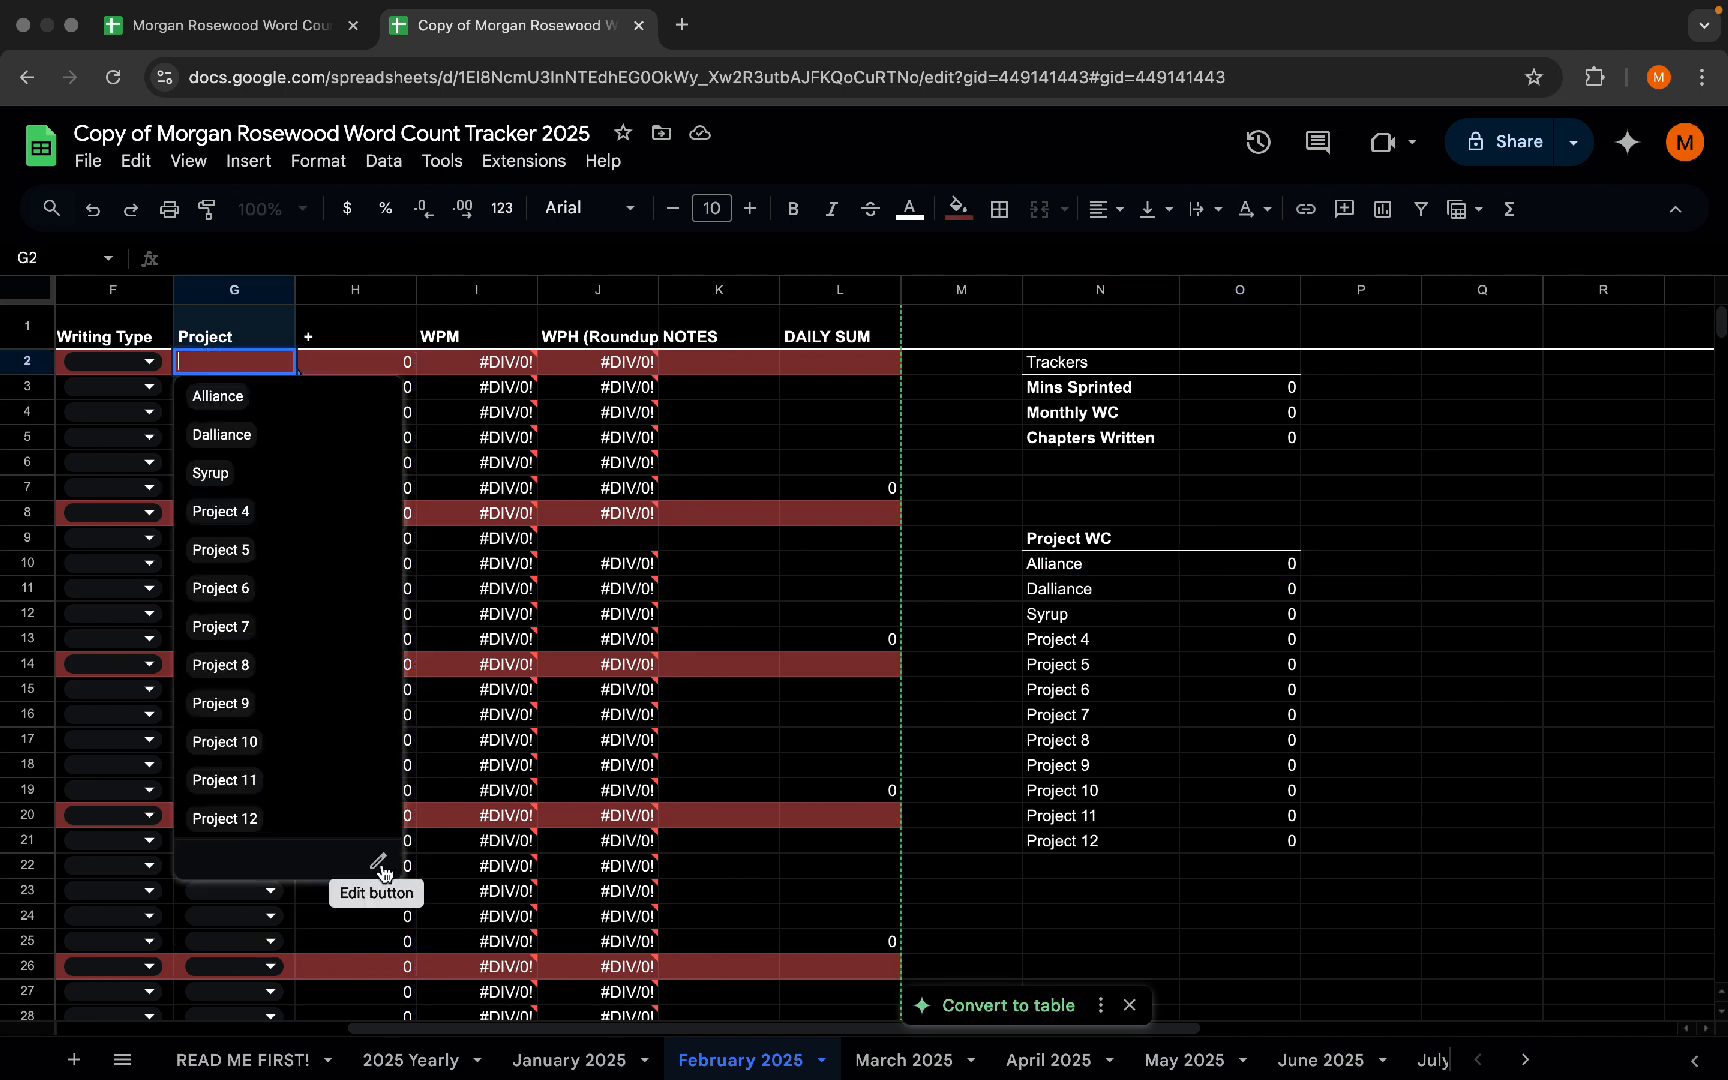
click(379, 862)
scroll(1551, 636, down, 5)
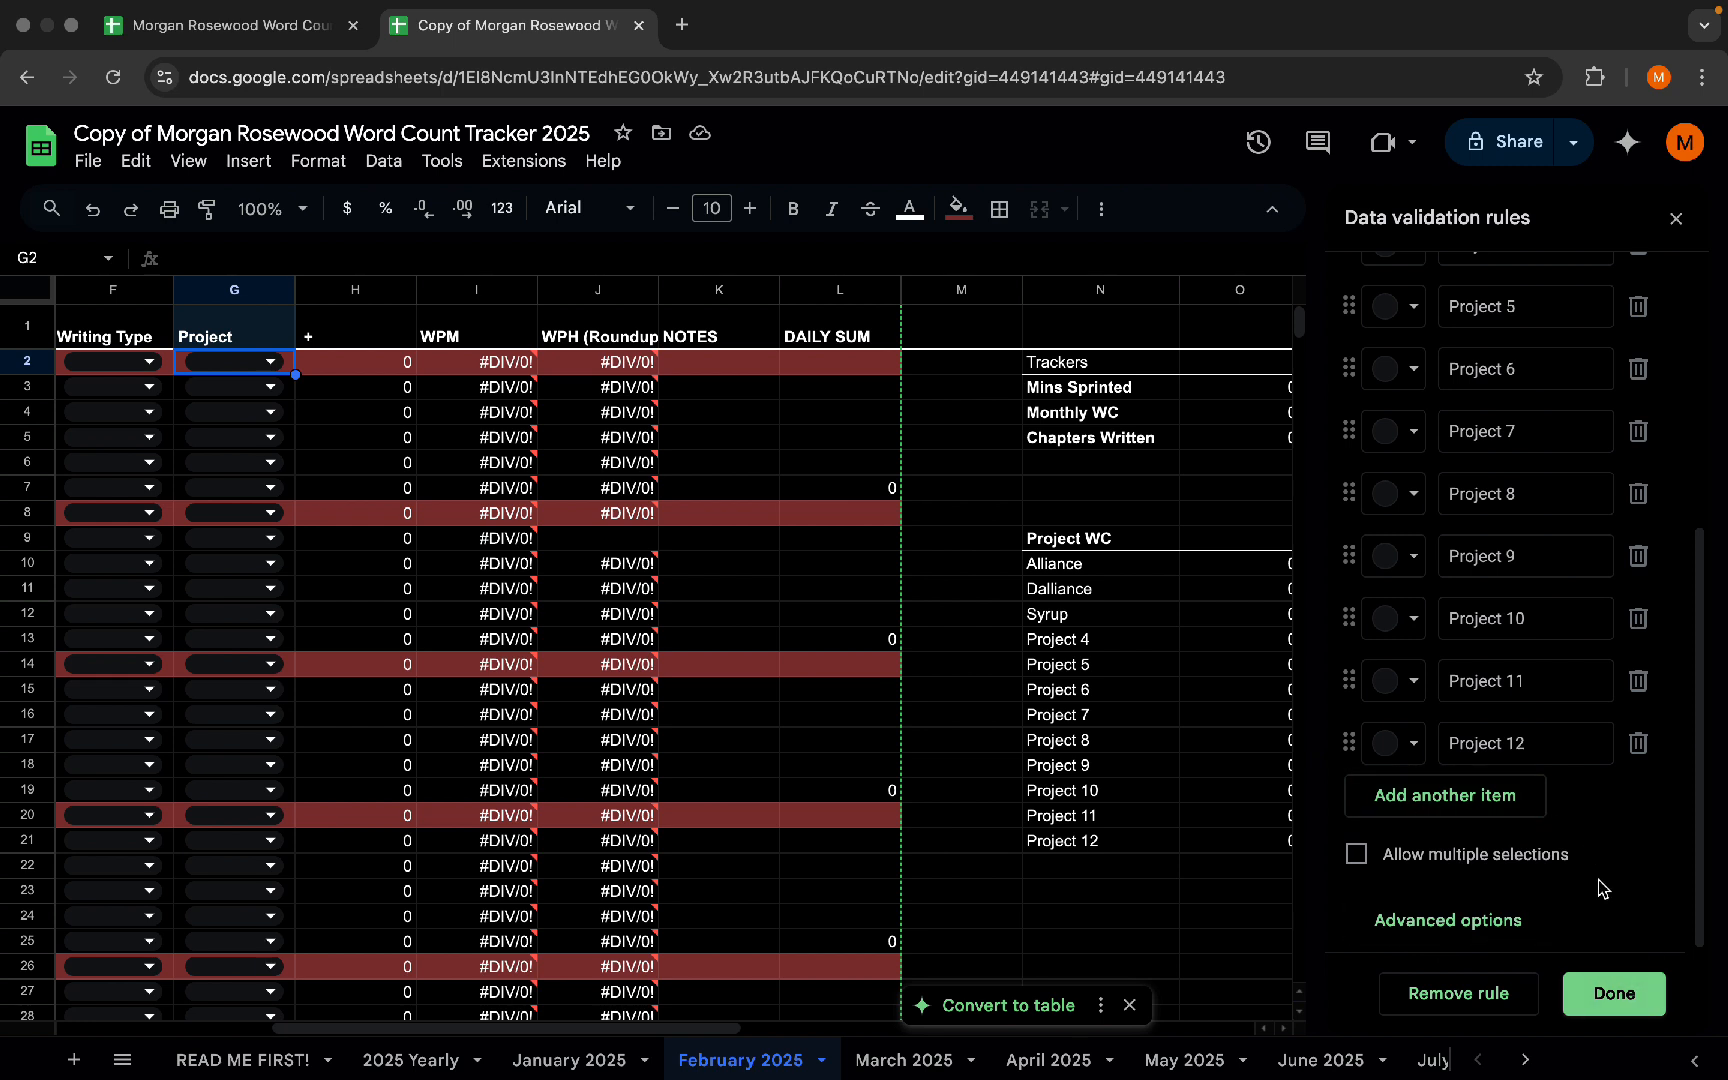
click(1460, 805)
text(Project 13)
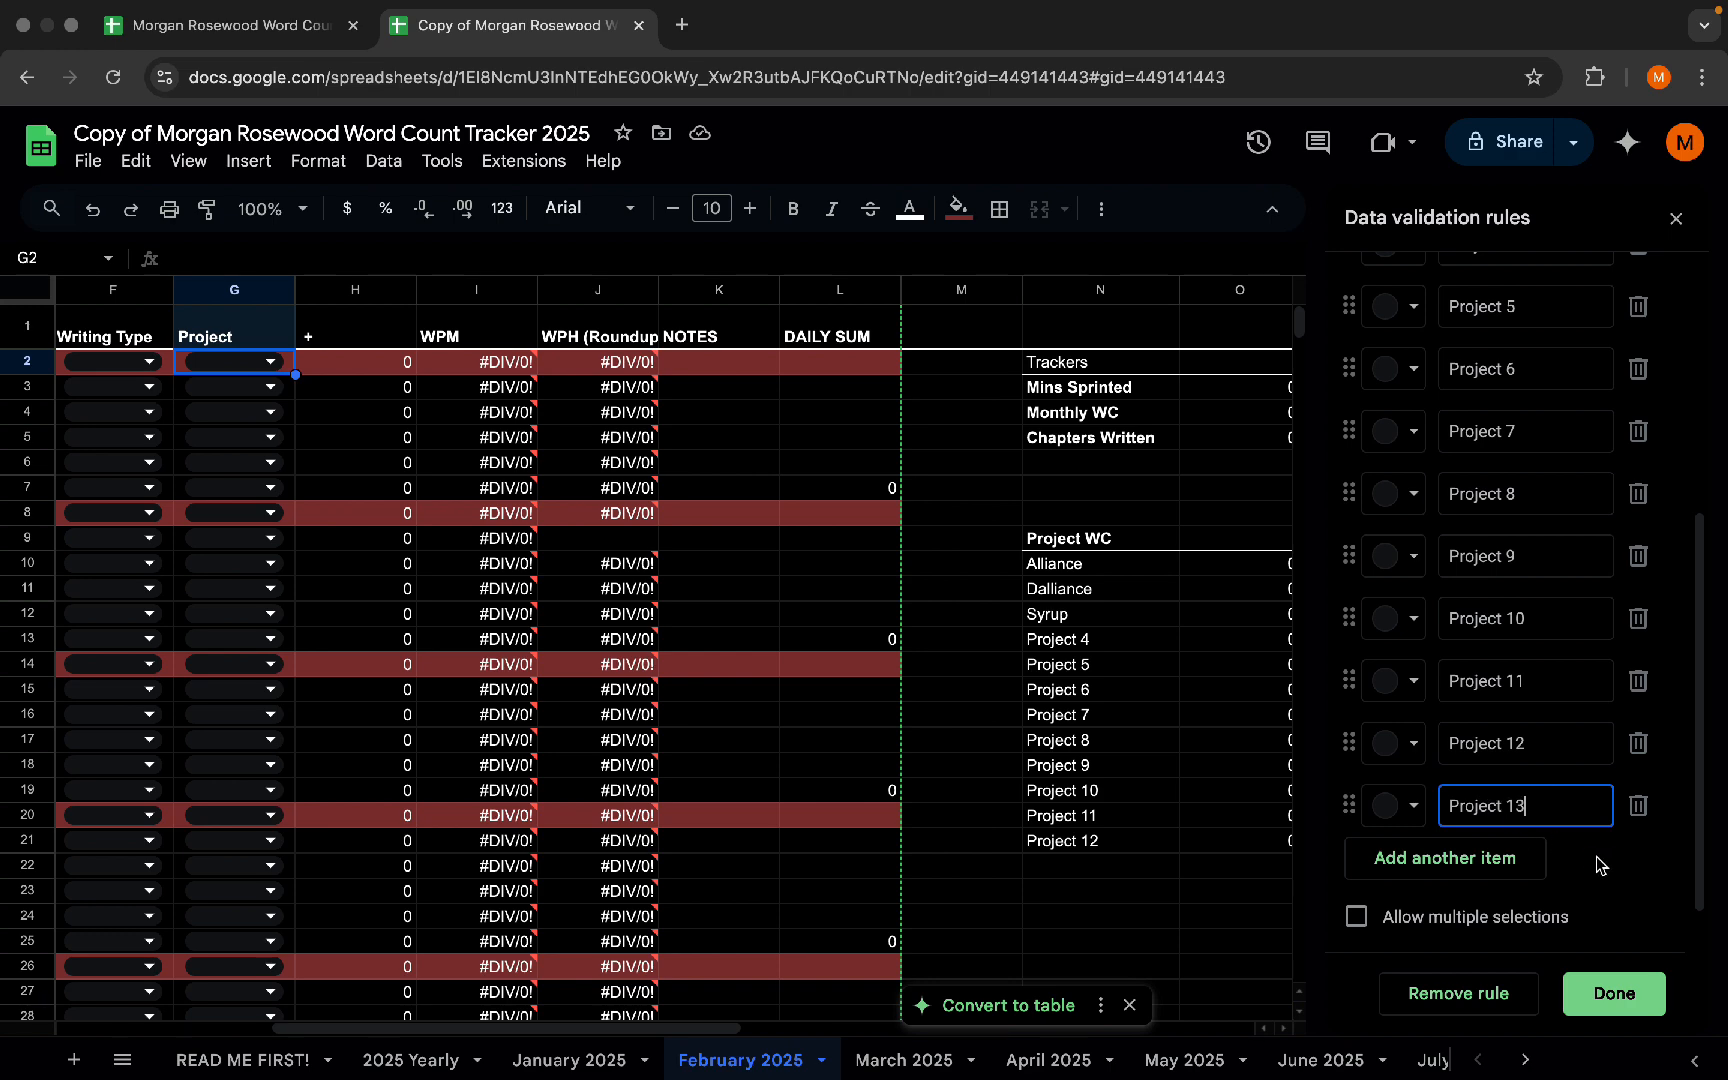
click(1614, 993)
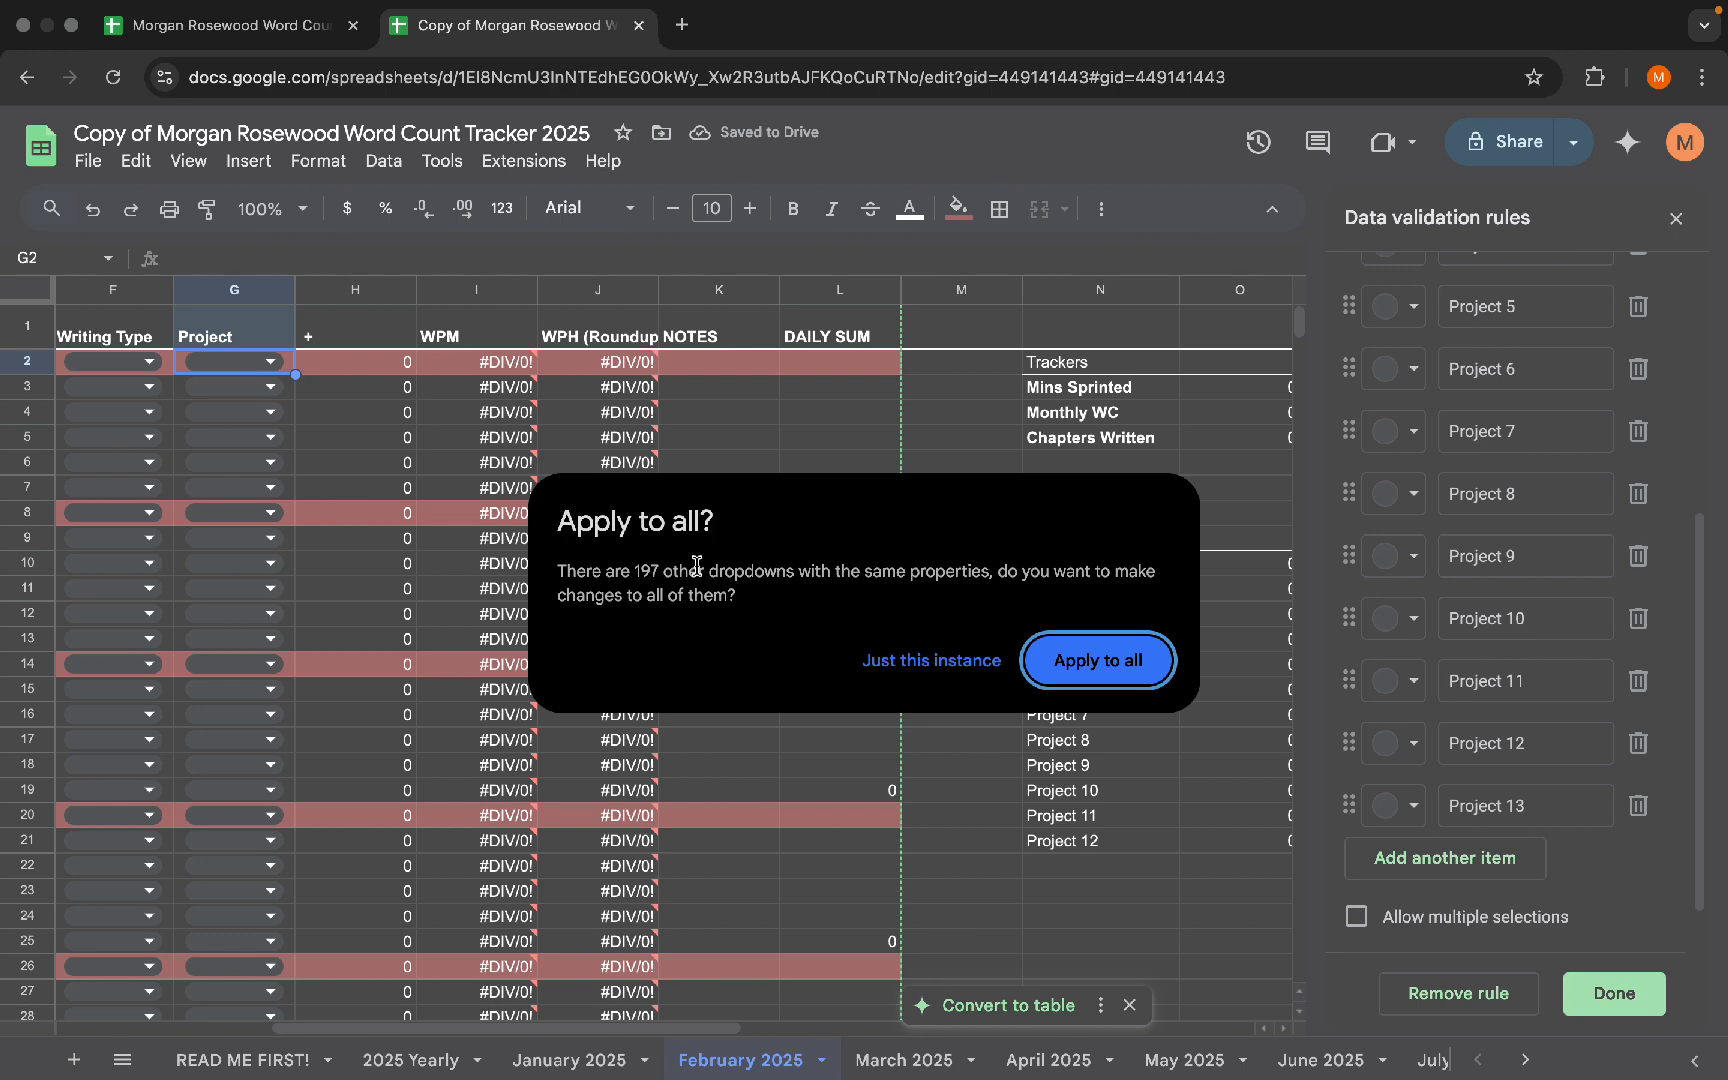
click(1101, 663)
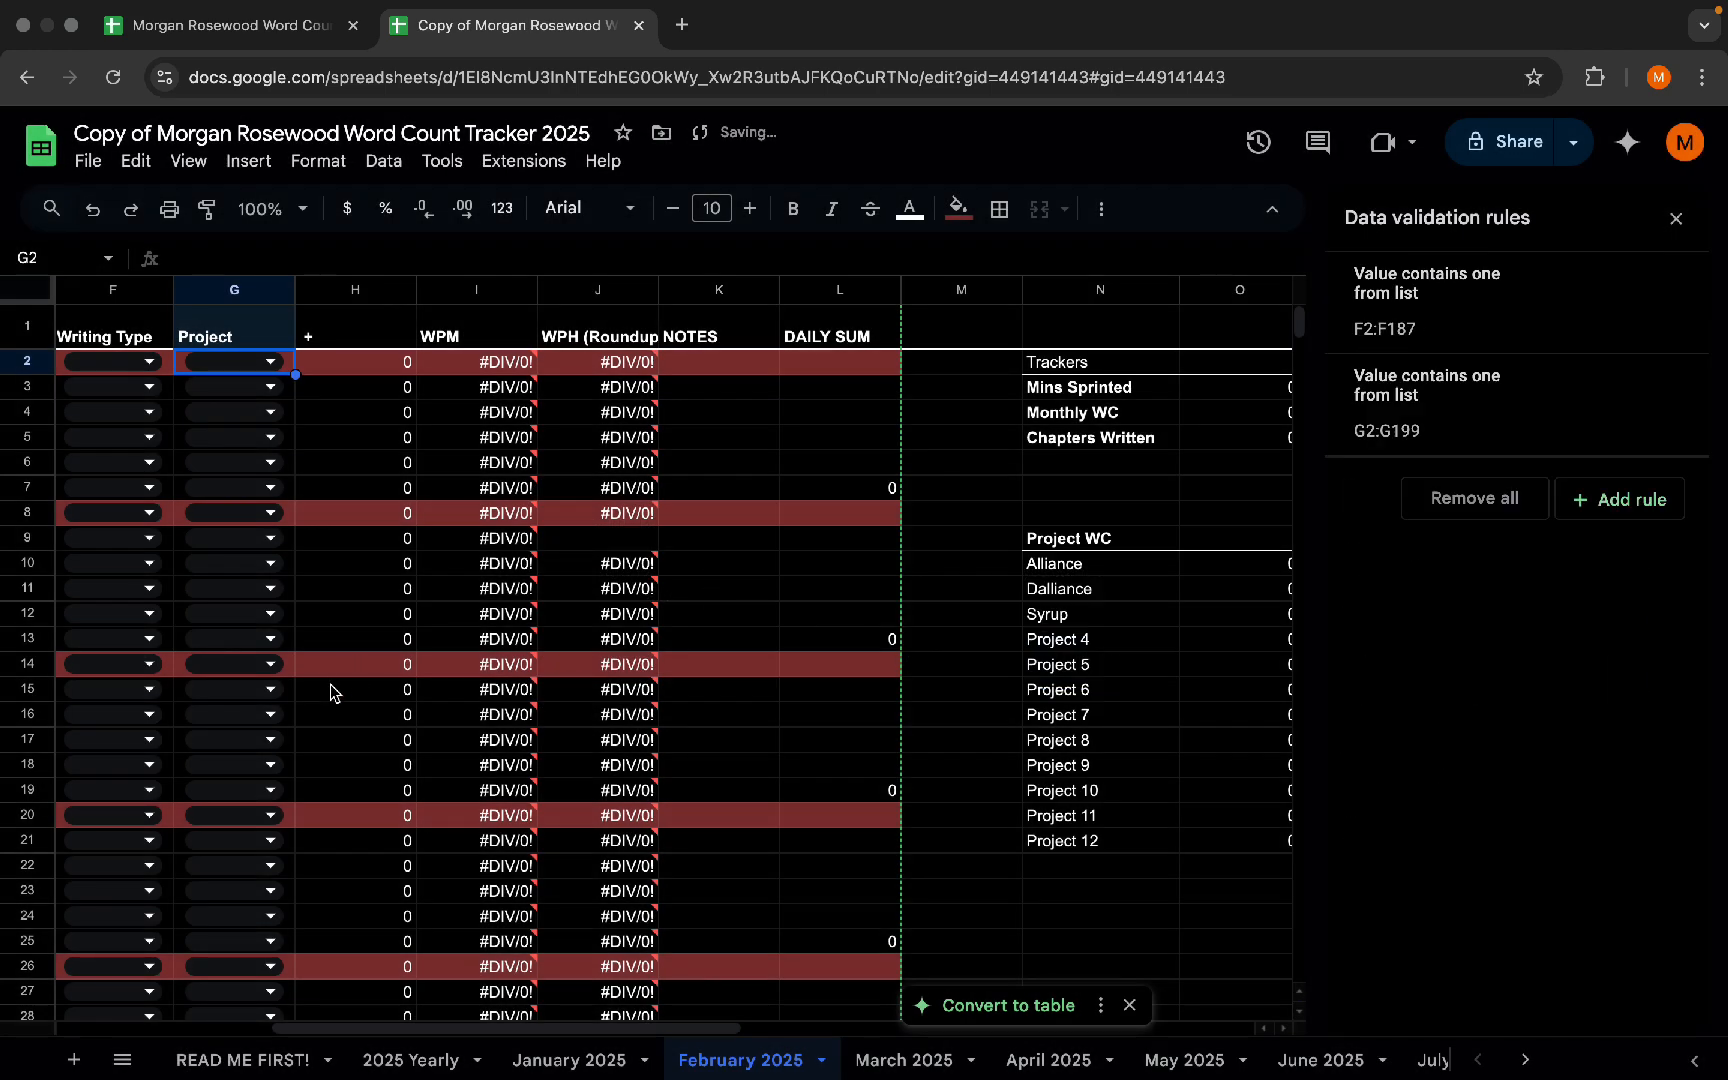
click(1677, 218)
- Enter Project 13 in N22 as a new row under the Project WC list
click(1045, 878)
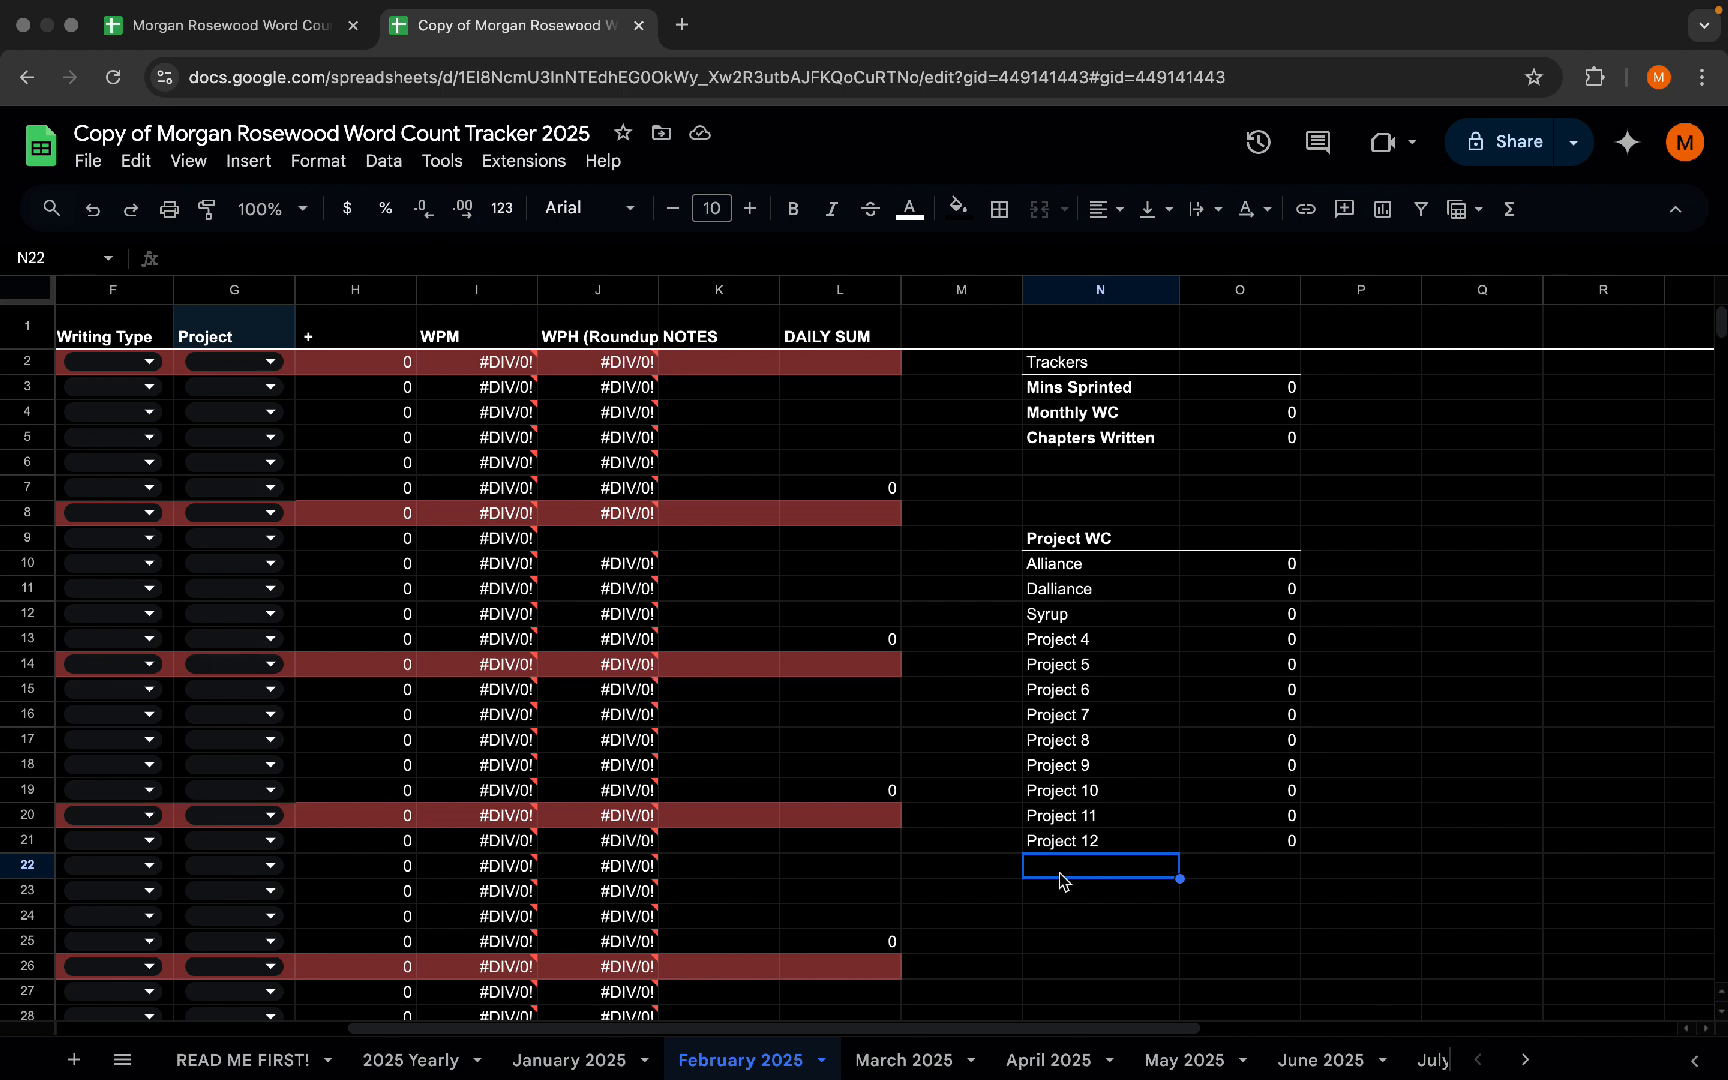
click(248, 338)
click(335, 340)
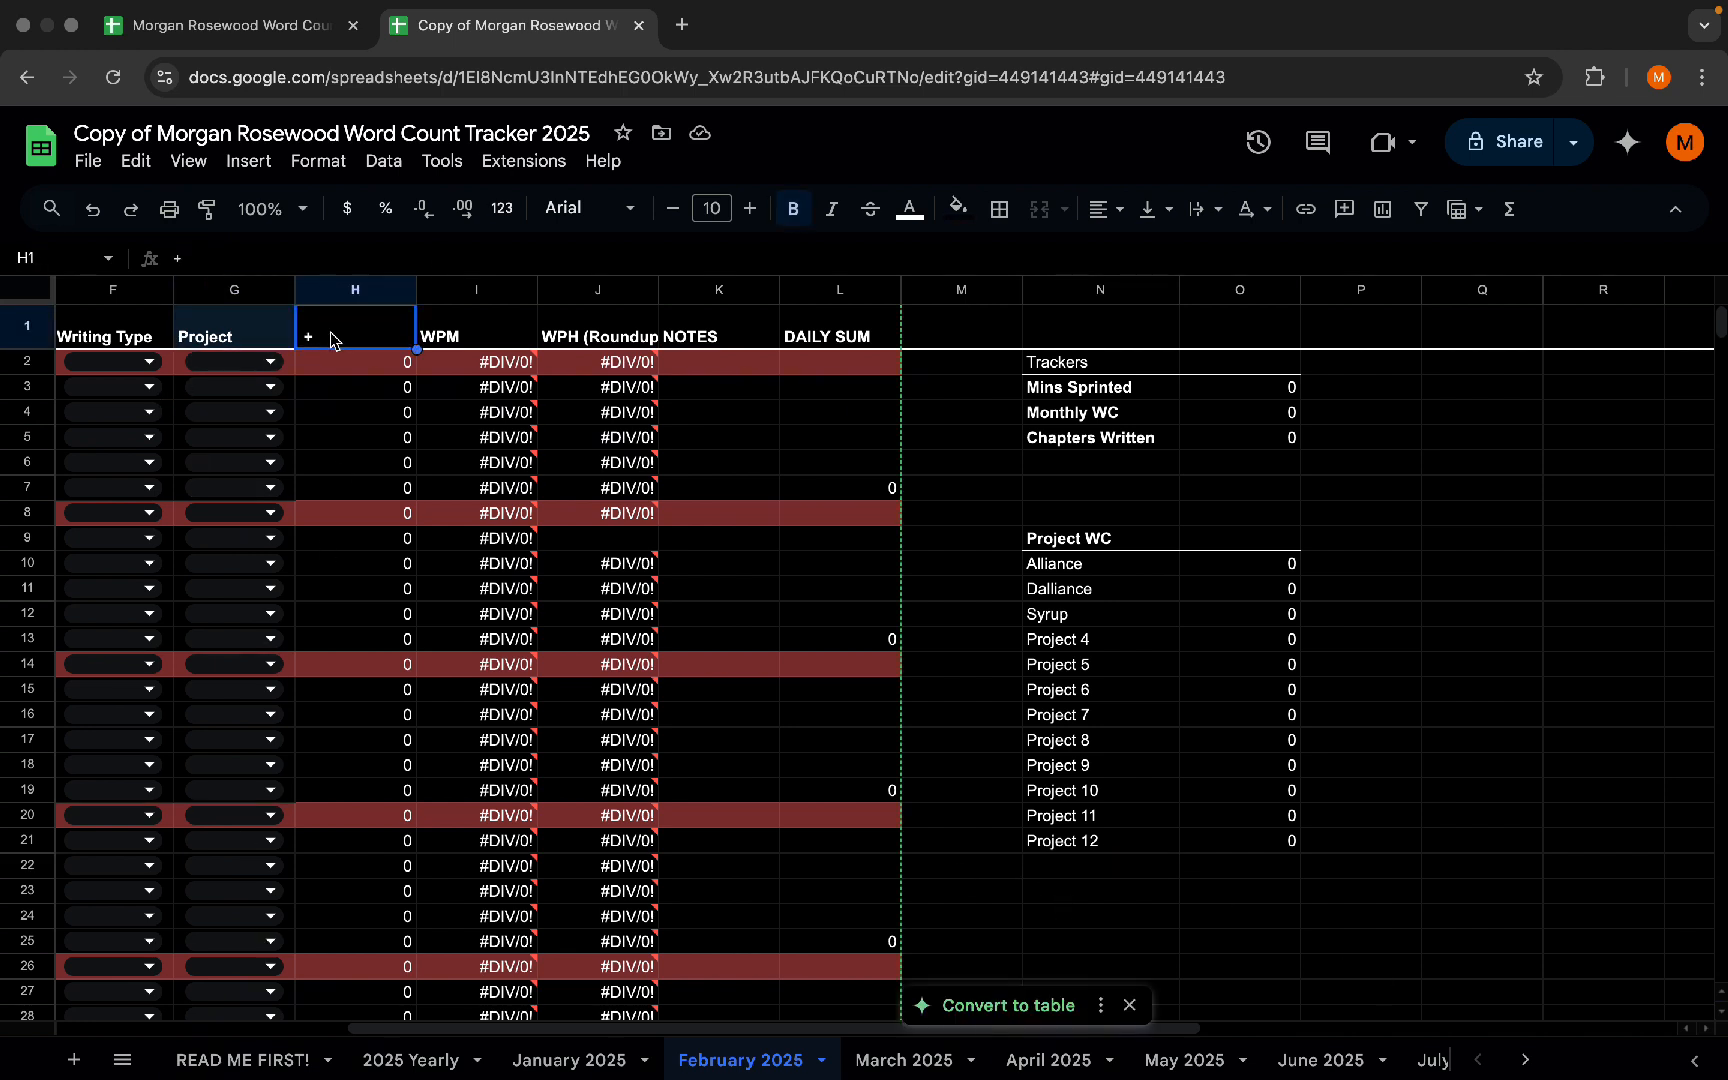
click(212, 340)
click(1078, 877)
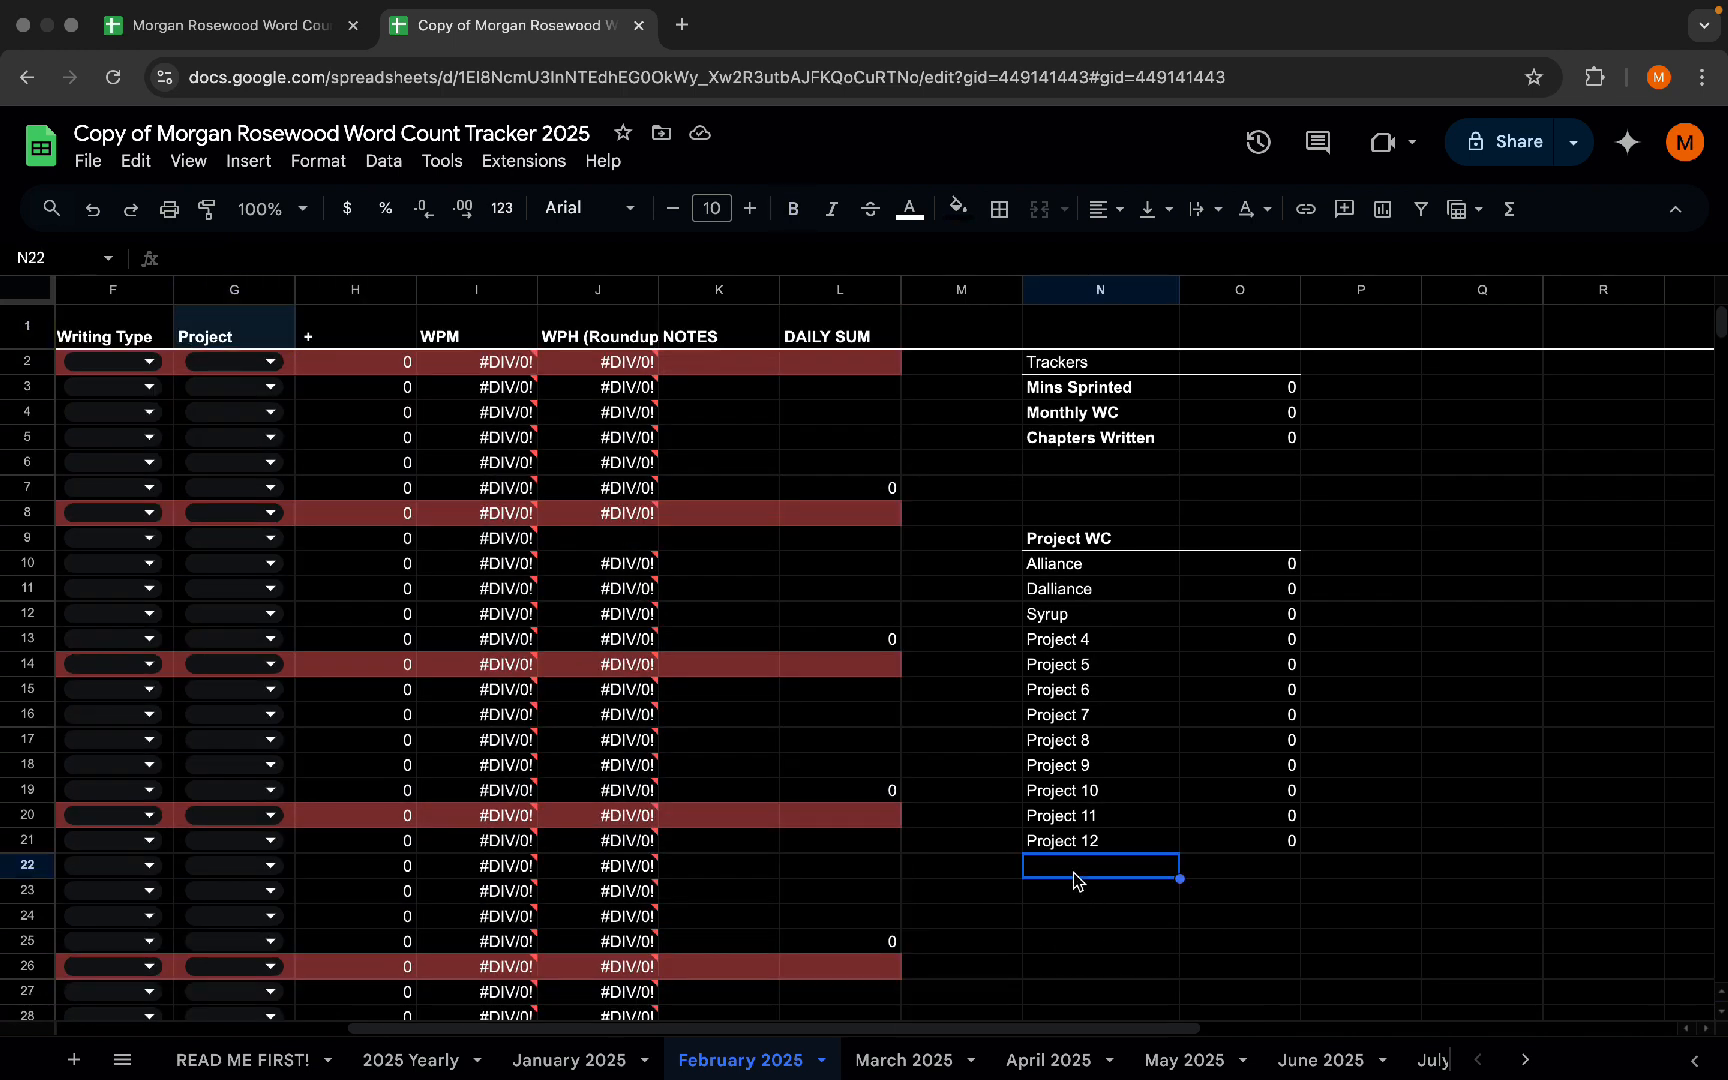
text(Projec 13)
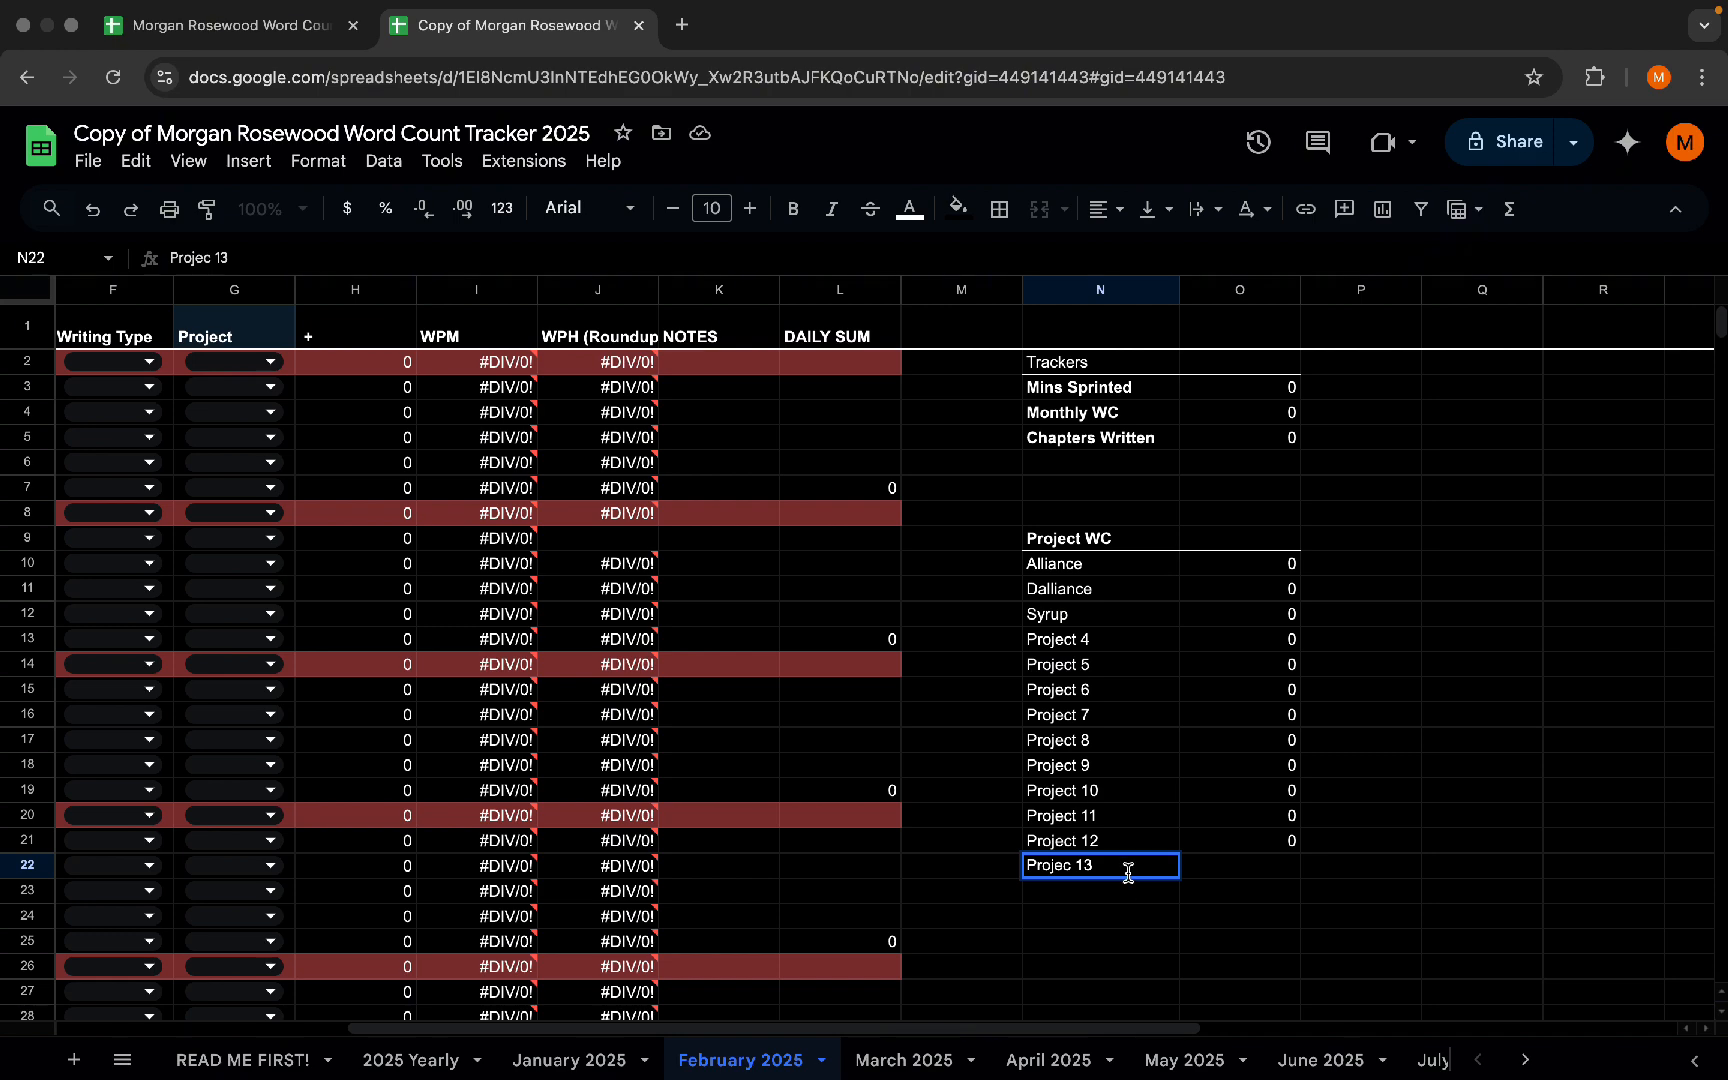
click(1074, 866)
text(t)
click(1283, 878)
- Extend the project key by filling G199 down to G200 as Project 13, and check the new cell's dropdown options
scroll(683, 820, down, 20)
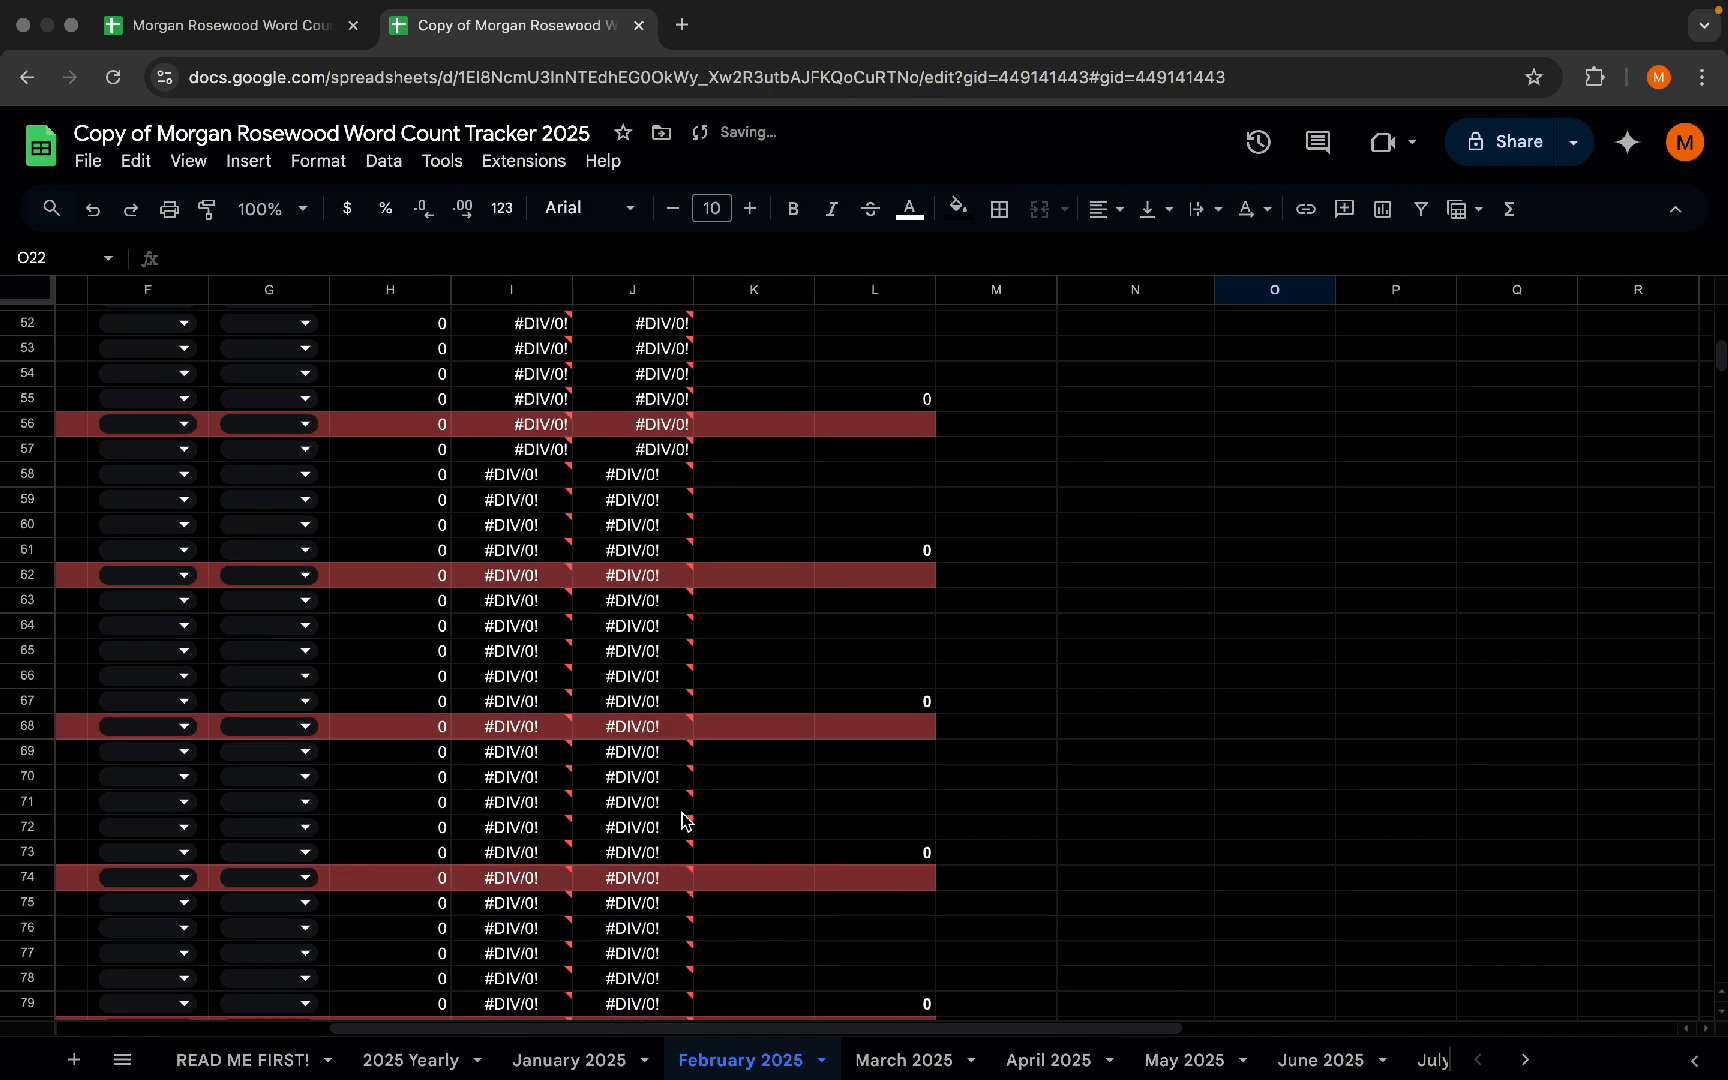
scroll(683, 820, left, 3)
scroll(683, 820, down, 3)
scroll(683, 820, left, 1)
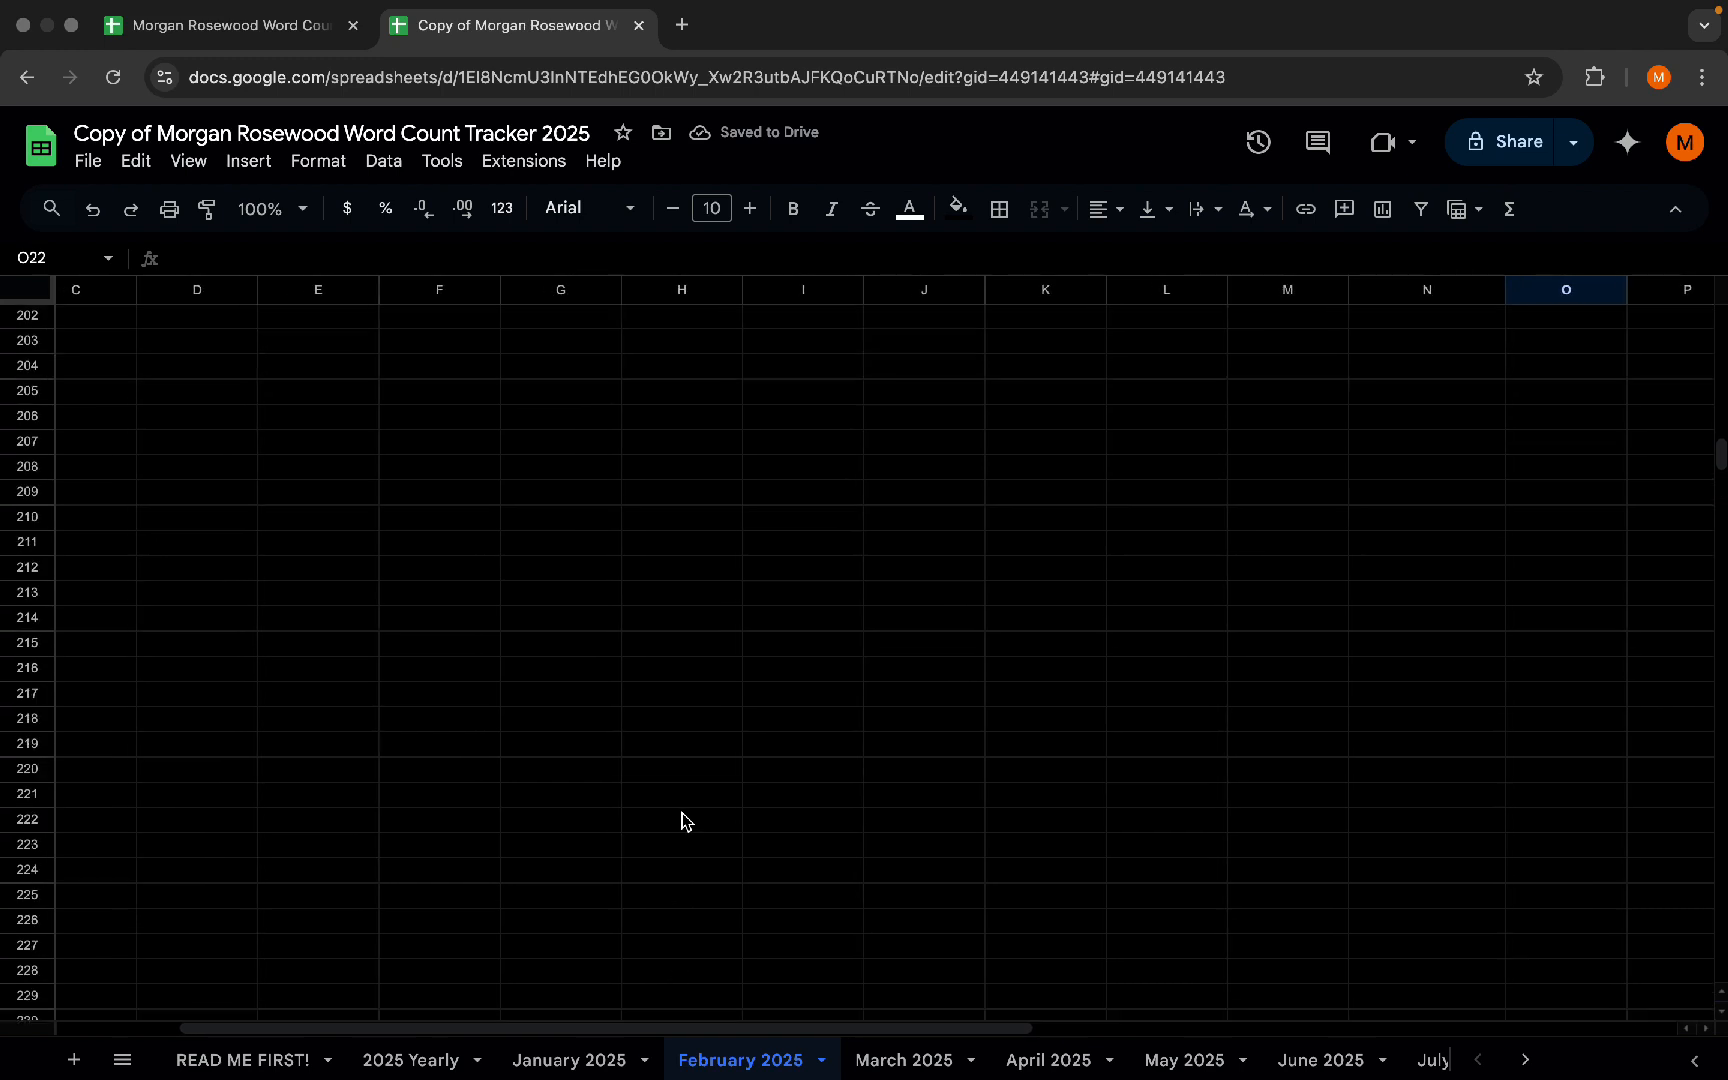
scroll(683, 818, up, 5)
click(576, 690)
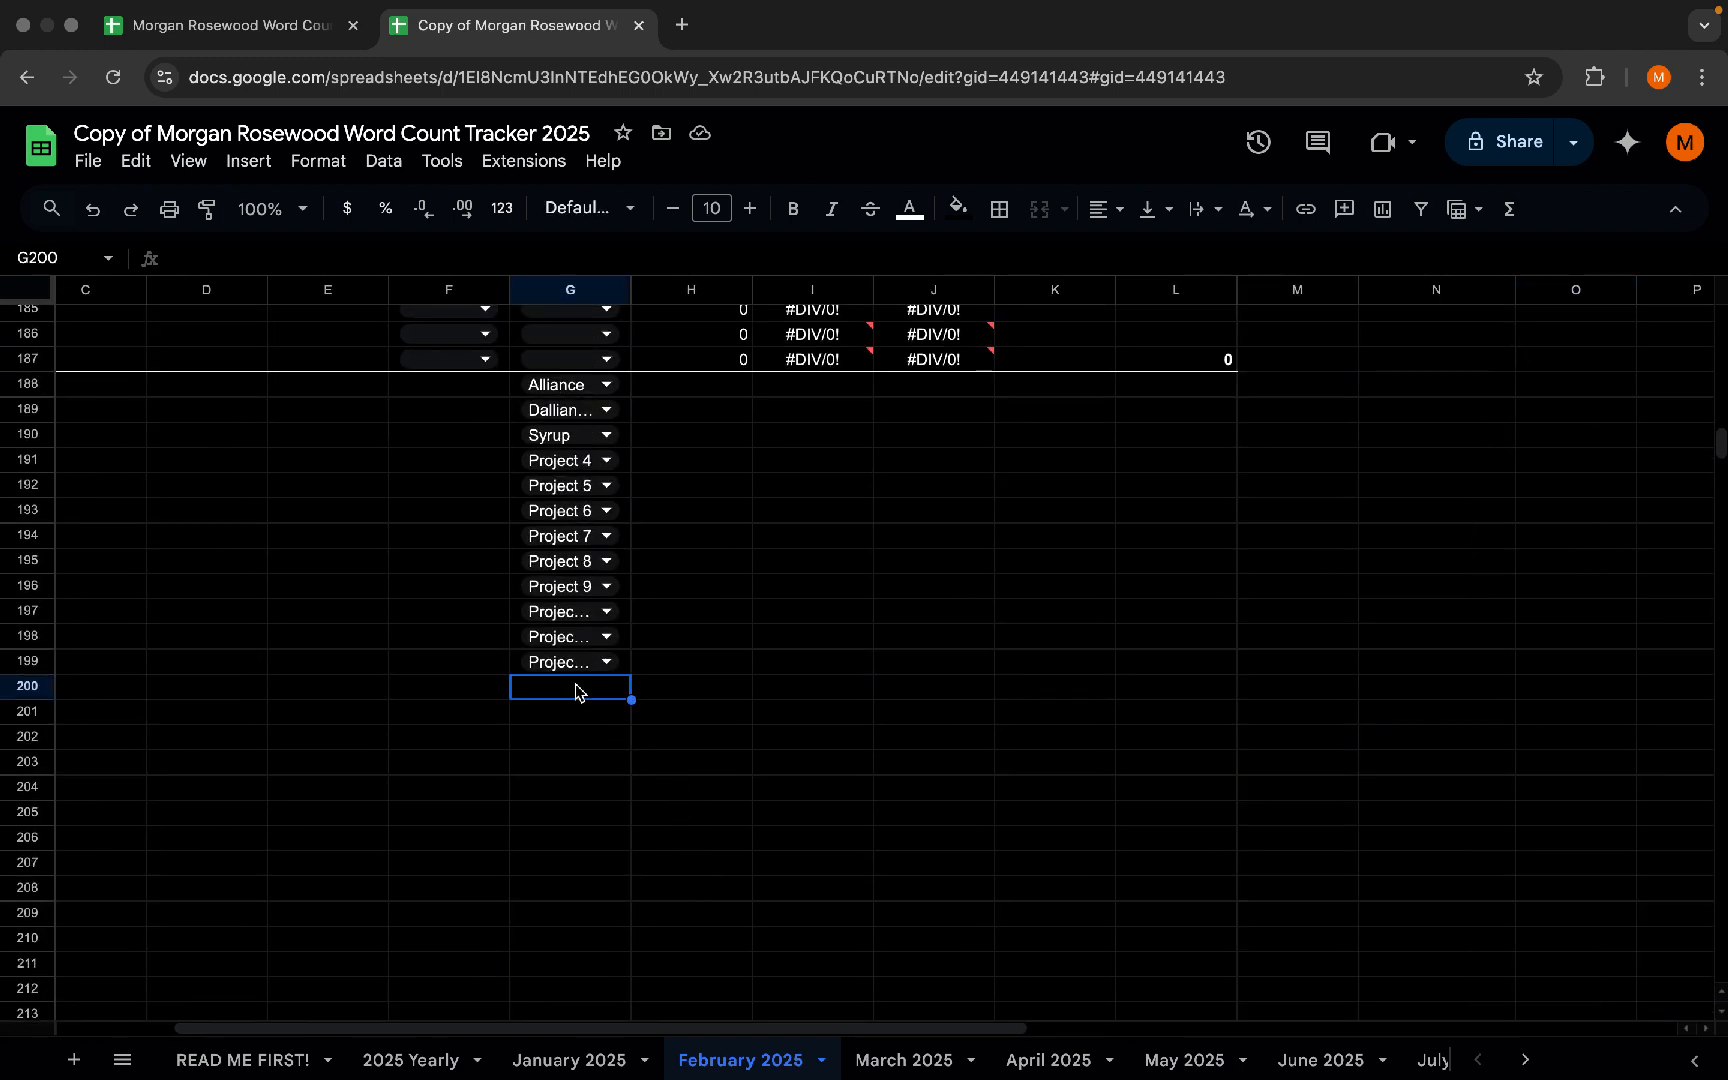
double_click(618, 663)
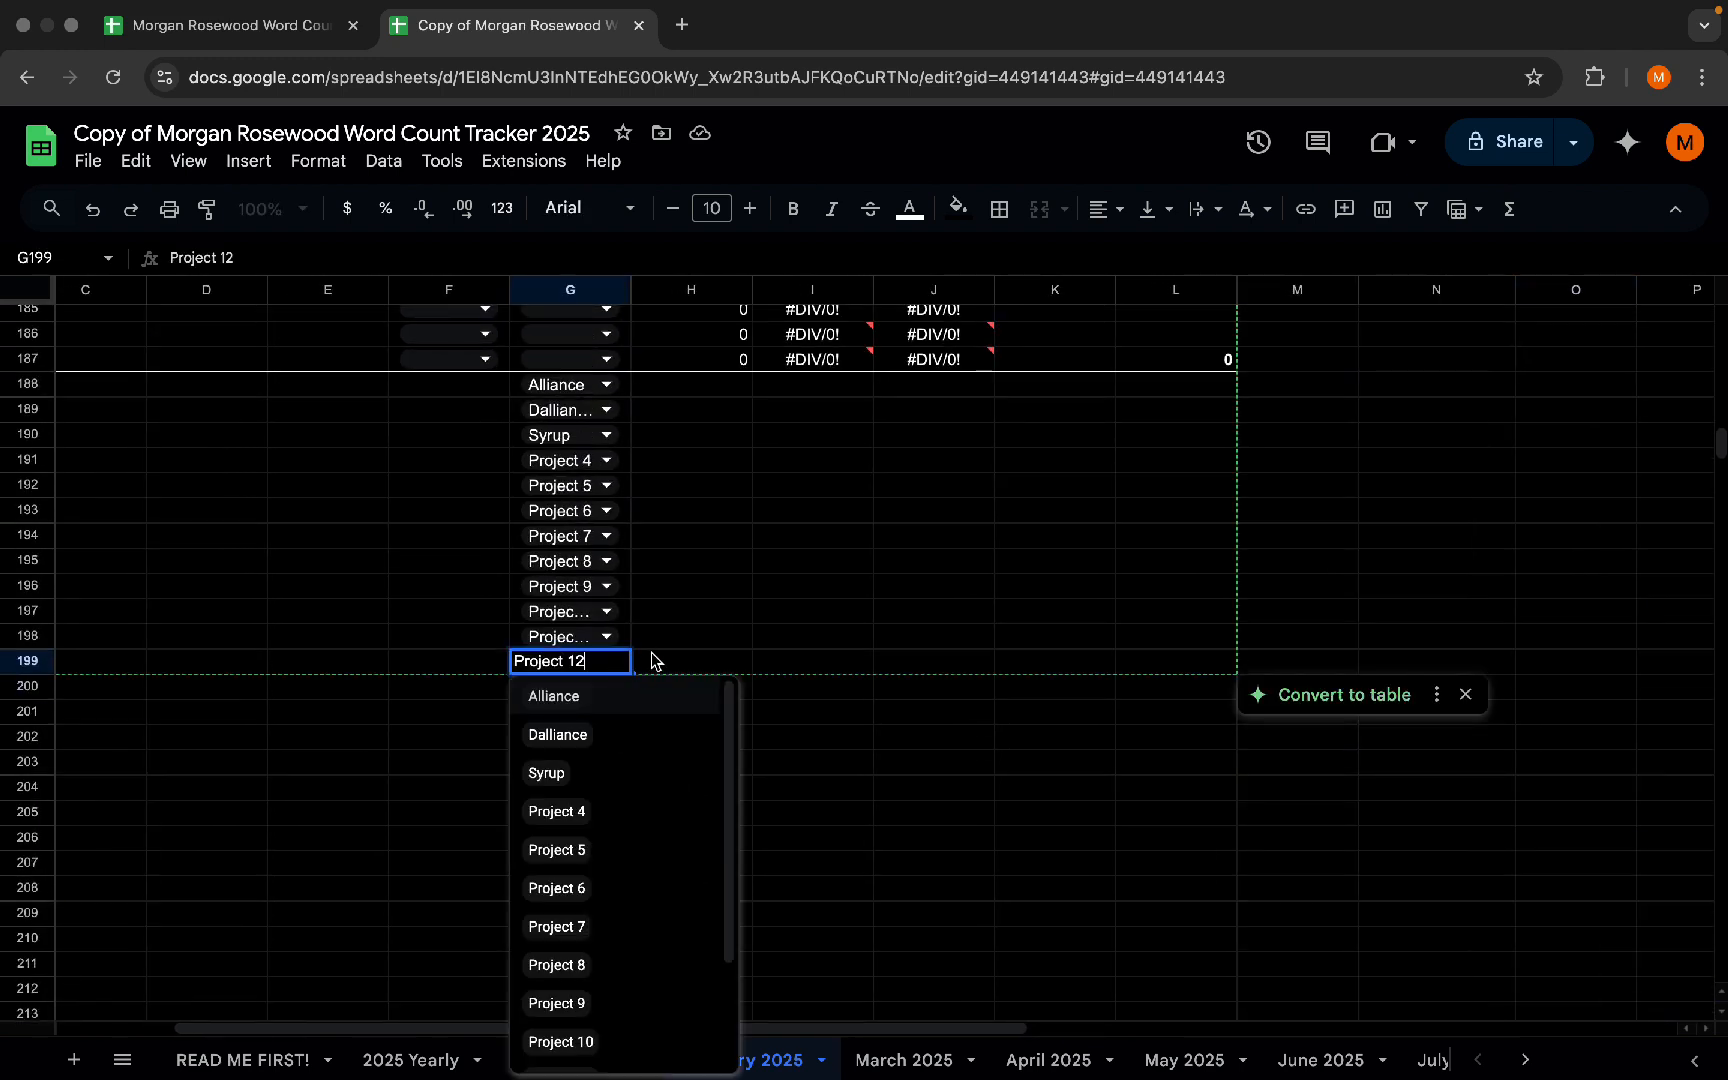
click(651, 660)
click(624, 664)
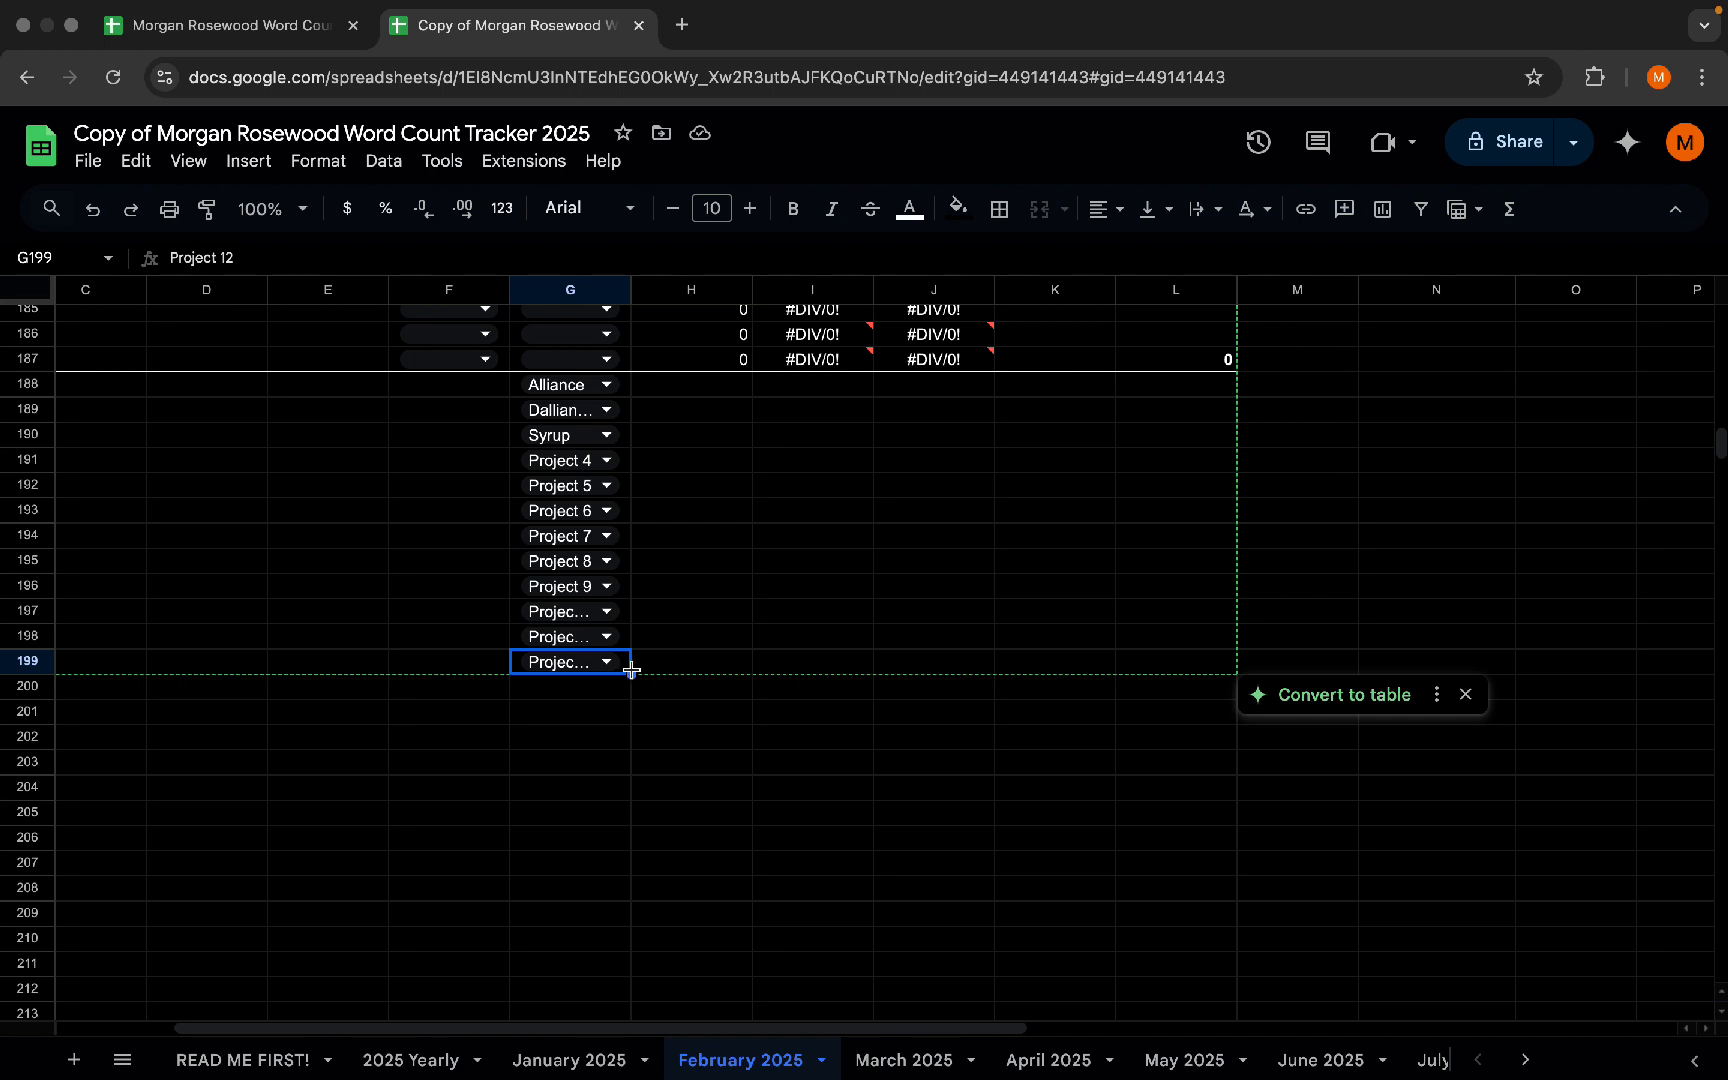
drag(631, 669, 630, 690)
double_click(627, 688)
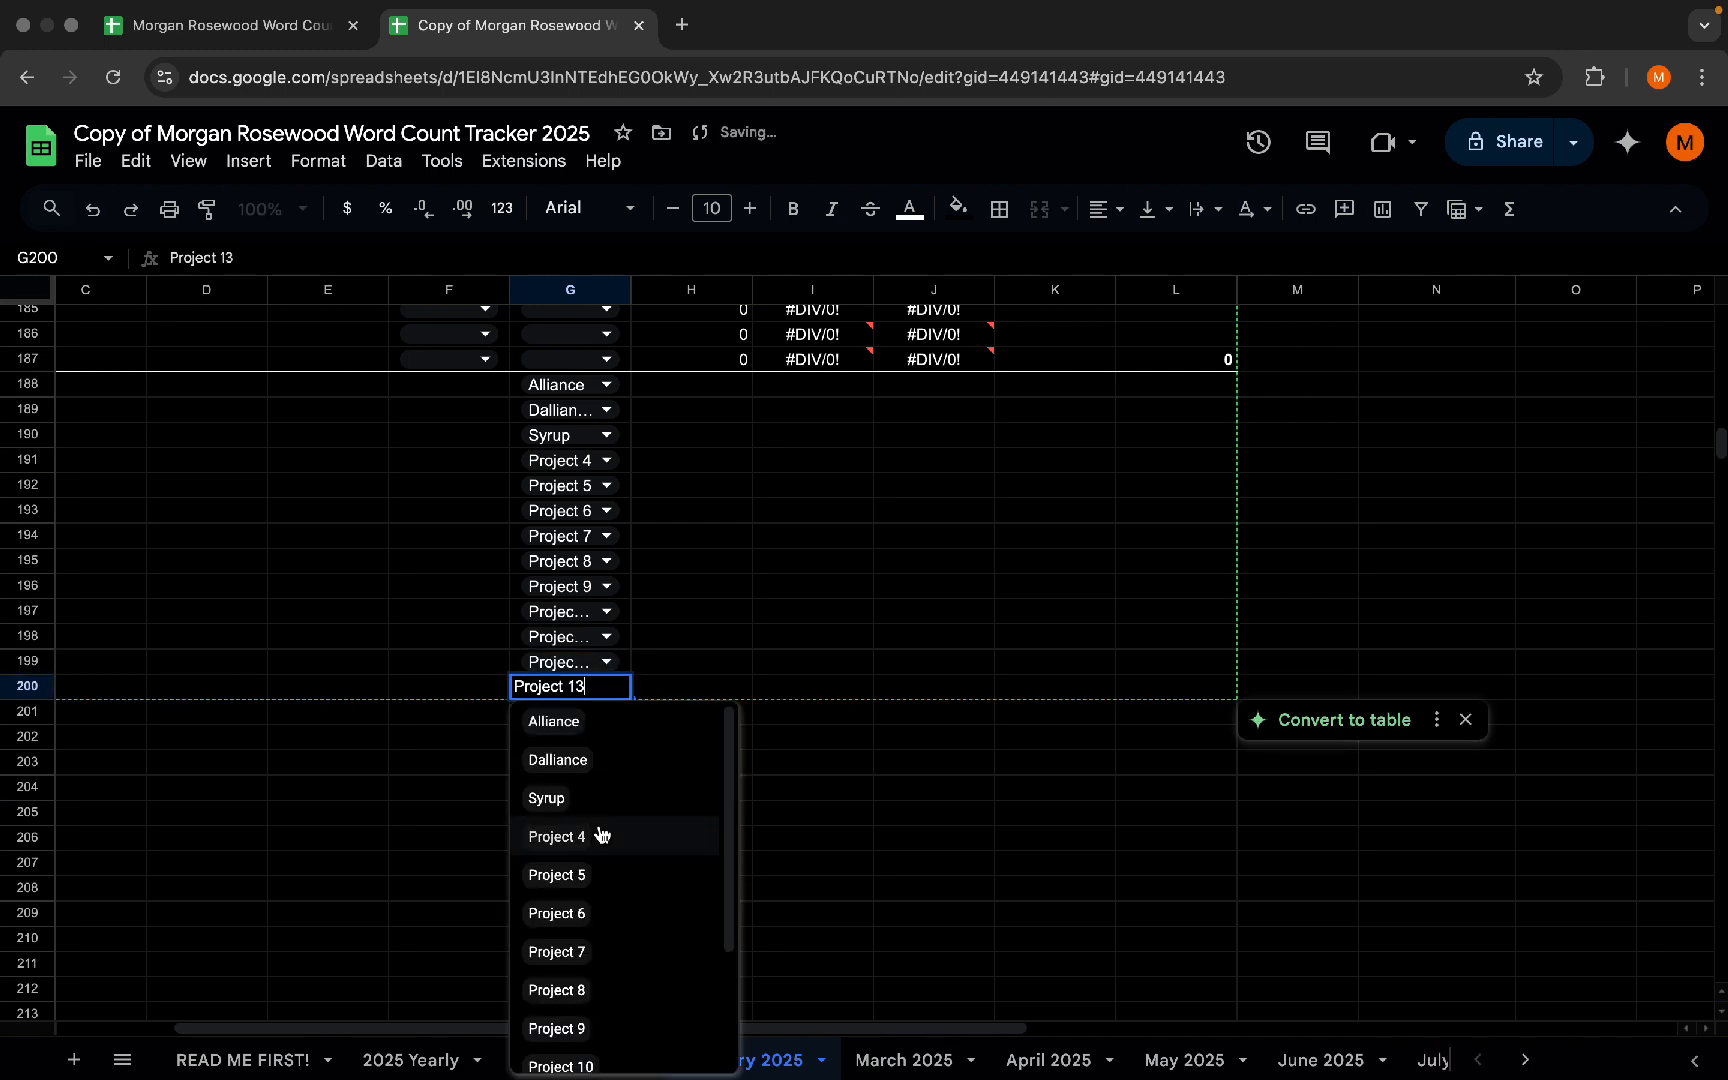
scroll(600, 835, down, 3)
key(Escape)
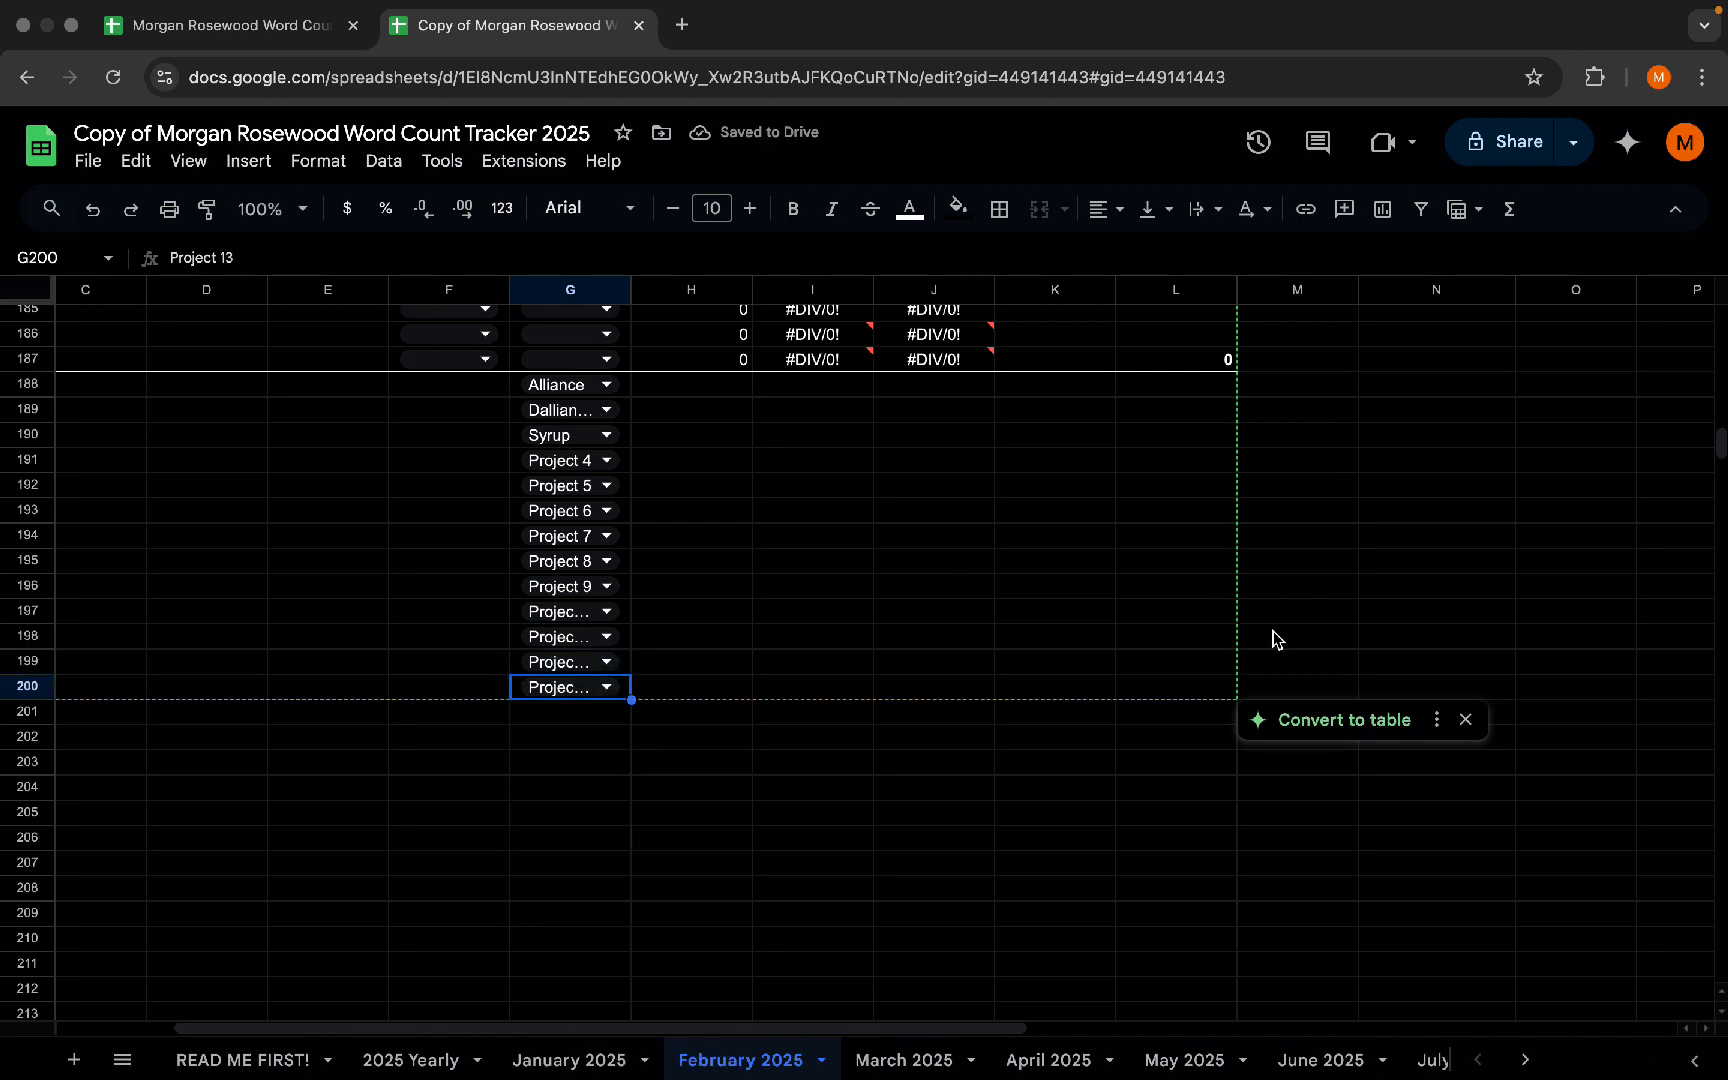
- Copy the SUMIF formula from O21 into O22 beside Project 13 as =SUMIF(G3:G188,G200,H3:H188)
scroll(1371, 470, up, 20)
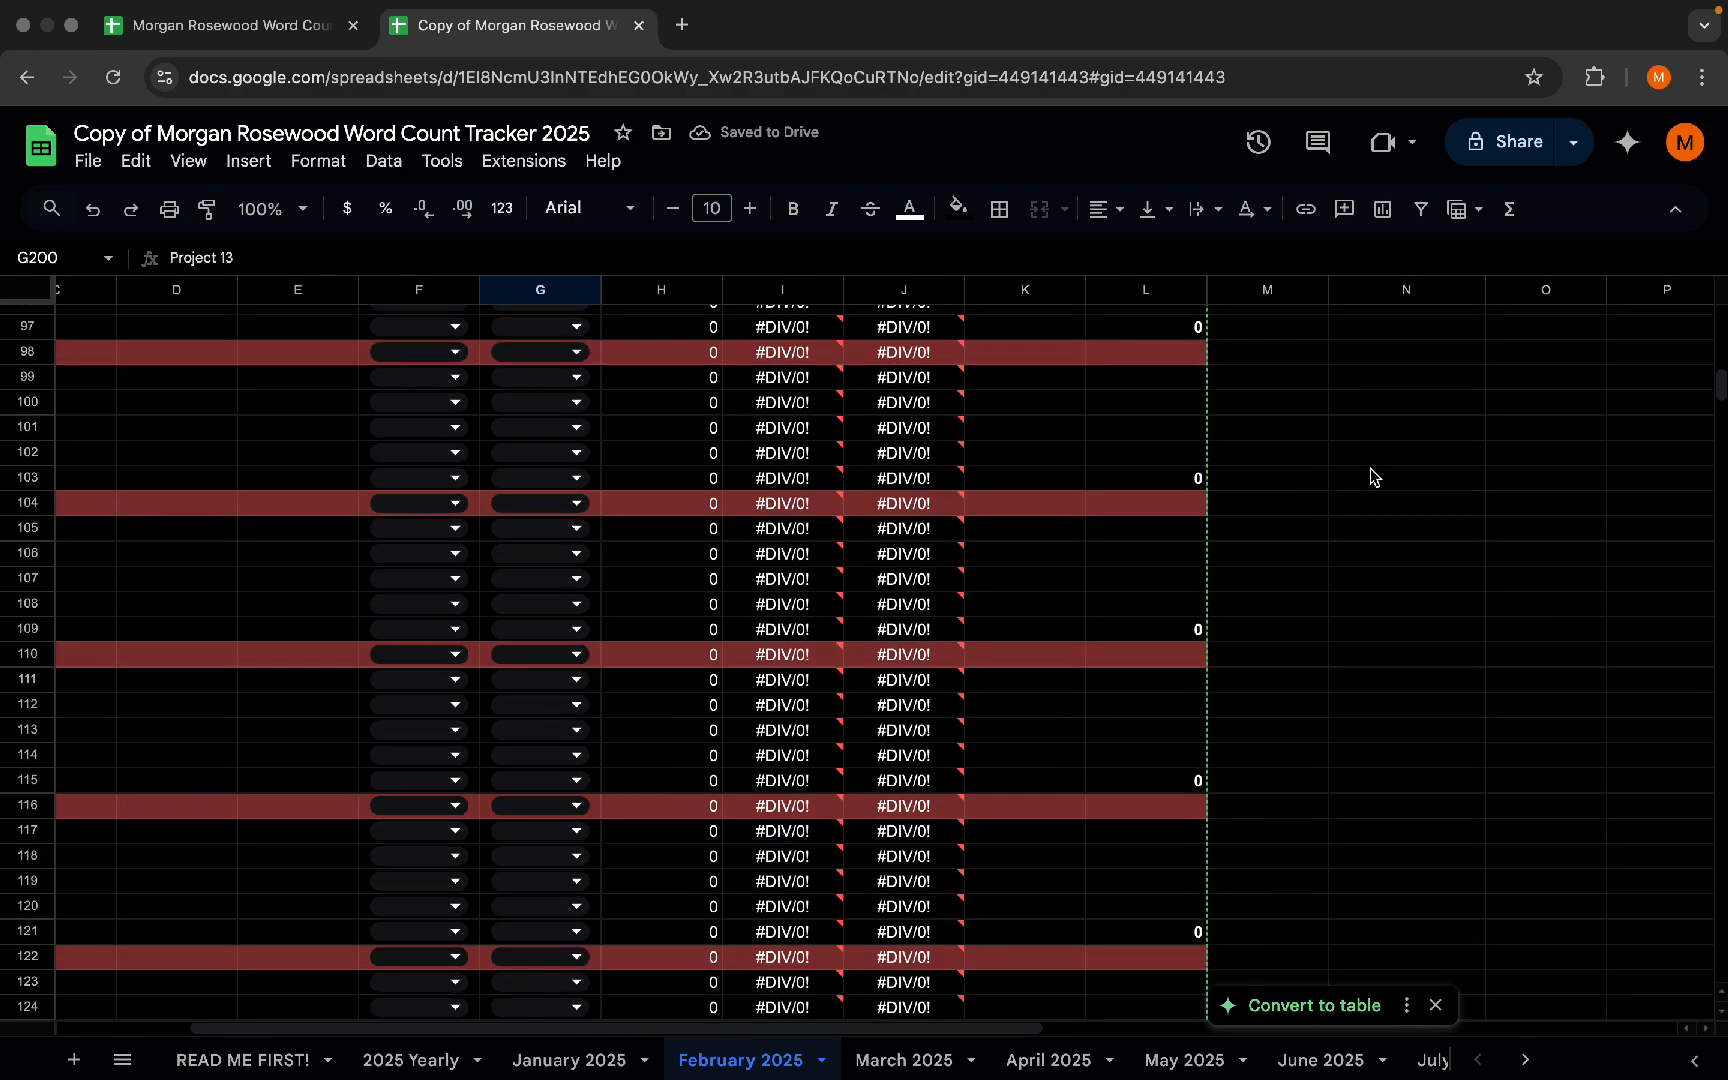
scroll(1371, 470, up, 10)
scroll(1373, 478, down, 2)
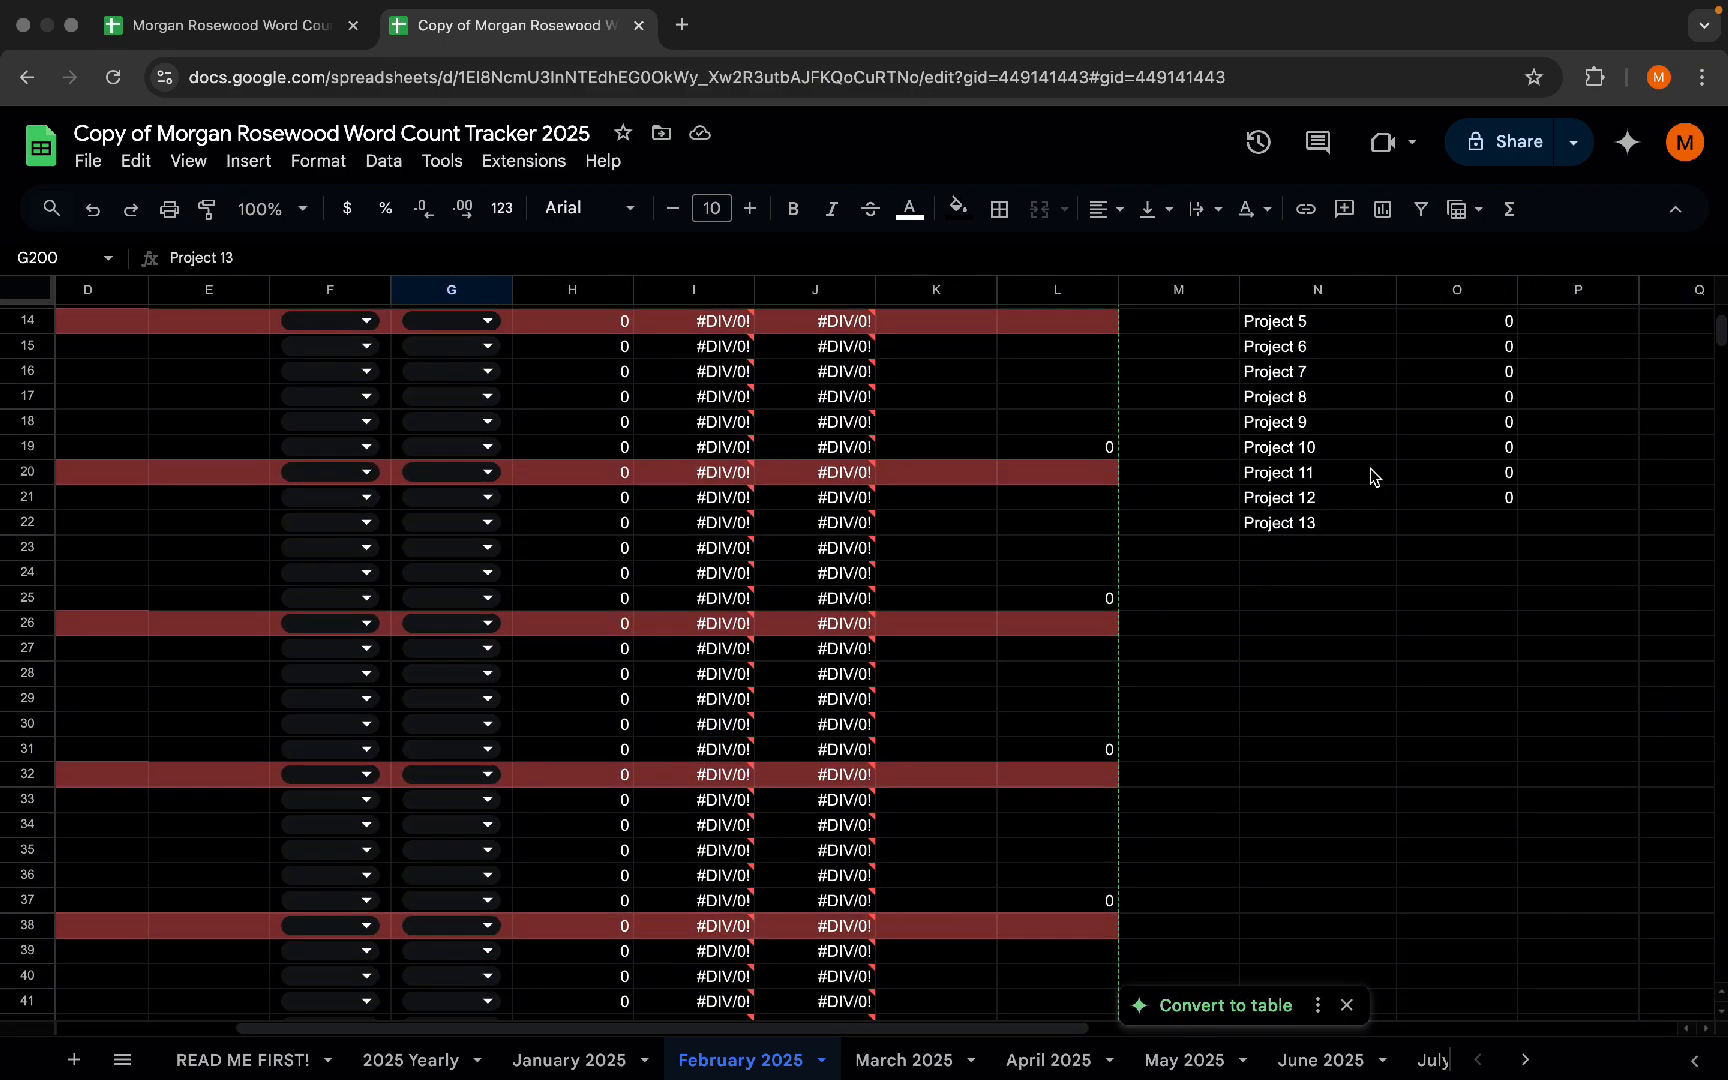
click(1470, 505)
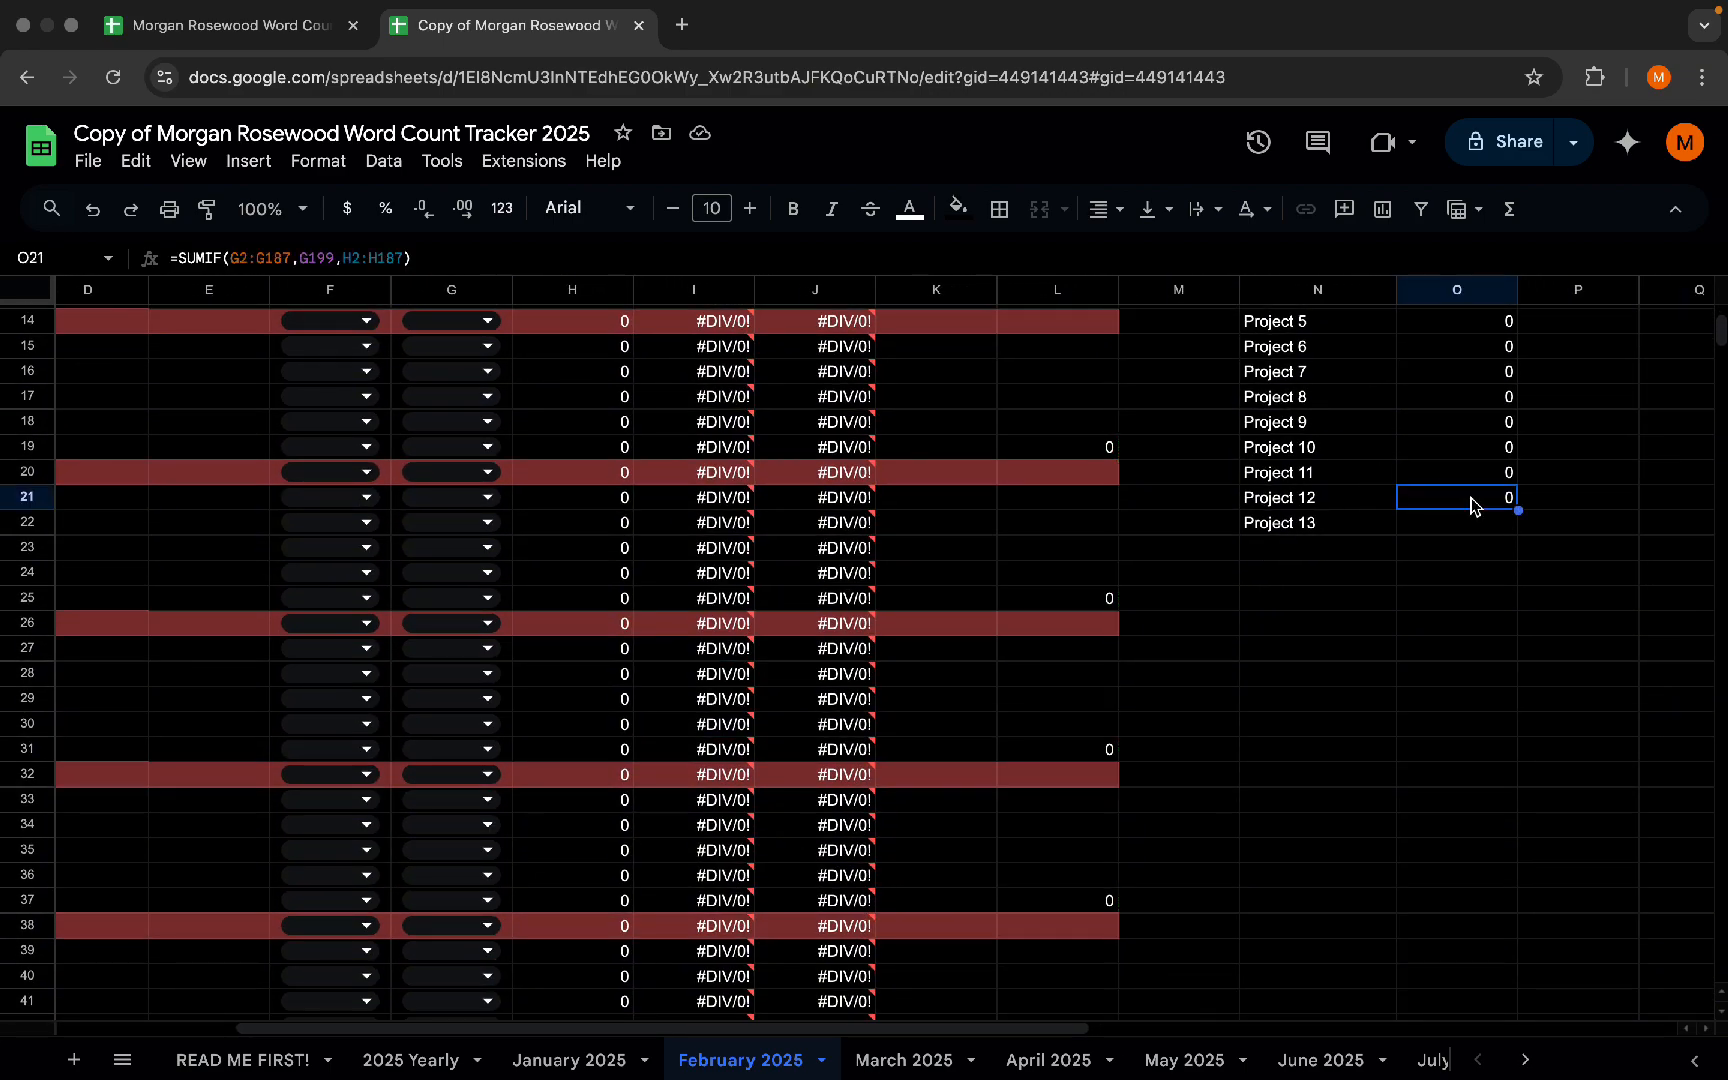
click(1430, 526)
text(=SUMIF(G3:G188,G200,H3:H188))
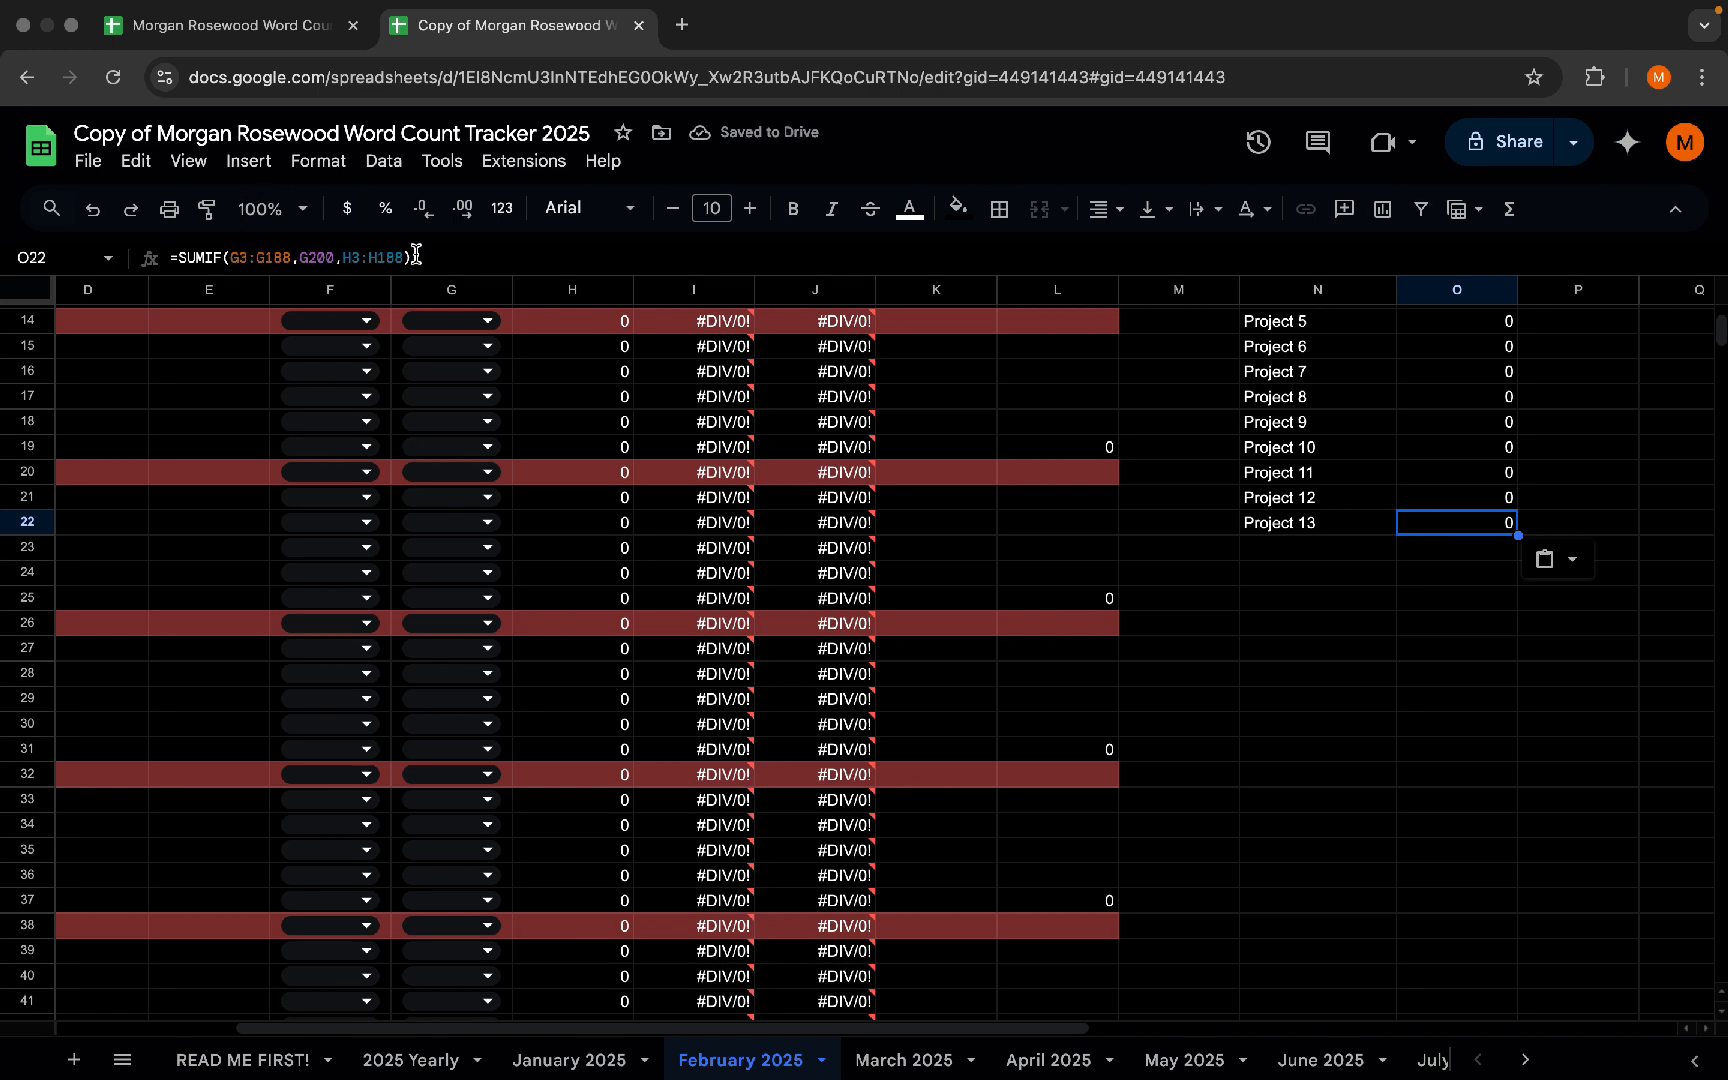
- Review the February 2025 Project column, the project key below it and the Project WC list
scroll(372, 432, left, 5)
scroll(372, 432, up, 5)
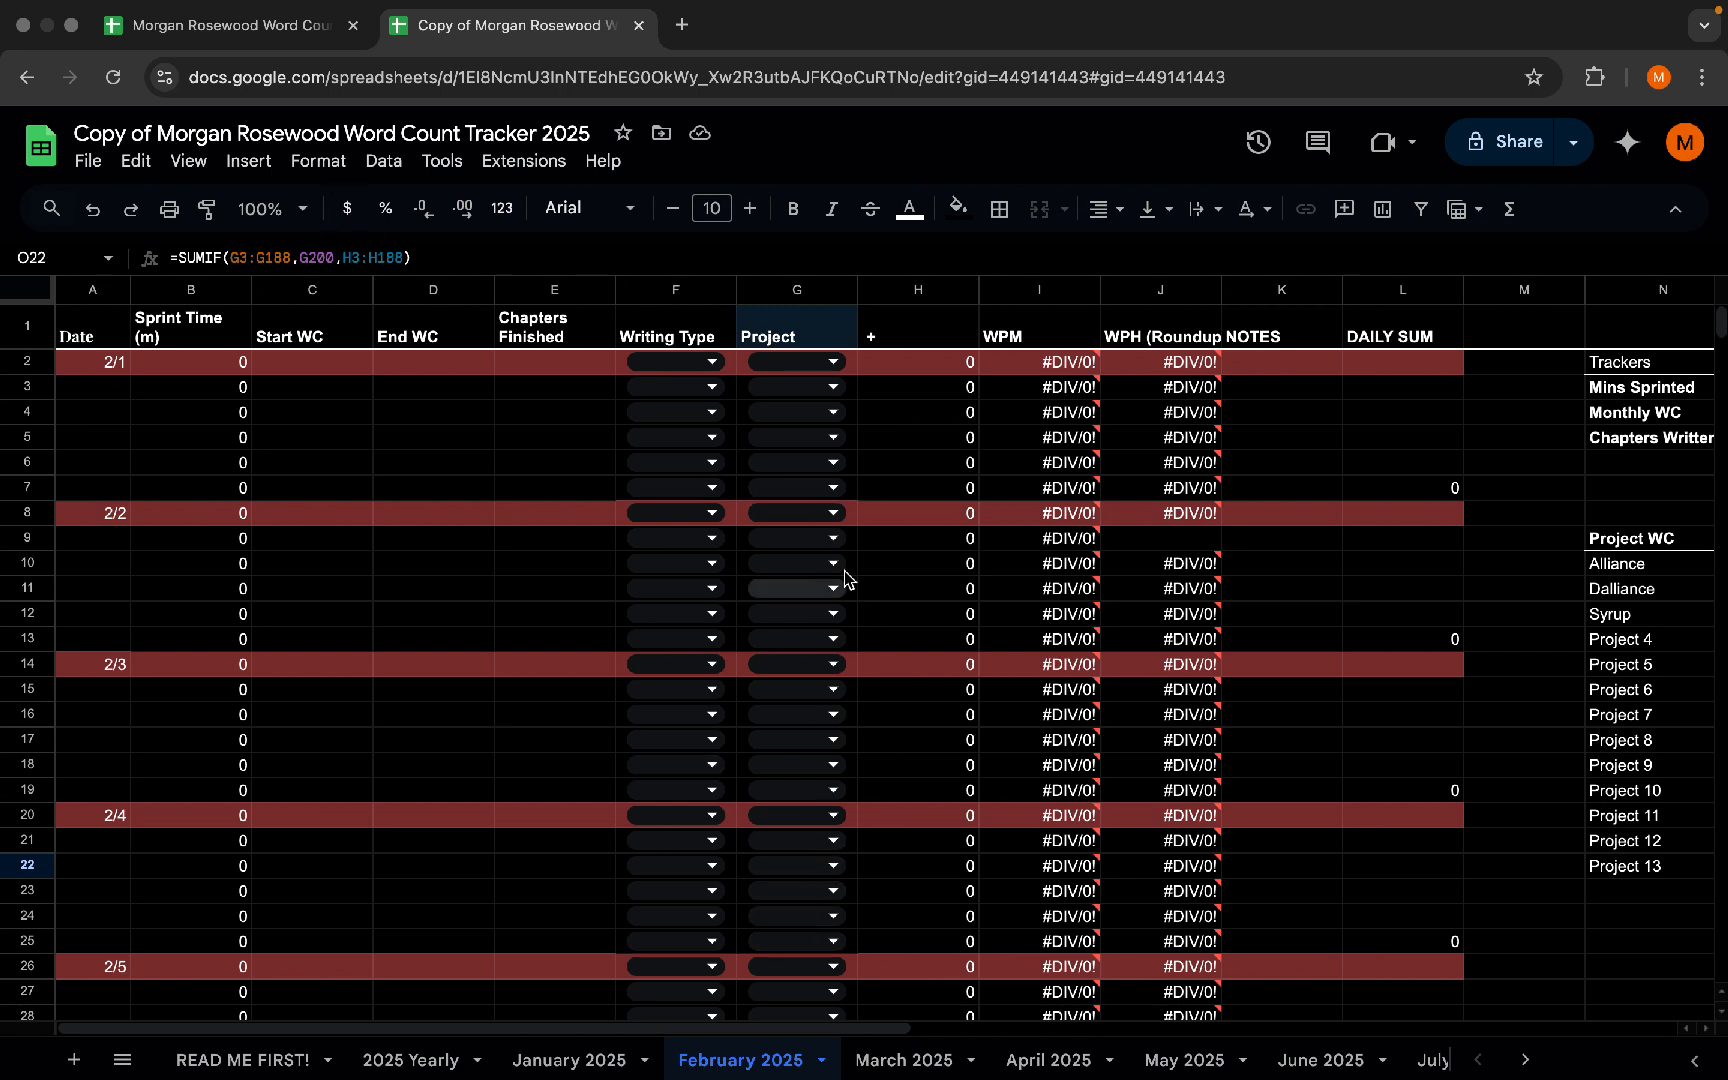
scroll(843, 542, down, 15)
scroll(845, 543, down, 20)
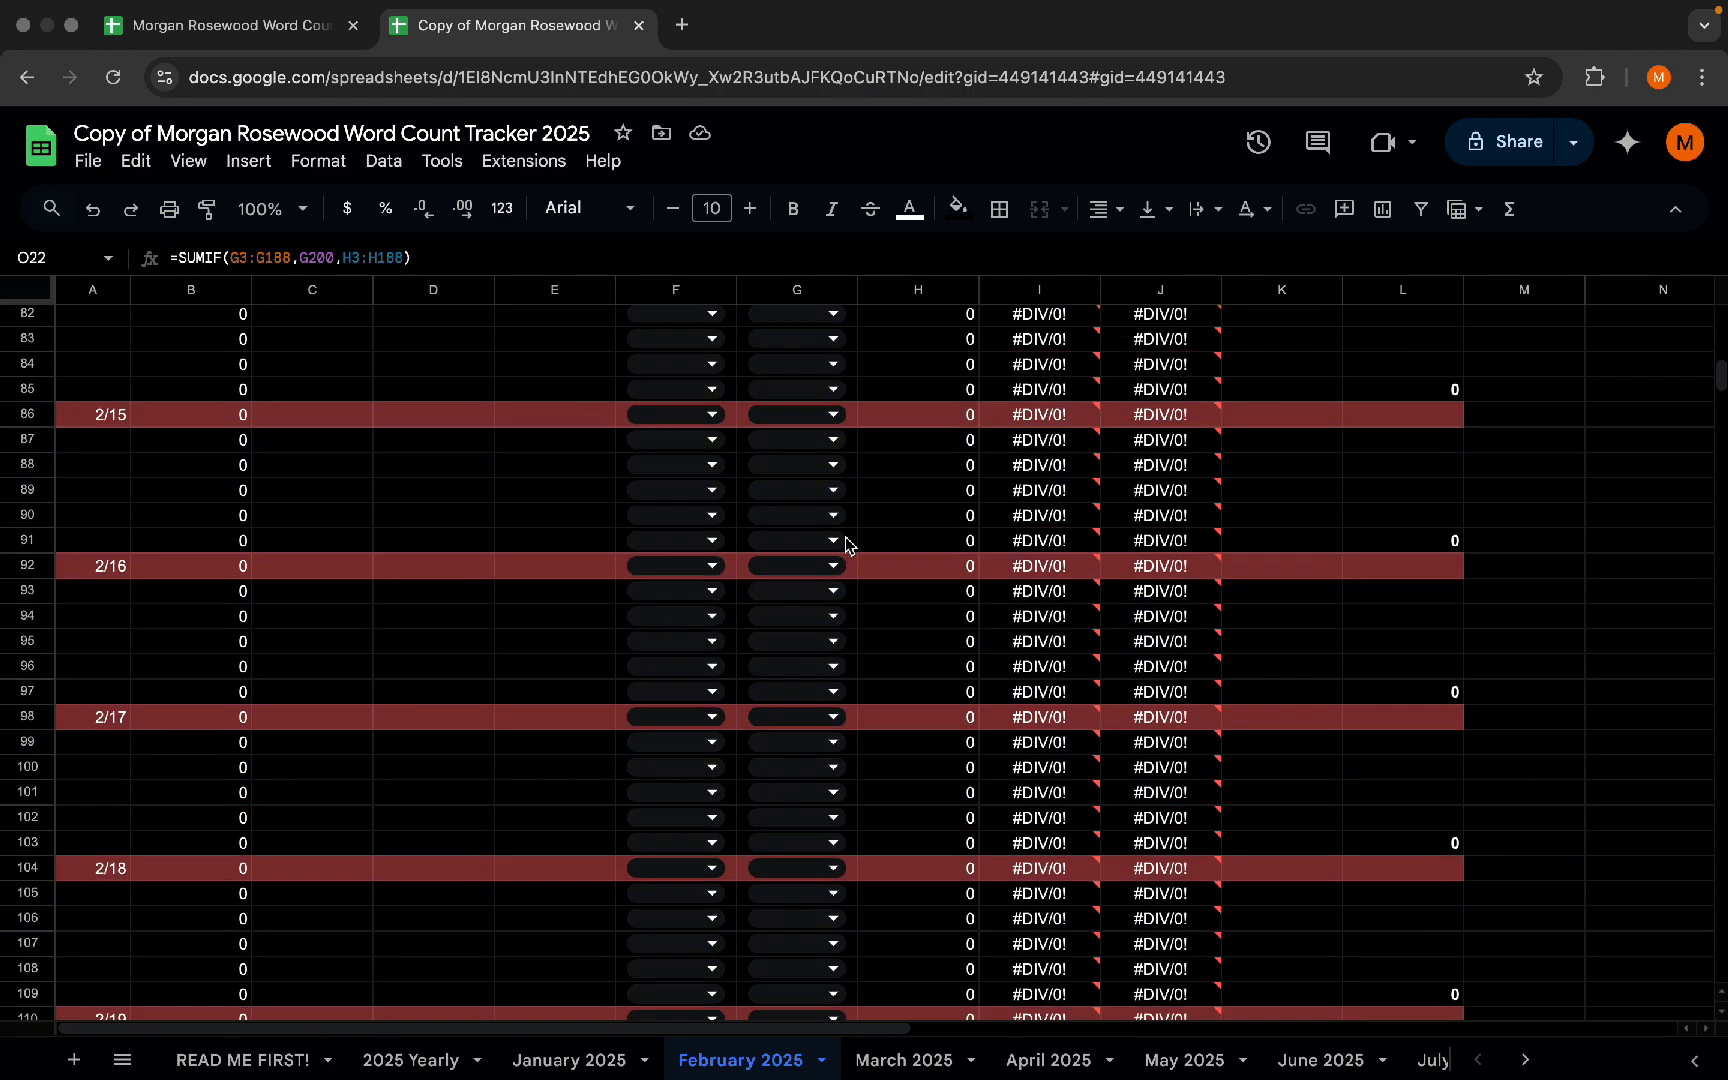
scroll(845, 543, up, 20)
scroll(845, 543, down, 20)
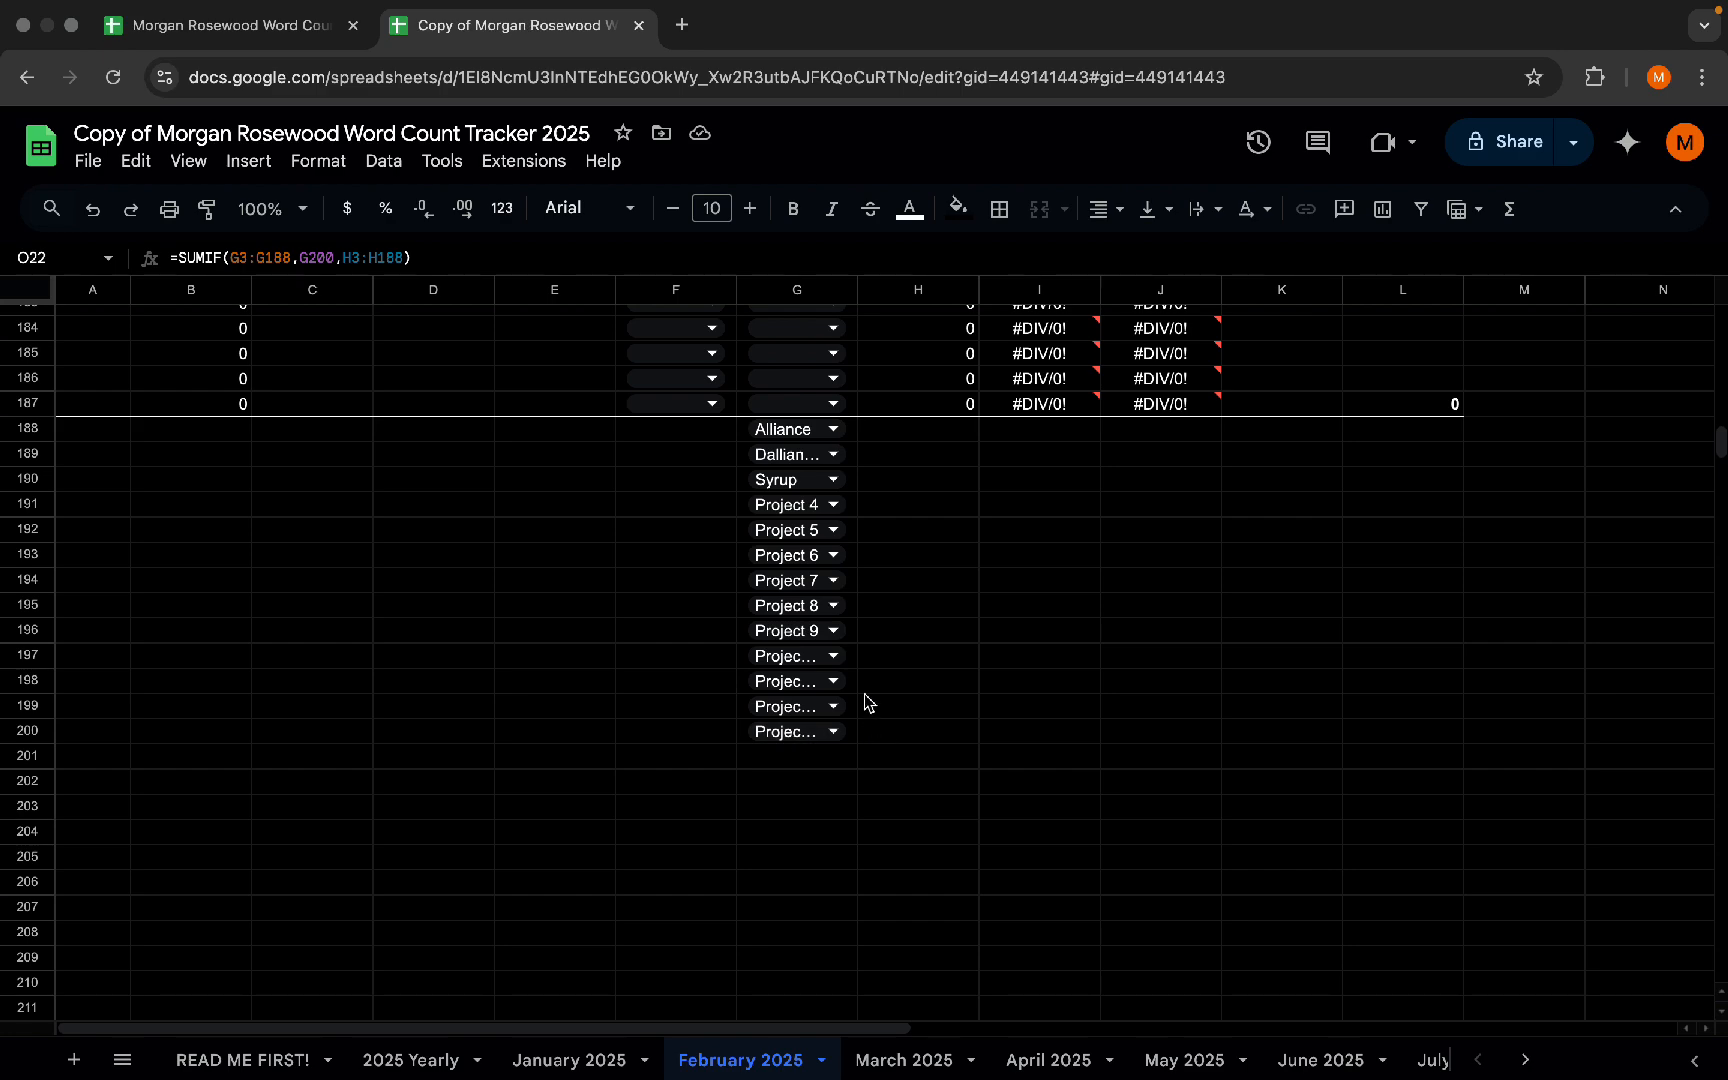
scroll(866, 702, up, 20)
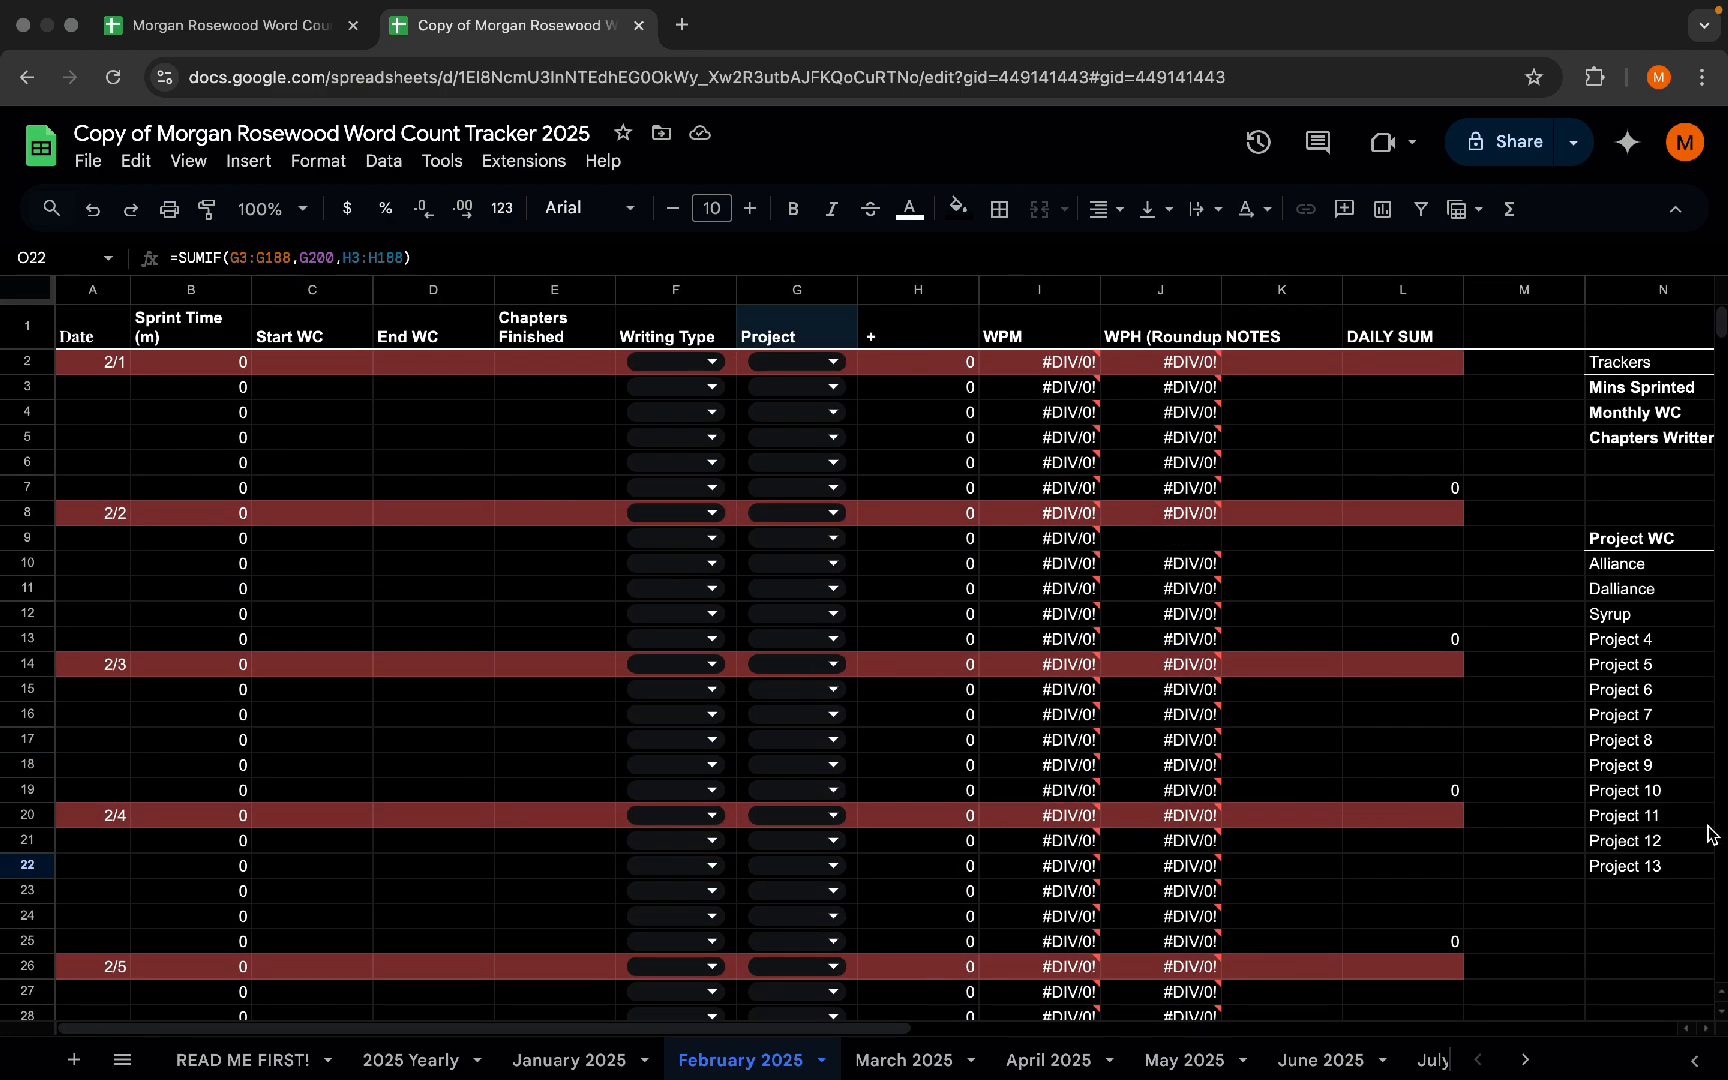
scroll(1708, 833, right, 8)
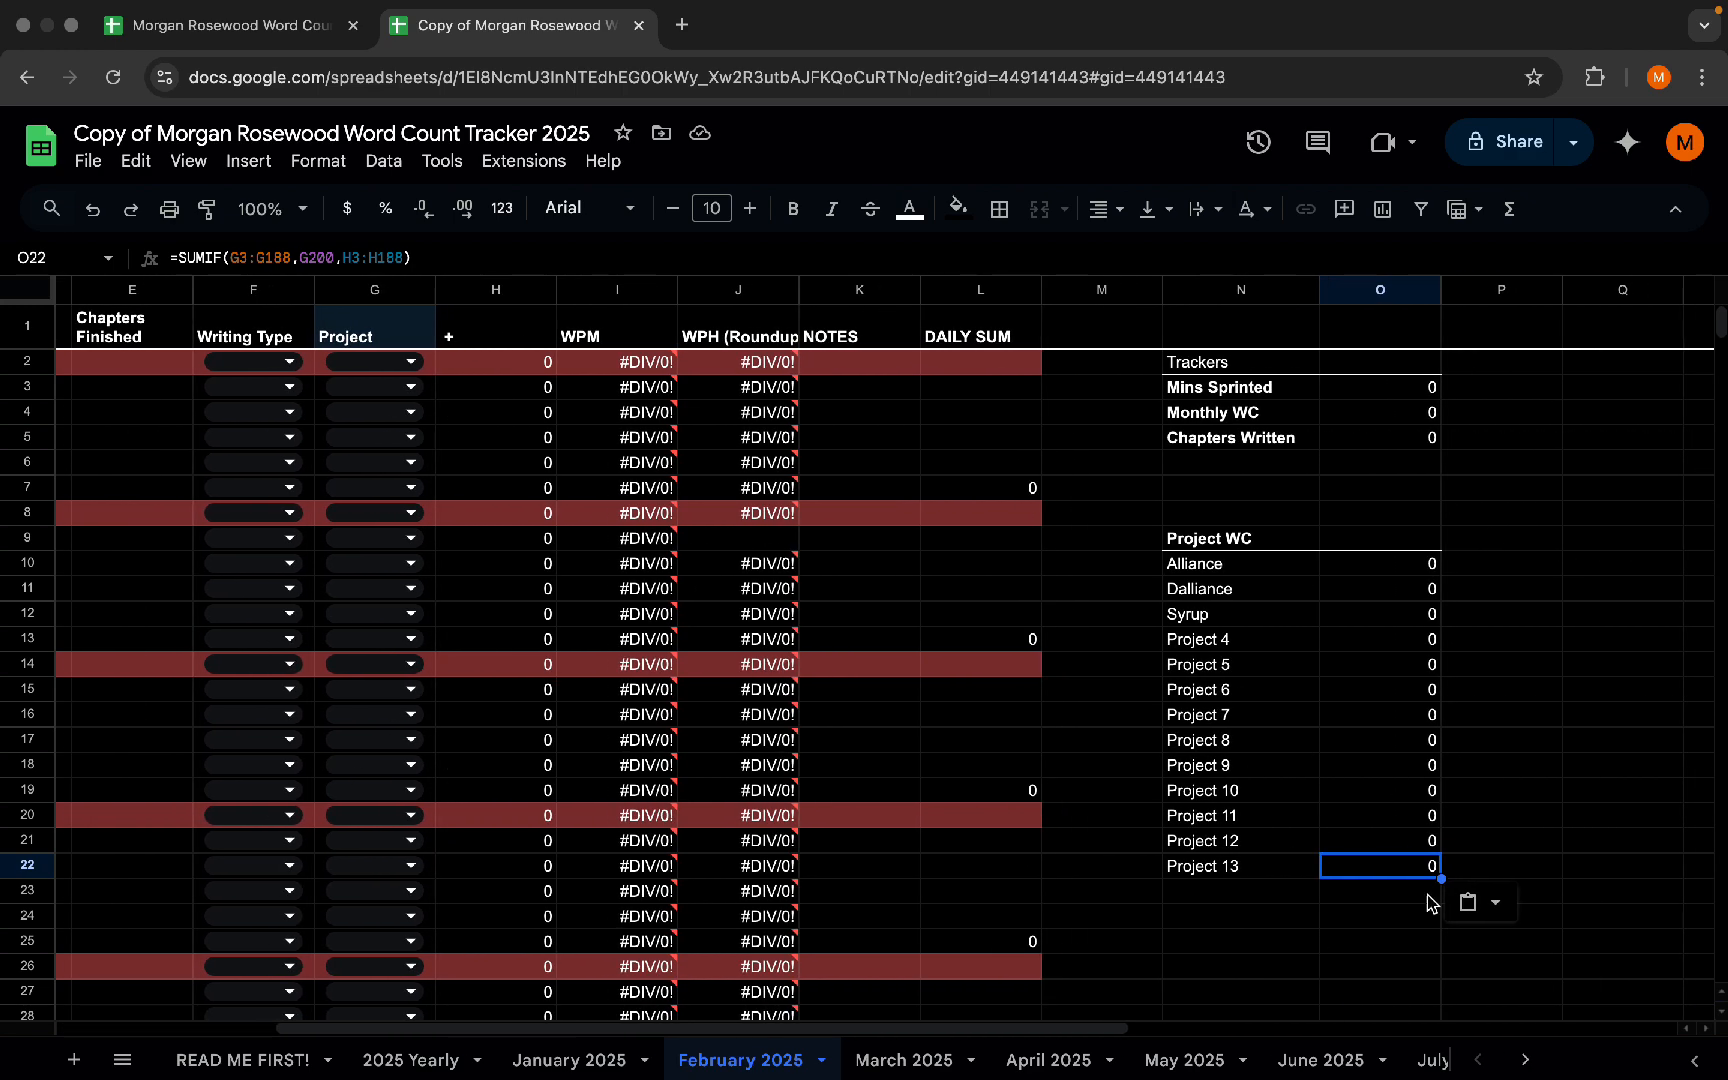
- Examine the SUMIF formula in O22 and trace its criterion reference G200 to the project key
double_click(1418, 868)
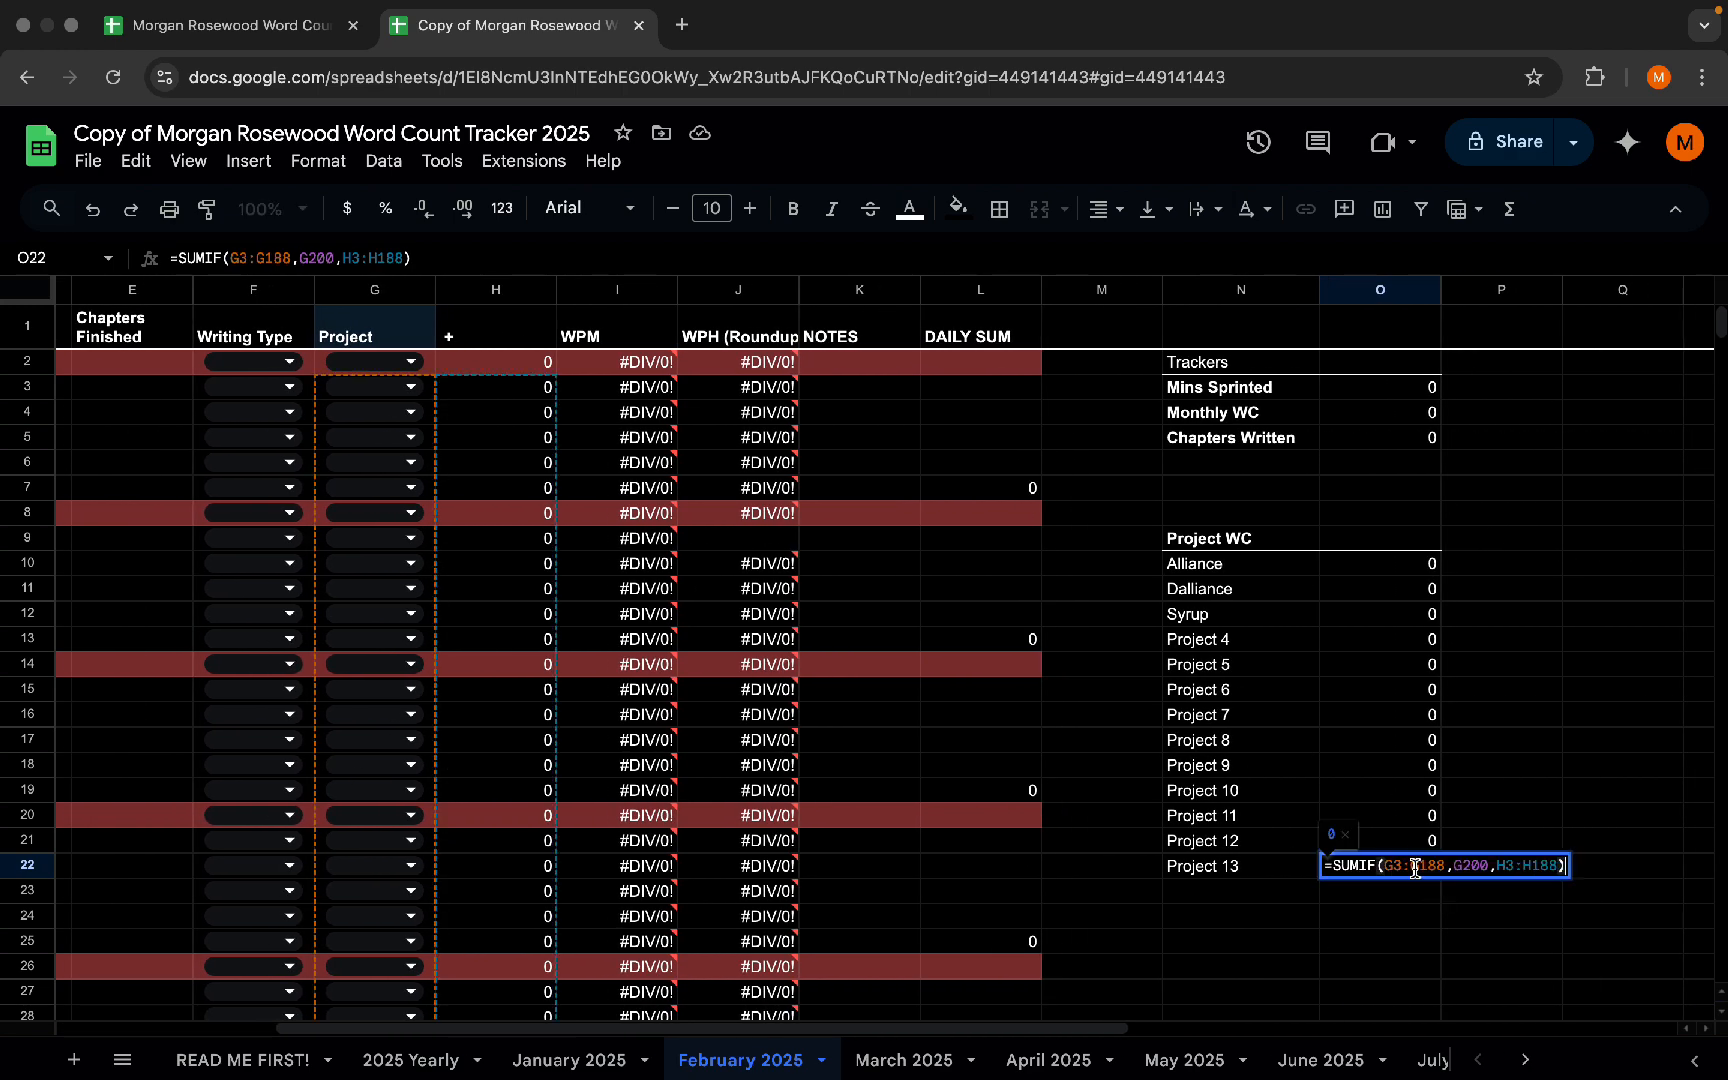
click(1468, 866)
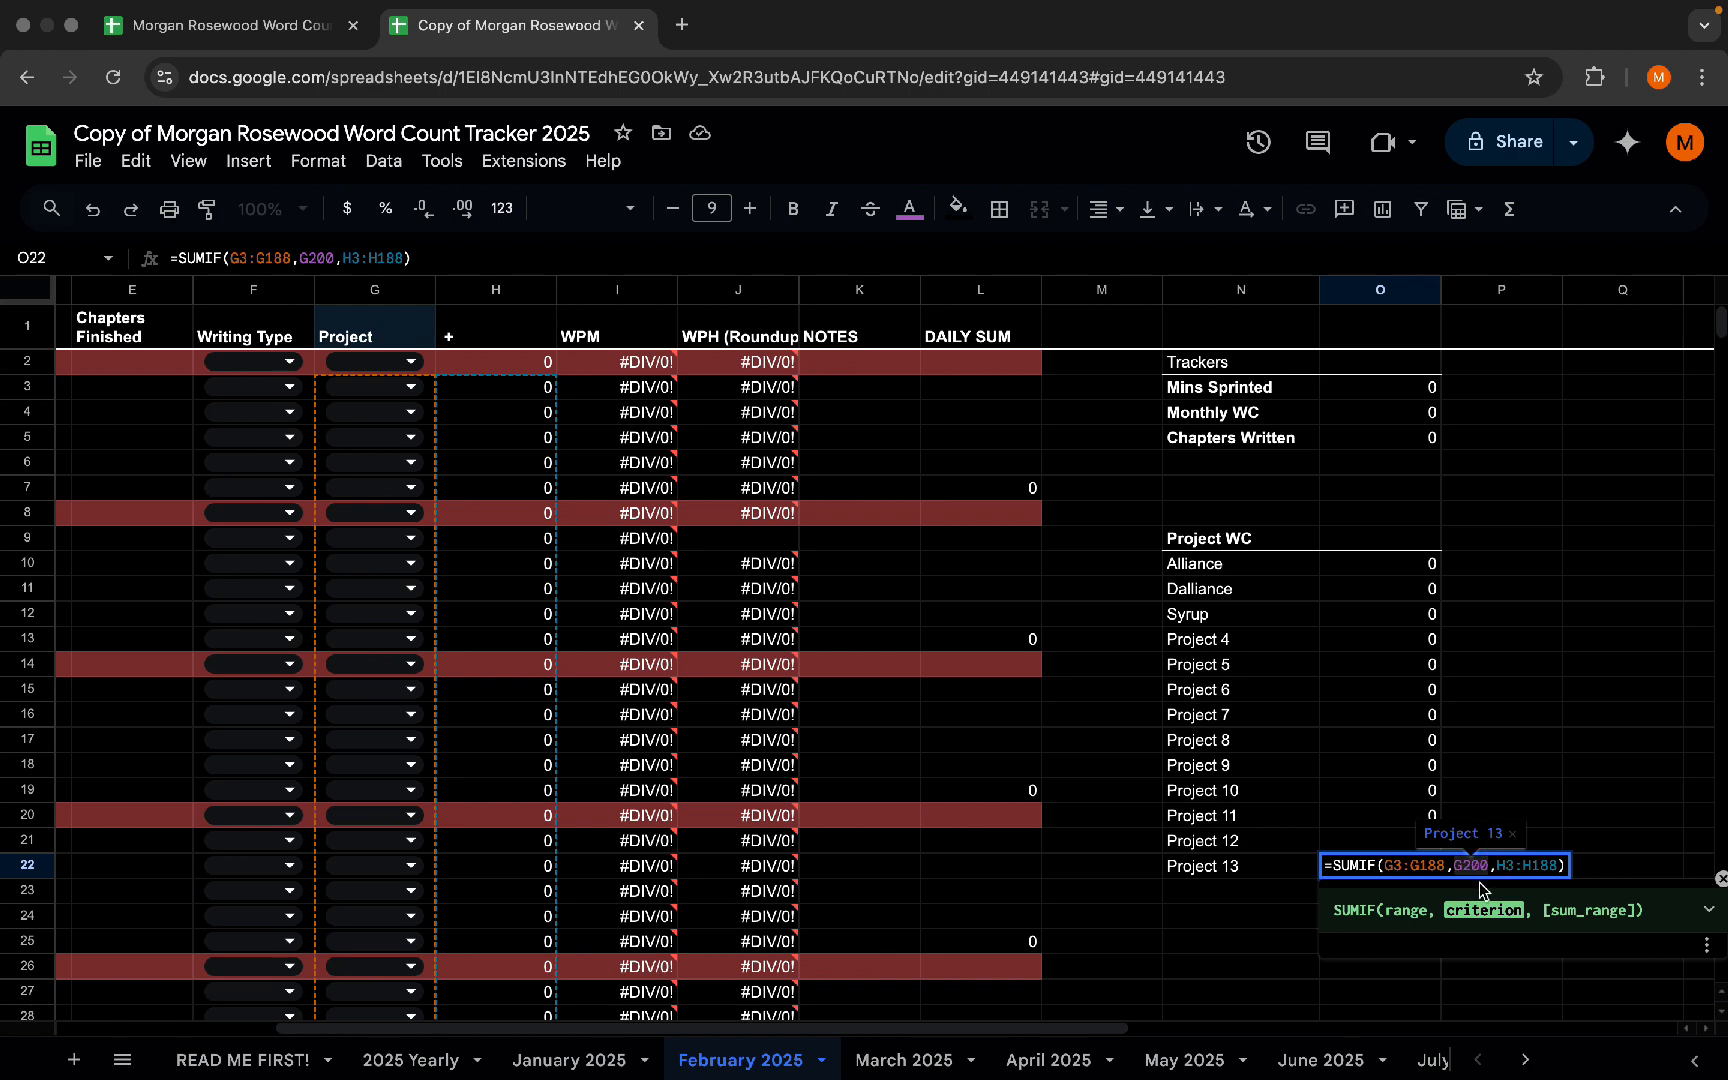
scroll(970, 932, down, 10)
scroll(970, 932, left, 5)
scroll(970, 932, down, 15)
scroll(970, 932, right, 1)
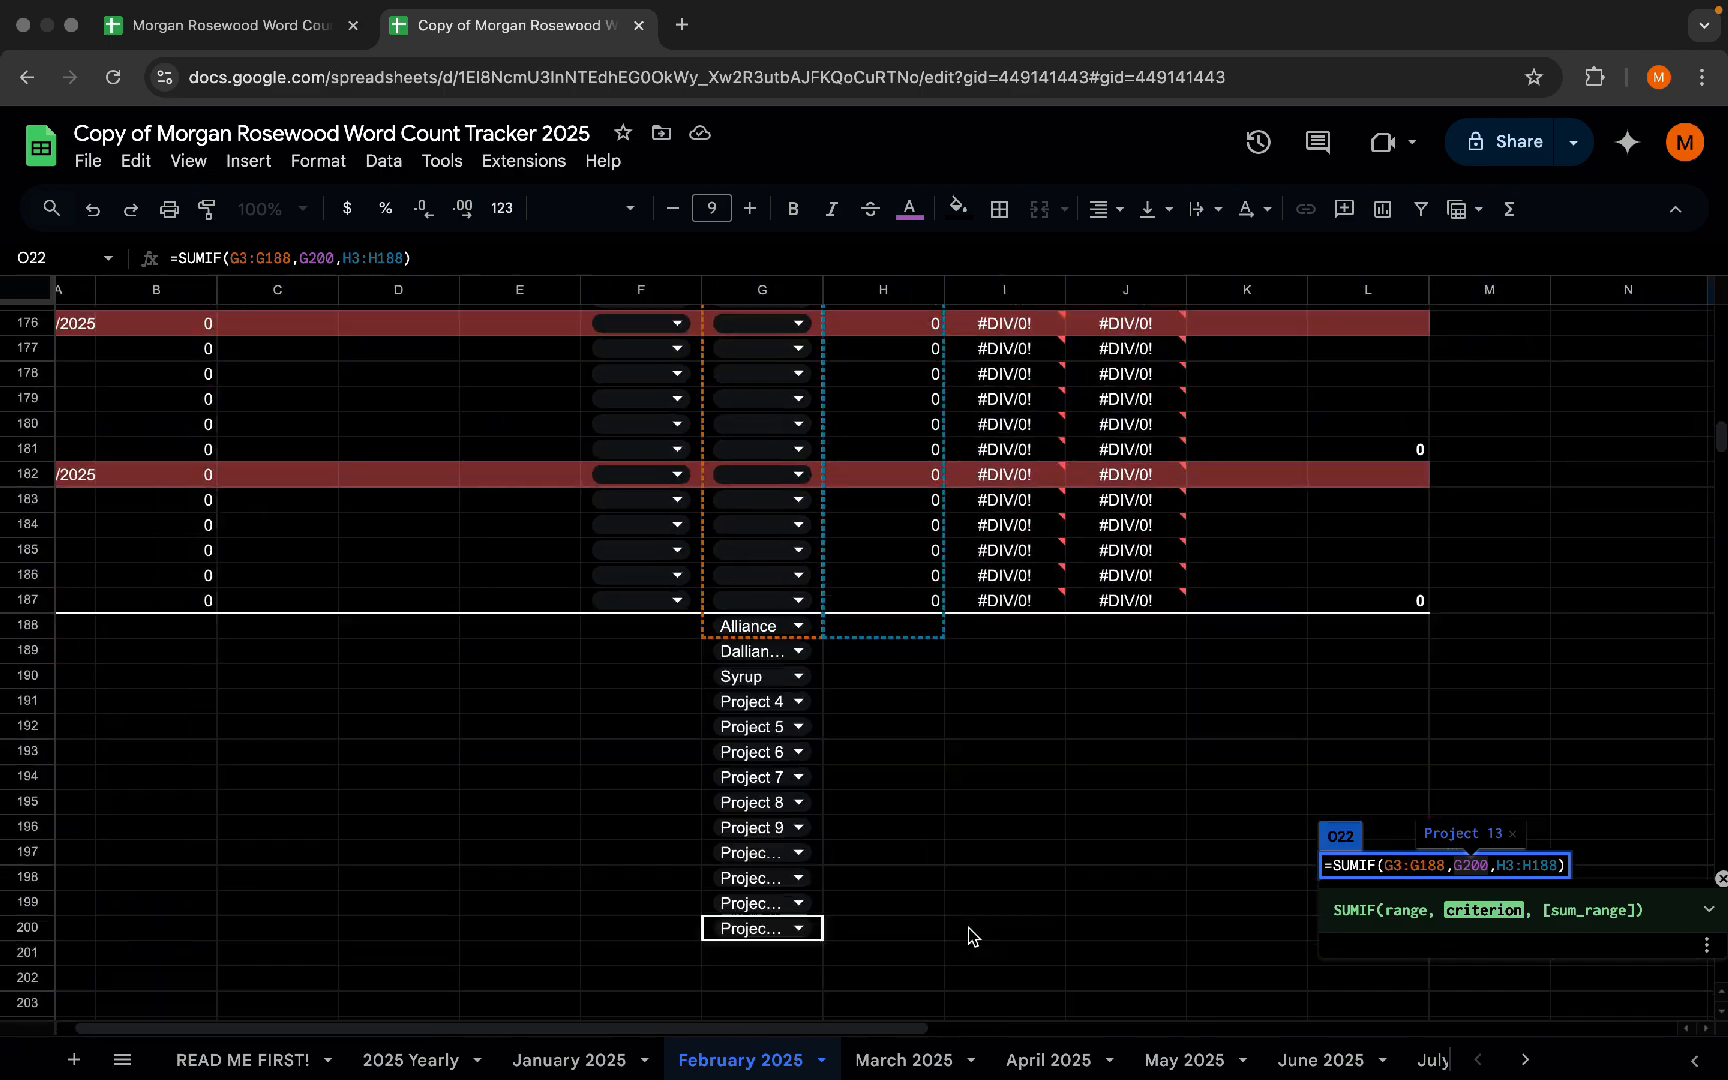
scroll(970, 935, up, 2)
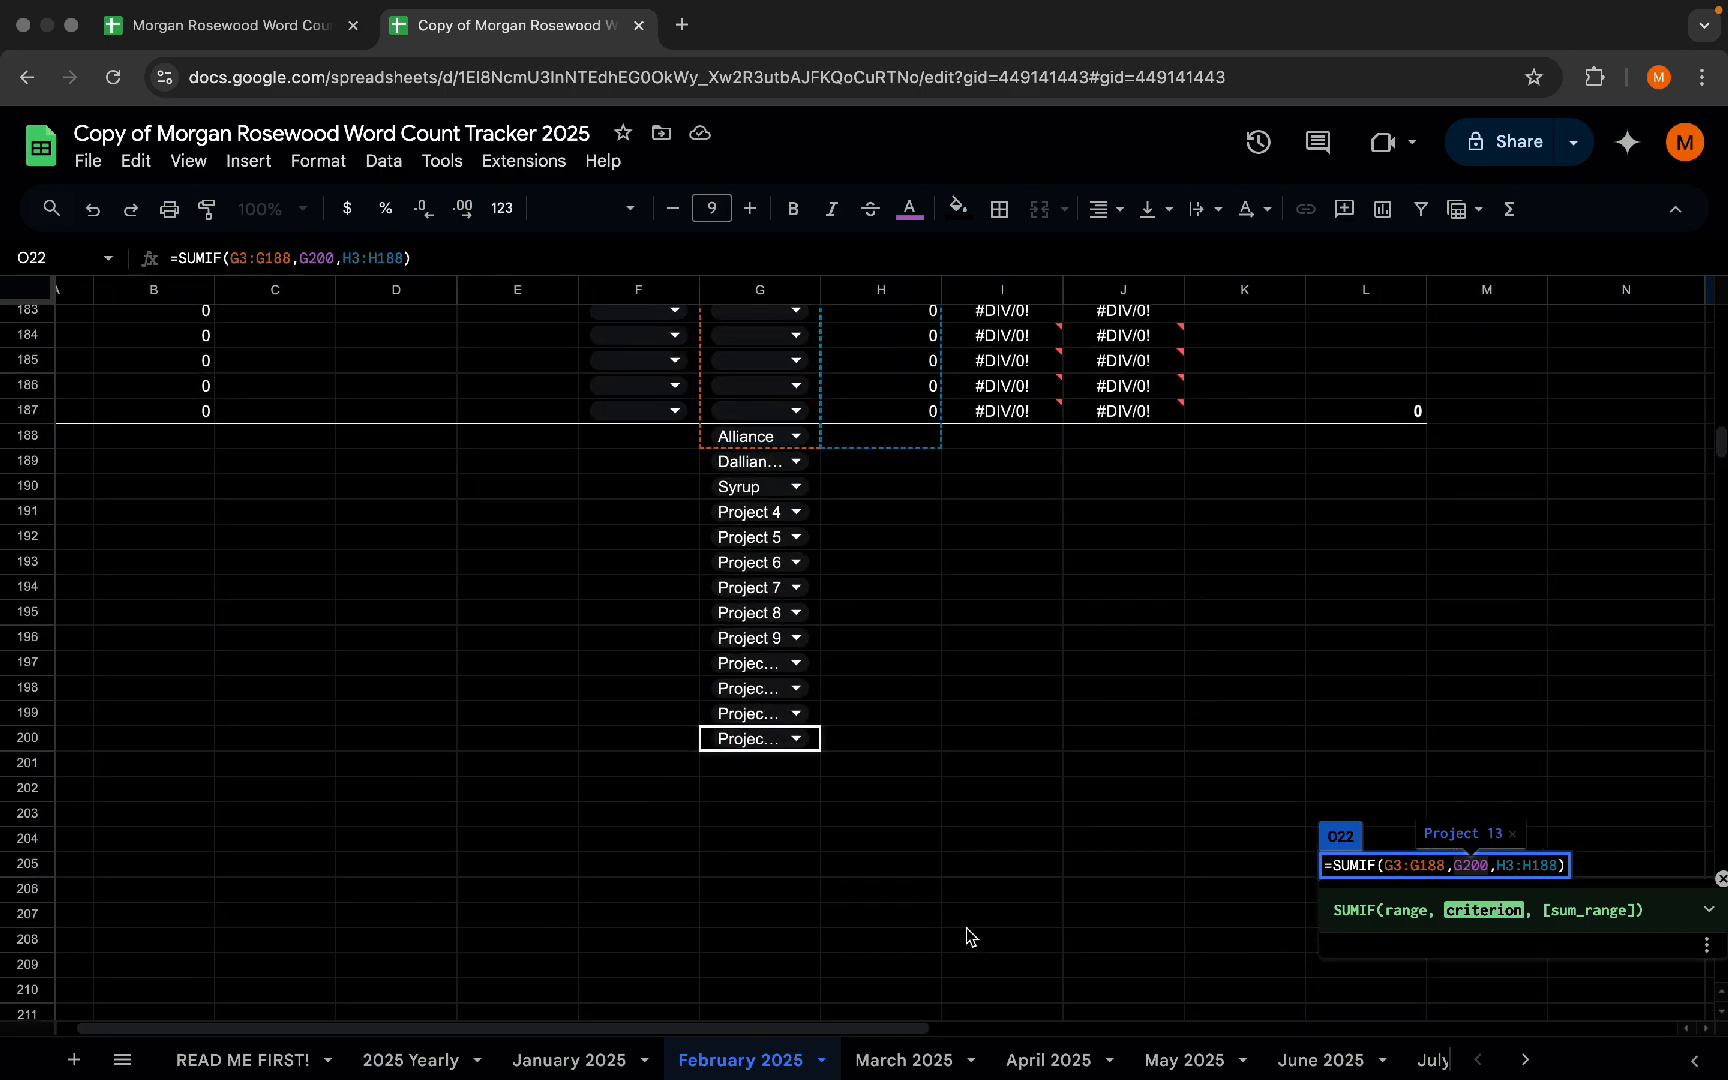
scroll(967, 936, right, 4)
scroll(967, 936, up, 20)
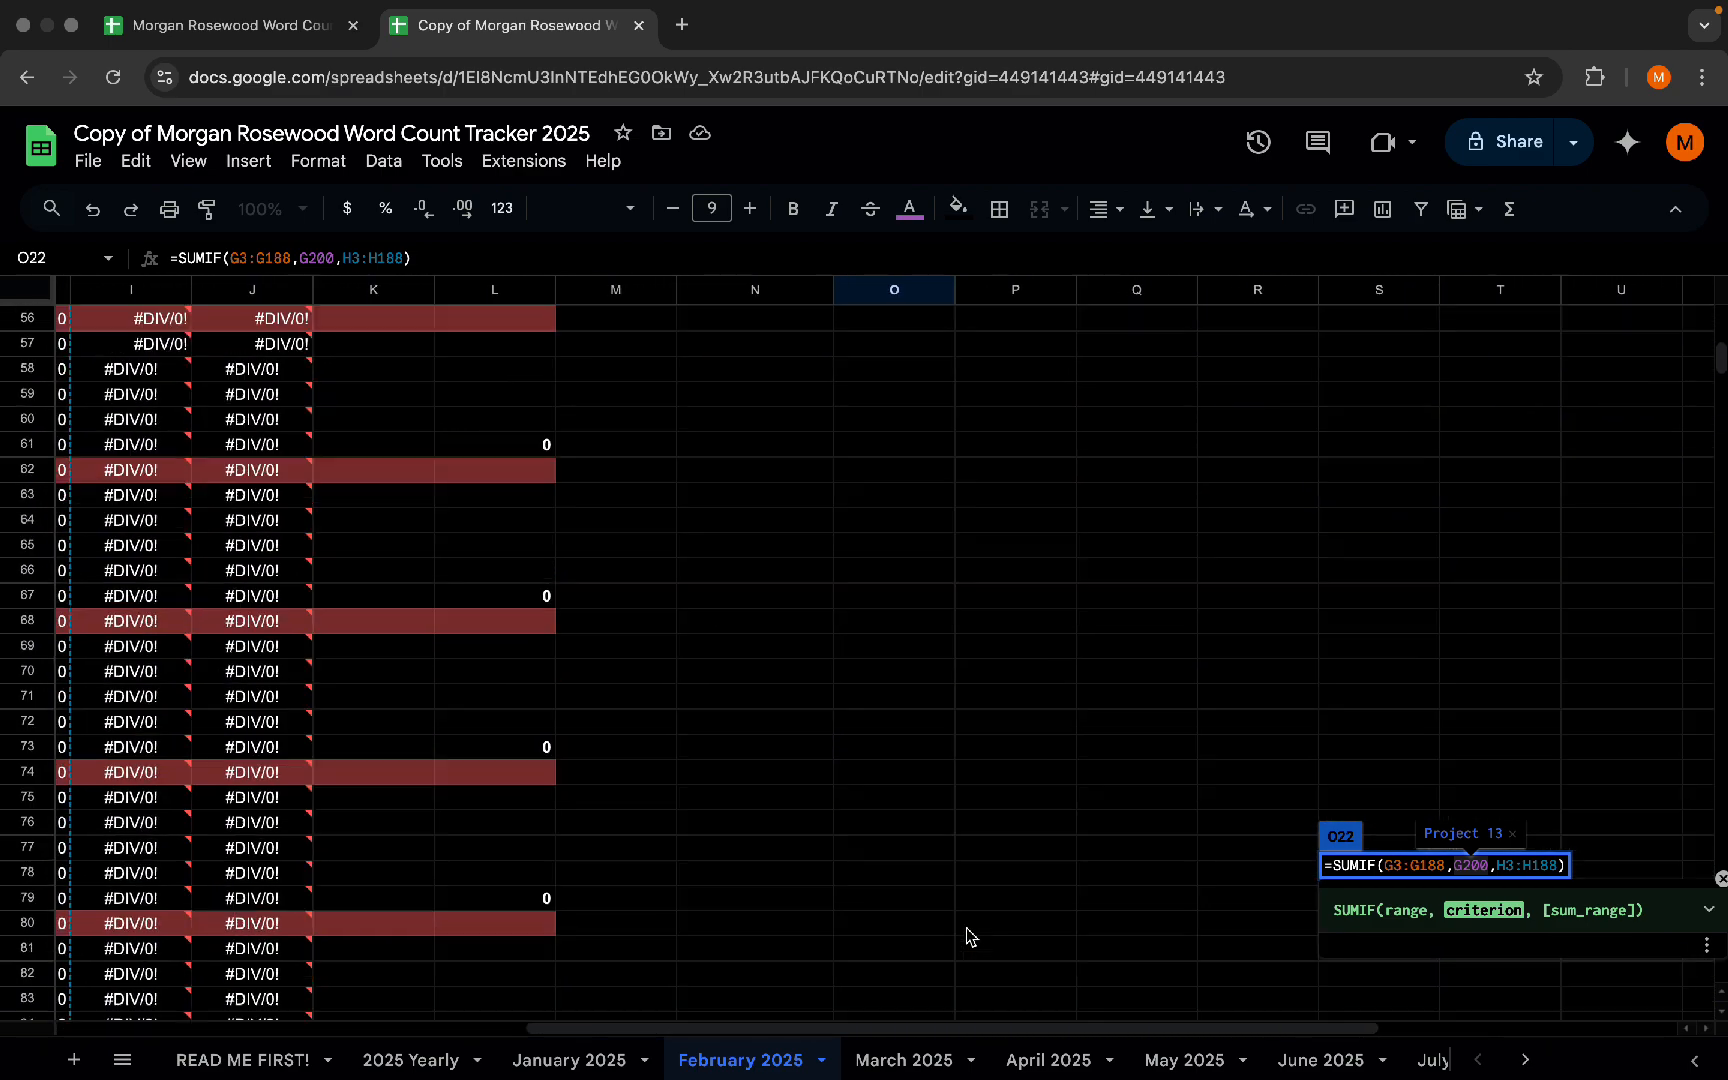
scroll(967, 936, up, 11)
scroll(964, 937, down, 2)
key(Return)
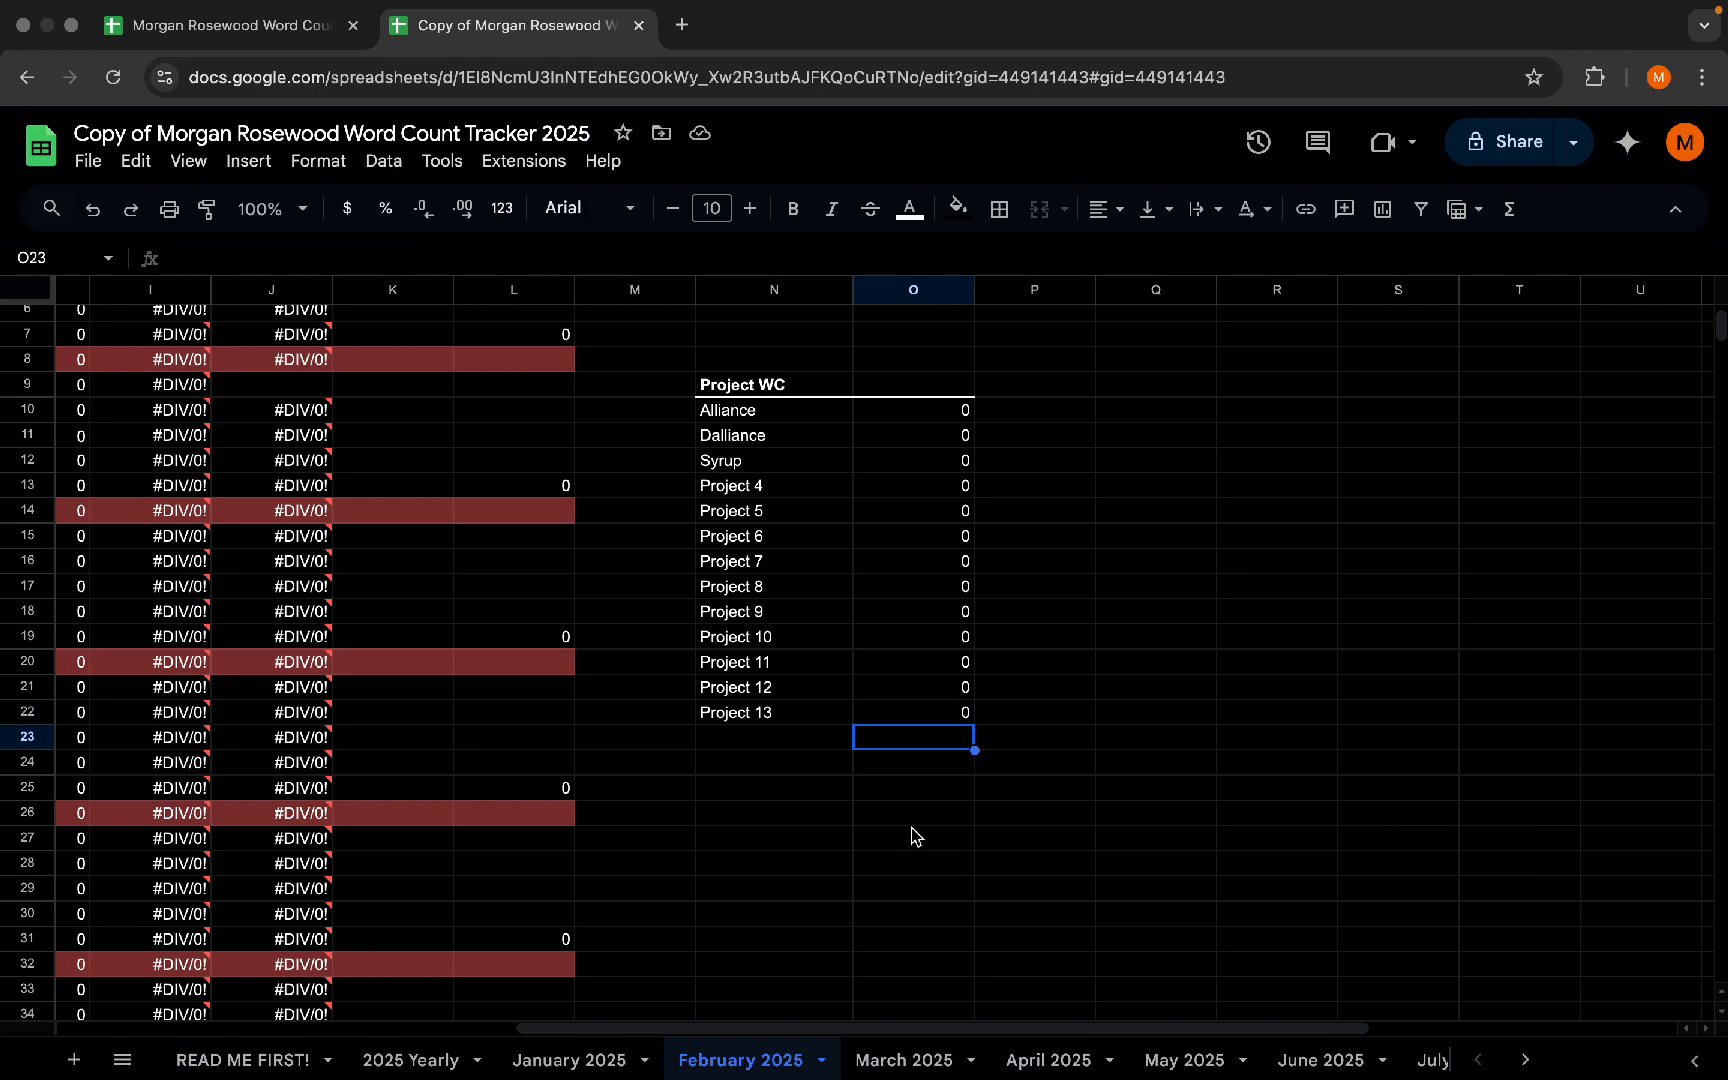
- Enter test data in row 10 with Start WC 0, End WC 50 and Project 13, and check the Project WC list
scroll(912, 835, left, 10)
scroll(912, 835, up, 2)
click(336, 492)
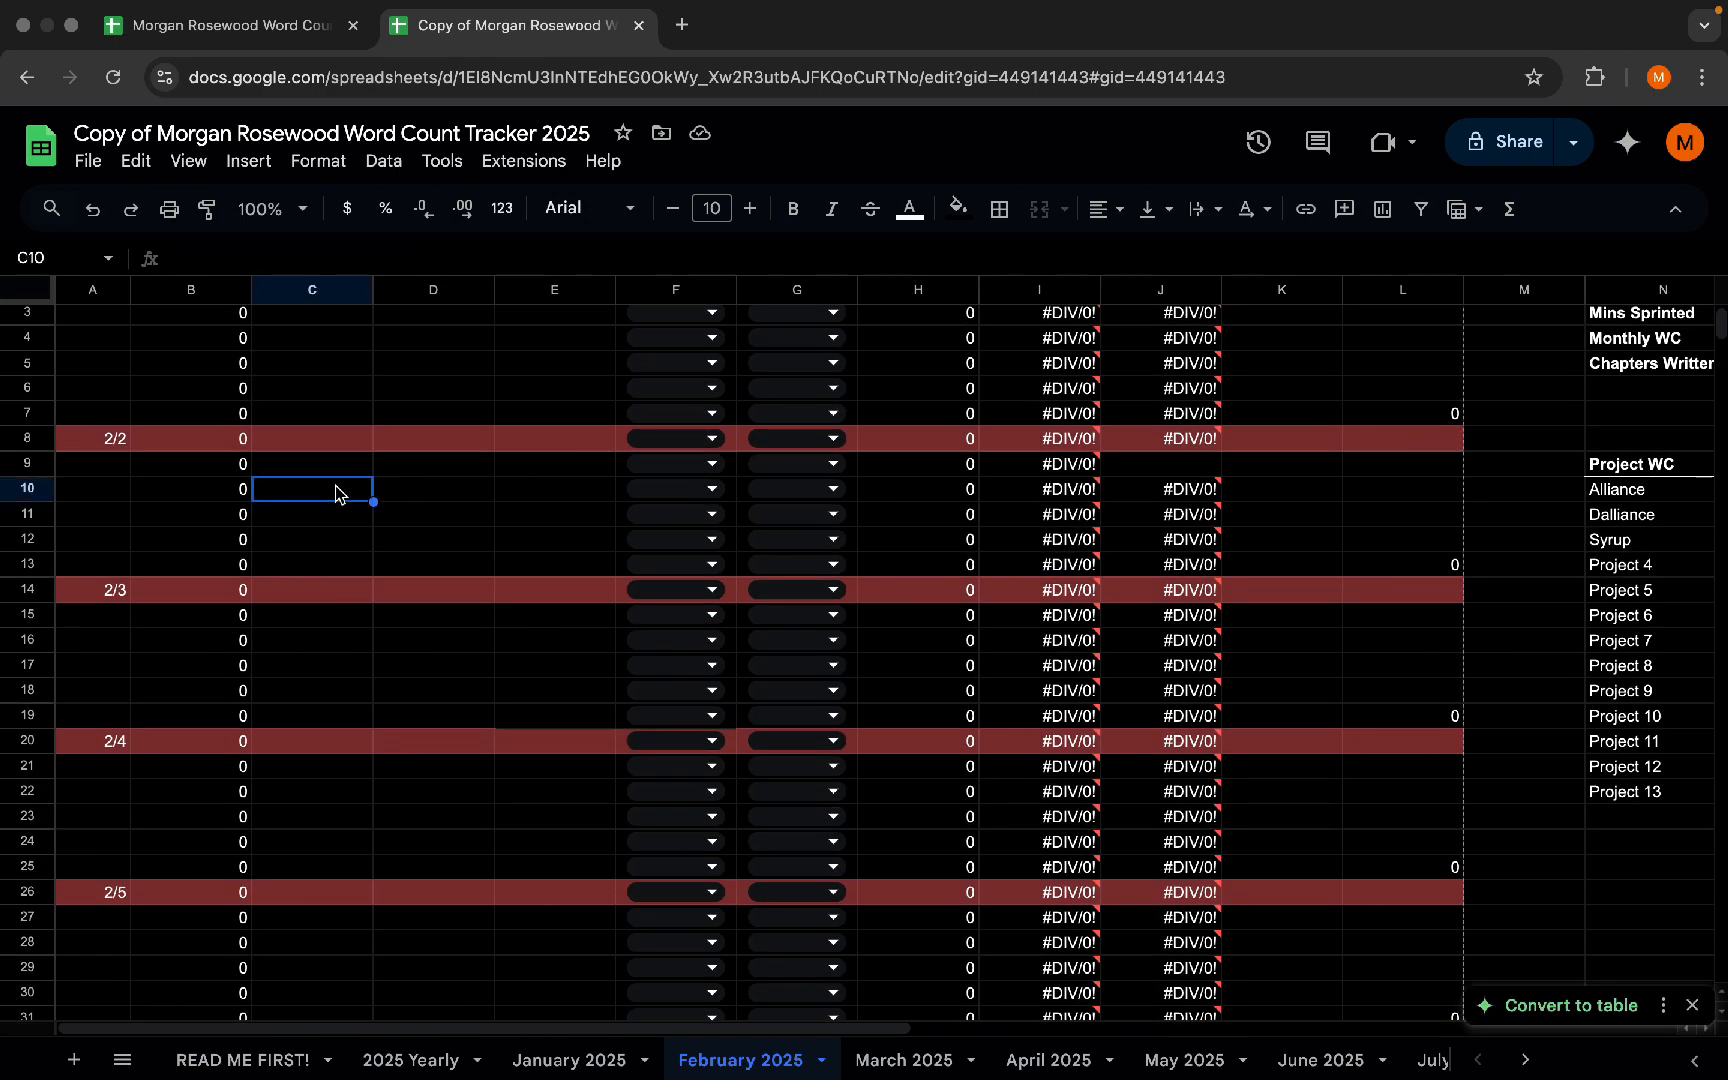
text(0)
key(Tab)
text(50)
key(Tab)
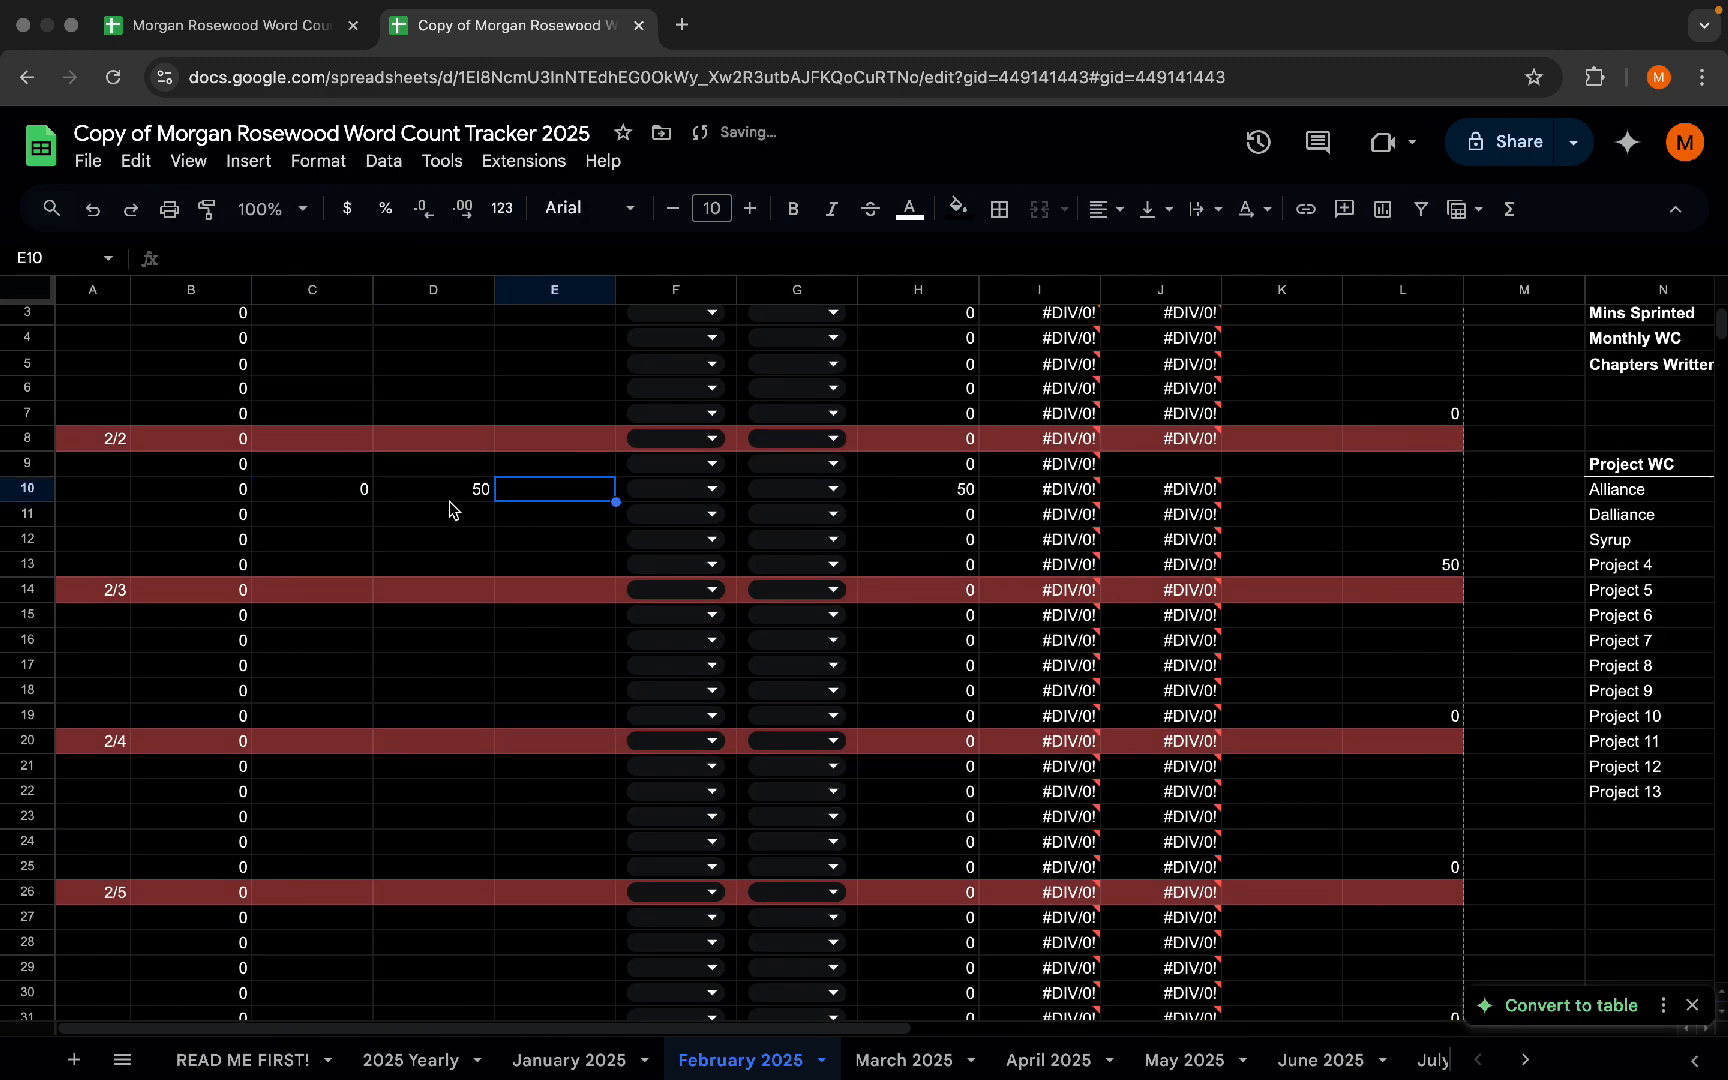
click(817, 490)
click(805, 995)
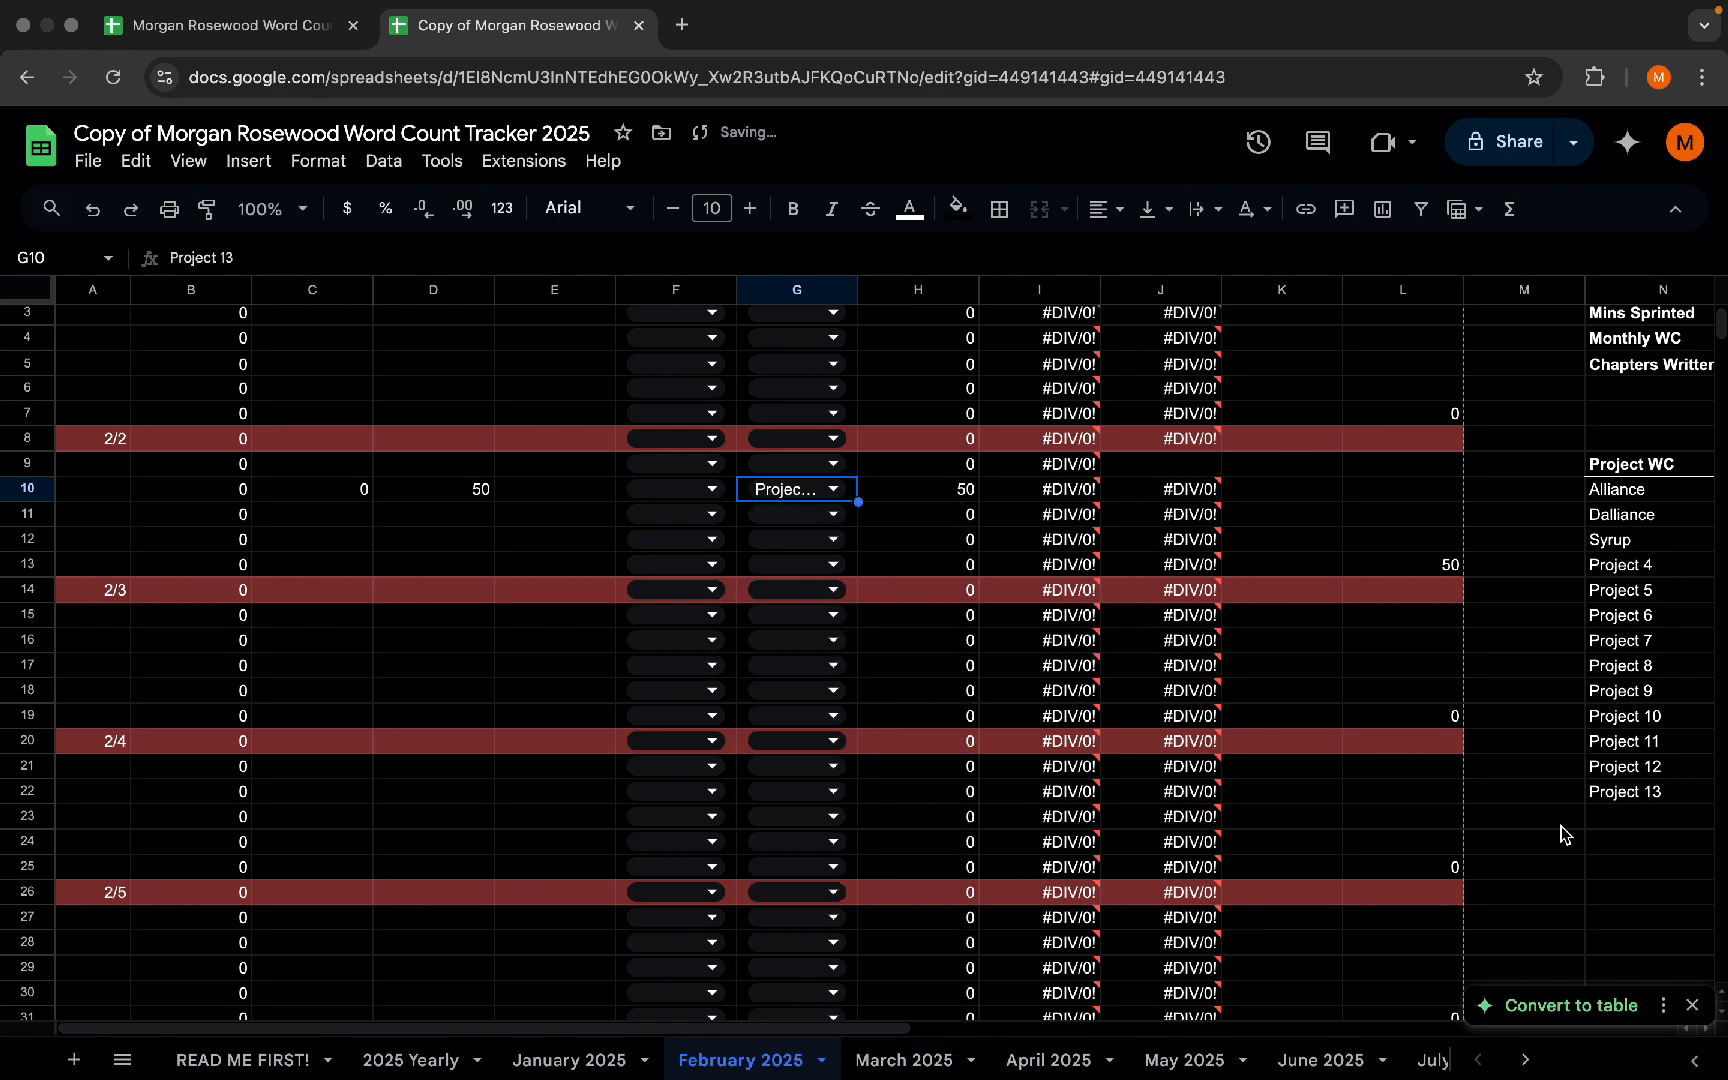
scroll(1563, 833, right, 6)
scroll(1563, 833, up, 1)
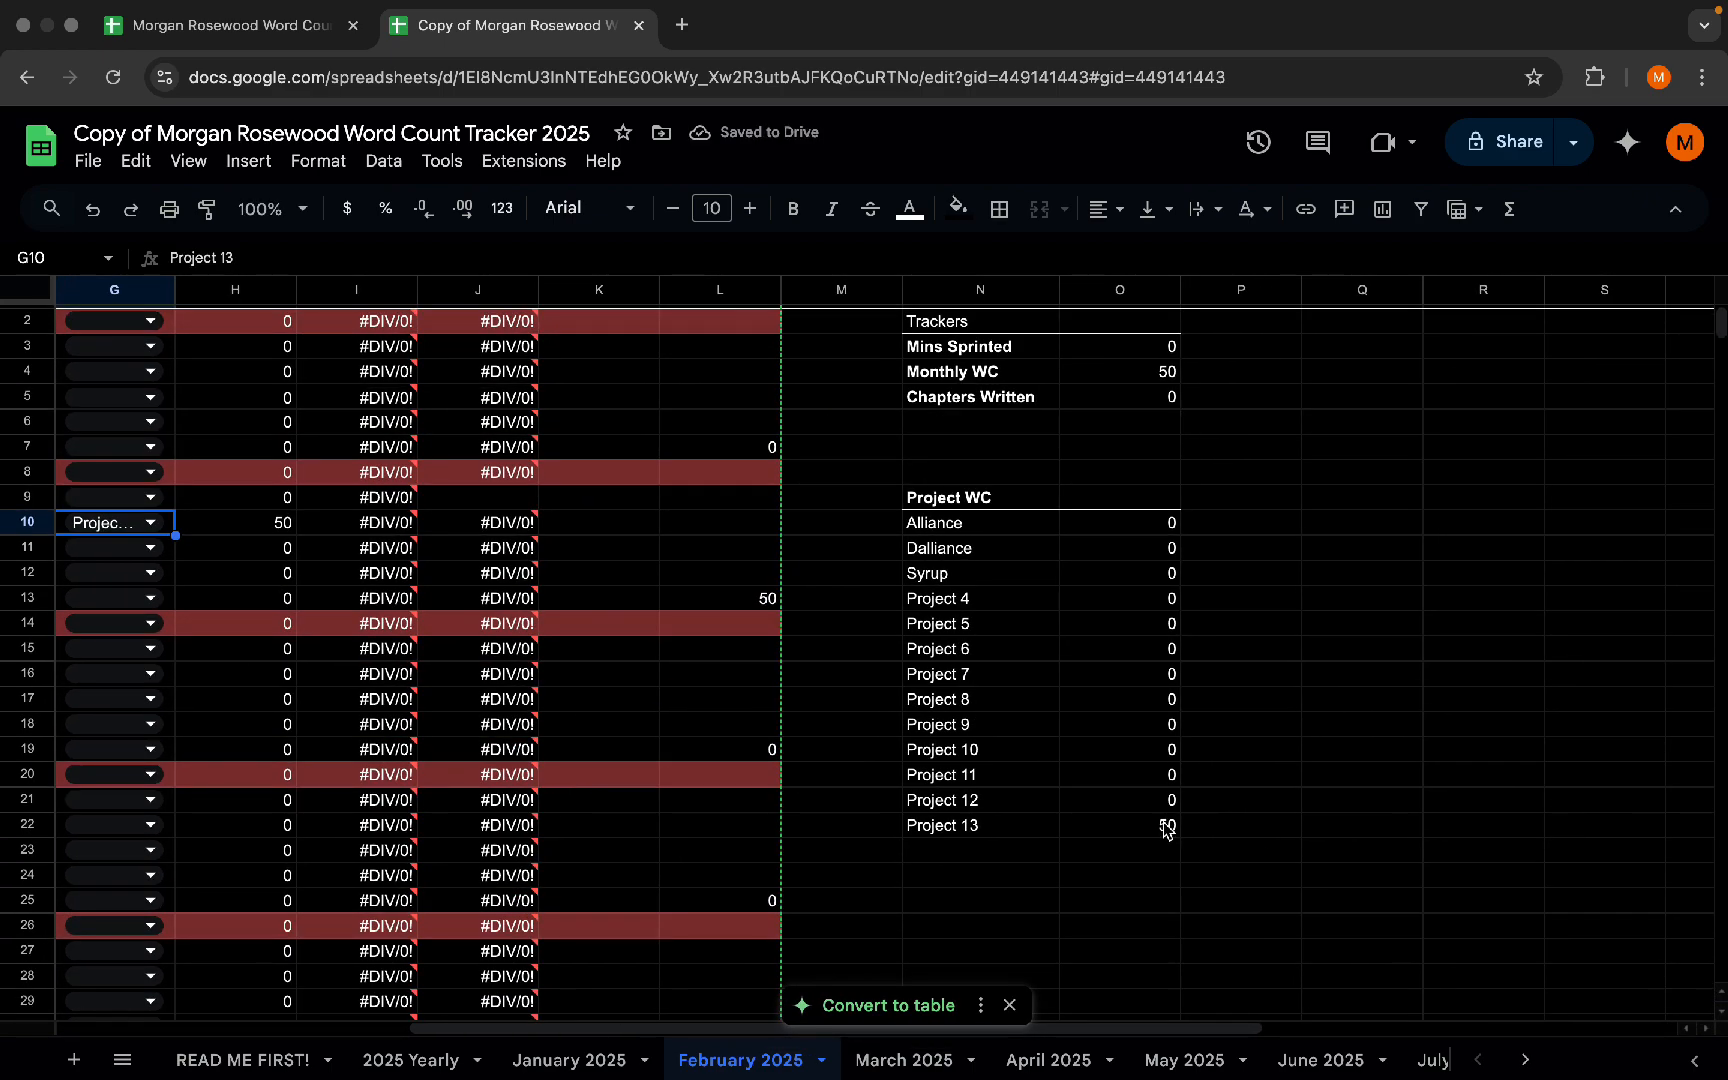
- Clear the test project, End WC and Start WC entries from row 10
scroll(1165, 828, left, 6)
key(Delete)
key(Left)
key(Left)
key(Left)
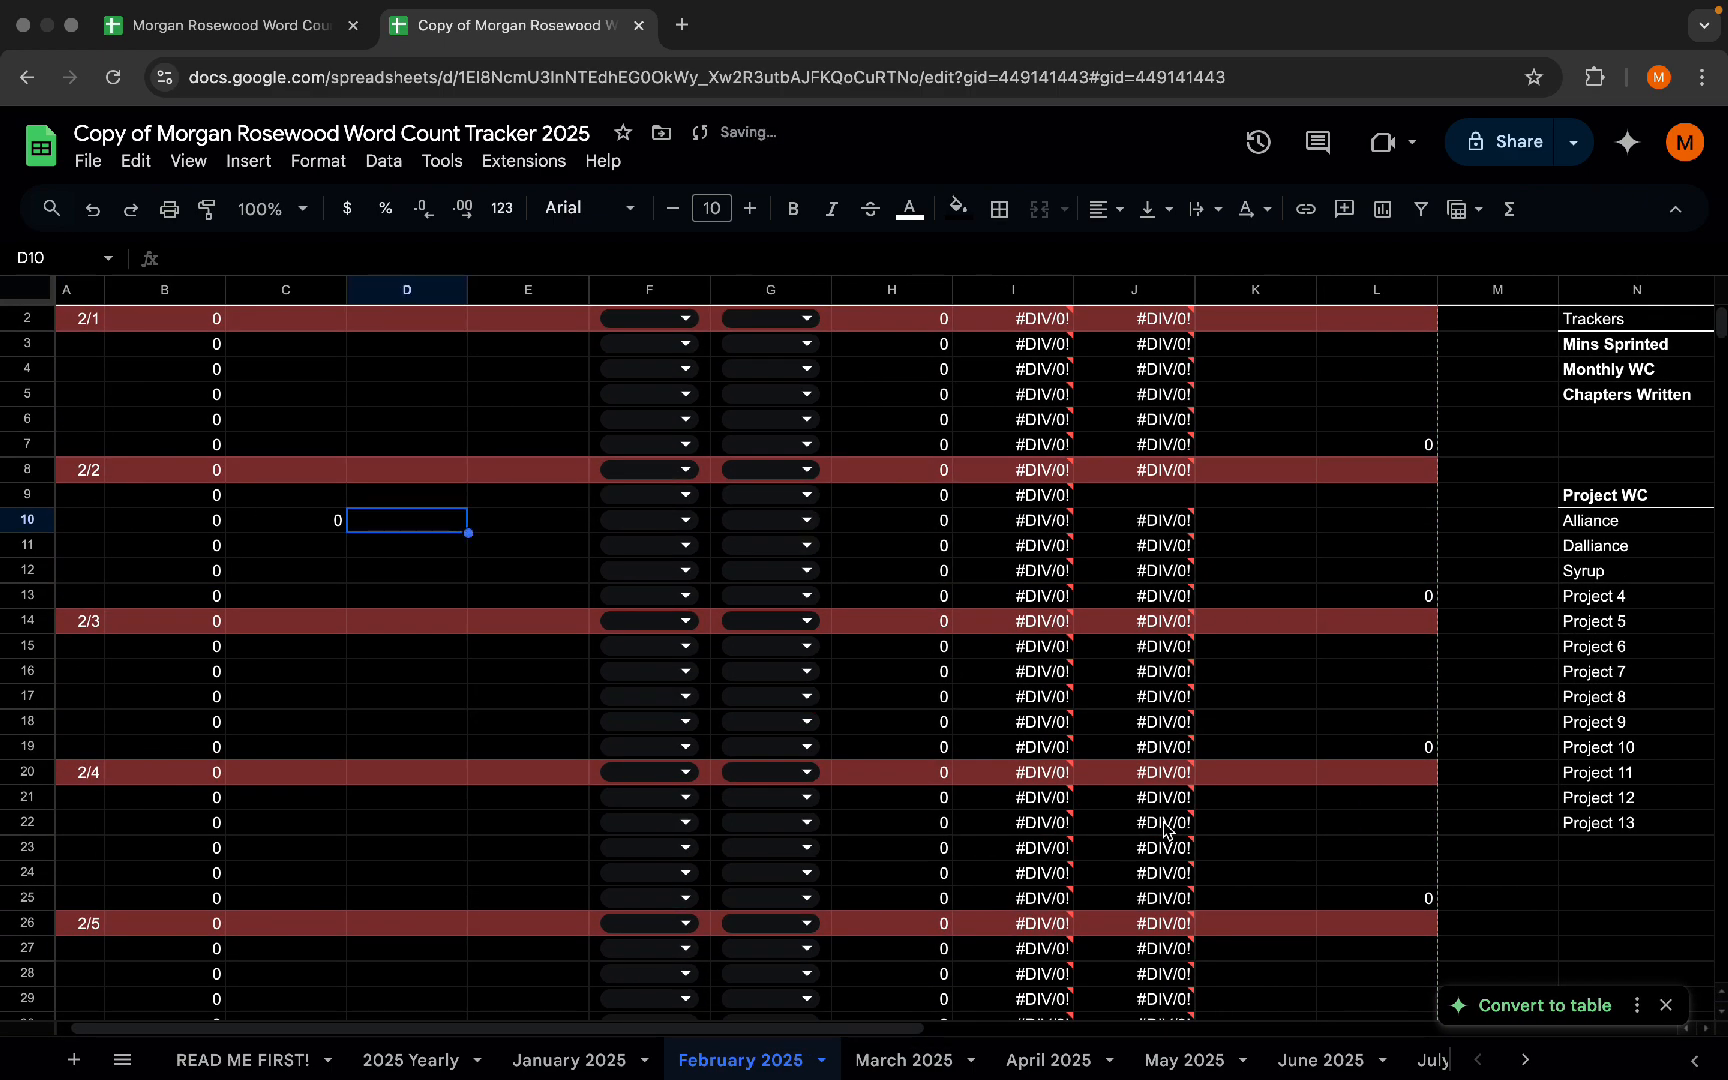
key(Left)
- Enter Project 14 in N23 as a new row under the Project WC list
scroll(1165, 828, down, 2)
scroll(1165, 828, right, 3)
scroll(1165, 828, right, 1)
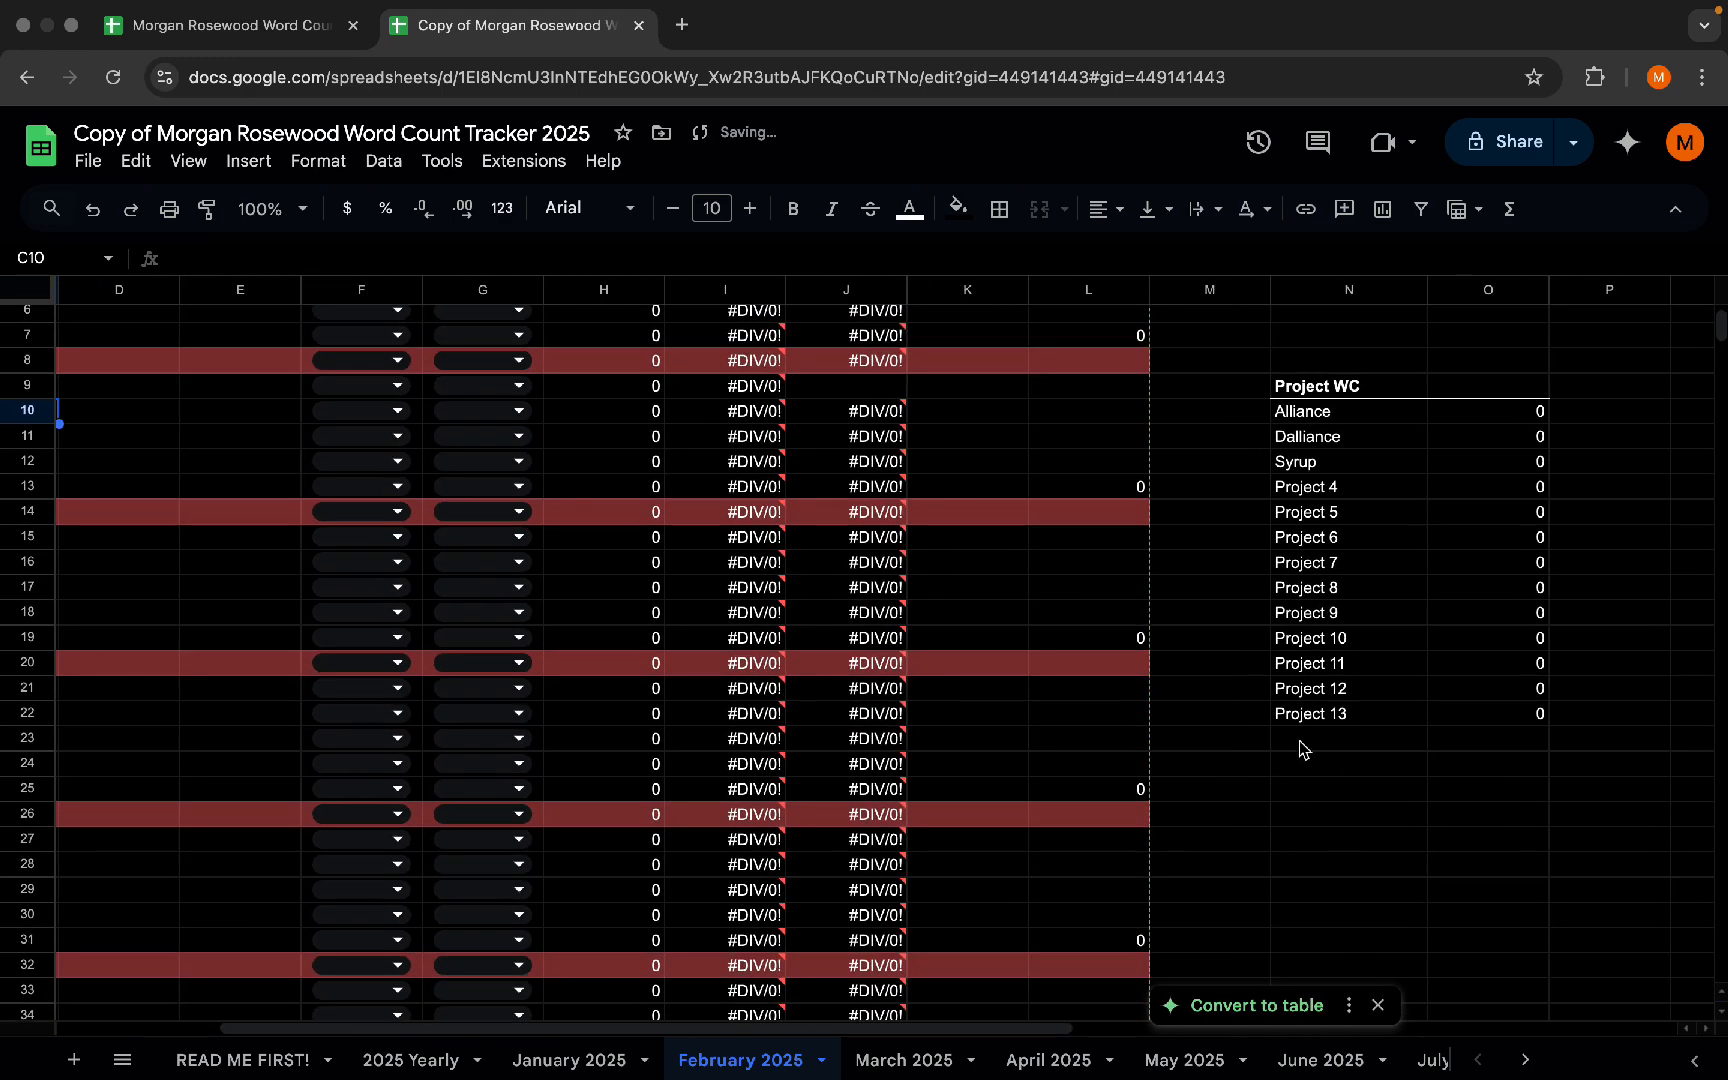
click(1306, 740)
text(Projec)
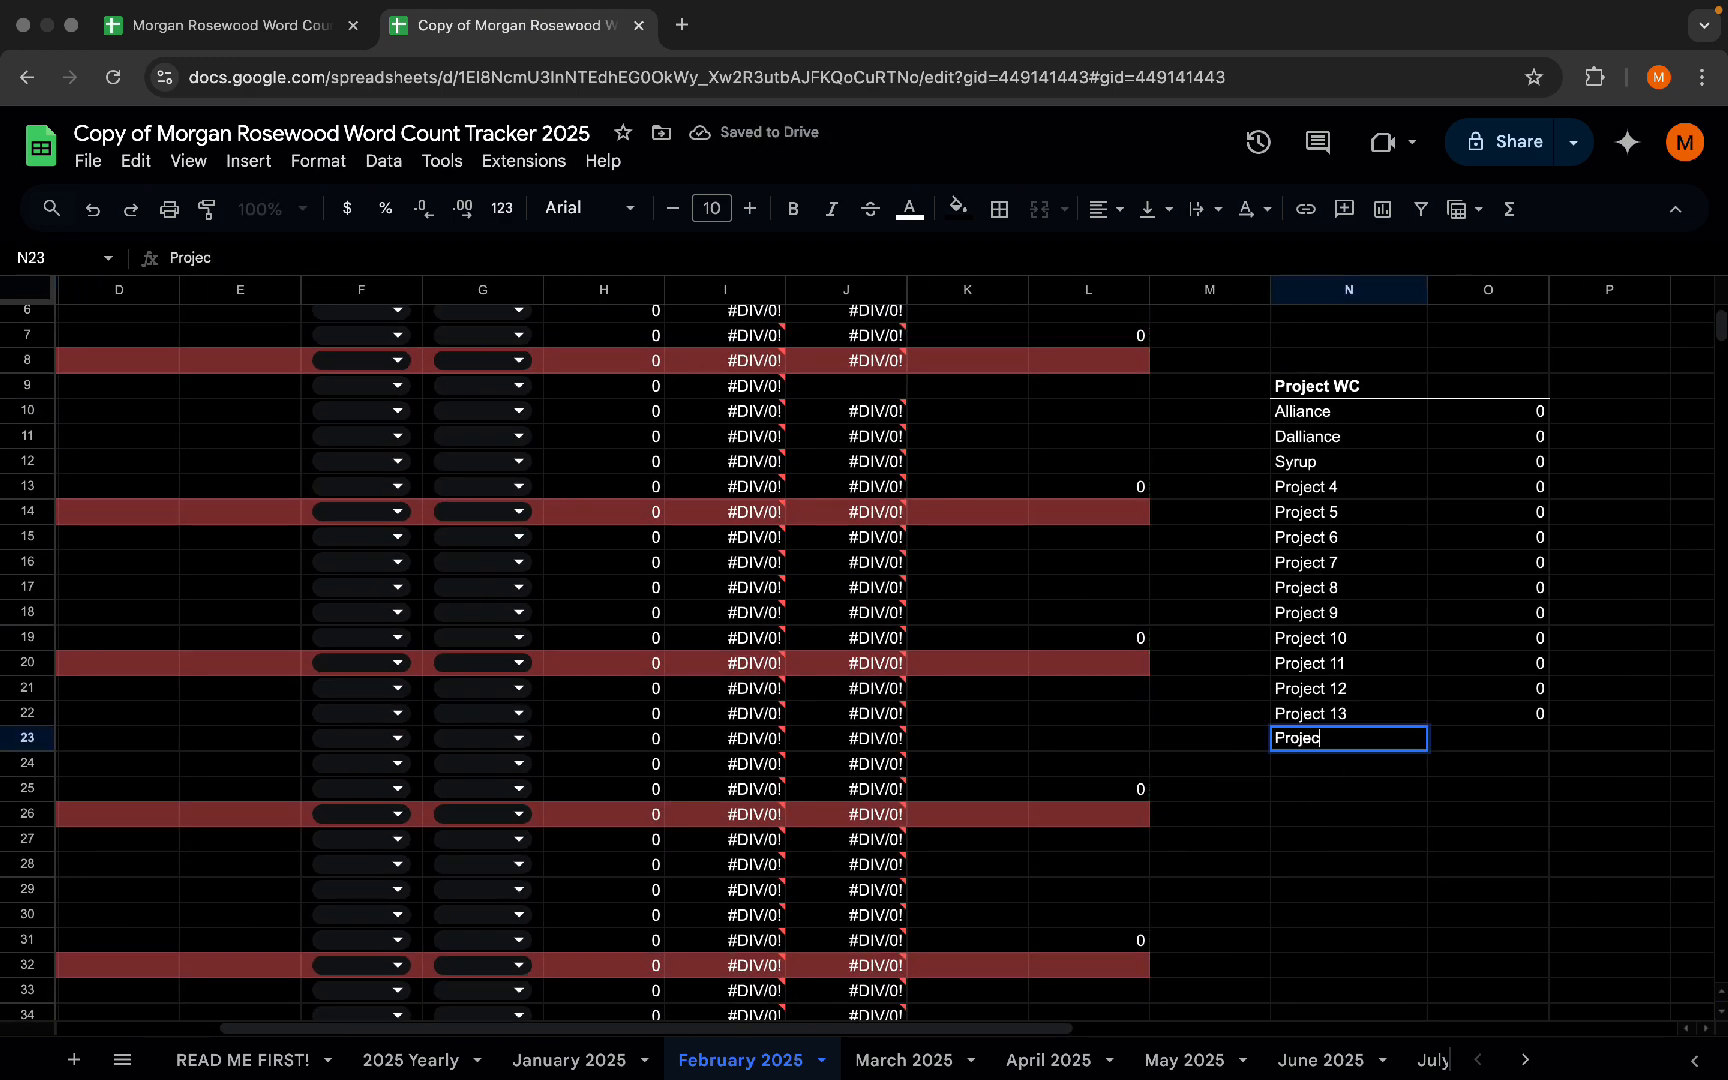
text(t 14)
click(1545, 748)
- Copy the SUMIF formula from O22 into O23 beside Project 14
click(1535, 712)
key(ctrl+c)
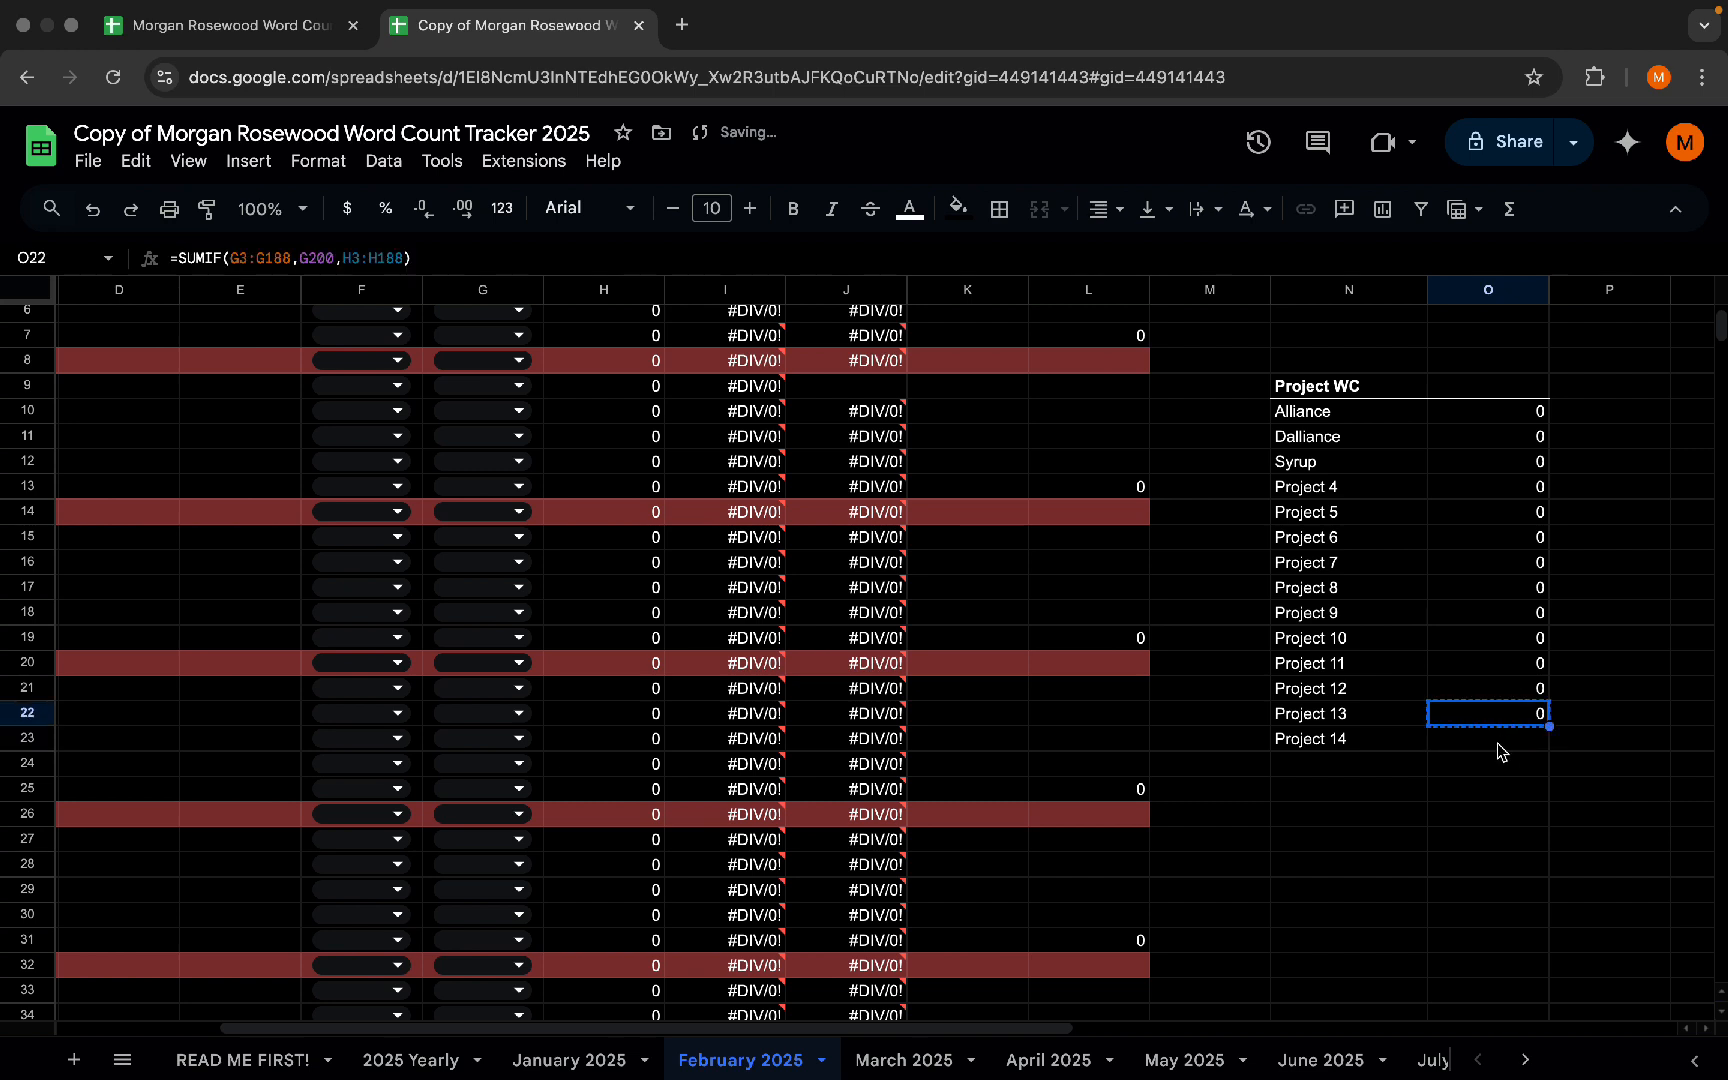
click(1500, 745)
key(ctrl+v)
- Add a Project 14 option to the February 2025 Project dropdown rule and apply it to all matching dropdowns
click(520, 511)
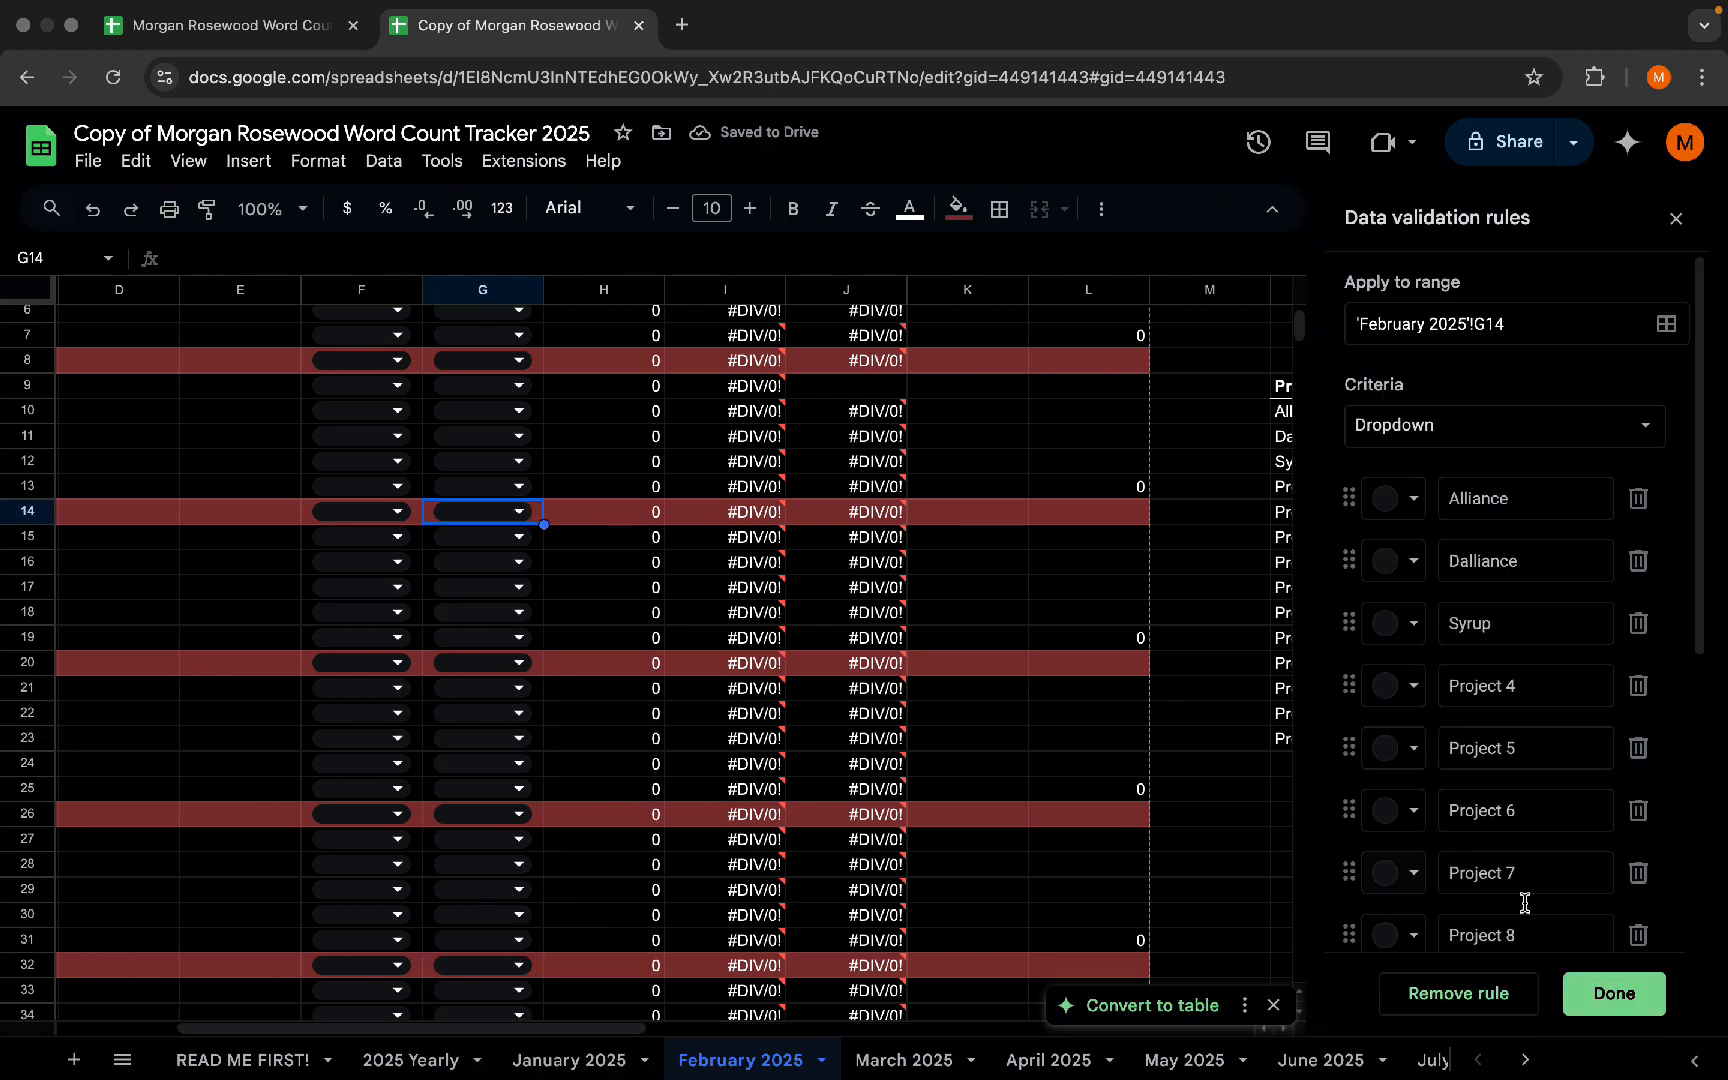
scroll(1500, 920, down, 5)
click(1458, 792)
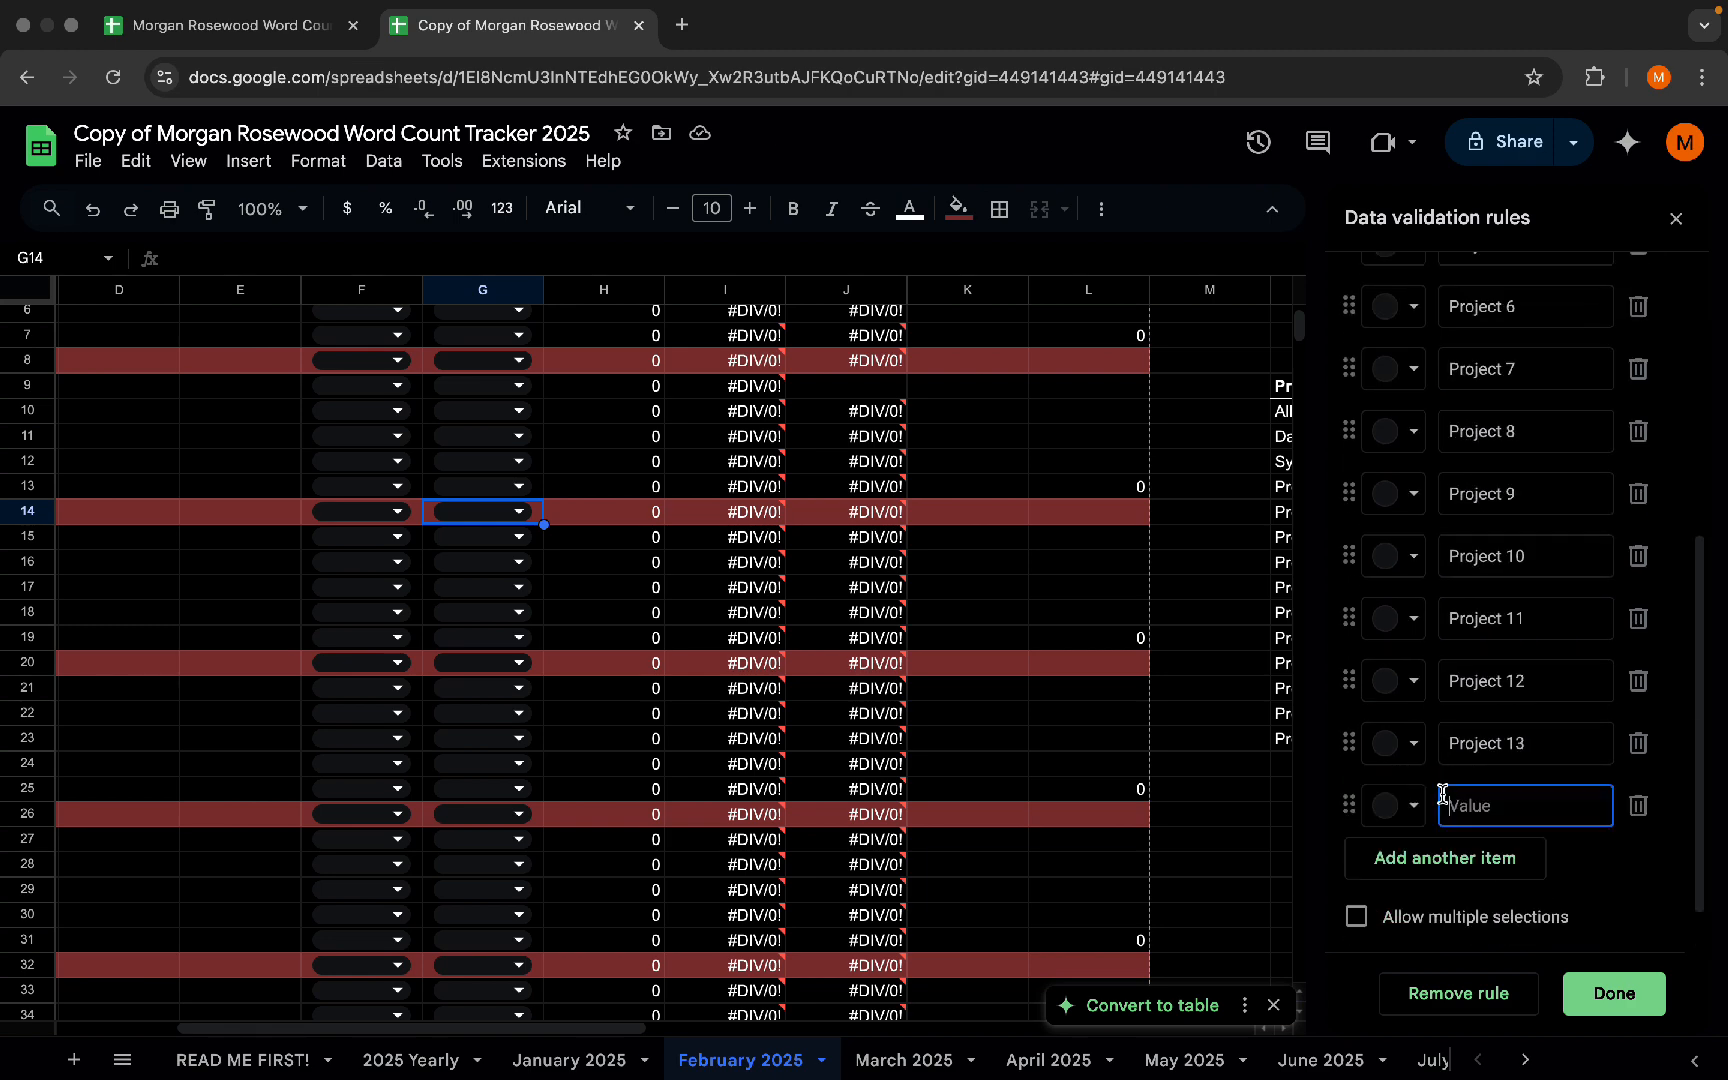
text(Project 14)
click(1614, 993)
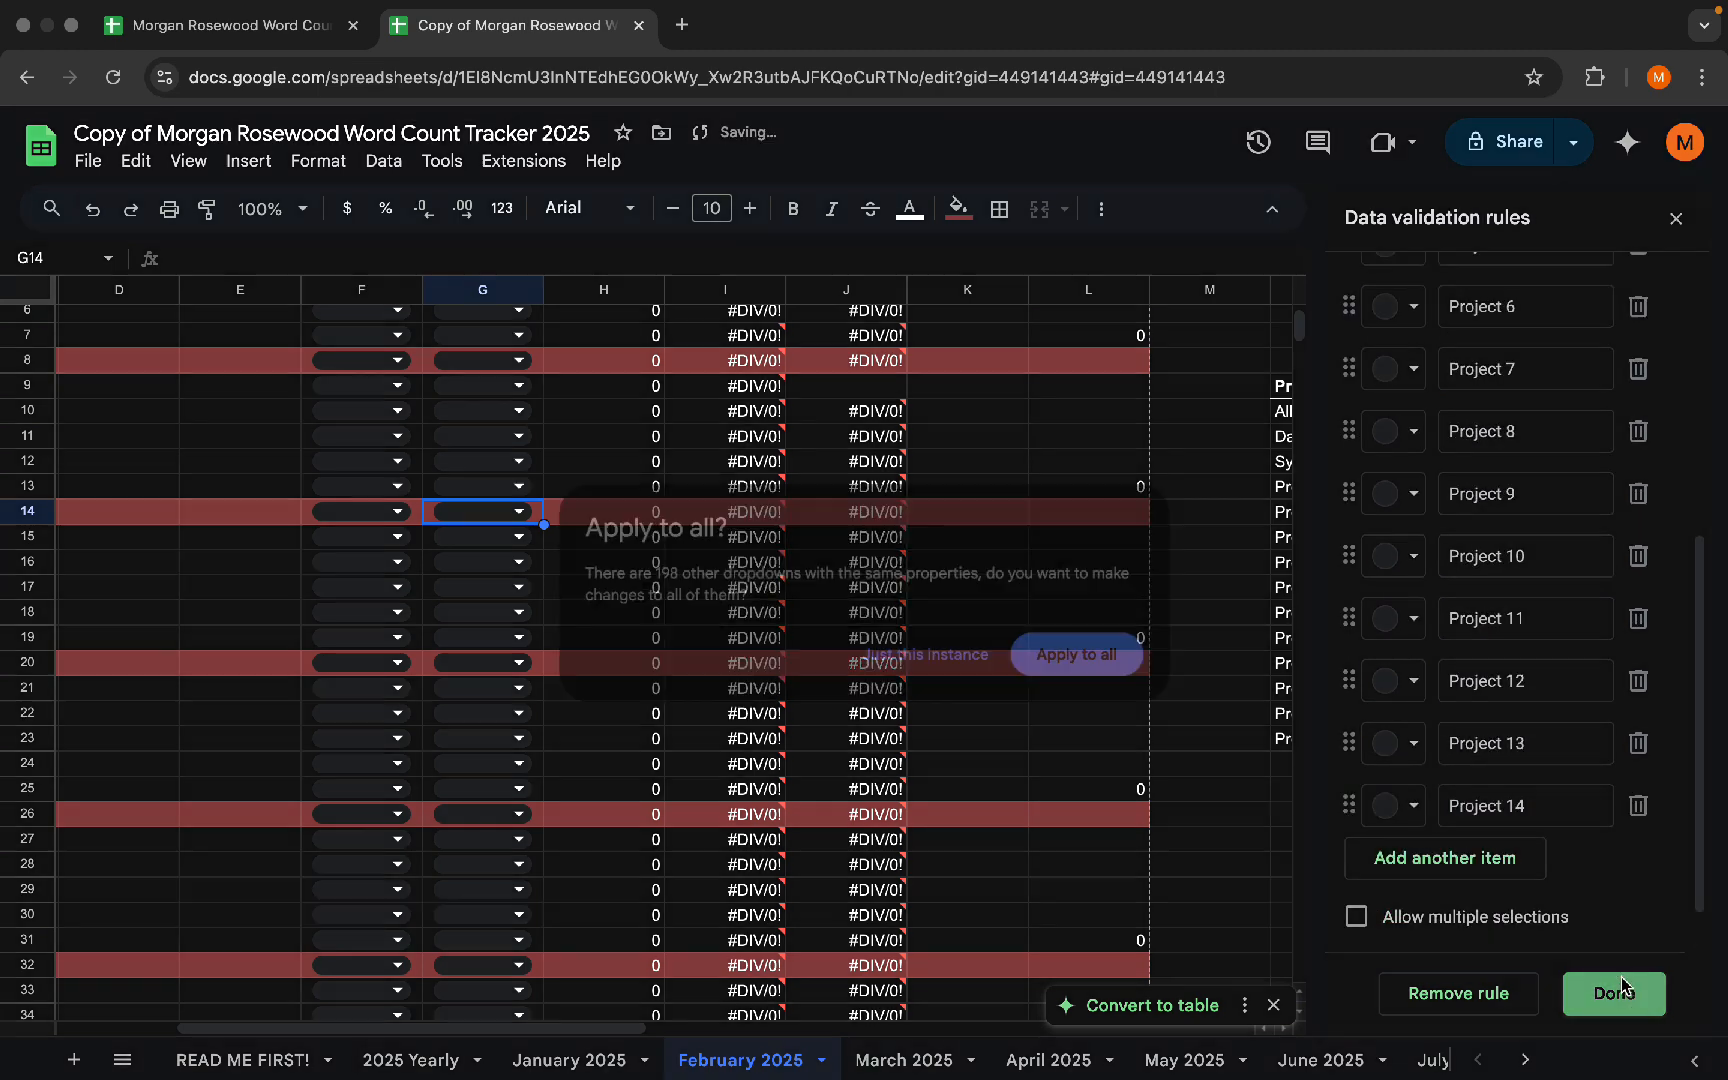
click(1140, 658)
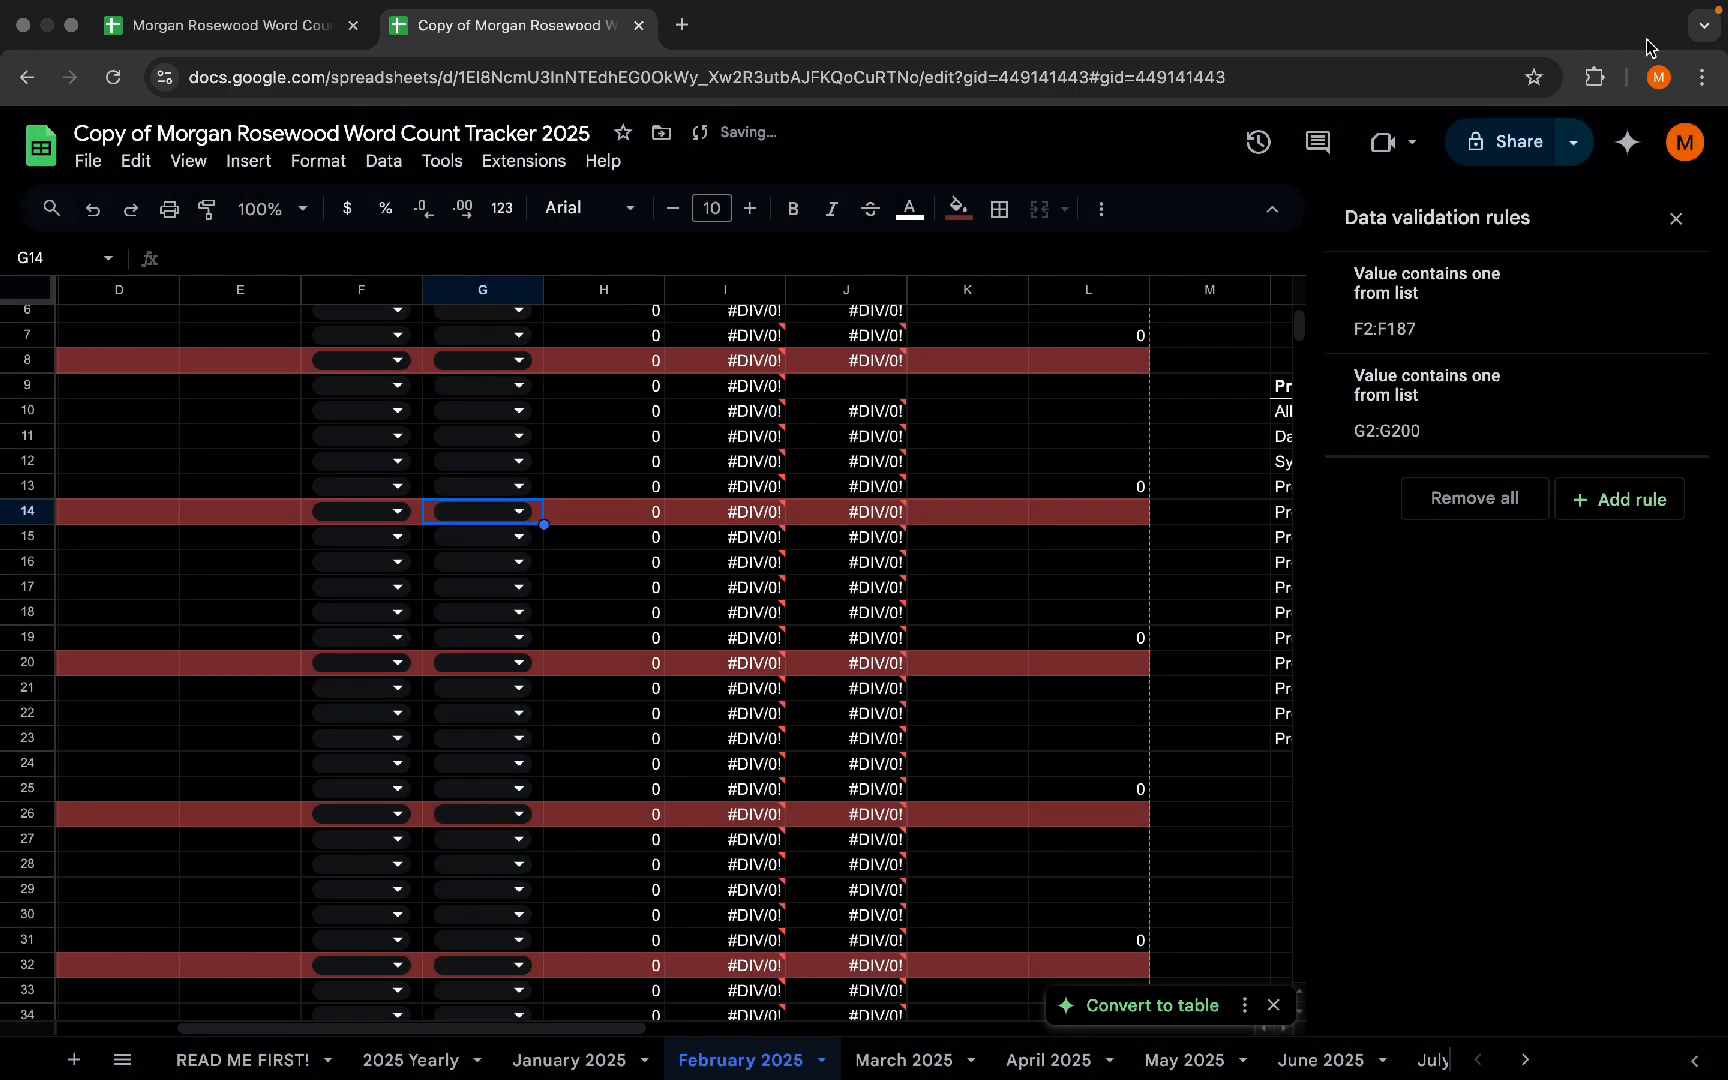
click(1676, 218)
- Trace the O23 formula's criterion to the empty cell G201, and fill G200 down into it as Project 14
double_click(1509, 744)
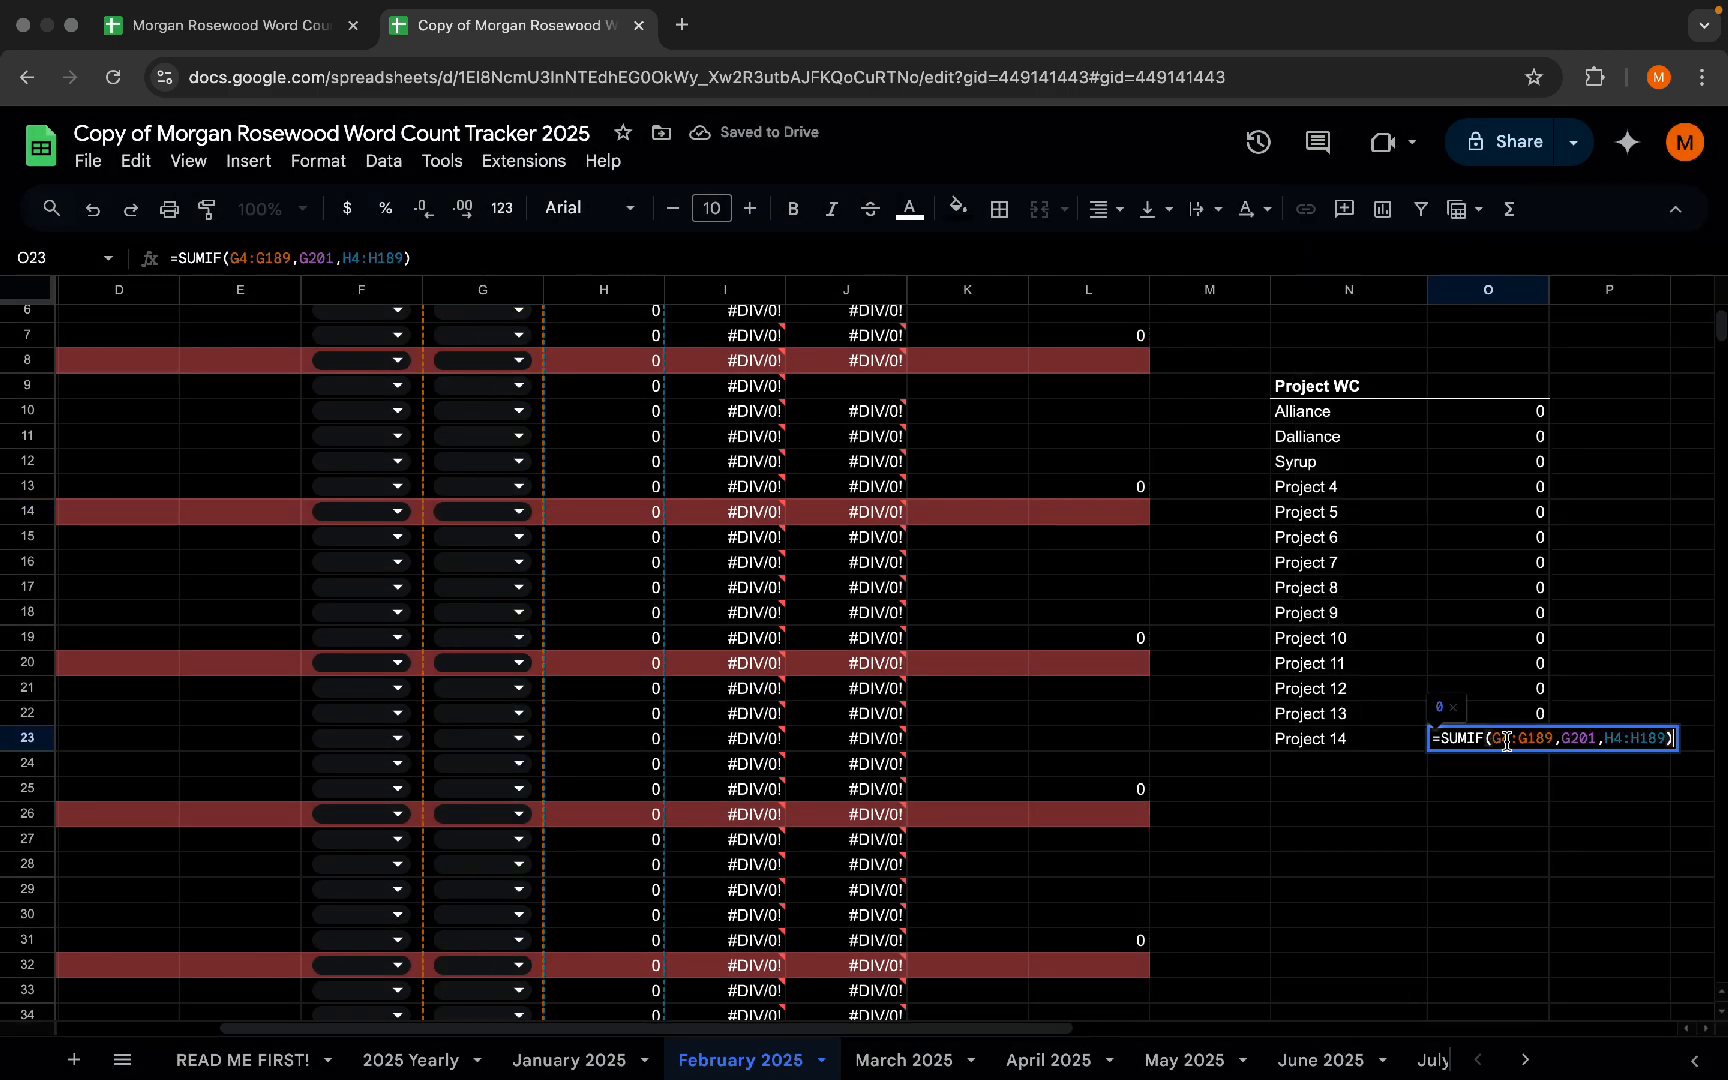
click(1577, 737)
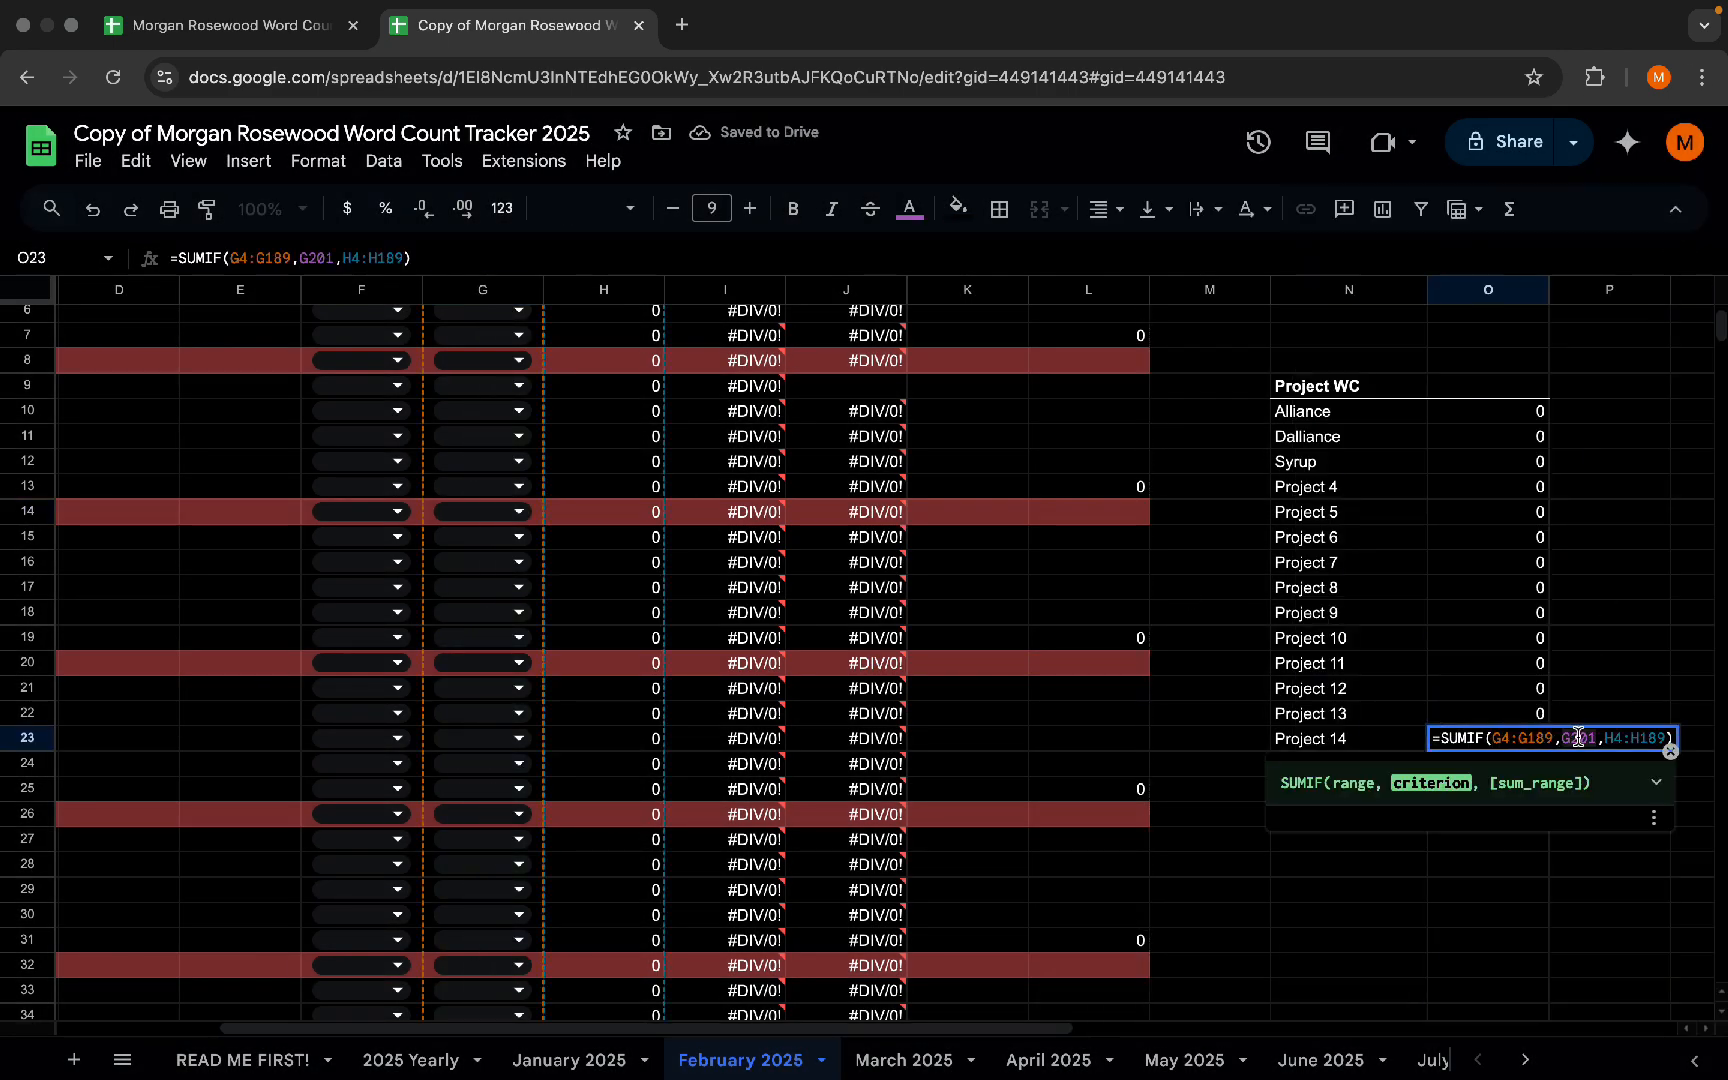
scroll(1290, 735, down, 20)
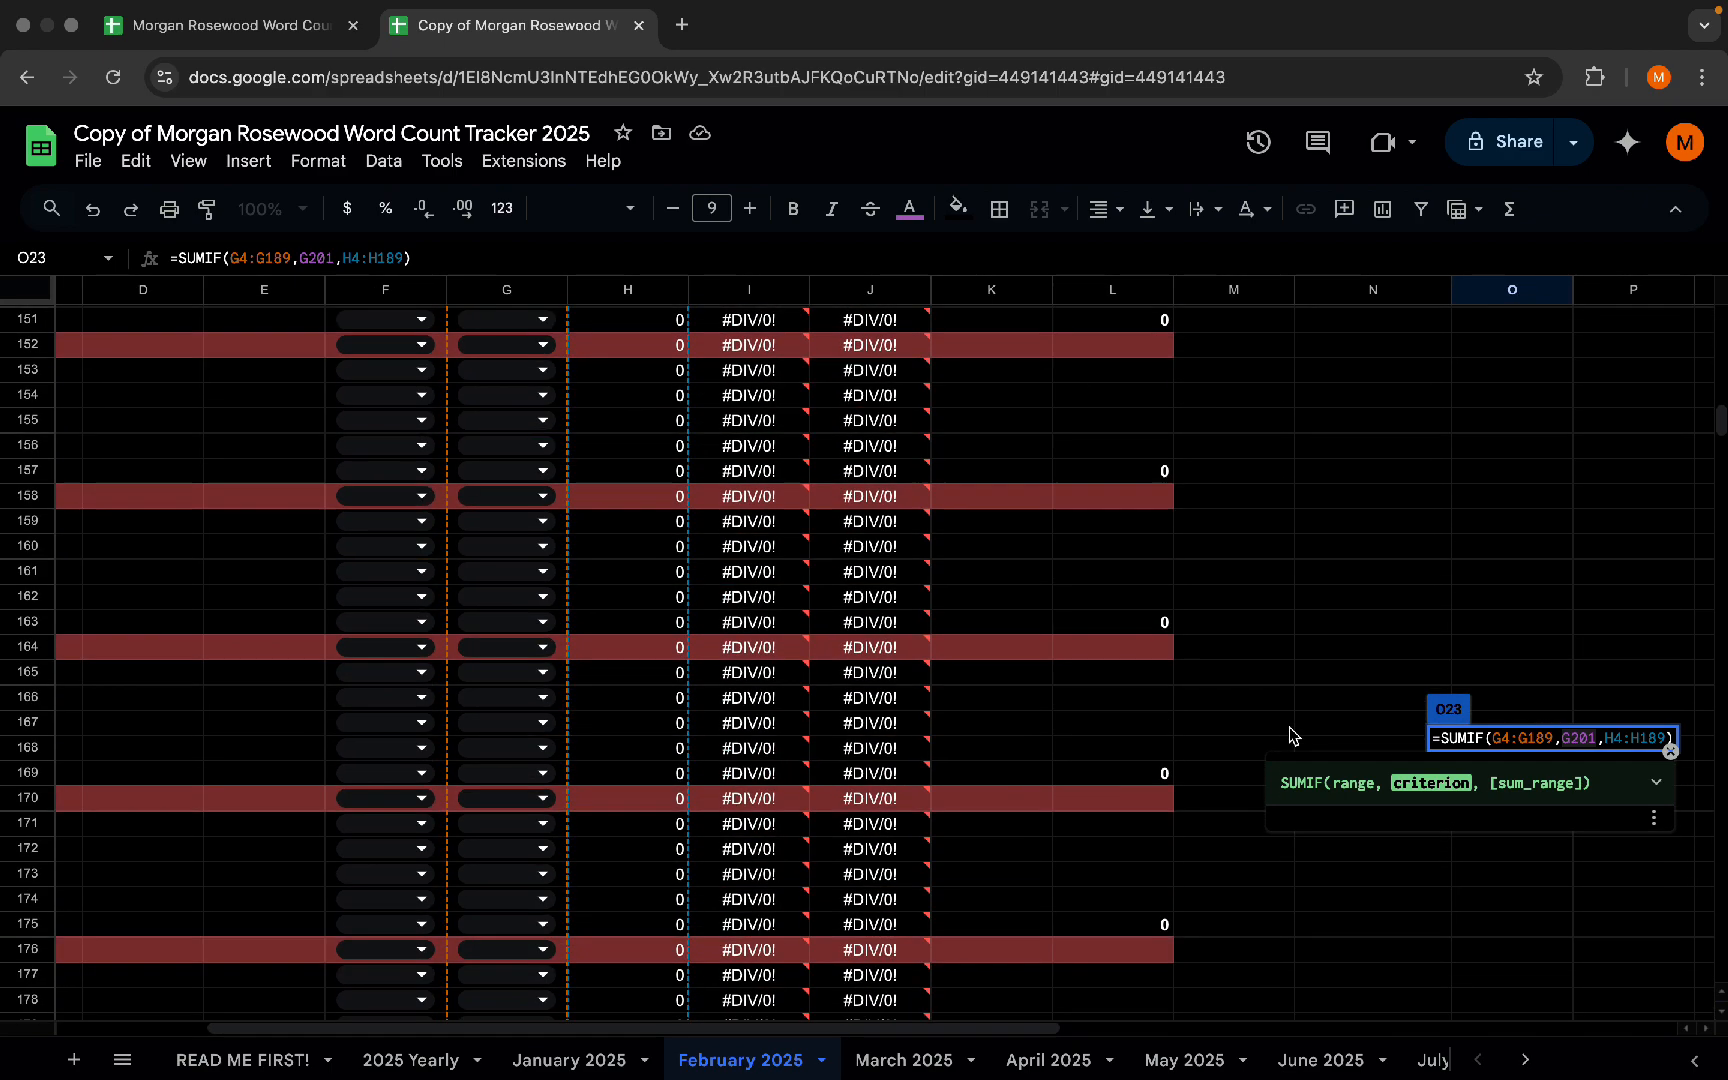
scroll(1290, 735, up, 15)
scroll(1290, 735, down, 1)
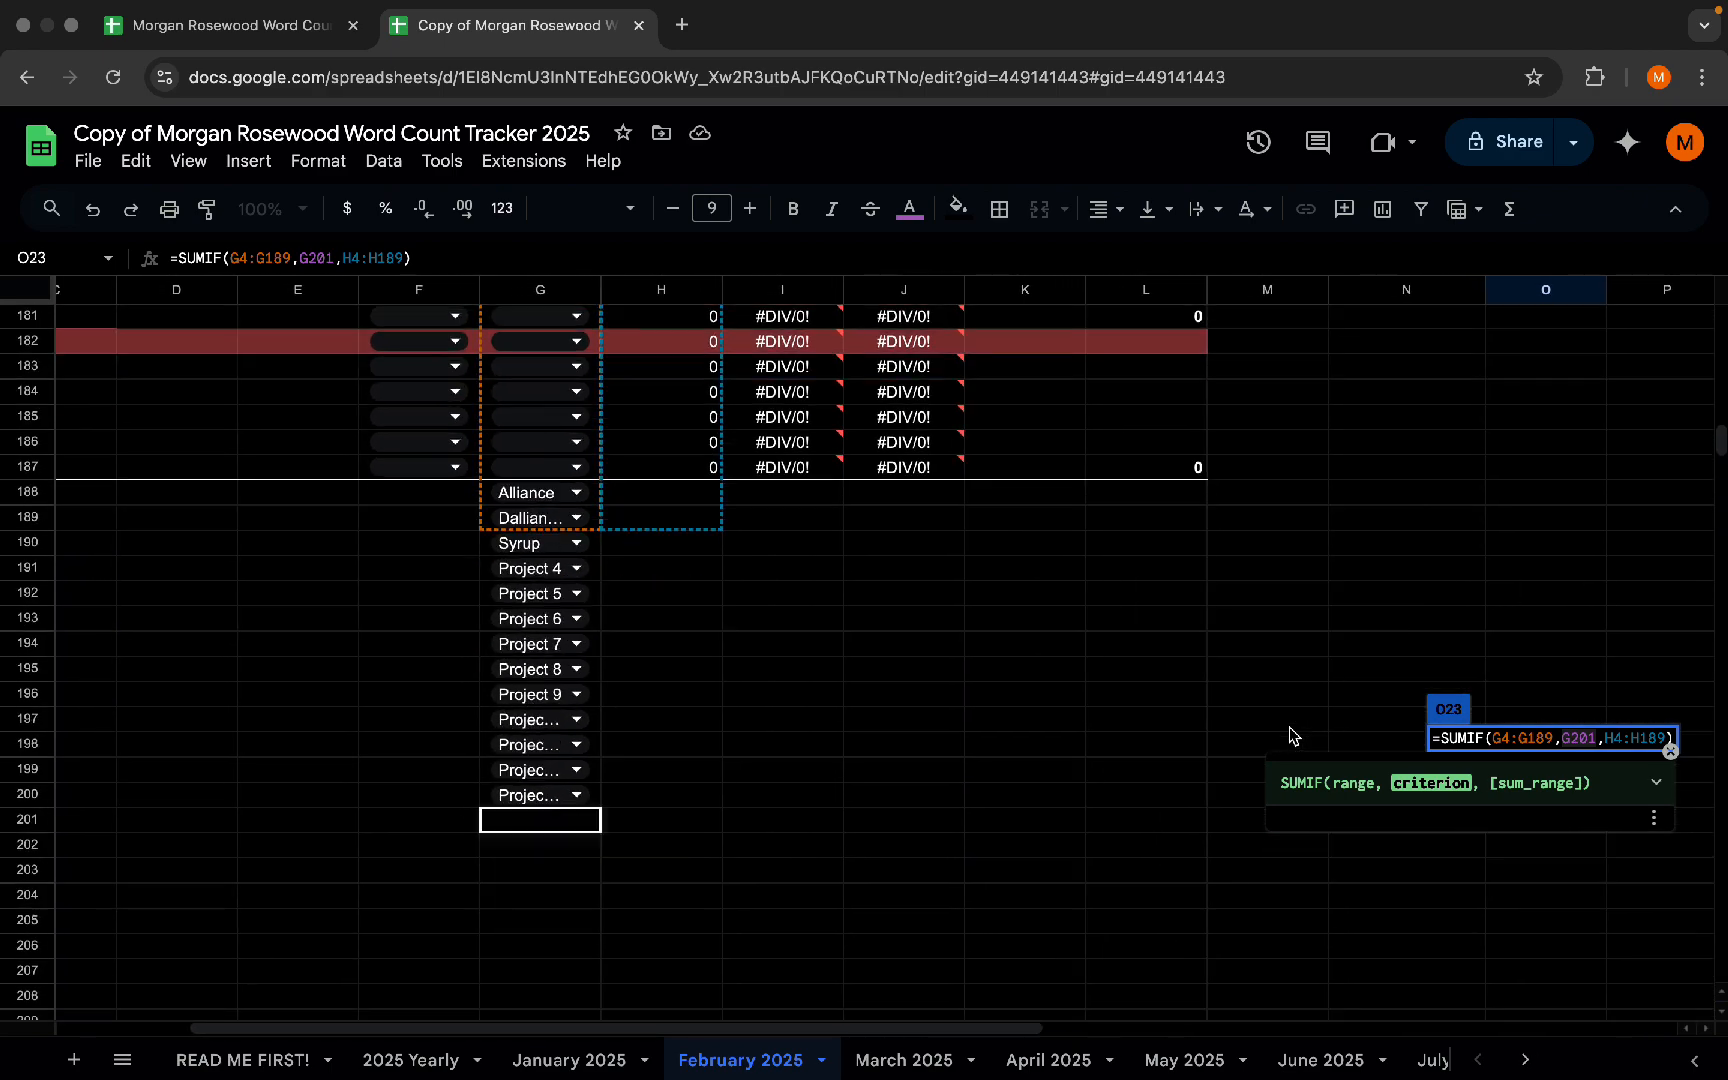
click(589, 797)
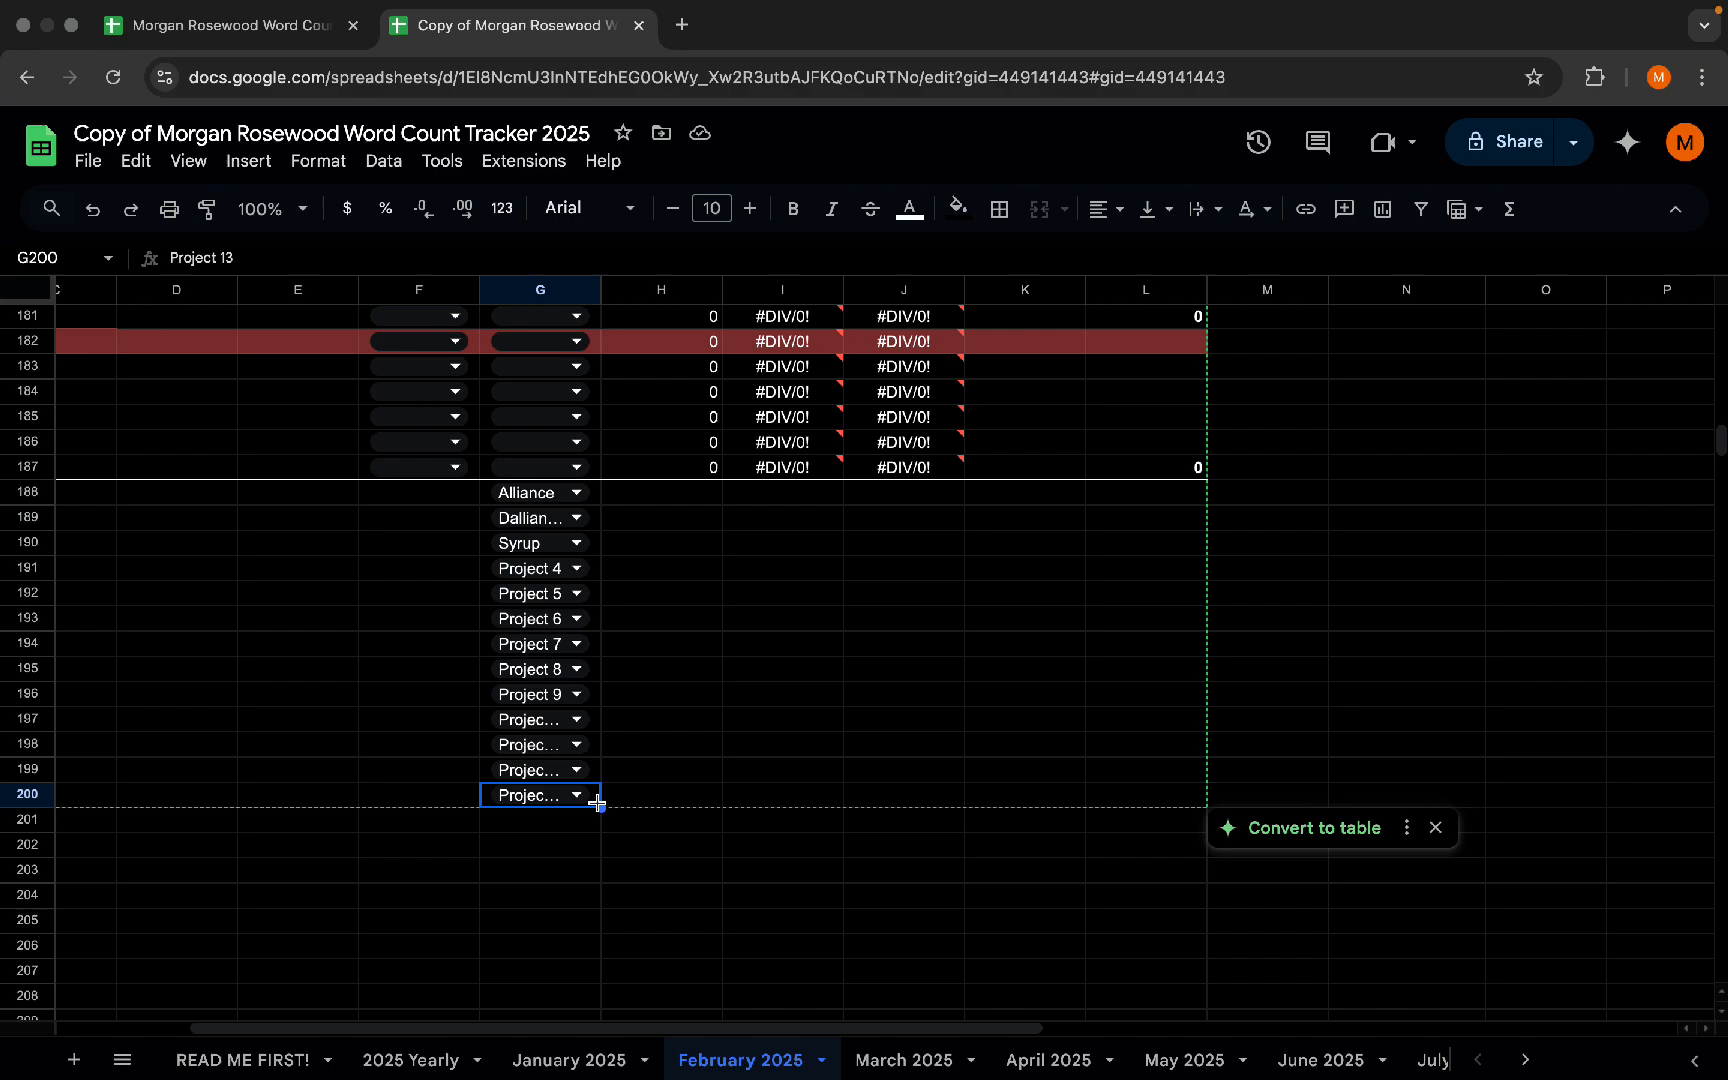
drag(600, 806, 599, 827)
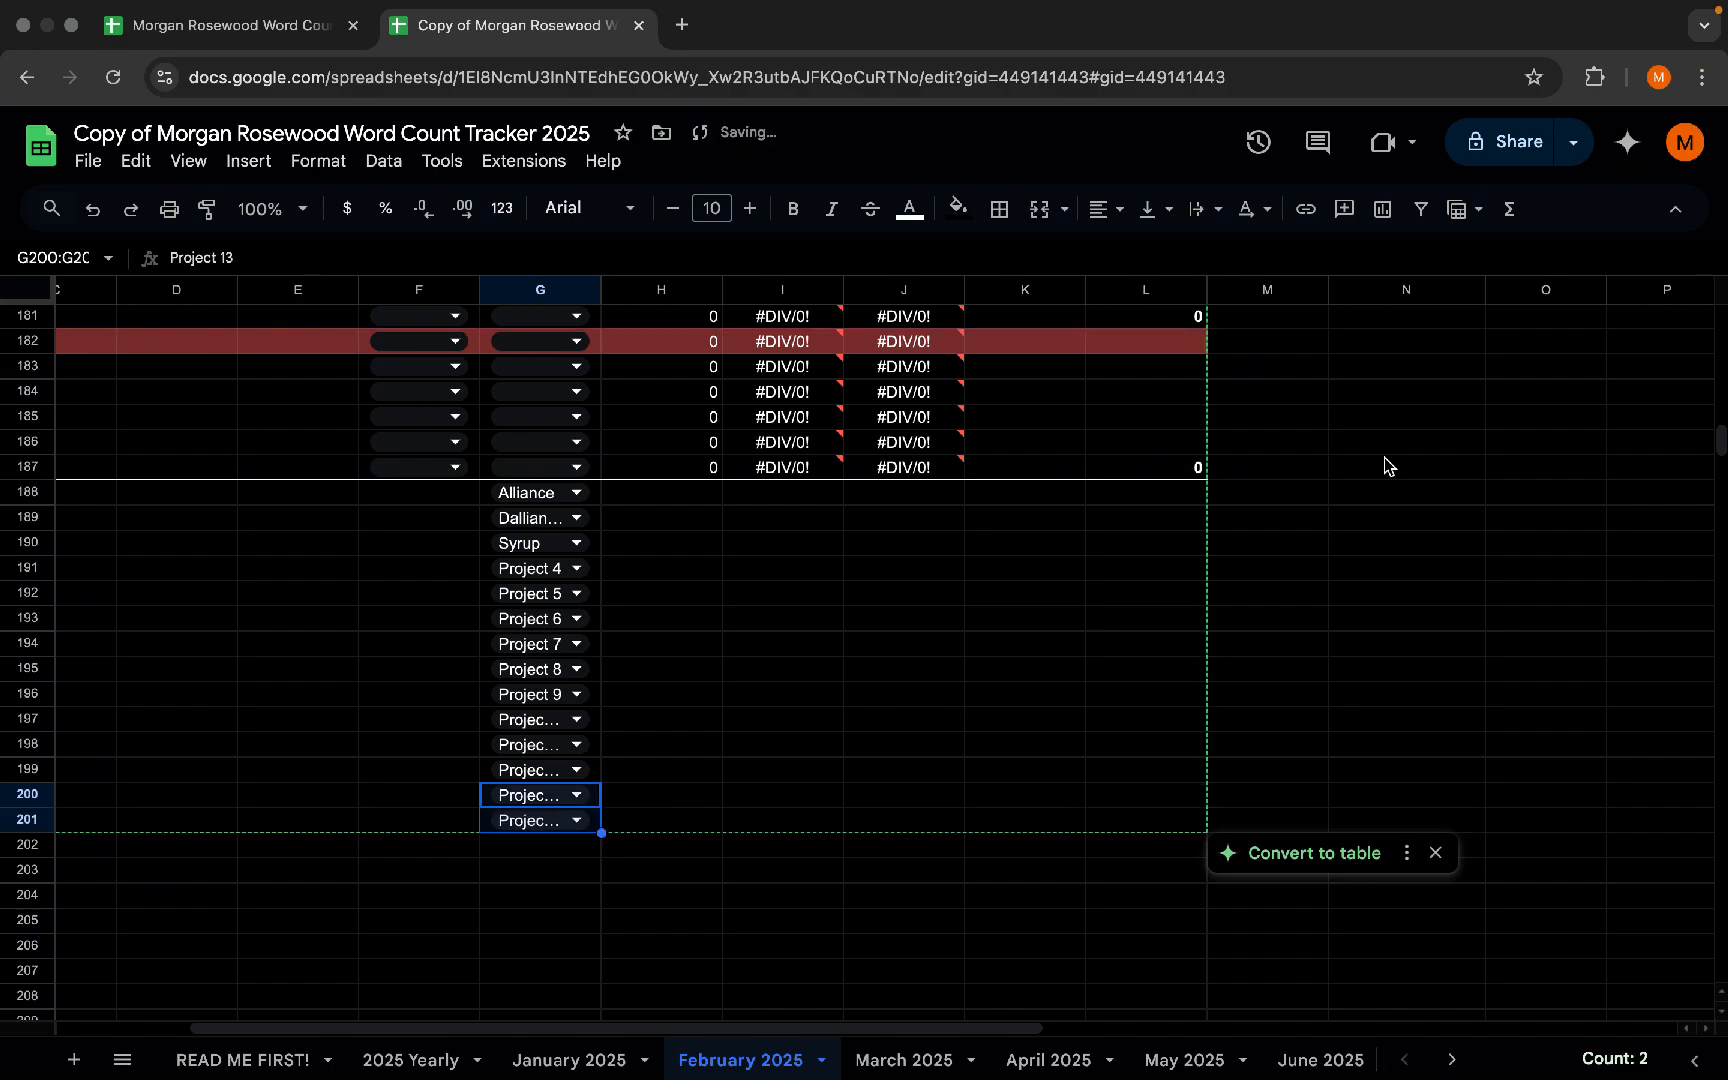
- Examine the SUMIF formula in O23 and check its criterion reference G201 against the extended project key
scroll(1385, 465, up, 20)
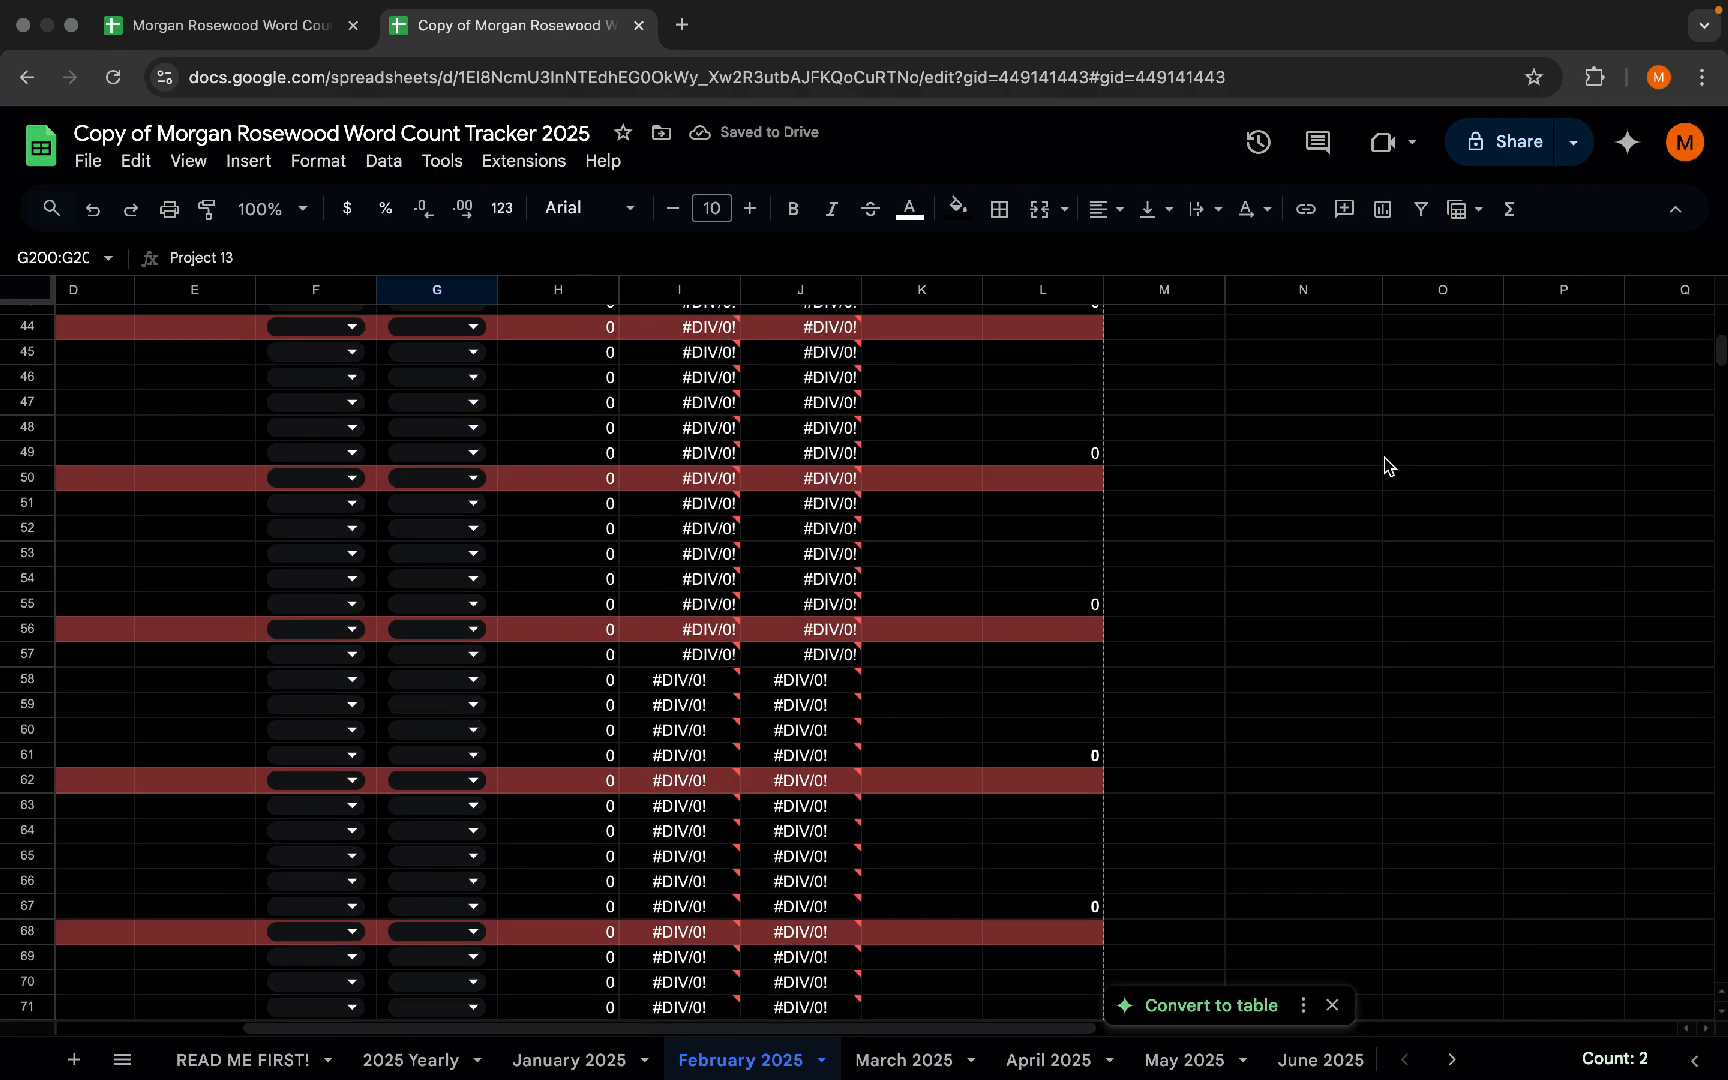
scroll(1385, 465, up, 10)
double_click(1408, 458)
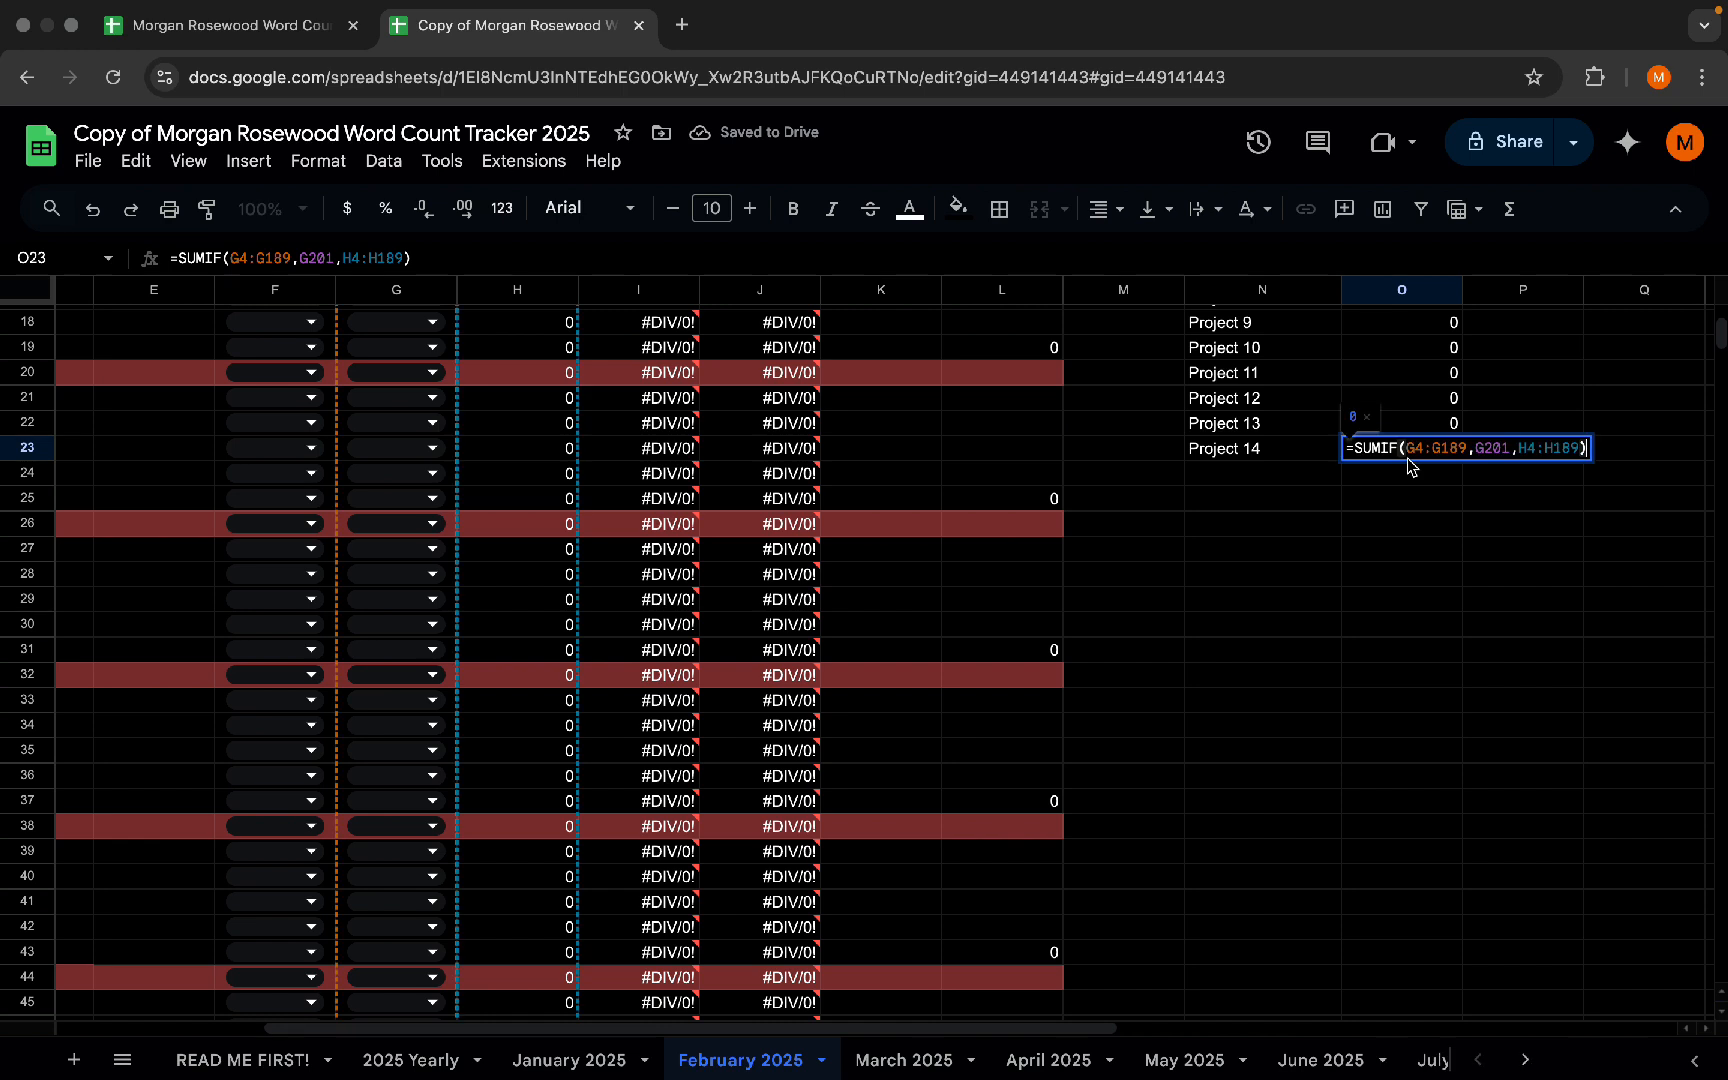
click(1494, 447)
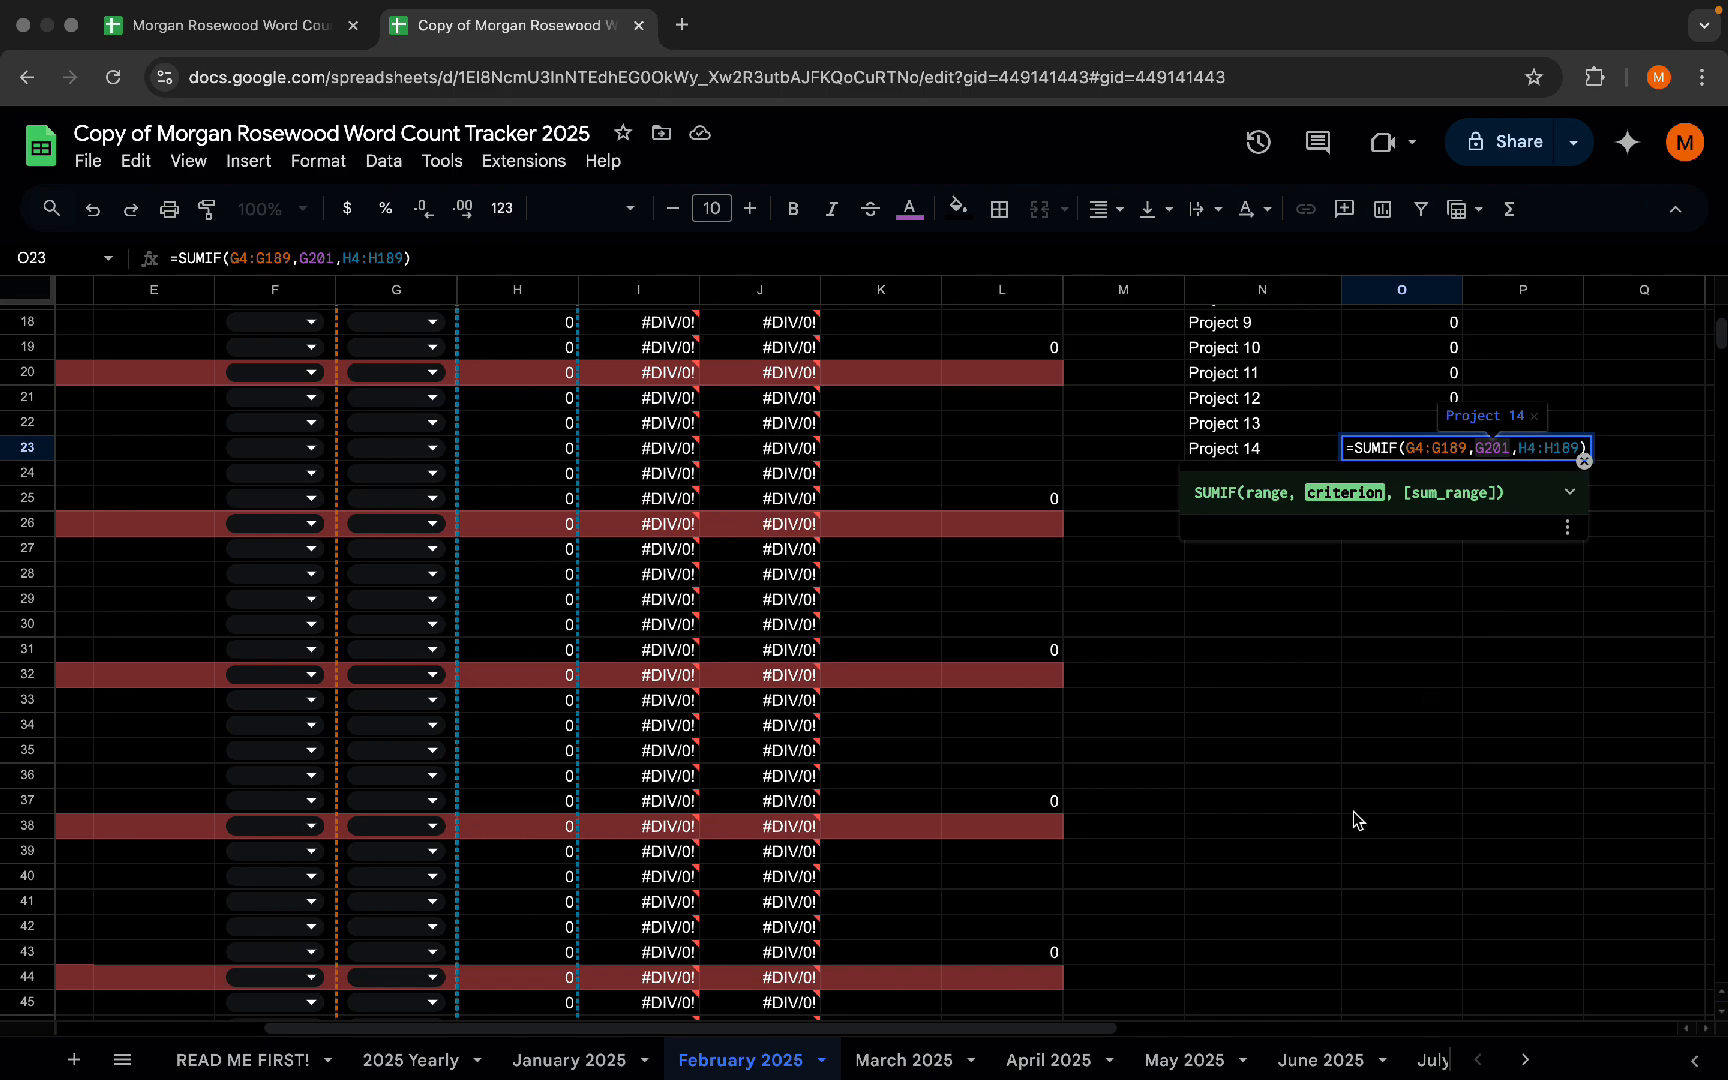
scroll(1347, 829, down, 20)
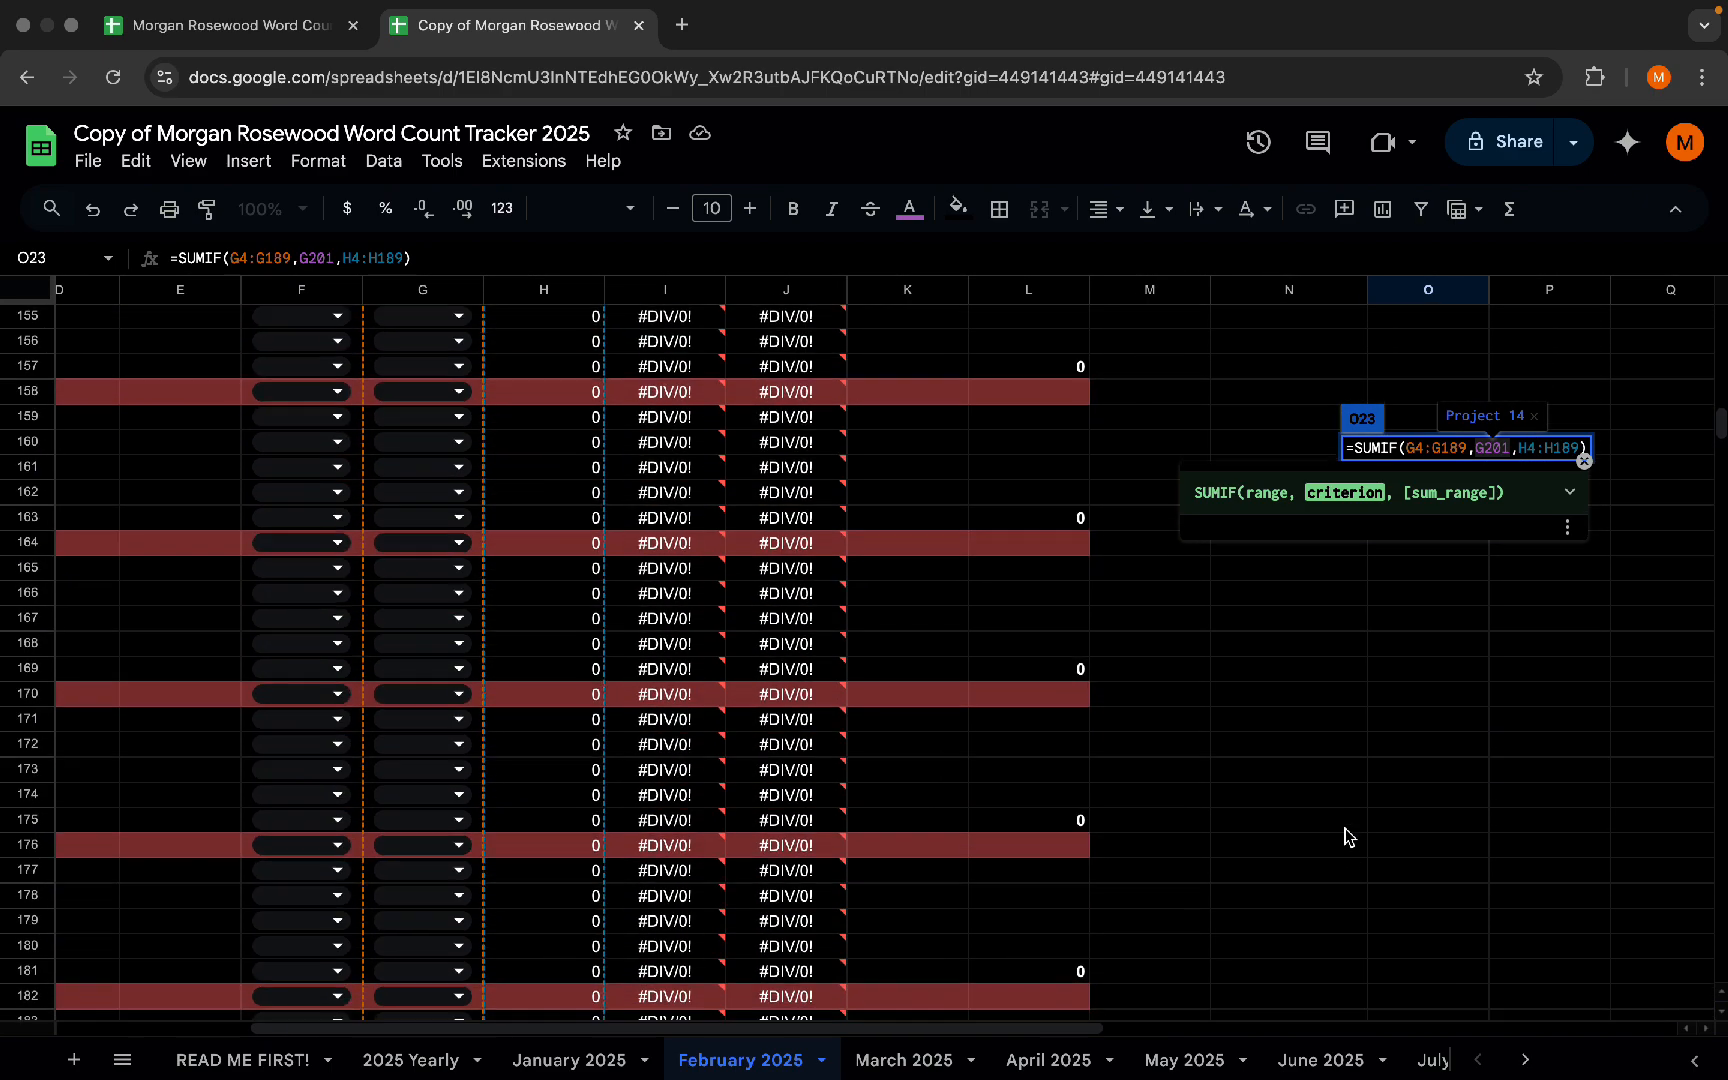
scroll(1347, 836, down, 20)
scroll(1347, 836, up, 12)
scroll(1347, 836, left, 2)
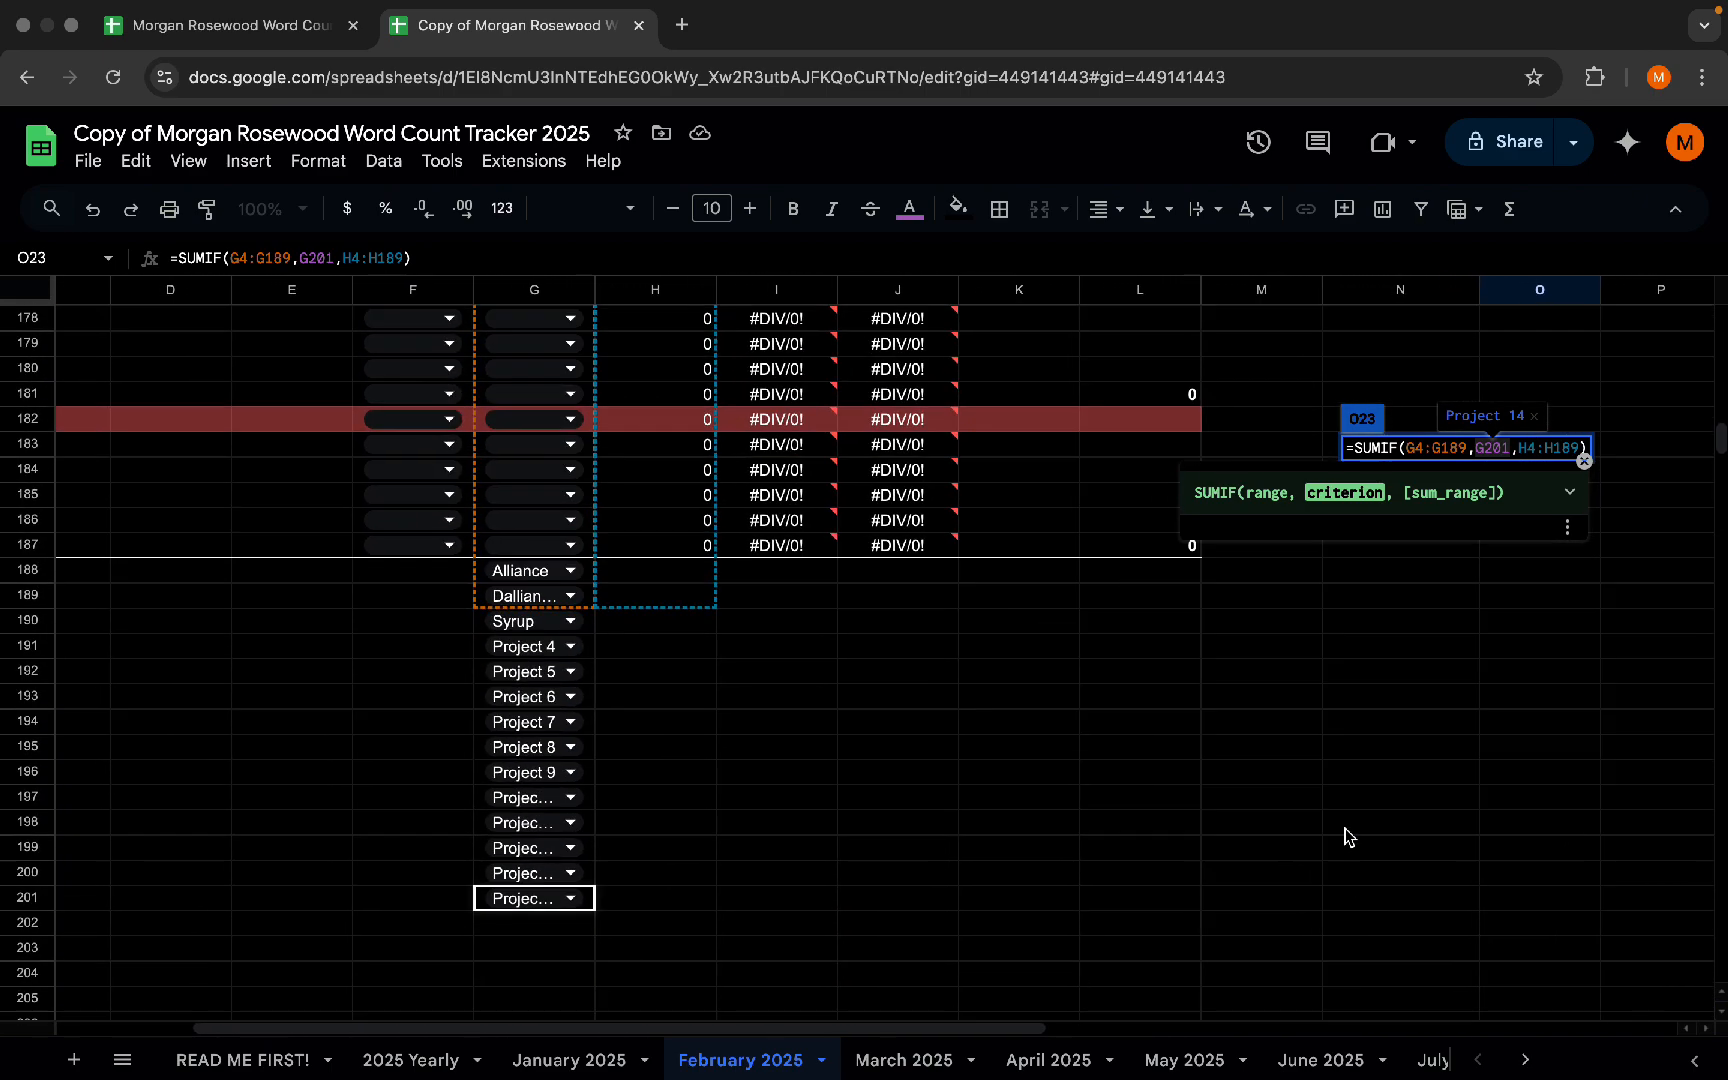
scroll(1347, 836, down, 1)
scroll(1347, 836, left, 1)
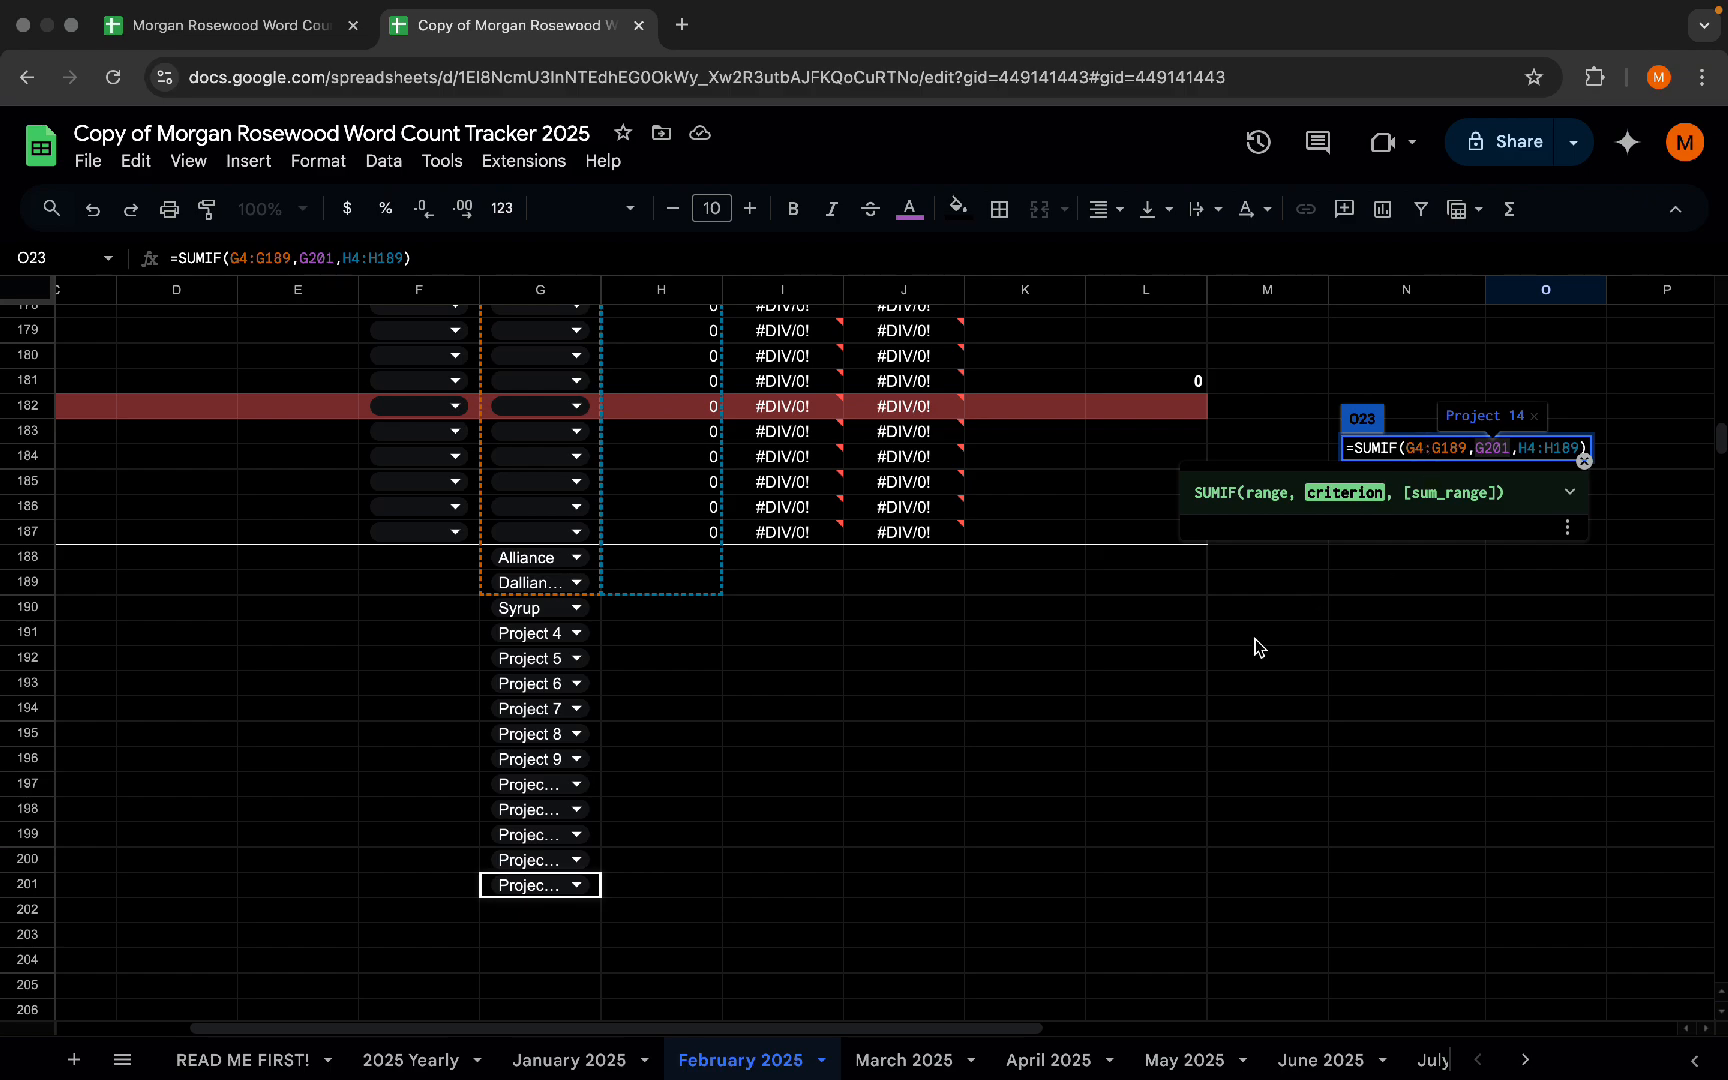
- Edit the Project 13 SUMIF formula in O22 so its range starts at G2 and its sum range at H2
scroll(1252, 735, up, 20)
scroll(1247, 735, right, 1)
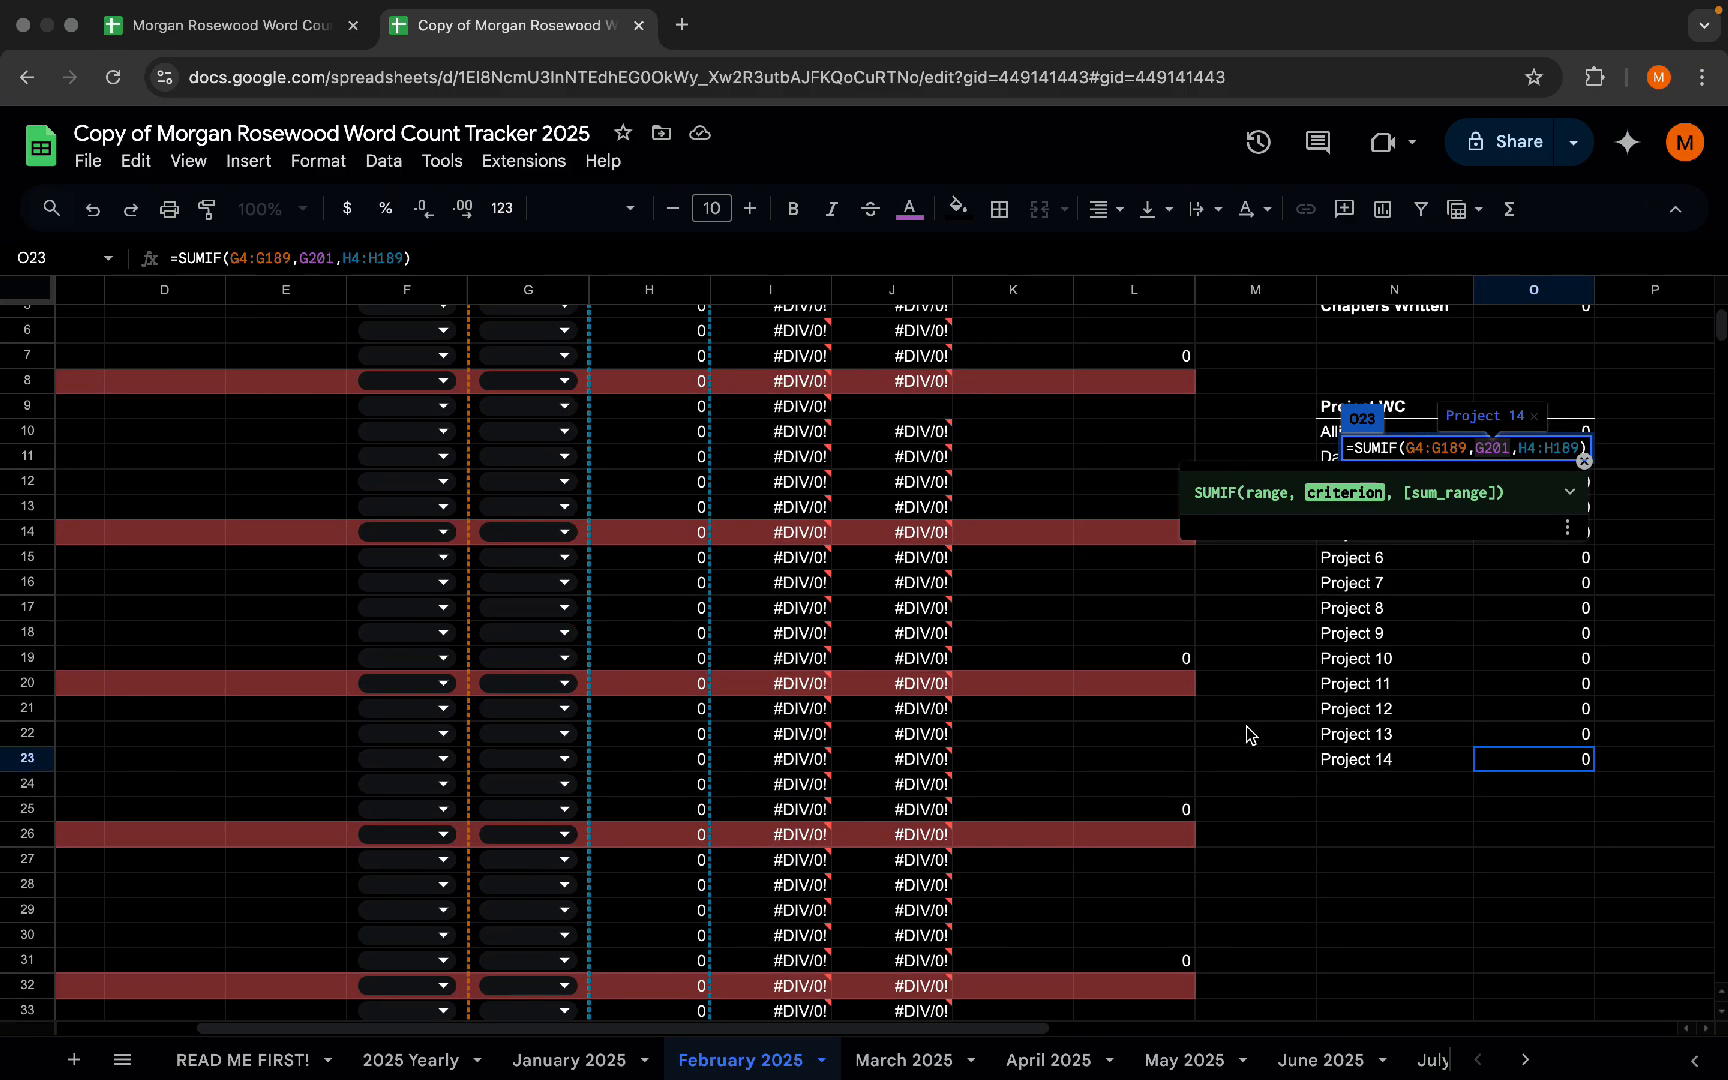
double_click(1543, 740)
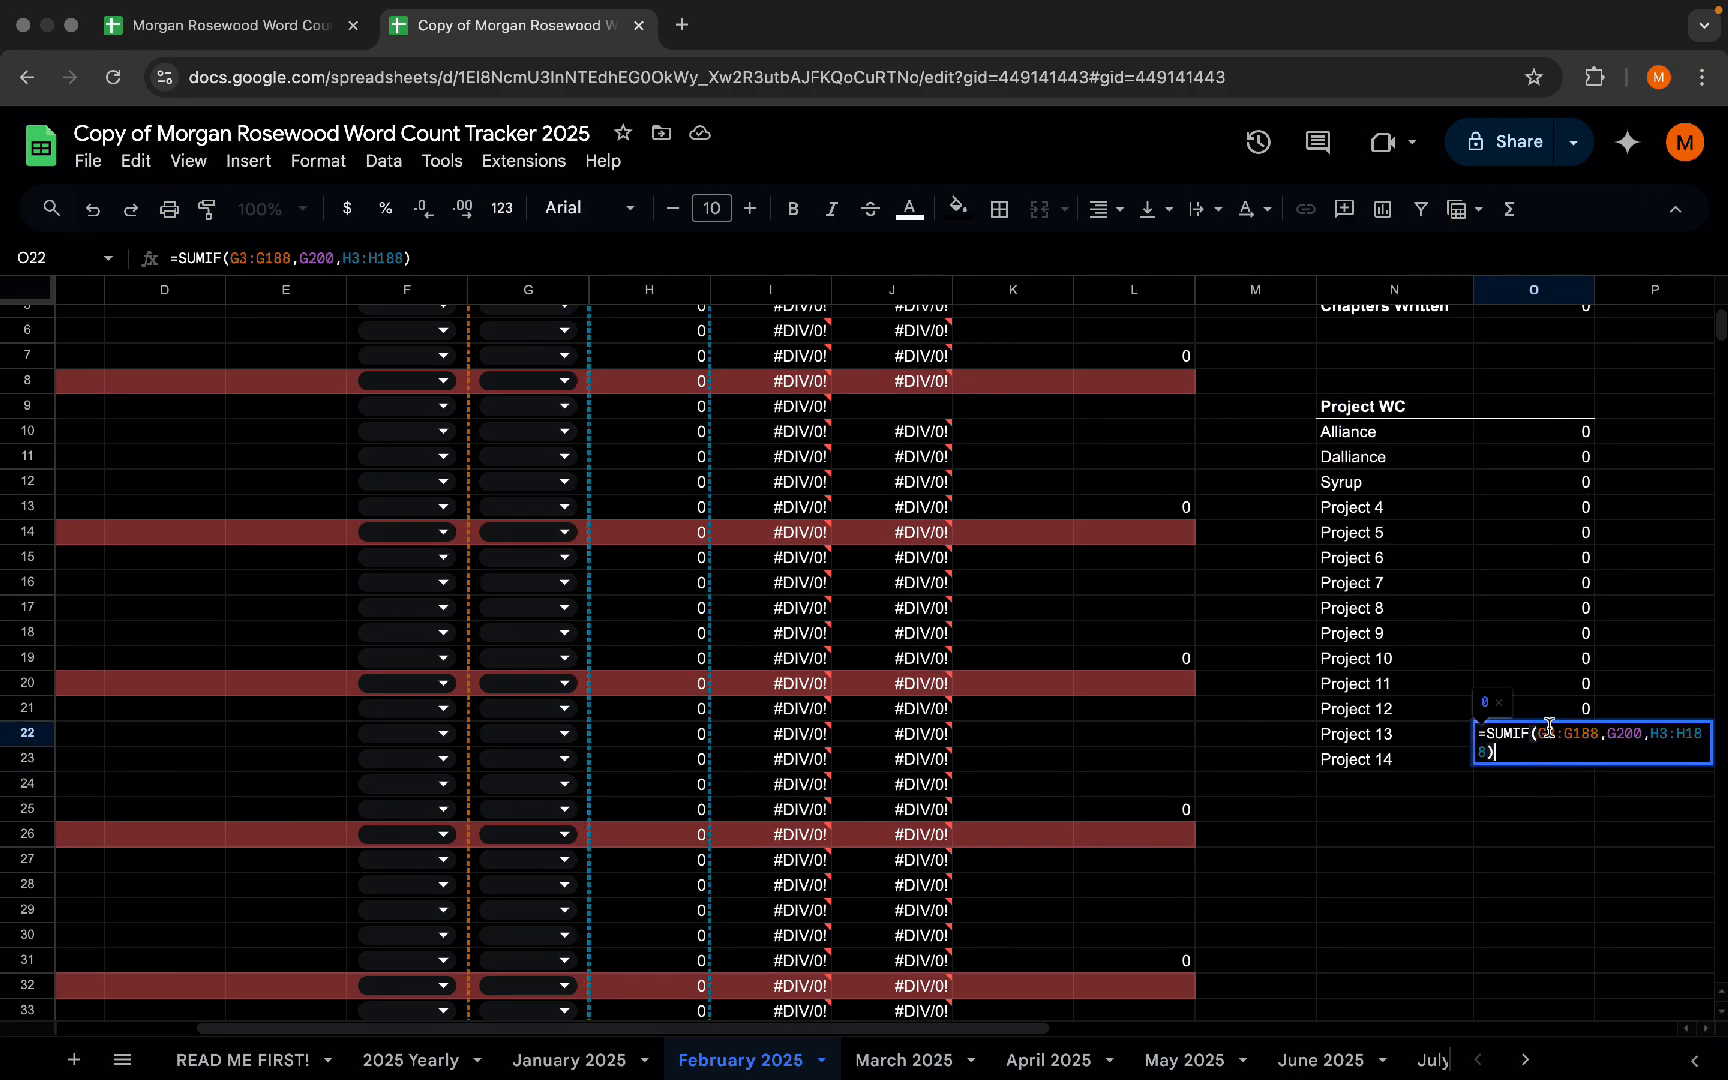
scroll(1037, 620, up, 5)
scroll(1037, 620, left, 1)
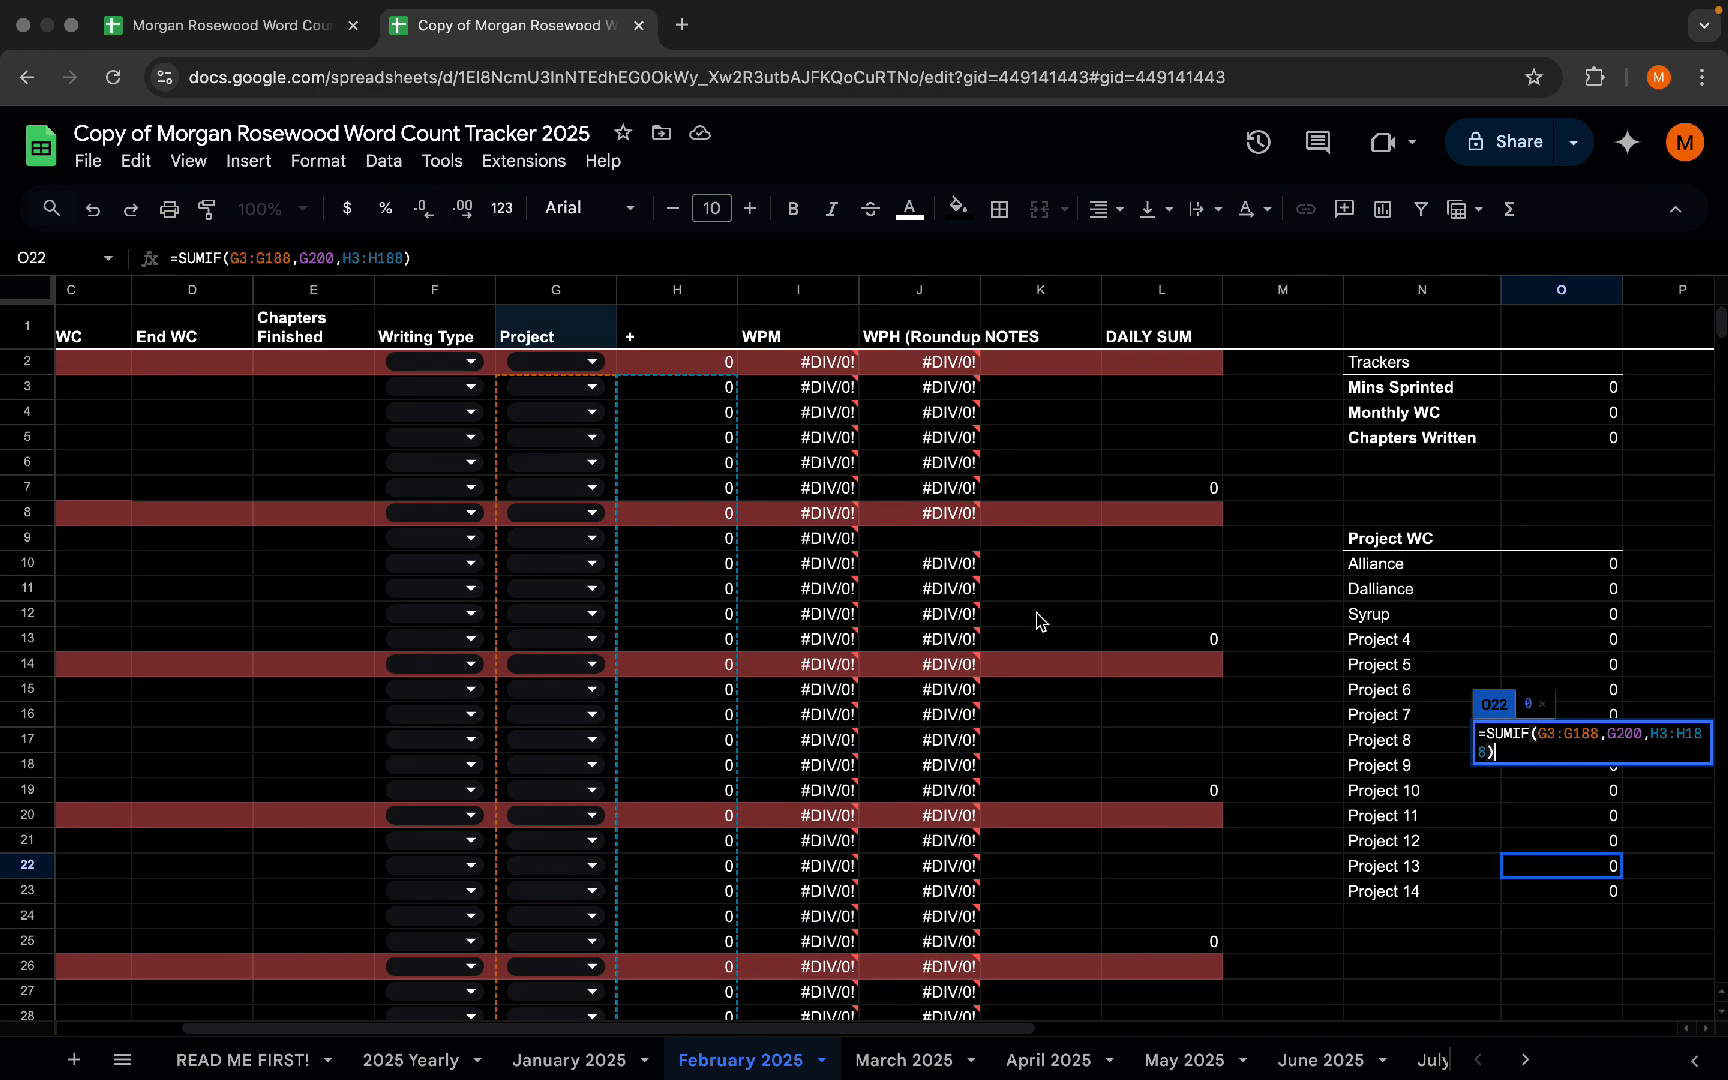
click(1553, 734)
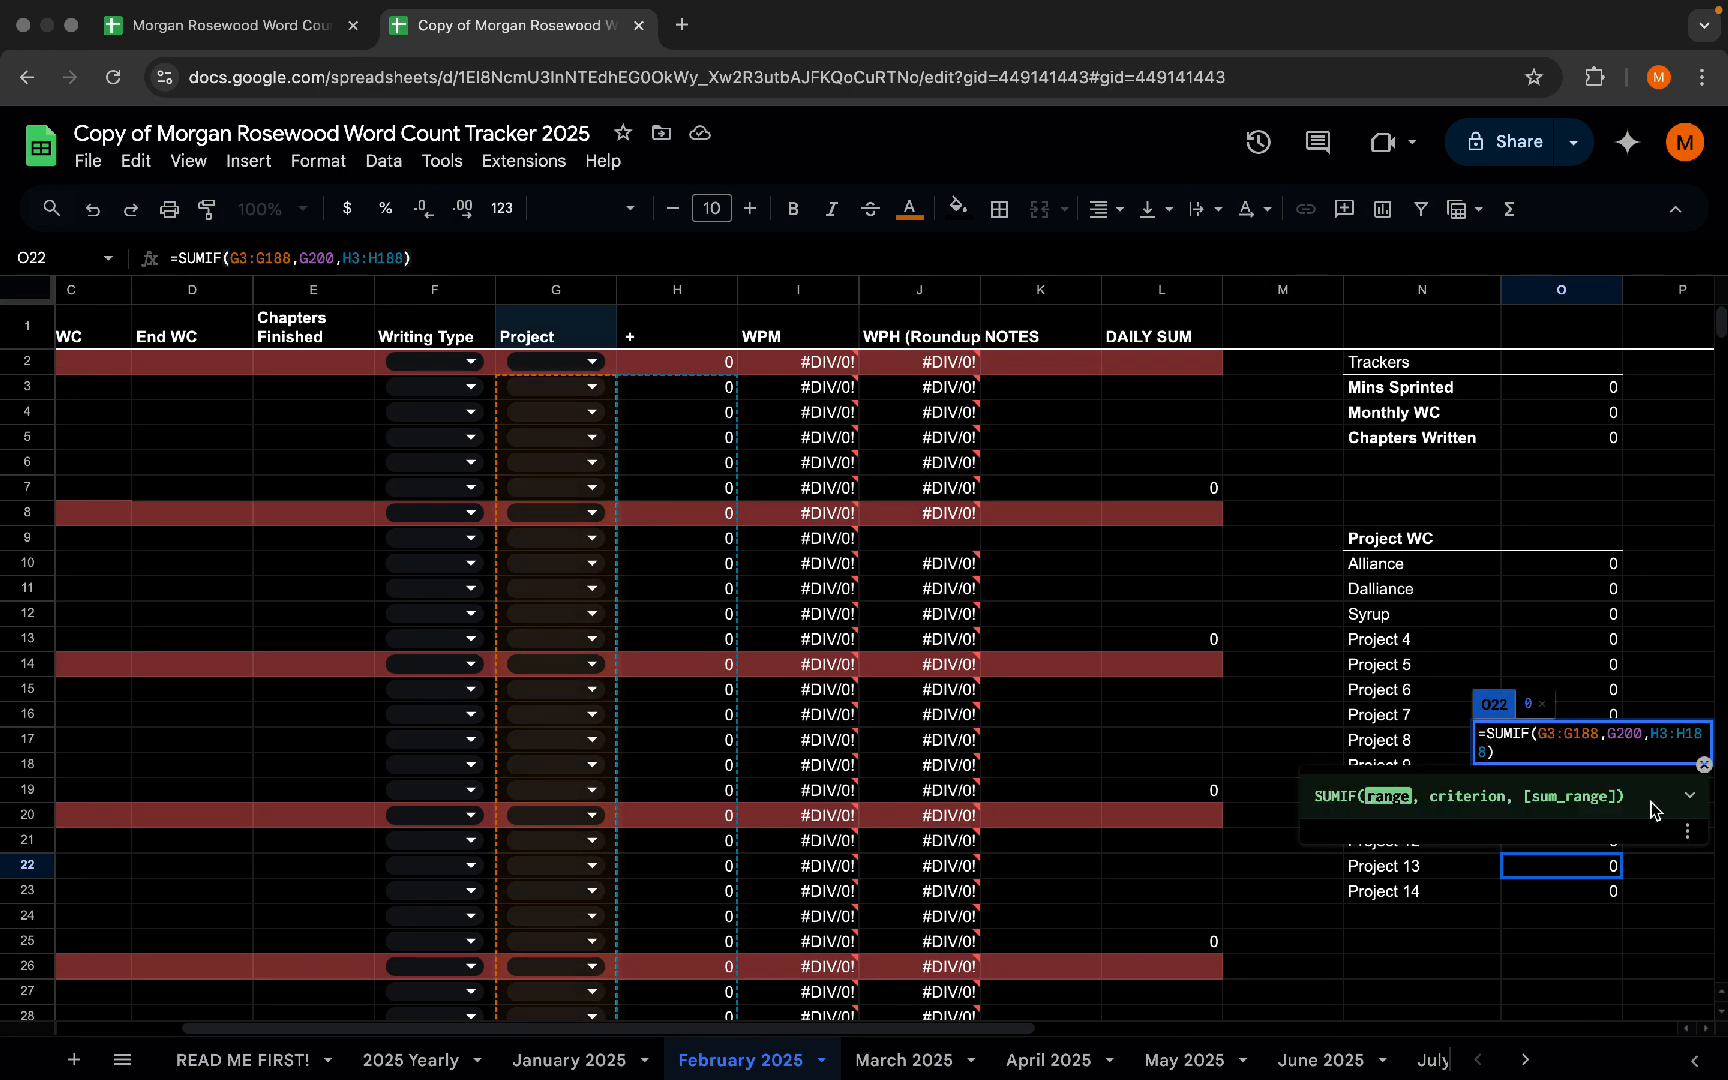
key(BackSpace)
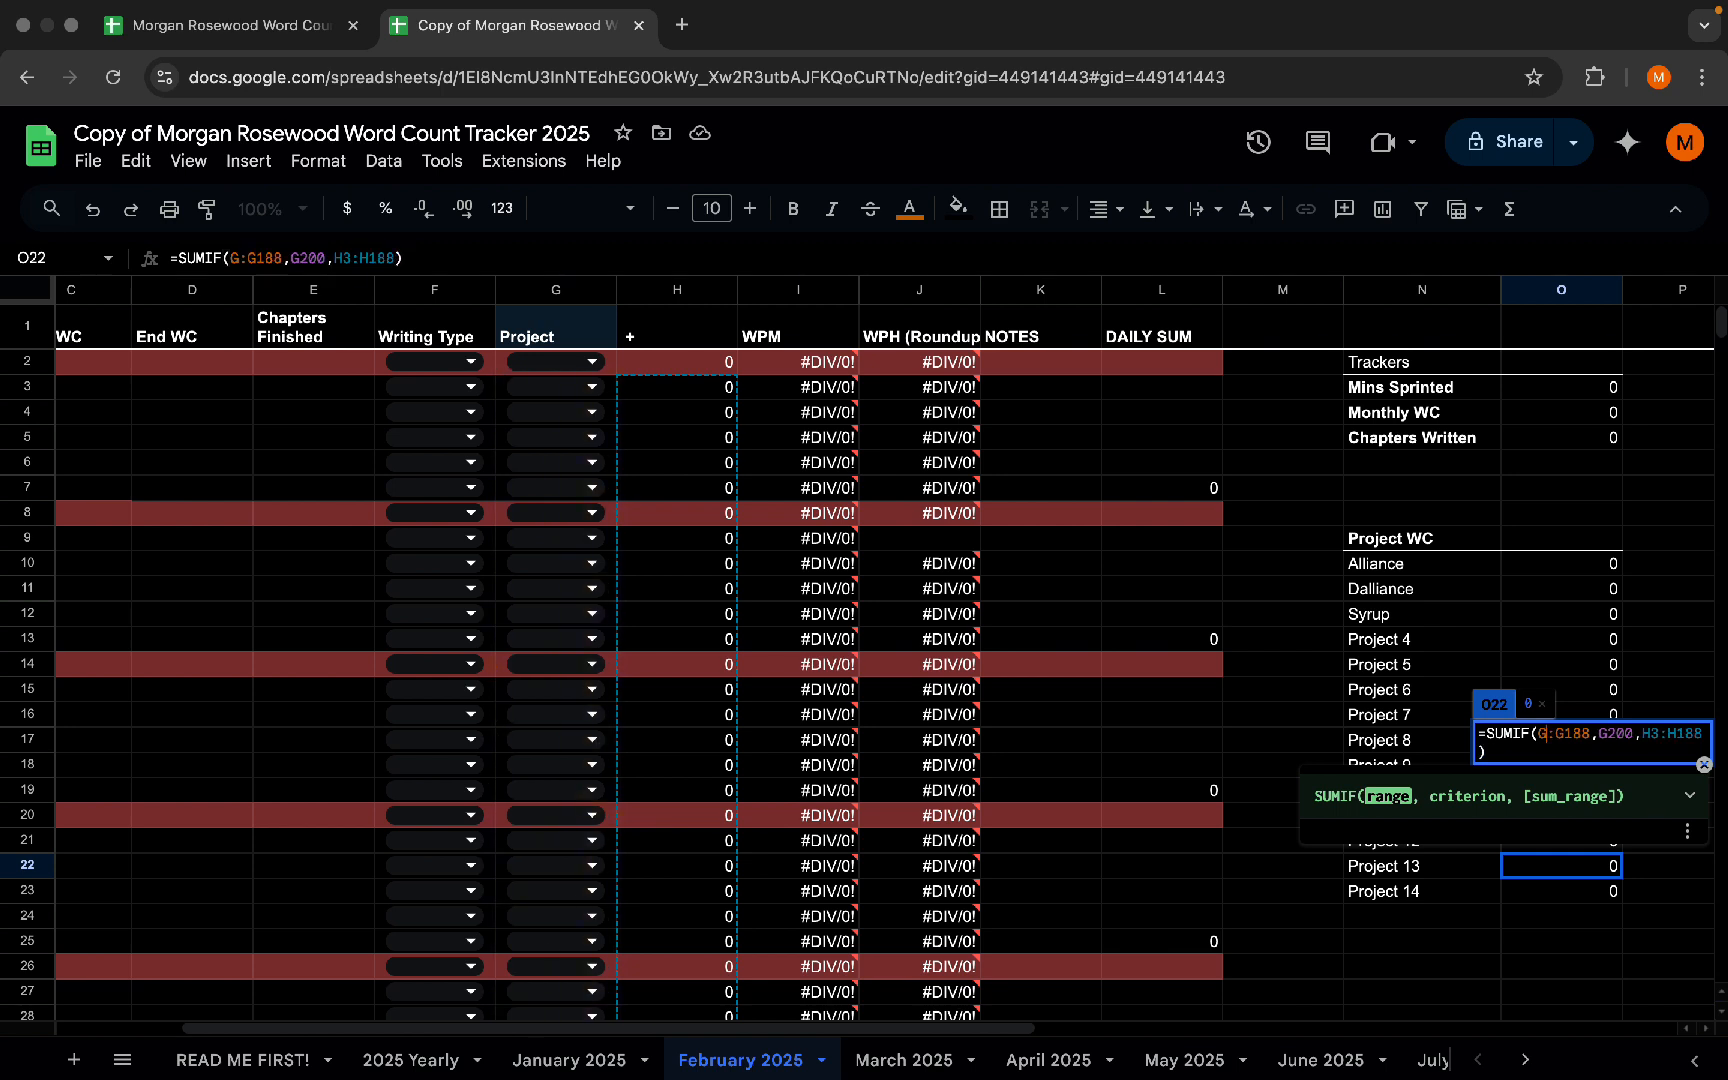
text(2)
key(Right)
key(Right)
key(Right)
key(Right)
key(Right)
key(Right)
key(Right)
key(Right)
key(Right)
key(Right)
key(Right)
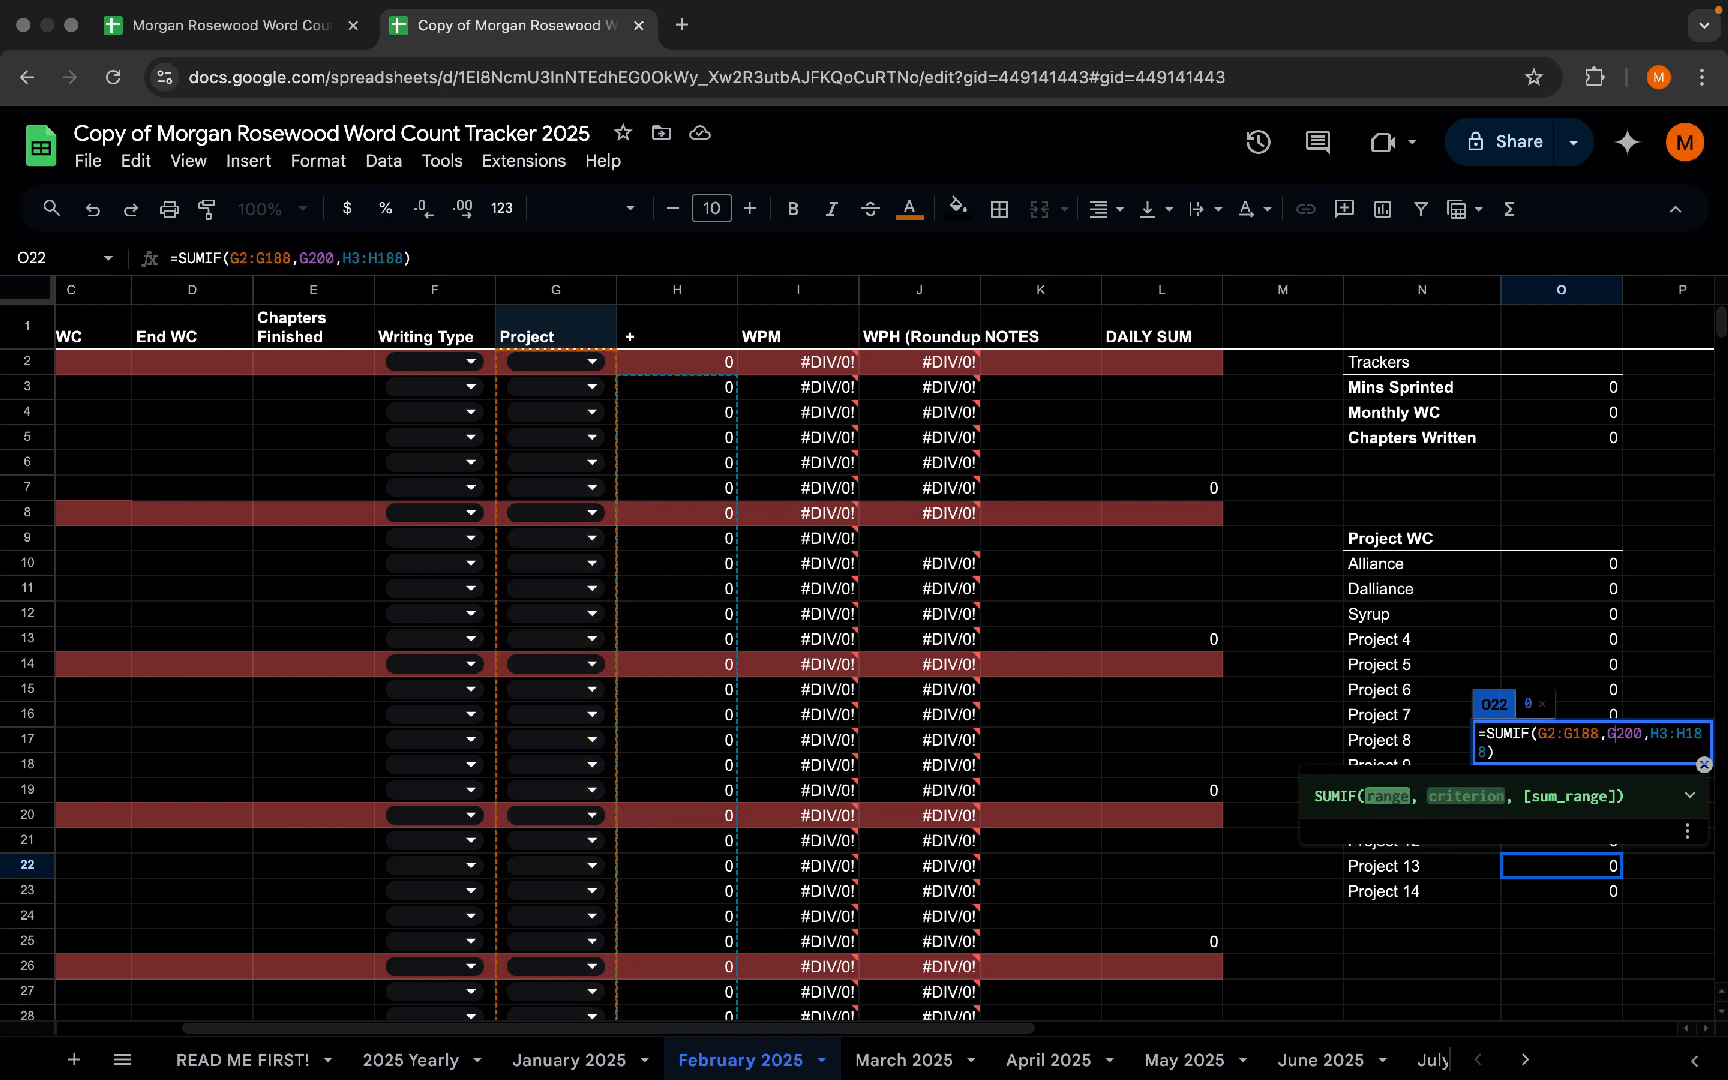
key(BackSpace)
text(2)
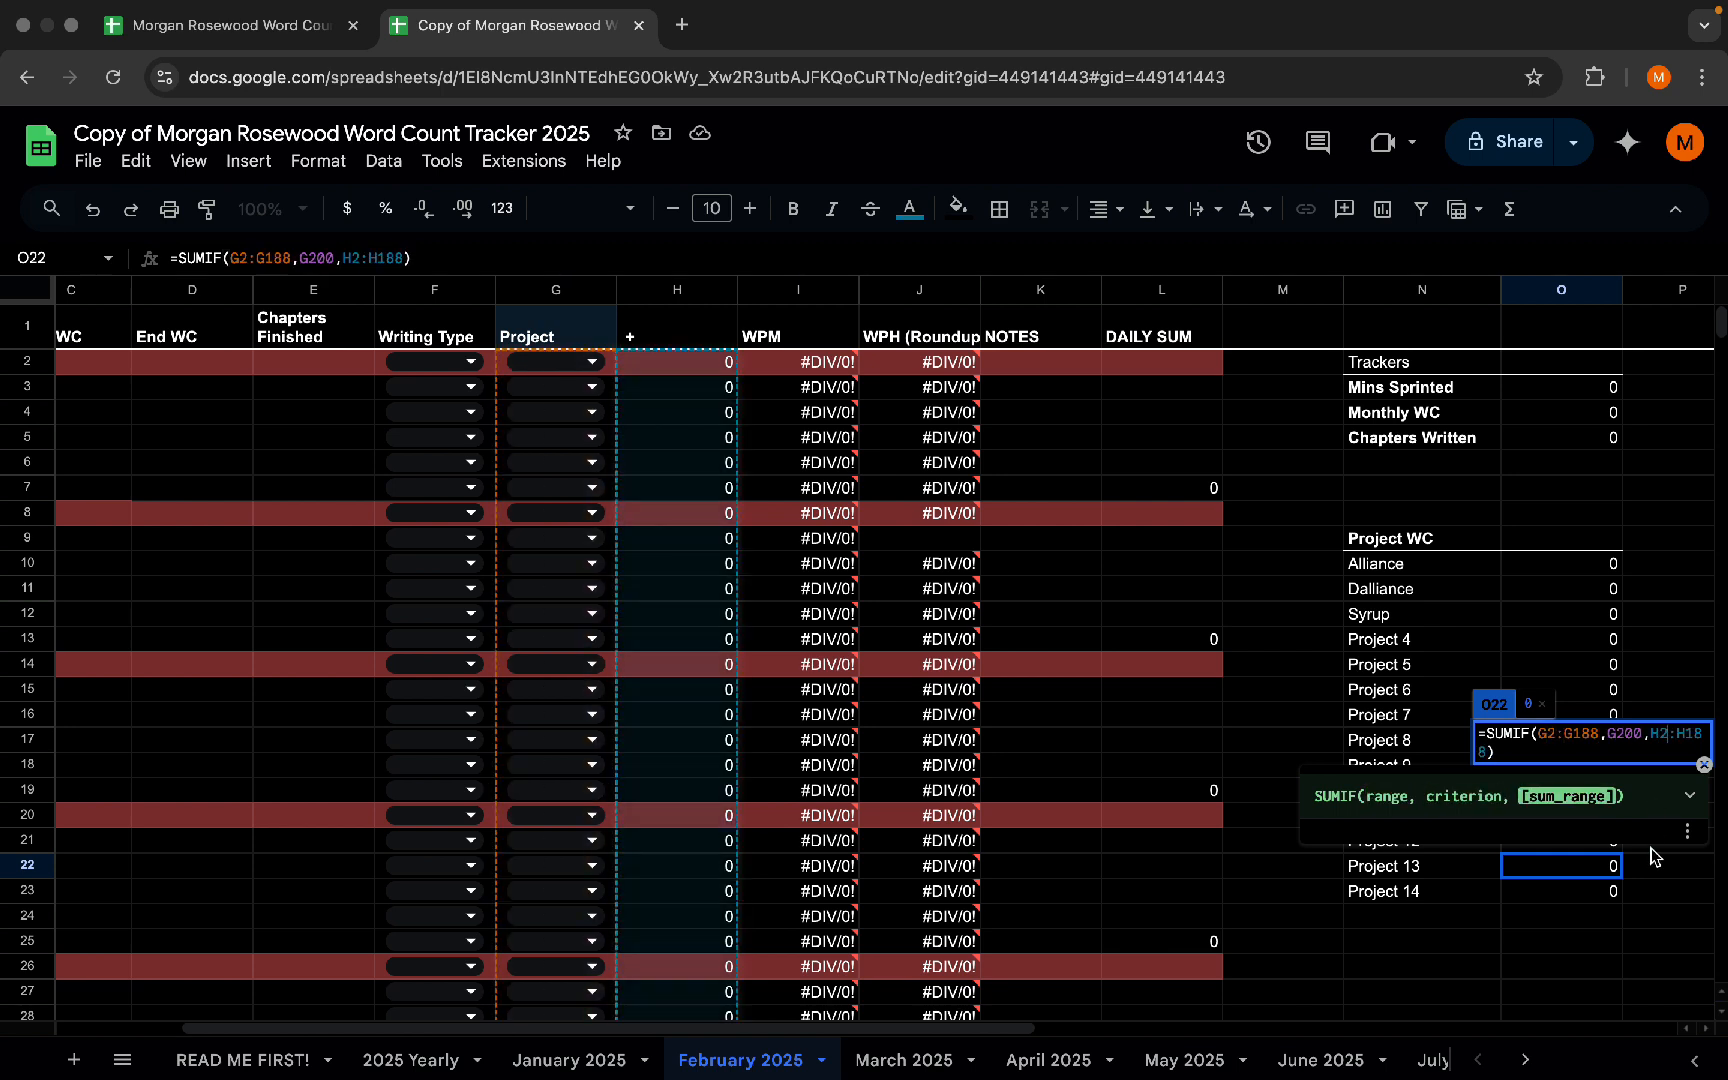
click(1430, 893)
- Edit the Project 14 SUMIF formula in O23 so its range starts at G2 and its sum range at H2
double_click(1563, 893)
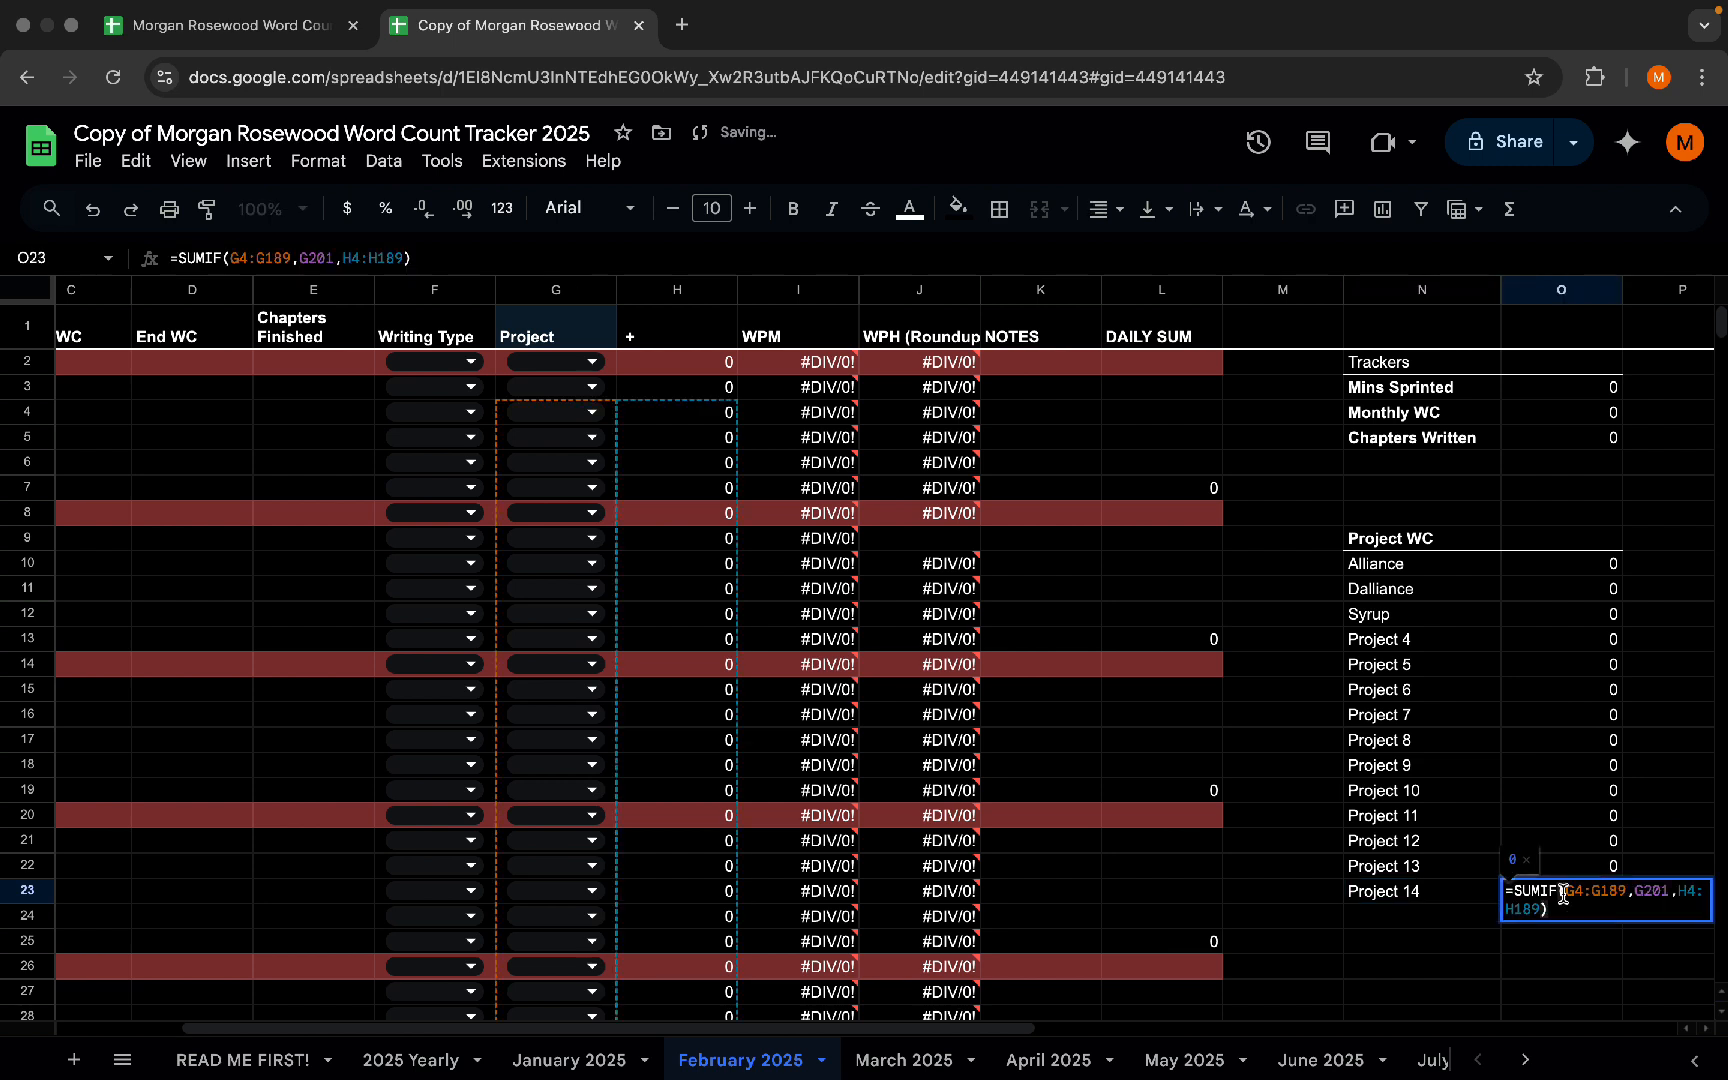
click(1578, 895)
key(BackSpace)
text(2)
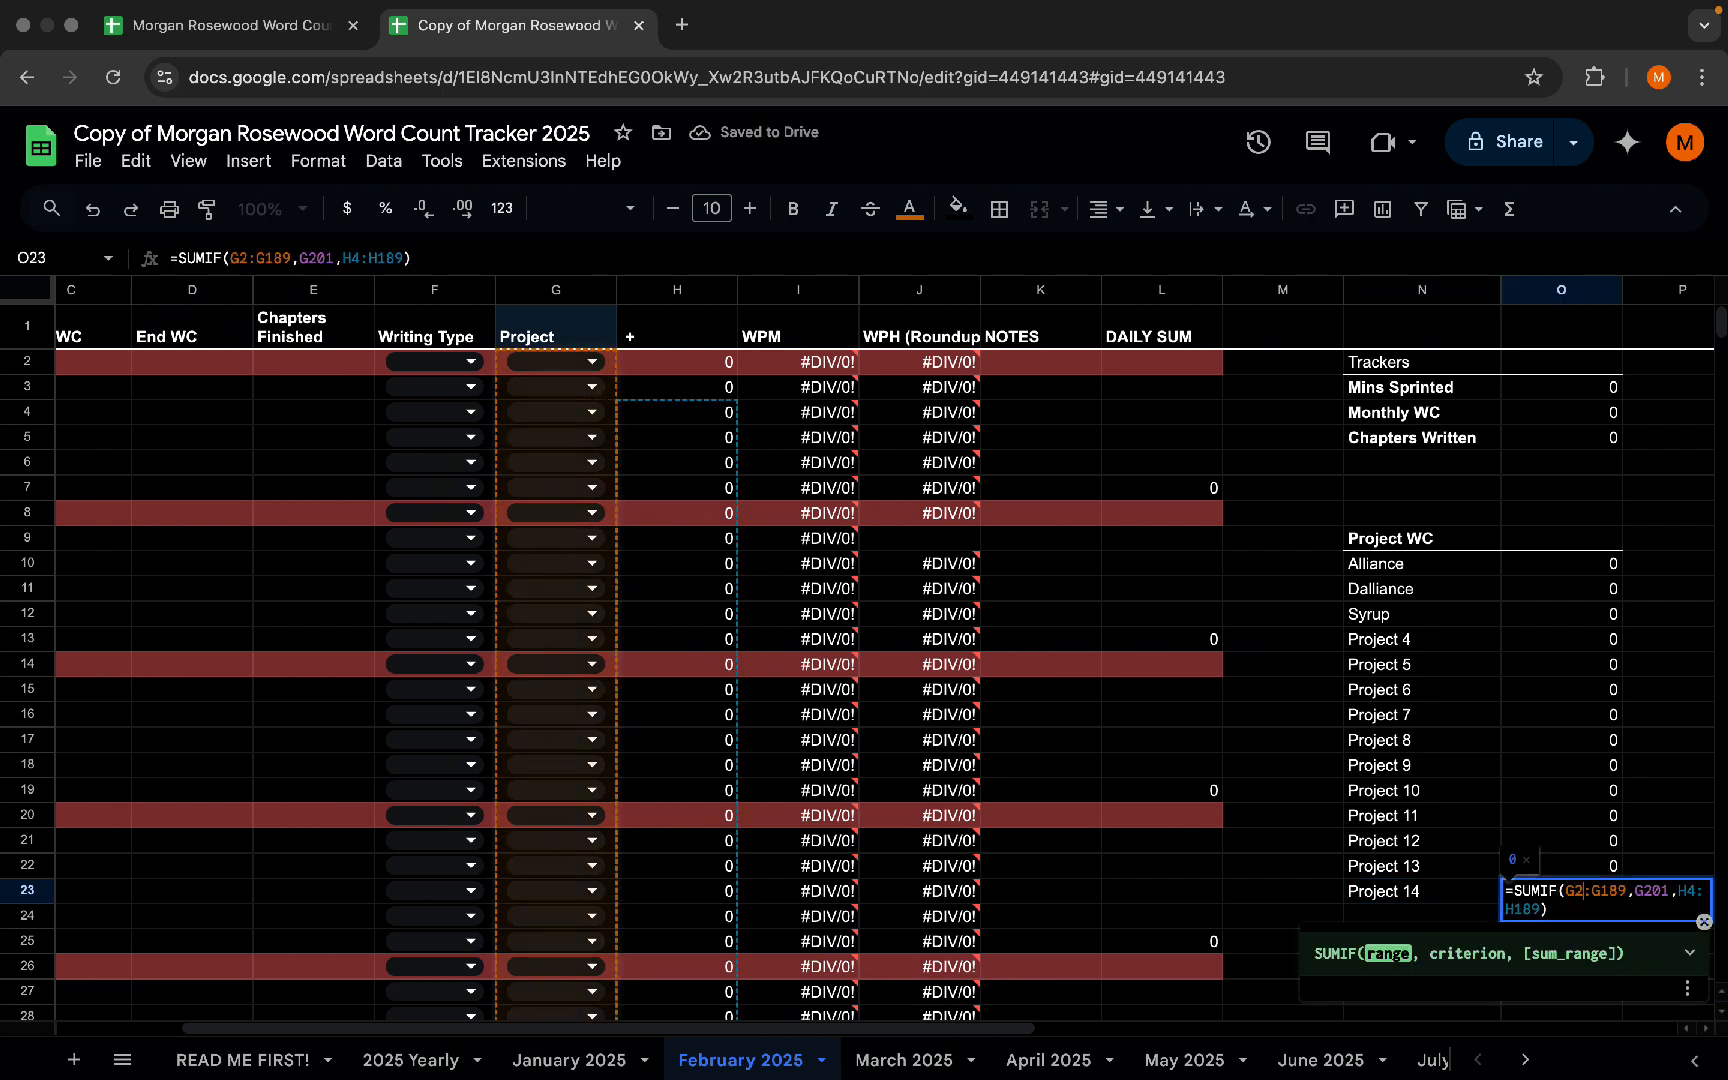
key(Right)
key(Right)
key(Right)
key(Right)
key(Right)
key(Right)
key(Right)
key(Right)
key(Right)
key(Right)
key(Right)
key(Right)
key(Right)
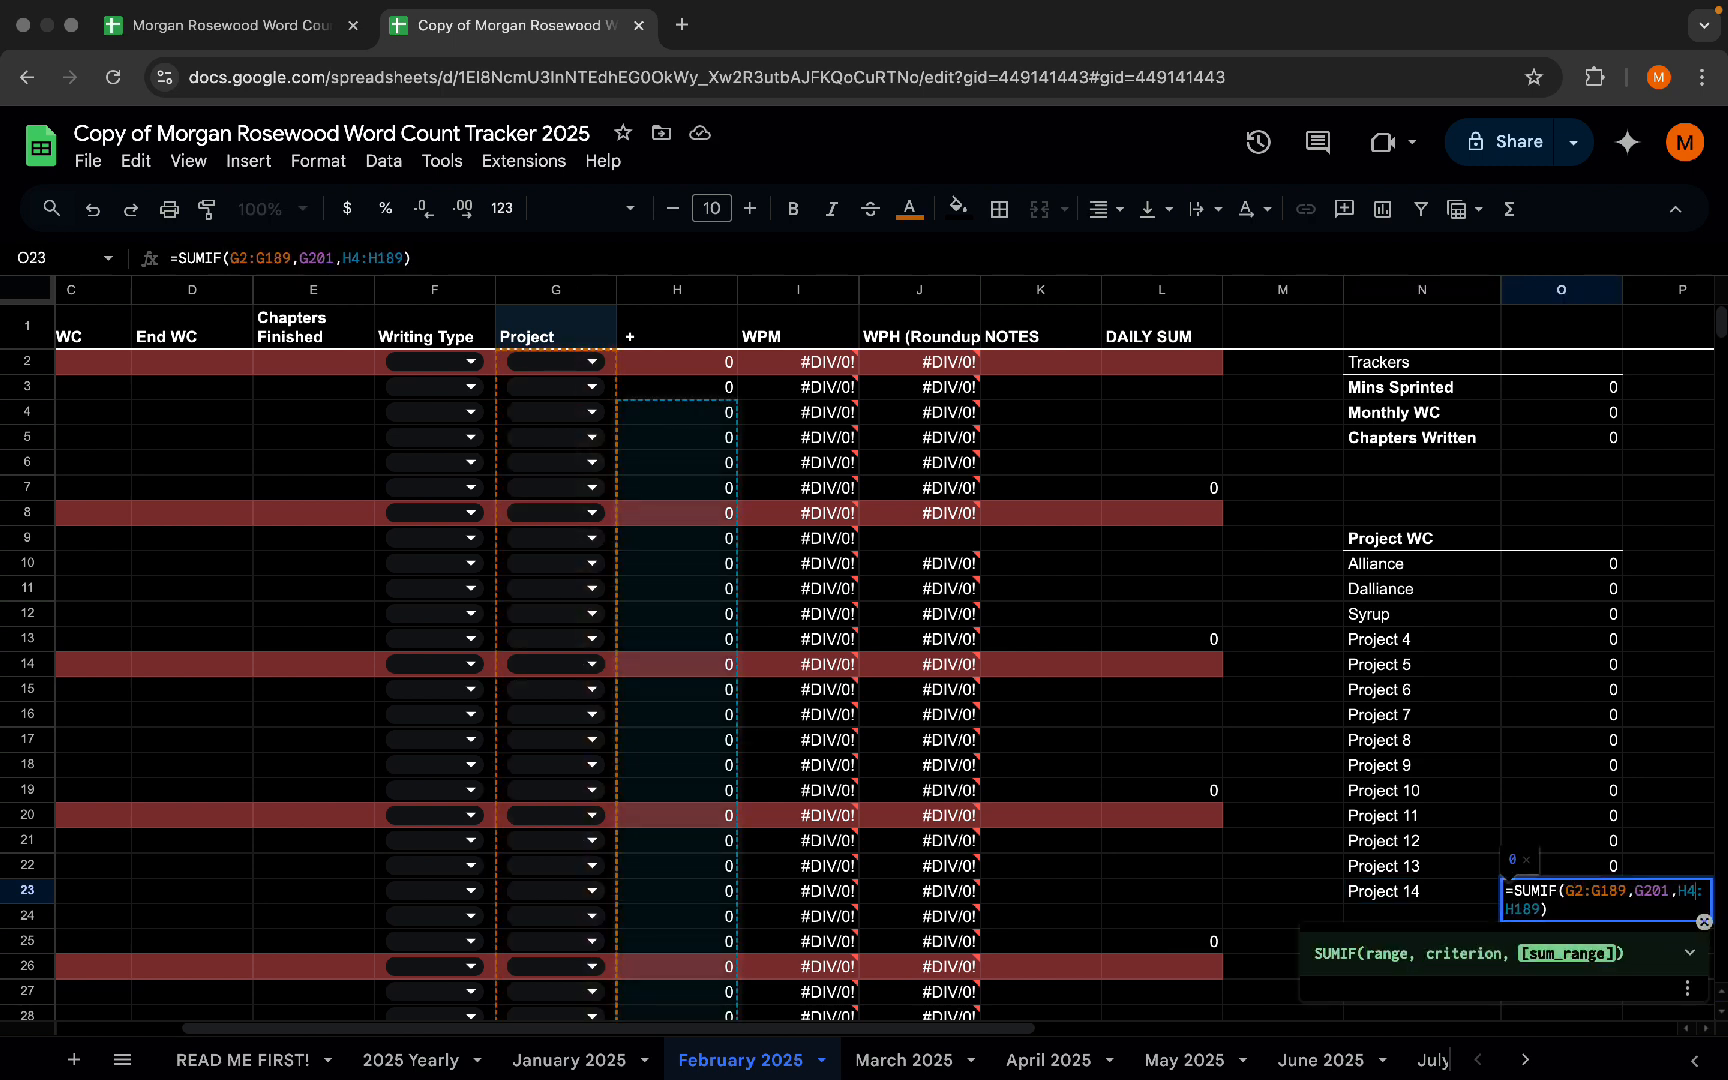
key(BackSpace)
text(2)
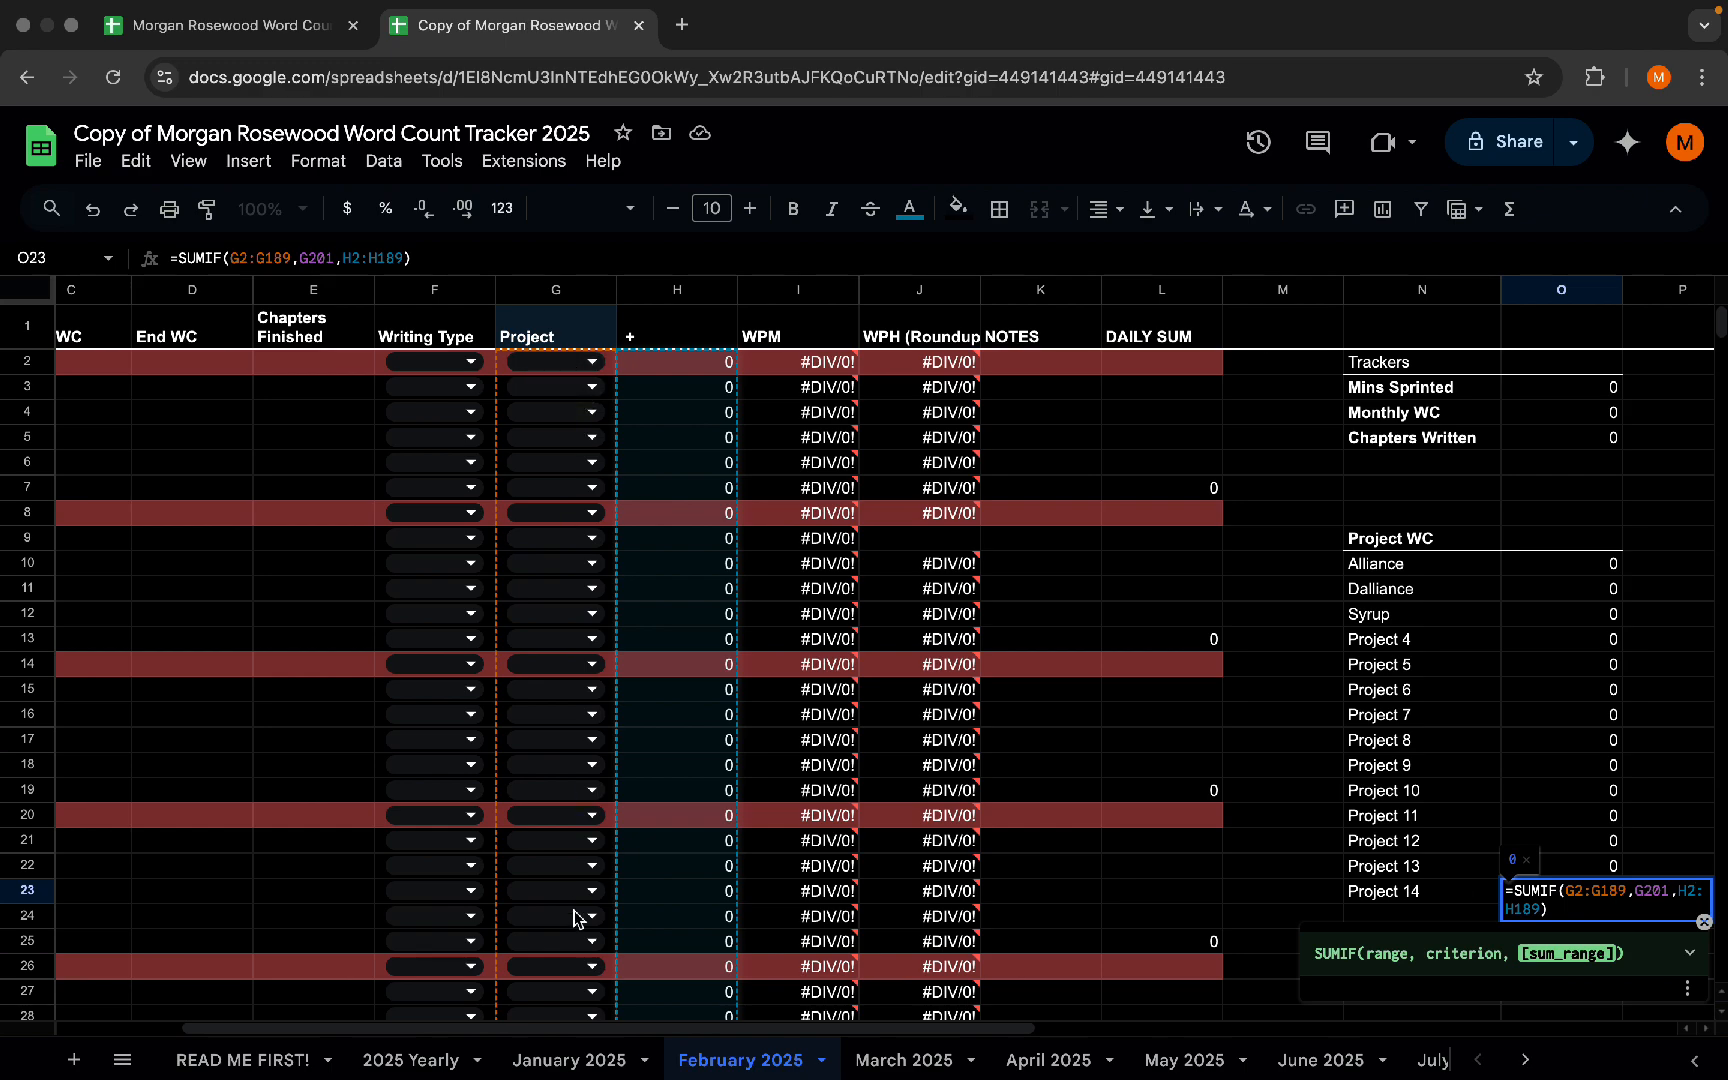
- End the O23 formula's ranges at the last tracker row, making them G2:G187 and H2:H187
scroll(685, 830, down, 20)
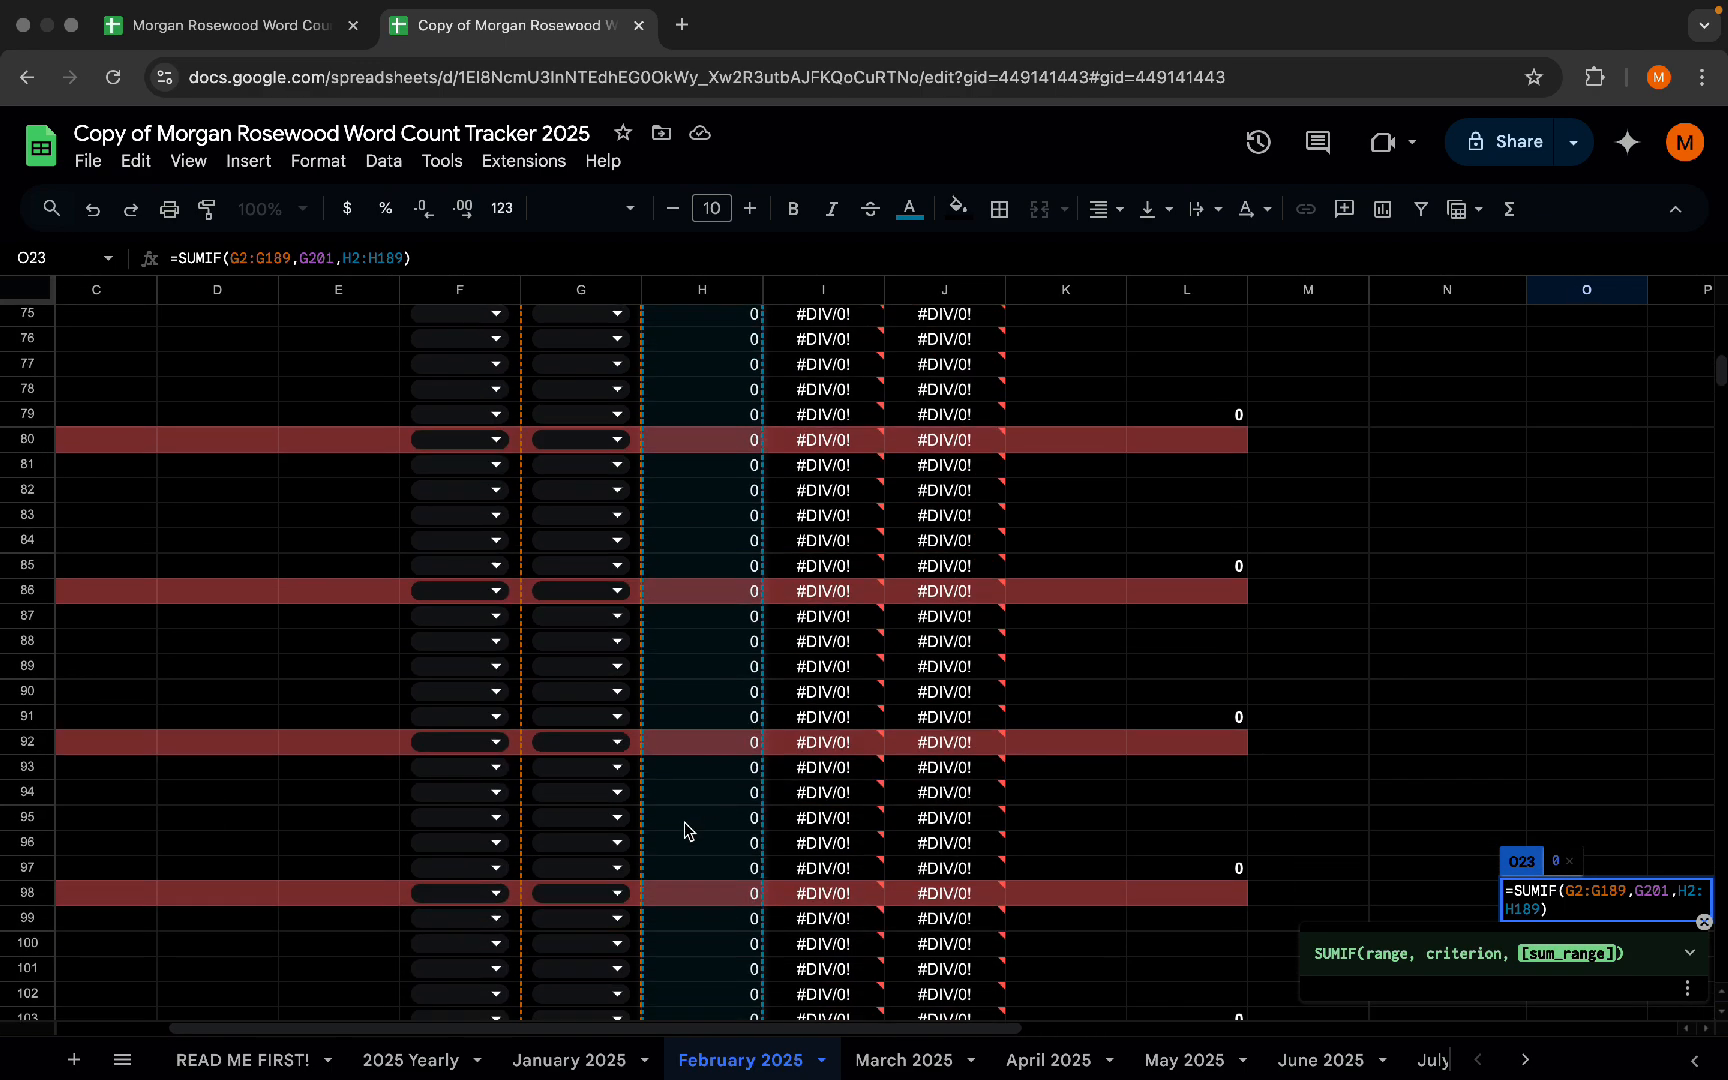
scroll(685, 830, down, 15)
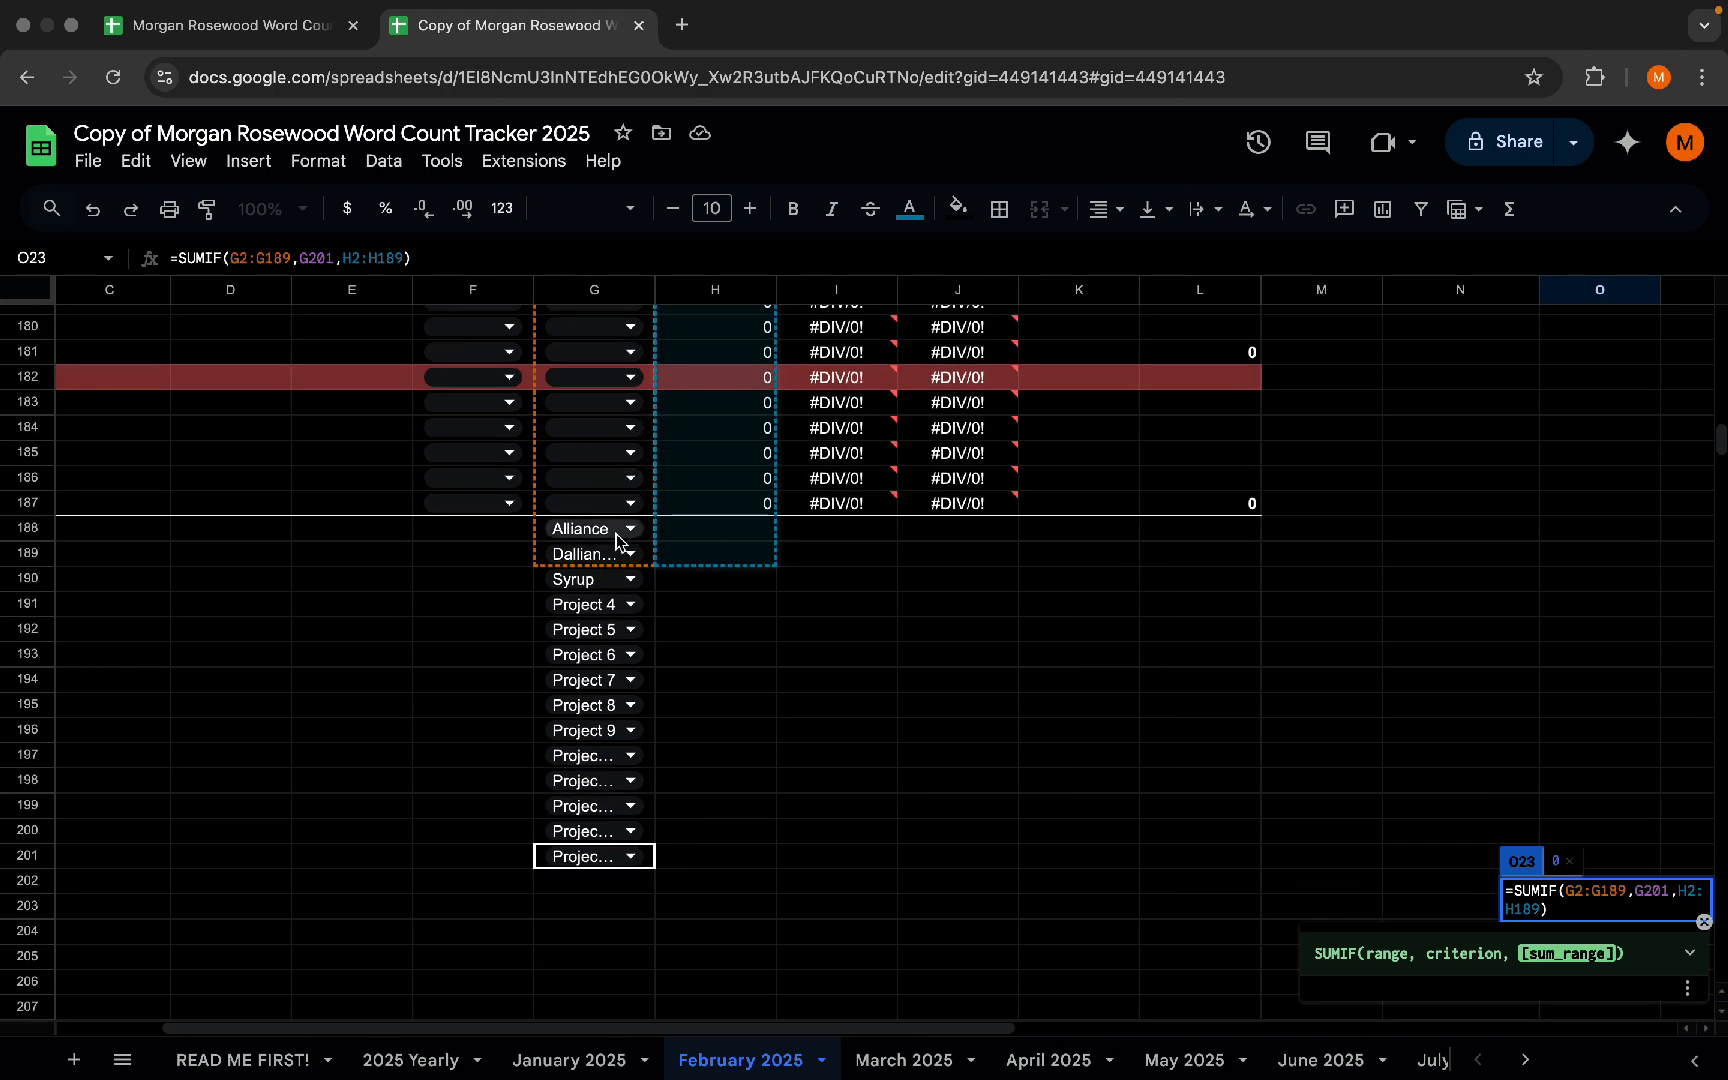
click(1625, 893)
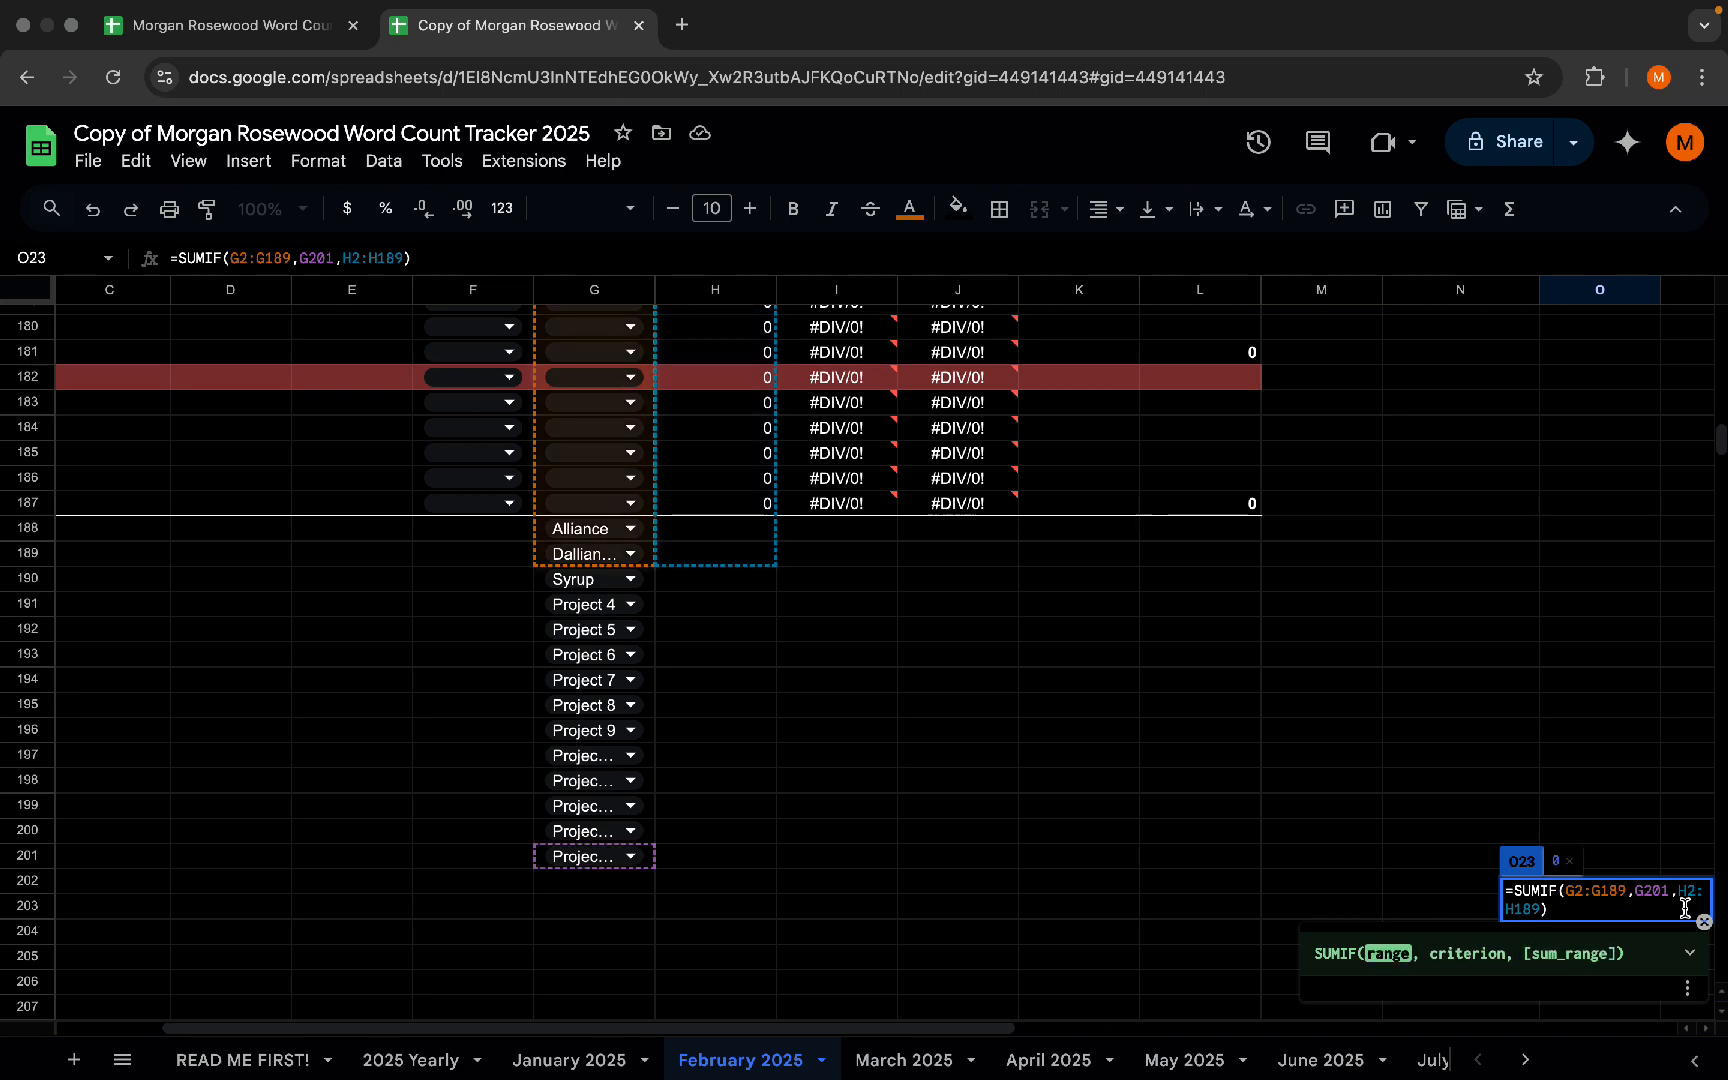
key(BackSpace)
text(8)
key(BackSpace)
text(7)
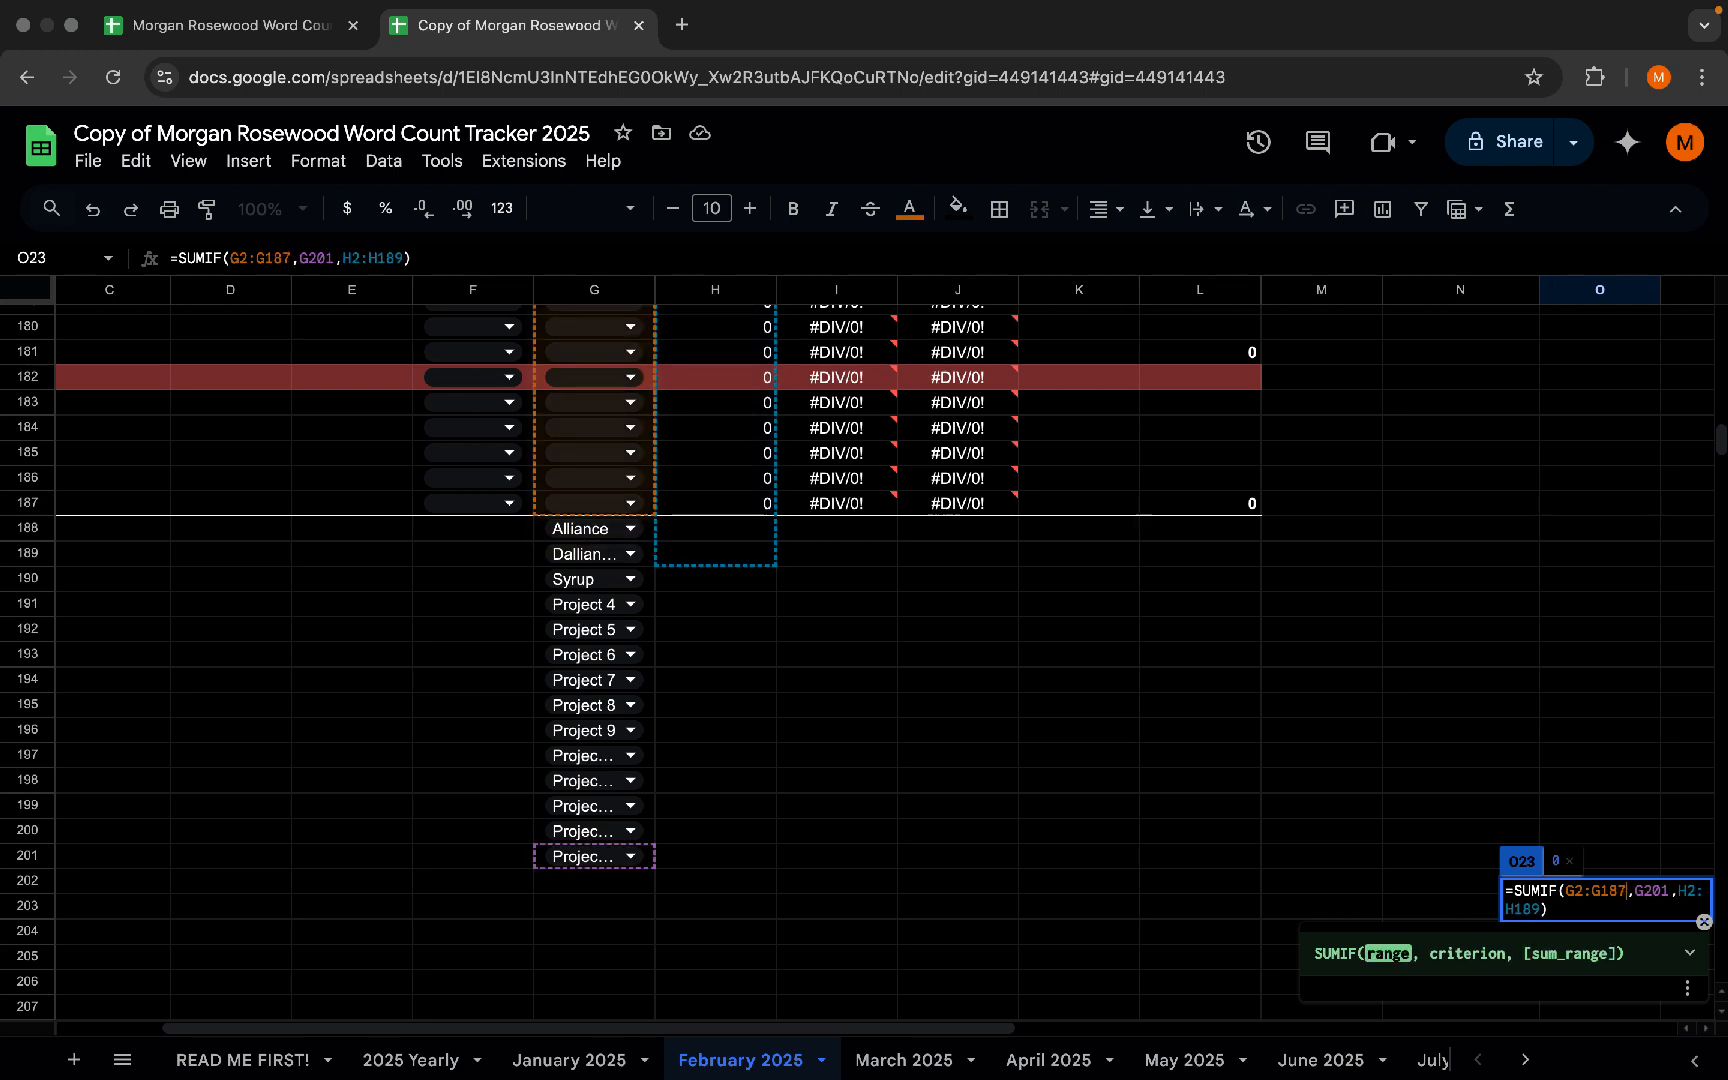
click(1532, 909)
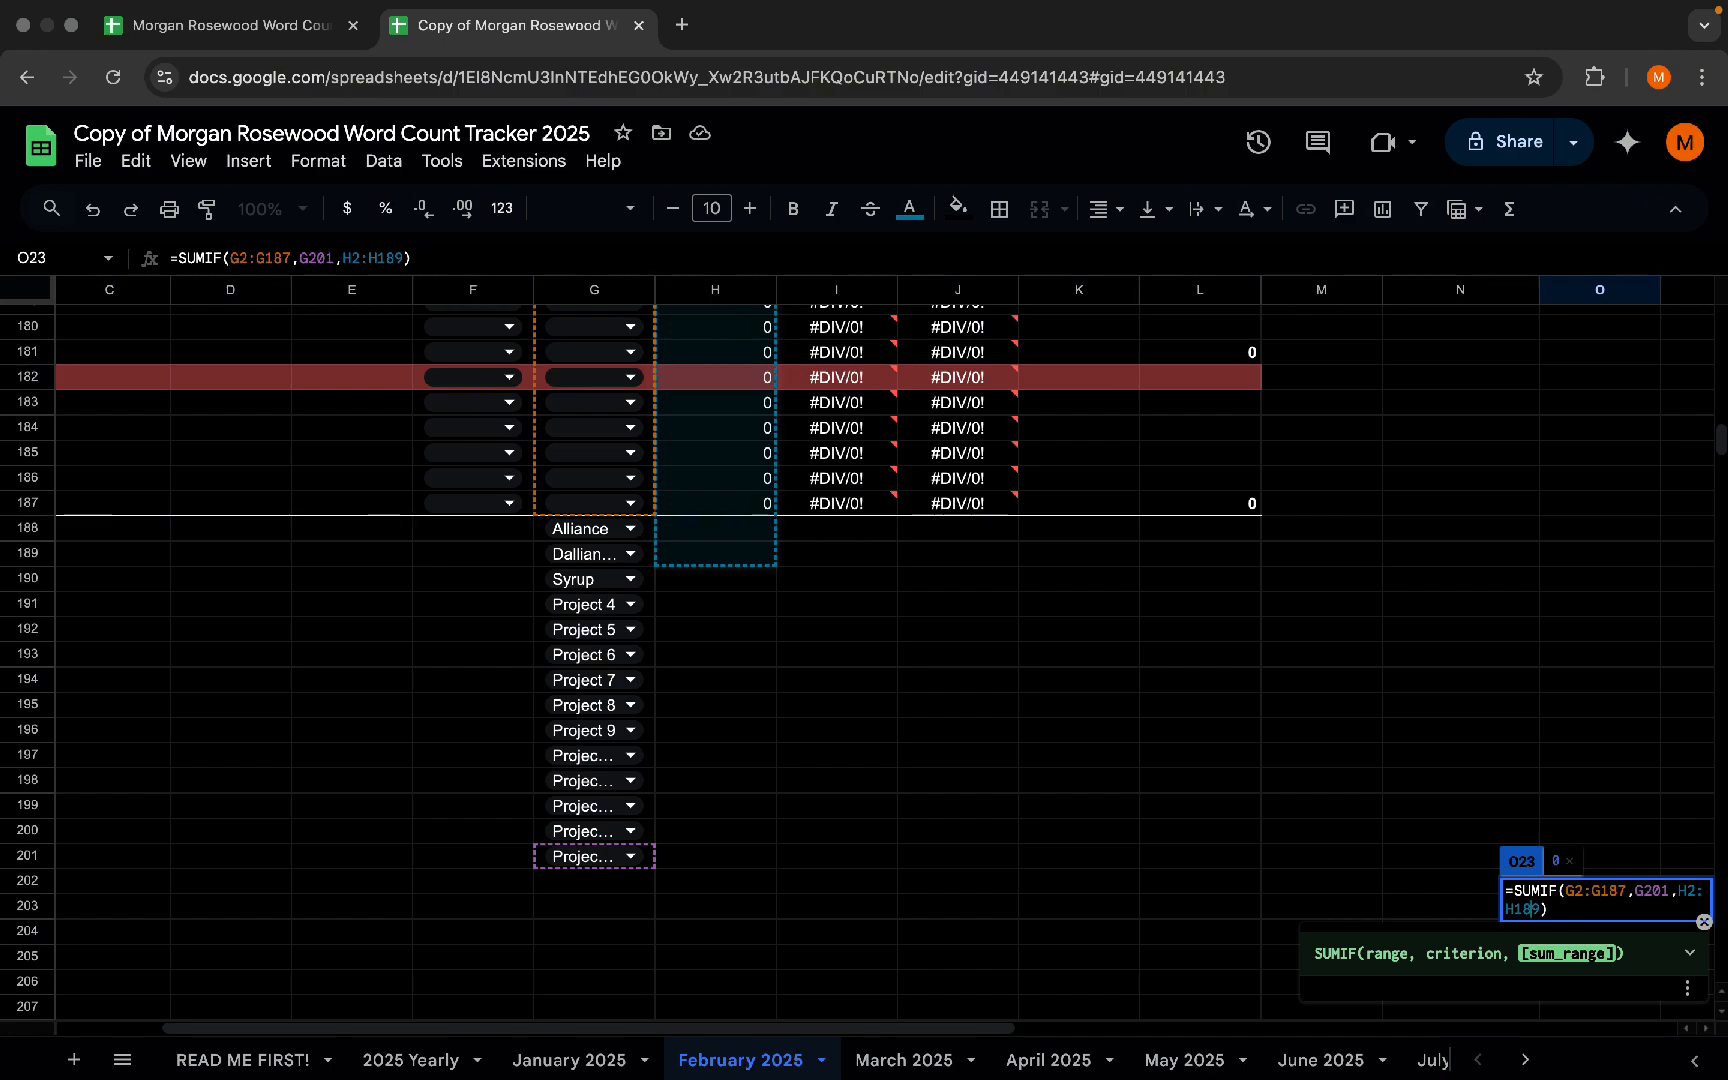
key(BackSpace)
text(7)
key(Return)
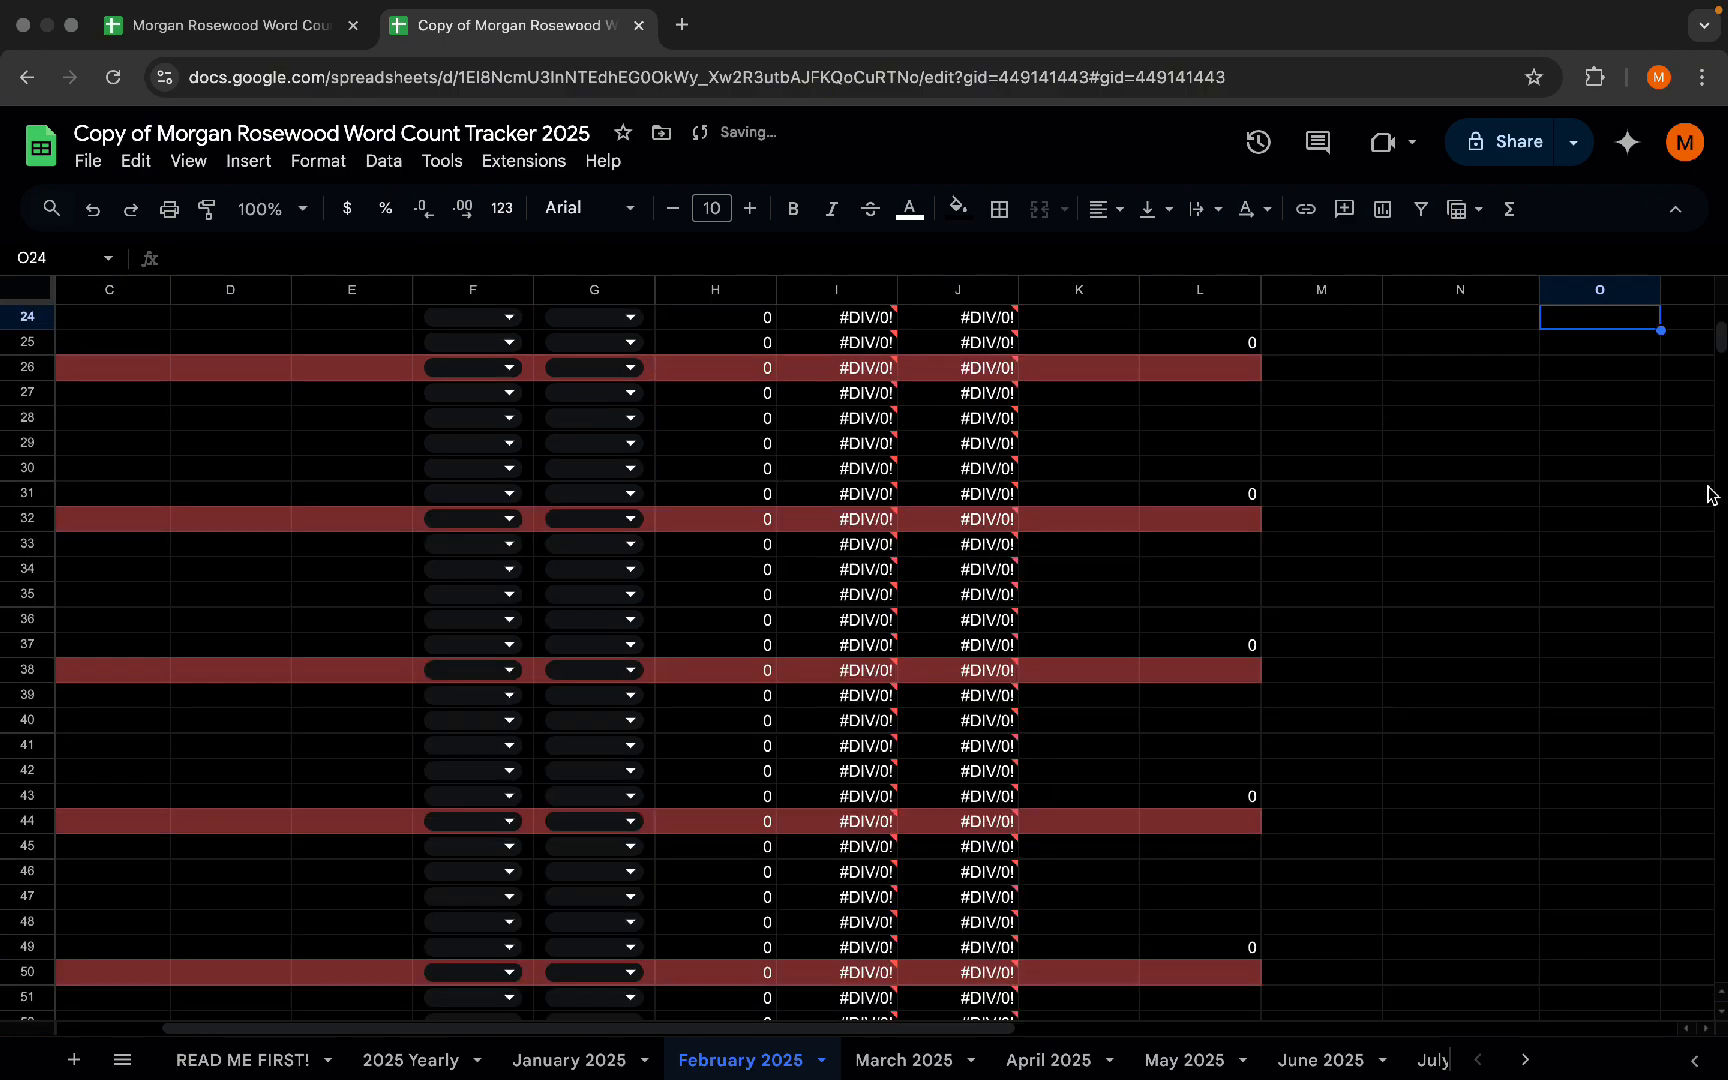
- Add a Project 13 label in Z19 below Project 12 in the 2025 Yearly sheet's Project Totals list
scroll(1636, 545, up, 7)
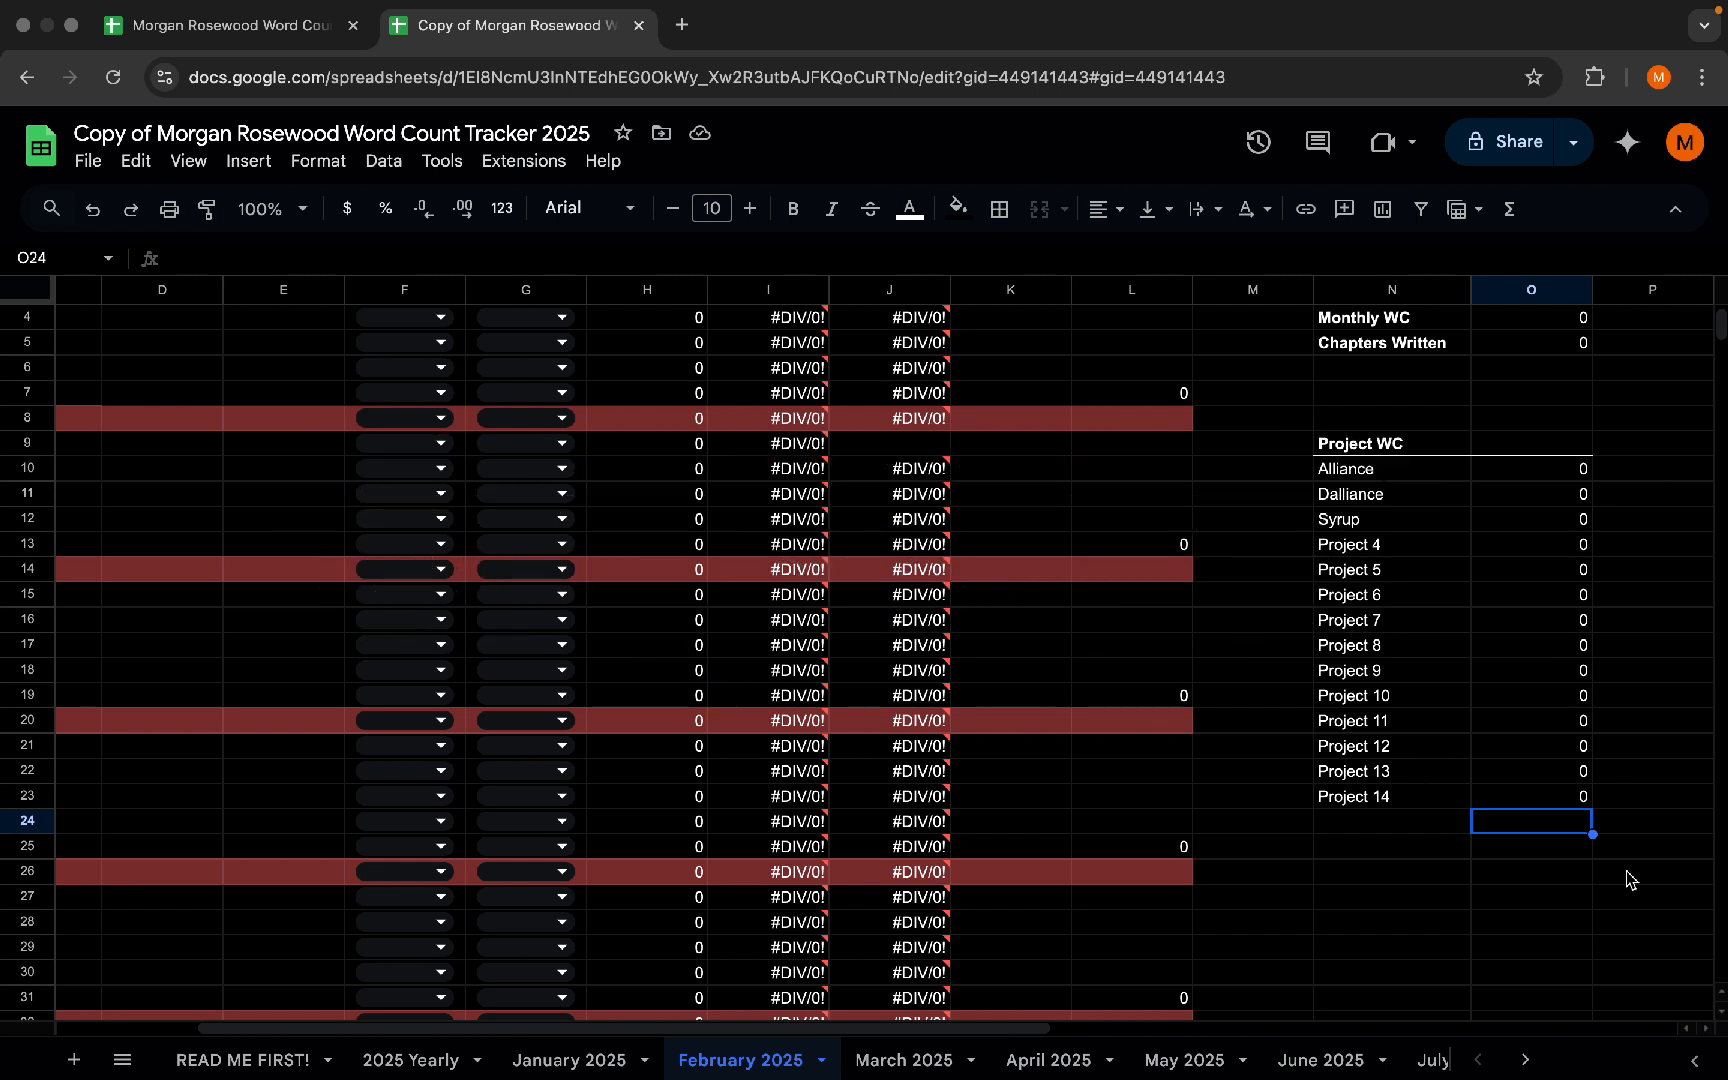
click(397, 1064)
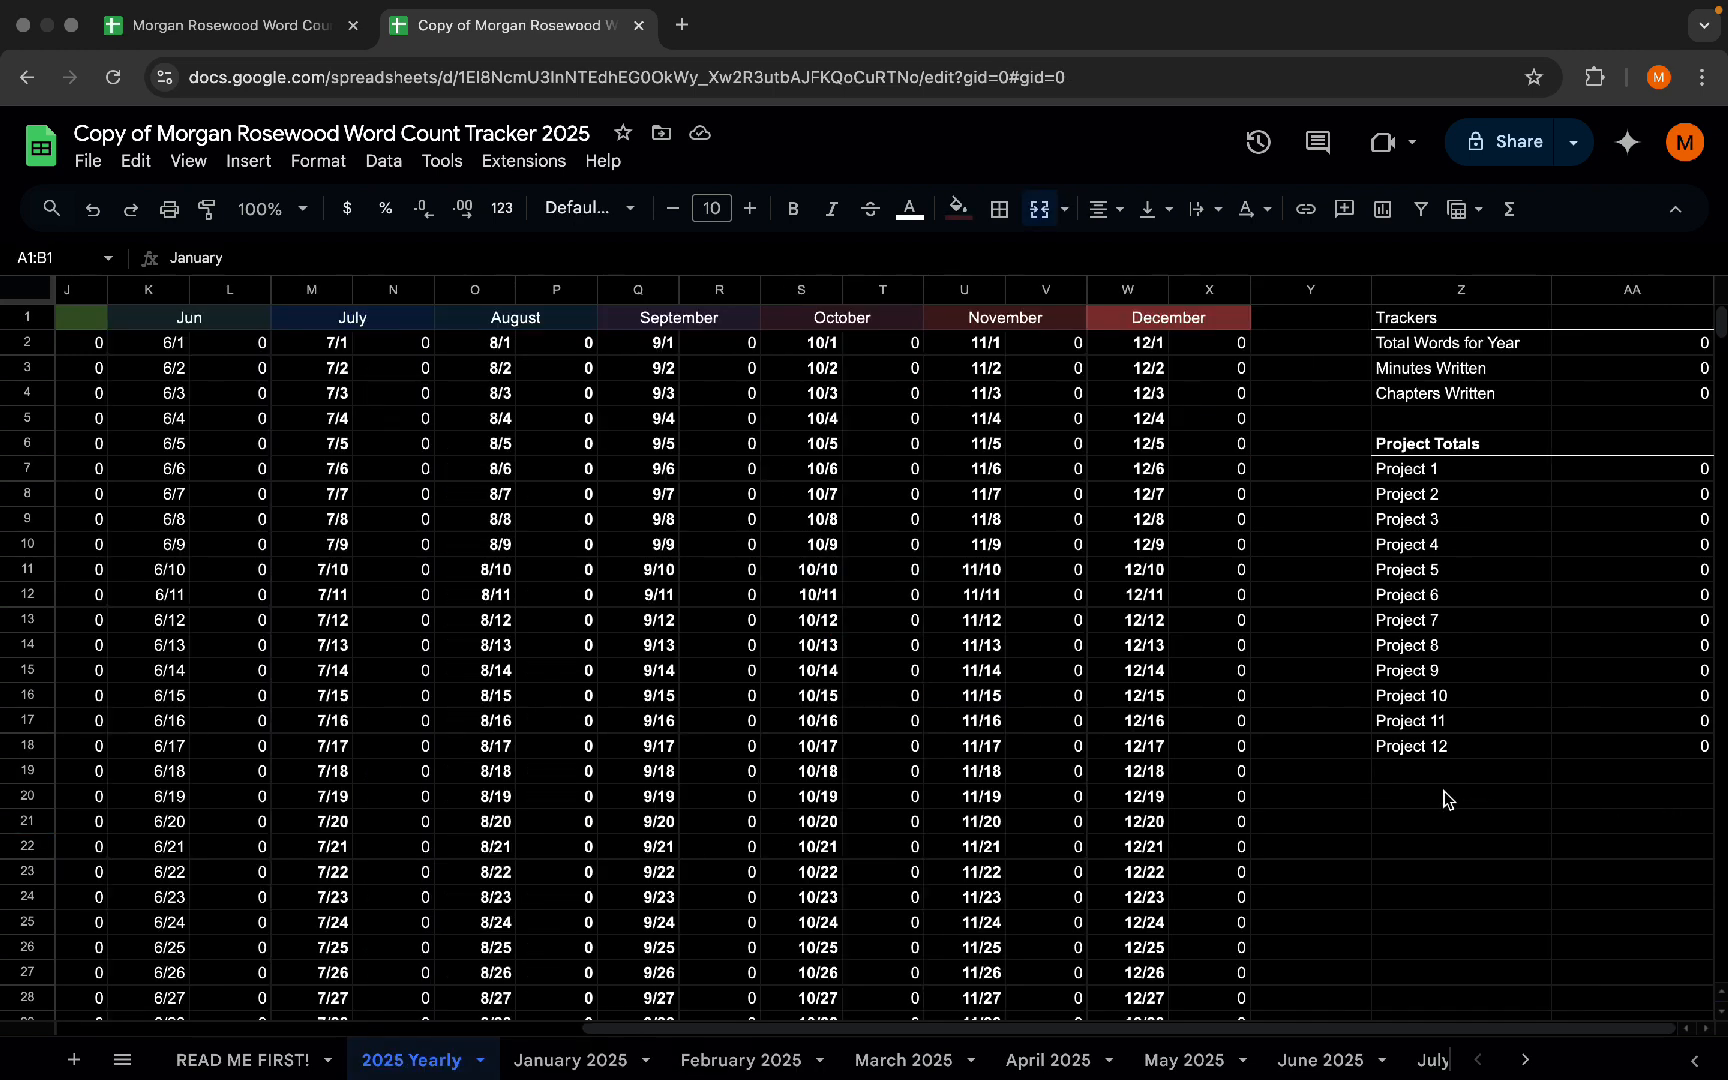
click(1445, 779)
text(Project 13)
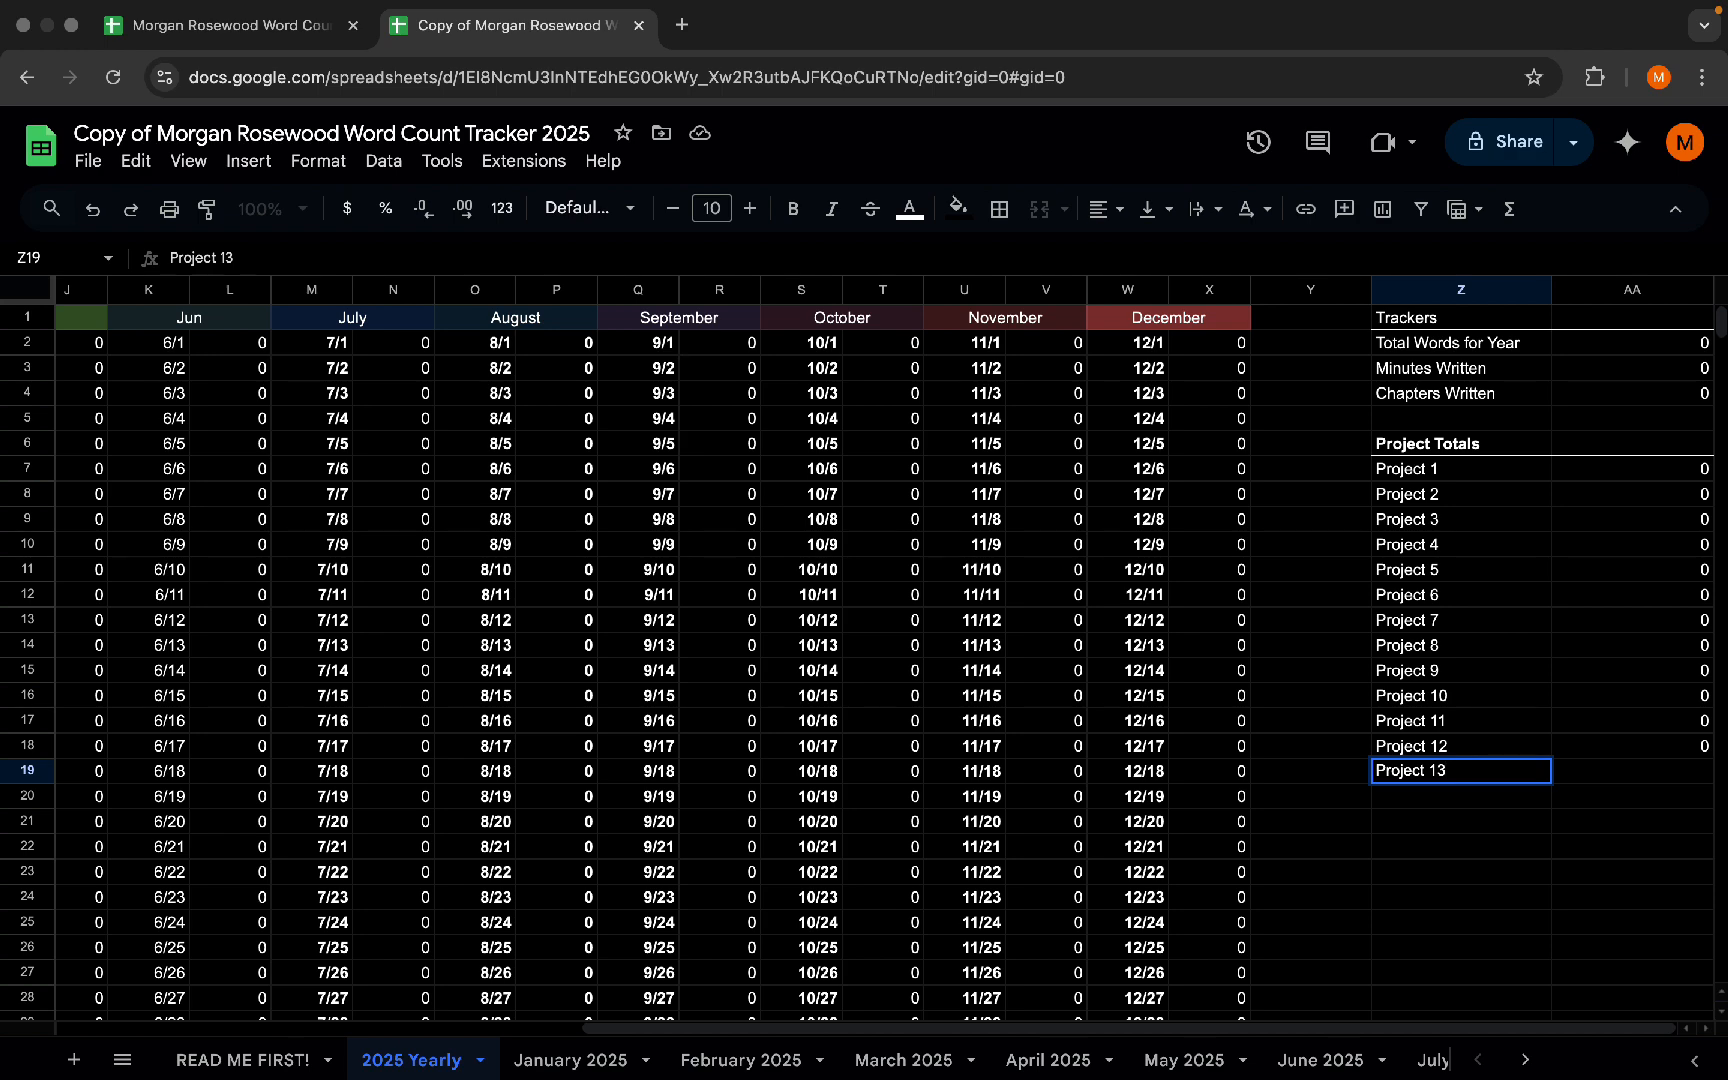
key(Tab)
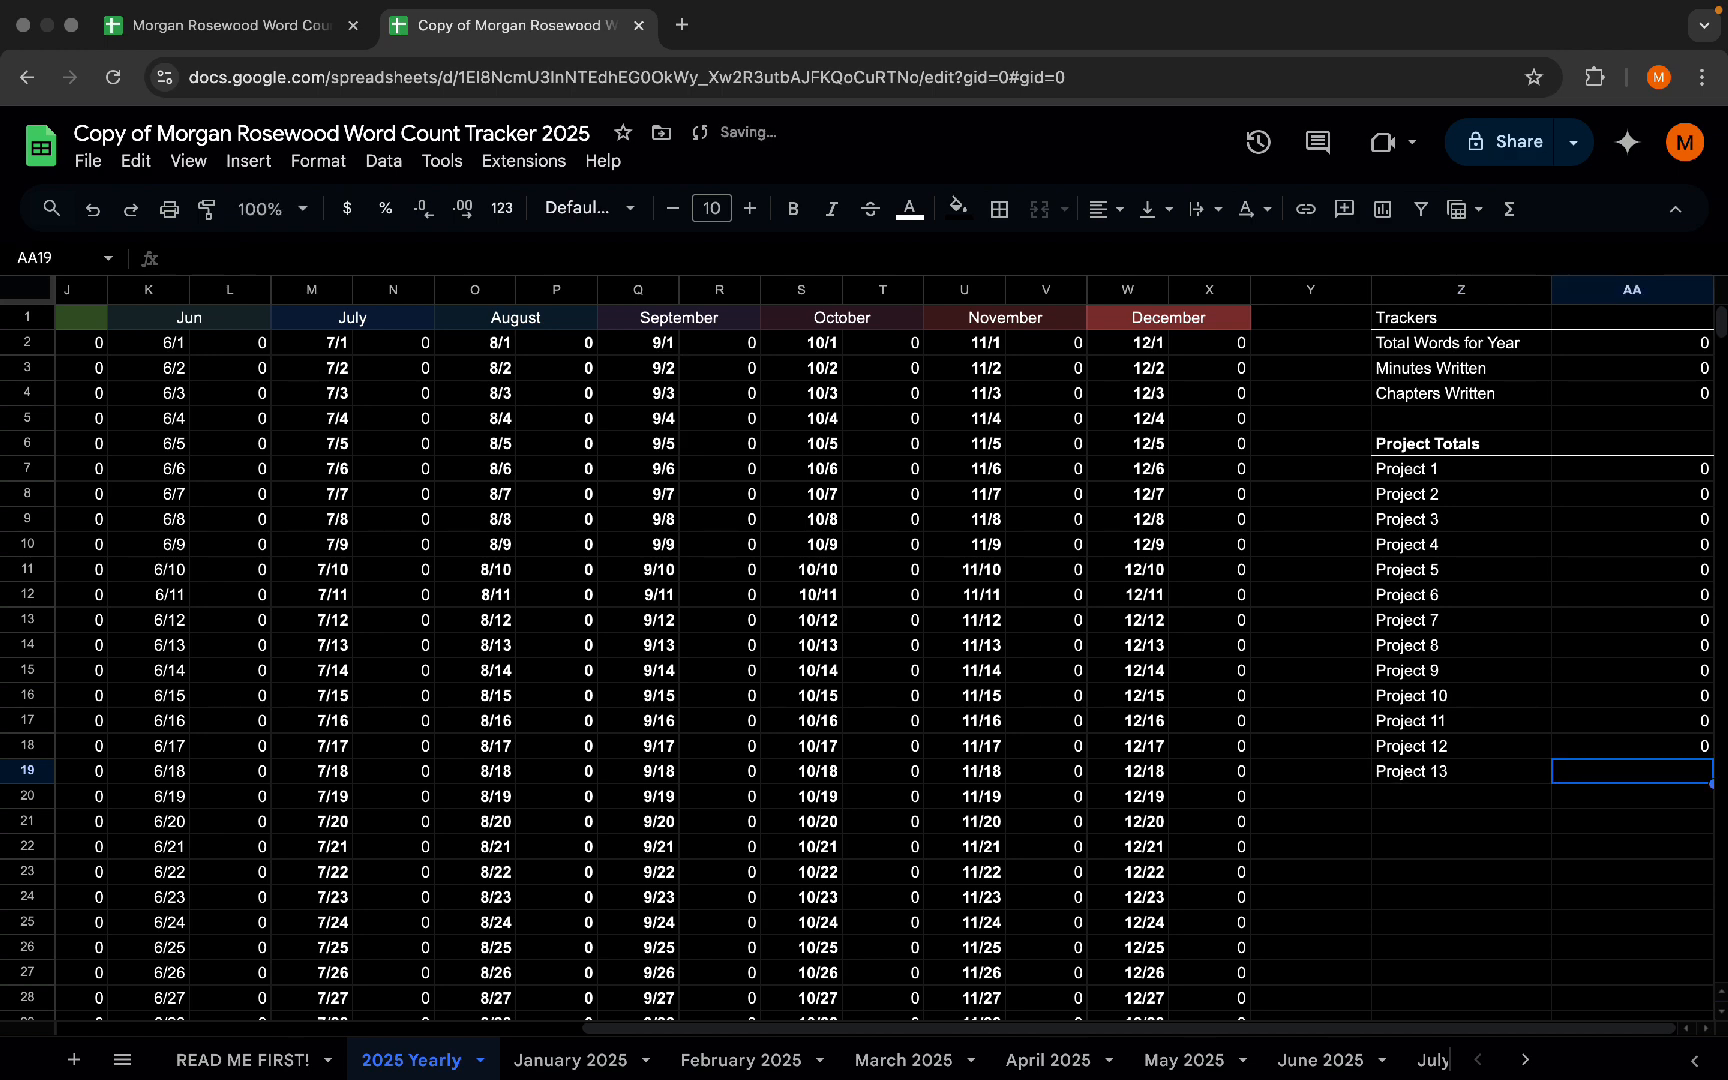
- Enter =SUM('February 2025'!O22) in AA19 of the 2025 Yearly sheet as the Project 13 total
scroll(1635, 740, down, 1)
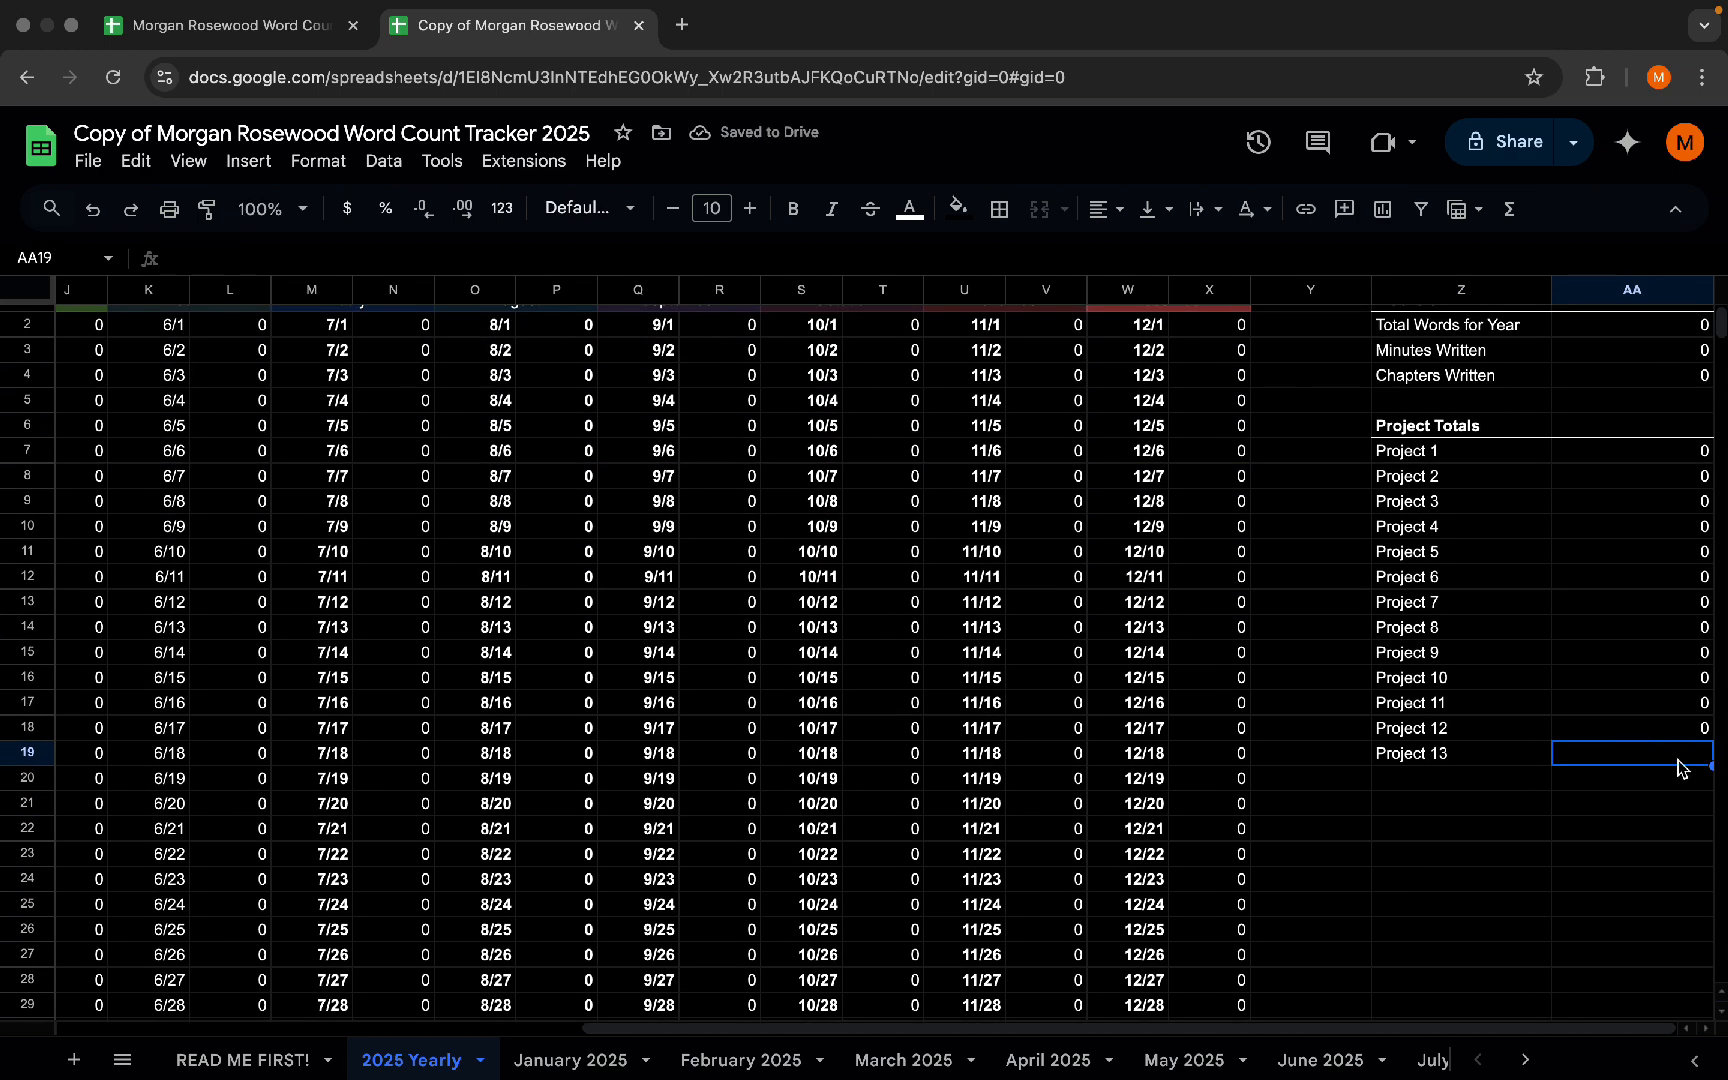
text(=)
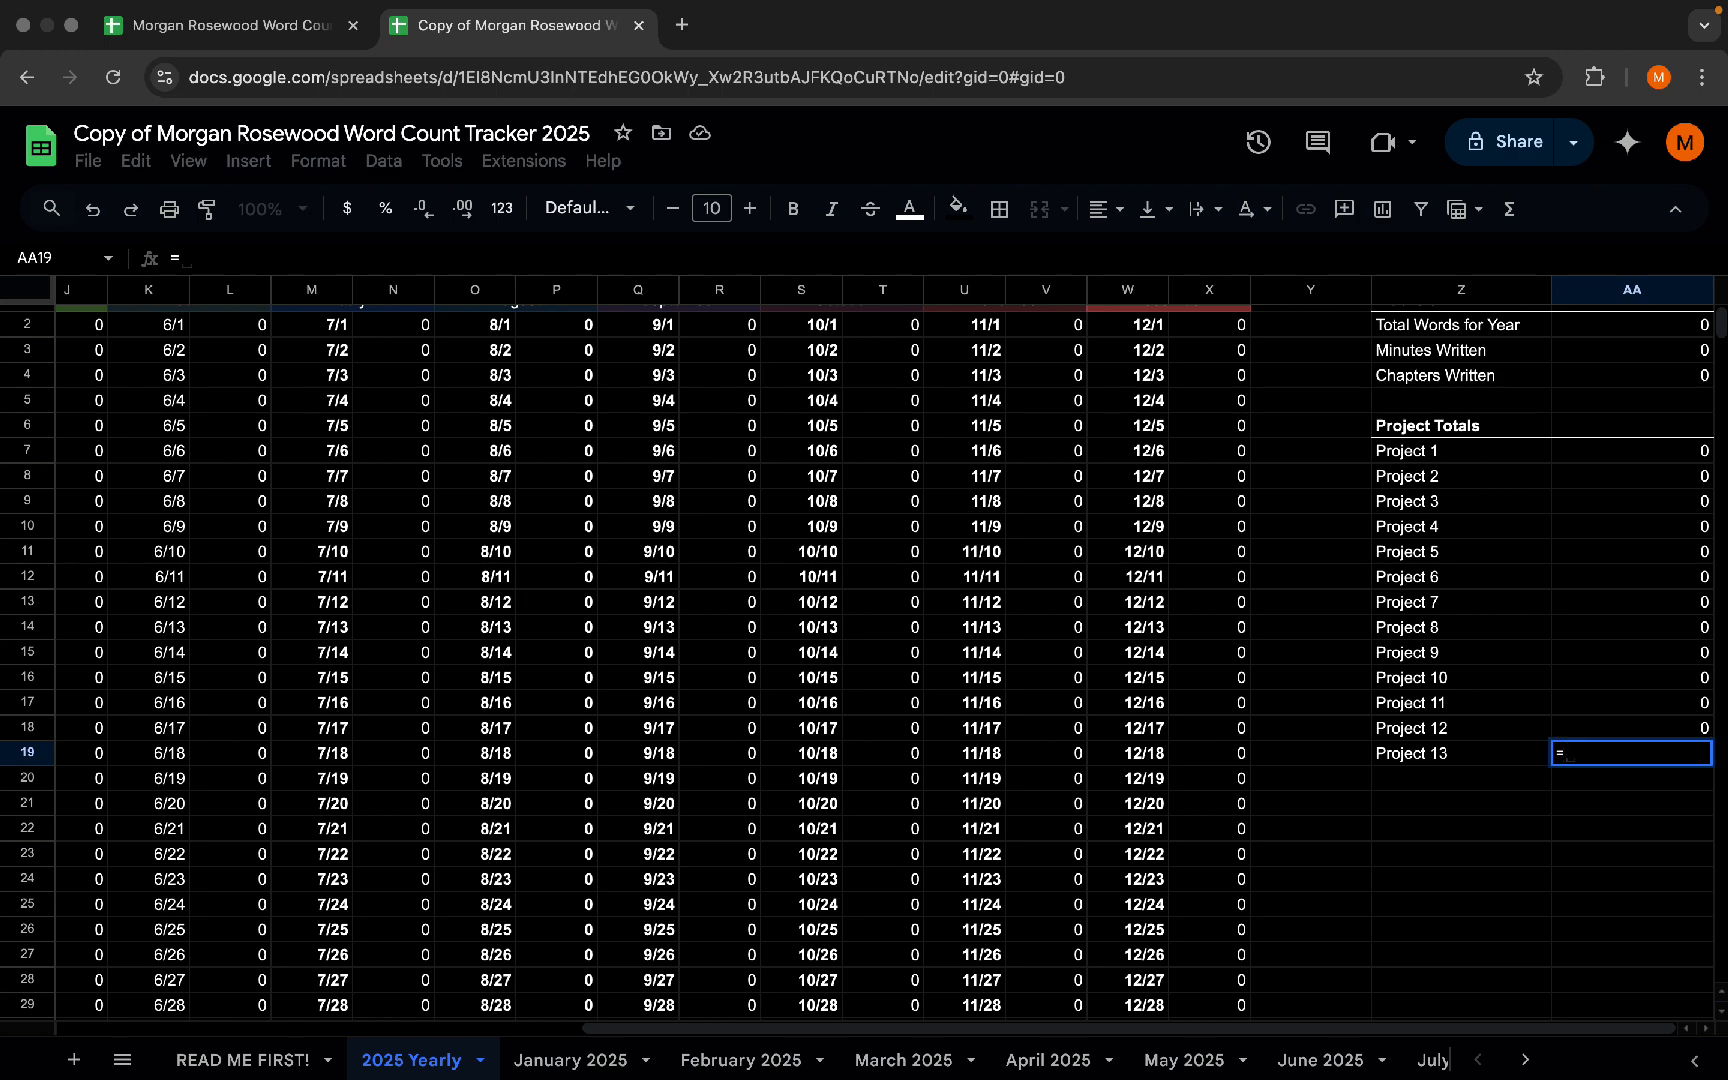
text(SUM()
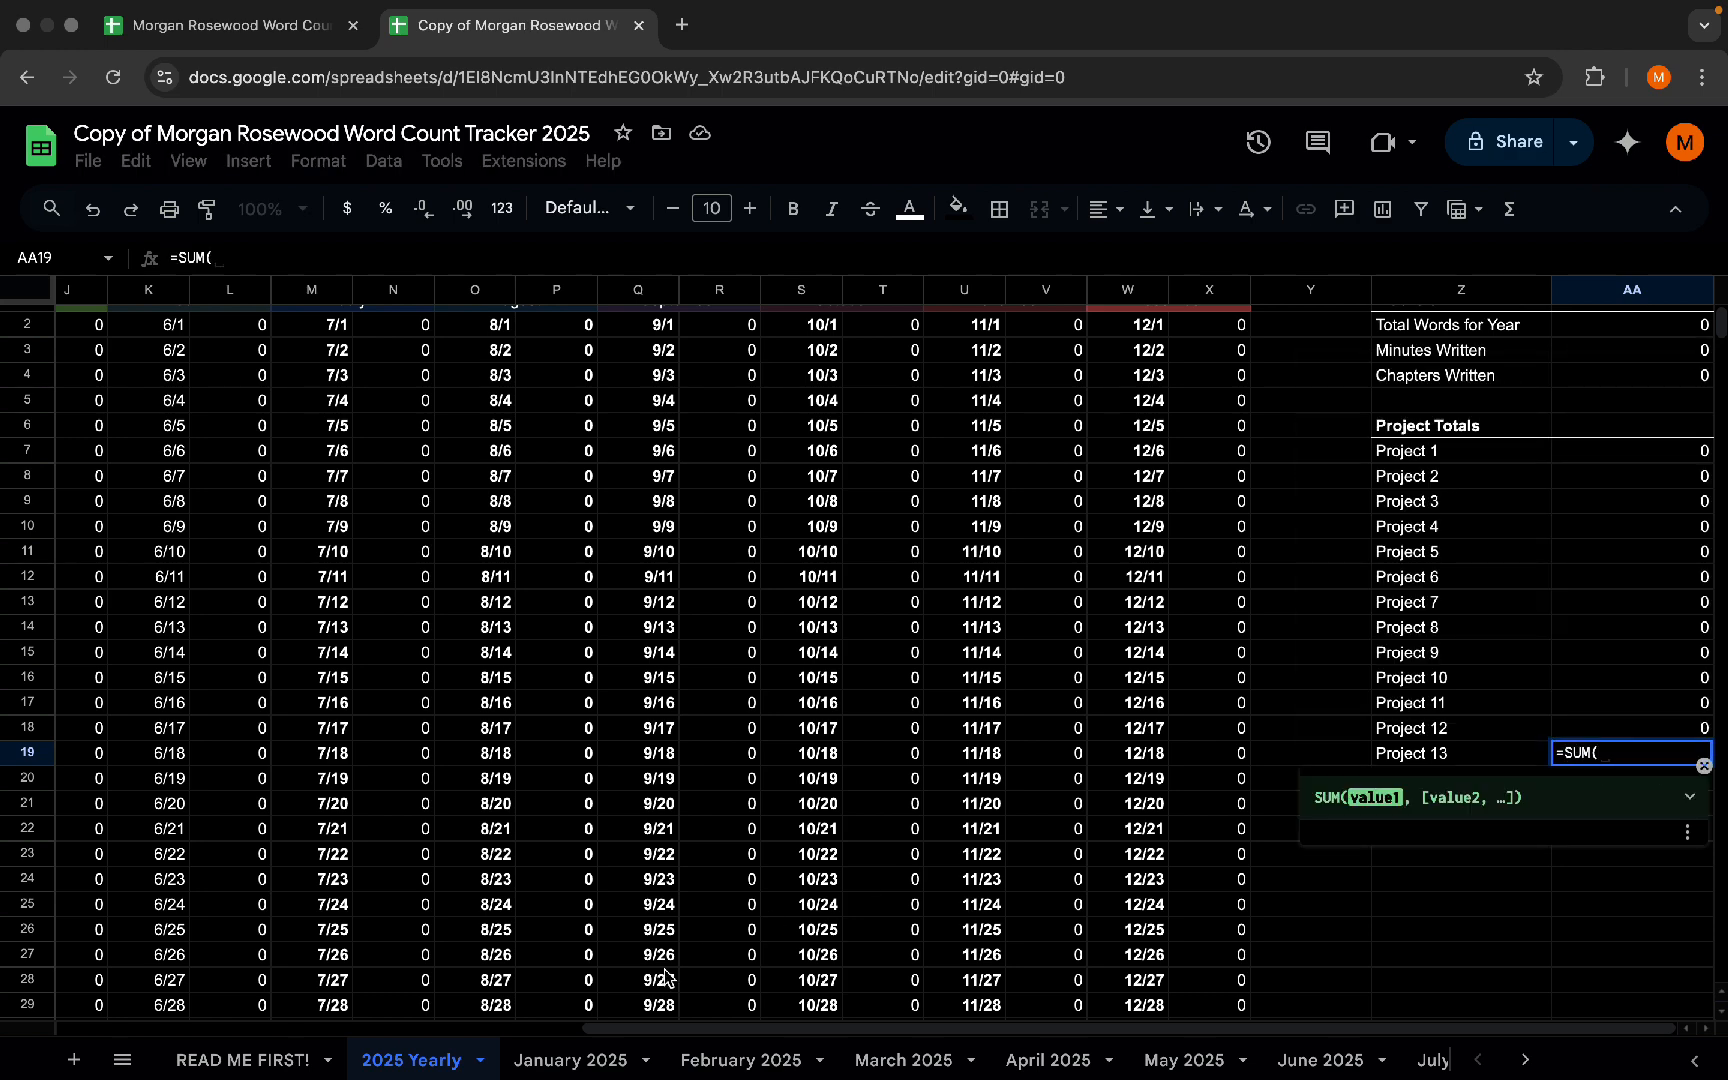
click(557, 1050)
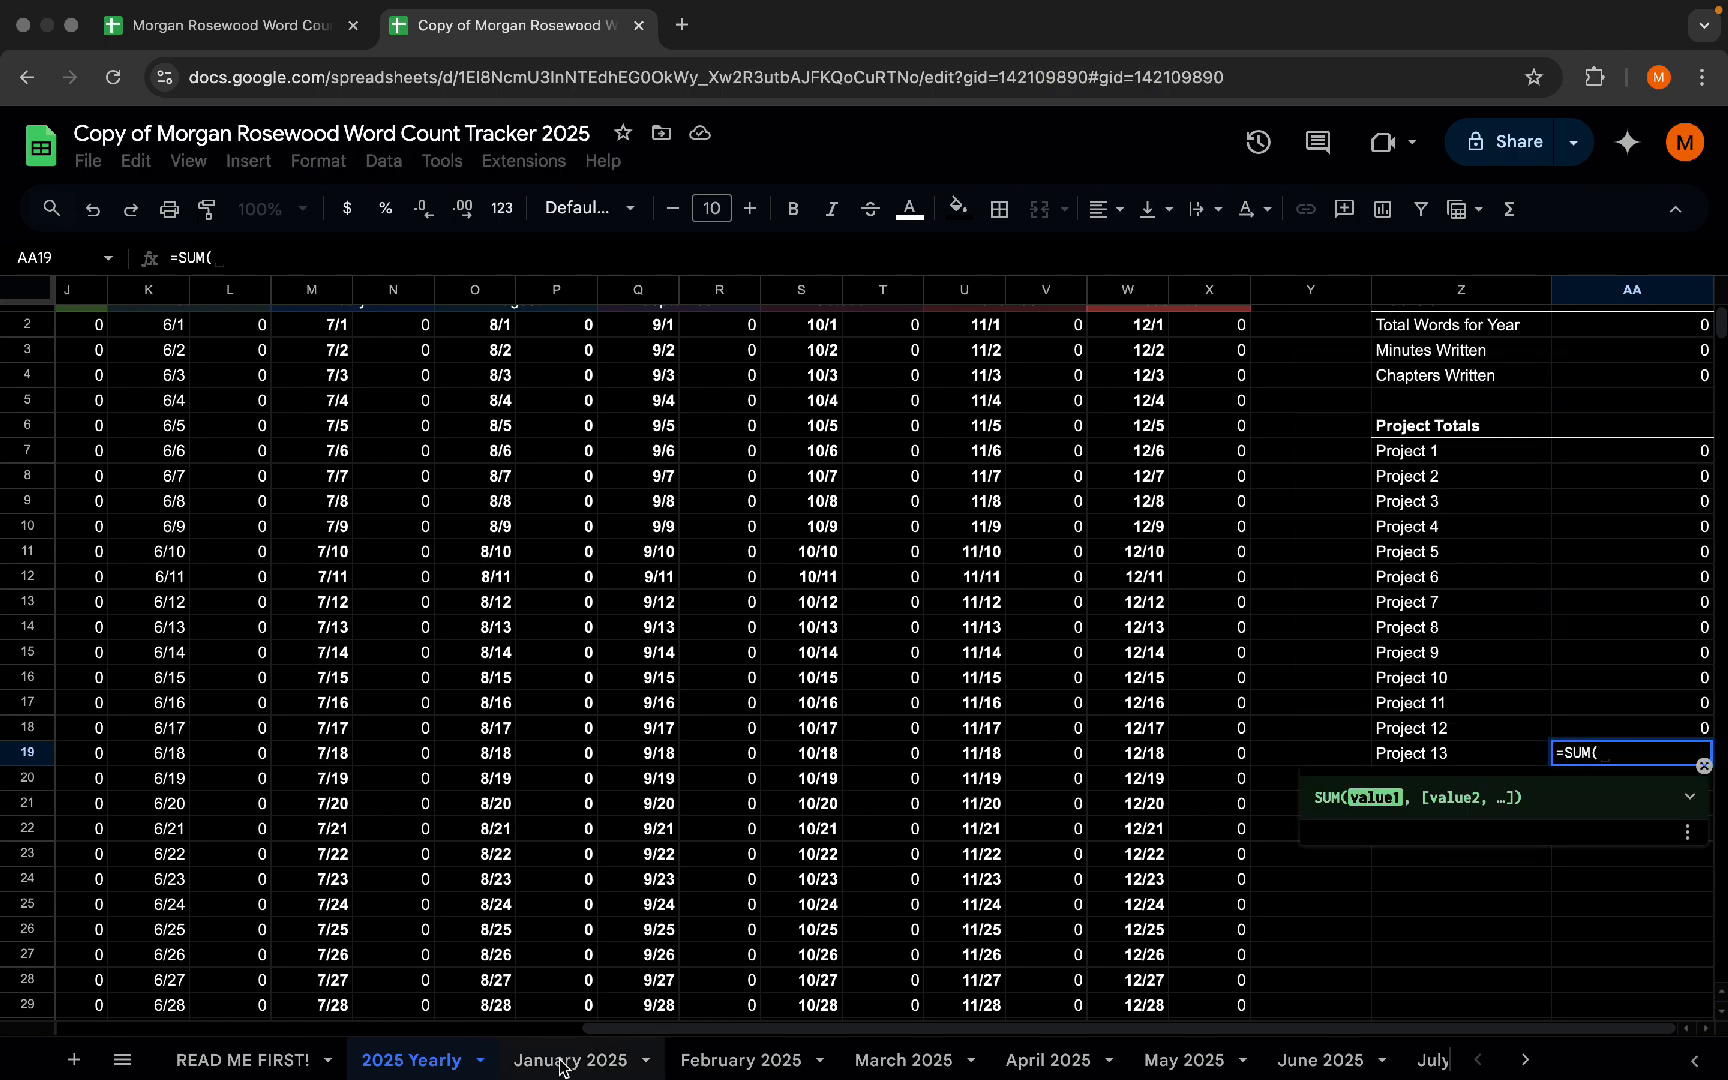
scroll(1288, 700, down, 3)
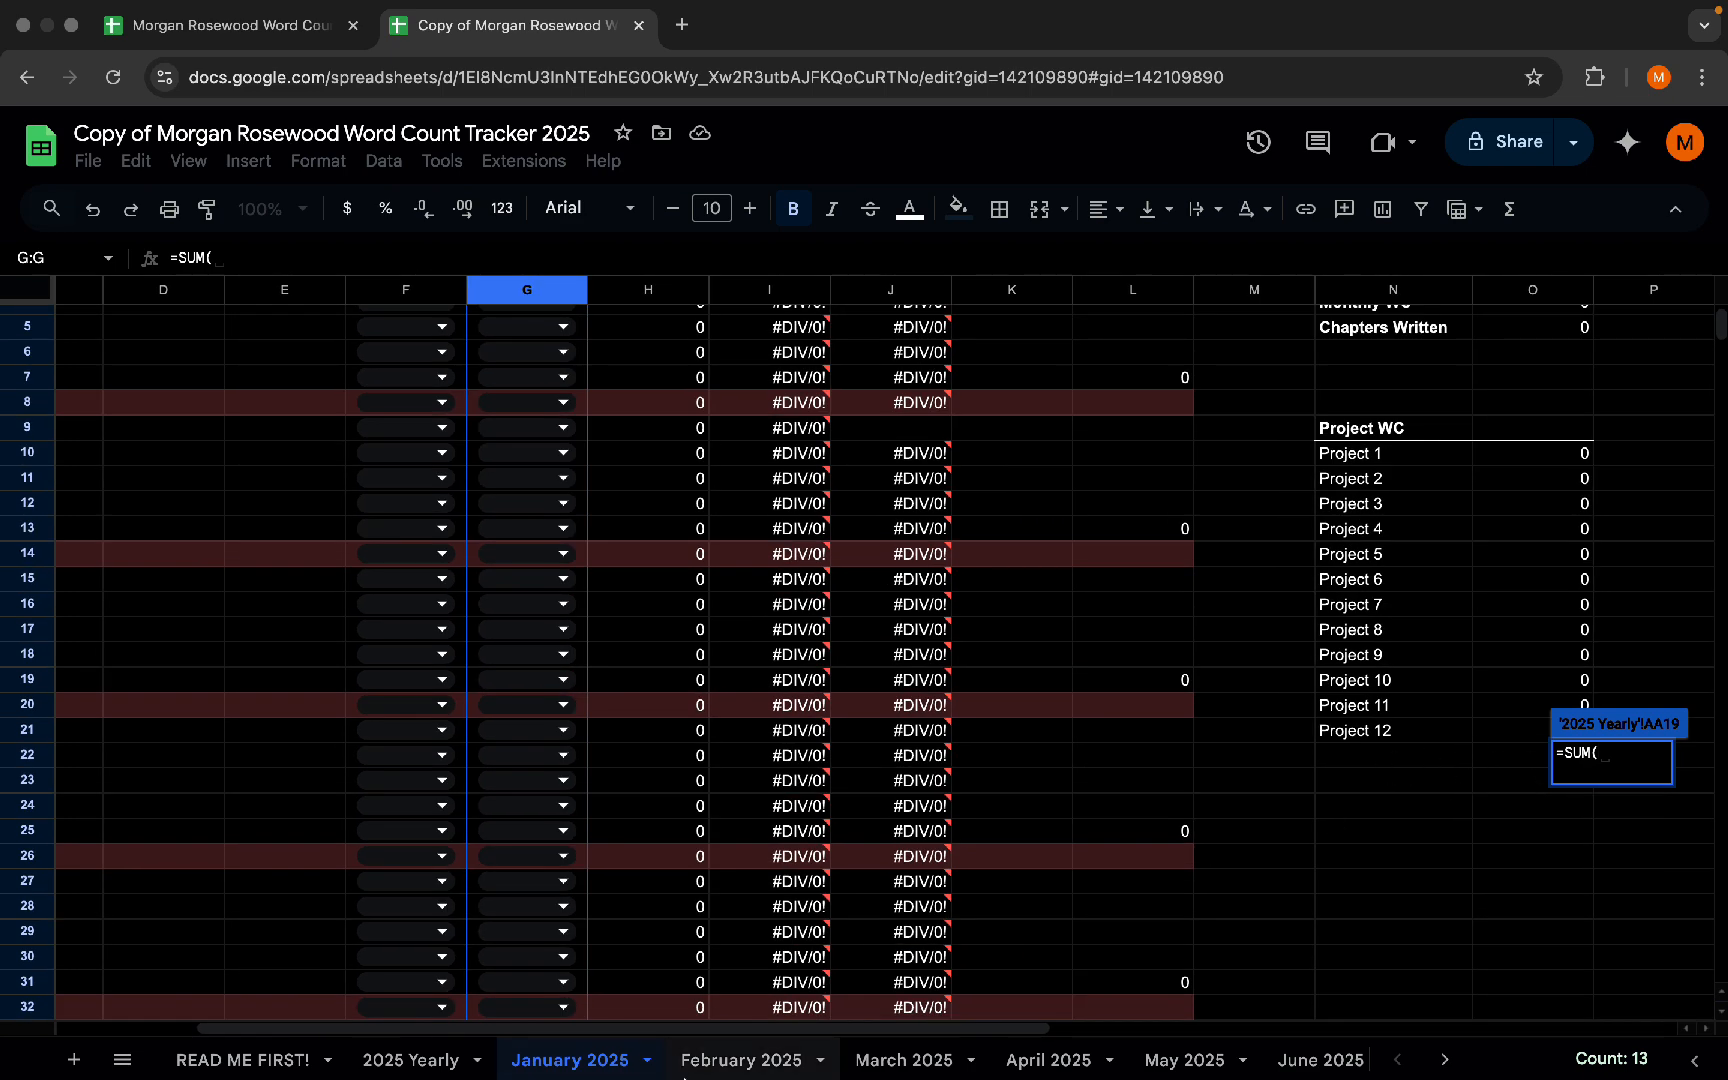
click(713, 1062)
click(1496, 778)
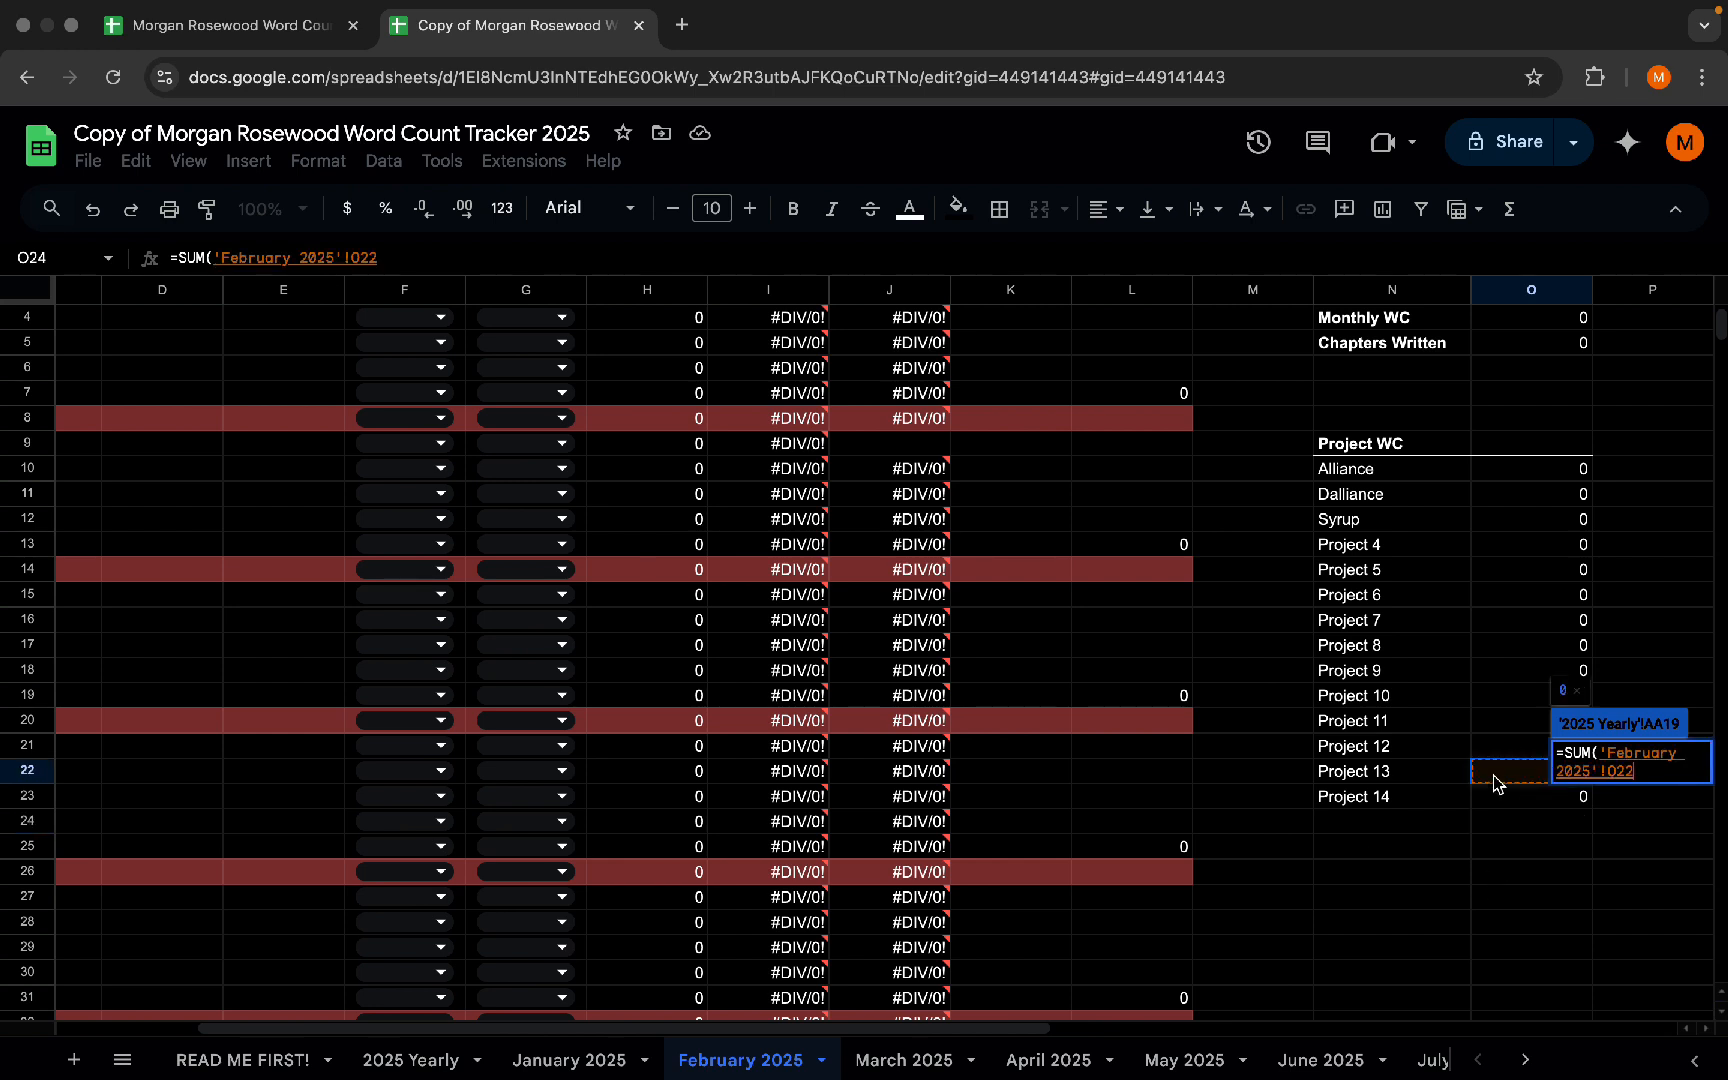
text(,)
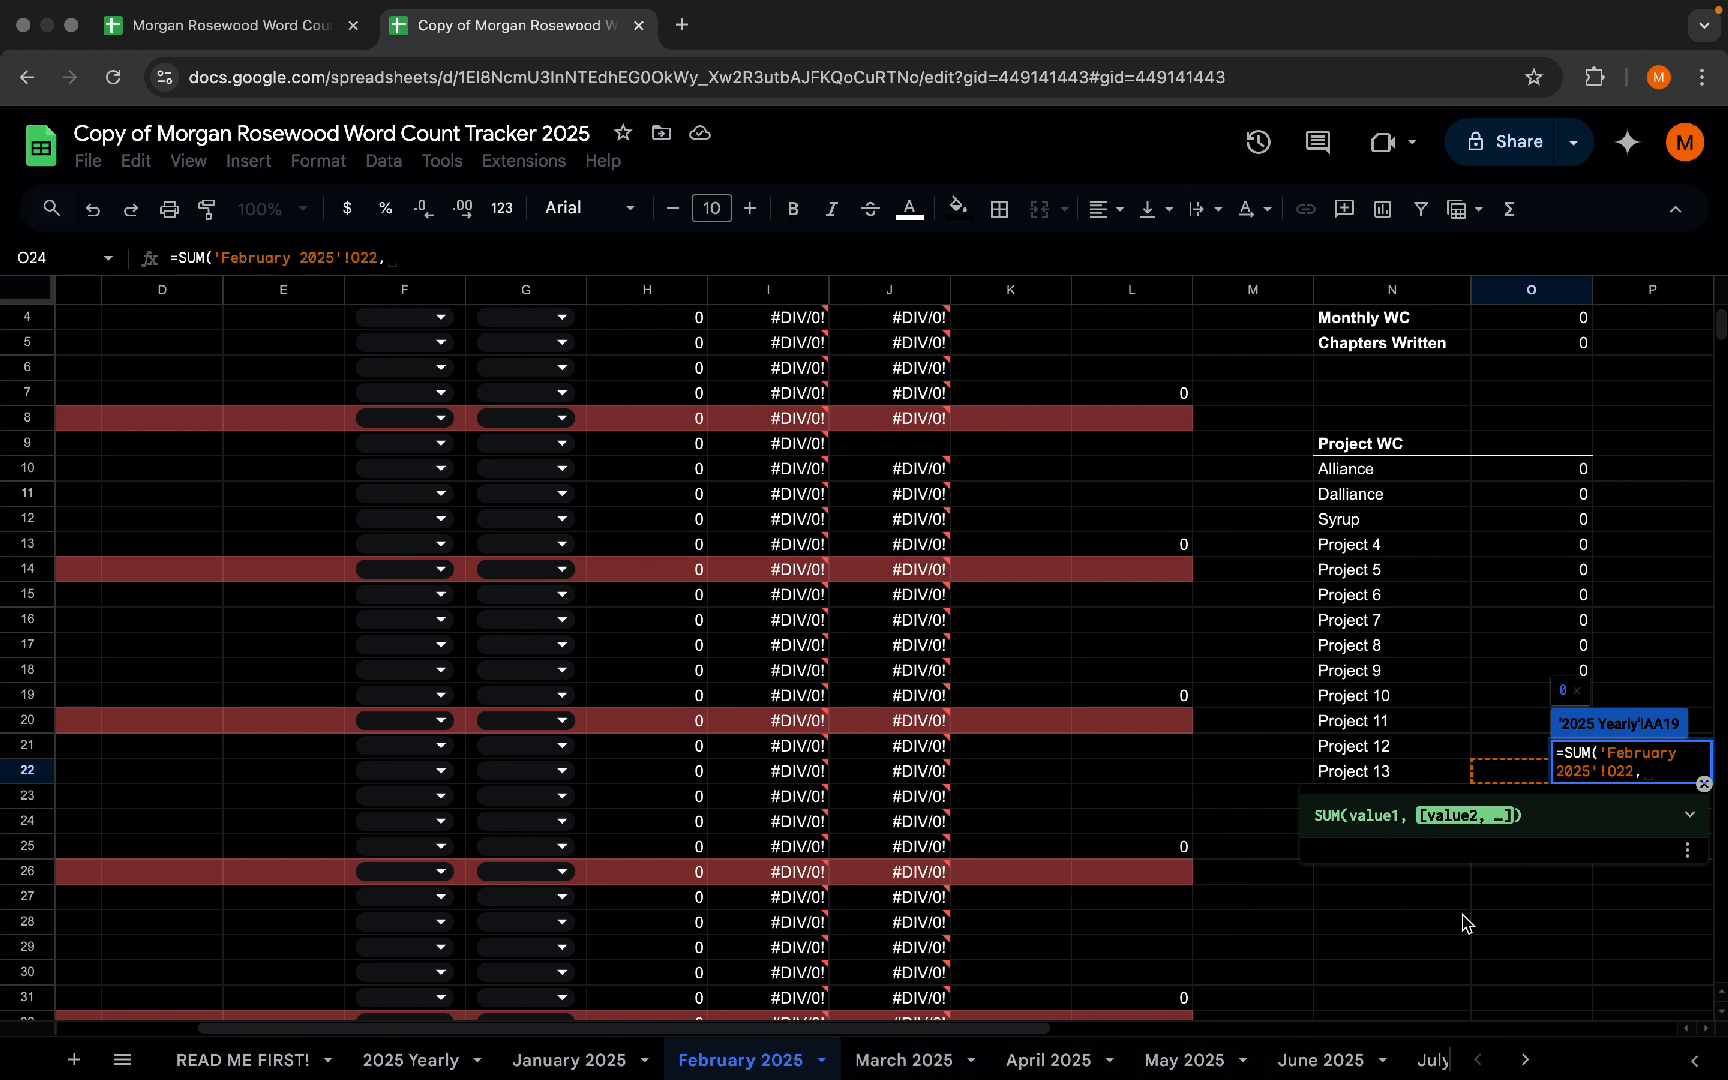
key(BackSpace)
text())
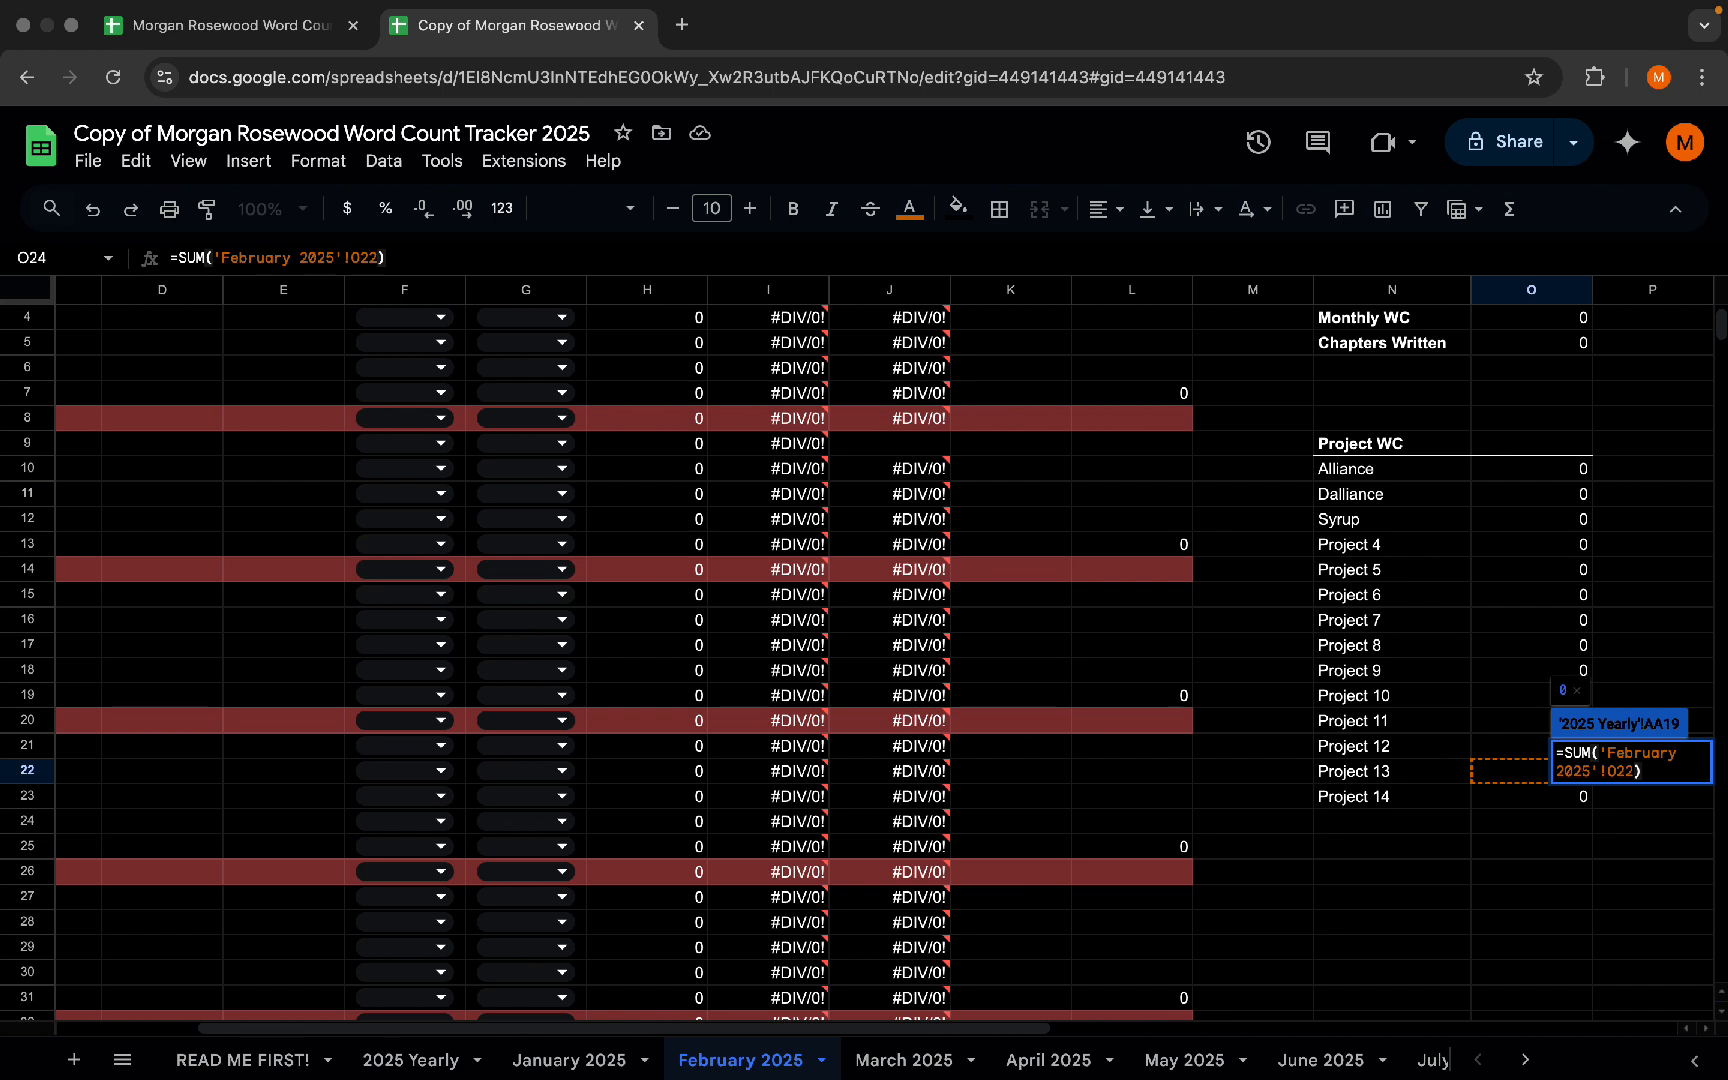
key(Return)
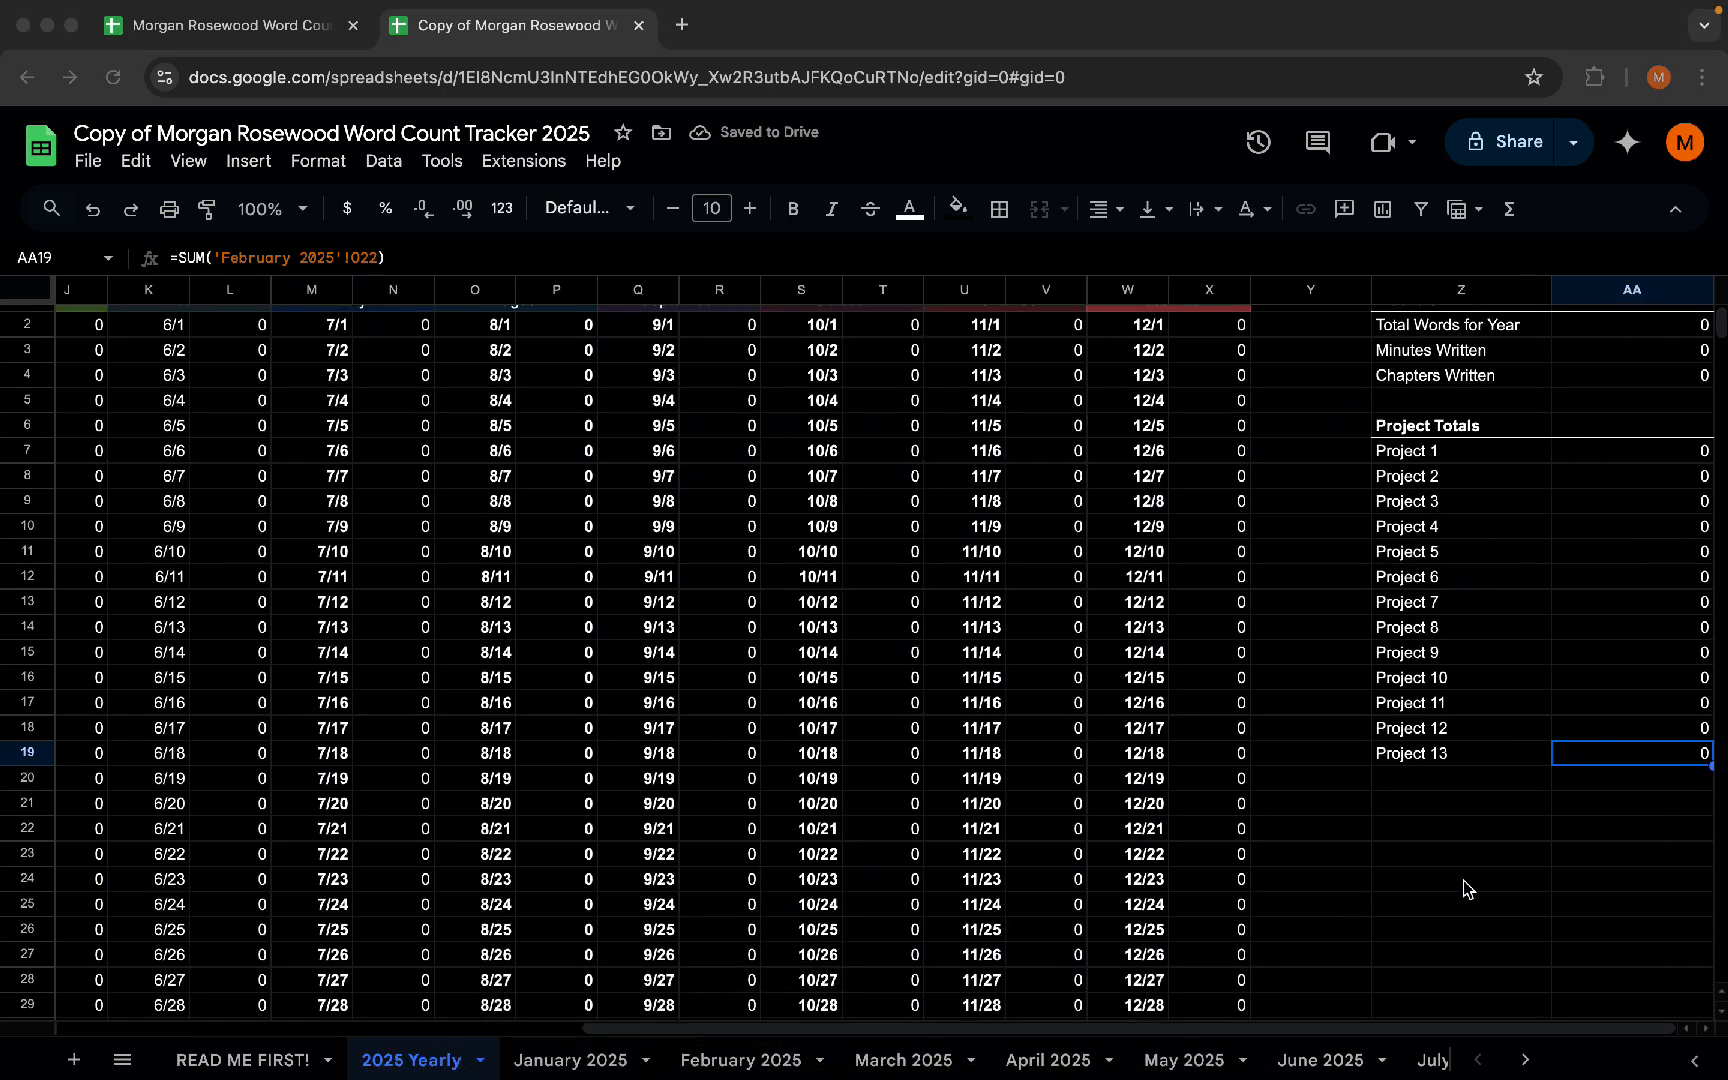
- On the February 2025 sheet, enter test word counts 50 in C16 and 100 in D16, and assign Project 13 in G16
click(740, 1060)
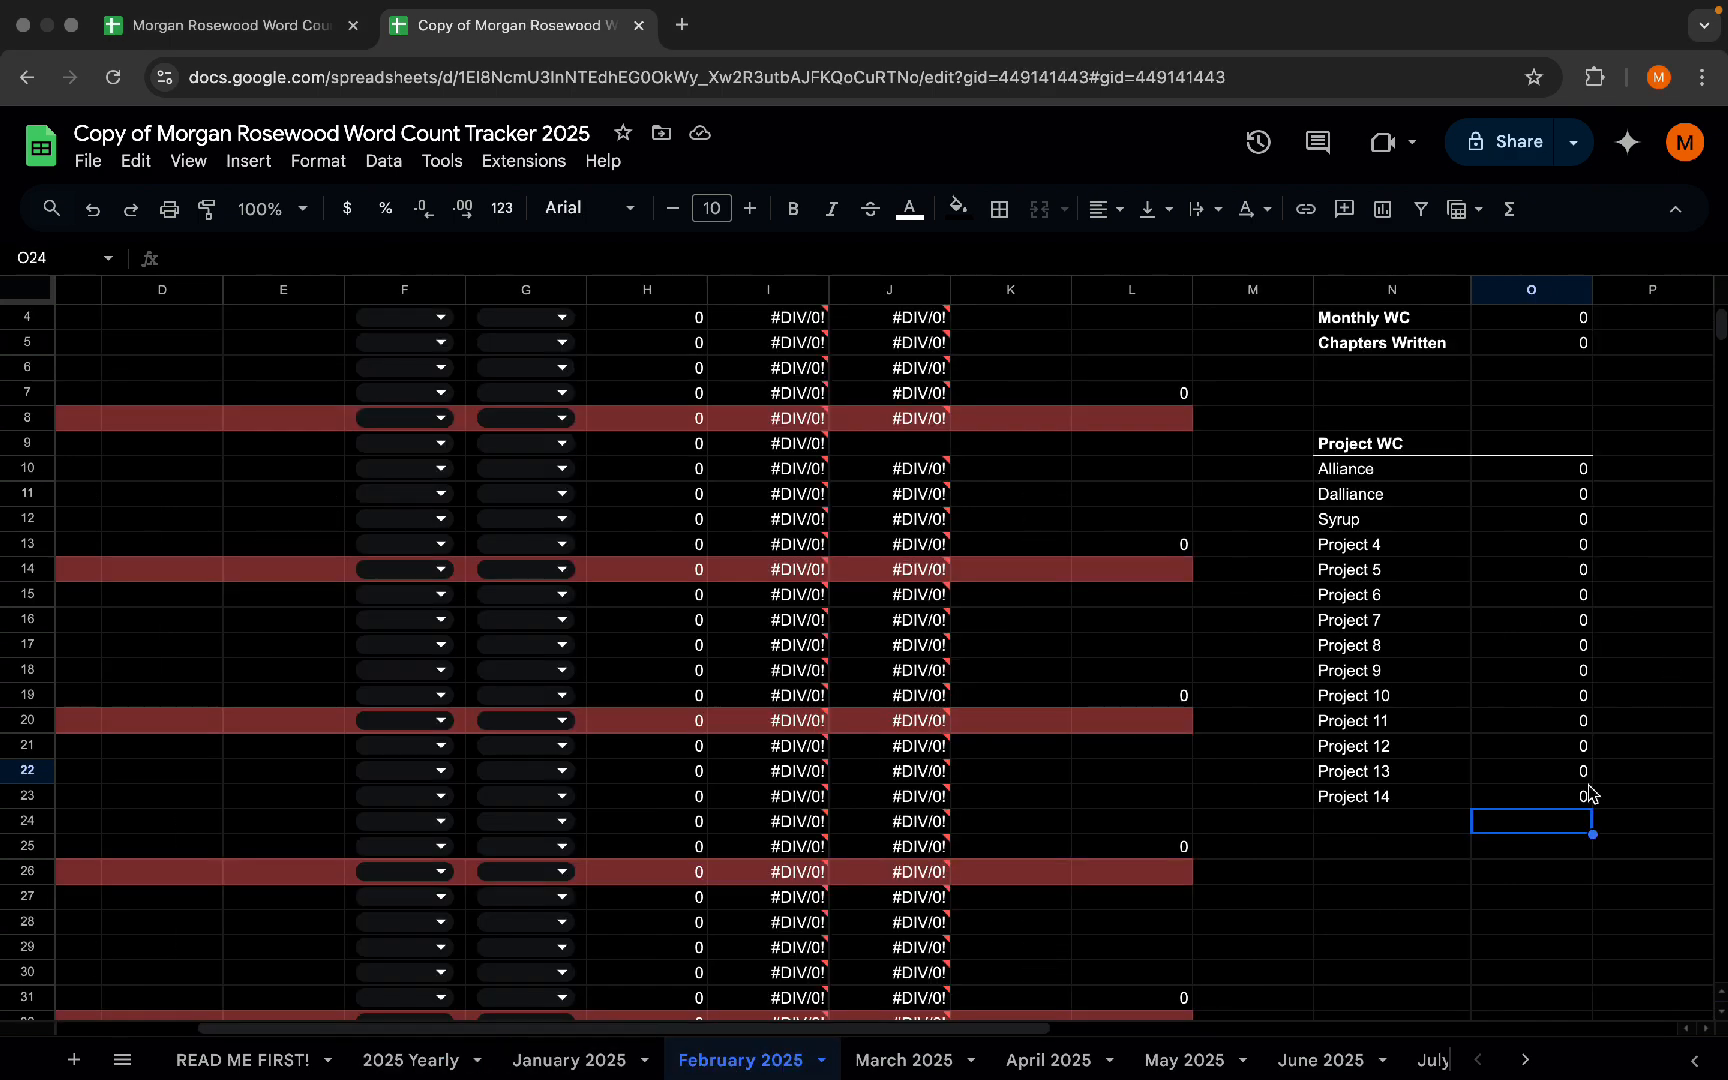
scroll(663, 662, left, 3)
scroll(663, 660, up, 1)
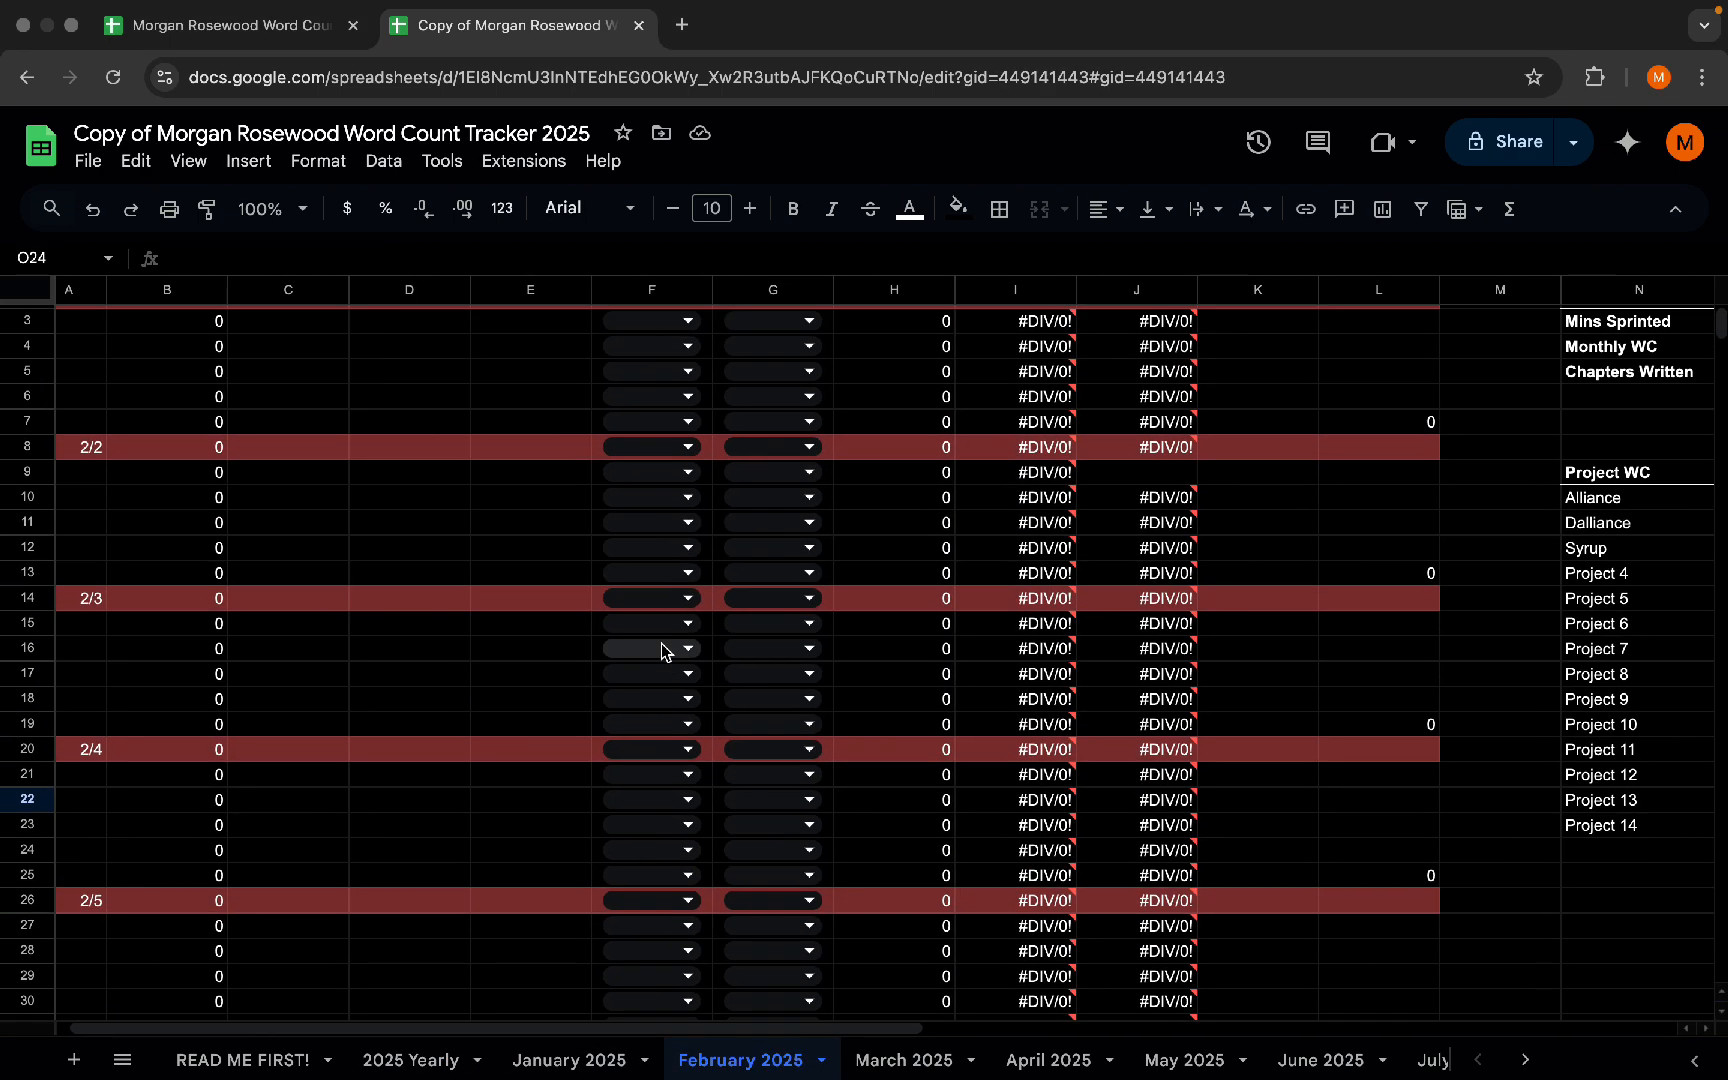
click(306, 658)
text(5)
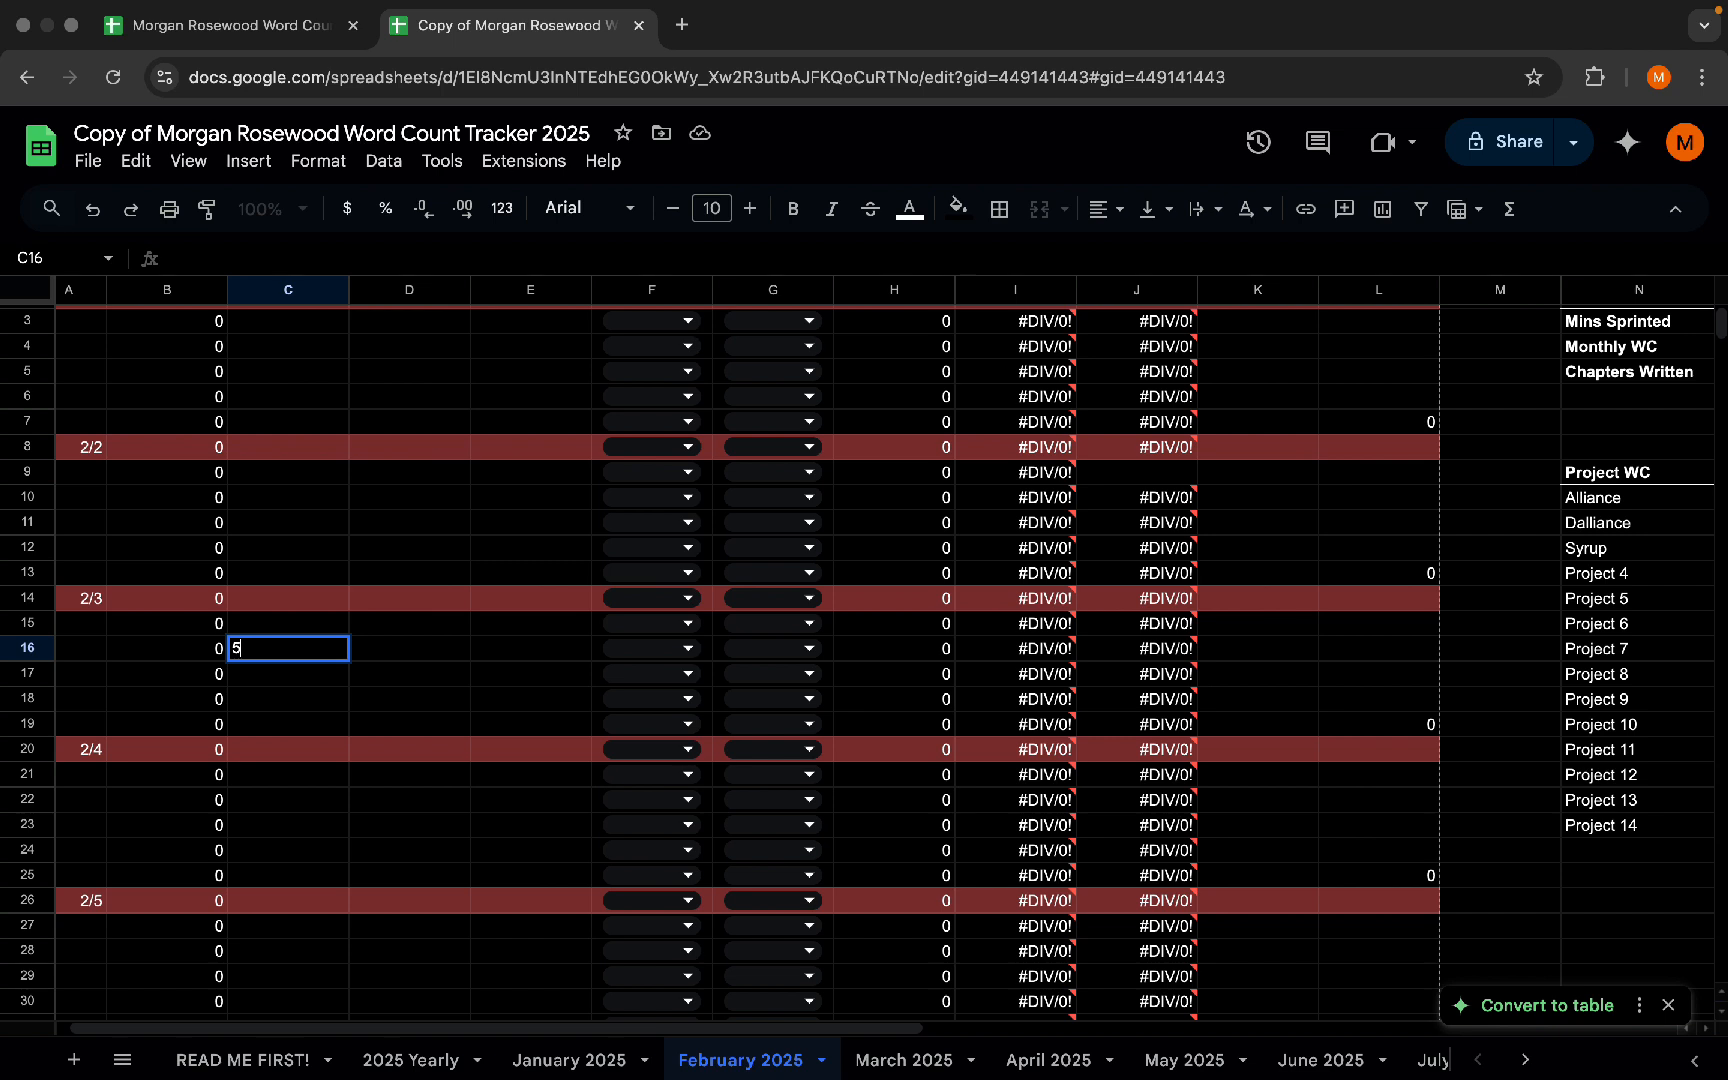
text(0)
key(Tab)
text(100)
click(765, 648)
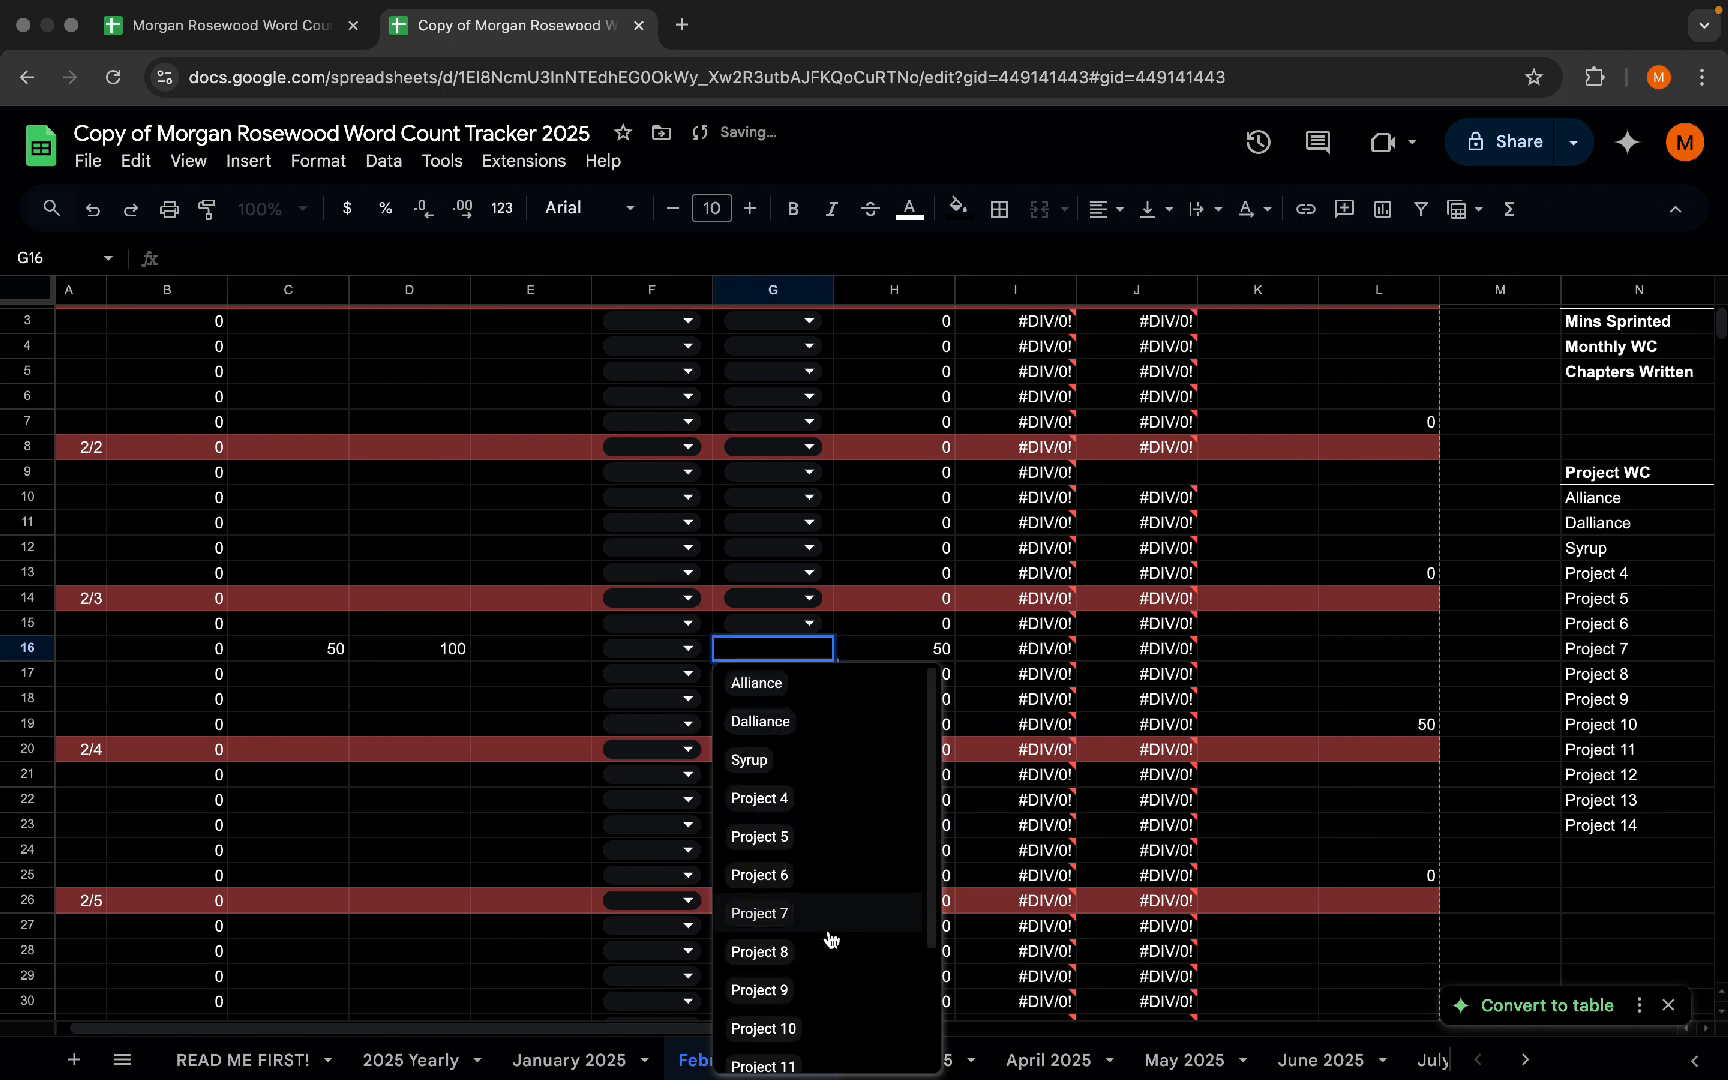
scroll(828, 938, down, 3)
click(806, 975)
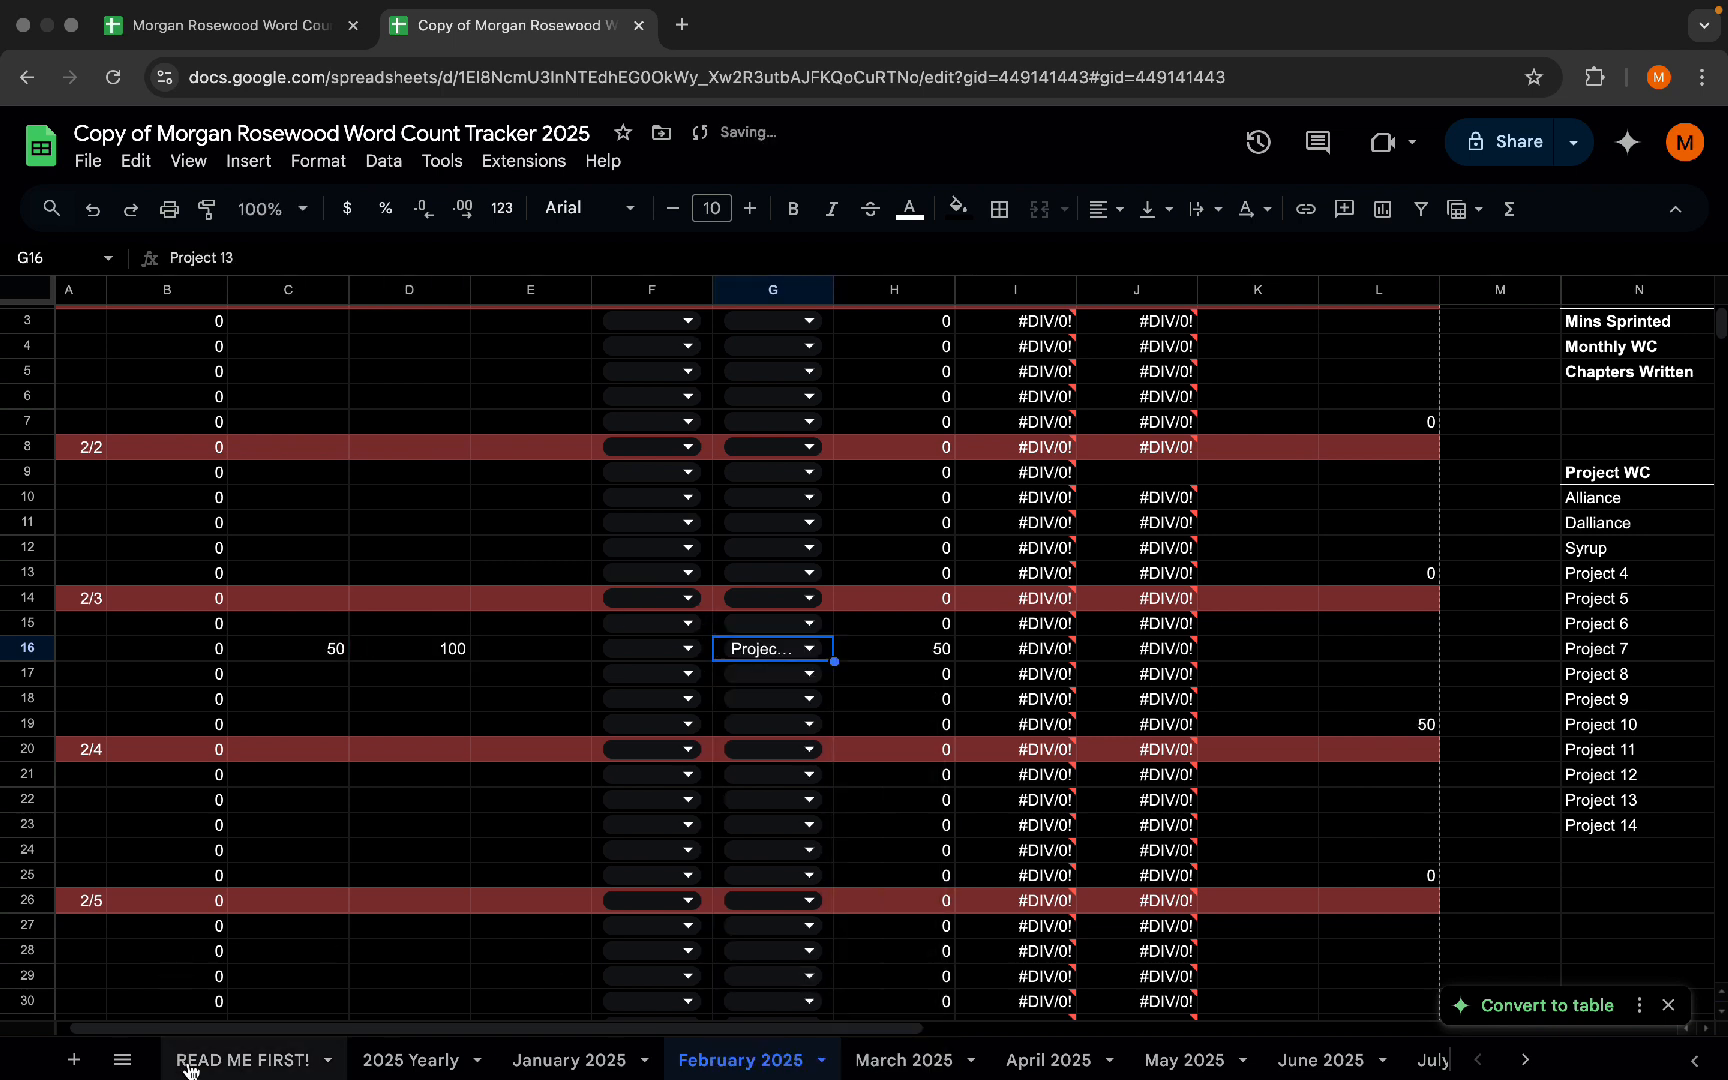
- Check the Project 13 total on the 2025 Yearly sheet and copy the project names in N10:N23 of the February 2025 sheet
click(405, 1060)
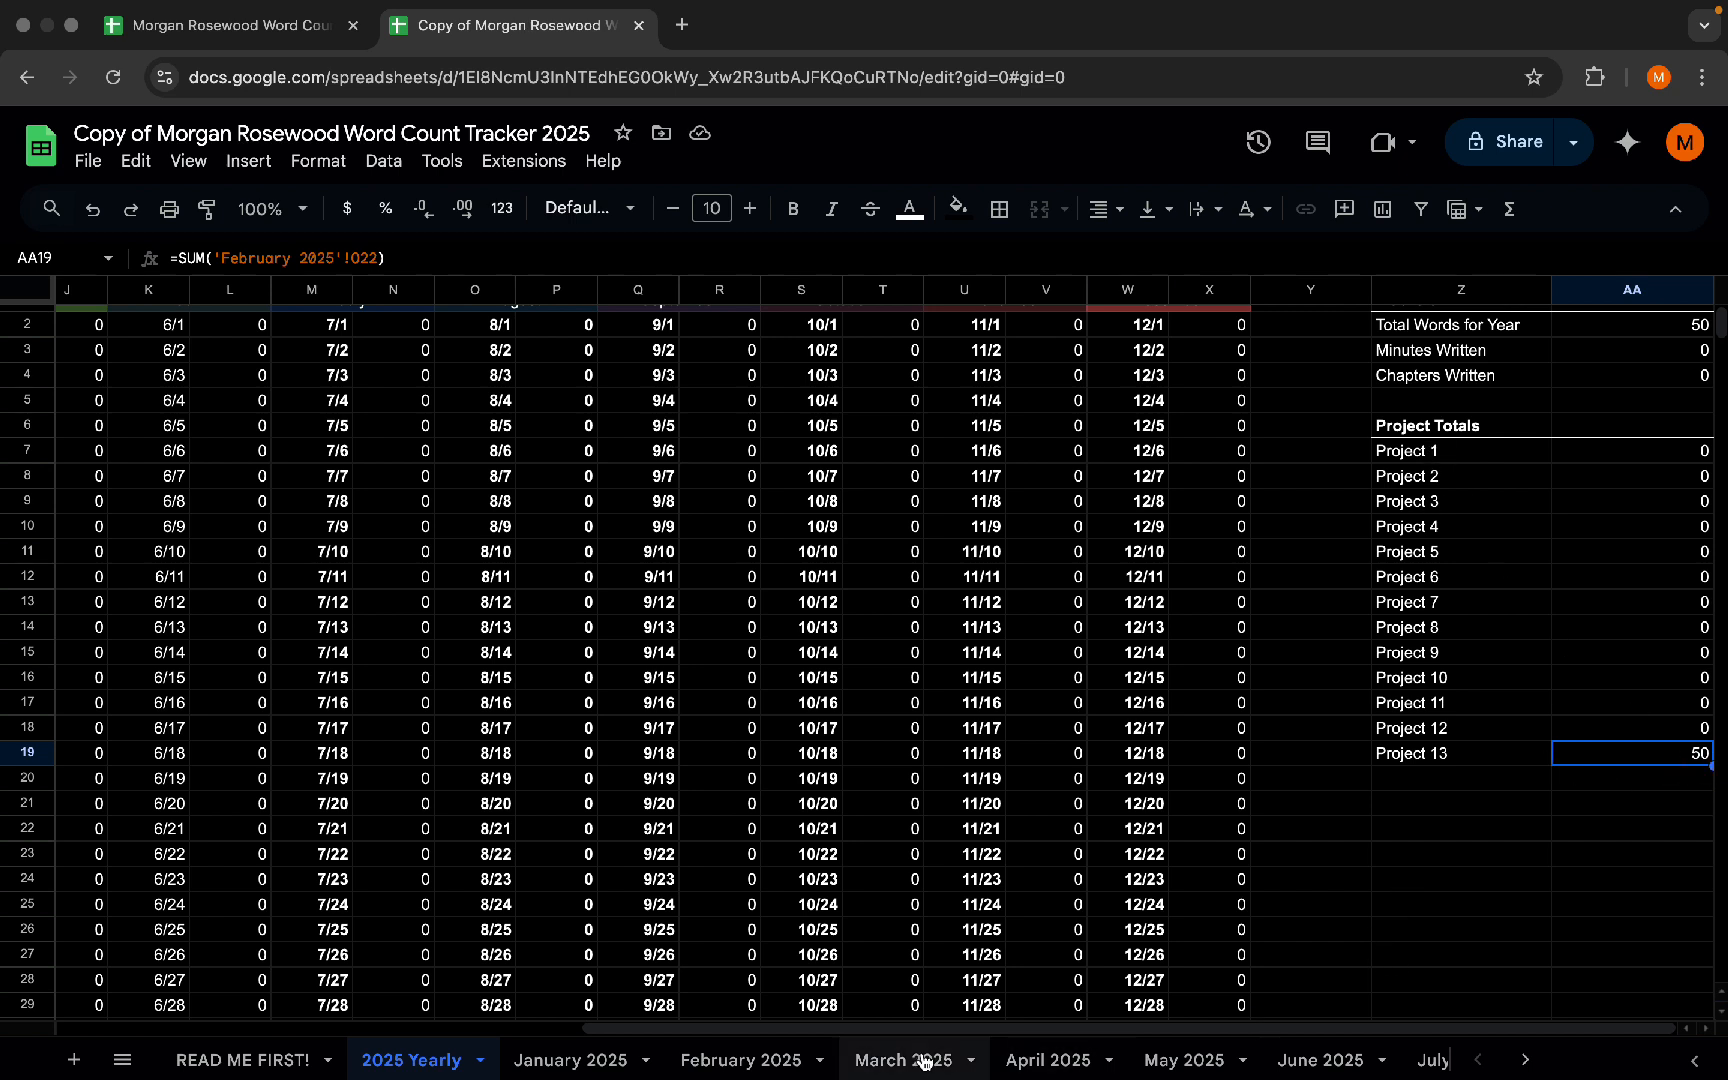
click(760, 1064)
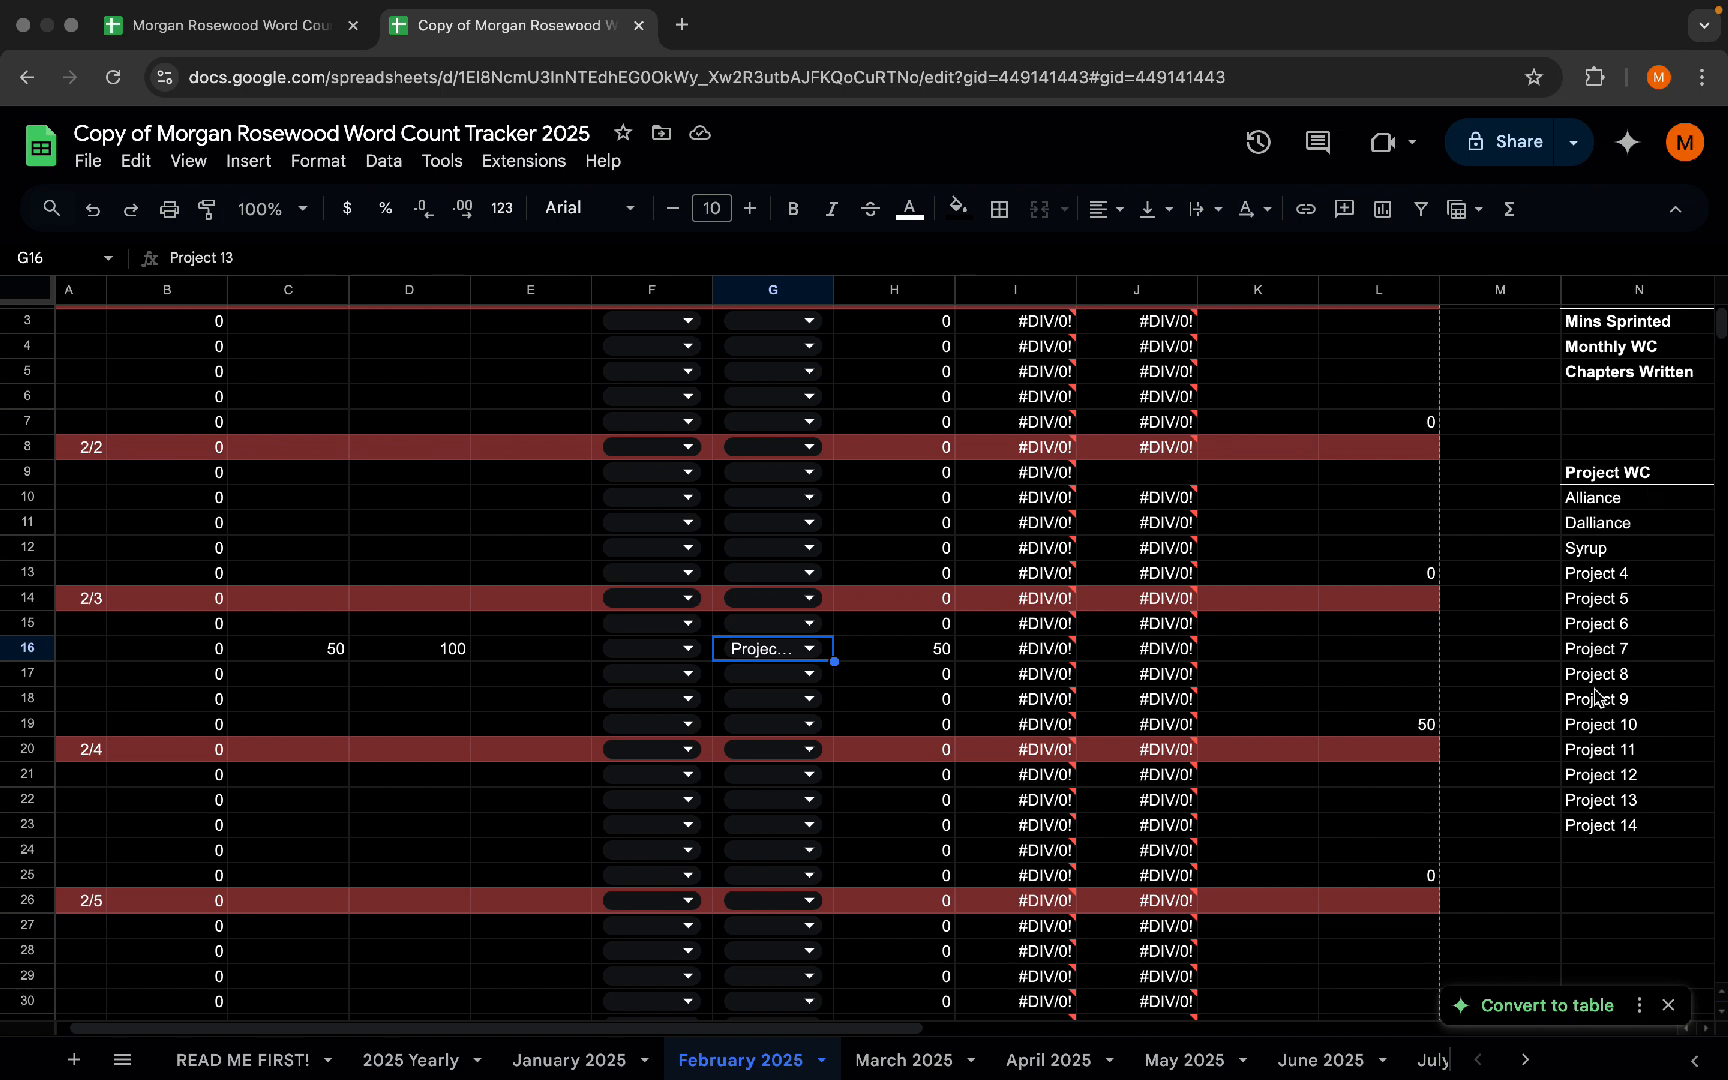
drag(1603, 495, 1628, 835)
key(super+c)
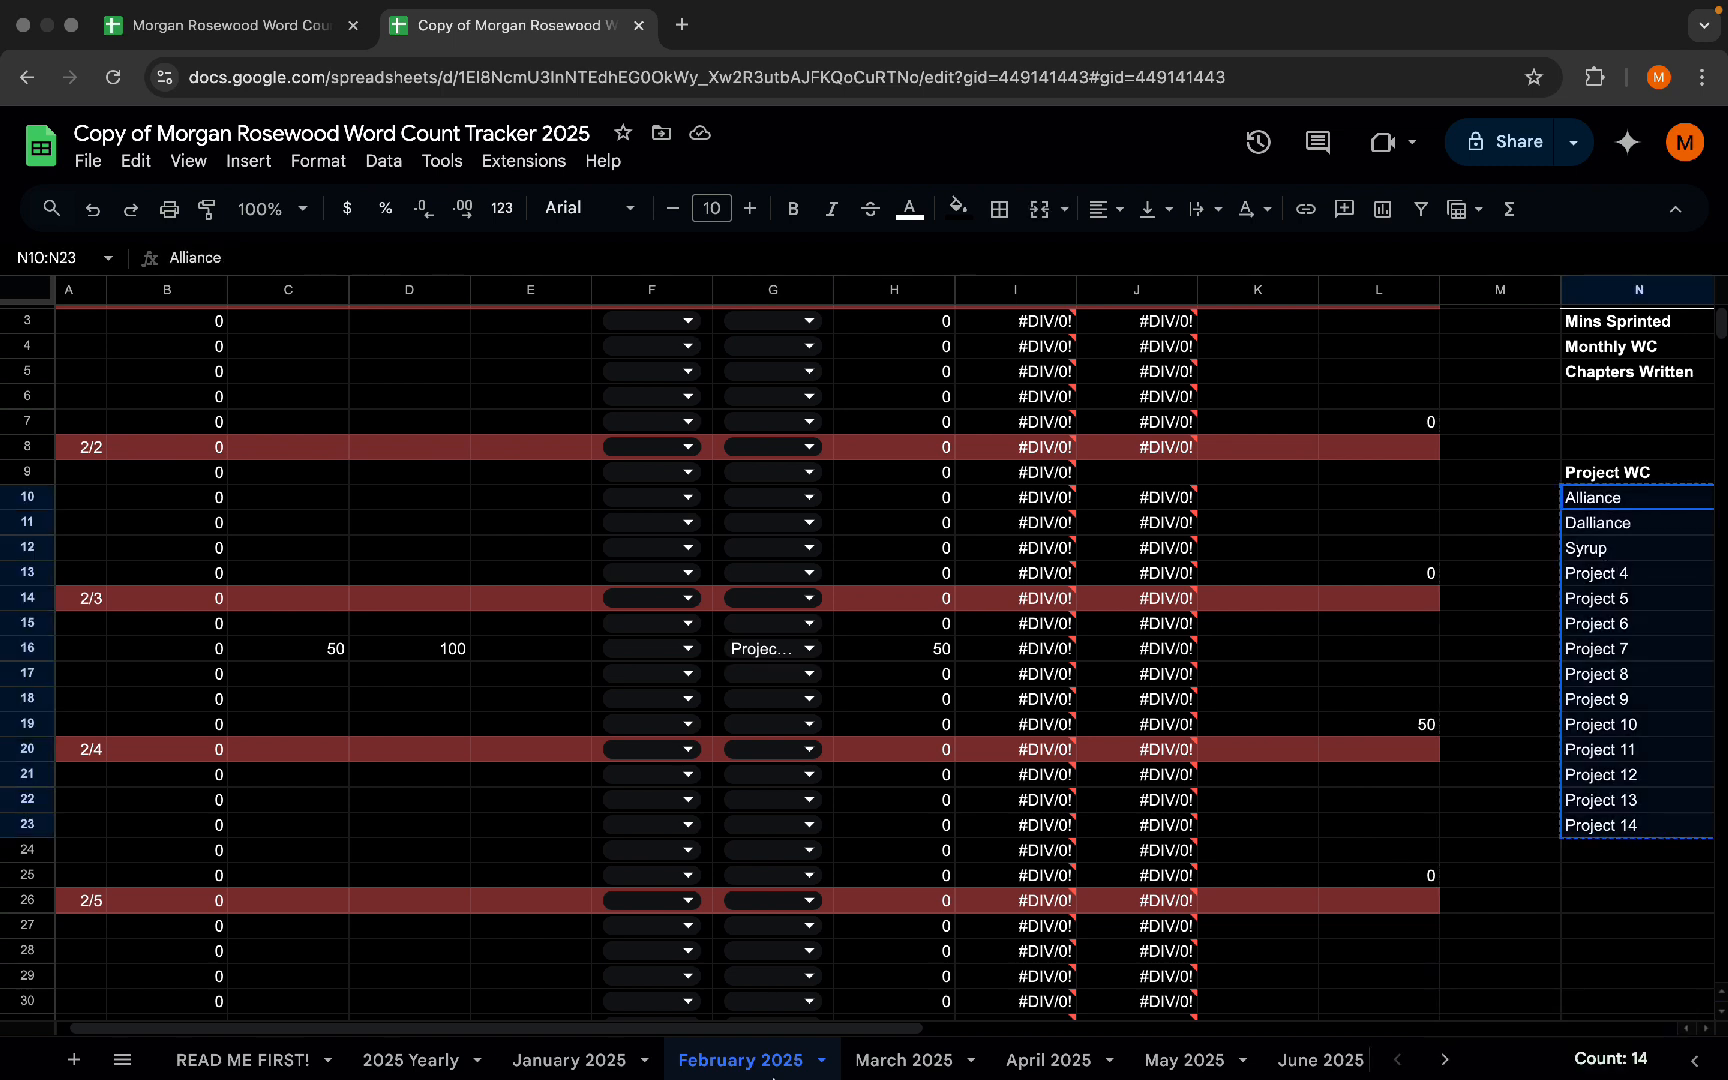
- Paste the copied project names as values only over the Project Totals labels starting at Z7 on the 2025 Yearly sheet
click(440, 1052)
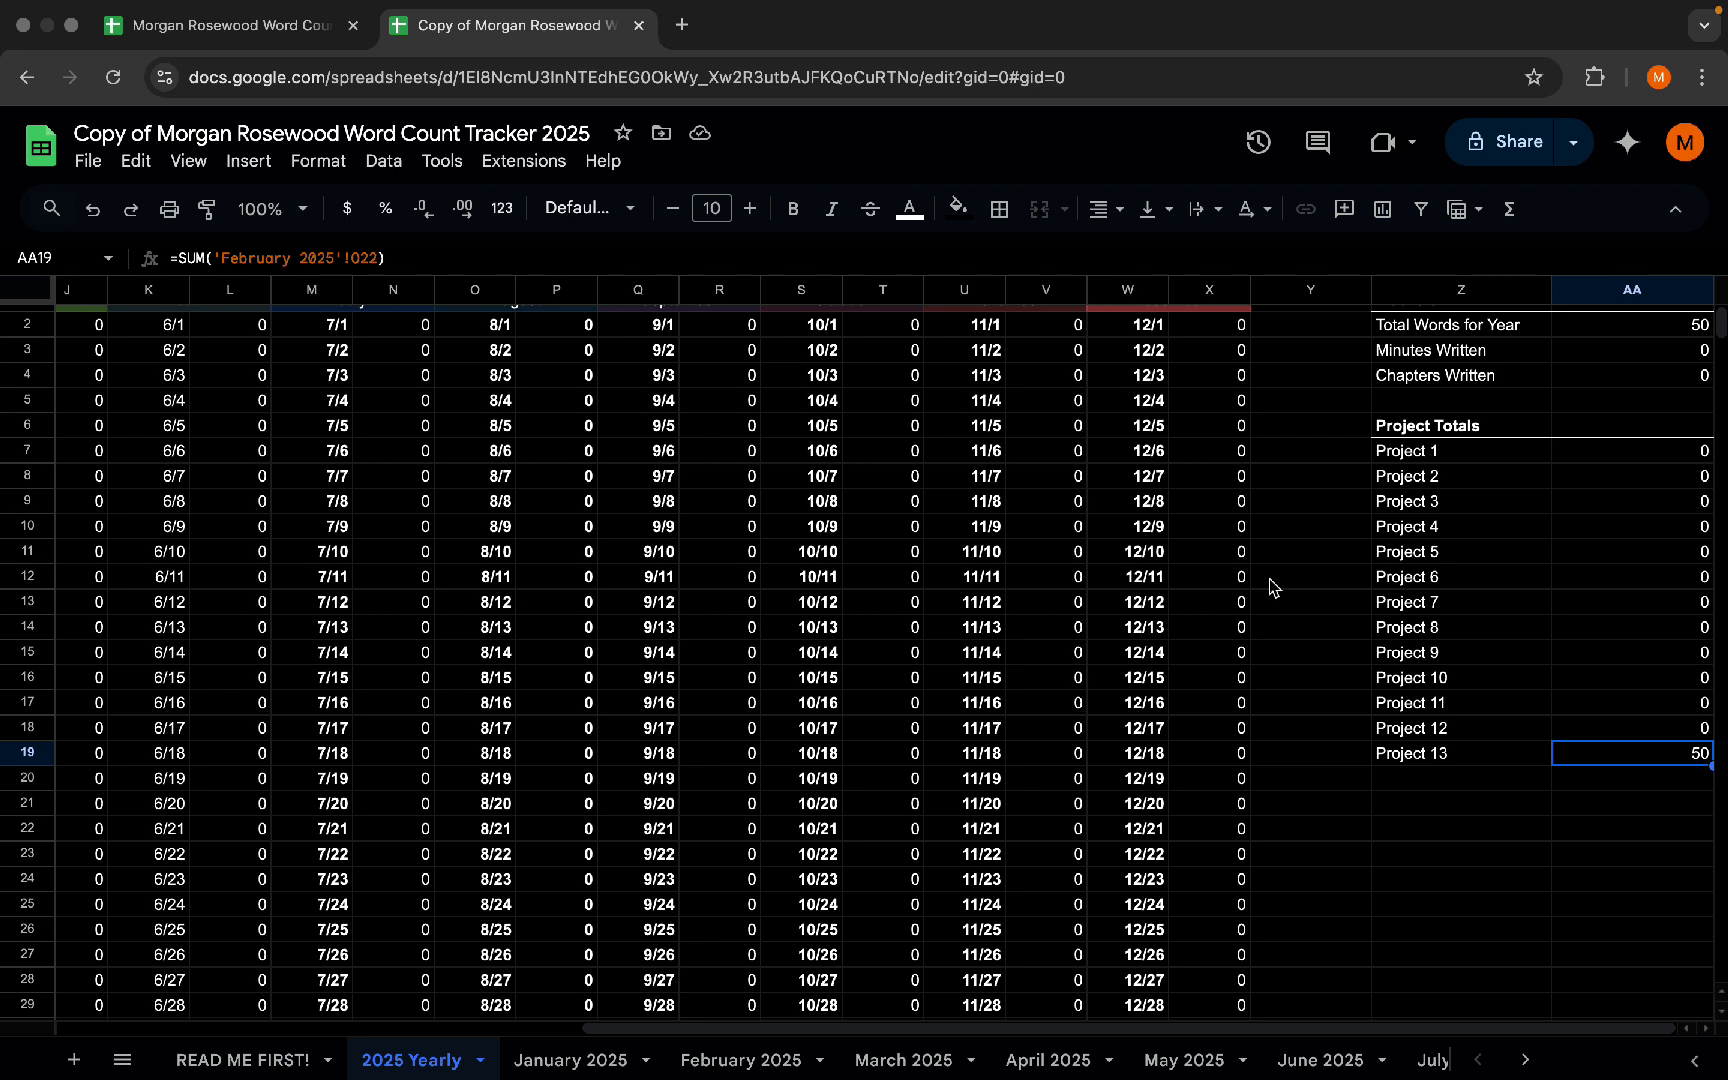
click(1393, 453)
shift+click(1432, 757)
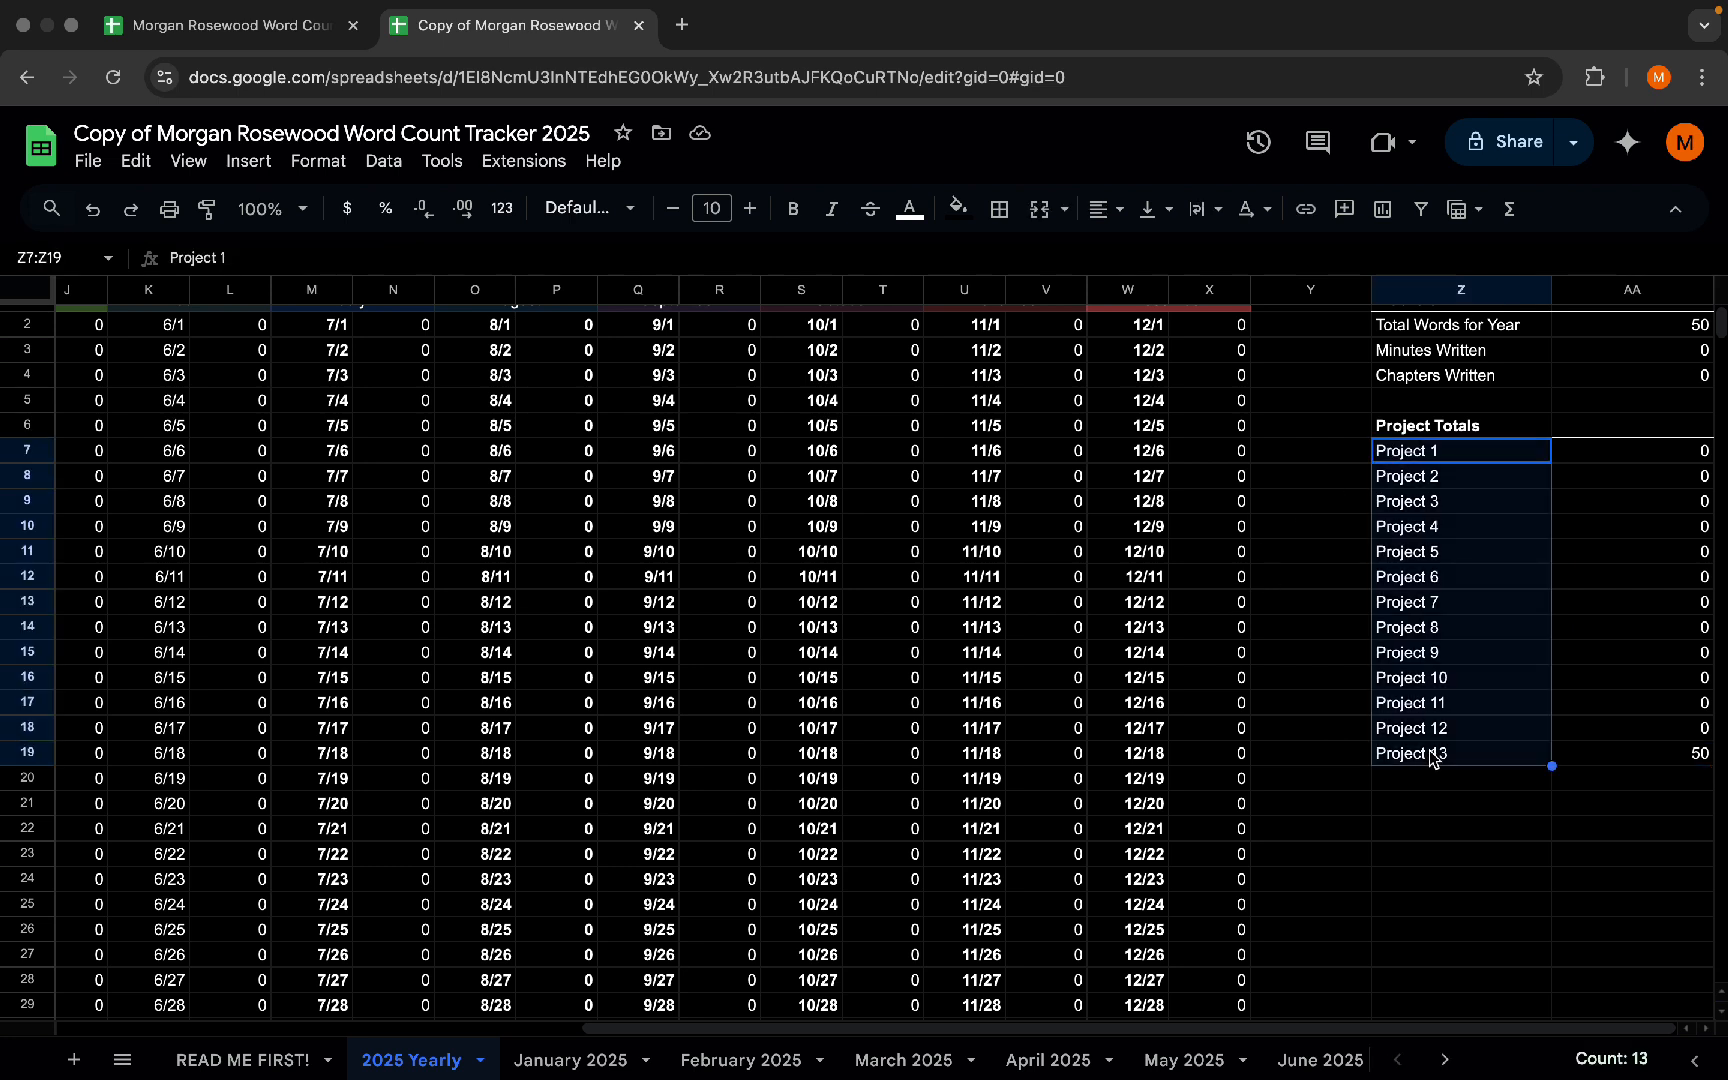
right_click(1416, 612)
mouse_move(1520, 377)
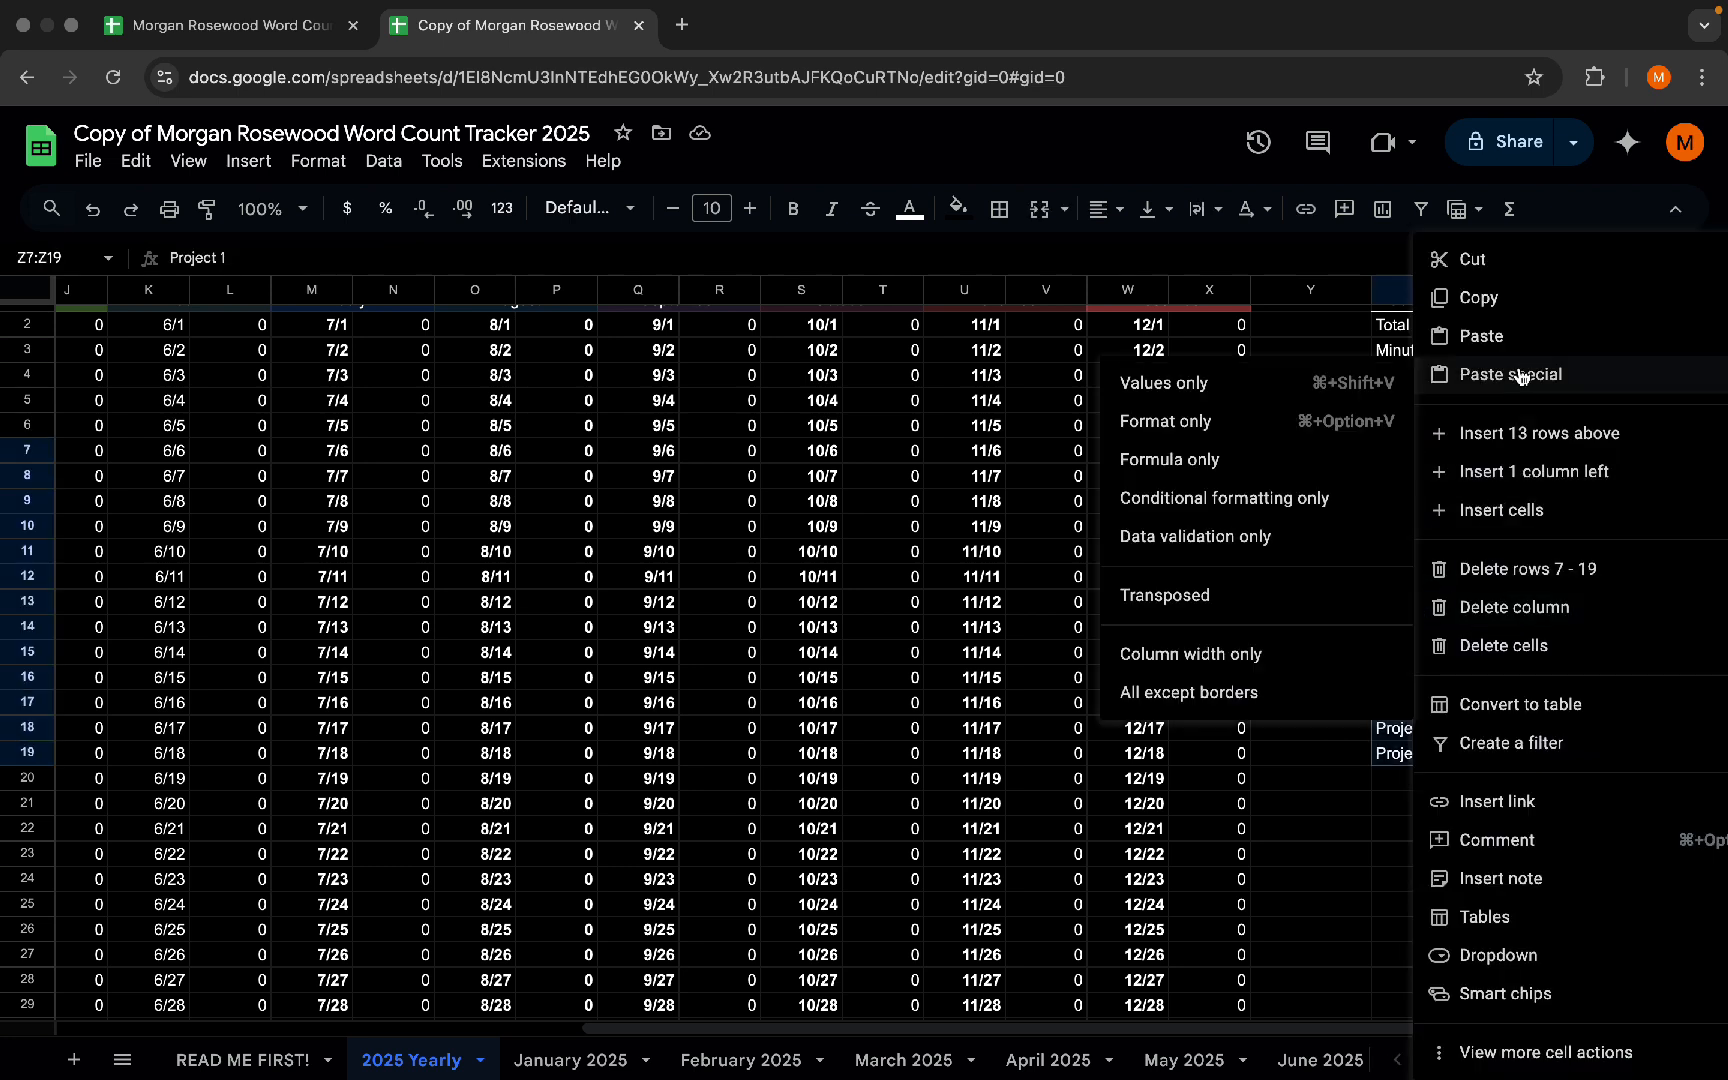
click(1195, 385)
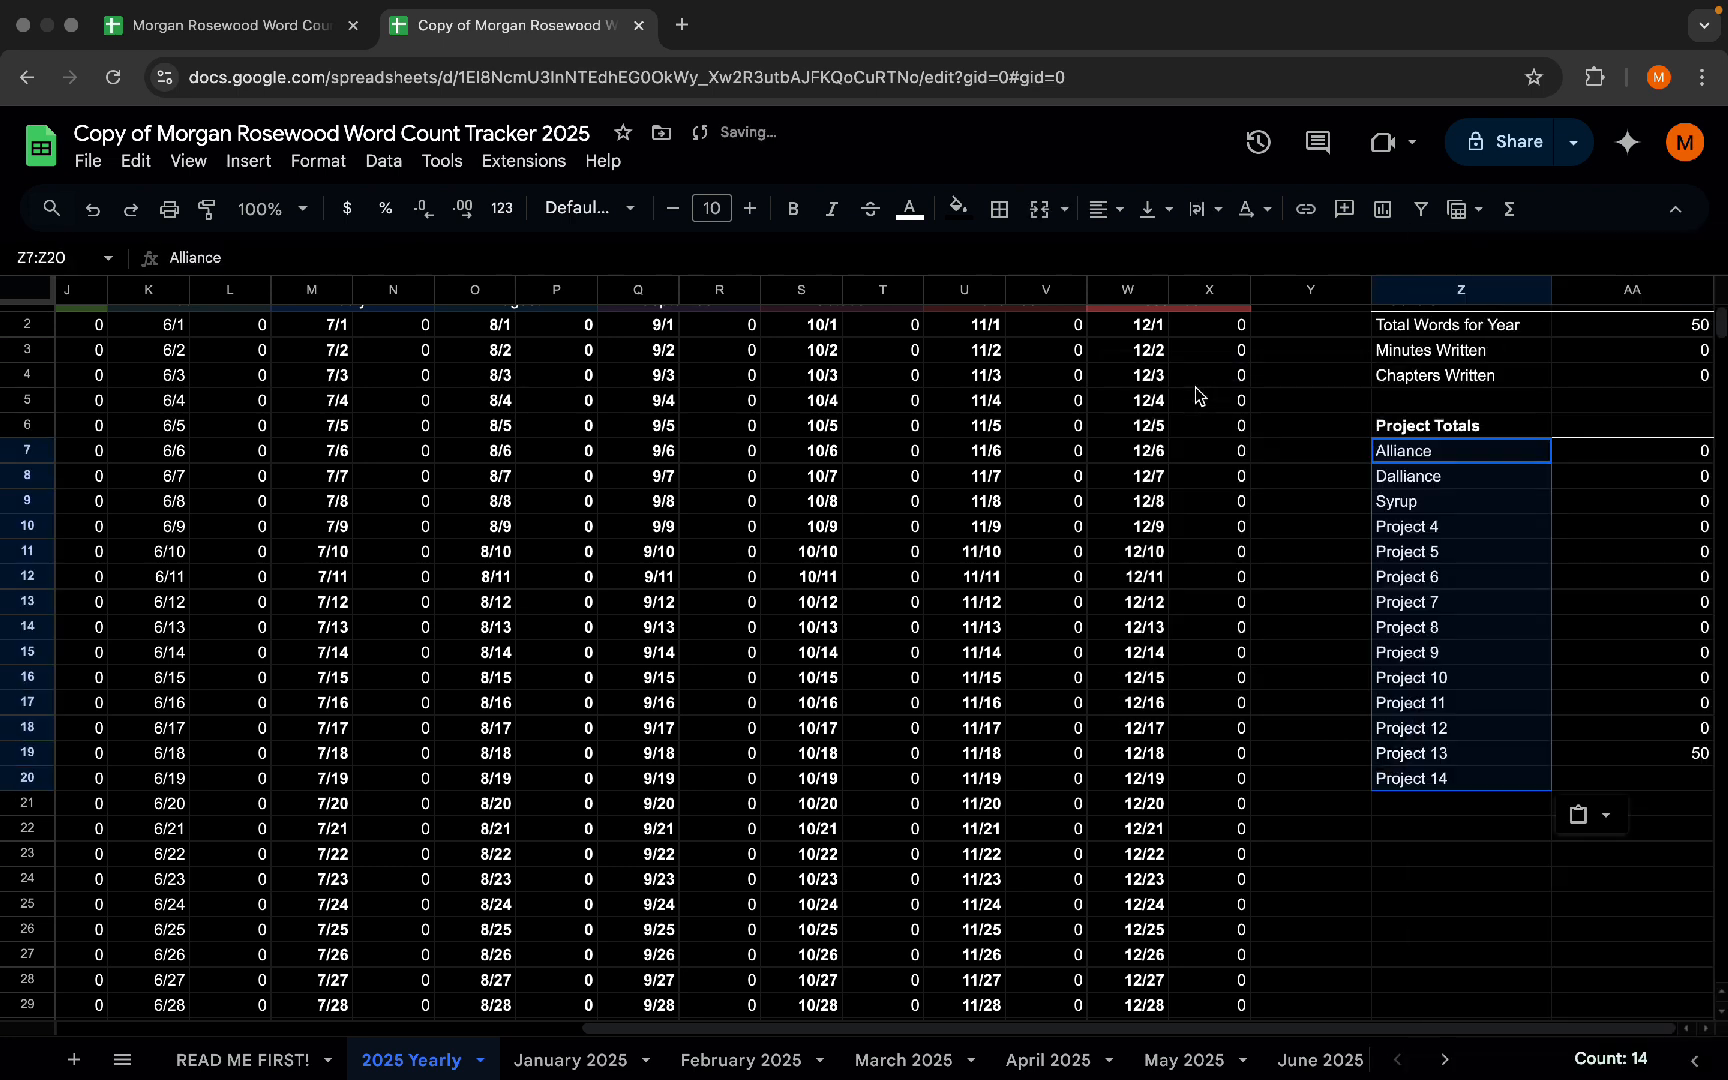
click(1389, 889)
scroll(1389, 890, up, 1)
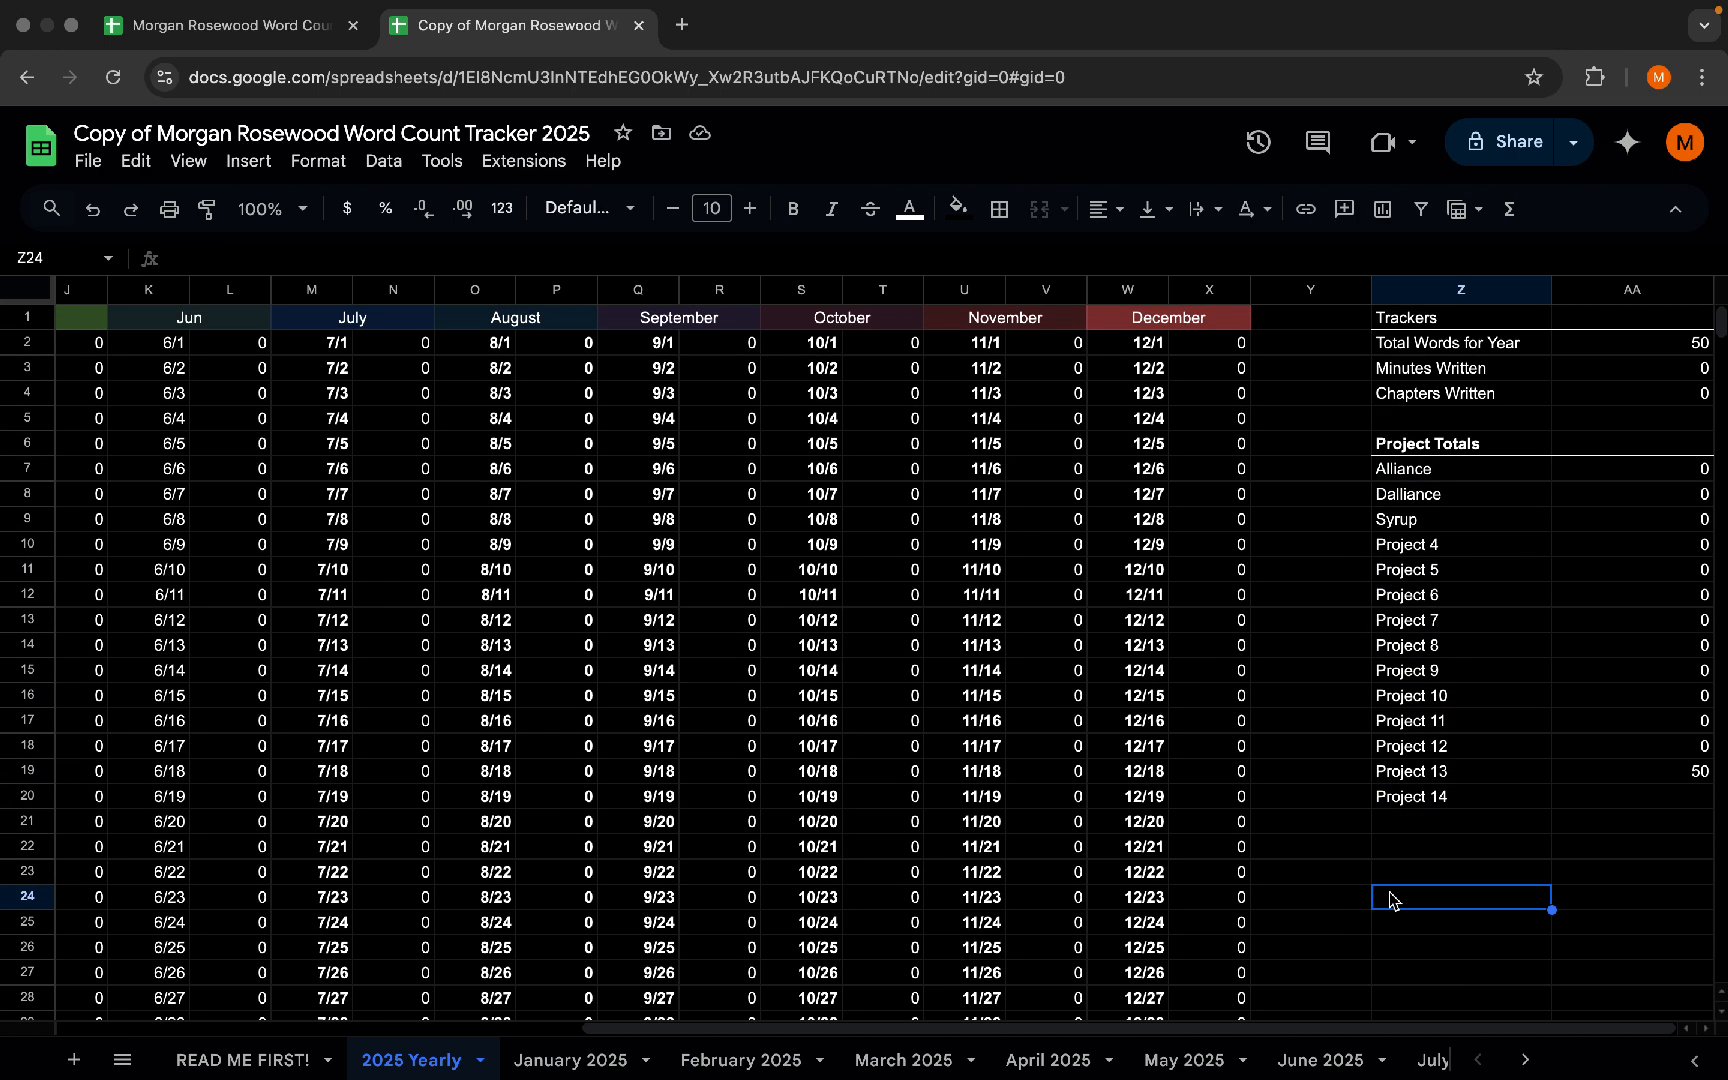
scroll(1153, 548, down, 3)
scroll(1155, 550, up, 3)
scroll(1153, 548, left, 3)
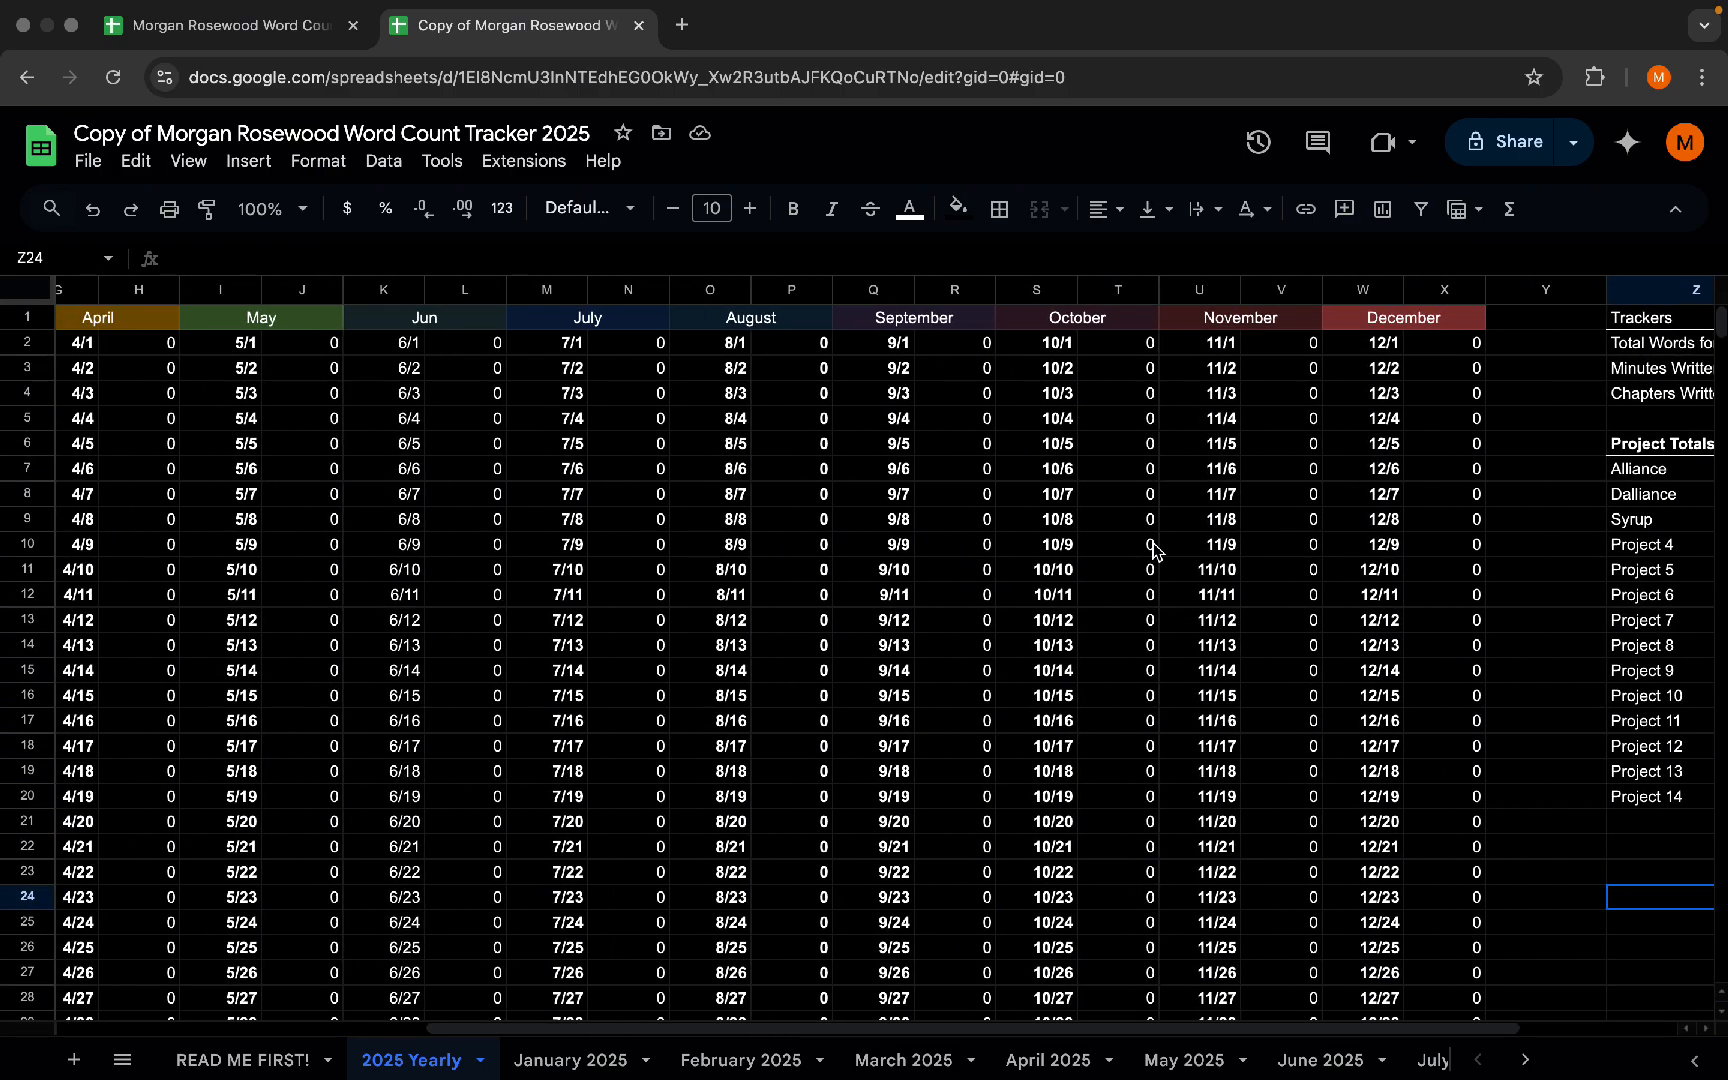
scroll(1153, 548, right, 3)
scroll(1153, 548, down, 1)
scroll(1153, 548, down, 10)
scroll(1153, 548, up, 10)
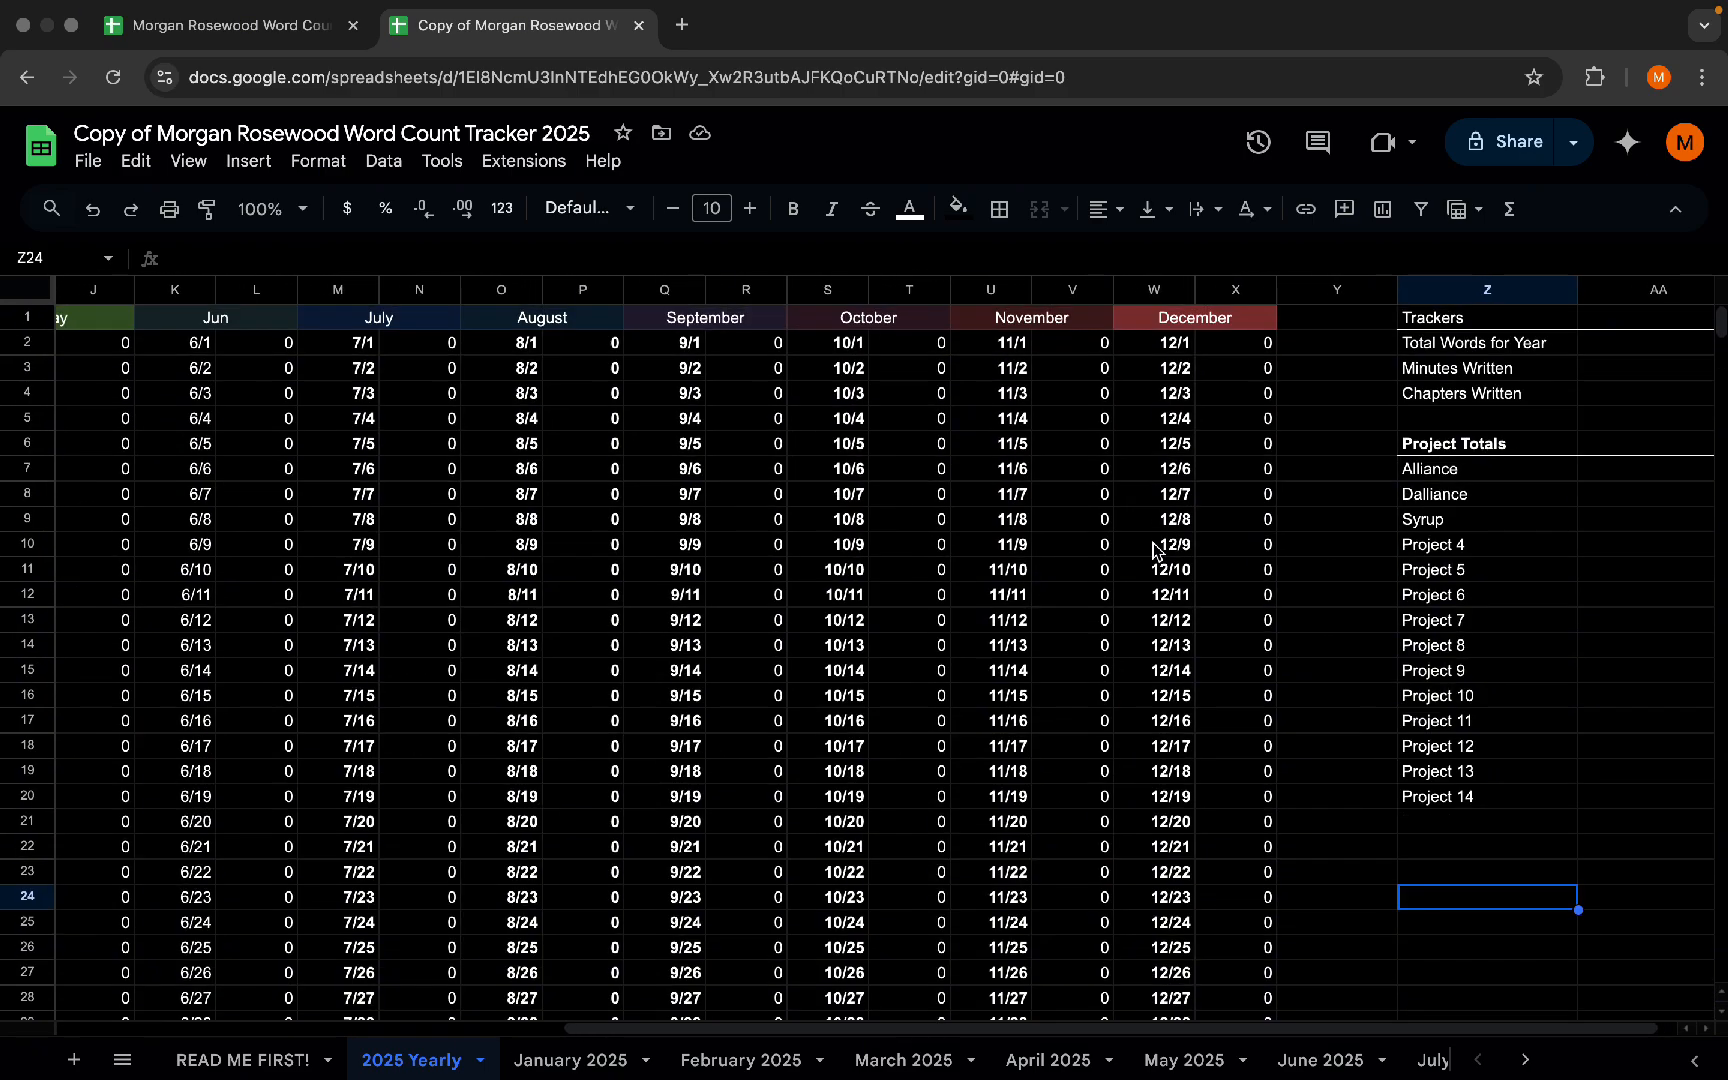
- On the January 2025 sheet, select the middle tracker row A4:L4 of the 1/1 block, leaving its cells unedited
click(600, 1058)
click(593, 383)
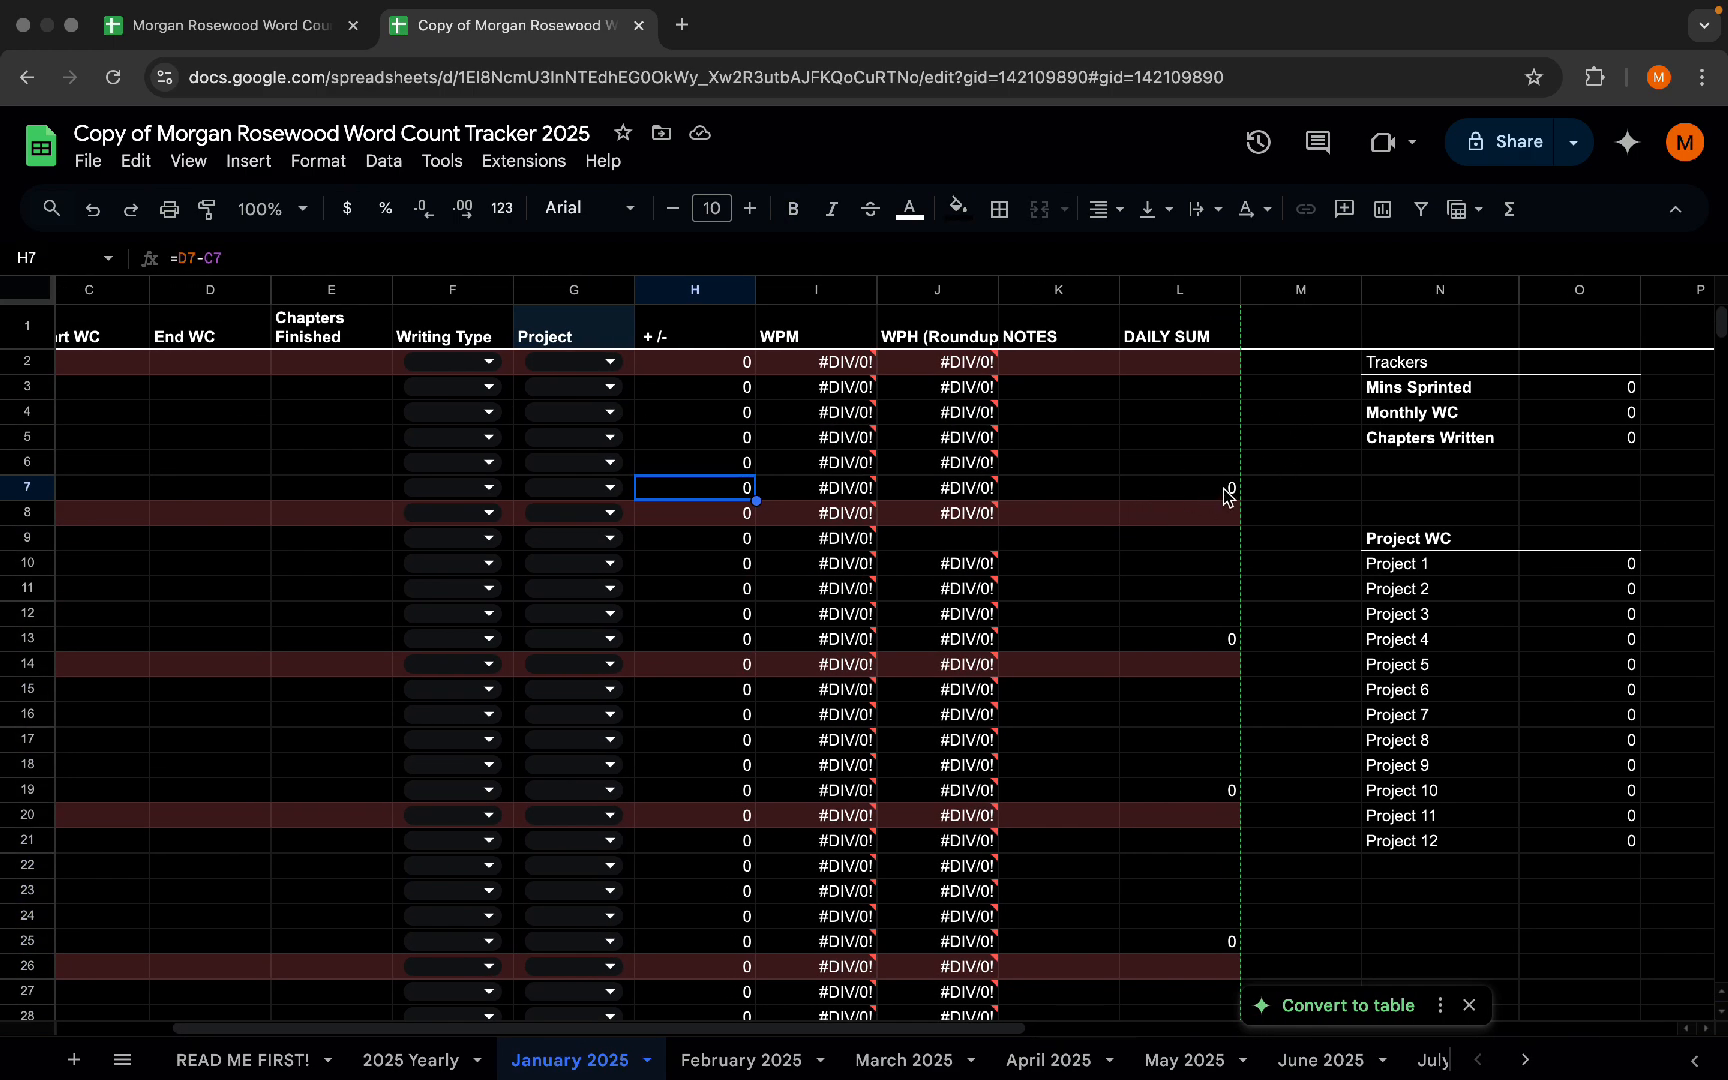
scroll(1210, 457, left, 3)
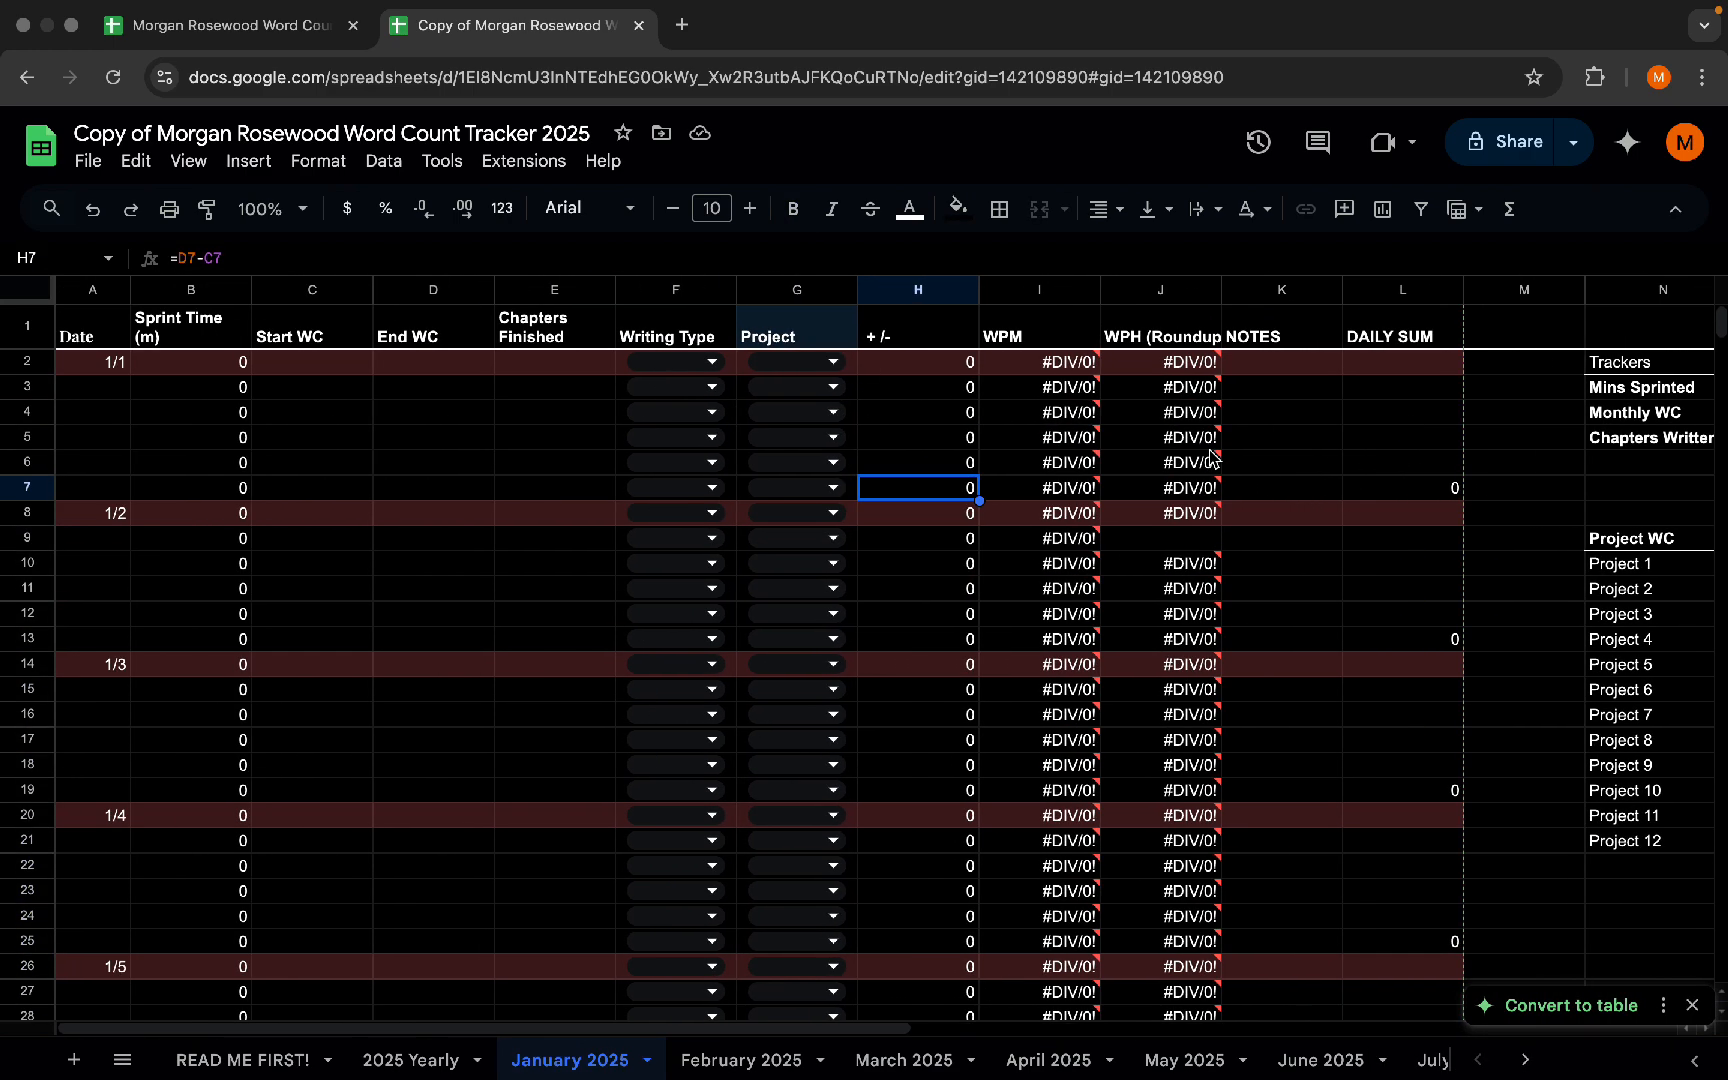
drag(84, 413, 88, 447)
click(20, 413)
click(124, 415)
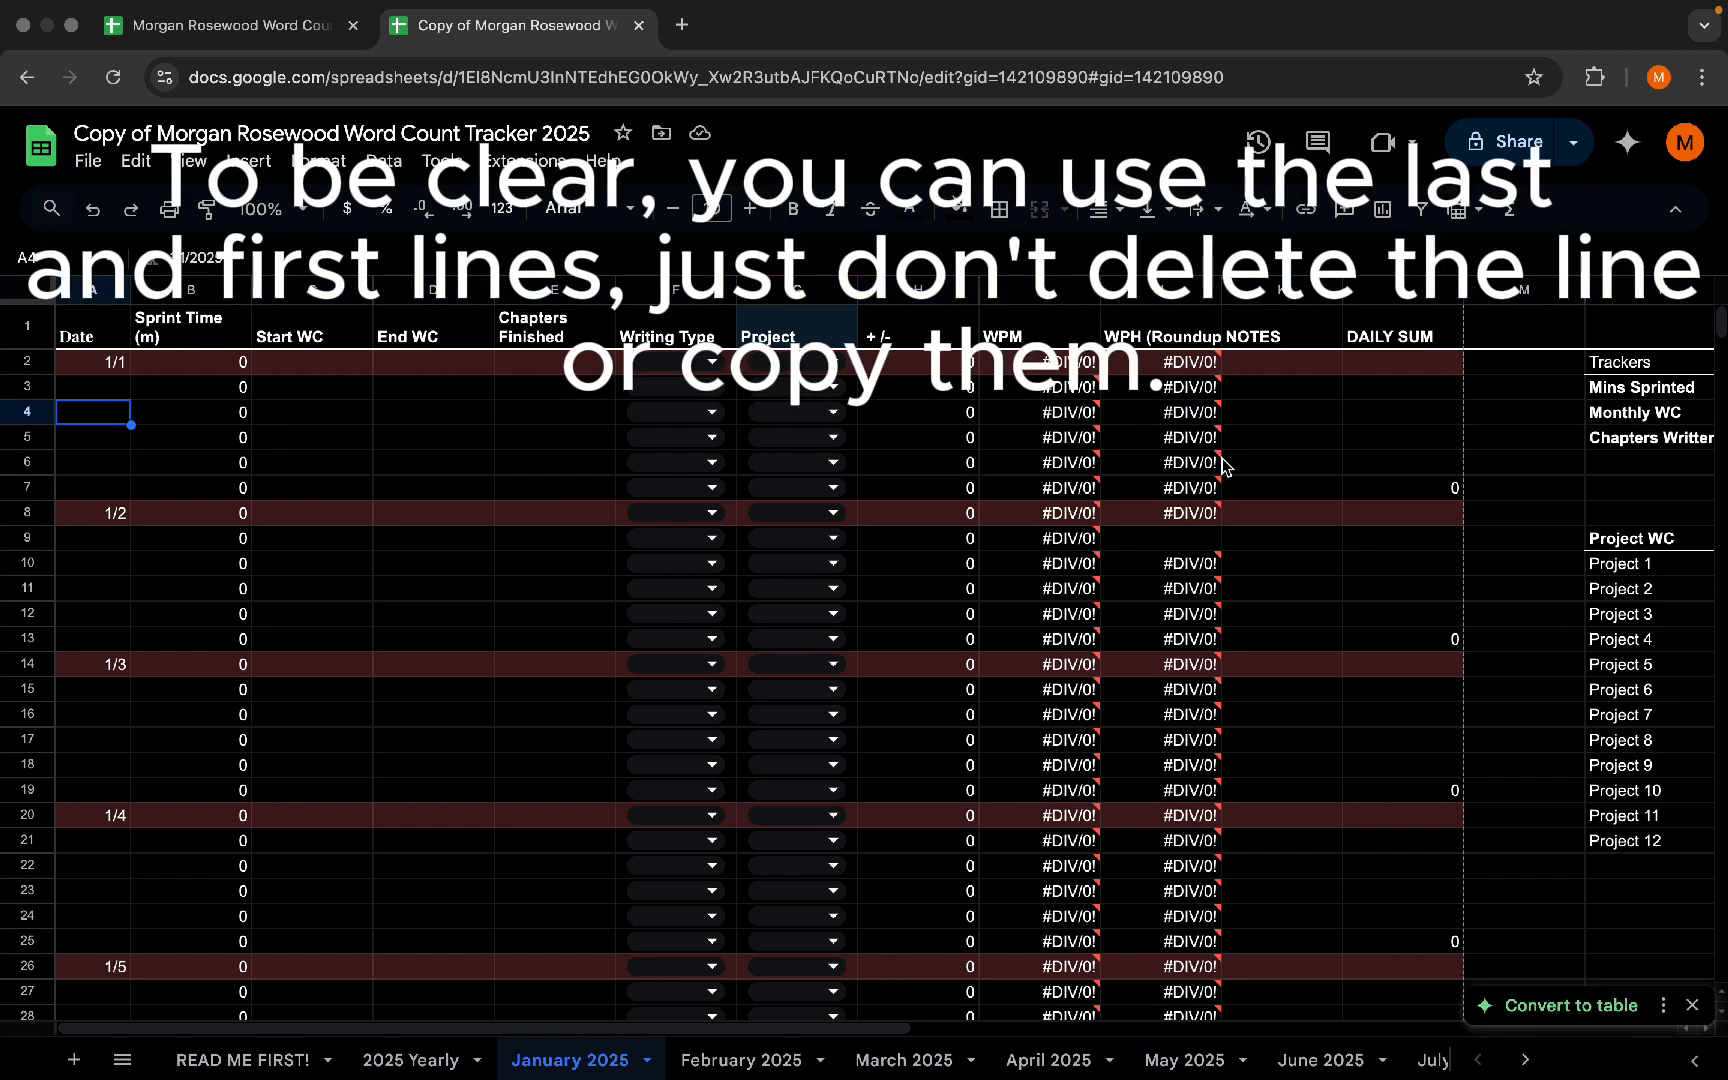
shift+click(1411, 423)
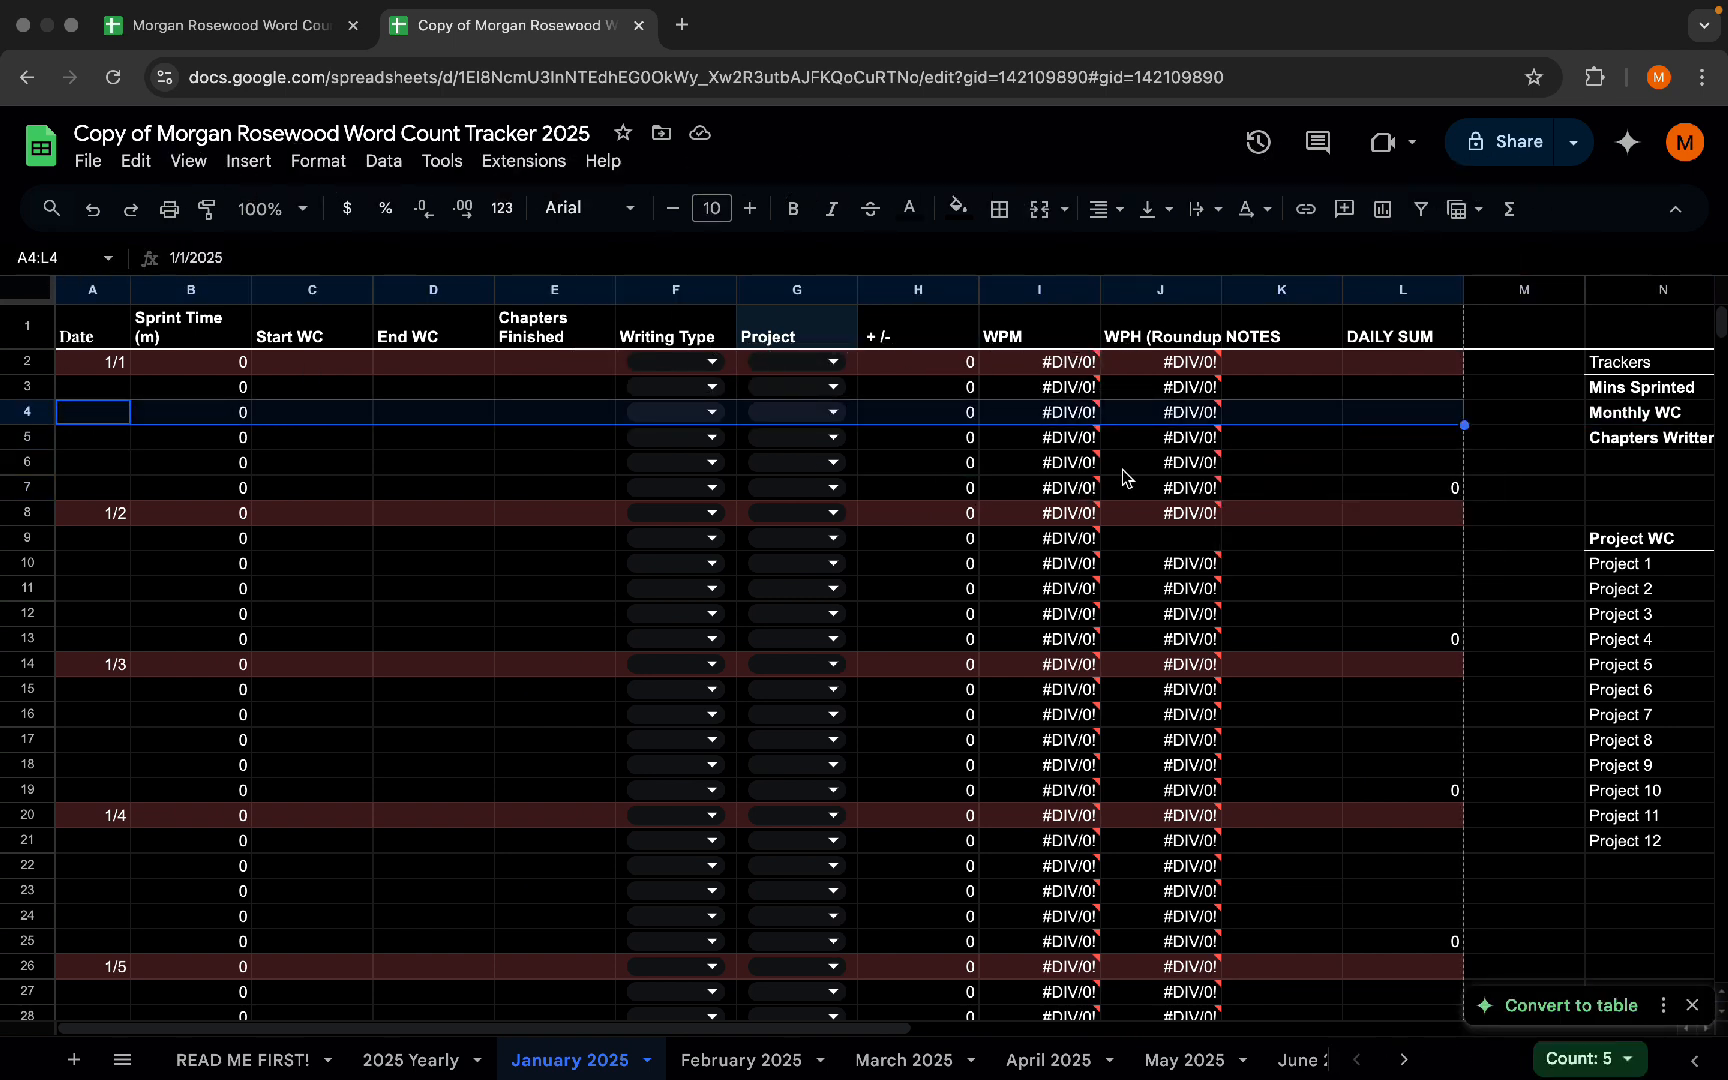
click(1361, 466)
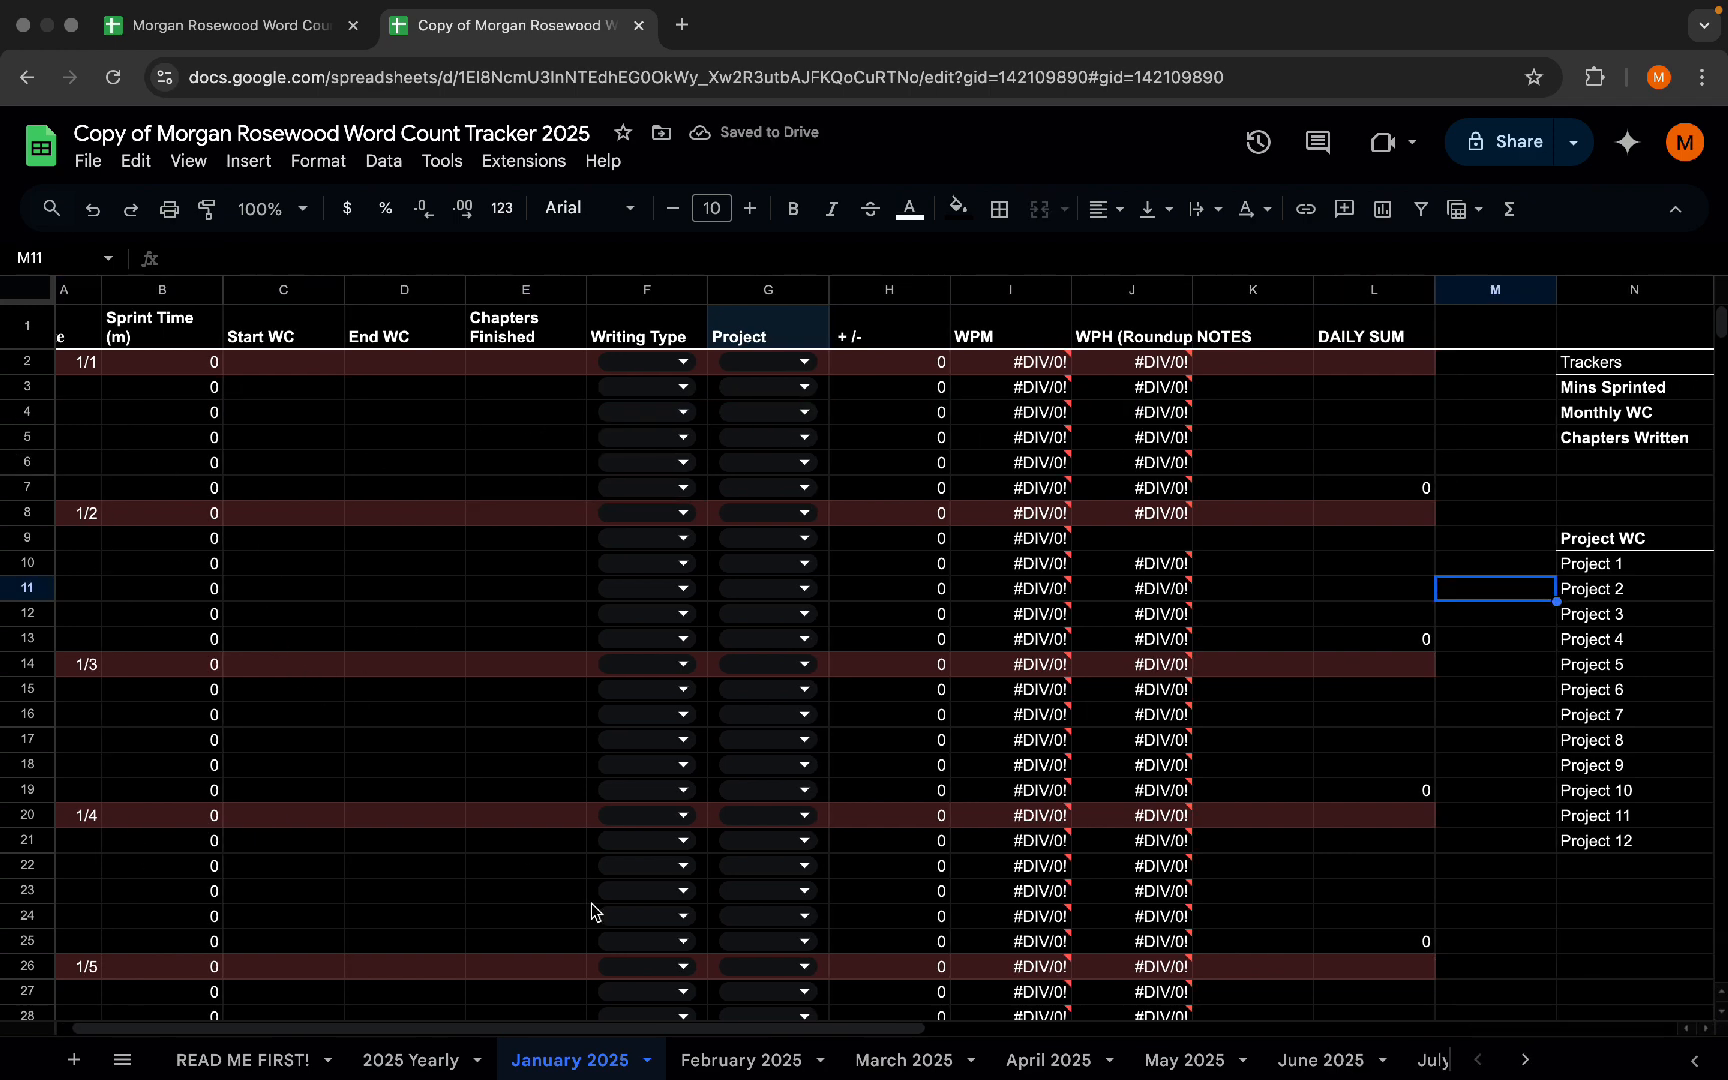
scroll(1515, 797, right, 5)
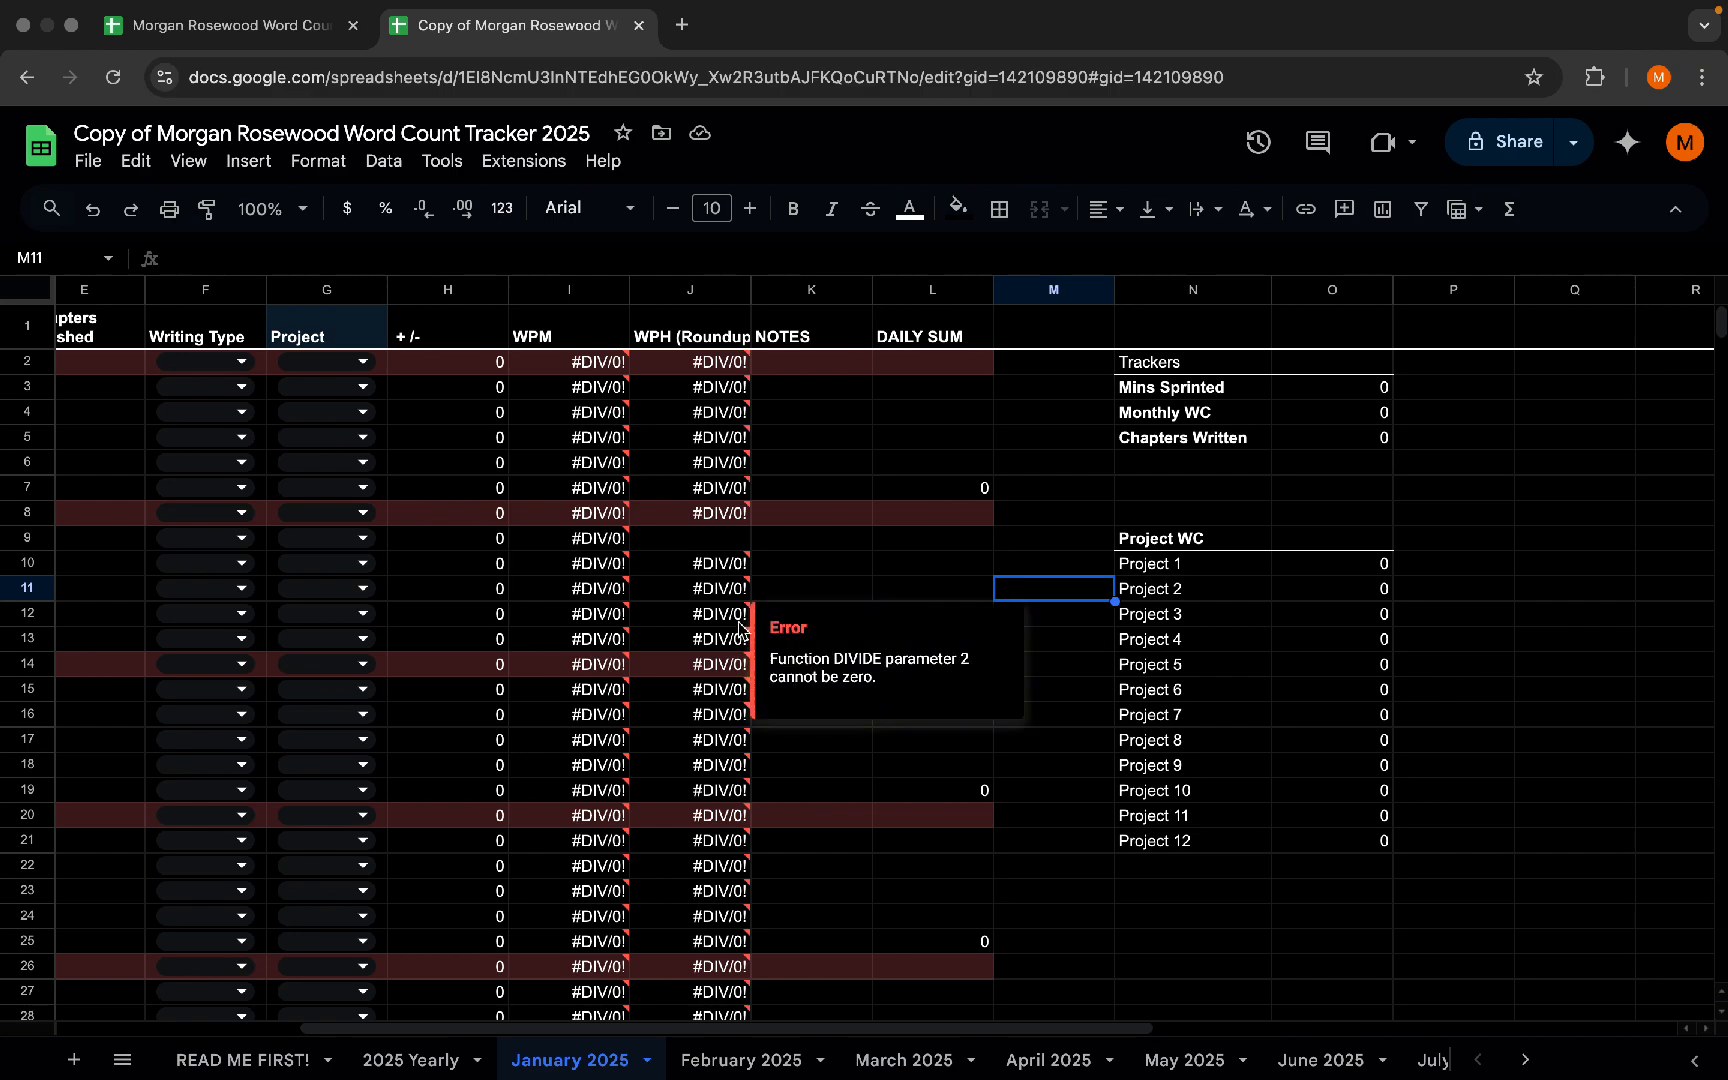
scroll(740, 630, left, 5)
scroll(740, 630, down, 20)
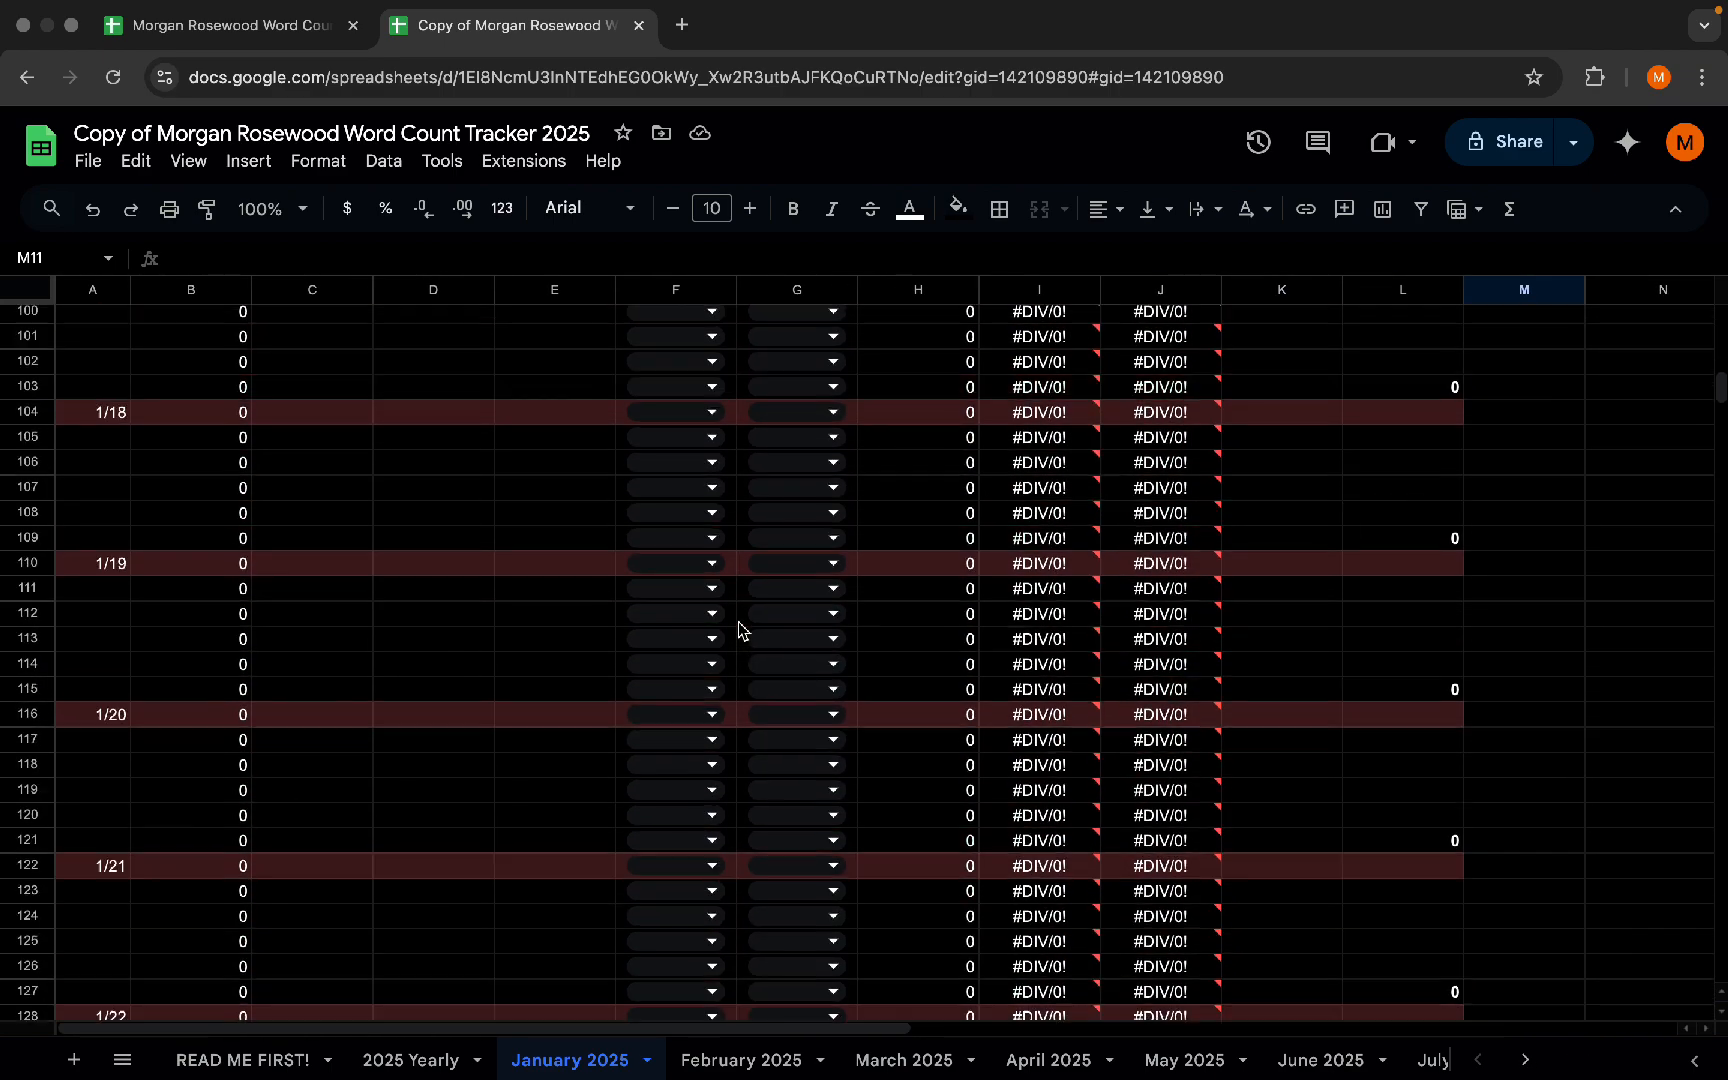
scroll(740, 628, up, 20)
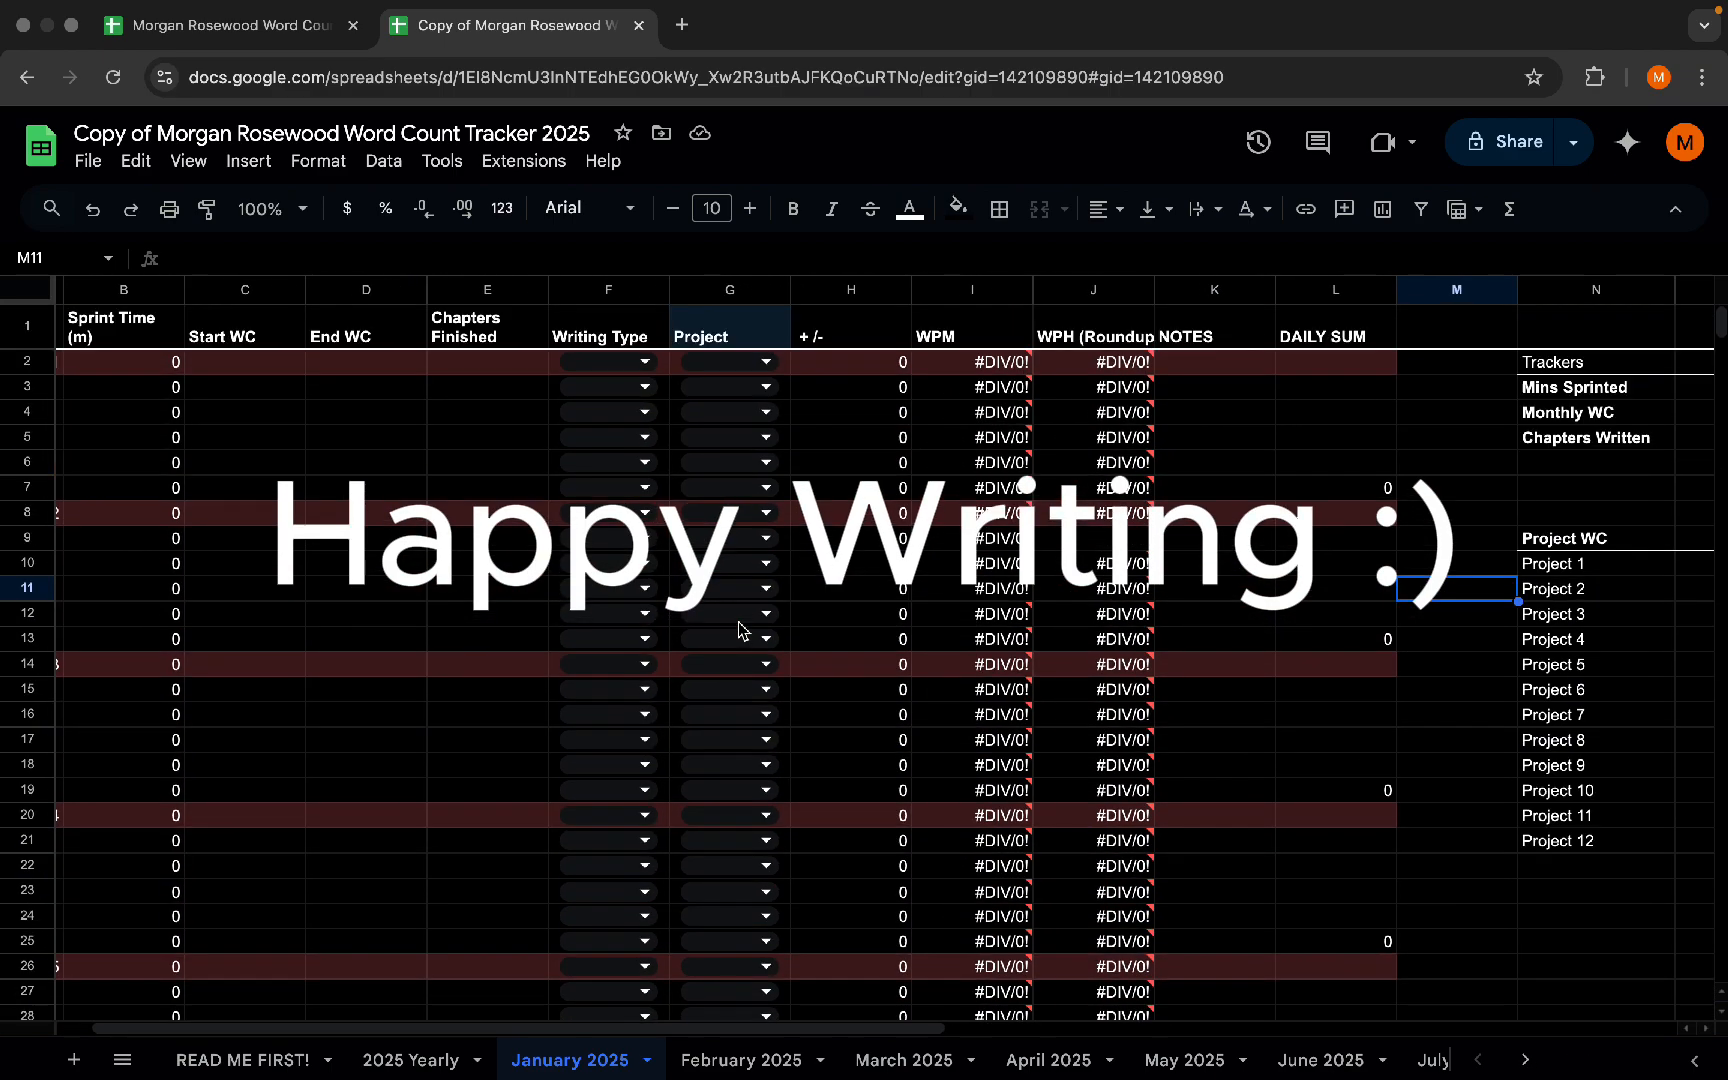